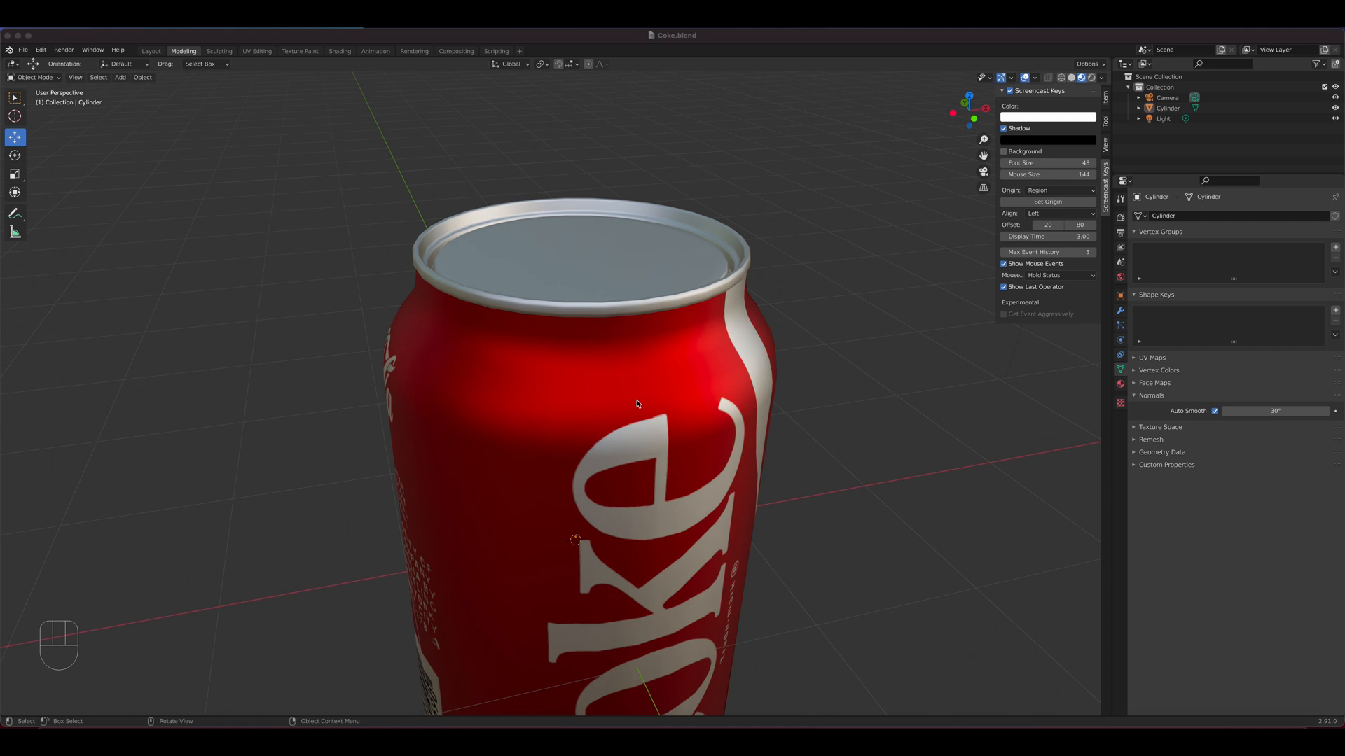
Add soda top.jpg from the Downloads folder as a reference image while viewing the can from above
{"action": "left_click", "coordinate": [879, 473]}
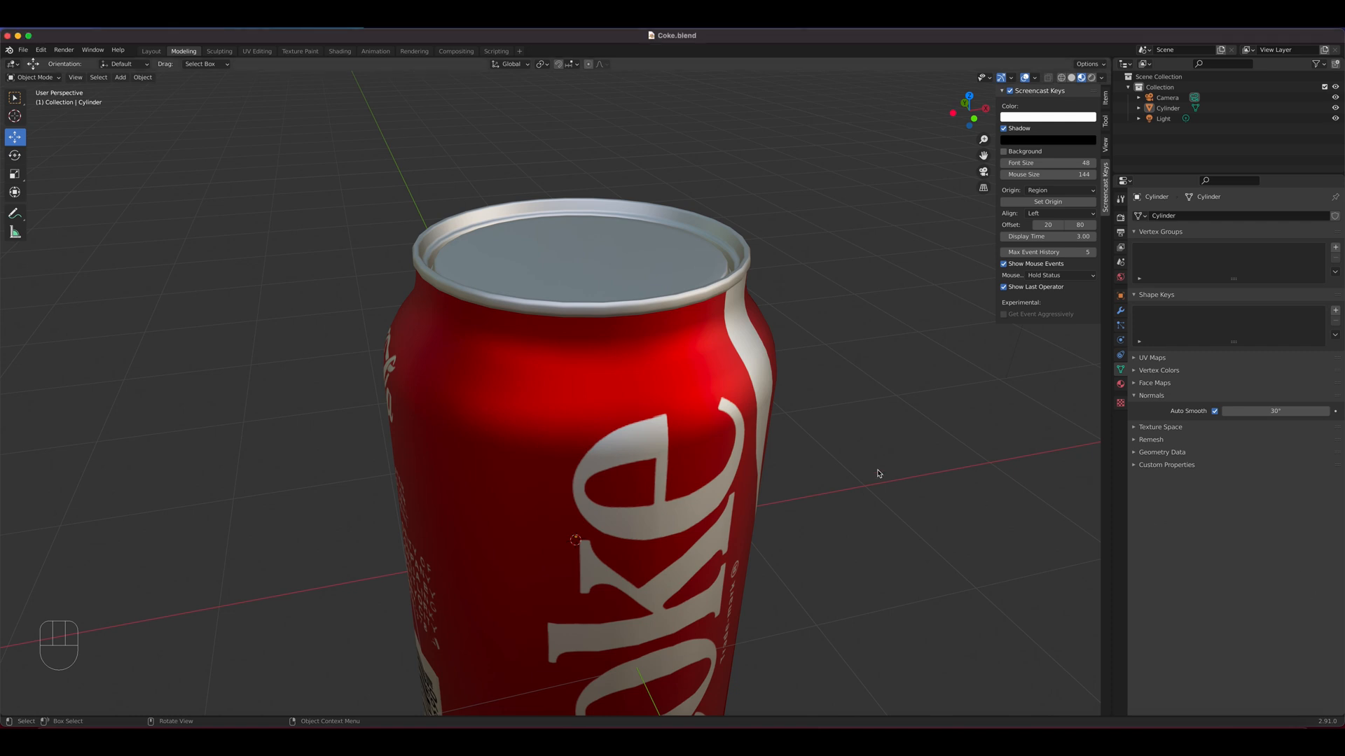
{"action": "key", "text": "KP_7"}
{"action": "middle_click_drag", "start_coordinate": [747, 471], "coordinate": [784, 302], "text": "shift"}
{"action": "left_click", "coordinate": [46, 735]}
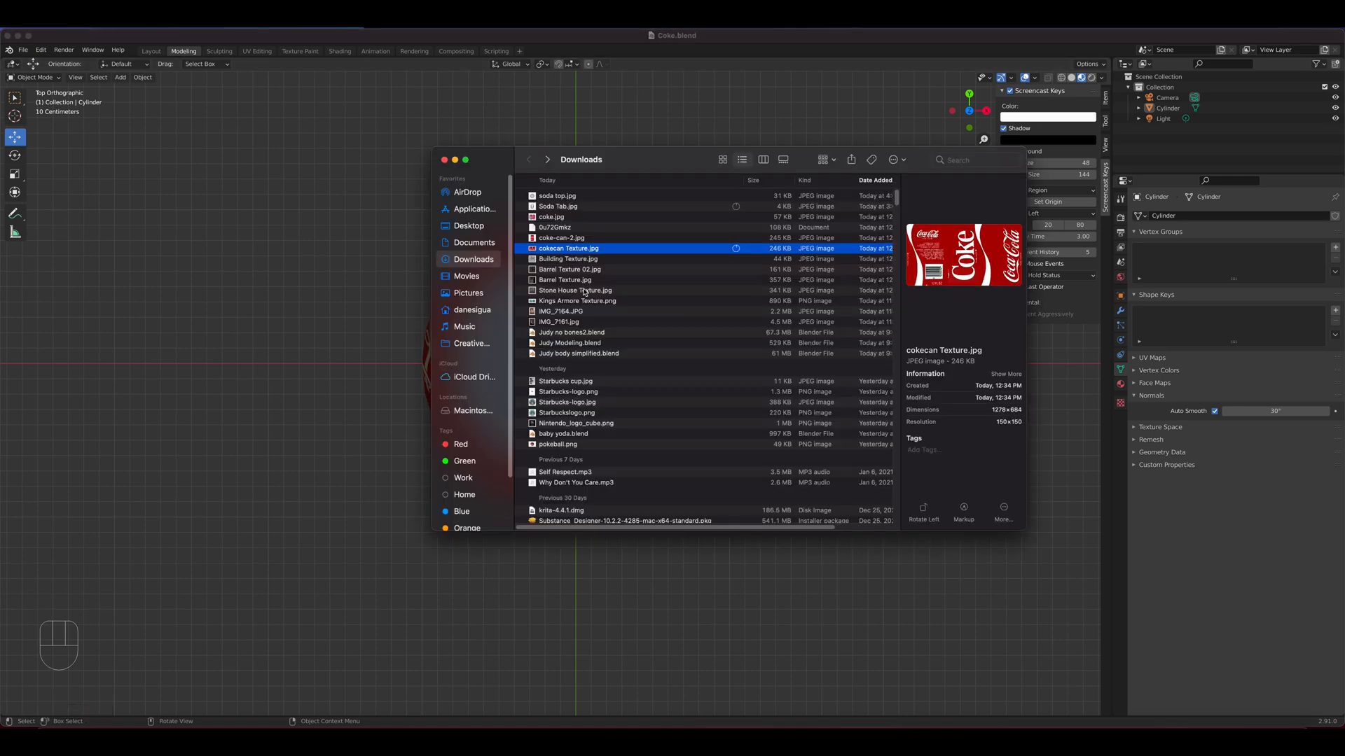
{"action": "left_click_drag", "start_coordinate": [575, 199], "coordinate": [370, 231]}
{"action": "left_click", "coordinate": [374, 553]}
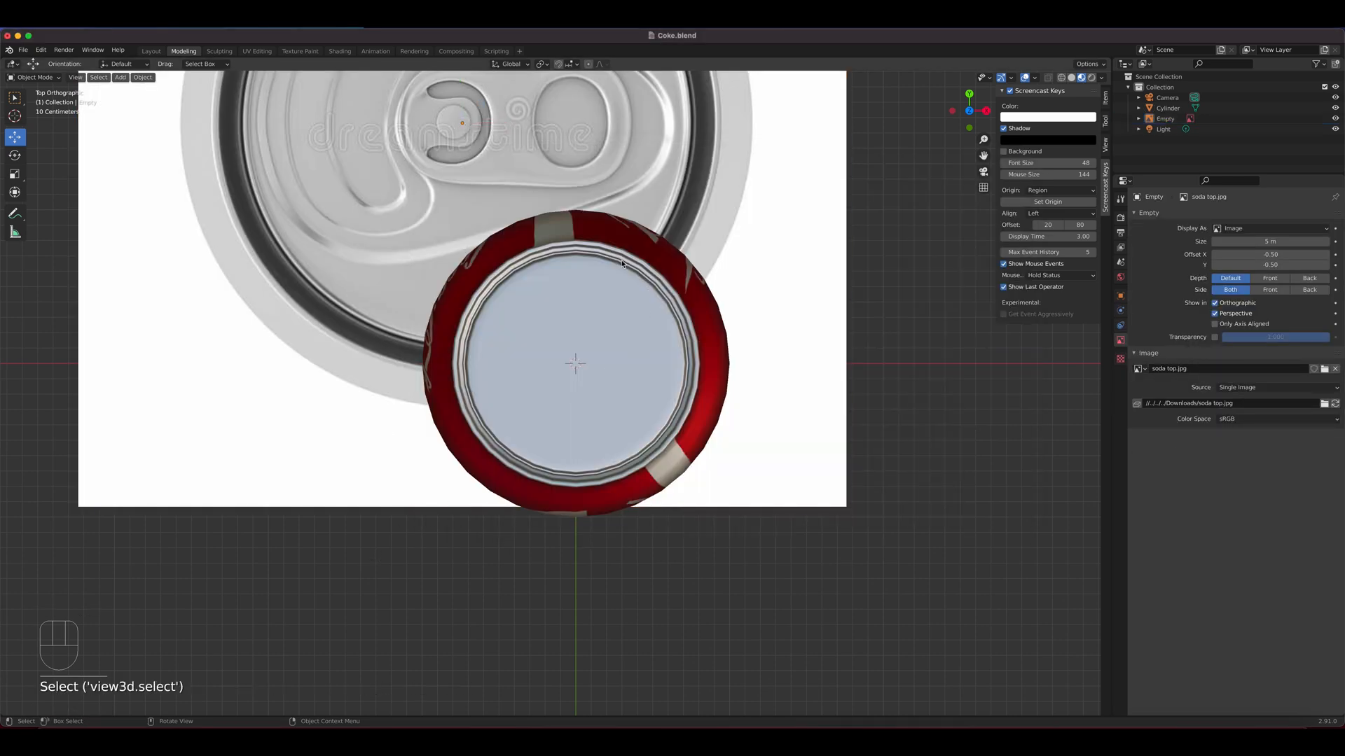
Centre the reference image on the world origin by setting its X, Y and Z location to 0
{"action": "left_click", "coordinate": [362, 294]}
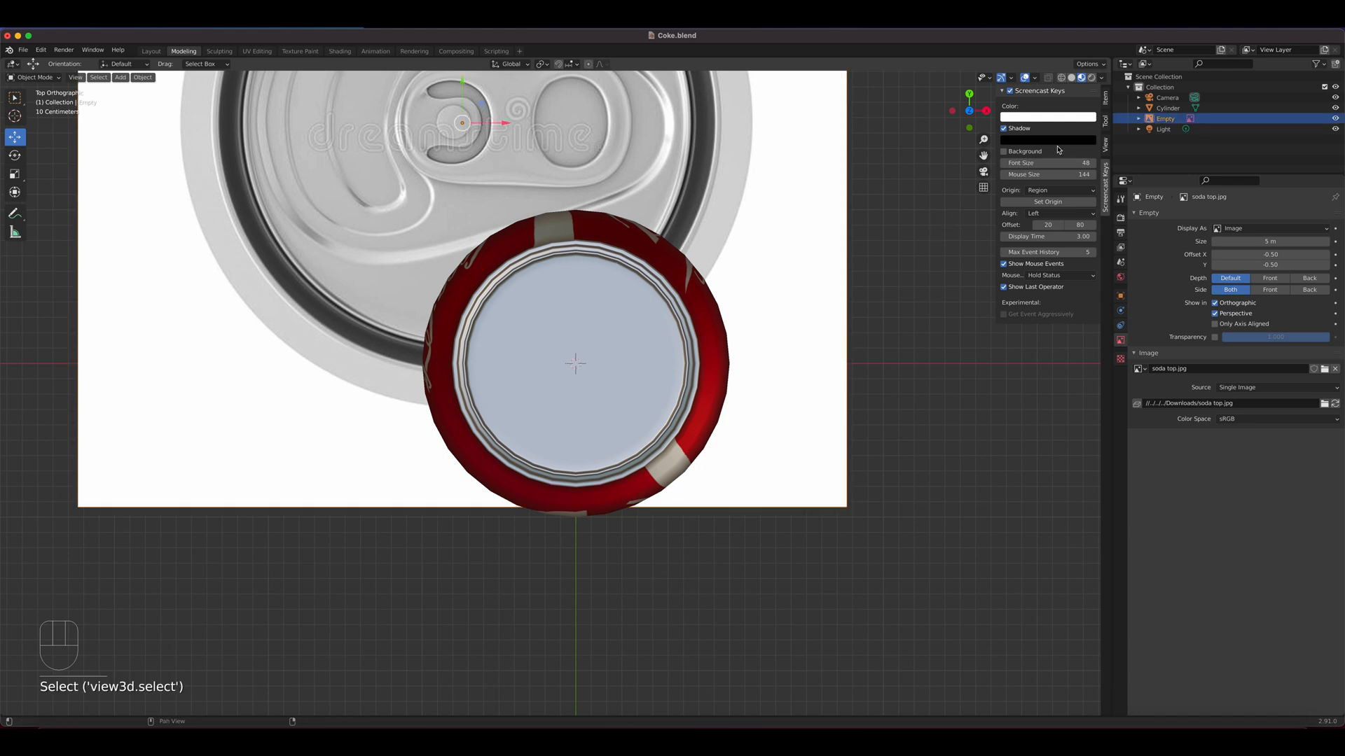
{"action": "left_click", "coordinate": [1107, 101]}
{"action": "double_click", "coordinate": [1050, 116]}
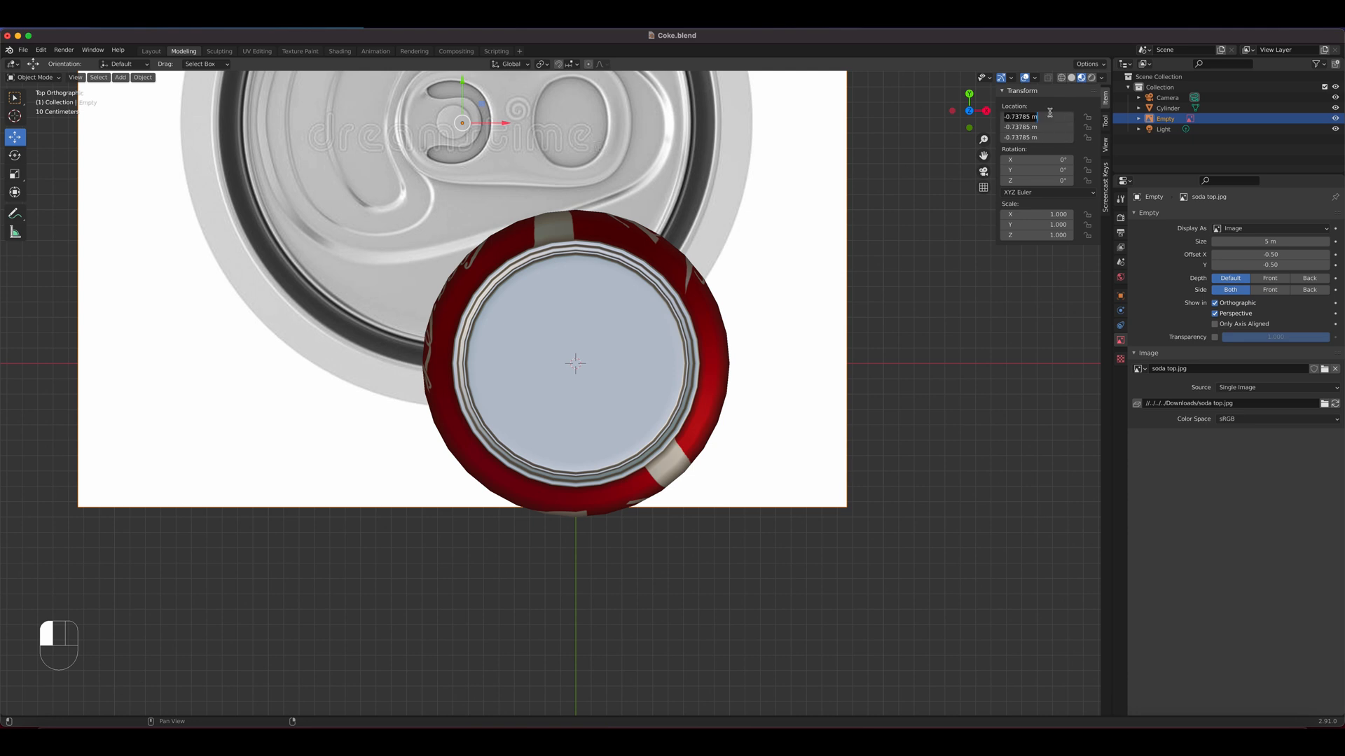
{"action": "type", "text": "0"}
{"action": "key", "text": "Return"}
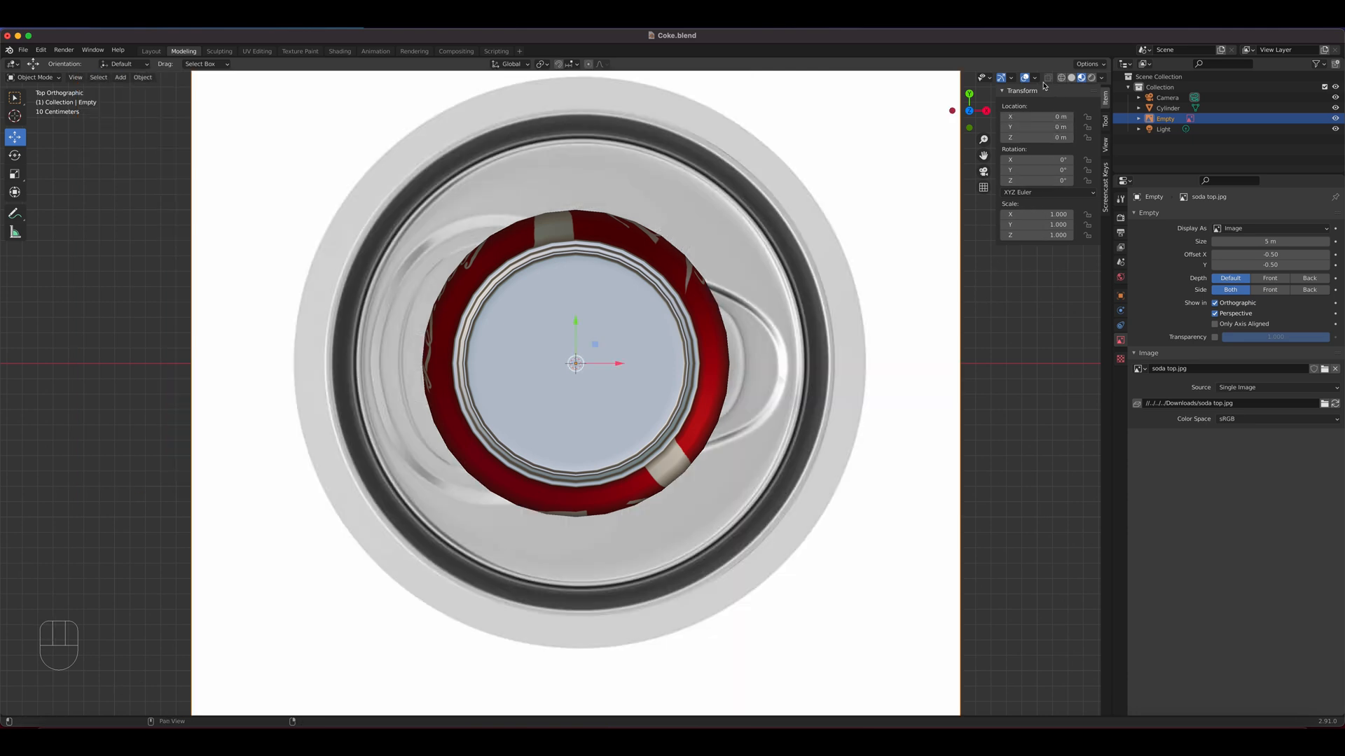
Turn on solid shading with X-ray and scale the reference image to about 0.491 to match the can's top rim
{"action": "left_click", "coordinate": [1072, 77]}
{"action": "left_click", "coordinate": [1048, 78]}
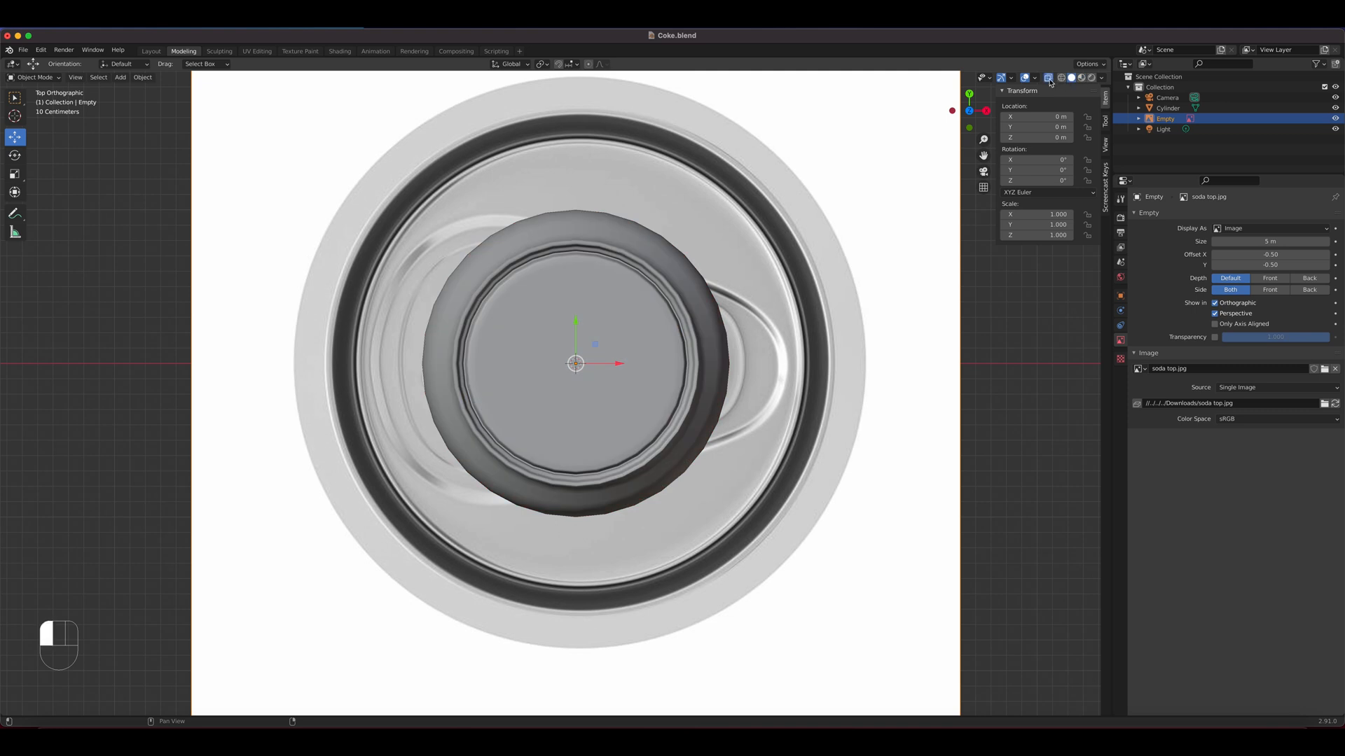
{"action": "left_click", "coordinate": [837, 312]}
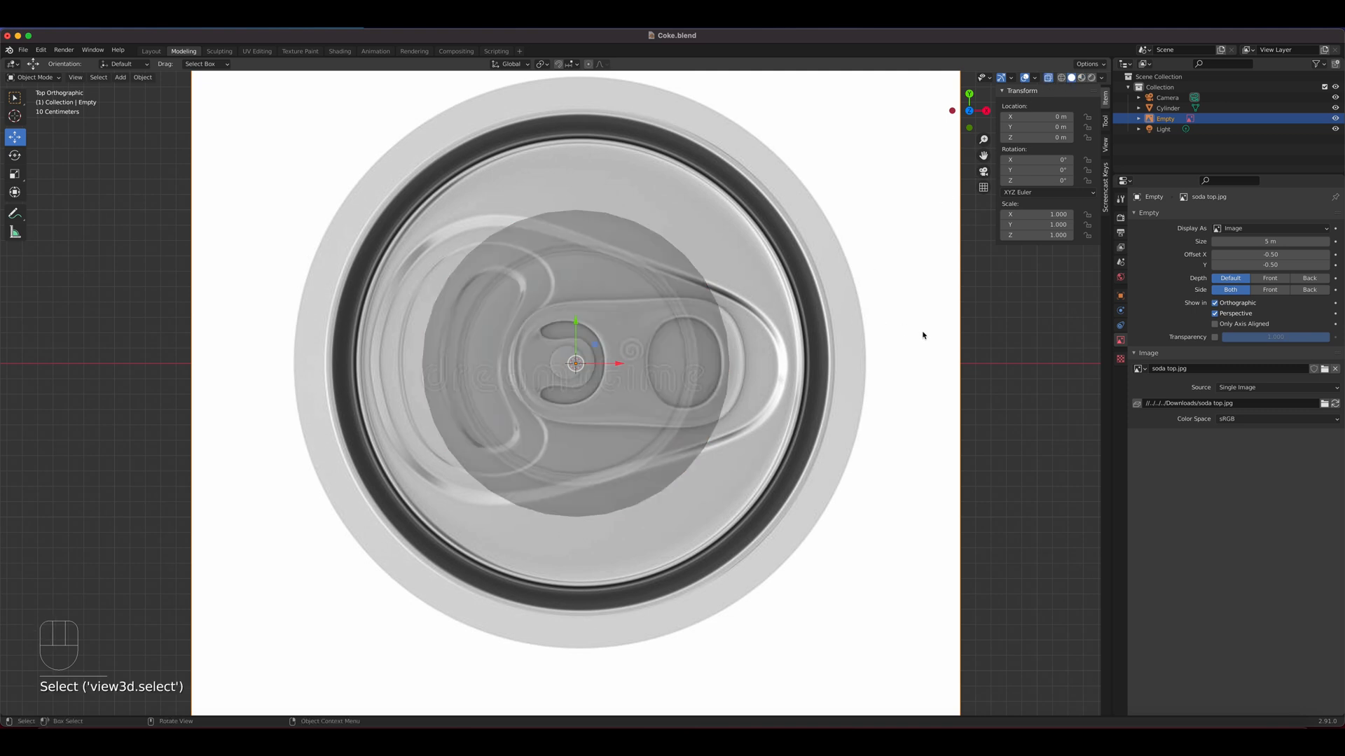
{"action": "key", "text": "s"}
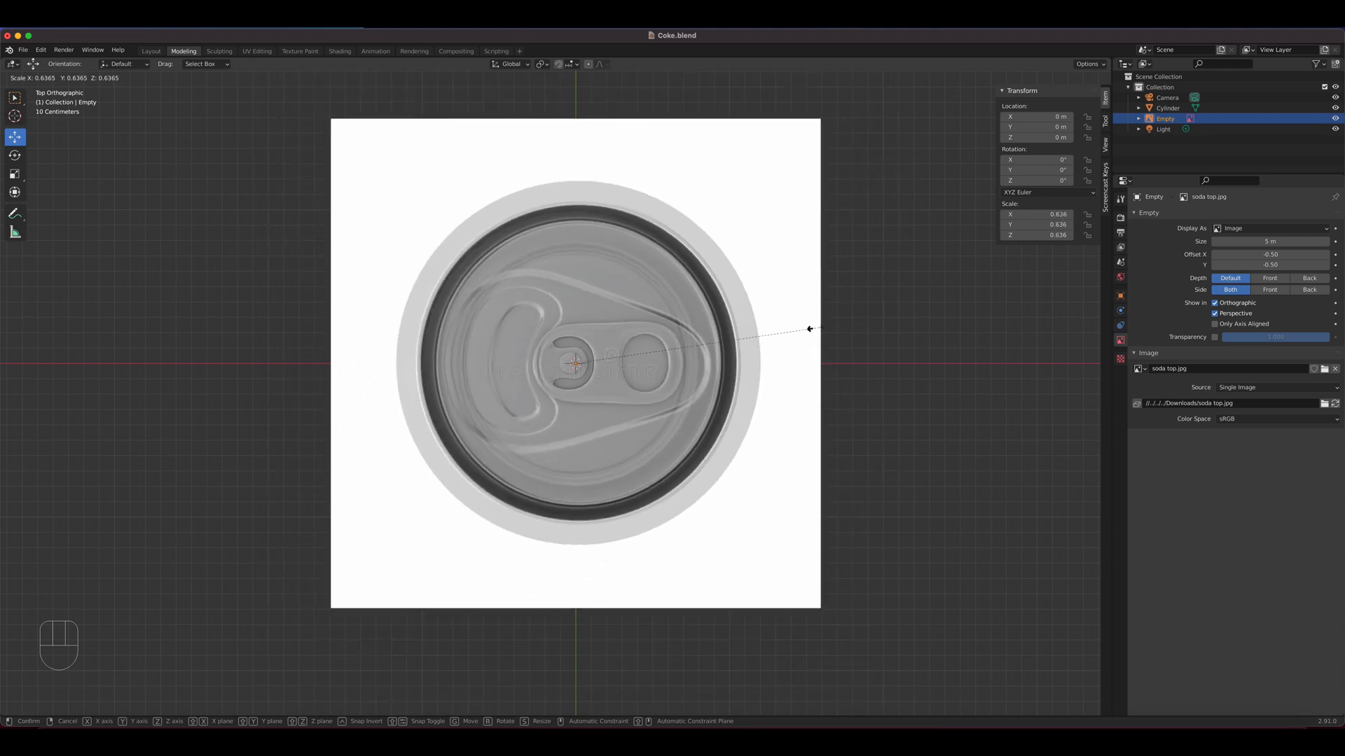
{"action": "left_click", "coordinate": [760, 328]}
{"action": "scroll", "coordinate": [693, 335], "scroll_direction": "up", "scroll_amount": 5}
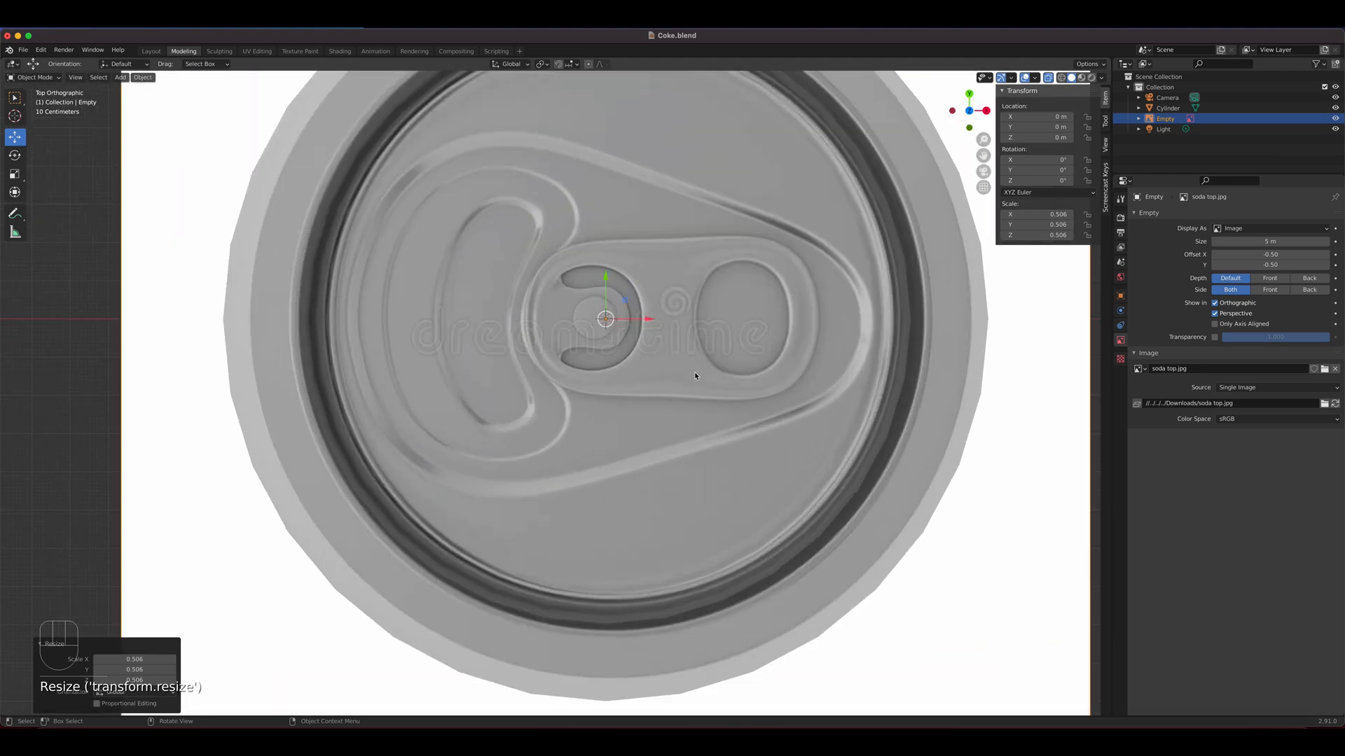
{"action": "scroll", "coordinate": [694, 376], "scroll_direction": "down", "scroll_amount": 1}
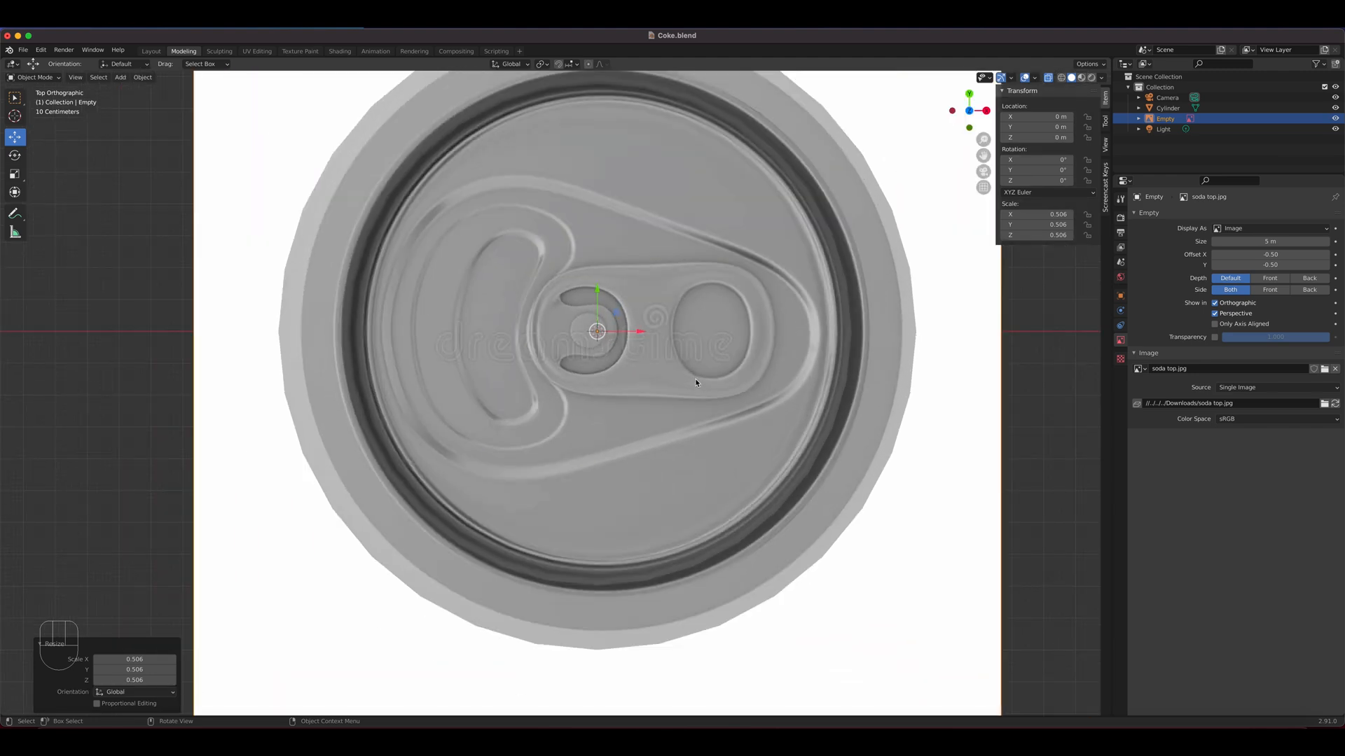
{"action": "key", "text": "s"}
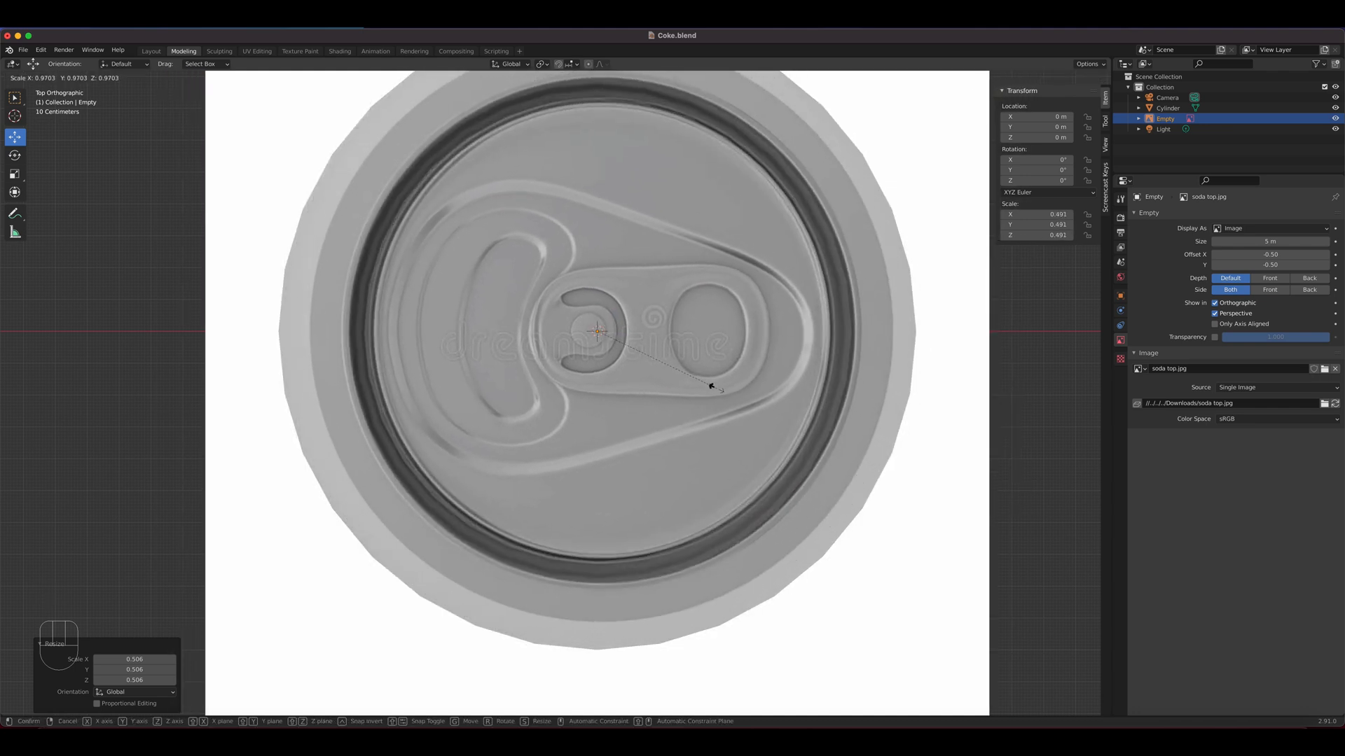
{"action": "left_click", "coordinate": [713, 387]}
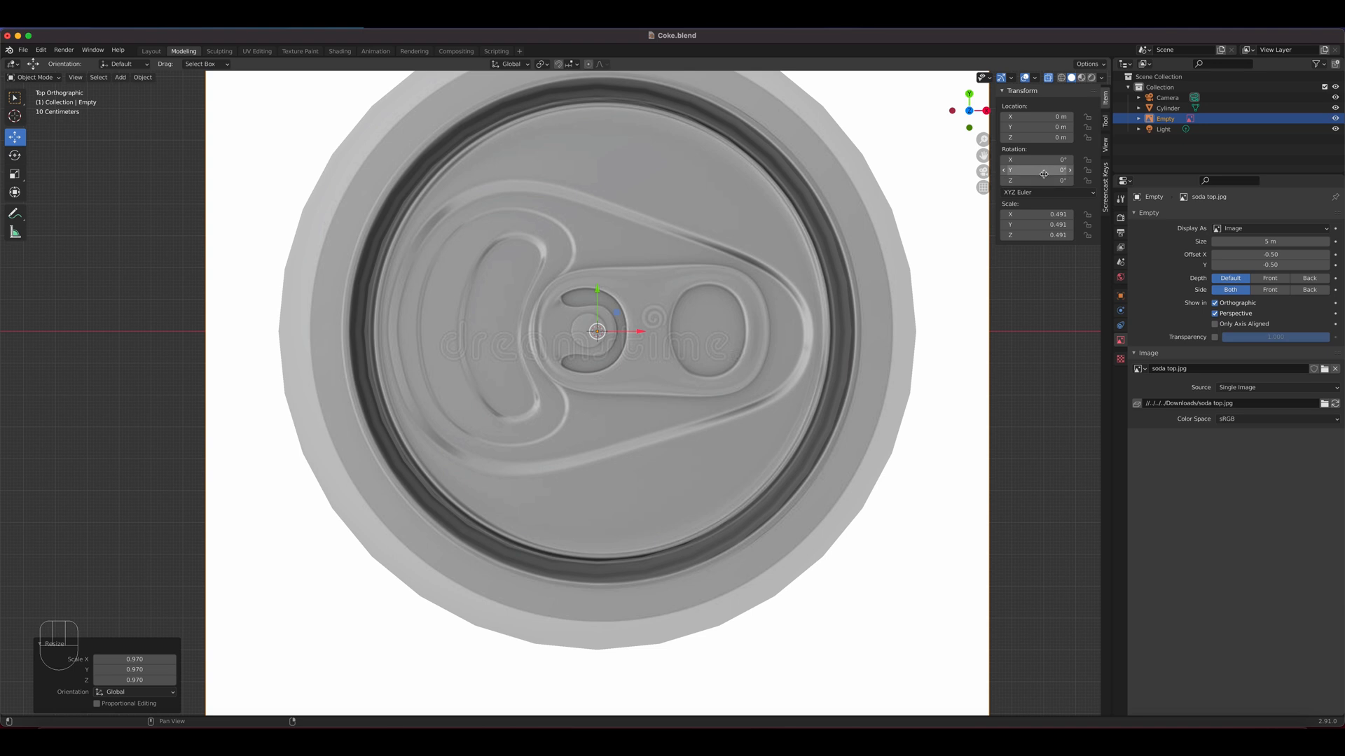
Set the reference image's Z rotation to 90° so the pull tab runs vertically
{"action": "left_click_drag", "start_coordinate": [1040, 183], "coordinate": [1090, 183]}
{"action": "key", "text": "Escape"}
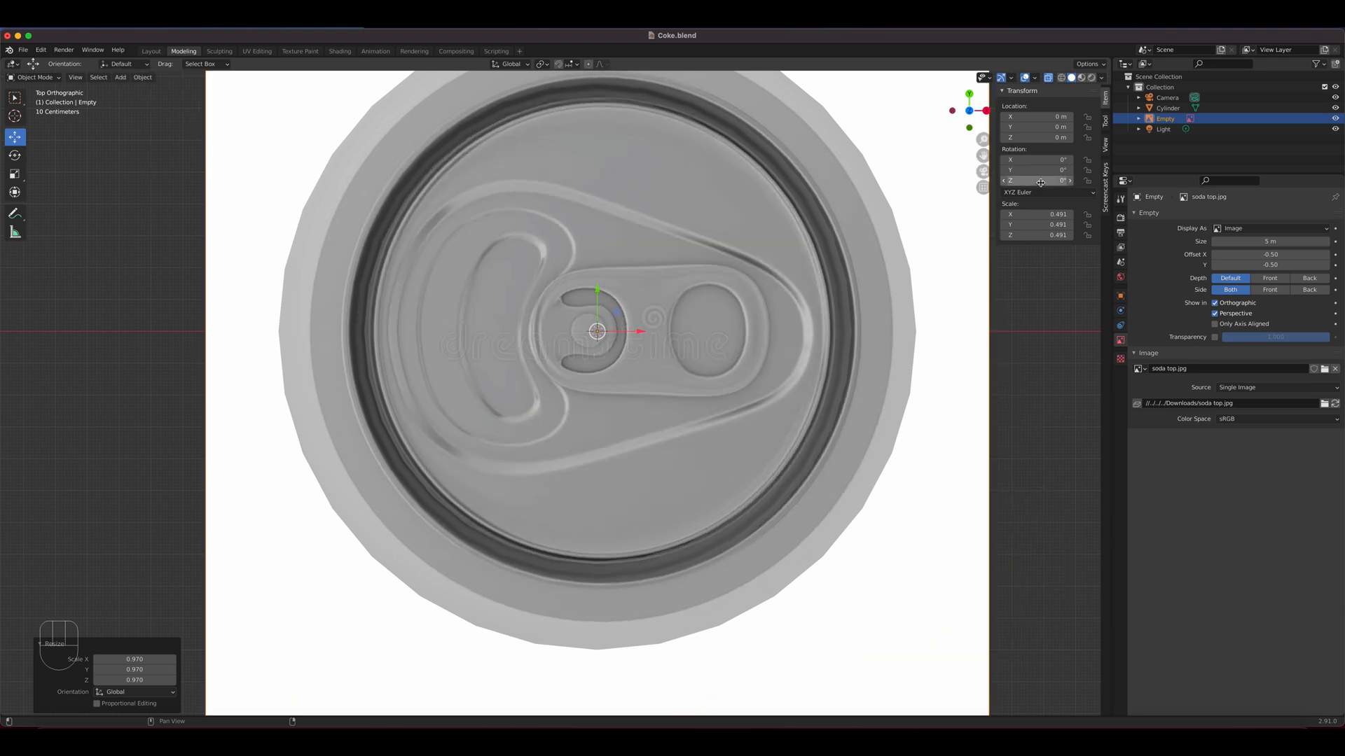
{"action": "left_click", "coordinate": [1040, 183]}
{"action": "type", "text": "90"}
{"action": "key", "text": "Return"}
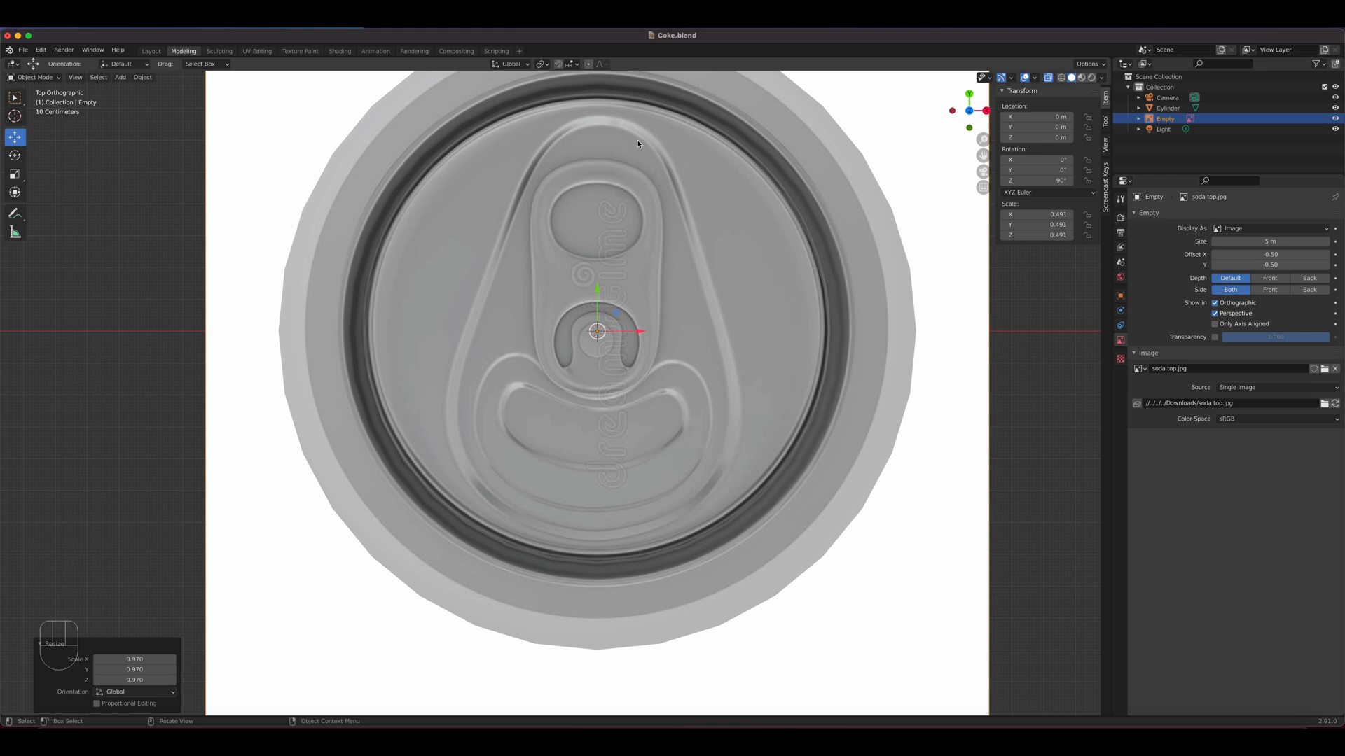
Rename the can's Cylinder object as Coke Soda
{"action": "left_click", "coordinate": [757, 293]}
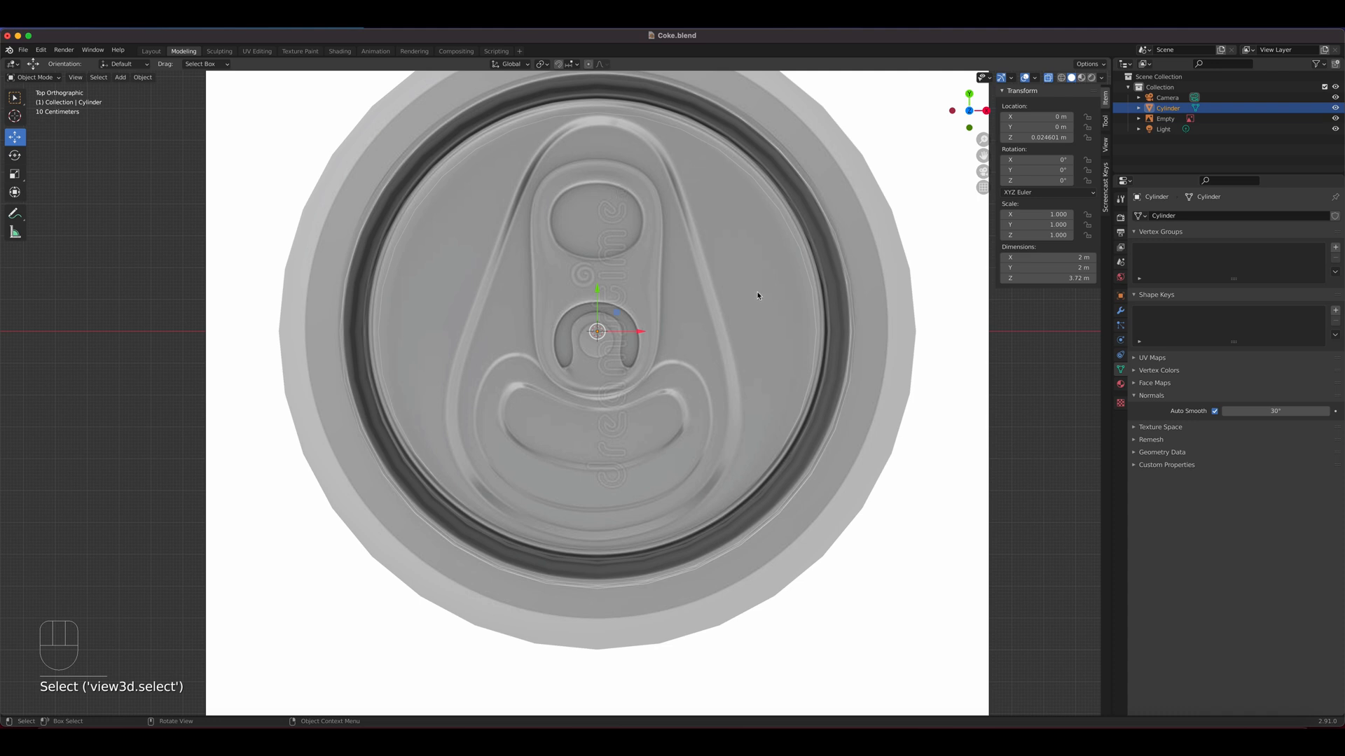
{"action": "double_click", "coordinate": [1169, 108]}
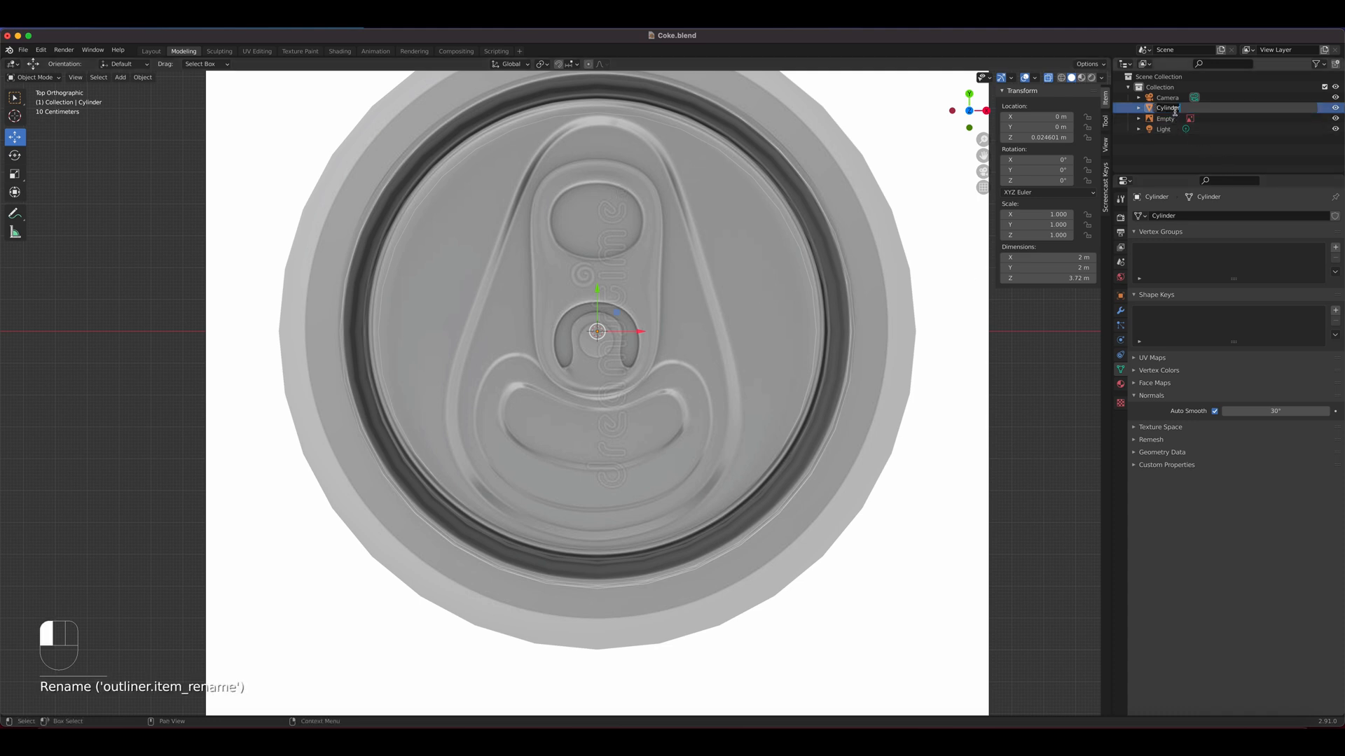
{"action": "type", "text": "Coke Body"}
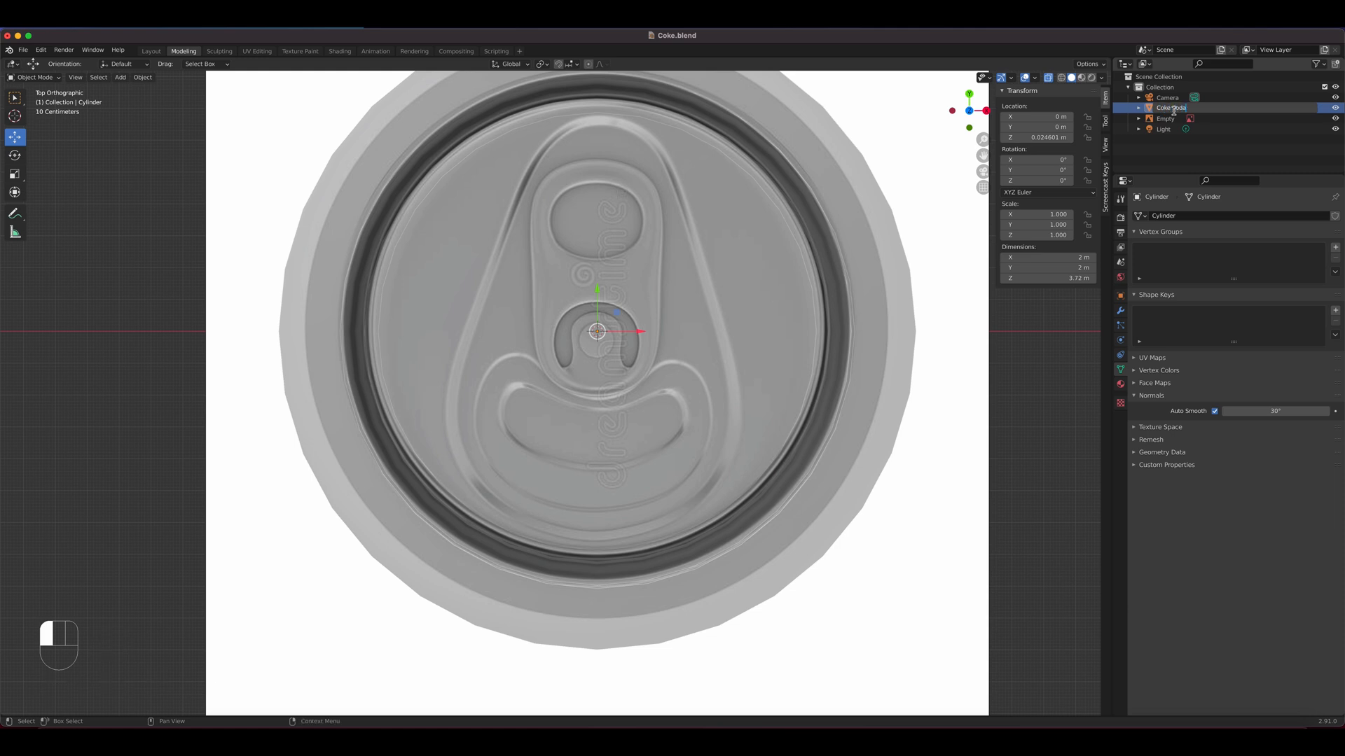
{"action": "key", "text": "Return"}
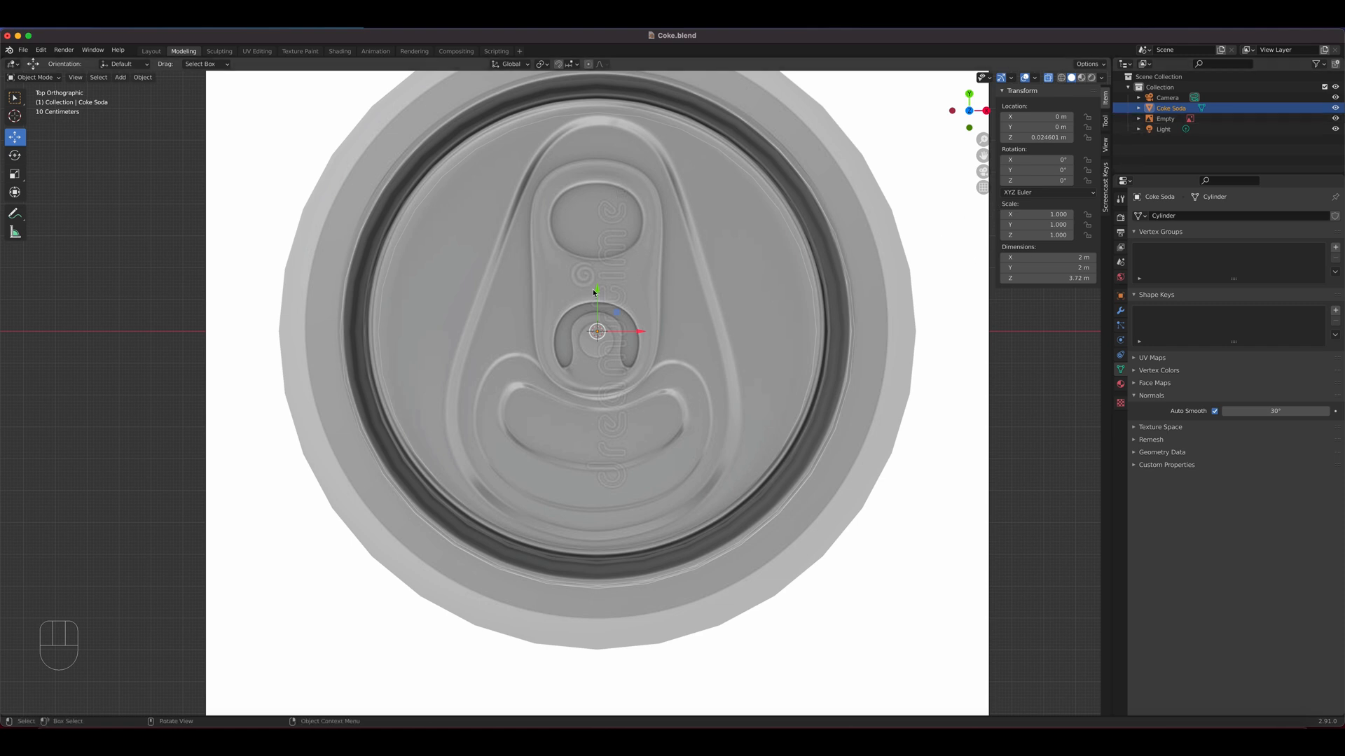
Enter Edit Mode on the can, clear the old rim selection and select the flat lid face in face select mode
{"action": "key", "text": "Tab"}
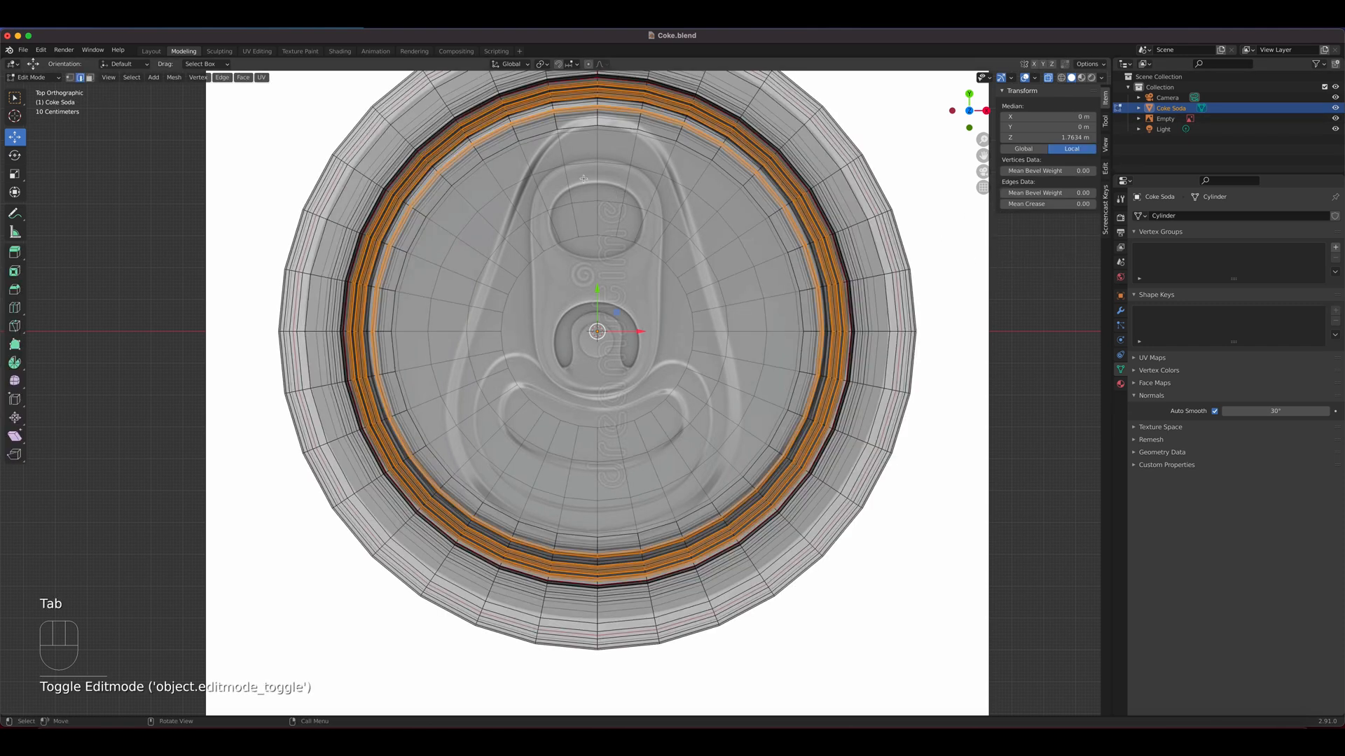
{"action": "left_click", "coordinate": [663, 241]}
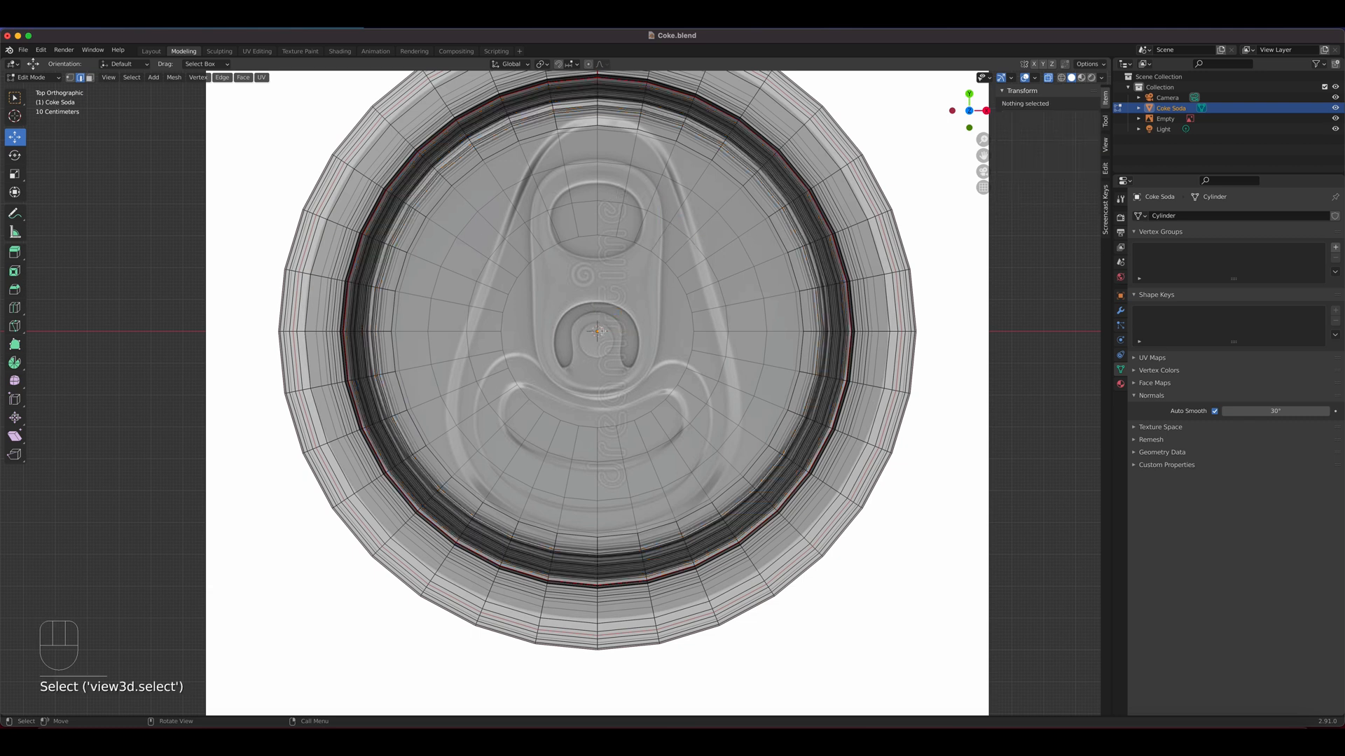
{"action": "left_click", "coordinate": [90, 78]}
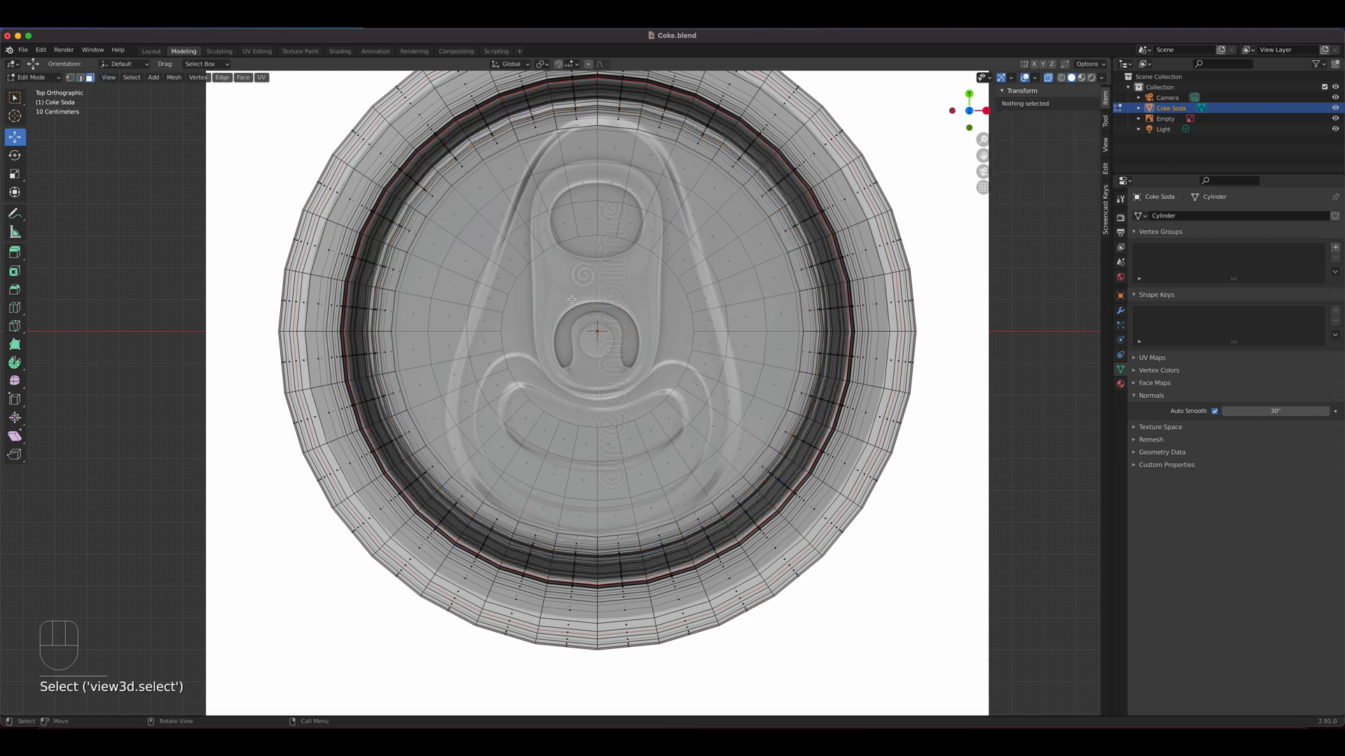
{"action": "left_click", "coordinate": [601, 325]}
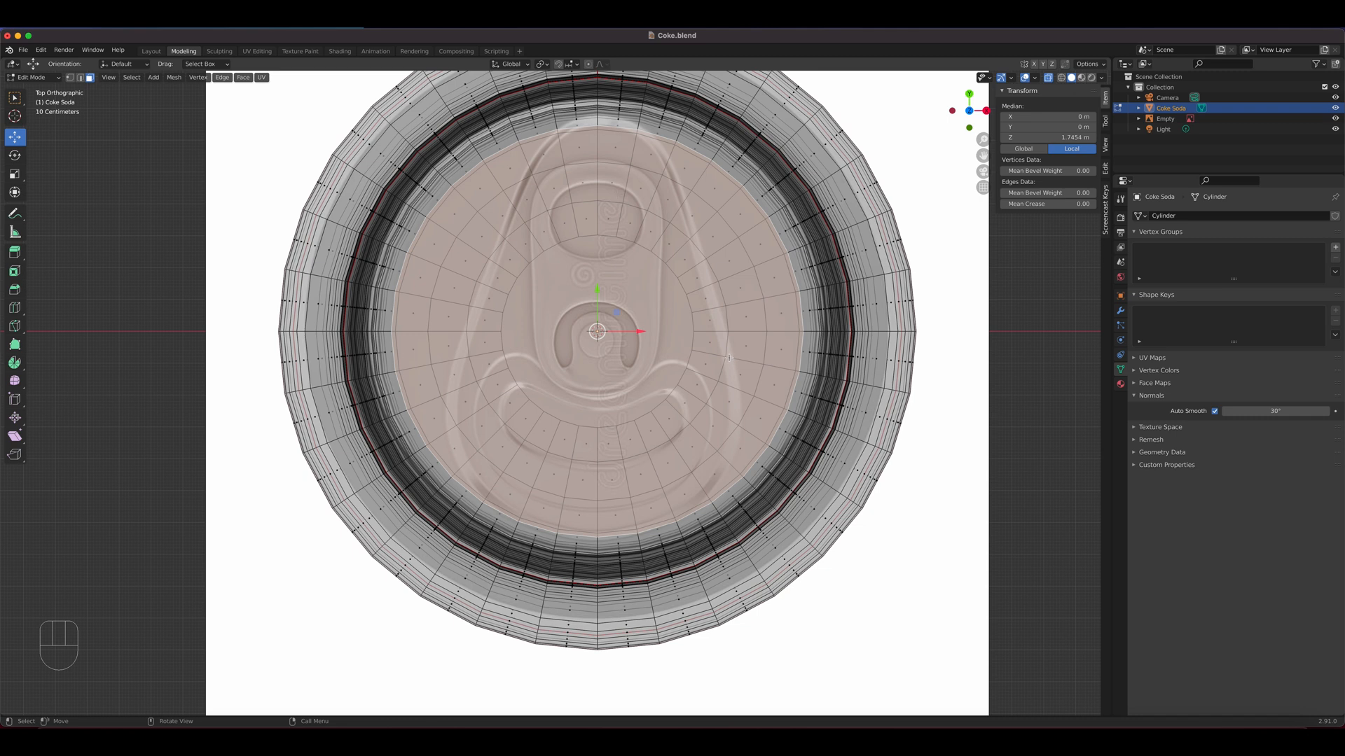
Scale the reference image down to about 0.452 so its inner disc fits the lid face, checking it against the can's mesh
{"action": "key", "text": "Tab"}
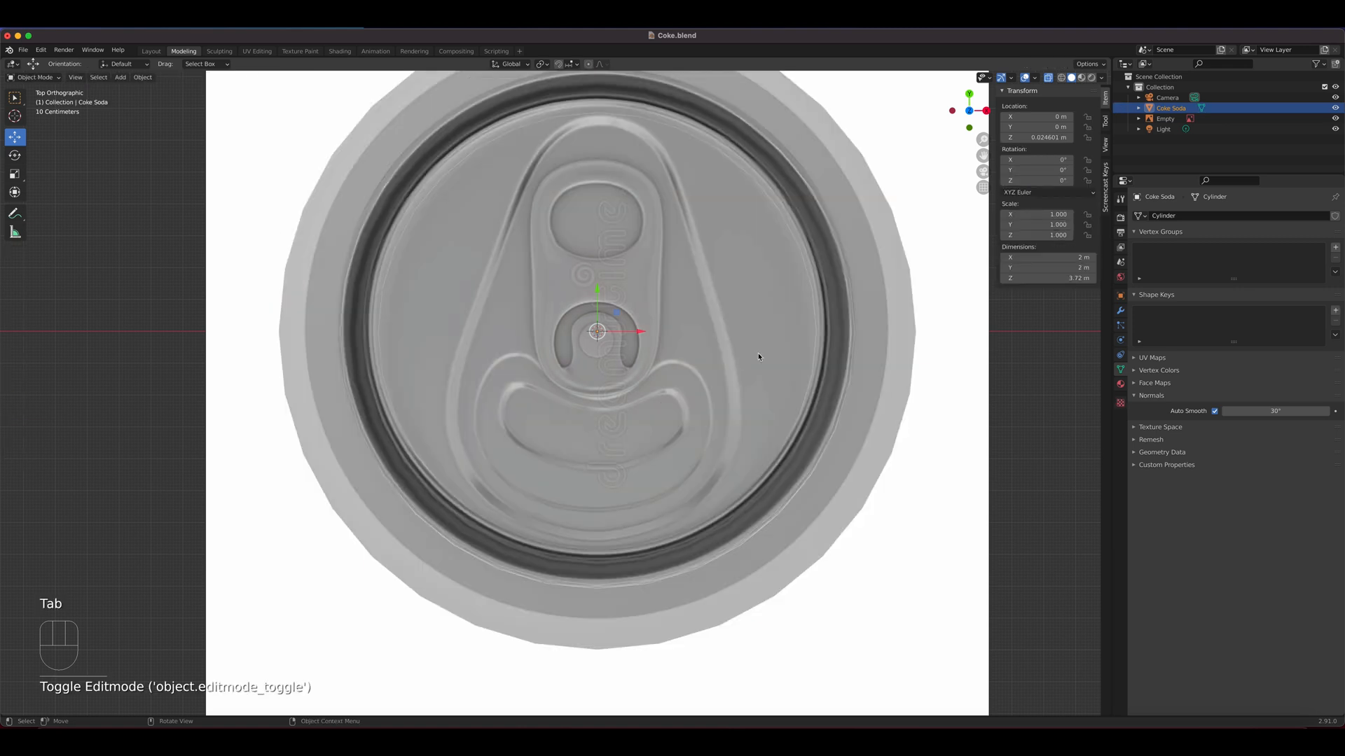
{"action": "left_click", "coordinate": [954, 271]}
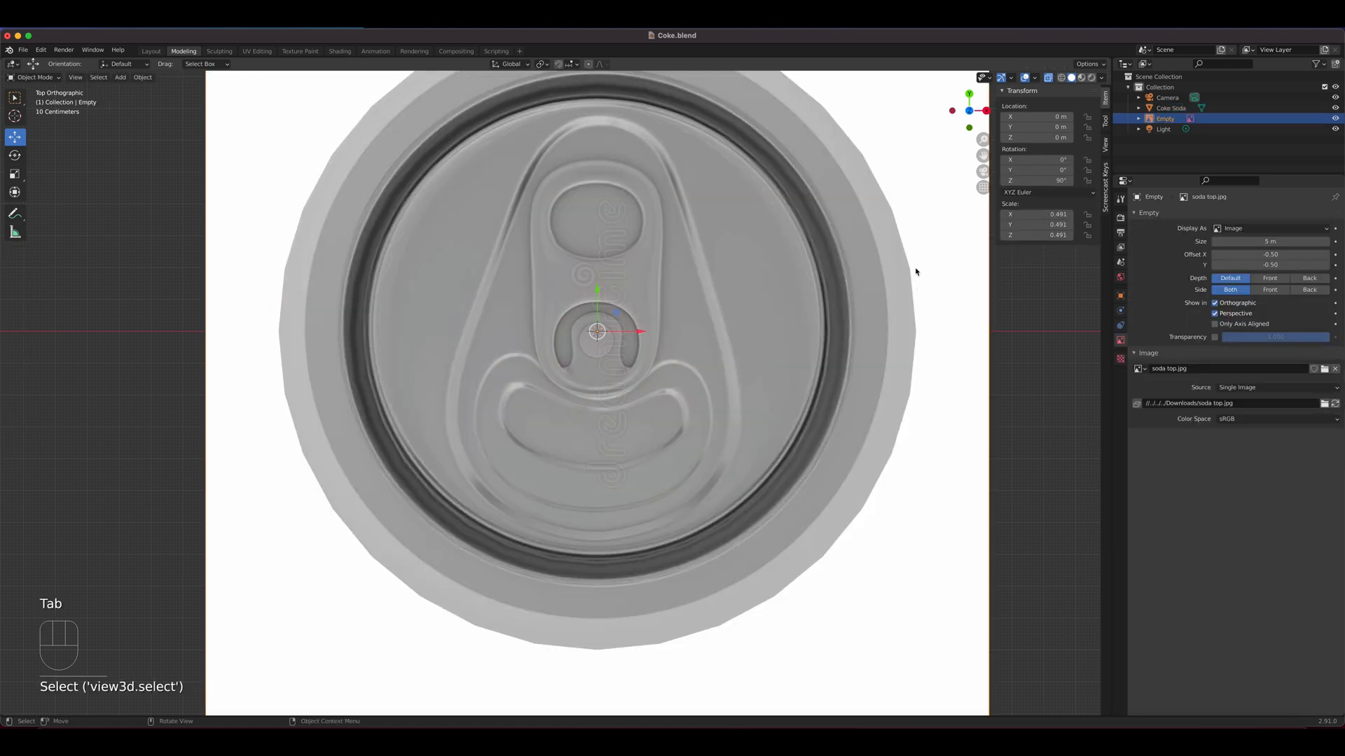
{"action": "key", "text": "s"}
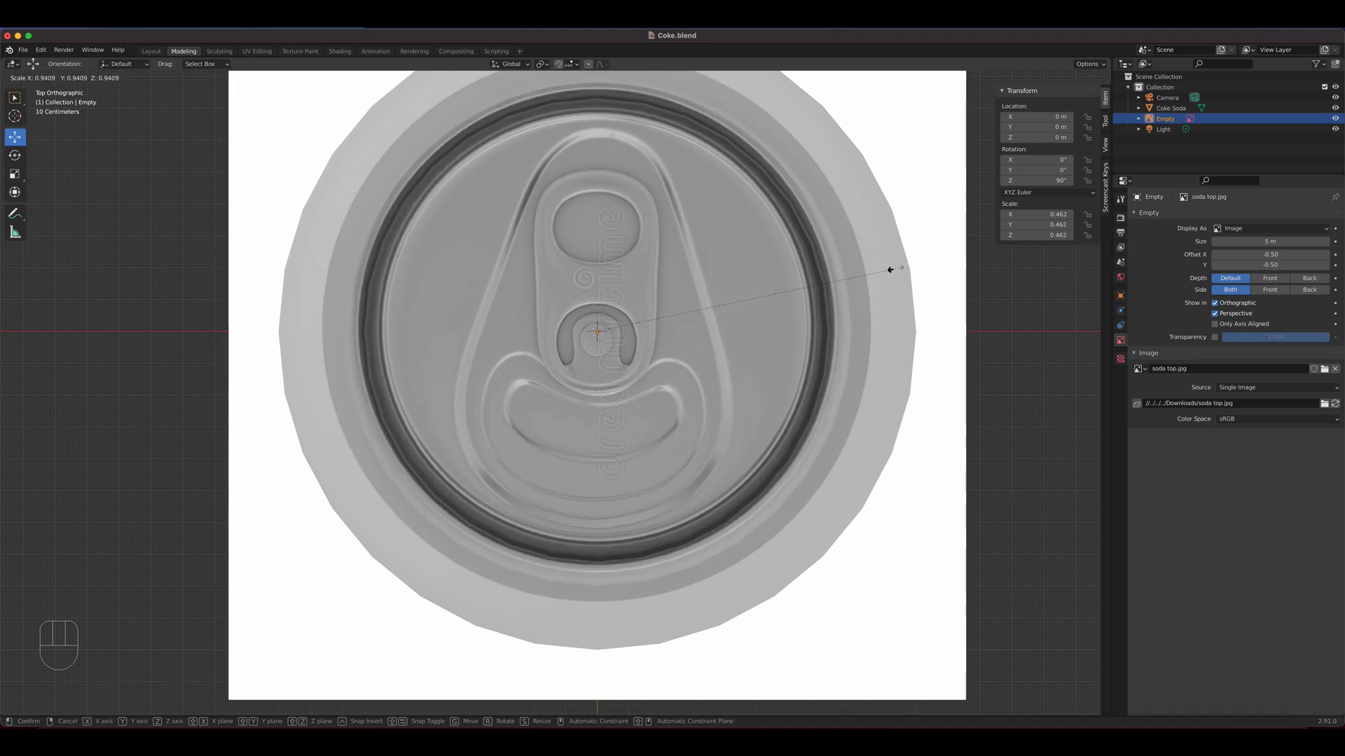
{"action": "left_click", "coordinate": [881, 271]}
{"action": "left_click", "coordinate": [772, 293]}
{"action": "key", "text": "Tab"}
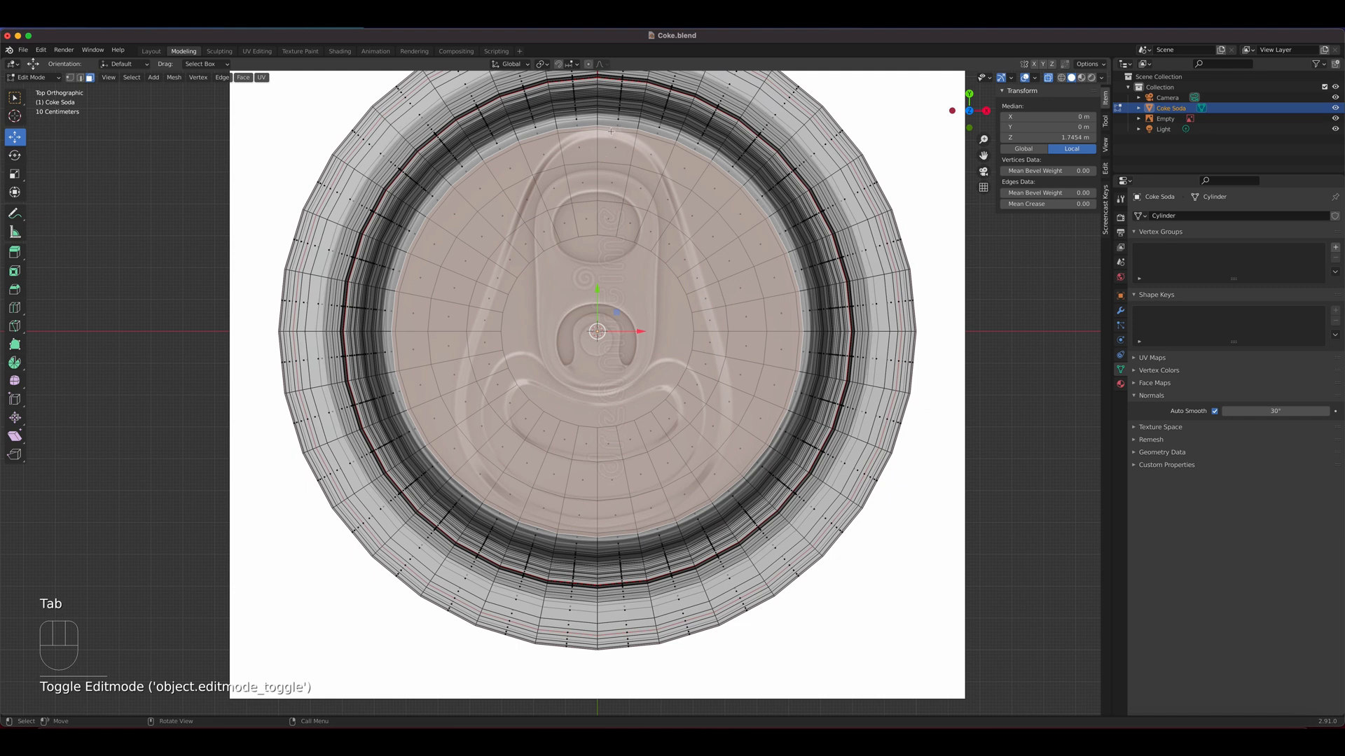
{"action": "key", "text": "Tab"}
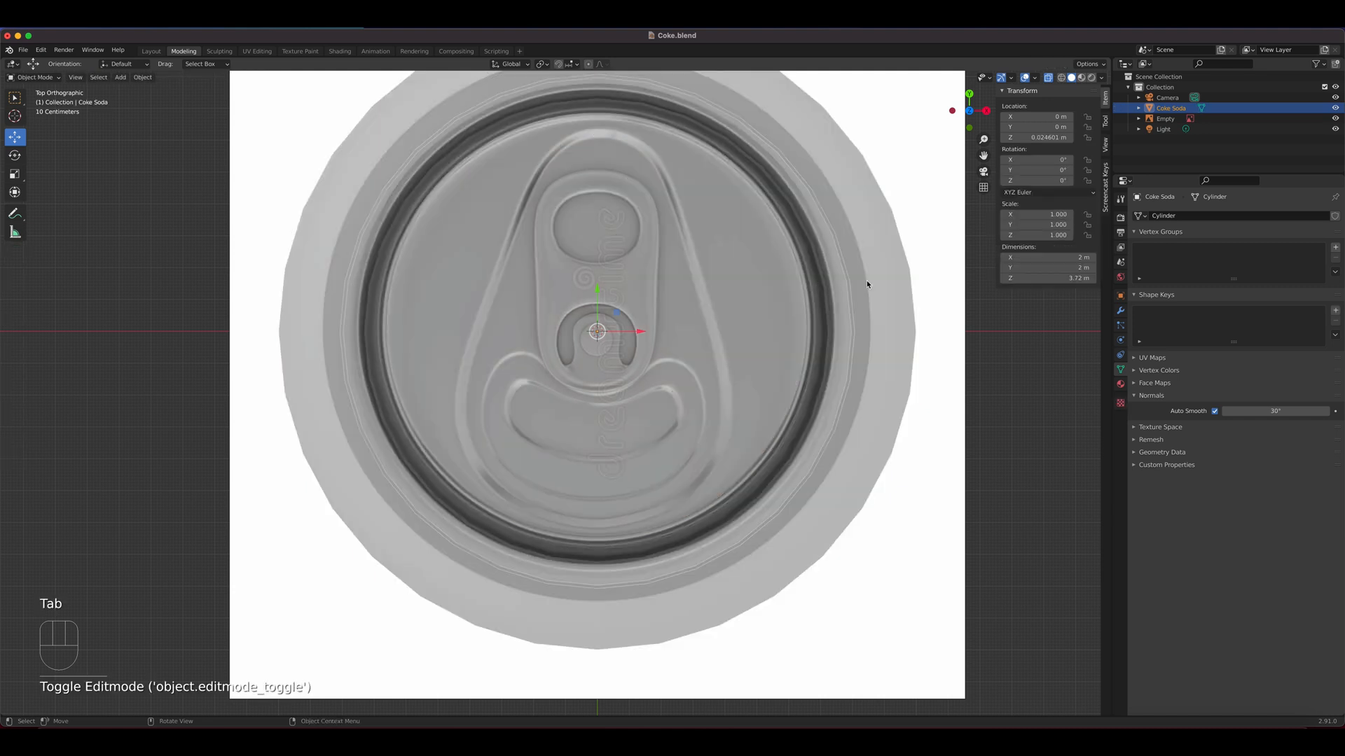
{"action": "left_click", "coordinate": [924, 284]}
{"action": "key", "text": "s"}
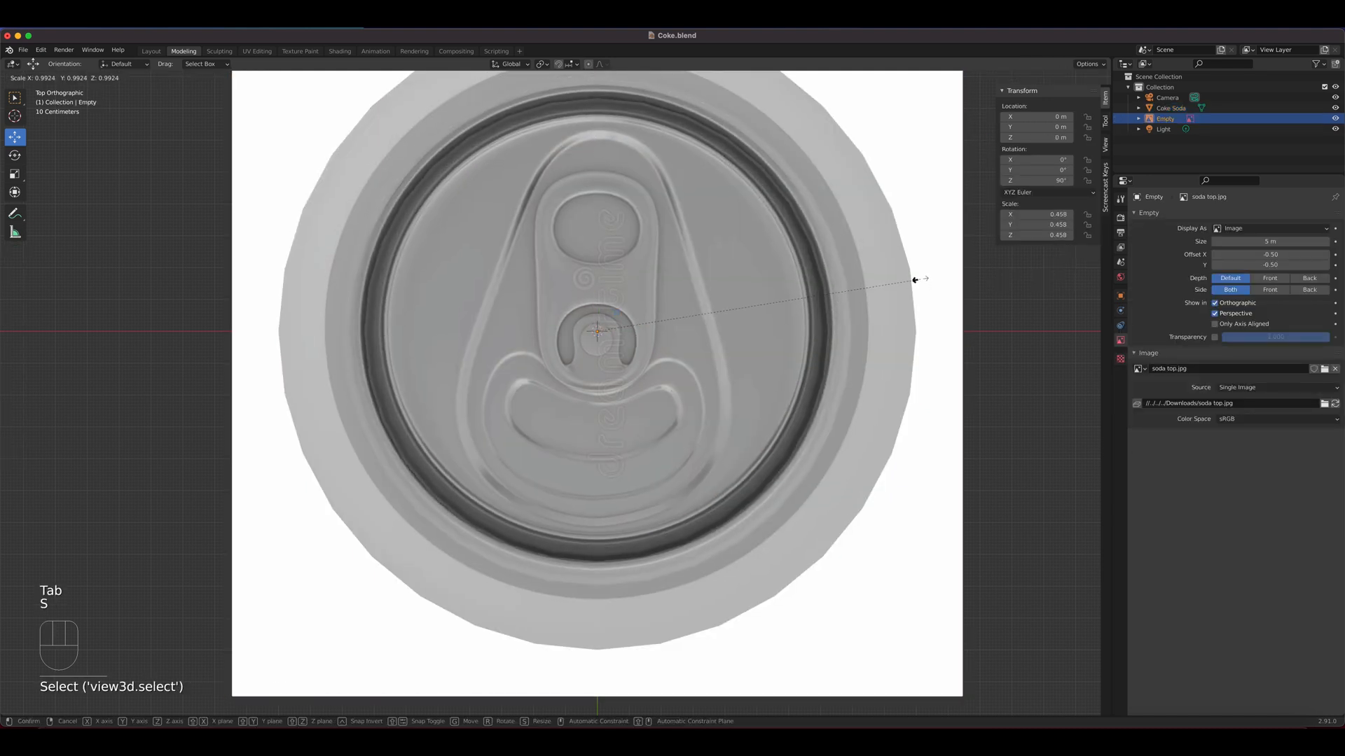
{"action": "left_click", "coordinate": [917, 282]}
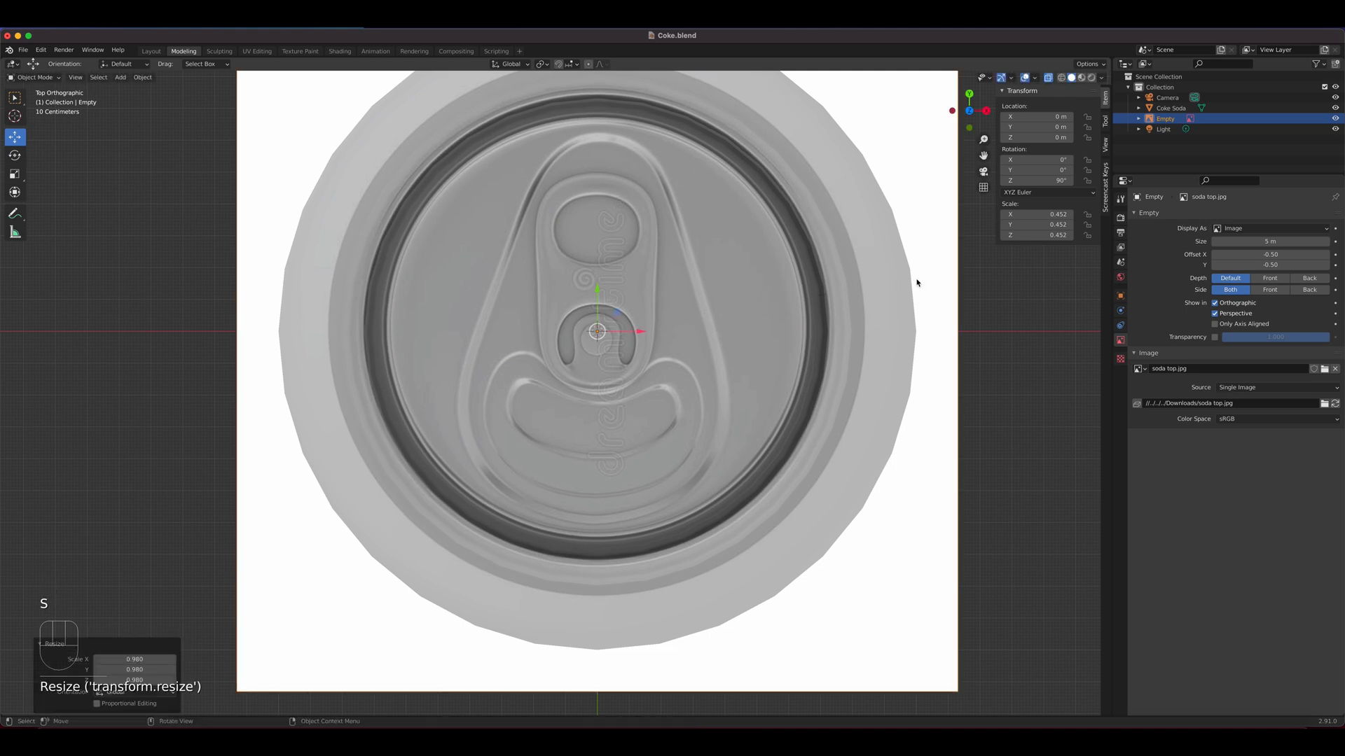
{"action": "left_click", "coordinate": [717, 282]}
{"action": "key", "text": "Tab"}
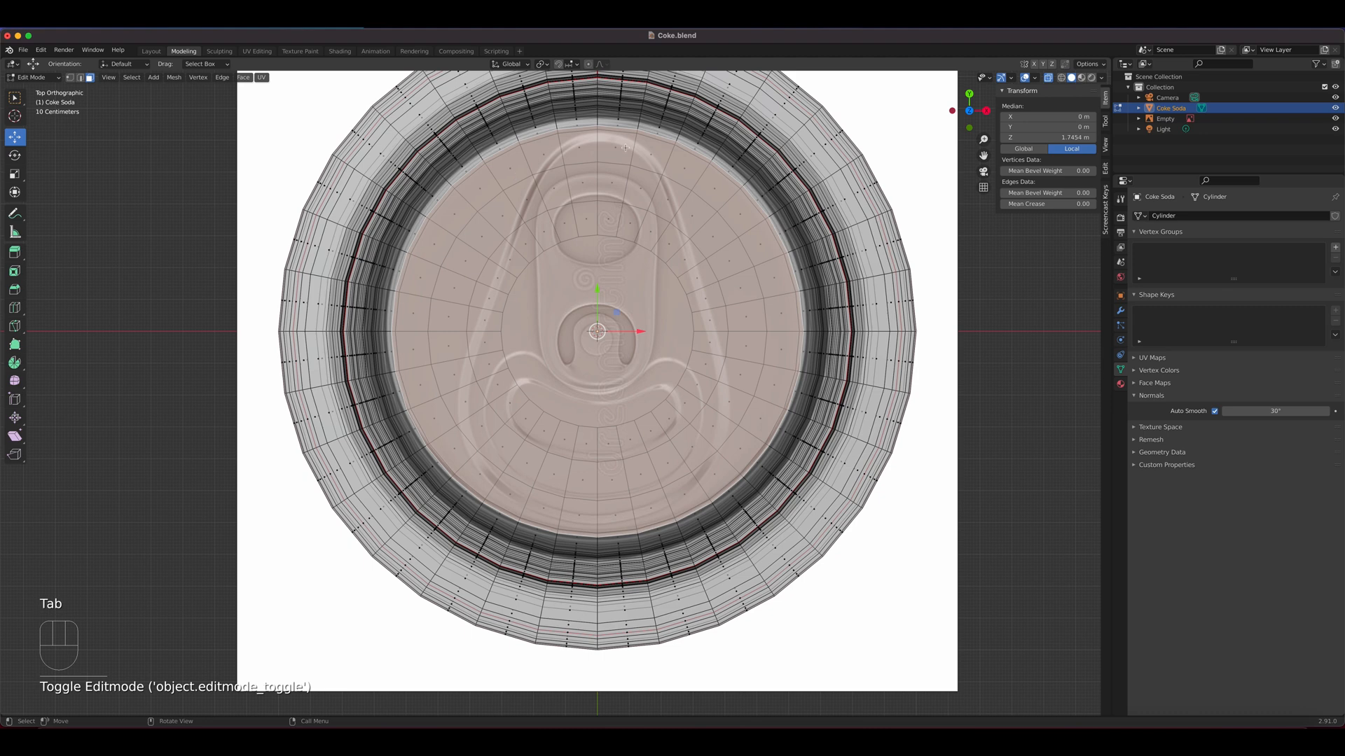
Turn off X-ray display and, with an inverted face selection, hide every face of the can except the flat lid
{"action": "middle_click_drag", "start_coordinate": [668, 470], "coordinate": [708, 315]}
{"action": "left_click", "coordinate": [1048, 77]}
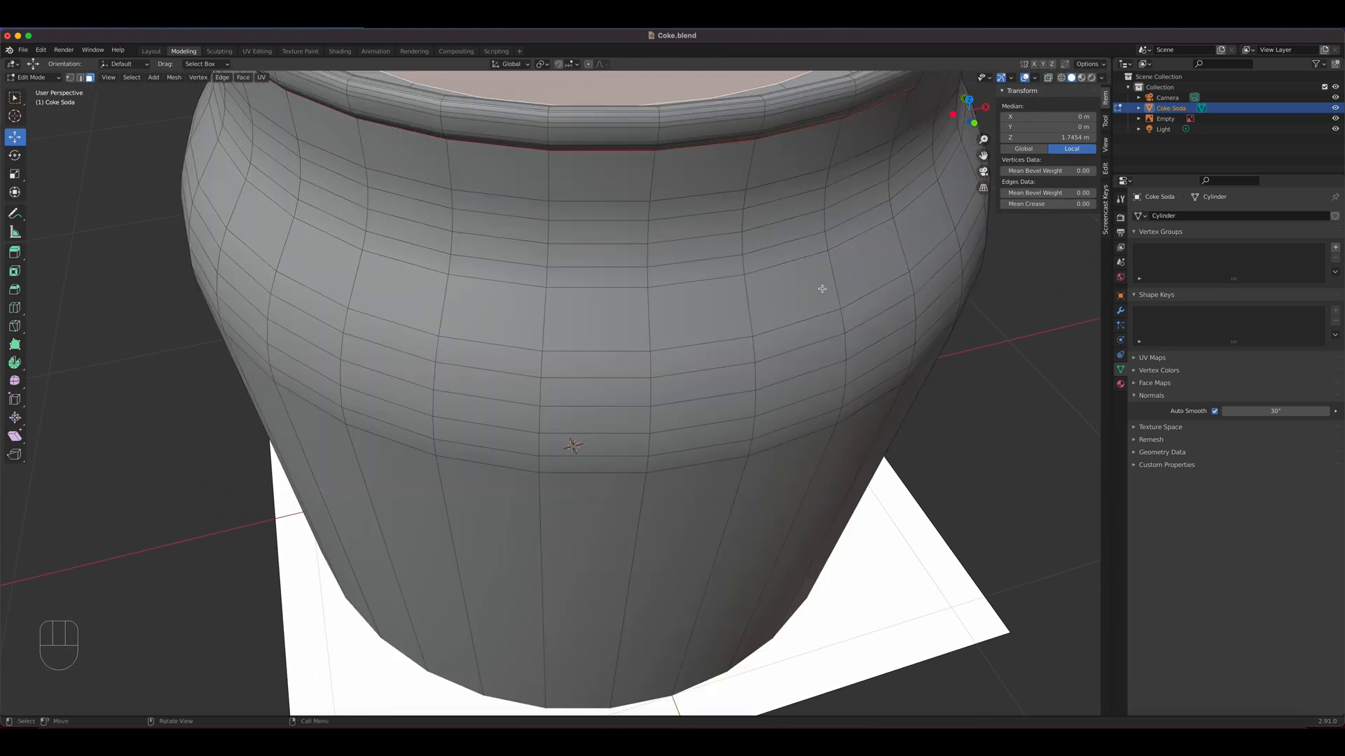
{"action": "scroll", "coordinate": [806, 302], "scroll_direction": "down", "scroll_amount": 5}
{"action": "mouse_move", "coordinate": [672, 316]}
{"action": "middle_mouse_down"}
{"action": "mouse_move", "coordinate": [669, 305]}
{"action": "mouse_move", "coordinate": [665, 316]}
{"action": "middle_mouse_up"}
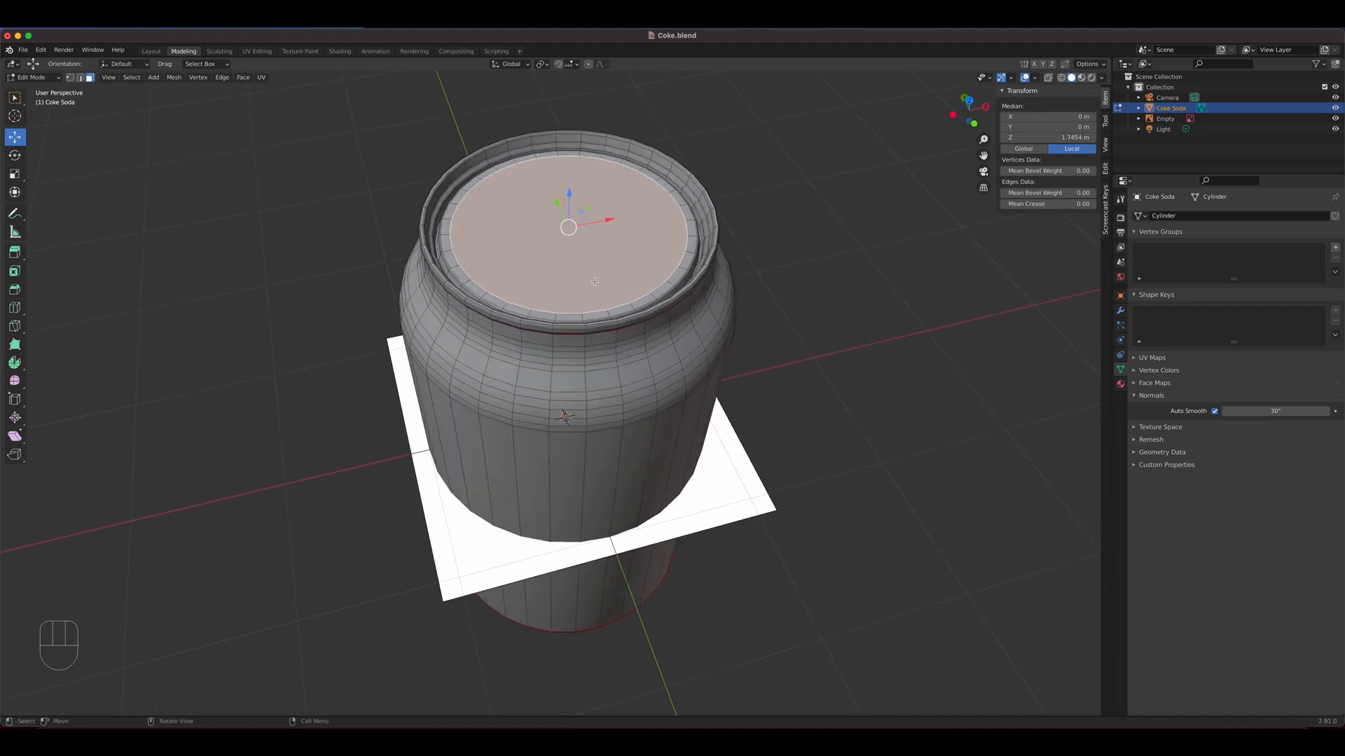
{"action": "key", "text": "ctrl"}
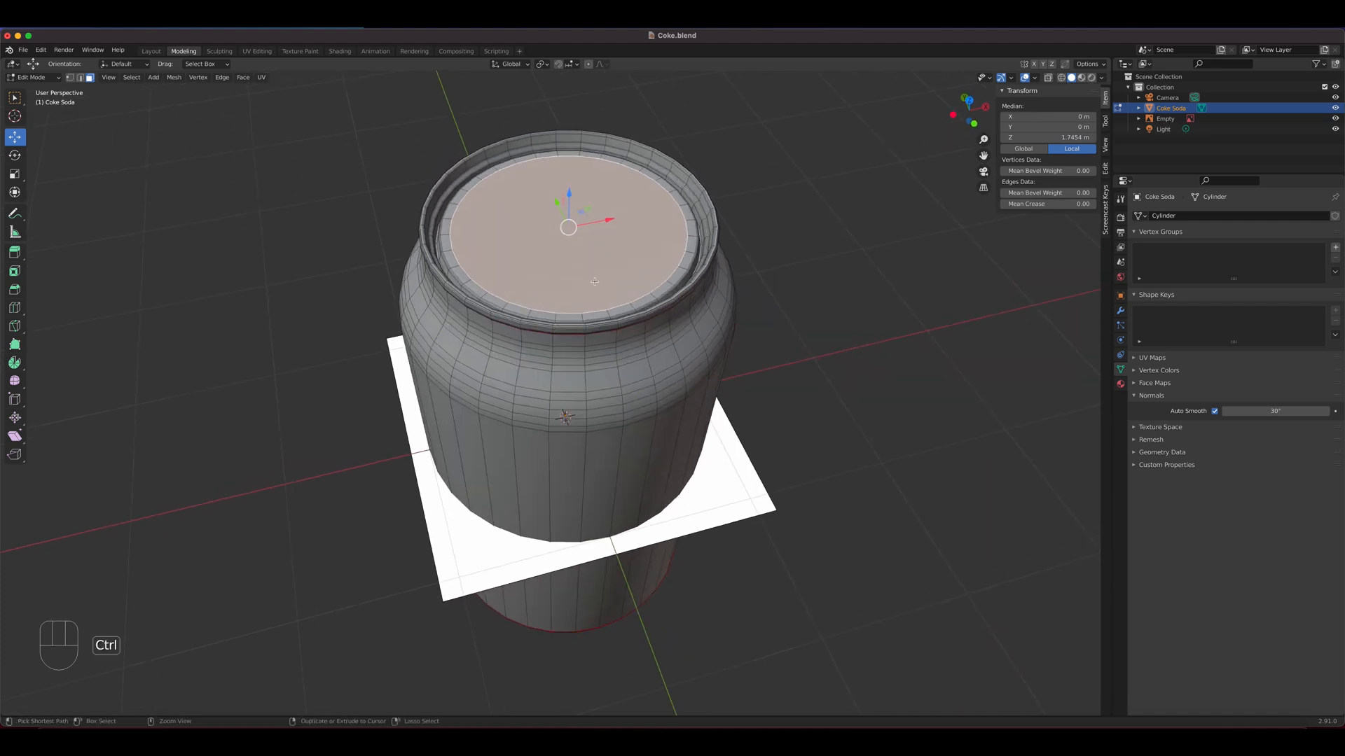
{"action": "key", "text": "ctrl+i"}
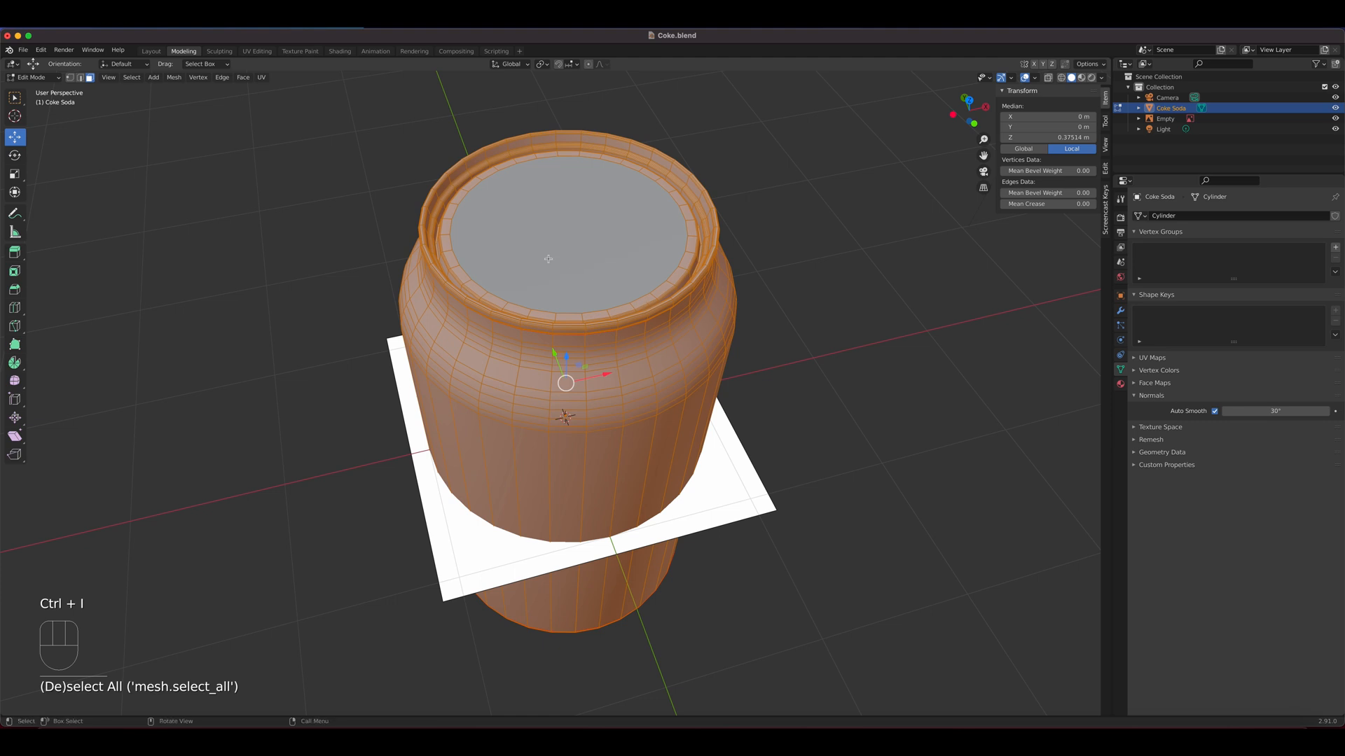
{"action": "left_click", "coordinate": [243, 78]}
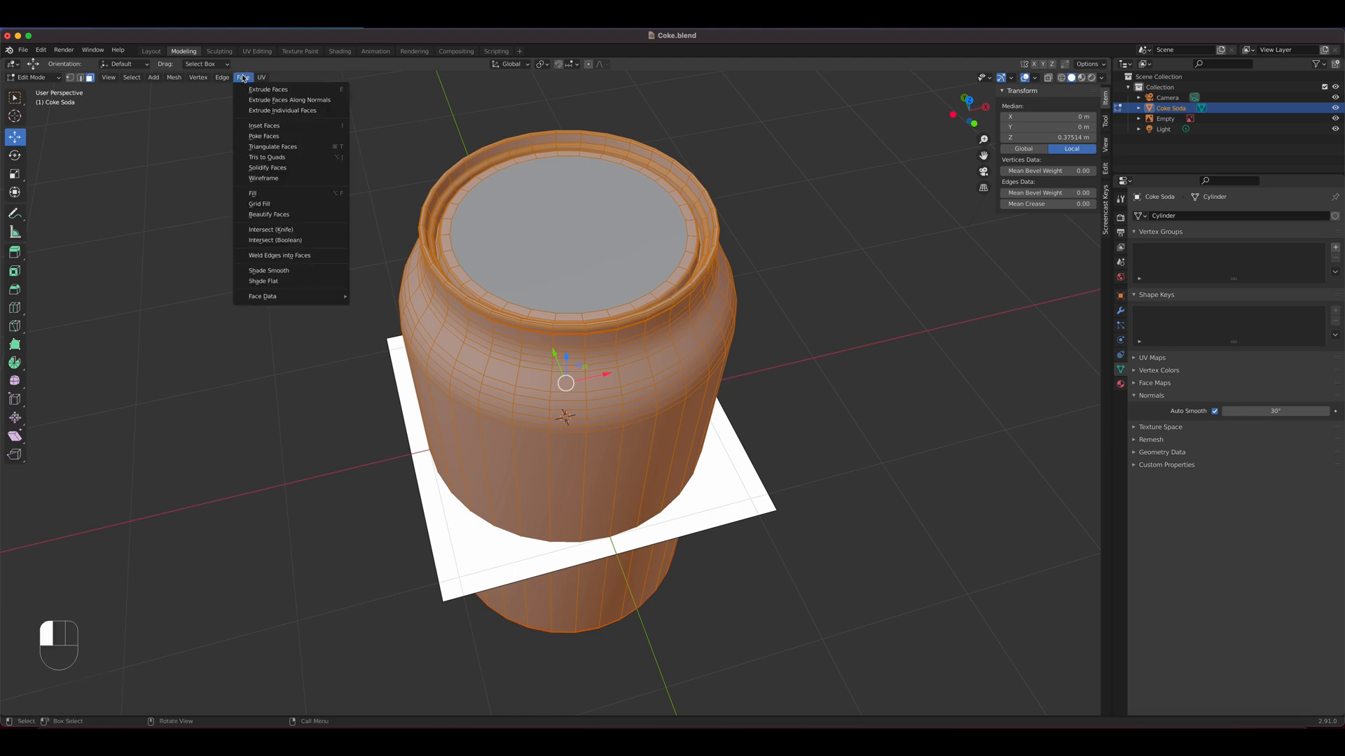
{"action": "mouse_move", "coordinate": [169, 78]}
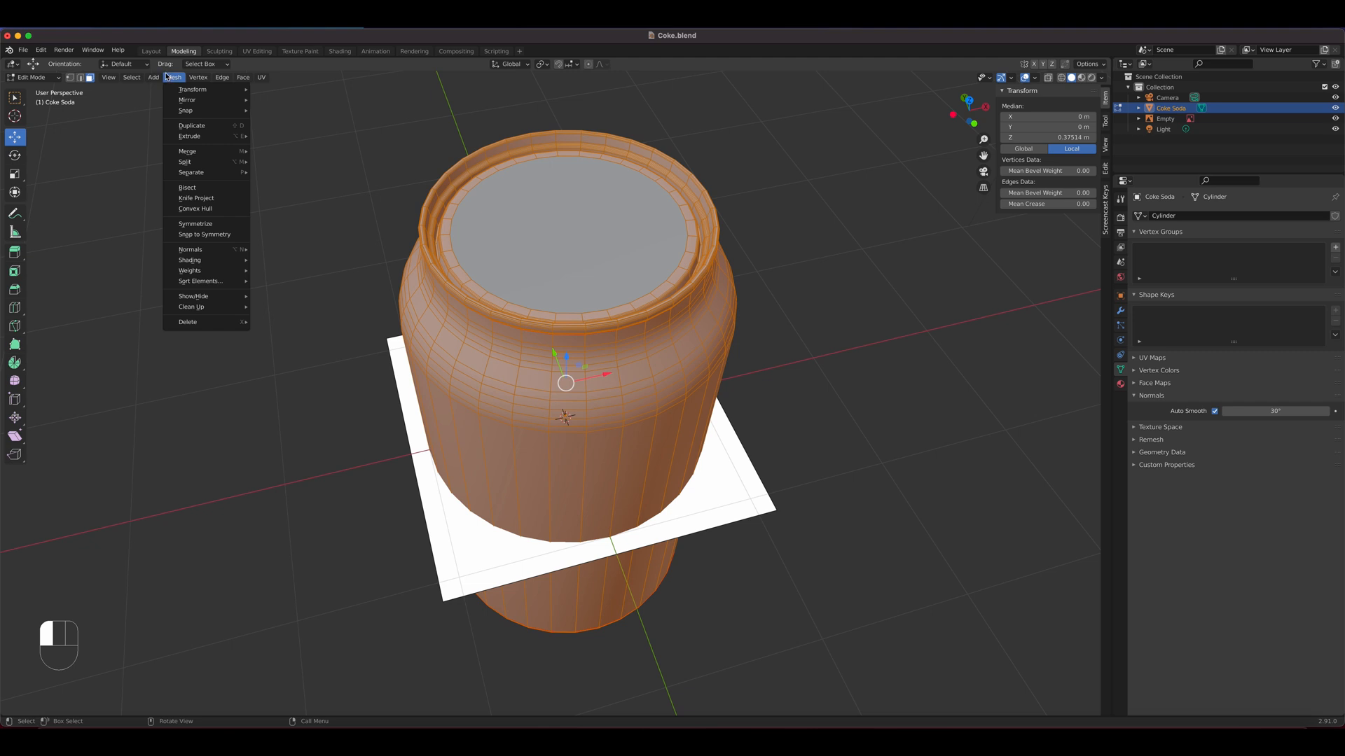
{"action": "mouse_move", "coordinate": [245, 79]}
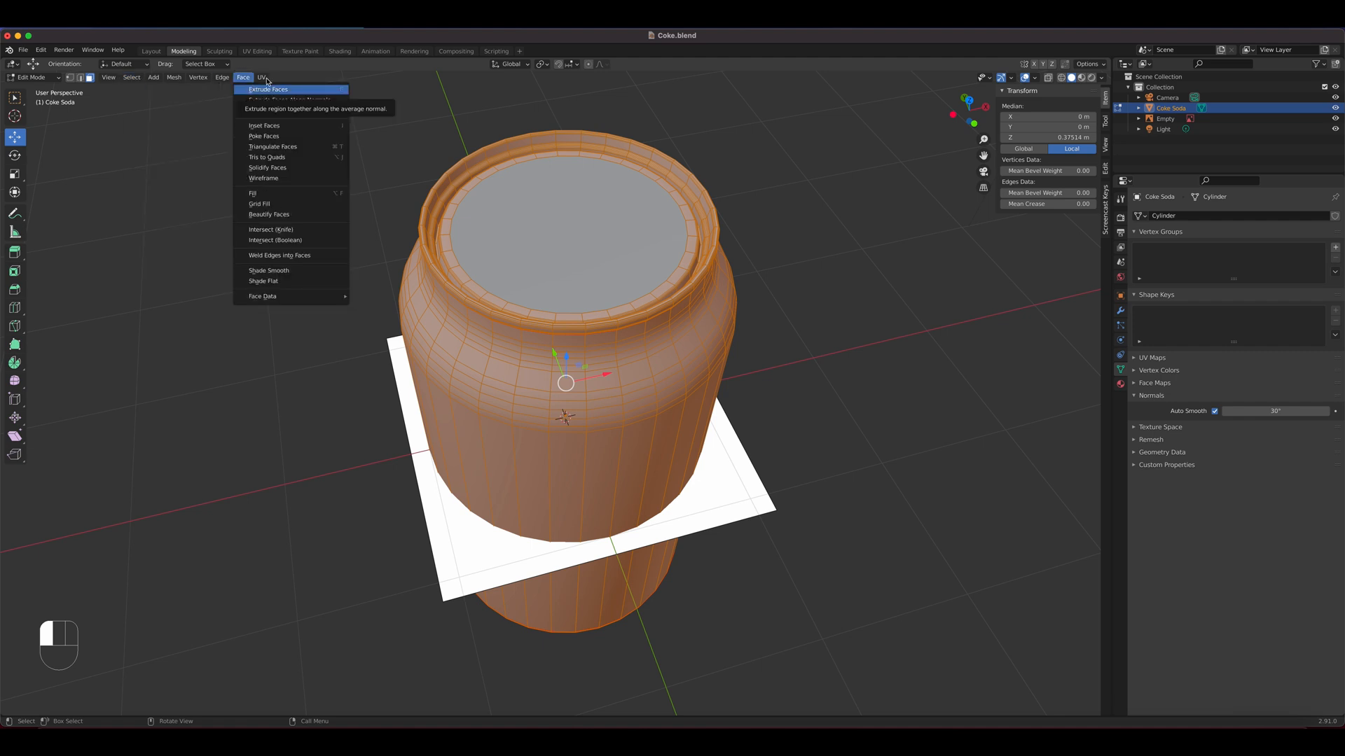
{"action": "left_click", "coordinate": [223, 78]}
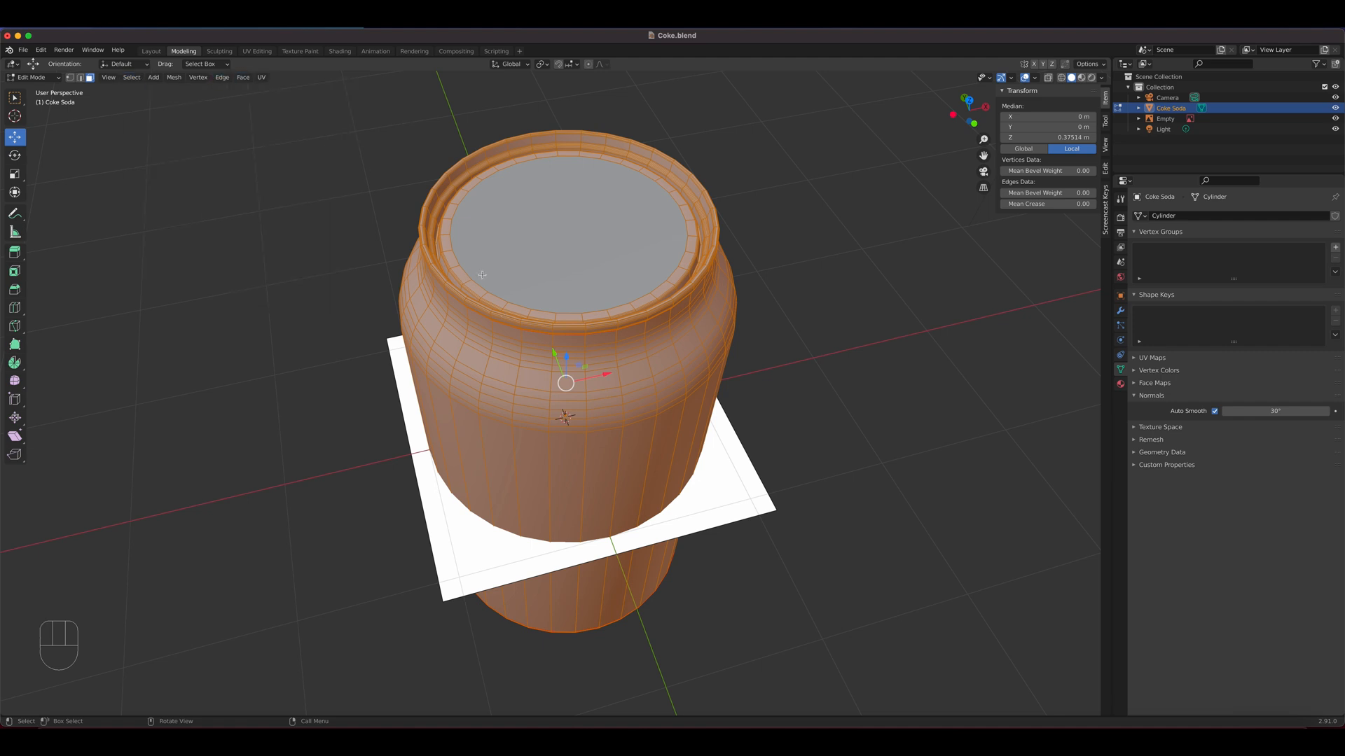
{"action": "key", "text": "h"}
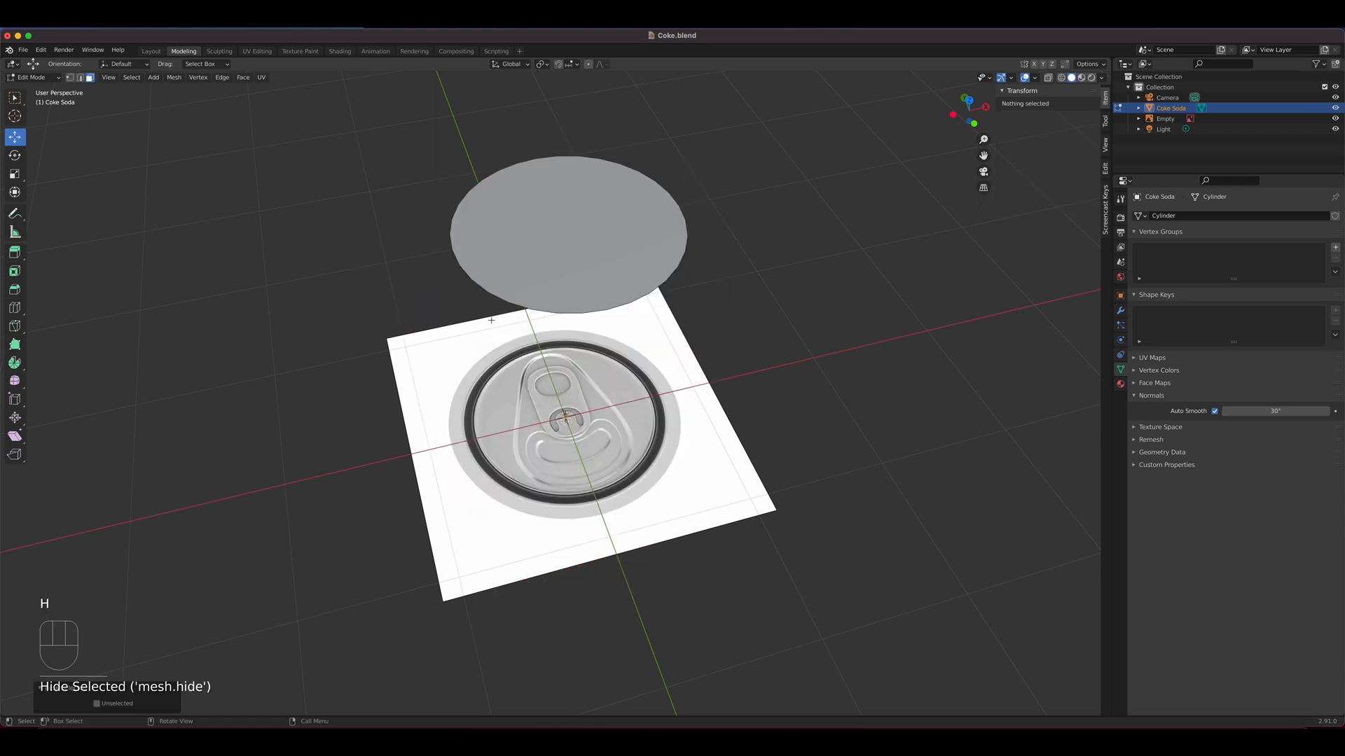
Try Show Hidden Objects on the can in Object Mode, then return to Edit Mode and select the lid face
{"action": "key", "text": "Tab"}
{"action": "left_click", "coordinate": [143, 77]}
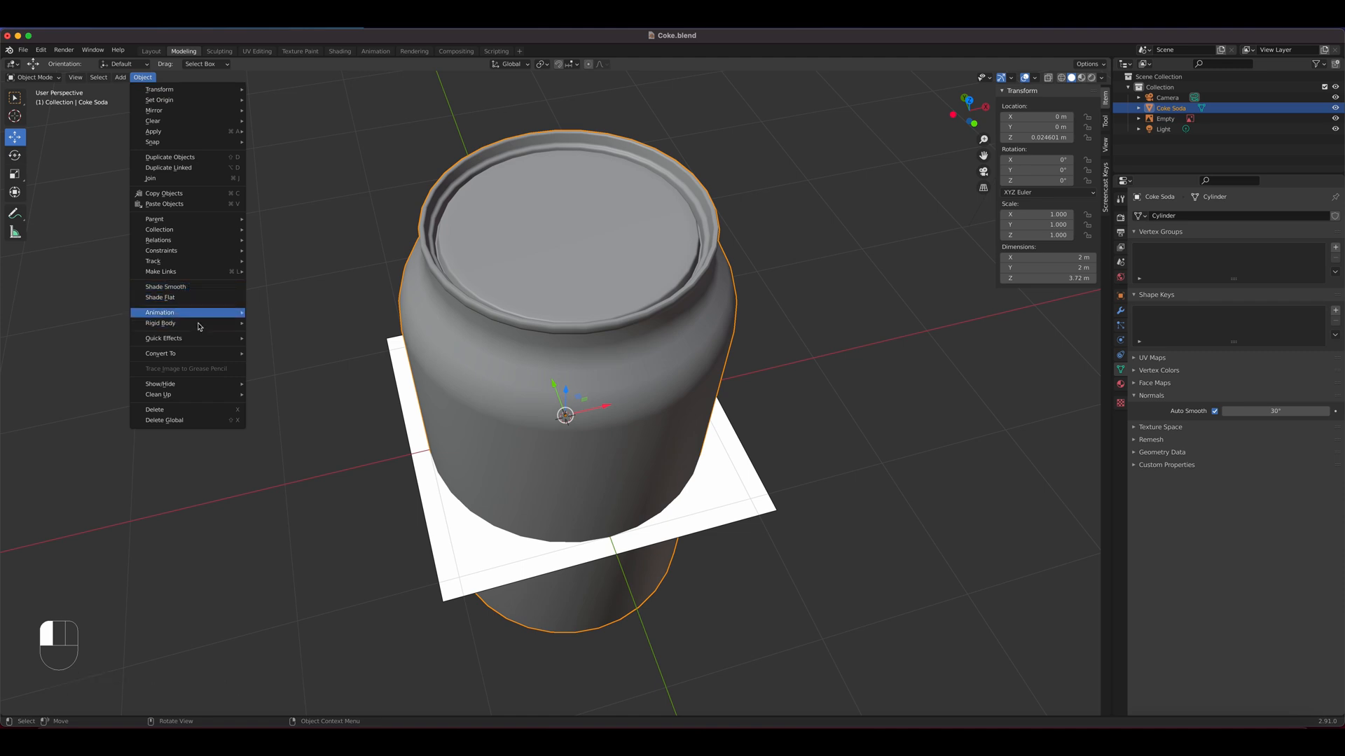
{"action": "mouse_move", "coordinate": [187, 385]}
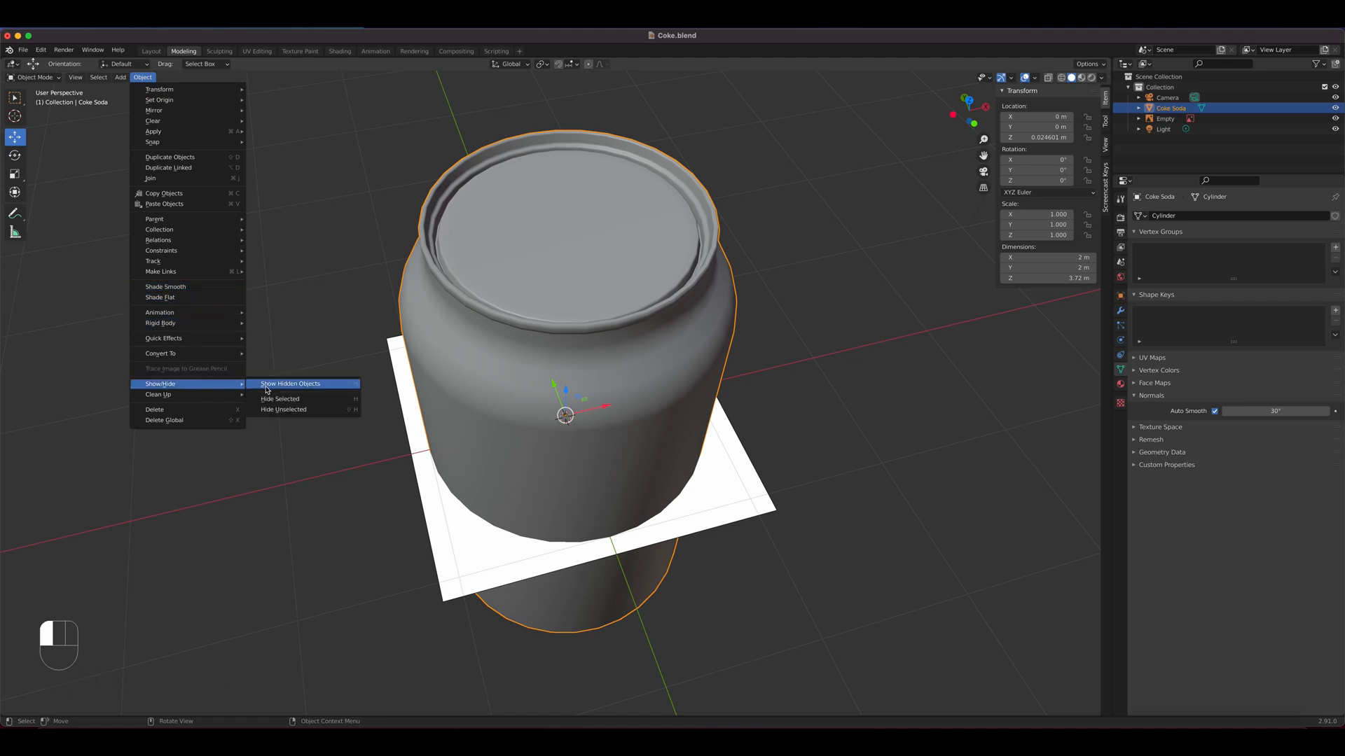
{"action": "left_click", "coordinate": [302, 391]}
{"action": "key", "text": "Tab"}
{"action": "key", "text": "Tab"}
{"action": "key", "text": "Tab"}
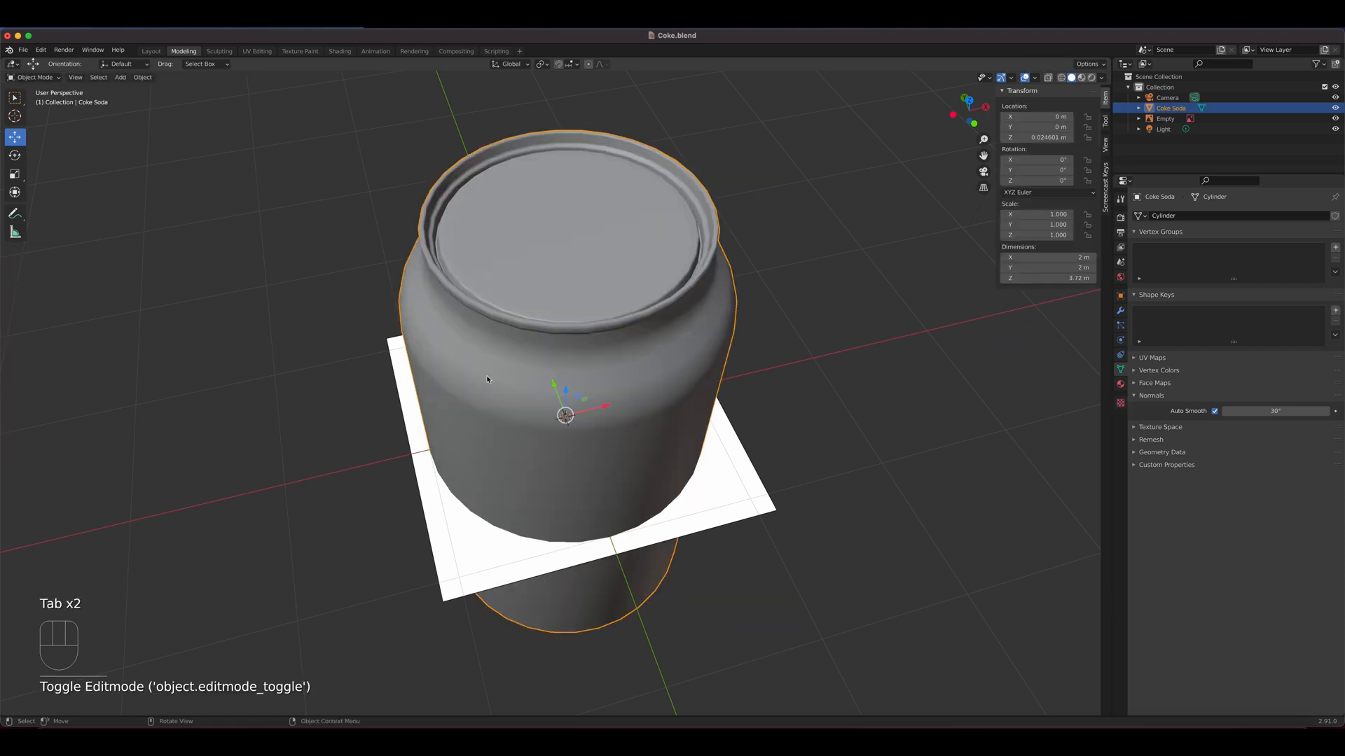
{"action": "key", "text": "Tab"}
{"action": "key", "text": "Tab"}
{"action": "left_click", "coordinate": [574, 288]}
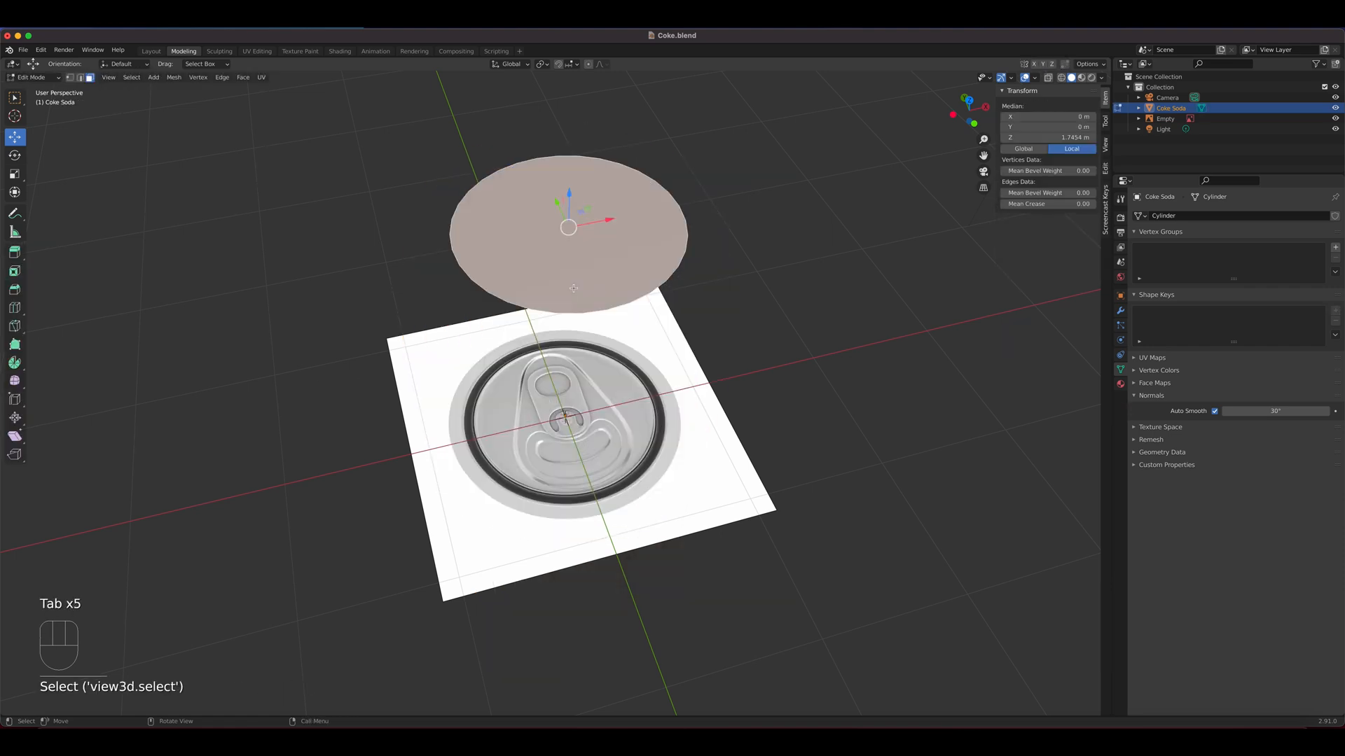
Reveal the hidden can faces, deselect the lid face and hide the rest of the can again
{"action": "key", "text": "alt+h"}
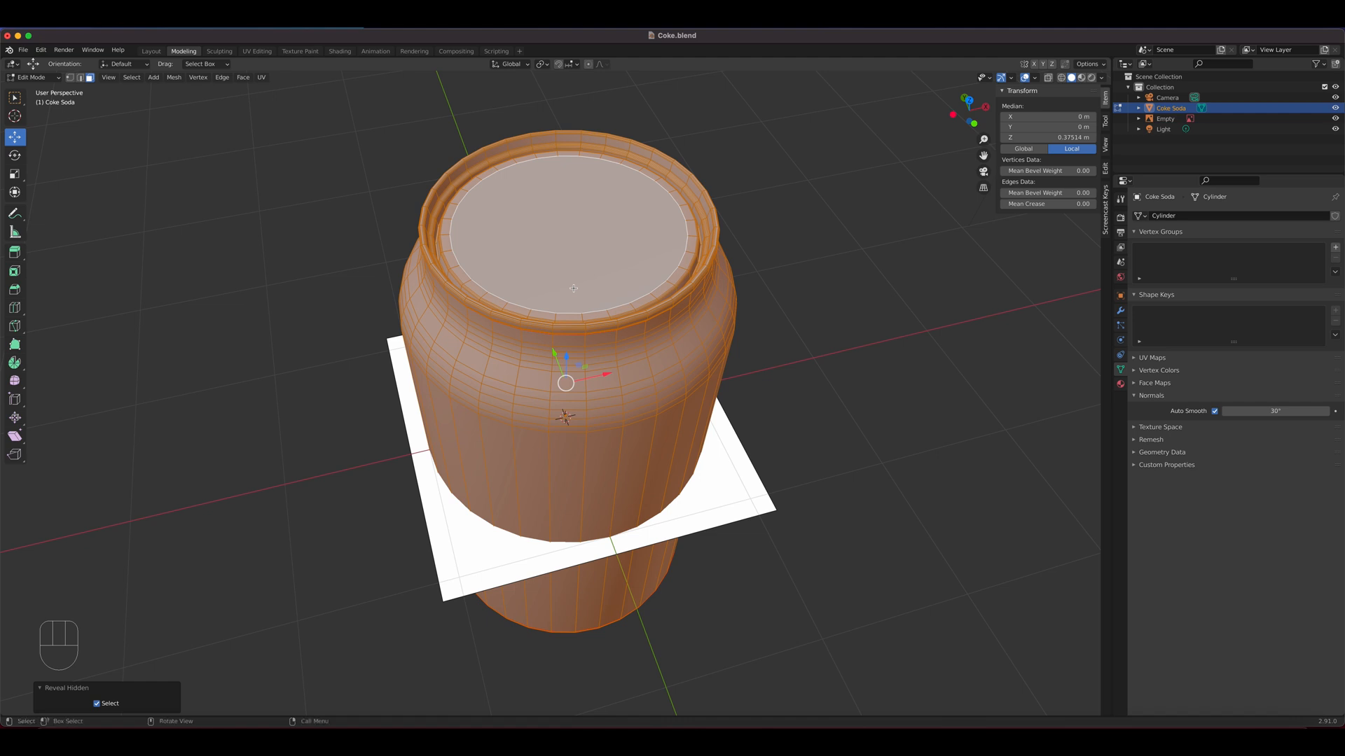
{"action": "key", "text": "h"}
{"action": "key", "text": "super+z"}
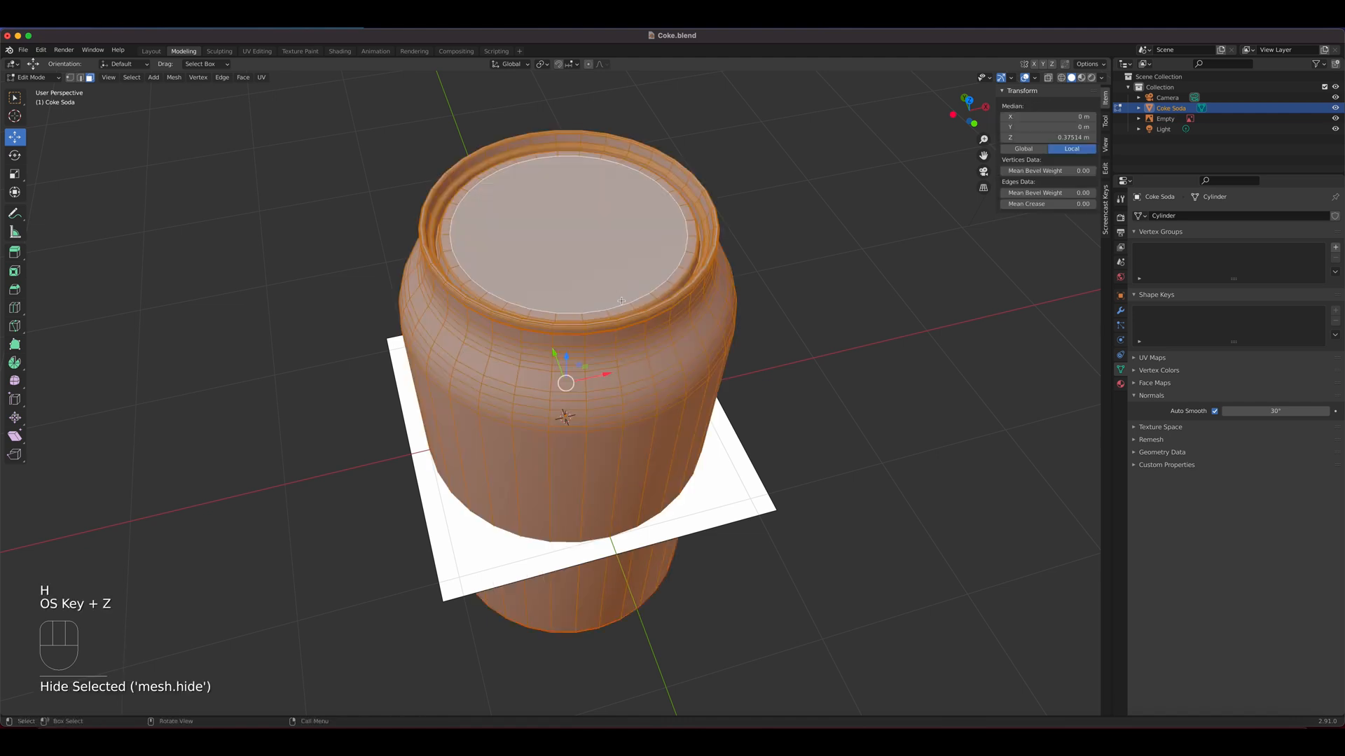
{"action": "left_click", "coordinate": [573, 237], "text": "shift"}
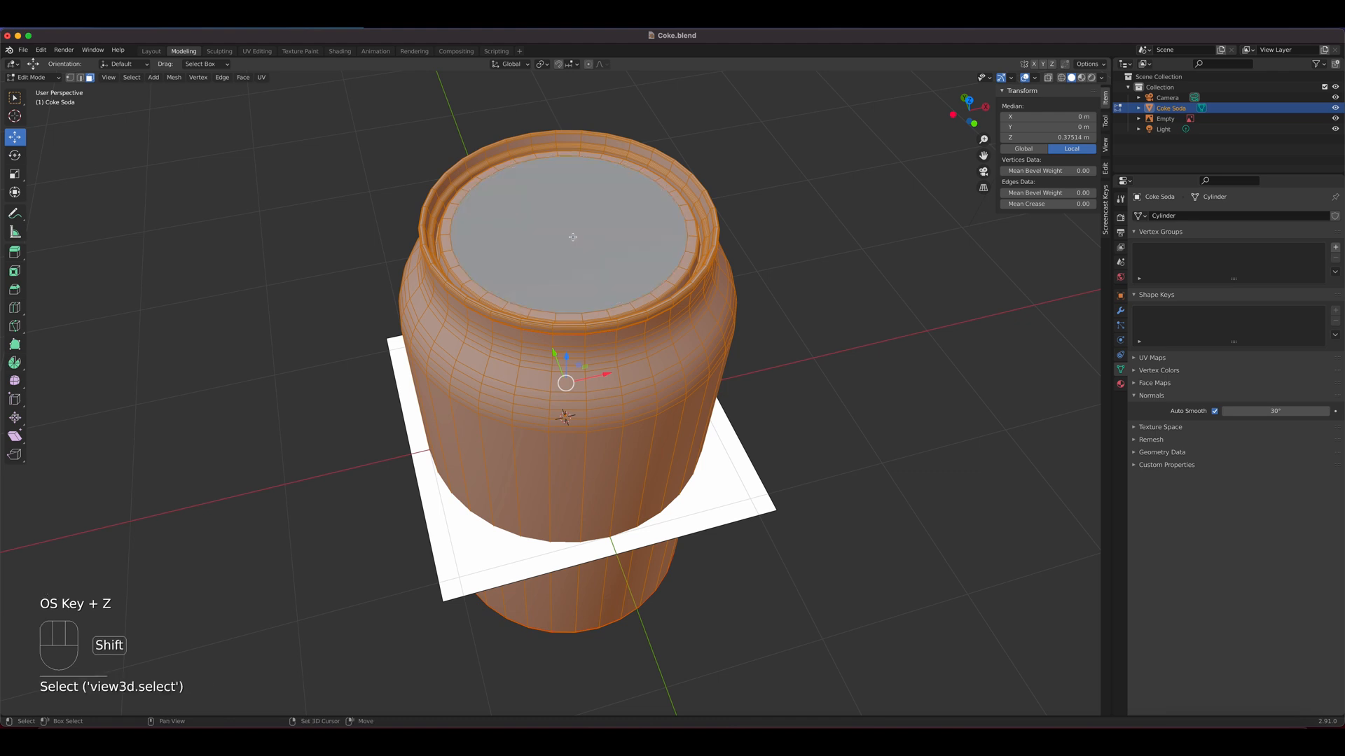
{"action": "key", "text": "h"}
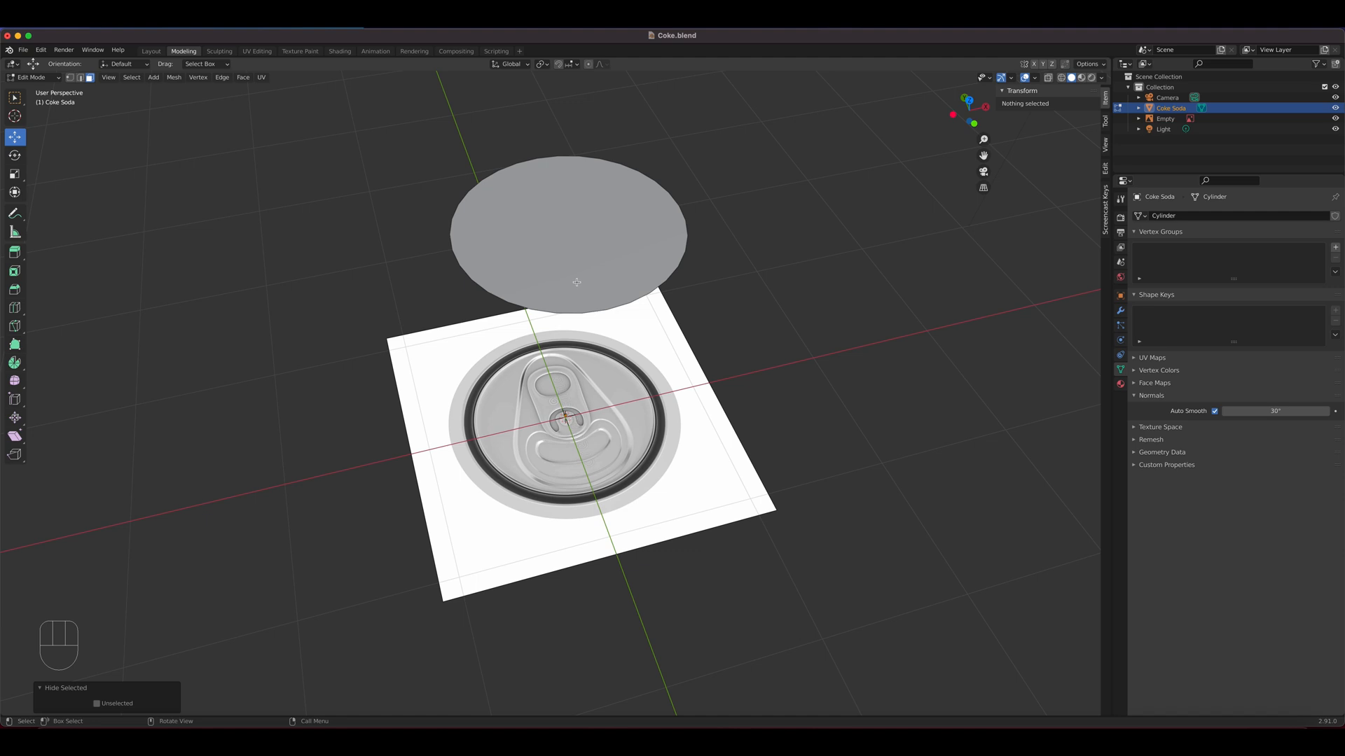
In top view with X-ray on, inset the lid face by about 0.029 m over the reference image
{"action": "key", "text": "KP_7"}
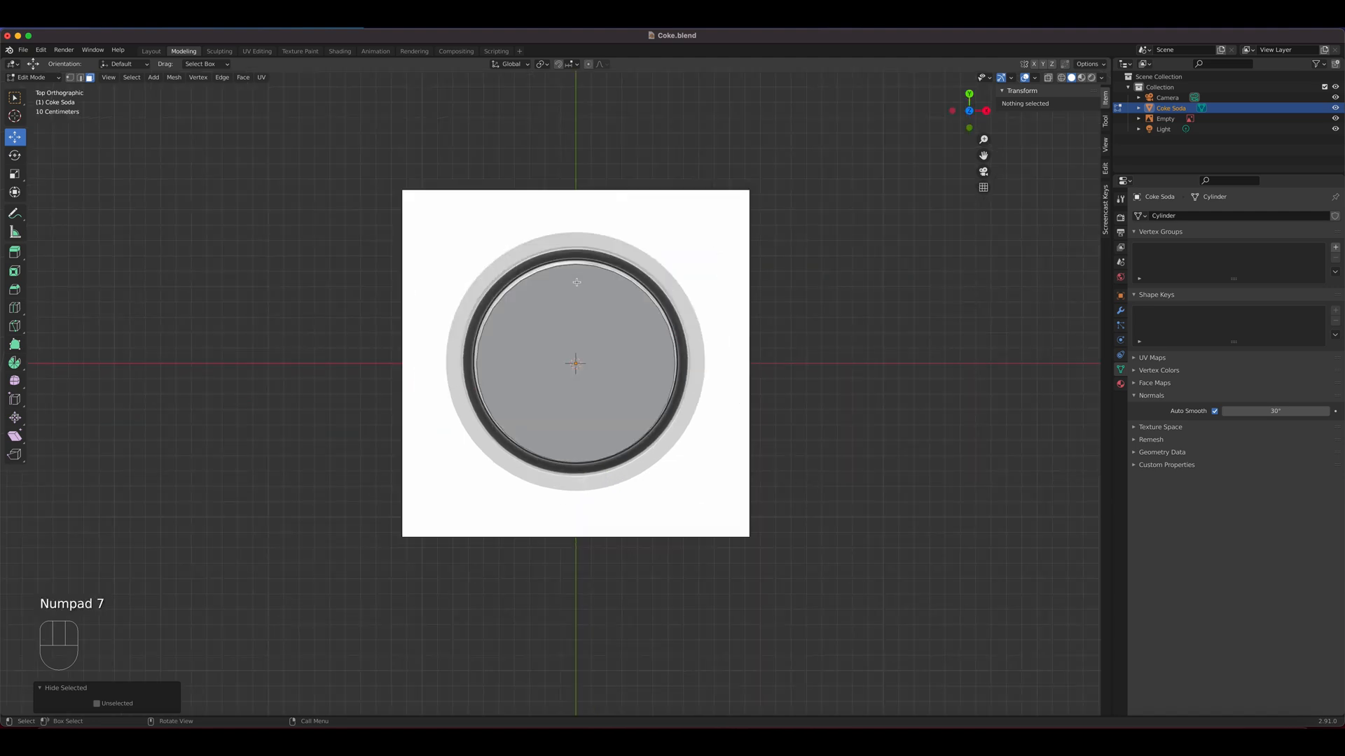
{"action": "left_click", "coordinate": [1049, 79]}
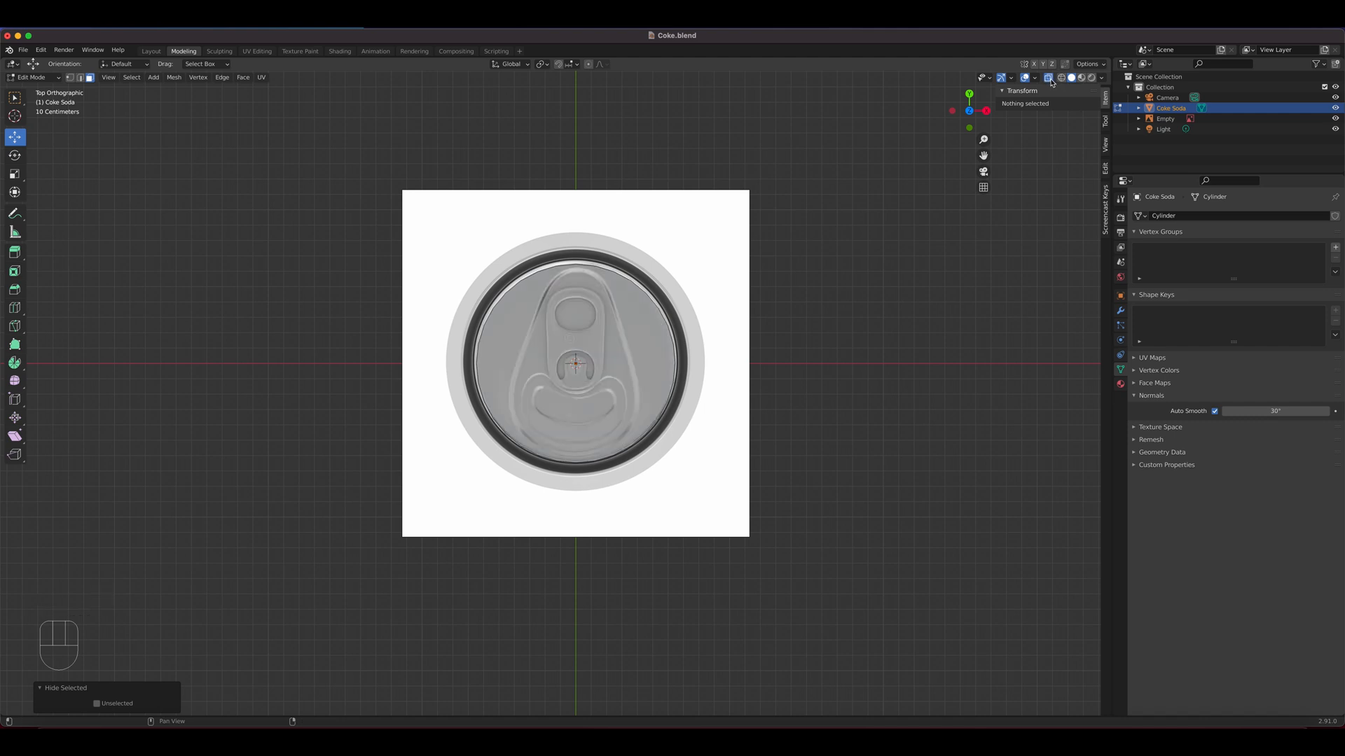
{"action": "scroll", "coordinate": [633, 291], "scroll_direction": "up", "scroll_amount": 4}
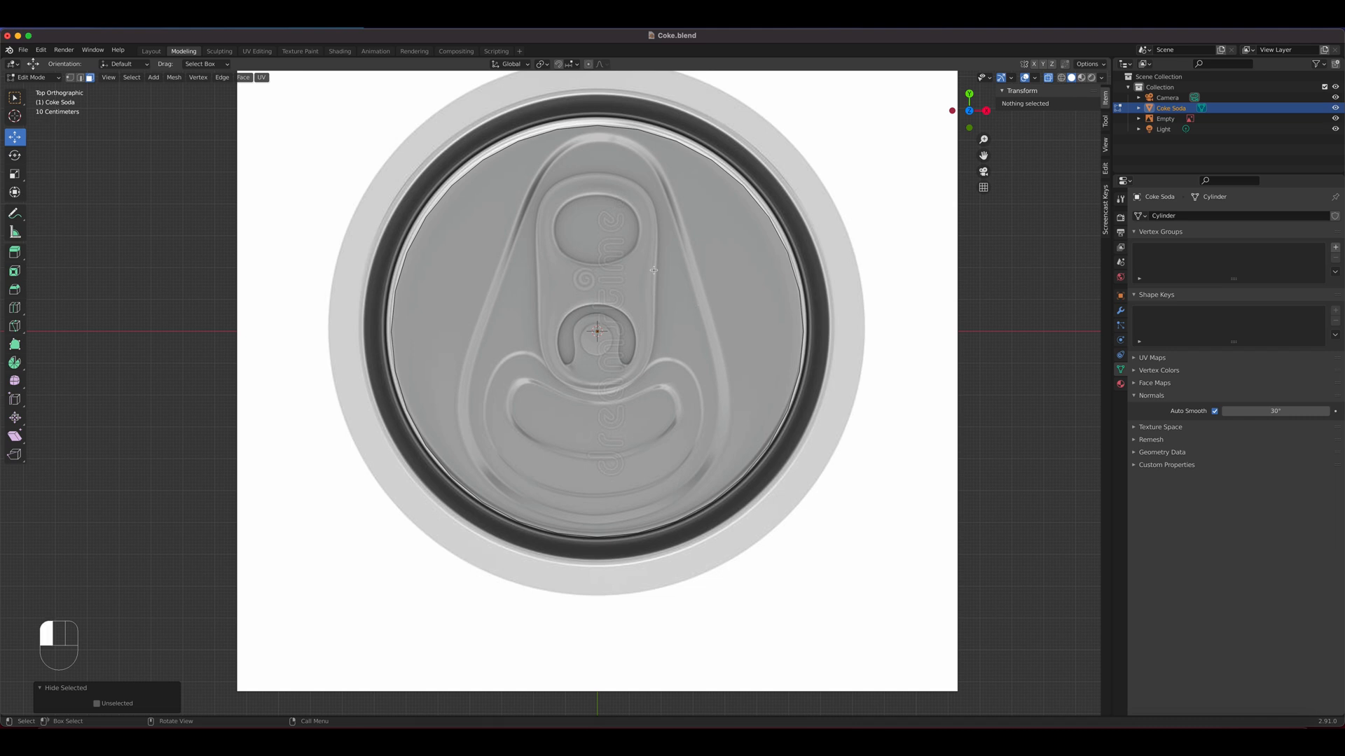
{"action": "left_click", "coordinate": [603, 316]}
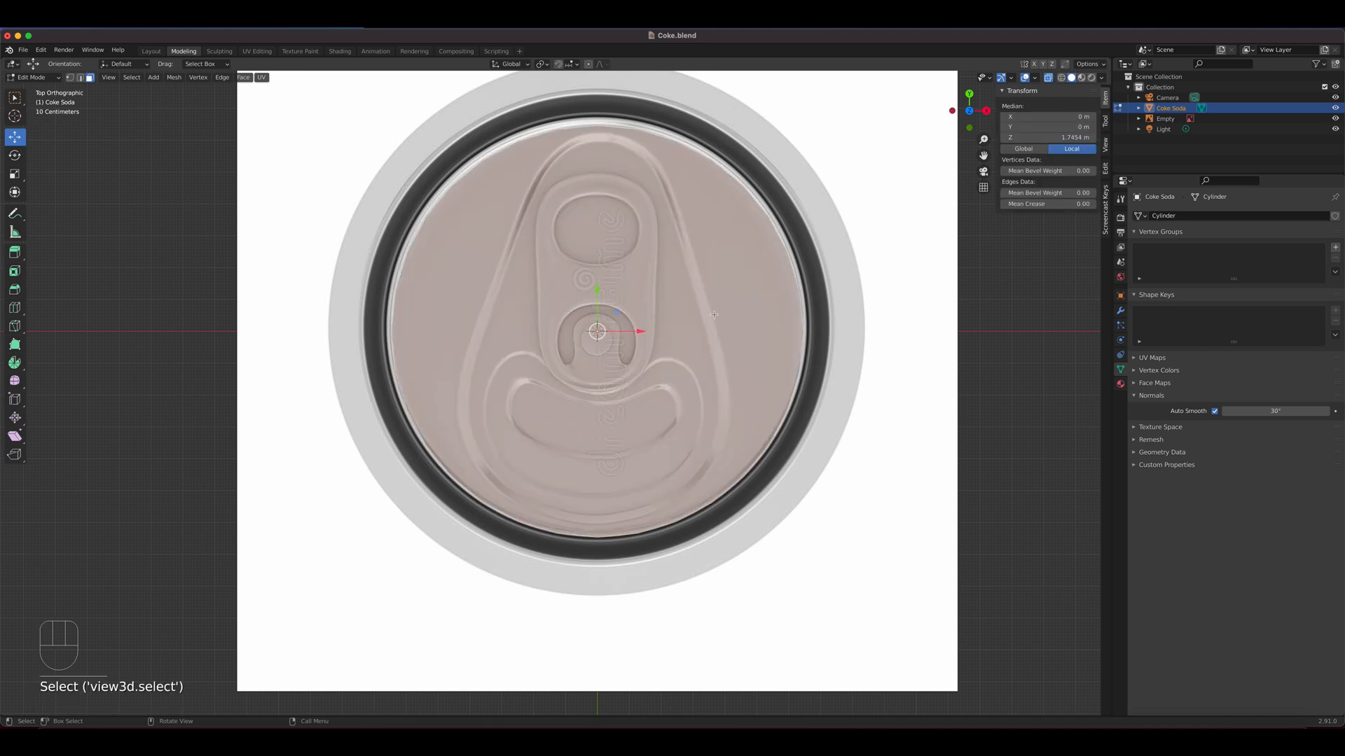
{"action": "key", "text": "i"}
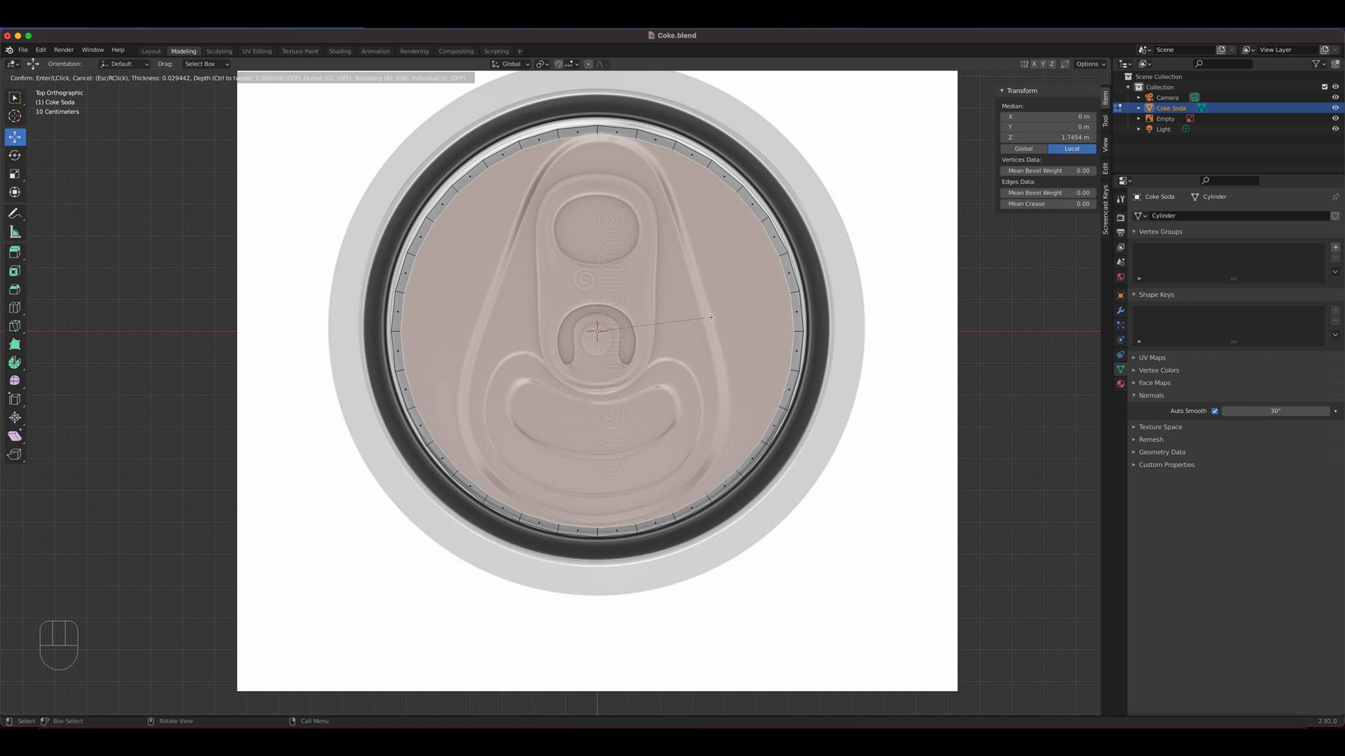
{"action": "left_click", "coordinate": [711, 317]}
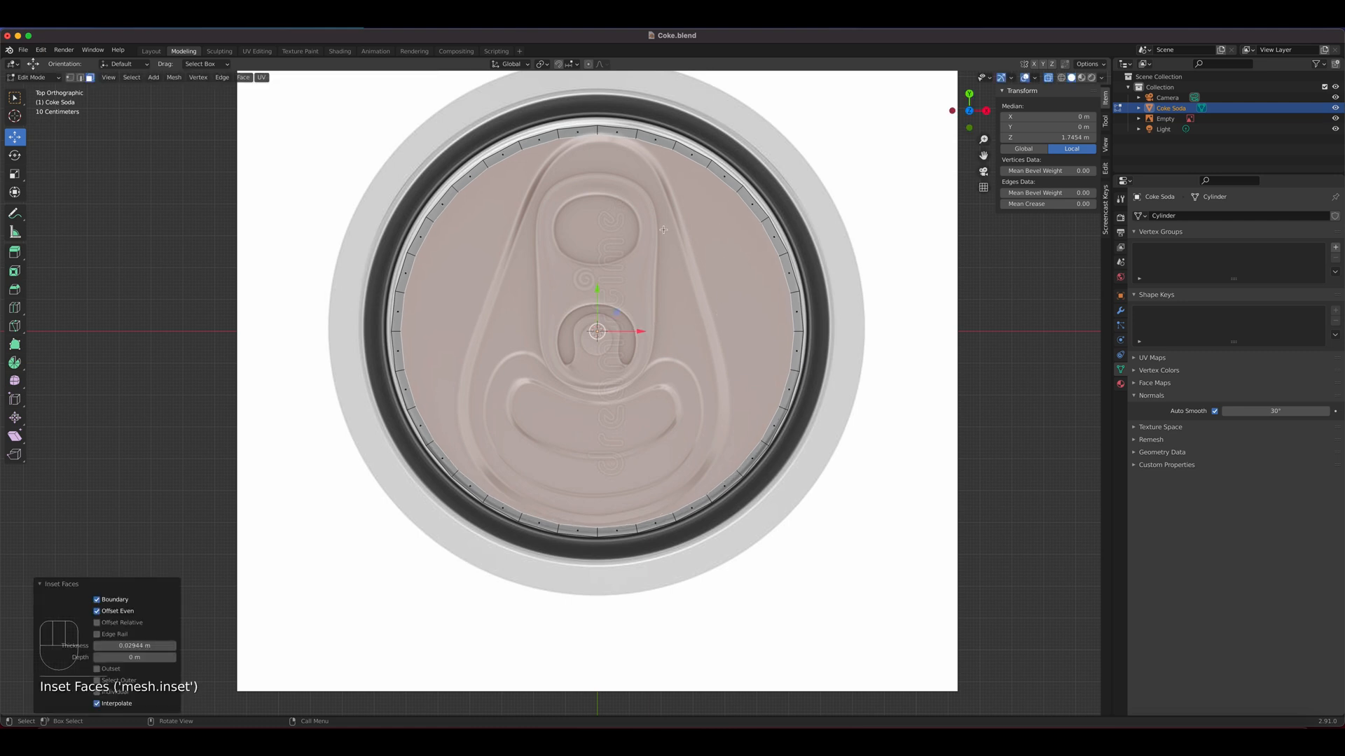
Enable X-axis mirroring in vertex select mode and move two upper vertices of the inset loop onto the teardrop outline's shoulder
{"action": "key", "text": "1"}
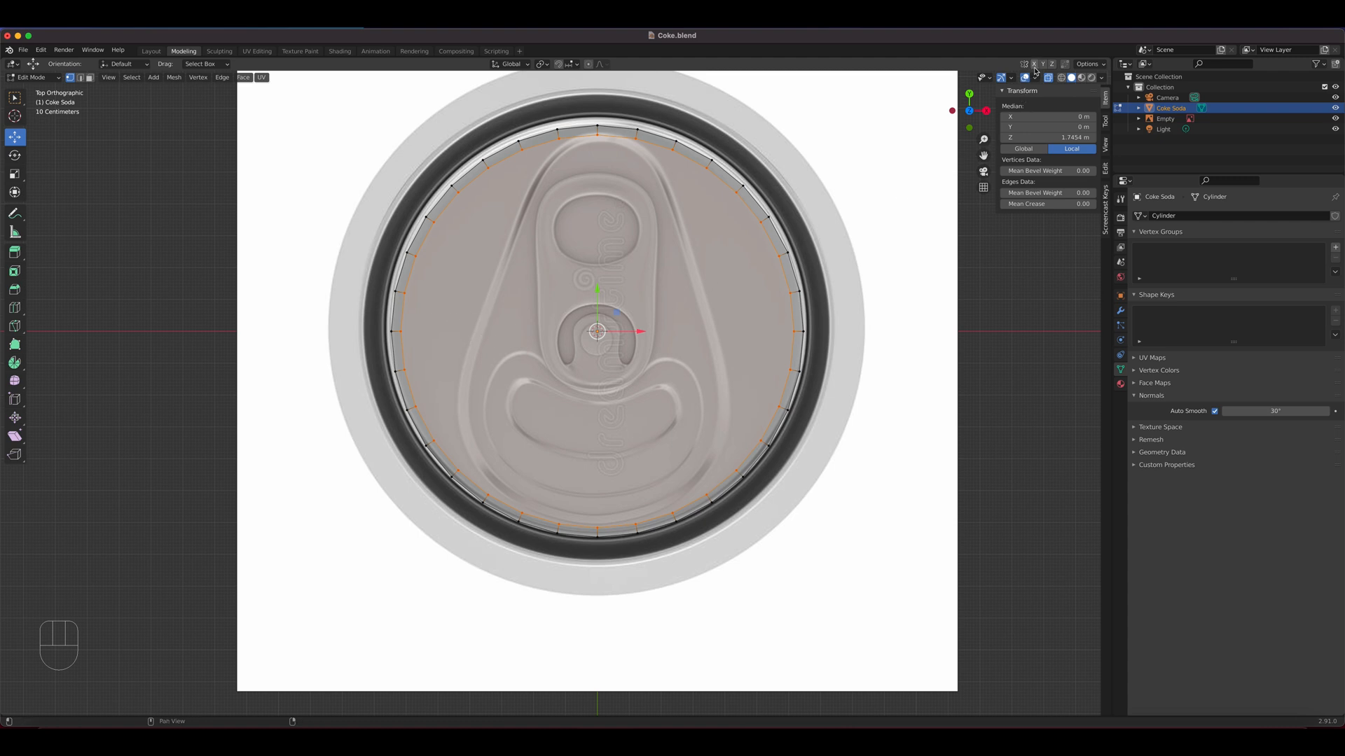
{"action": "left_click", "coordinate": [1033, 63]}
{"action": "left_click", "coordinate": [674, 150]}
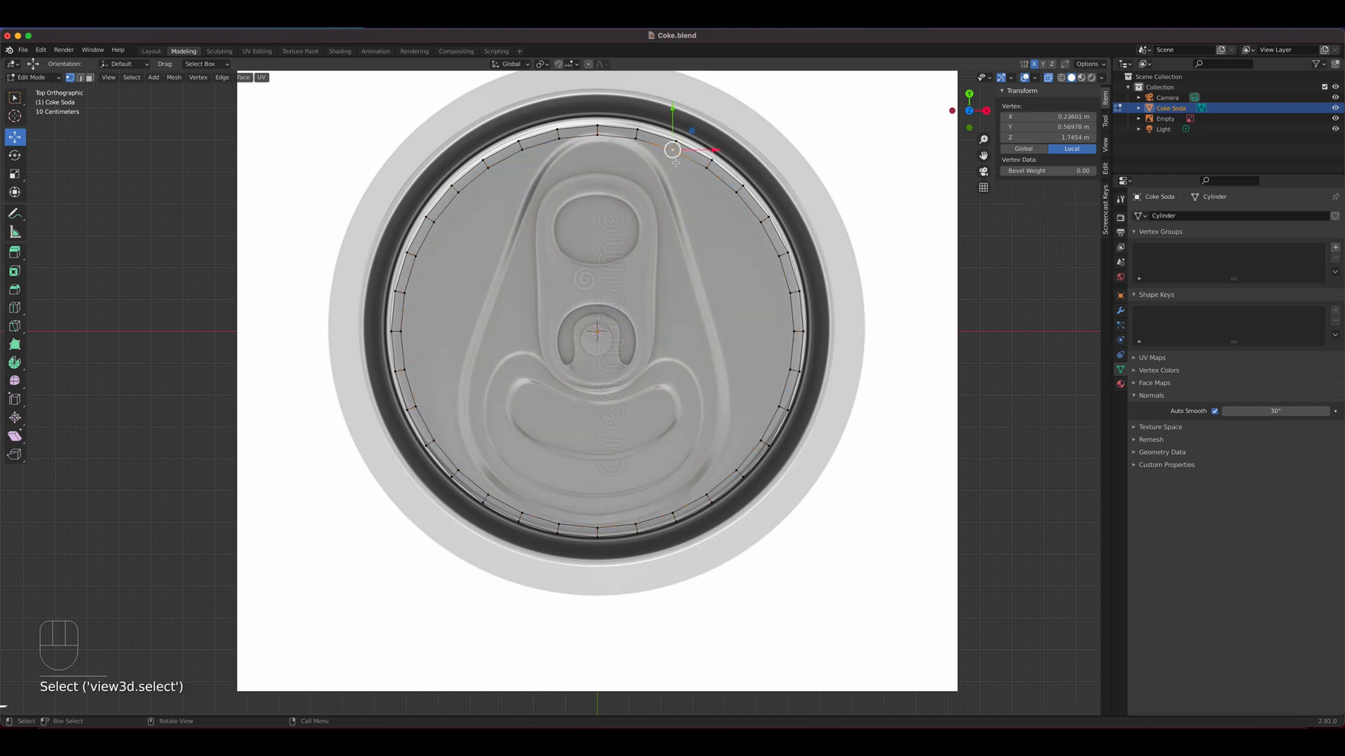
{"action": "key", "text": "g"}
{"action": "left_click", "coordinate": [681, 219]}
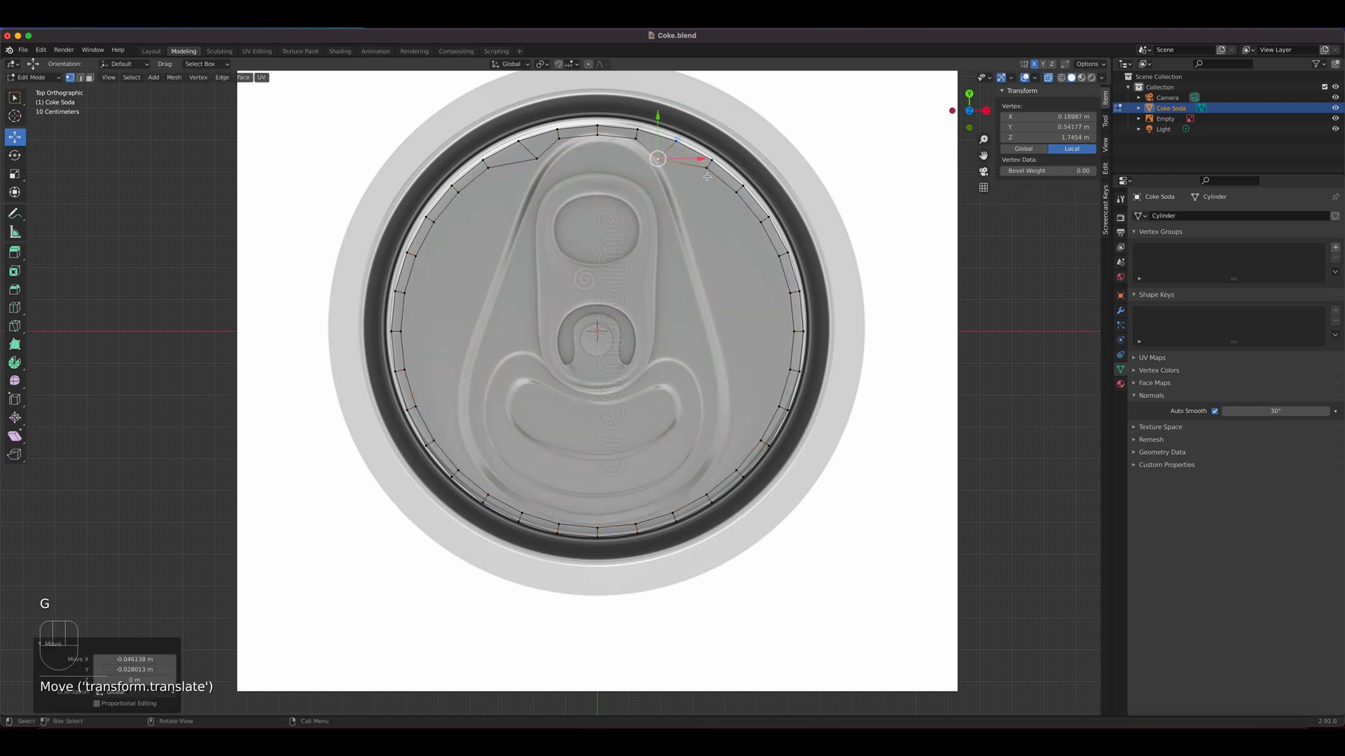
{"action": "key", "text": "g"}
{"action": "left_click", "coordinate": [723, 198]}
Move the next four inset-loop vertices inward onto the long slanted side of the teardrop outline, down to about the tab's lower opening
{"action": "left_click", "coordinate": [737, 191]}
{"action": "key", "text": "g"}
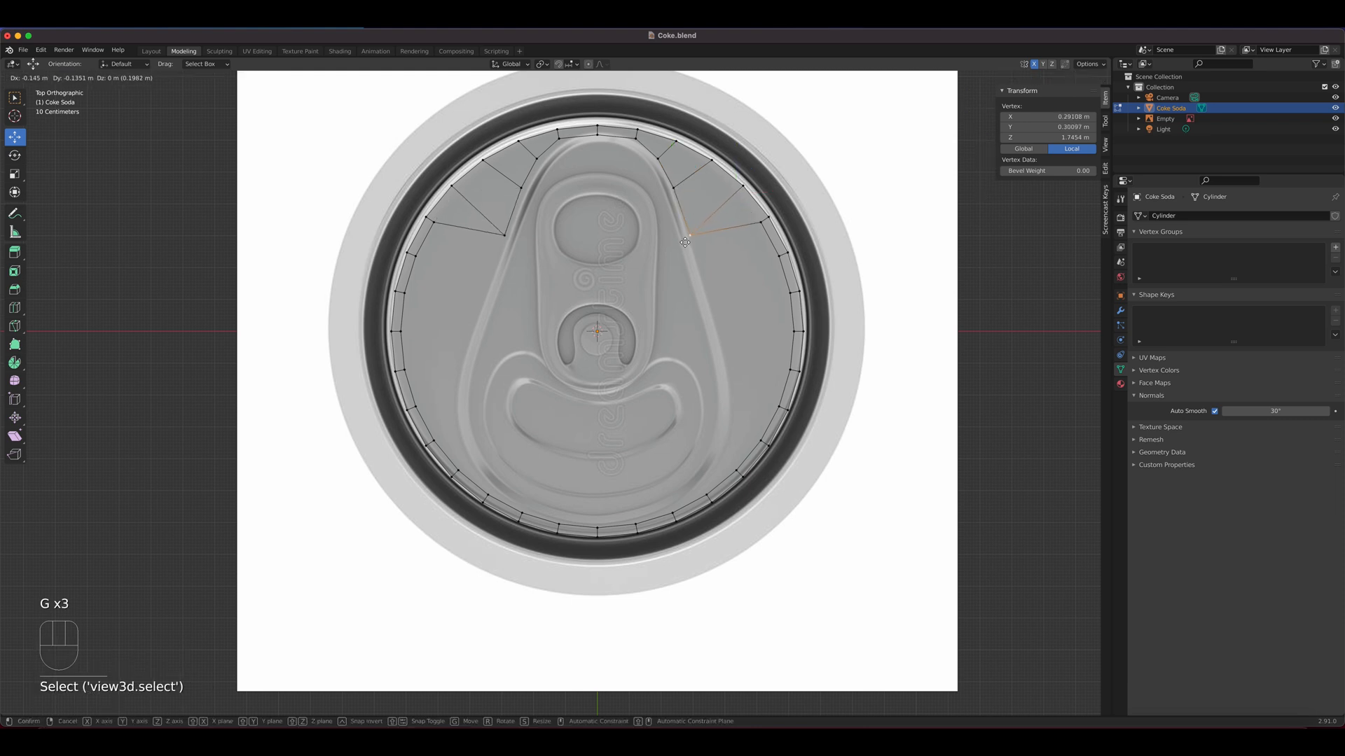
{"action": "left_click", "coordinate": [683, 239]}
{"action": "left_click", "coordinate": [761, 222]}
{"action": "key", "text": "g"}
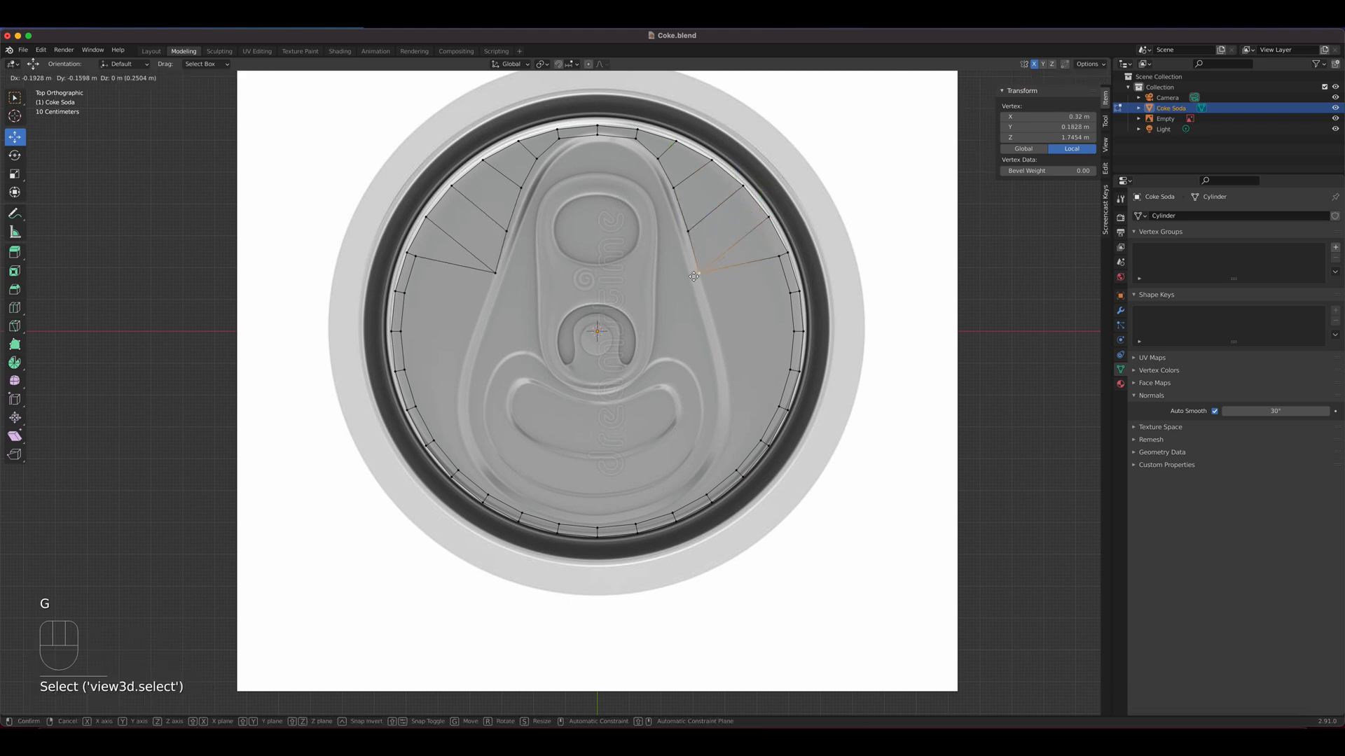
{"action": "left_click", "coordinate": [699, 271]}
{"action": "left_click", "coordinate": [796, 293]}
{"action": "key", "text": "g"}
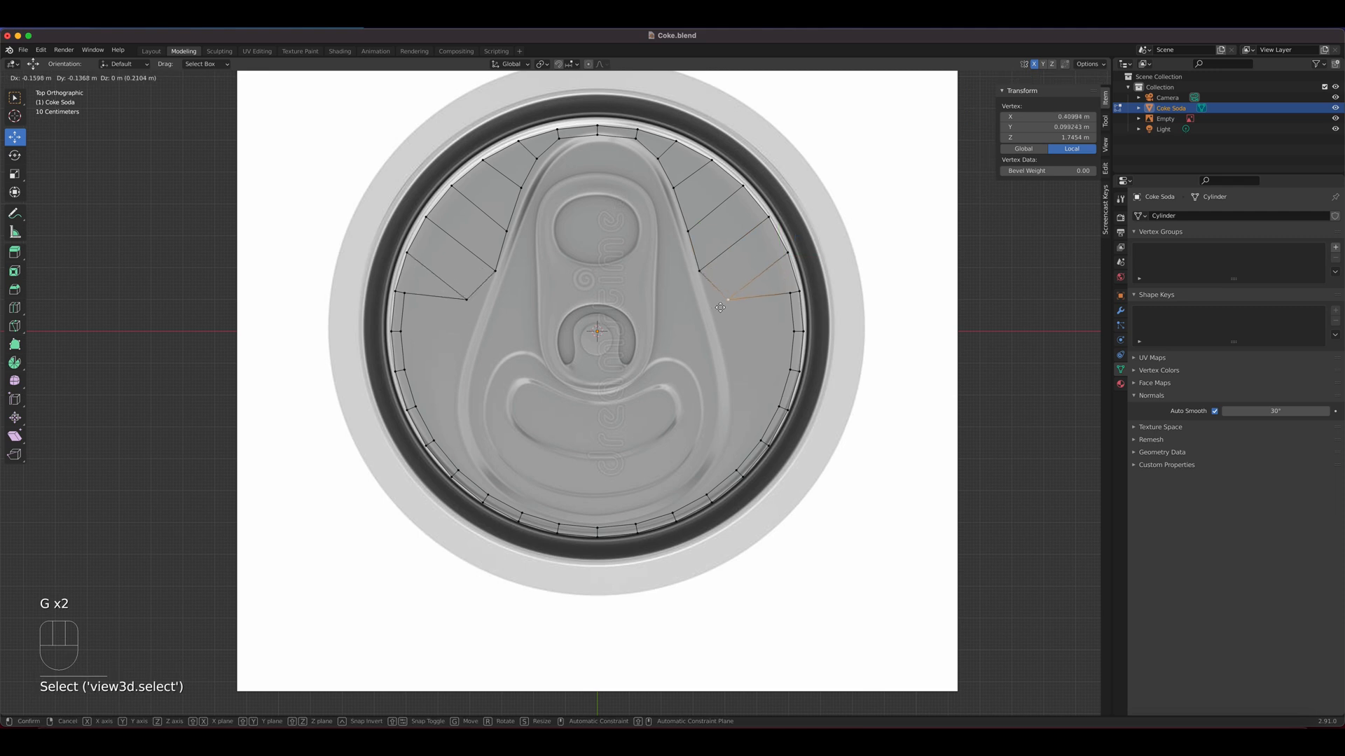
{"action": "left_click", "coordinate": [708, 309]}
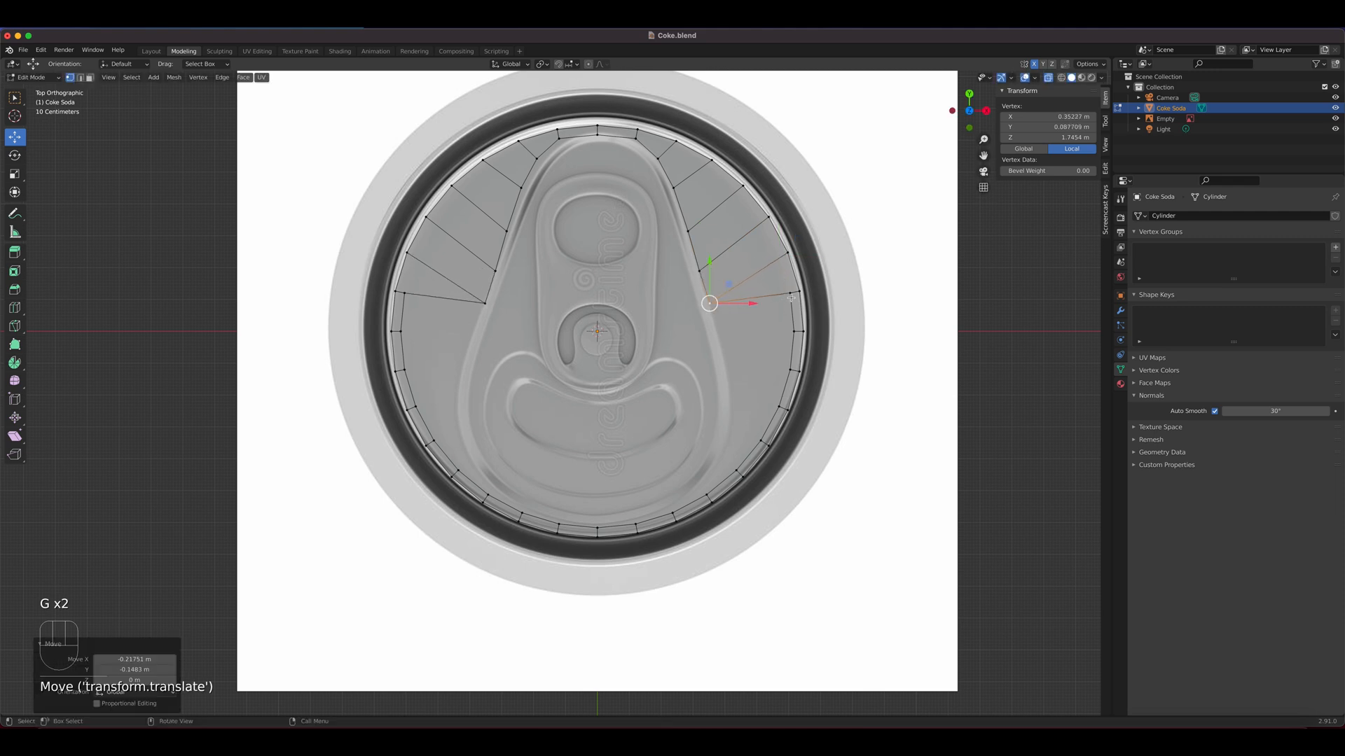
{"action": "left_click", "coordinate": [795, 296]}
{"action": "key", "text": "g"}
{"action": "left_click", "coordinate": [709, 303]}
Nudge the vertices on the slanted side along the teardrop outline to even out their spacing
{"action": "left_click", "coordinate": [709, 302]}
{"action": "key", "text": "g"}
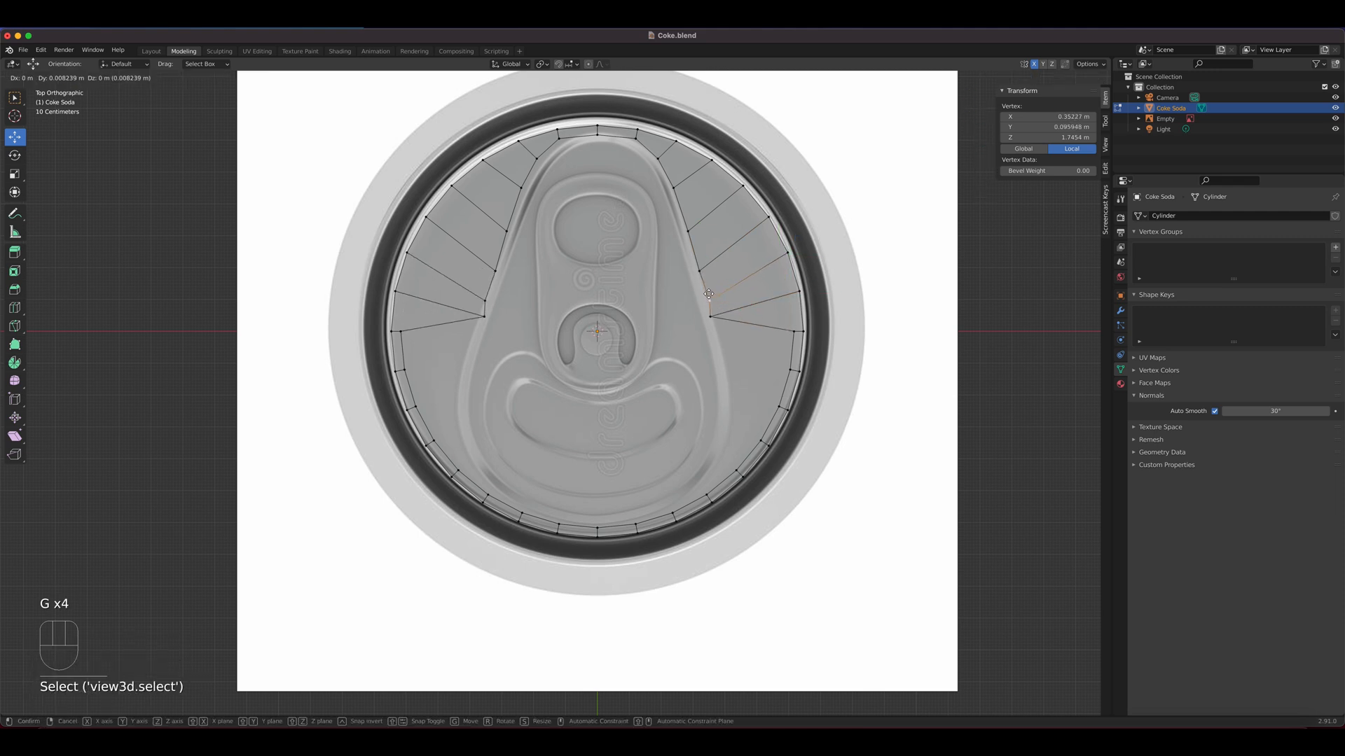
{"action": "left_click", "coordinate": [706, 297]}
{"action": "left_click", "coordinate": [699, 268]}
{"action": "key", "text": "g"}
{"action": "left_click", "coordinate": [692, 242]}
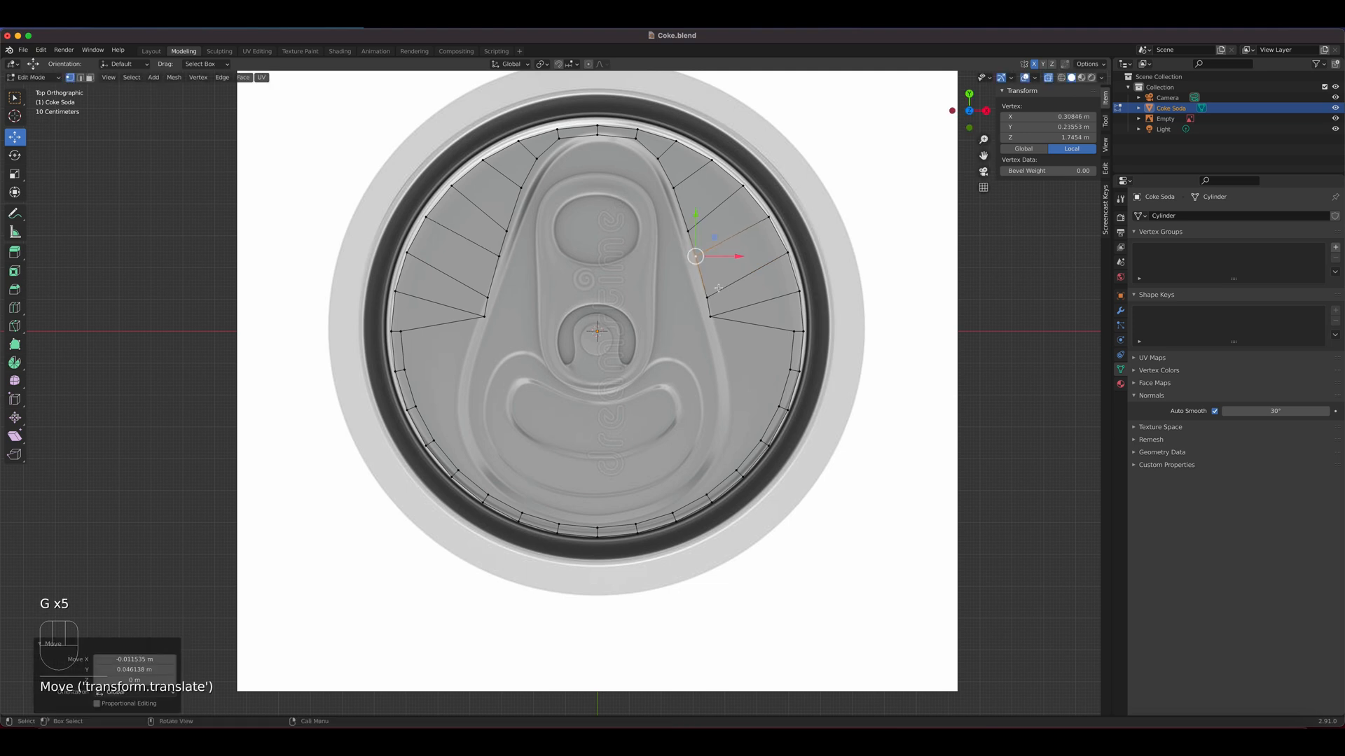
{"action": "left_click", "coordinate": [712, 314]}
{"action": "key", "text": "g"}
{"action": "left_click", "coordinate": [711, 313]}
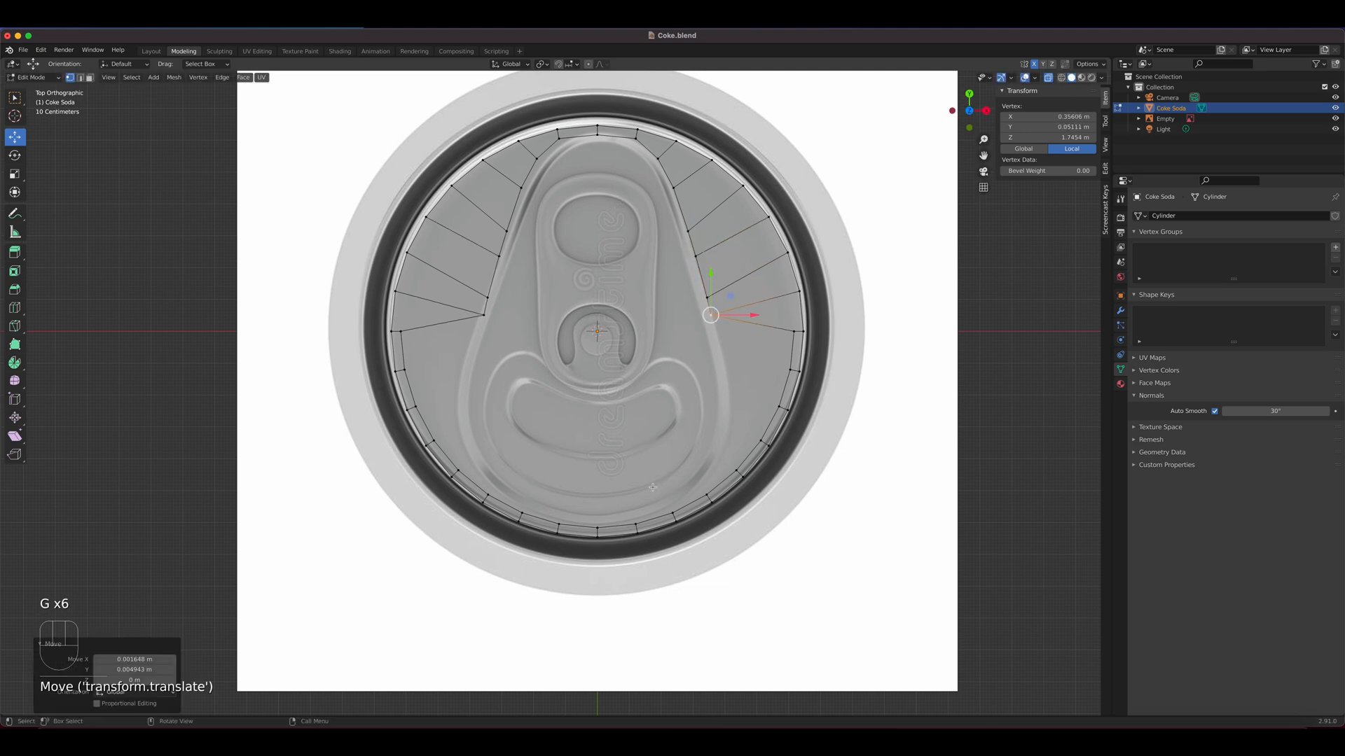
Move the bottom centre vertex of the inset loop and the three beside it inward onto the teardrop outline's lower curve
{"action": "left_click", "coordinate": [596, 527]}
{"action": "key", "text": "g"}
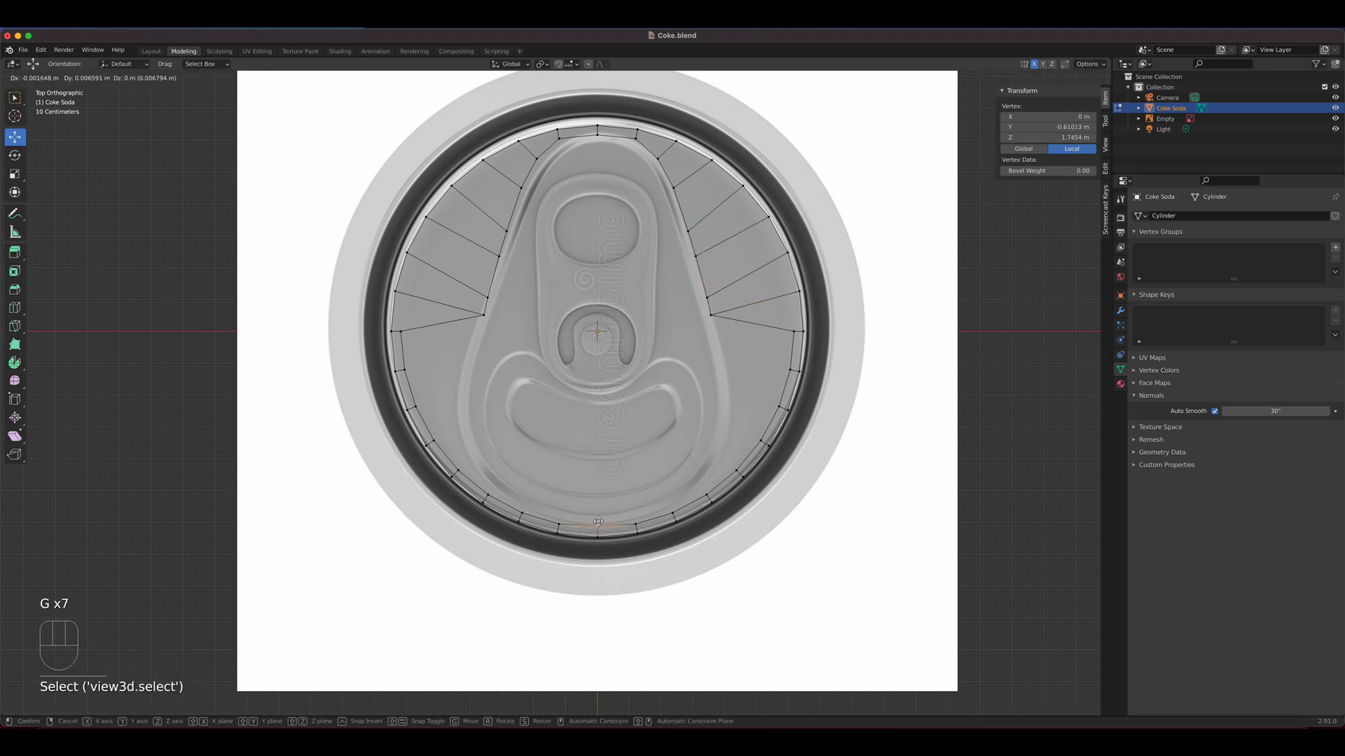
{"action": "left_click", "coordinate": [598, 522]}
{"action": "left_click", "coordinate": [636, 525]}
{"action": "key", "text": "g"}
{"action": "left_click", "coordinate": [636, 515]}
{"action": "left_click", "coordinate": [671, 514]}
{"action": "key", "text": "g"}
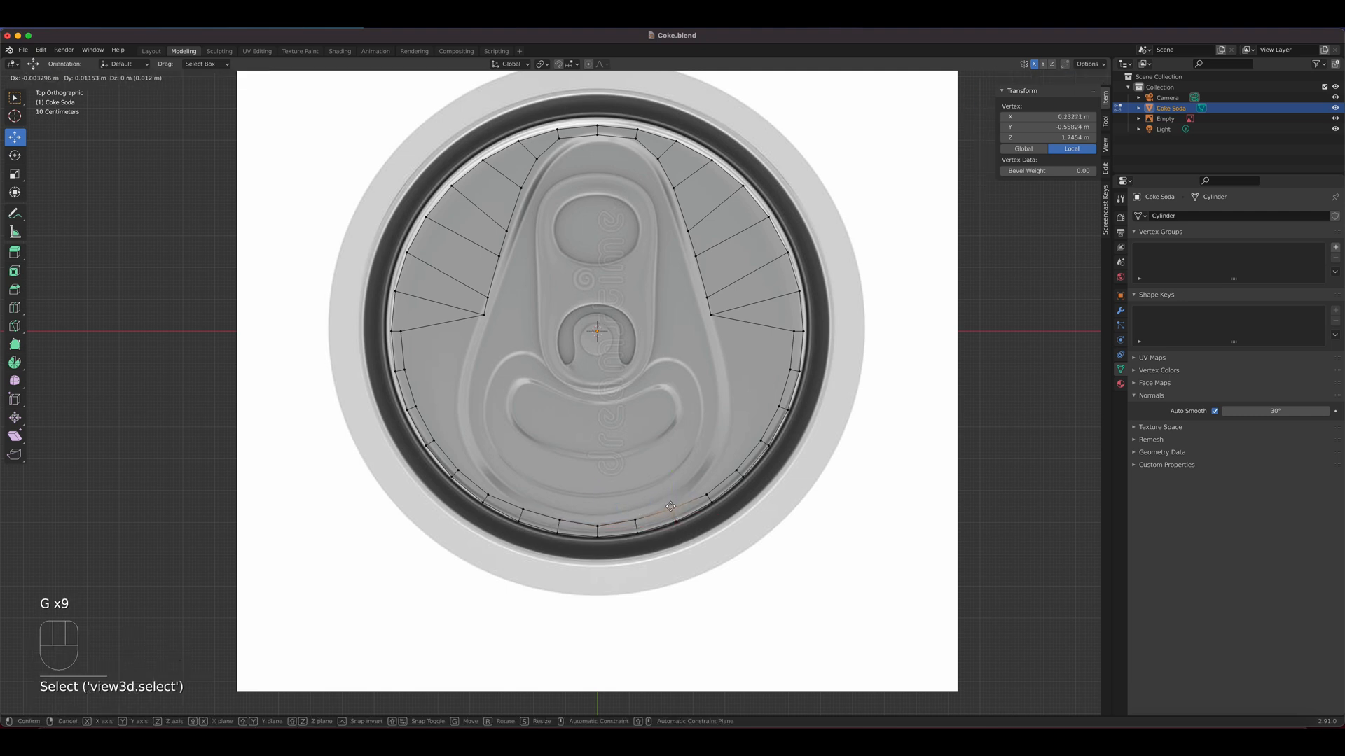
{"action": "left_click", "coordinate": [671, 506]}
{"action": "left_click", "coordinate": [705, 496]}
{"action": "key", "text": "g"}
{"action": "left_click", "coordinate": [695, 490]}
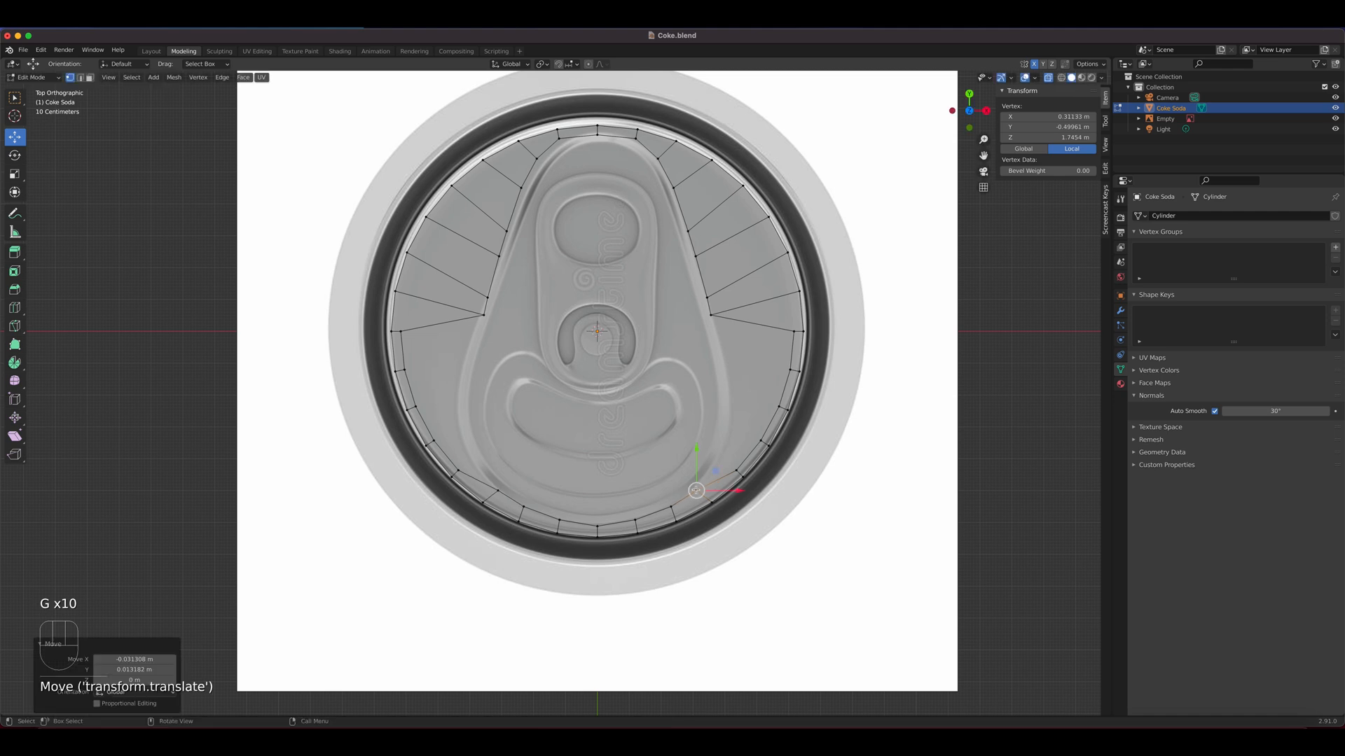
Move three inset-loop vertices on the lower side inward onto the widest part of the teardrop outline
{"action": "left_click", "coordinate": [738, 471]}
{"action": "key", "text": "g"}
{"action": "left_click", "coordinate": [762, 439]}
{"action": "left_click", "coordinate": [762, 439]}
{"action": "key", "text": "g"}
{"action": "left_click", "coordinate": [779, 428]}
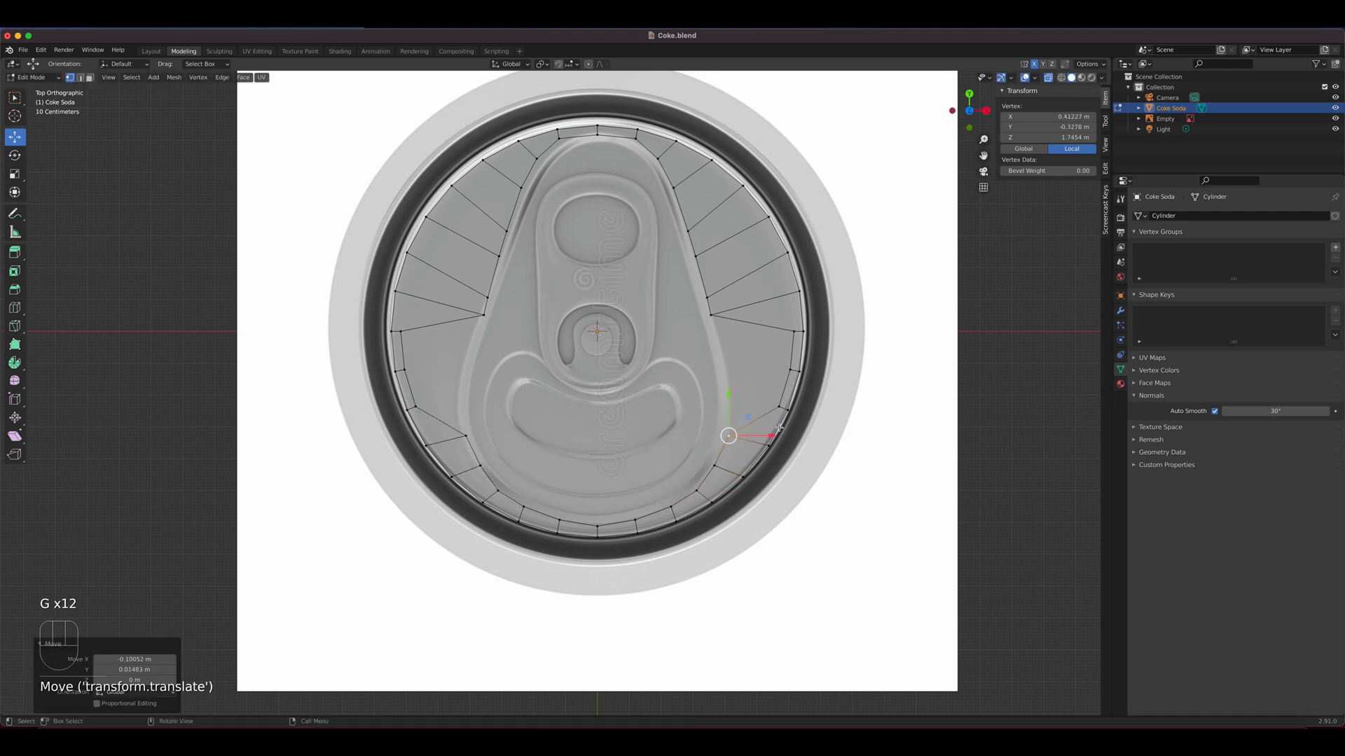
{"action": "left_click", "coordinate": [777, 409]}
{"action": "key", "text": "g"}
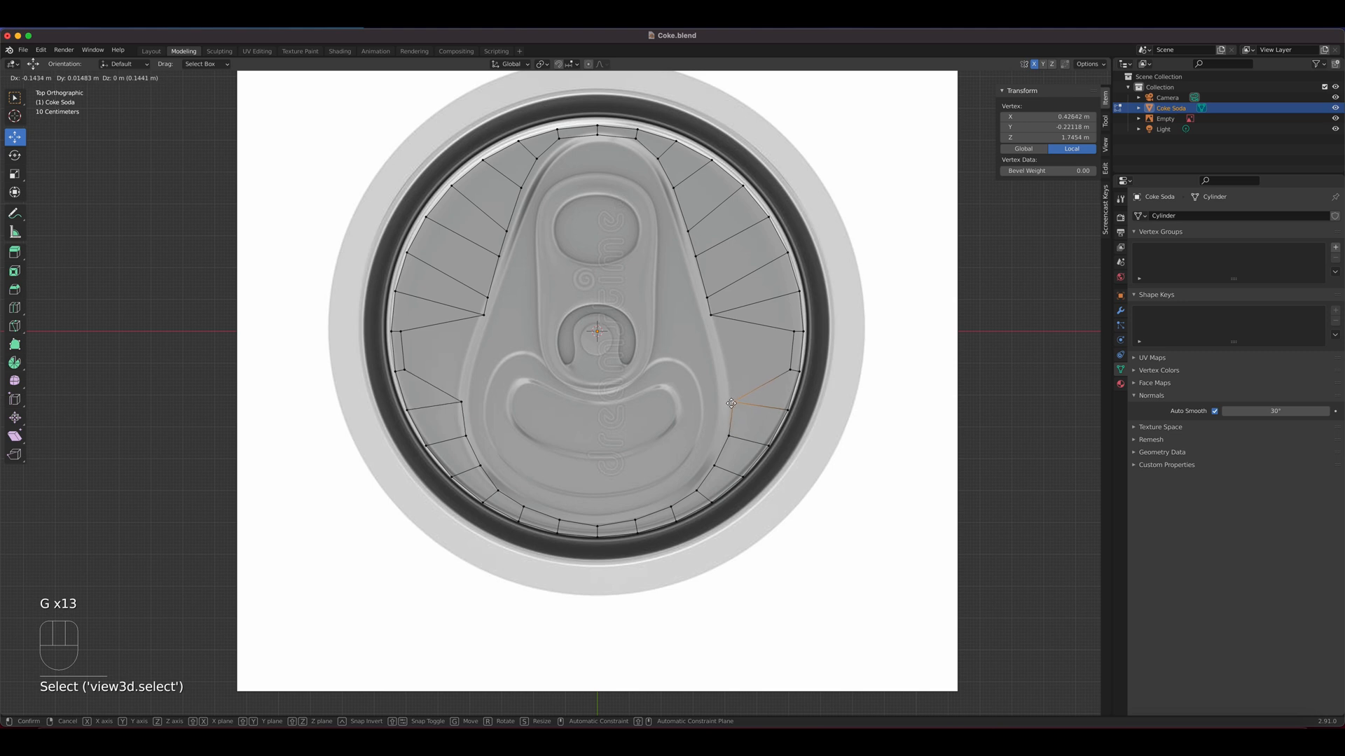
{"action": "left_click", "coordinate": [730, 396]}
Move the two remaining outer vertices of the inset loop inward, joining the outline's wide part to its slanted side
{"action": "left_click", "coordinate": [789, 371]}
{"action": "key", "text": "g"}
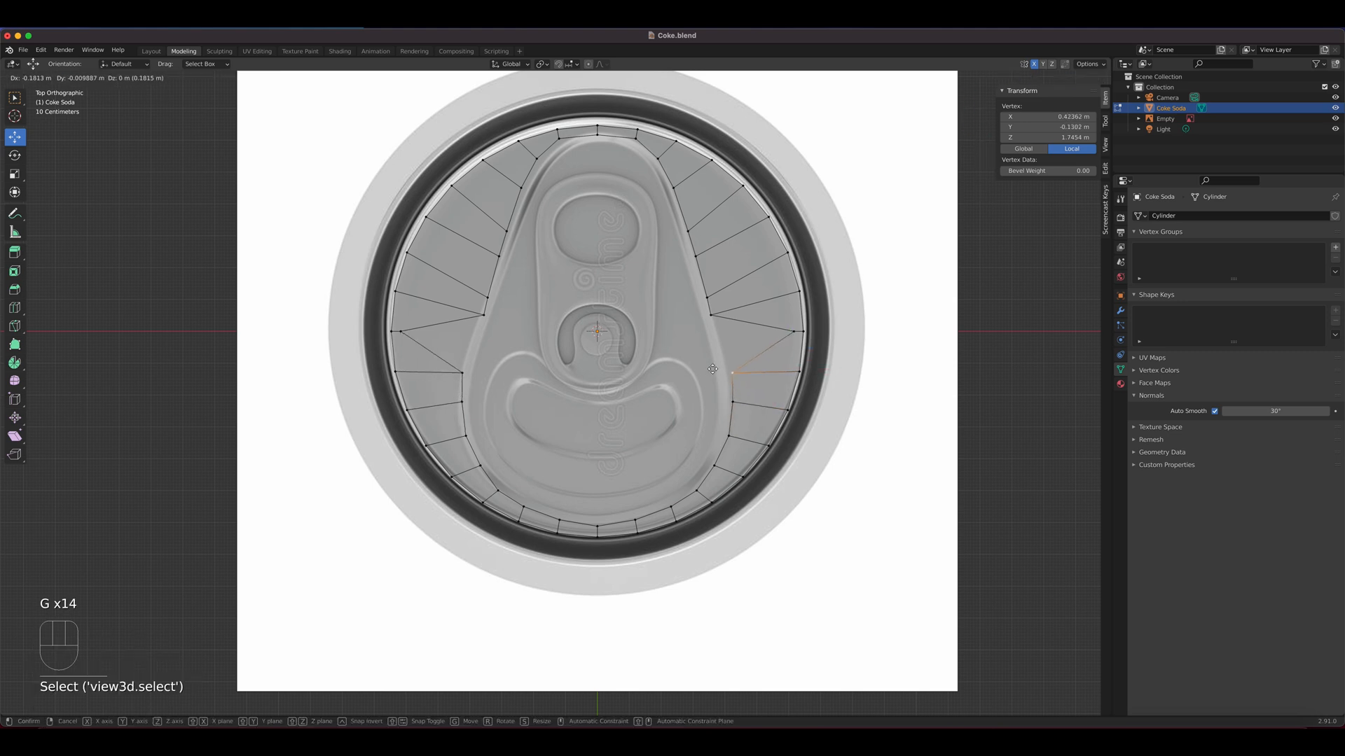
{"action": "left_click", "coordinate": [708, 369]}
{"action": "left_click", "coordinate": [790, 334]}
{"action": "key", "text": "g"}
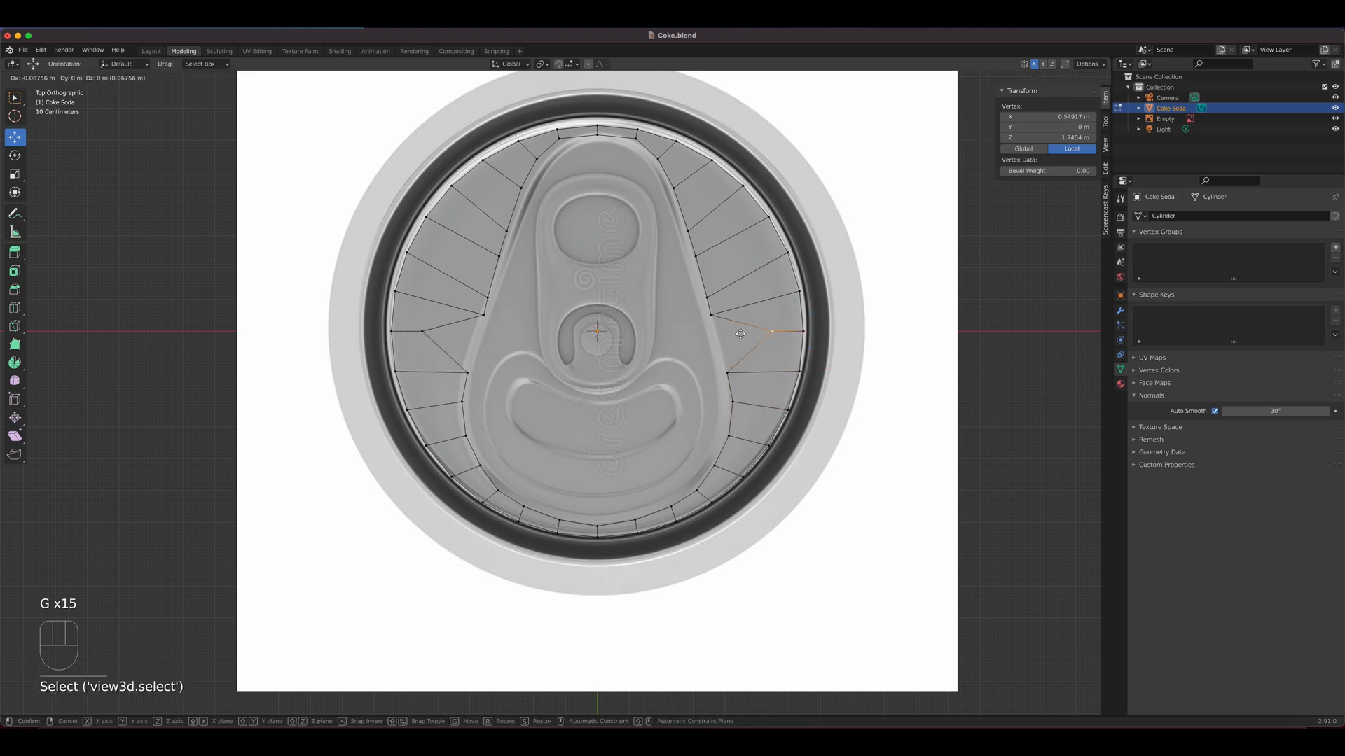
{"action": "left_click", "coordinate": [707, 339]}
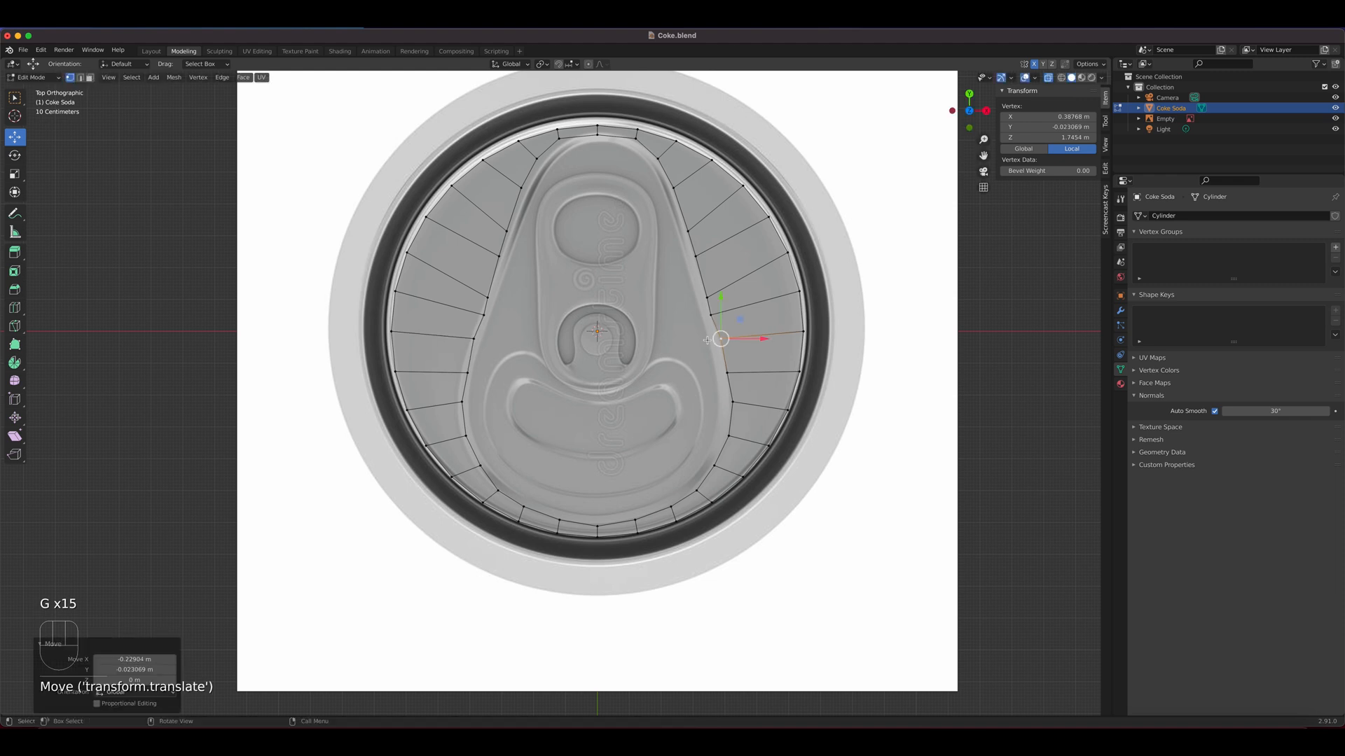
Shift three vertices on the upper slanted side along the teardrop outline to even out their spacing
{"action": "left_click", "coordinate": [706, 297]}
{"action": "key", "text": "g"}
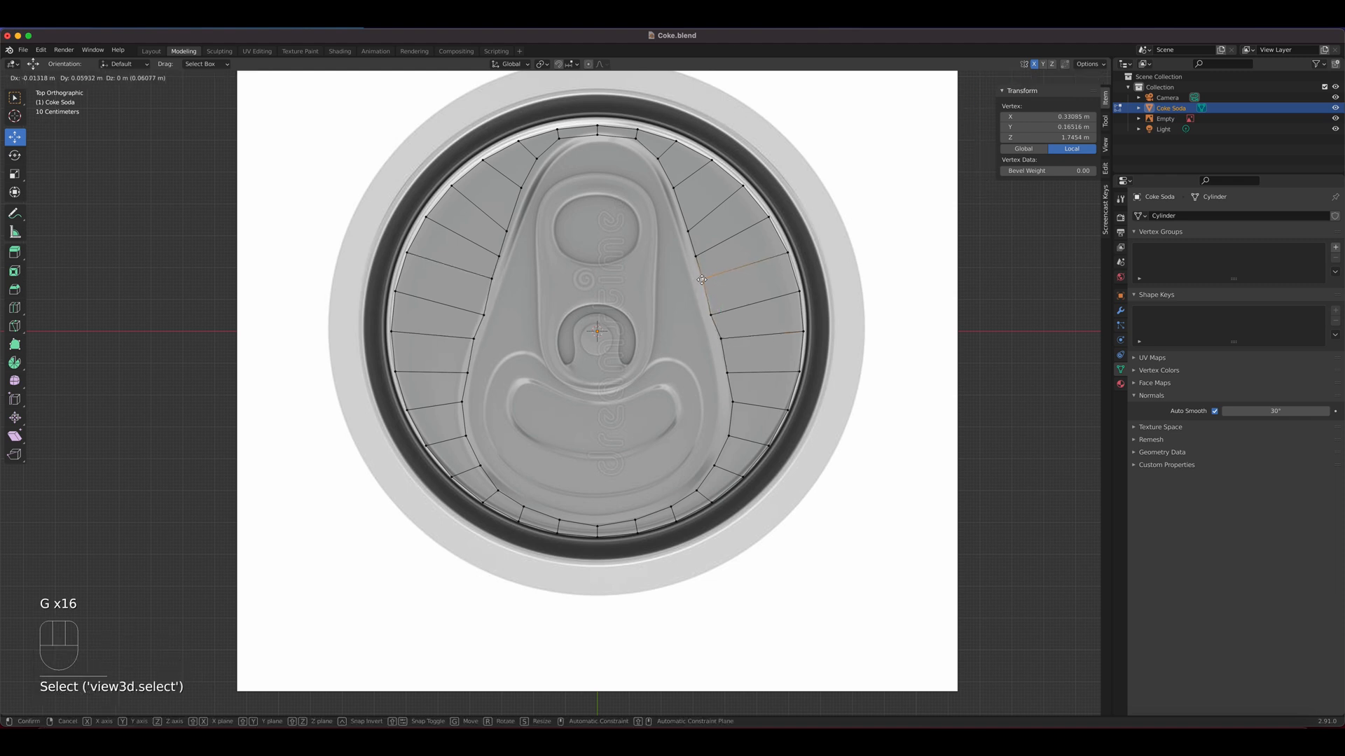
{"action": "left_click", "coordinate": [701, 277]}
{"action": "left_click", "coordinate": [712, 313]}
{"action": "key", "text": "g"}
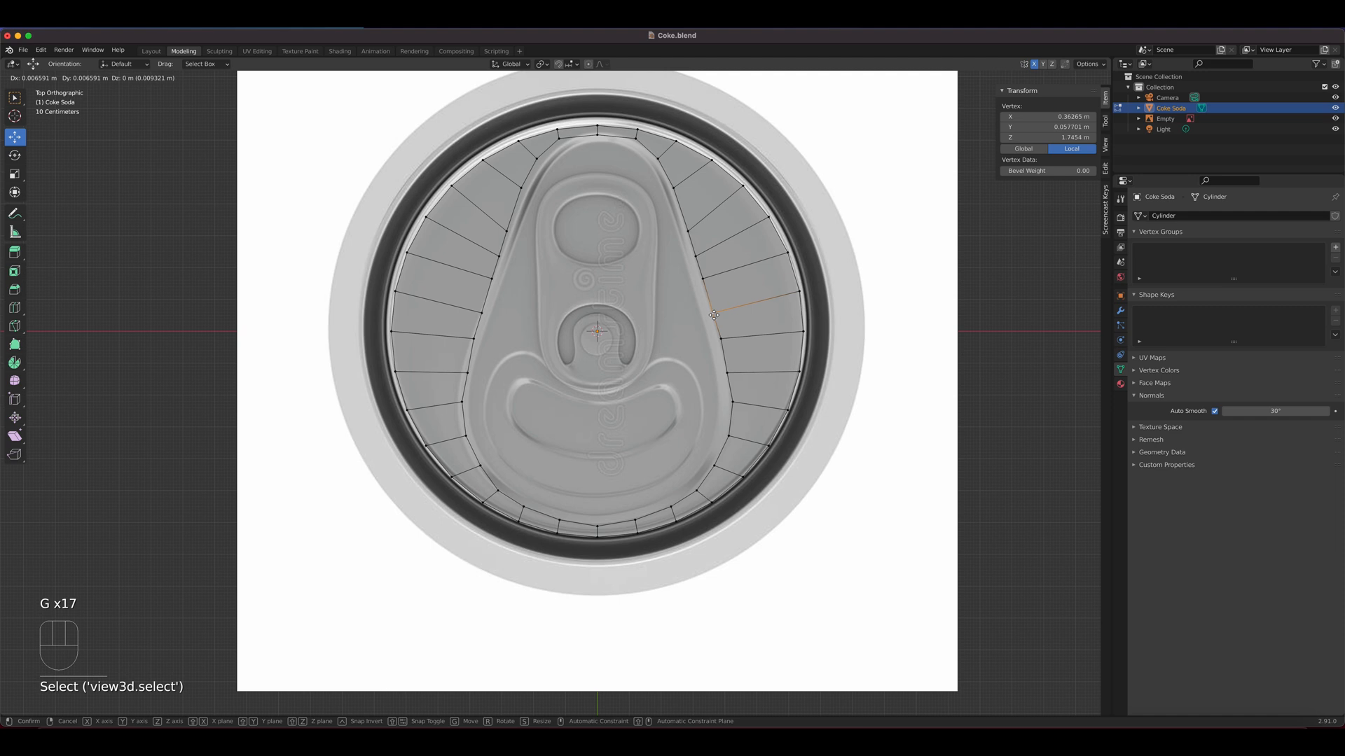
{"action": "left_click", "coordinate": [709, 307]}
{"action": "left_click", "coordinate": [695, 255]}
{"action": "key", "text": "g"}
{"action": "left_click", "coordinate": [684, 212]}
{"action": "left_click", "coordinate": [698, 255]}
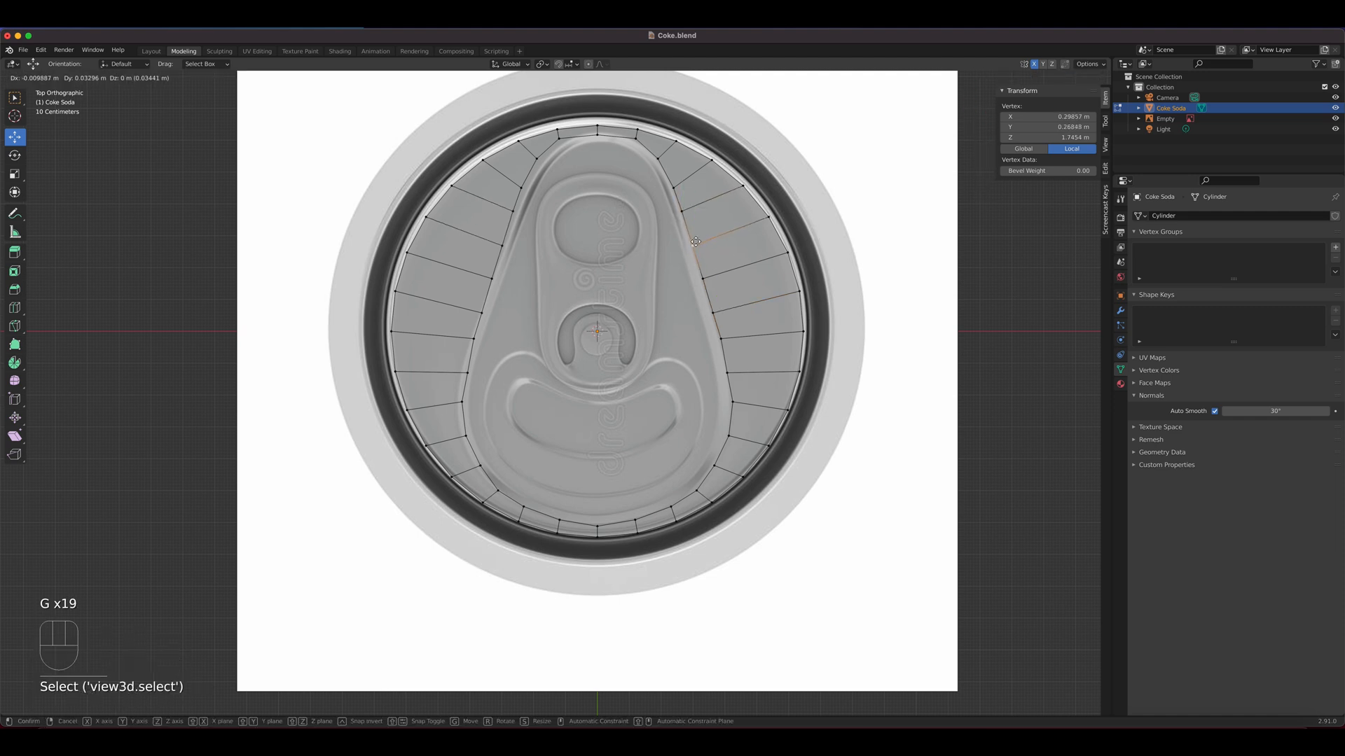
{"action": "key", "text": "g"}
{"action": "left_click", "coordinate": [683, 207]}
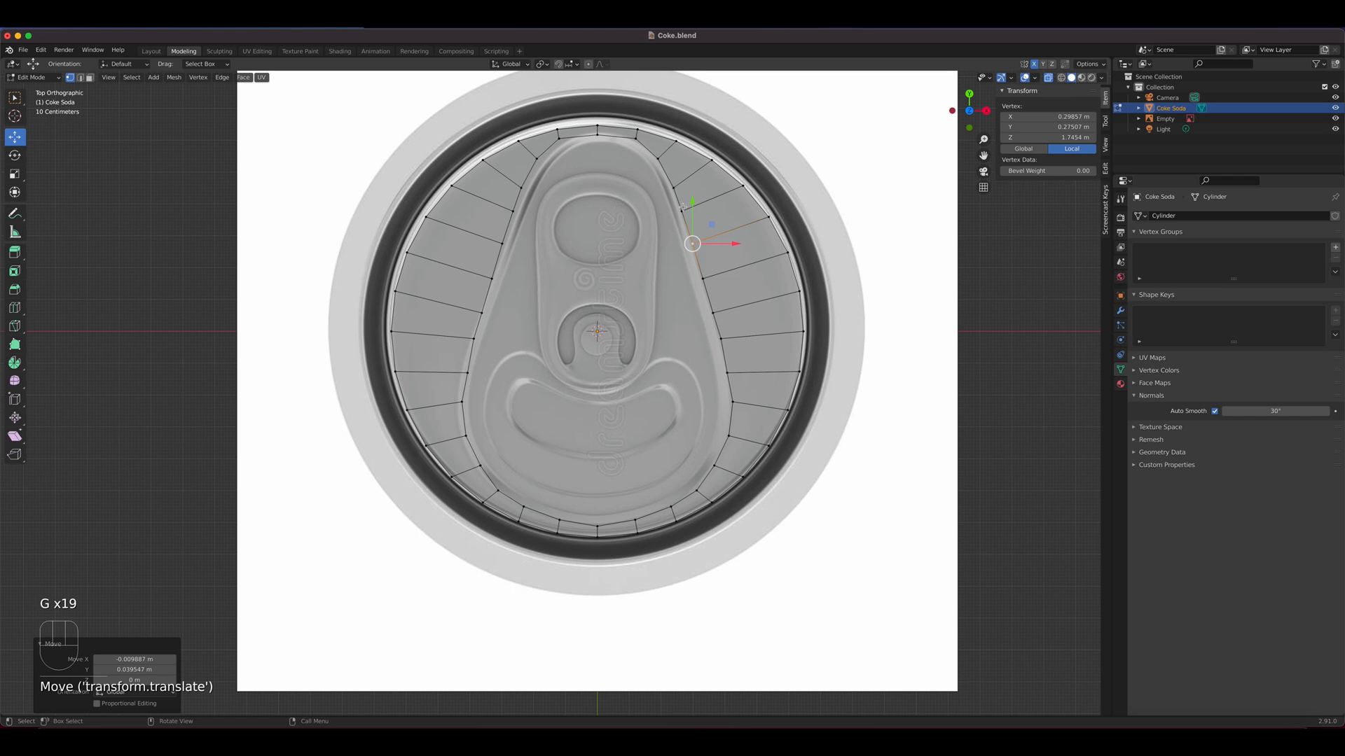
Fine-tune the two vertices beside and just below the tab's lower opening along the teardrop outline
{"action": "left_click", "coordinate": [721, 338]}
{"action": "key", "text": "g"}
{"action": "left_click", "coordinate": [723, 340]}
{"action": "left_click", "coordinate": [727, 371]}
{"action": "key", "text": "g"}
{"action": "left_click", "coordinate": [727, 371]}
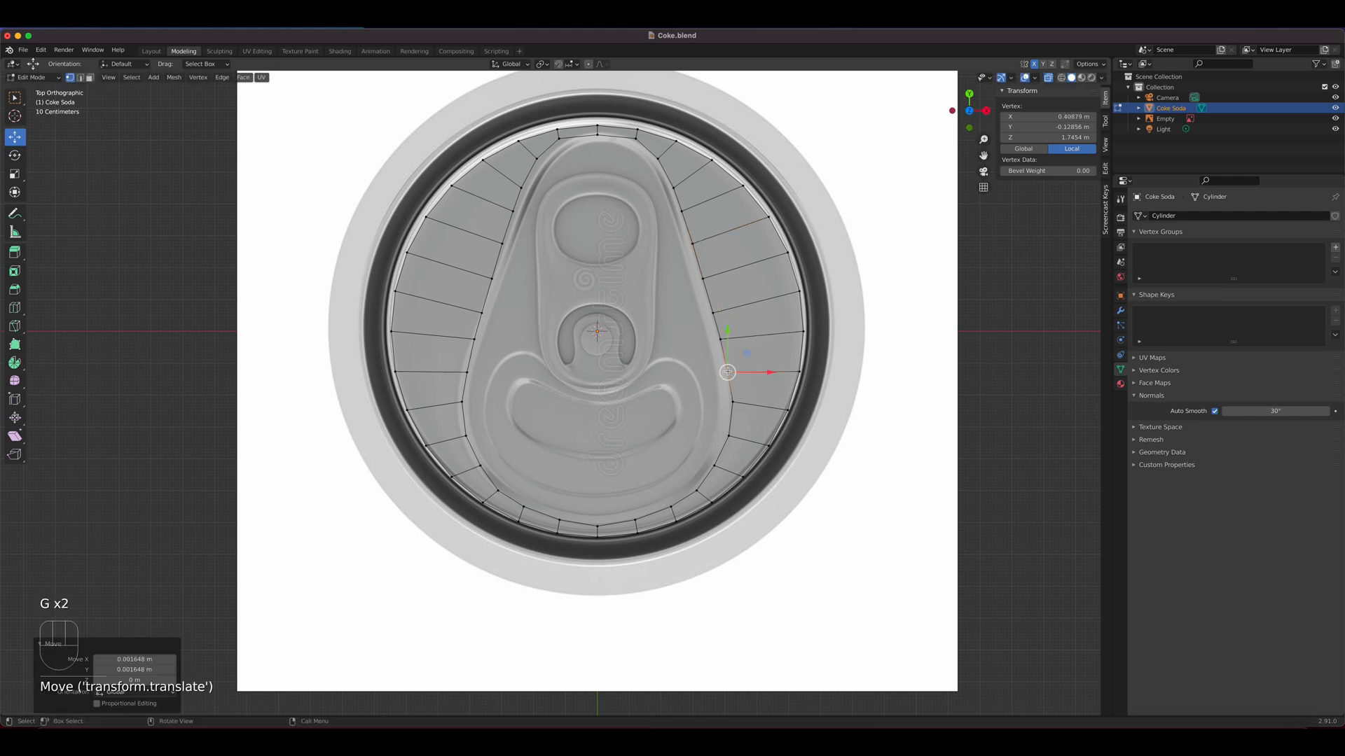
Adjust the vertices on the lower curve and nudge the bottom centre vertex slightly upward to match the teardrop outline
{"action": "left_click", "coordinate": [711, 469]}
{"action": "key", "text": "g"}
{"action": "left_click", "coordinate": [688, 488]}
{"action": "left_click", "coordinate": [694, 490]}
{"action": "key", "text": "g"}
{"action": "left_click", "coordinate": [694, 488]}
{"action": "left_click", "coordinate": [601, 527]}
{"action": "key", "text": "g"}
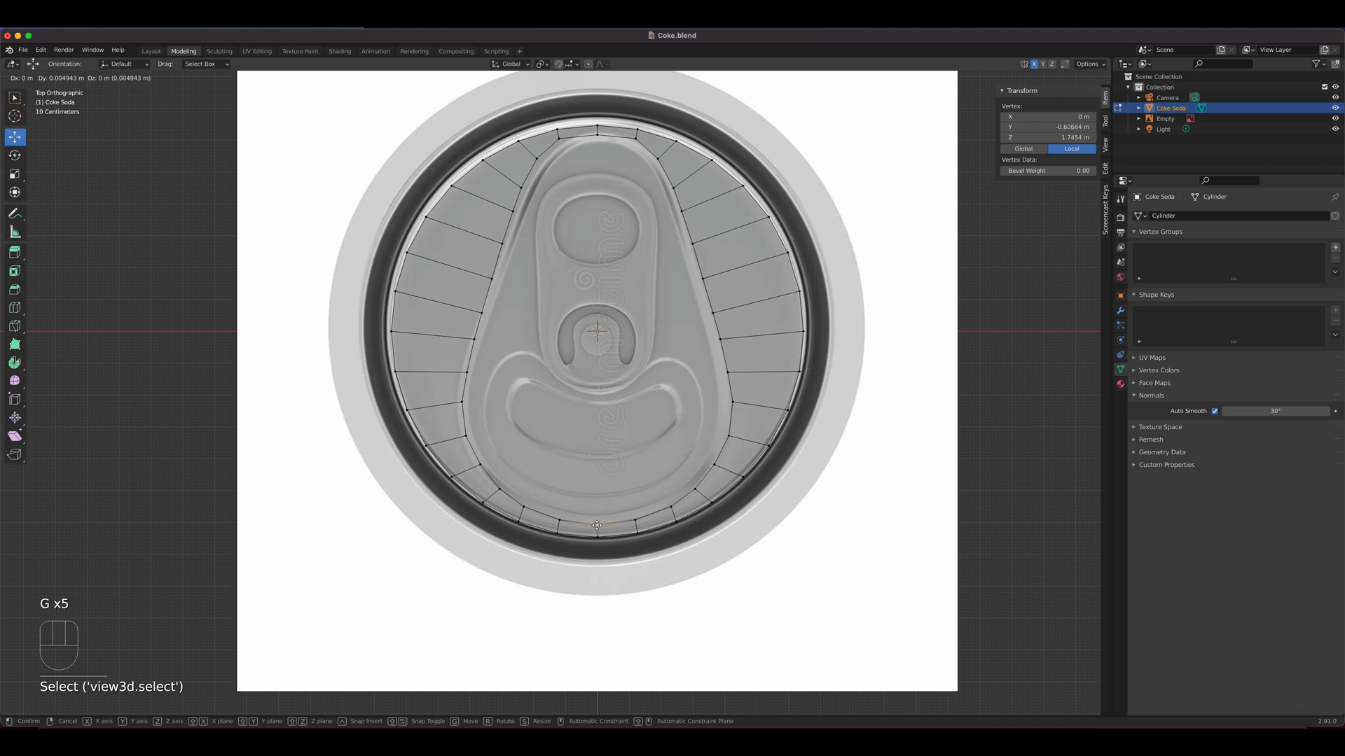
{"action": "left_click", "coordinate": [599, 526]}
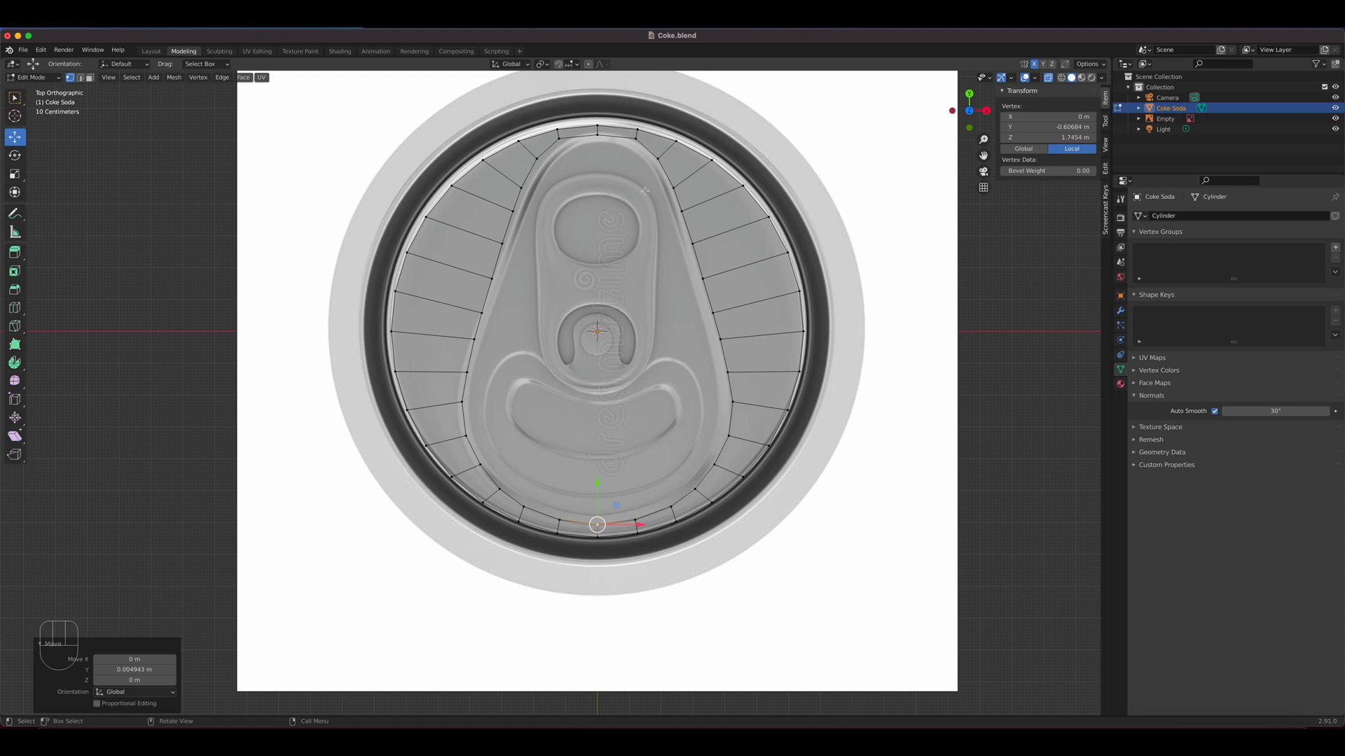
{"action": "left_click", "coordinate": [537, 162]}
{"action": "key", "text": "g"}
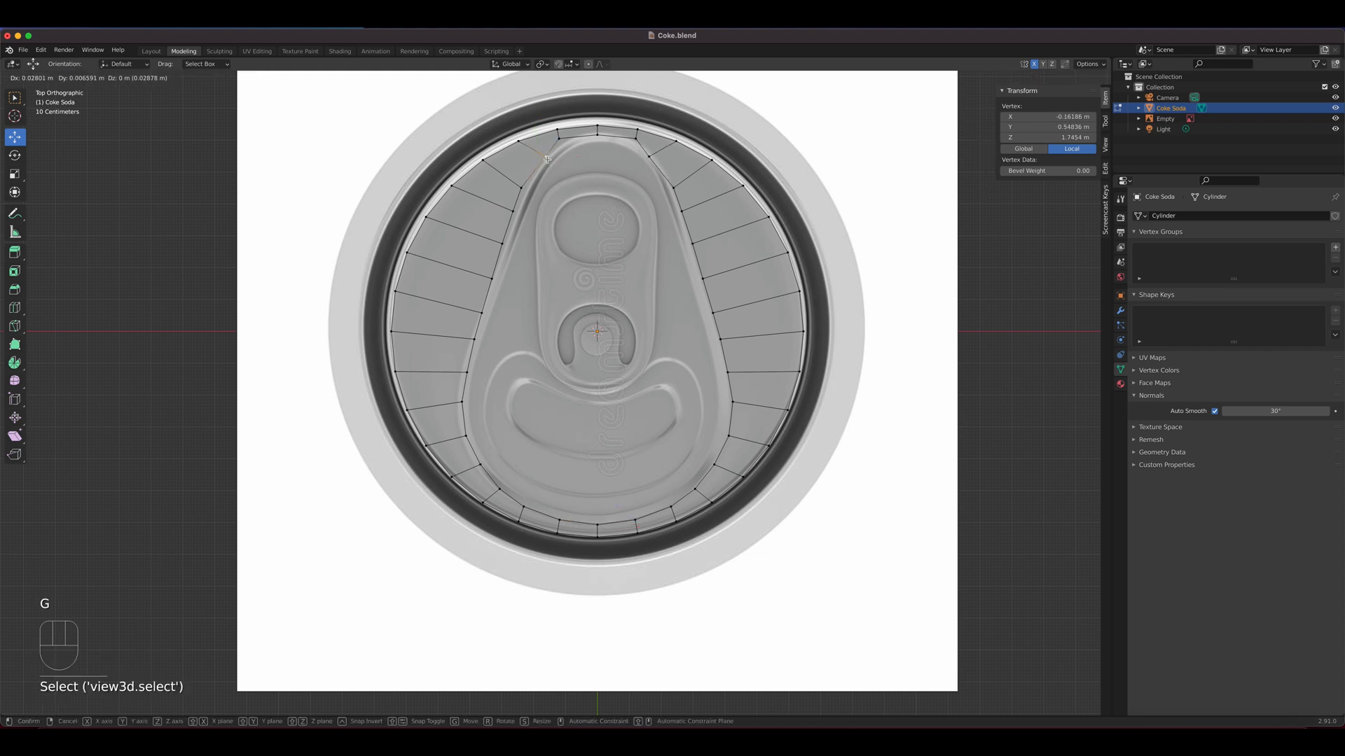
{"action": "right_click", "coordinate": [547, 160]}
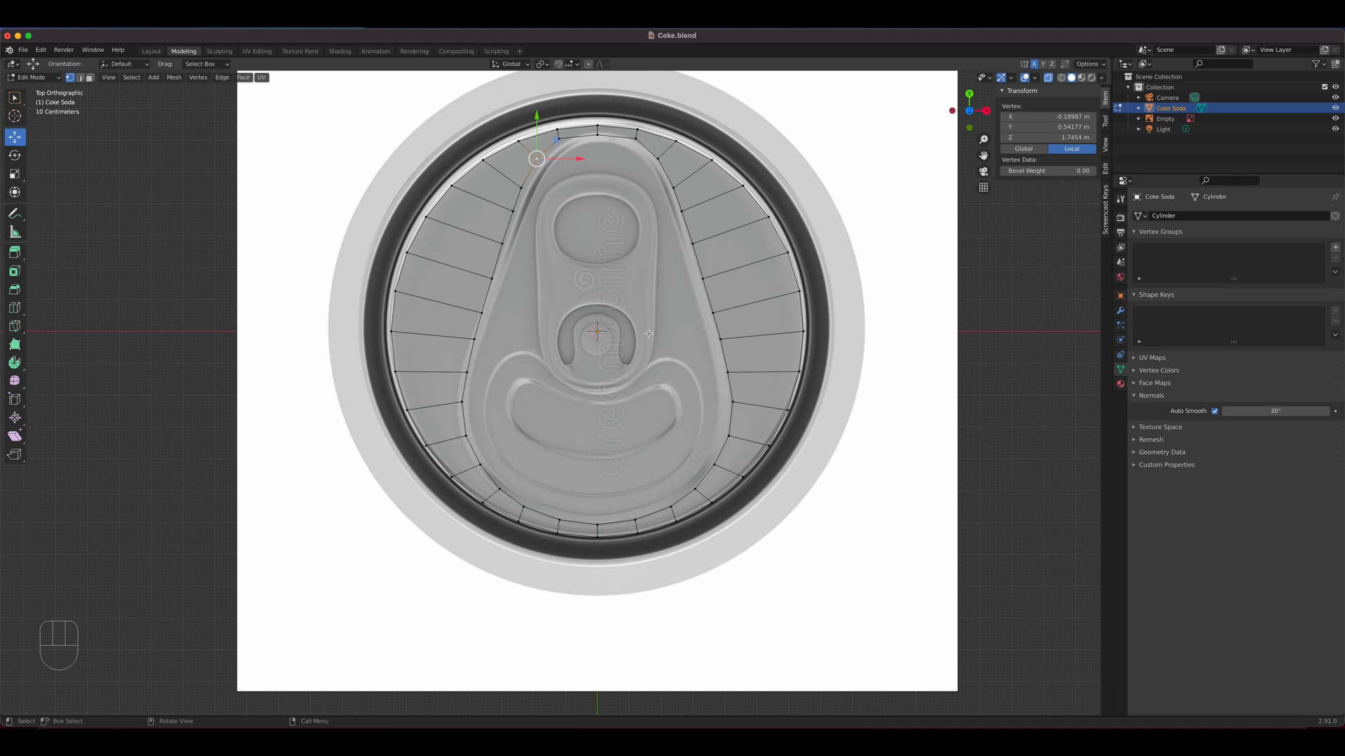
Select the teardrop-shaped face in face select mode and inset it by about 0.028 m
{"action": "left_click", "coordinate": [91, 79]}
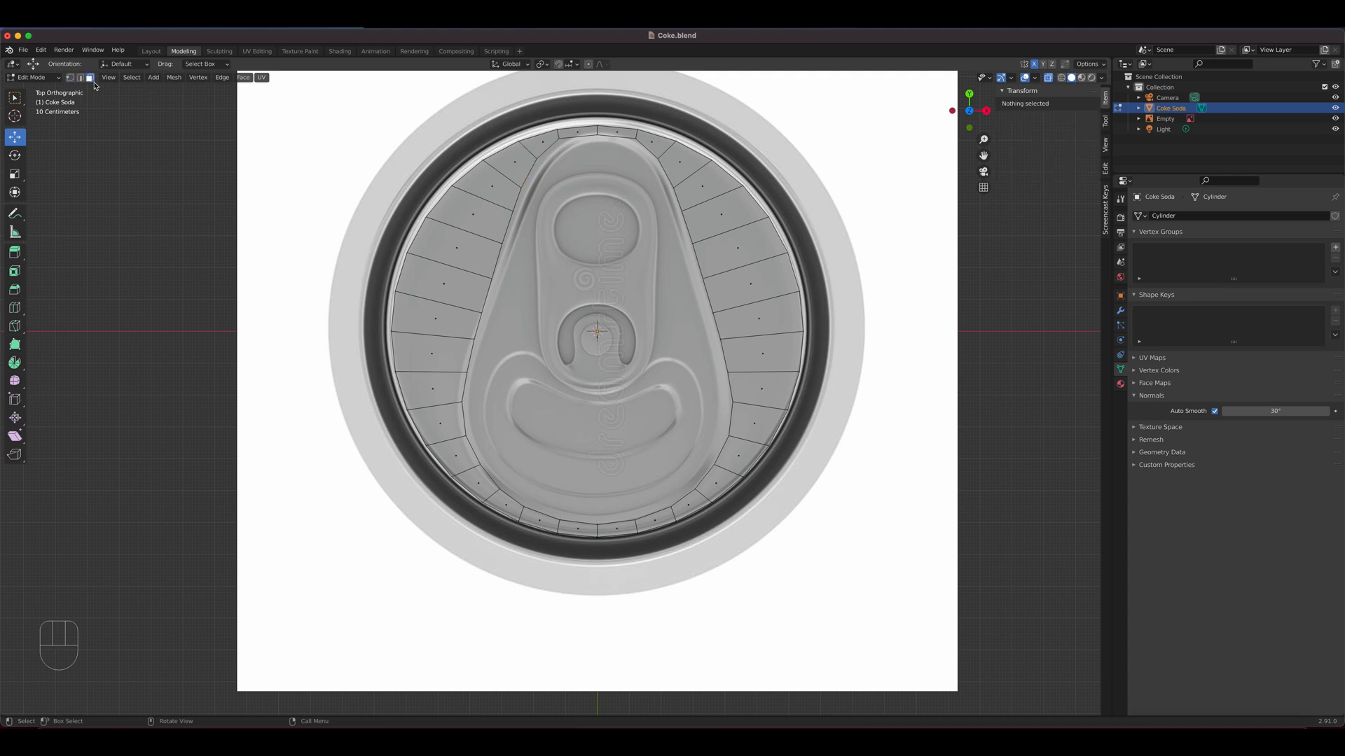
{"action": "left_click", "coordinate": [612, 310]}
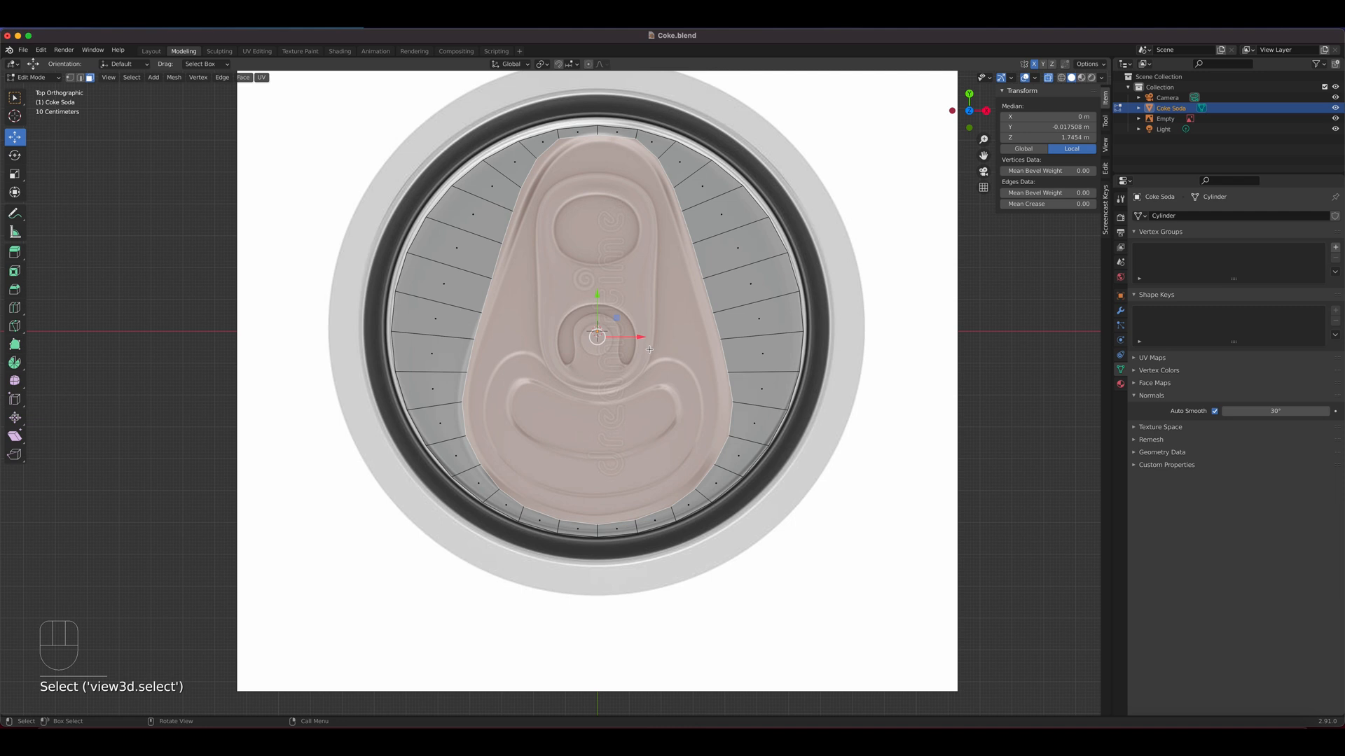
{"action": "key", "text": "i"}
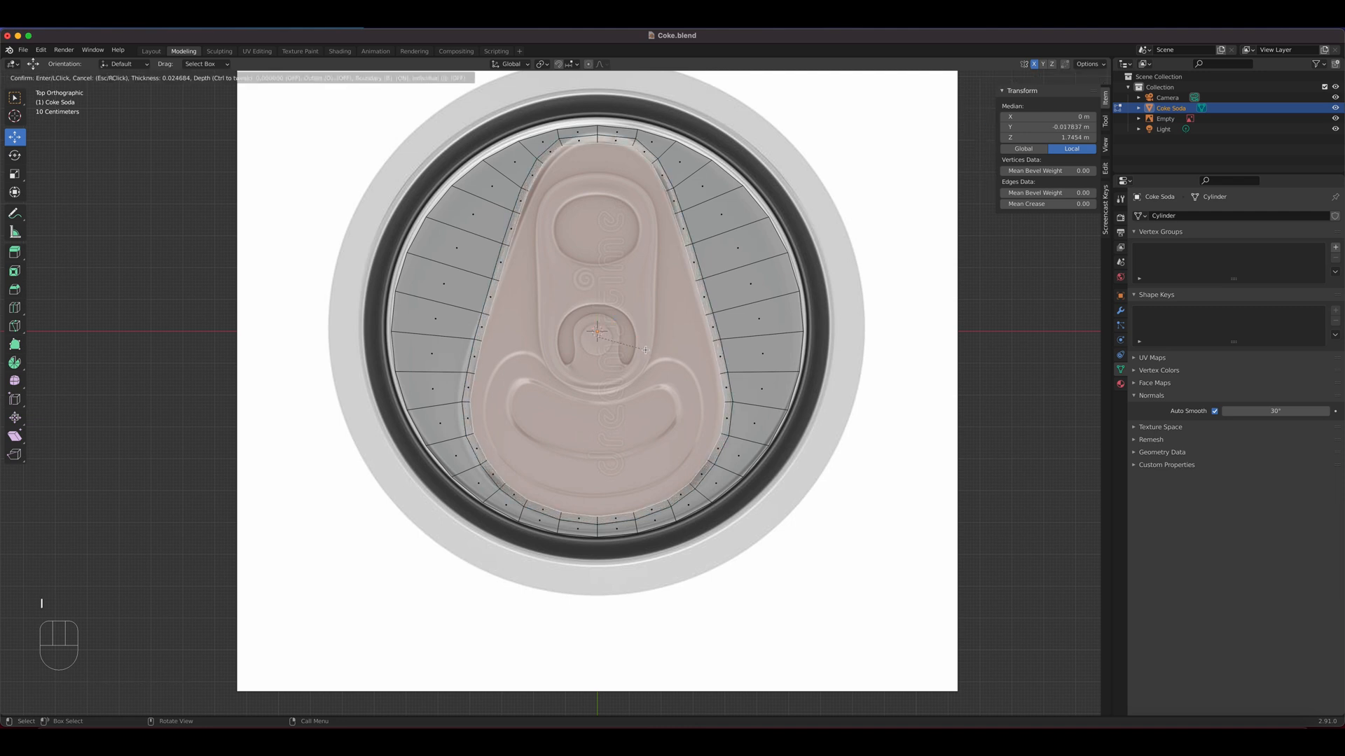
{"action": "left_click", "coordinate": [645, 350]}
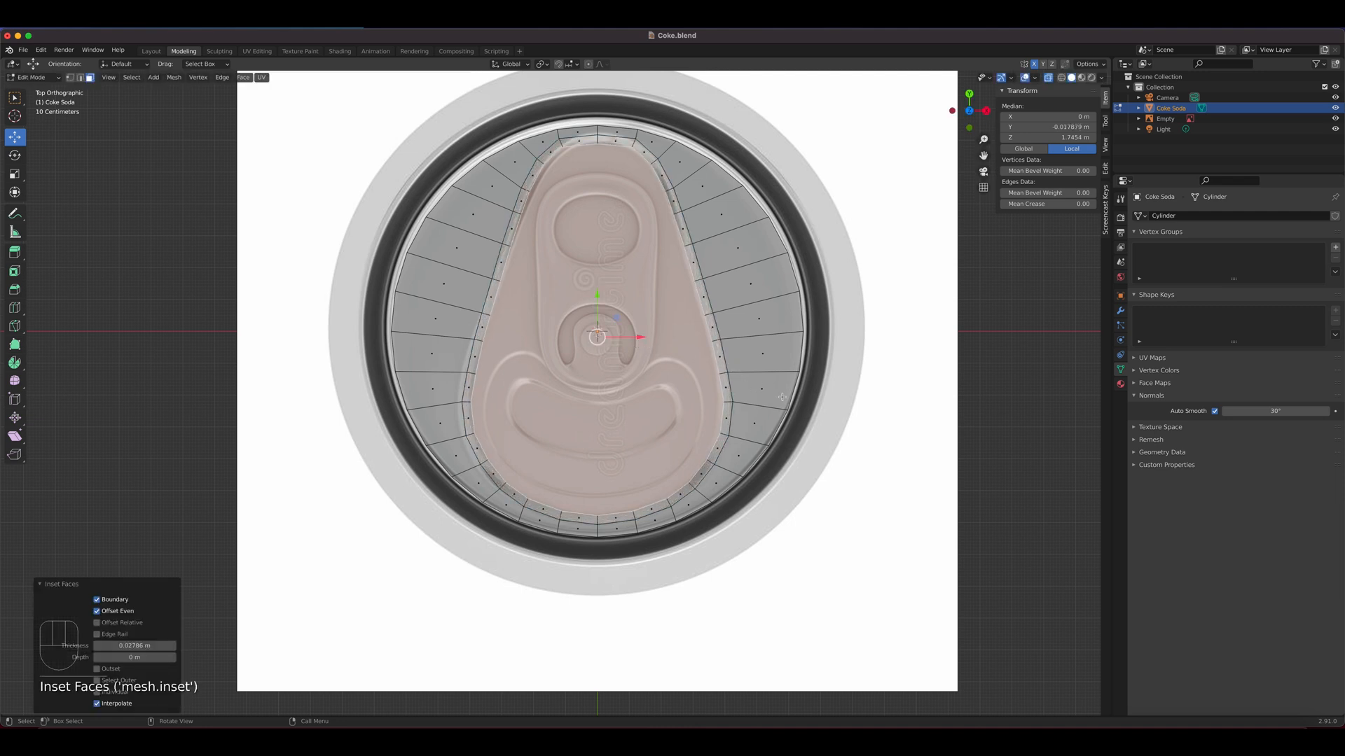
Turn off X-ray and lower the inset teardrop face along Z to 1.7337 m to form a sunken panel
{"action": "middle_click_drag", "start_coordinate": [874, 471], "coordinate": [820, 409]}
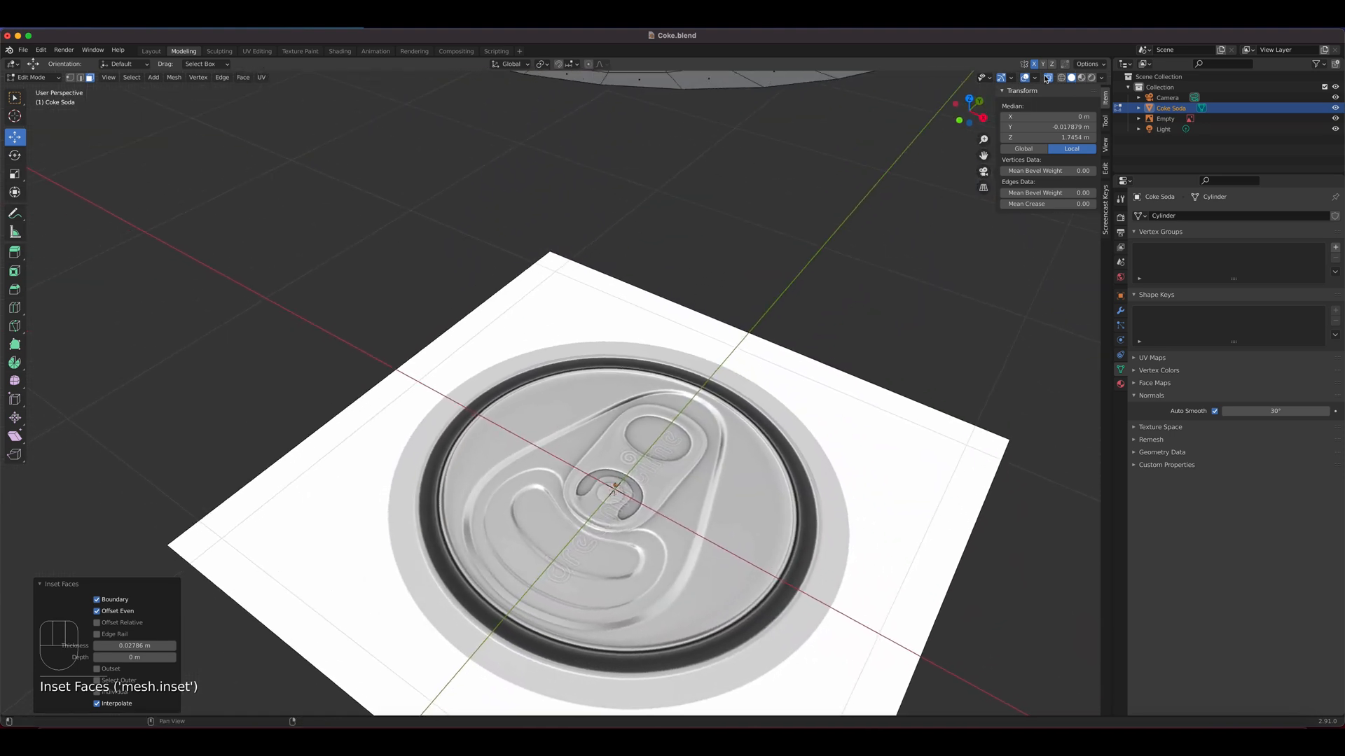
{"action": "left_click", "coordinate": [1048, 78]}
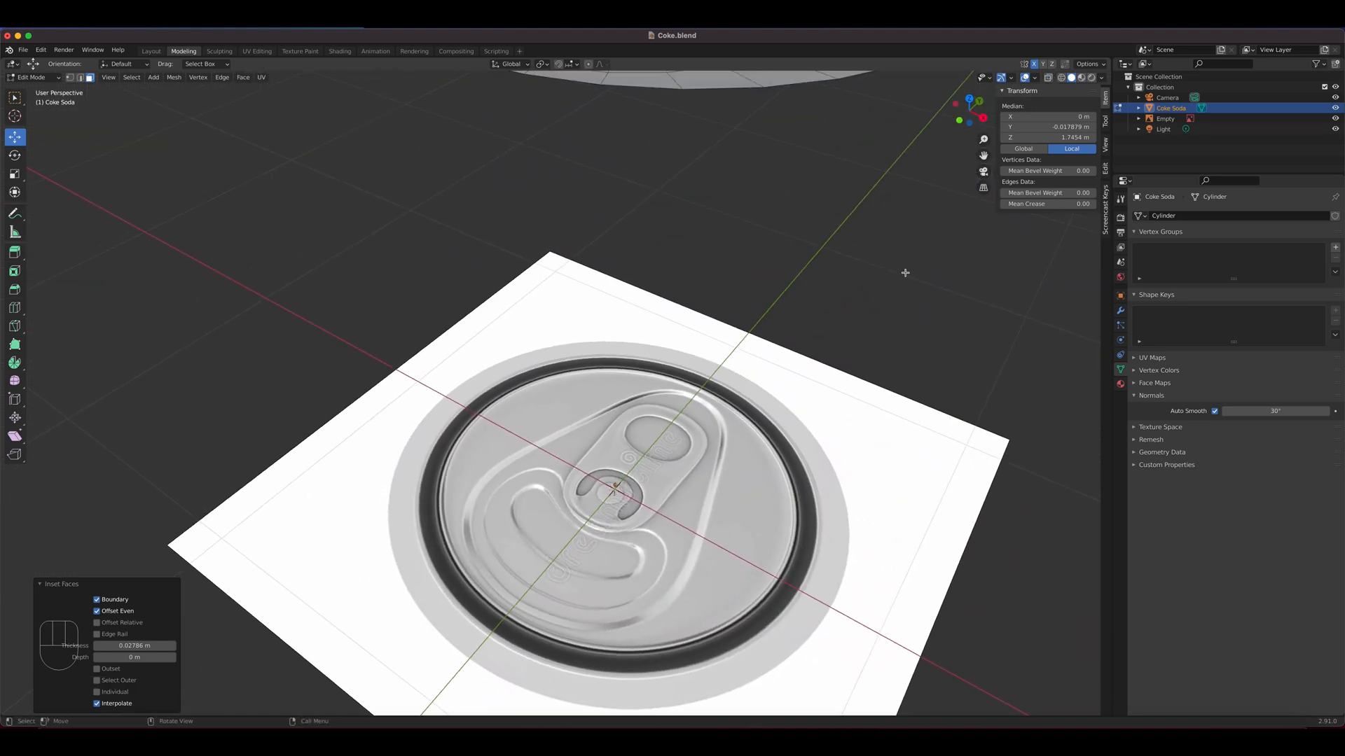
{"action": "key", "text": "KP_Decimal"}
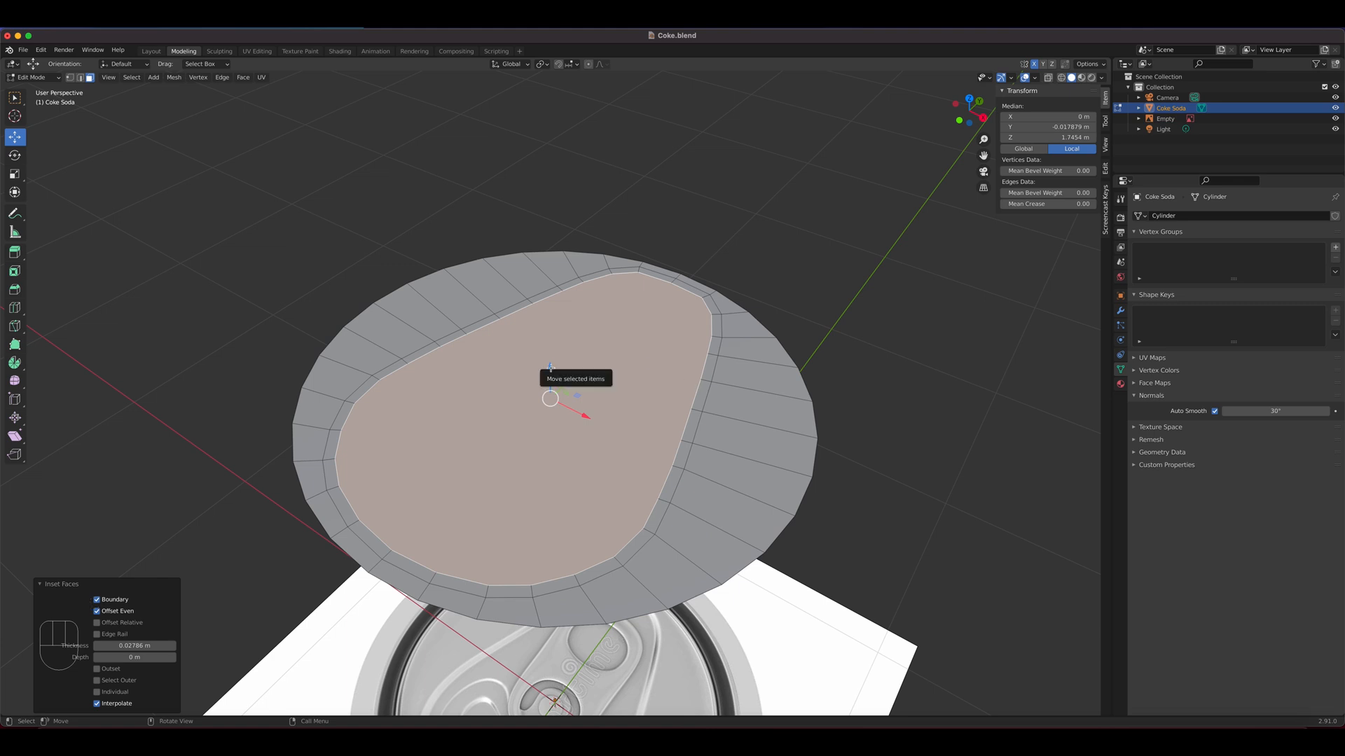
{"action": "left_click_drag", "start_coordinate": [552, 369], "coordinate": [554, 376]}
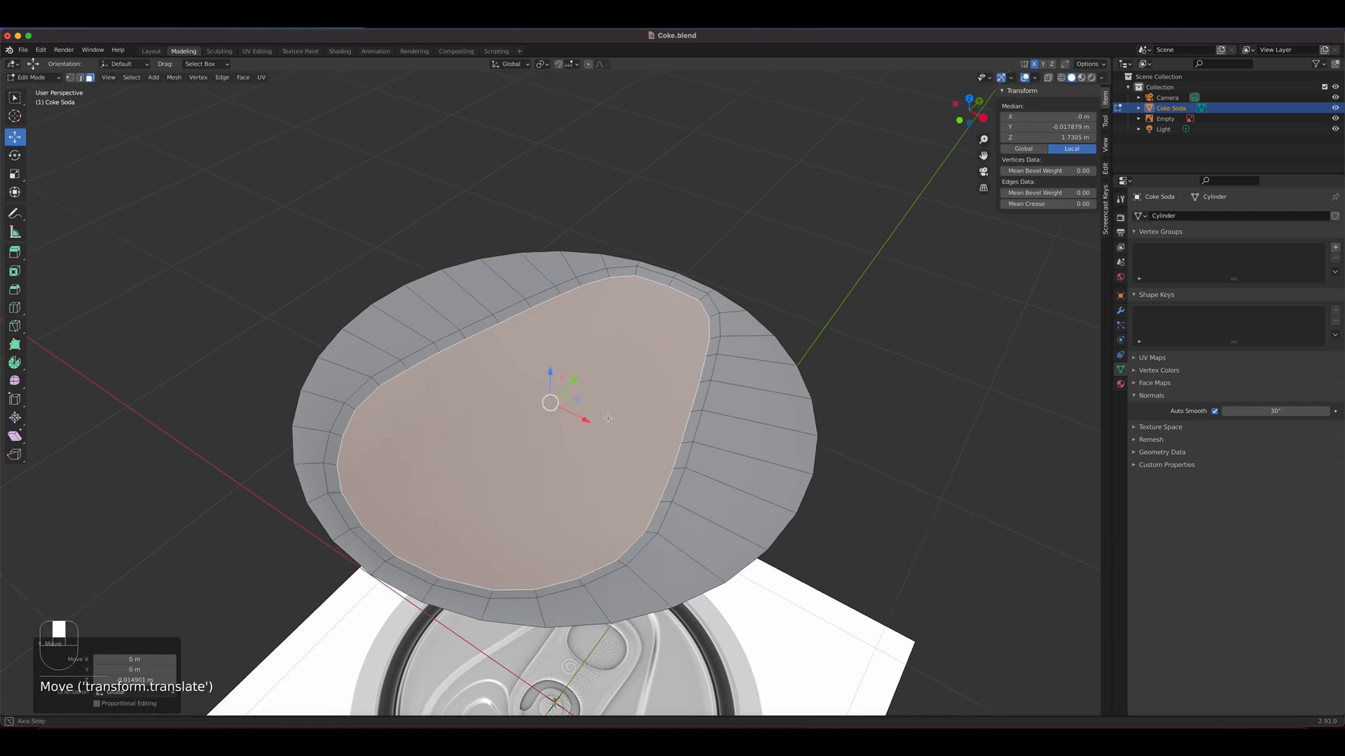
{"action": "middle_click_drag", "start_coordinate": [553, 376], "coordinate": [664, 376]}
{"action": "scroll", "coordinate": [663, 376], "scroll_direction": "up", "scroll_amount": 4}
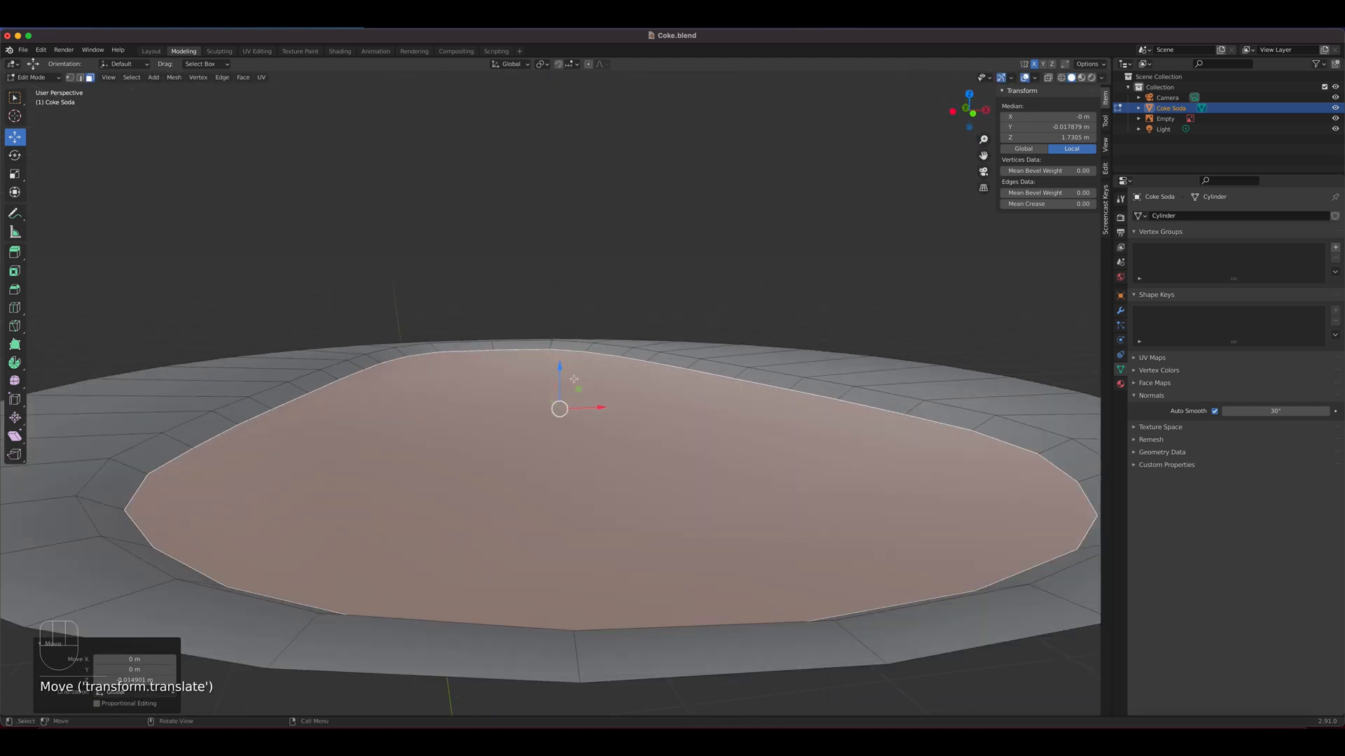
{"action": "left_click_drag", "start_coordinate": [558, 367], "coordinate": [560, 363]}
{"action": "middle_click_drag", "start_coordinate": [740, 414], "coordinate": [957, 431]}
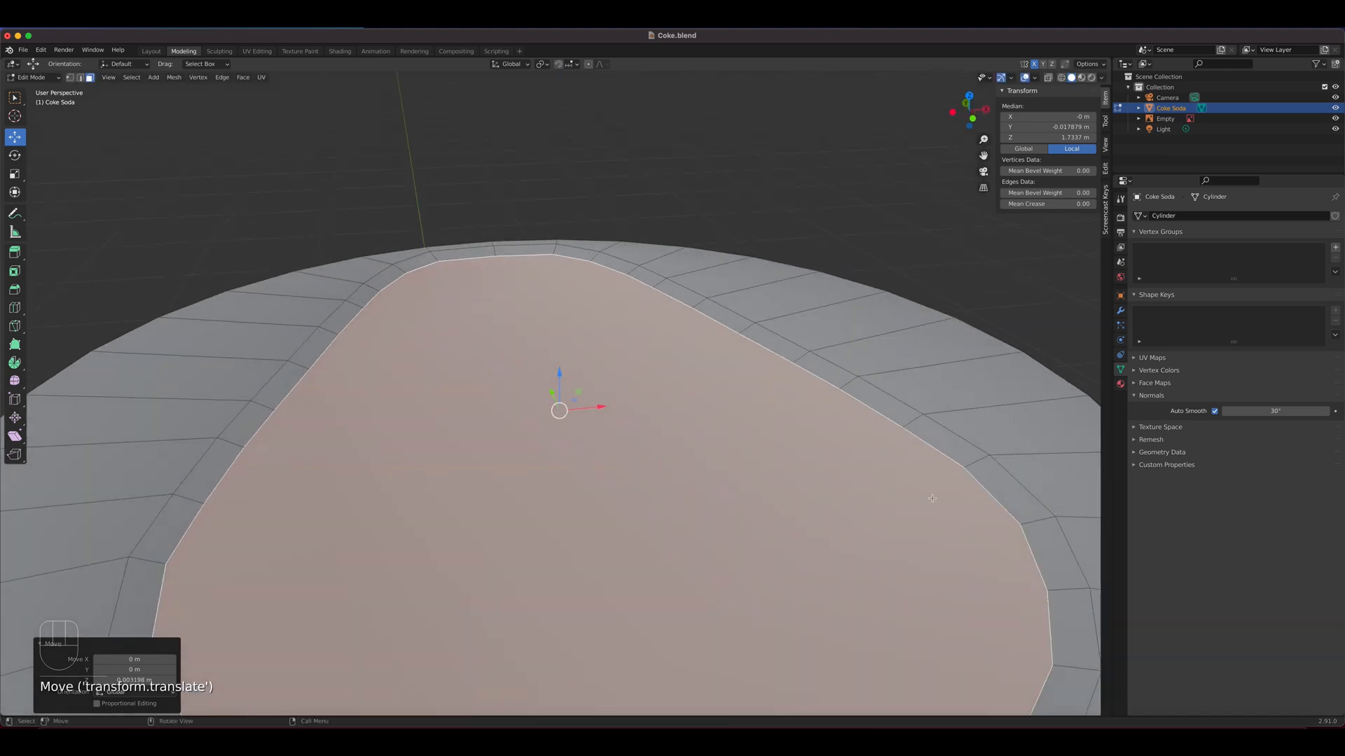
In top view with X-ray on, inset the sunken teardrop face by about 0.053 m over the reference image
{"action": "key", "text": "KP_7"}
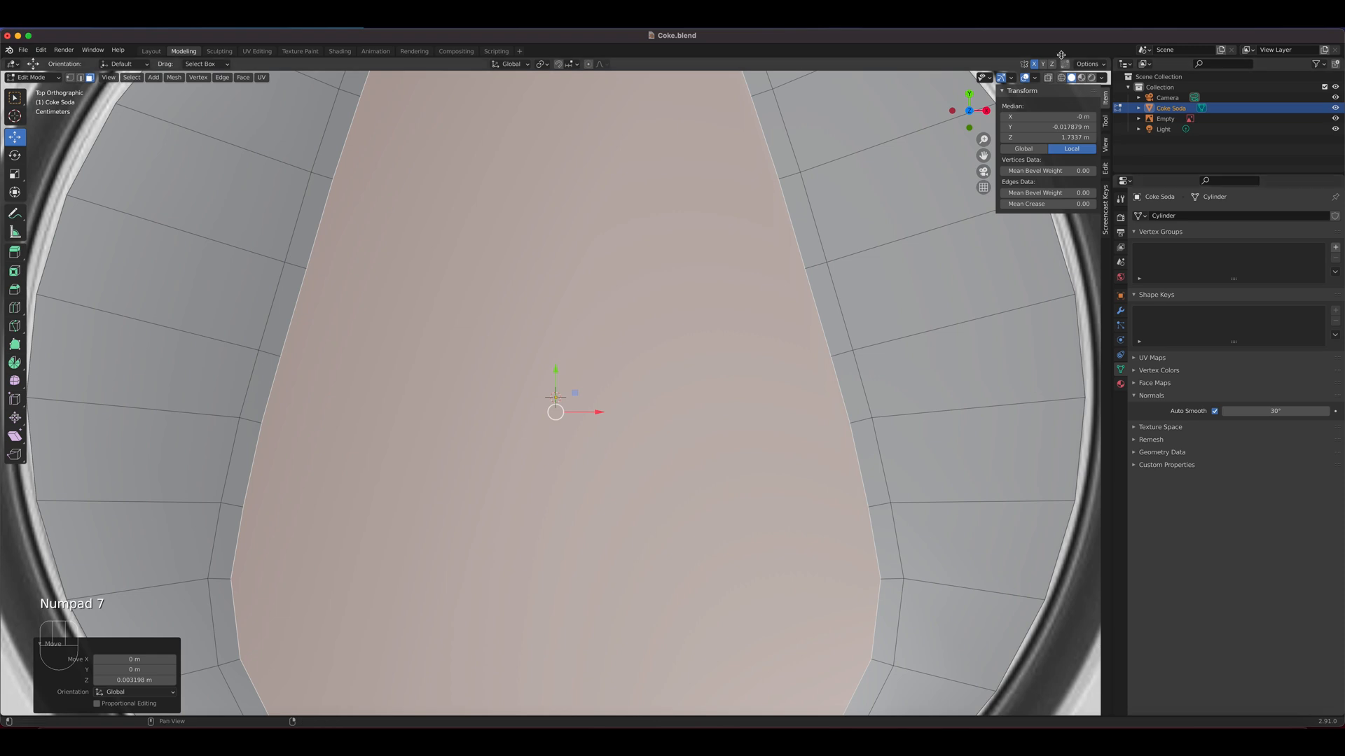
{"action": "left_click", "coordinate": [1048, 78]}
{"action": "scroll", "coordinate": [645, 505], "scroll_direction": "down", "scroll_amount": 3}
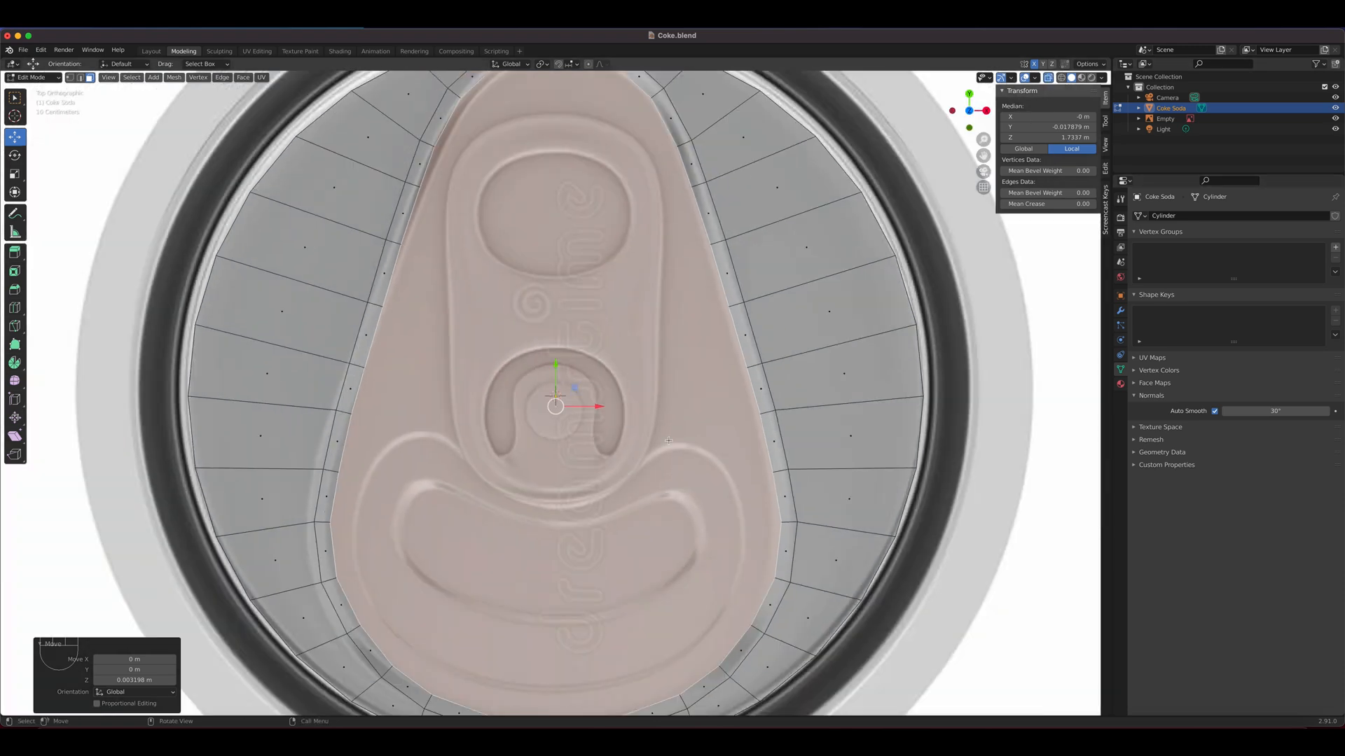
{"action": "key", "text": "i"}
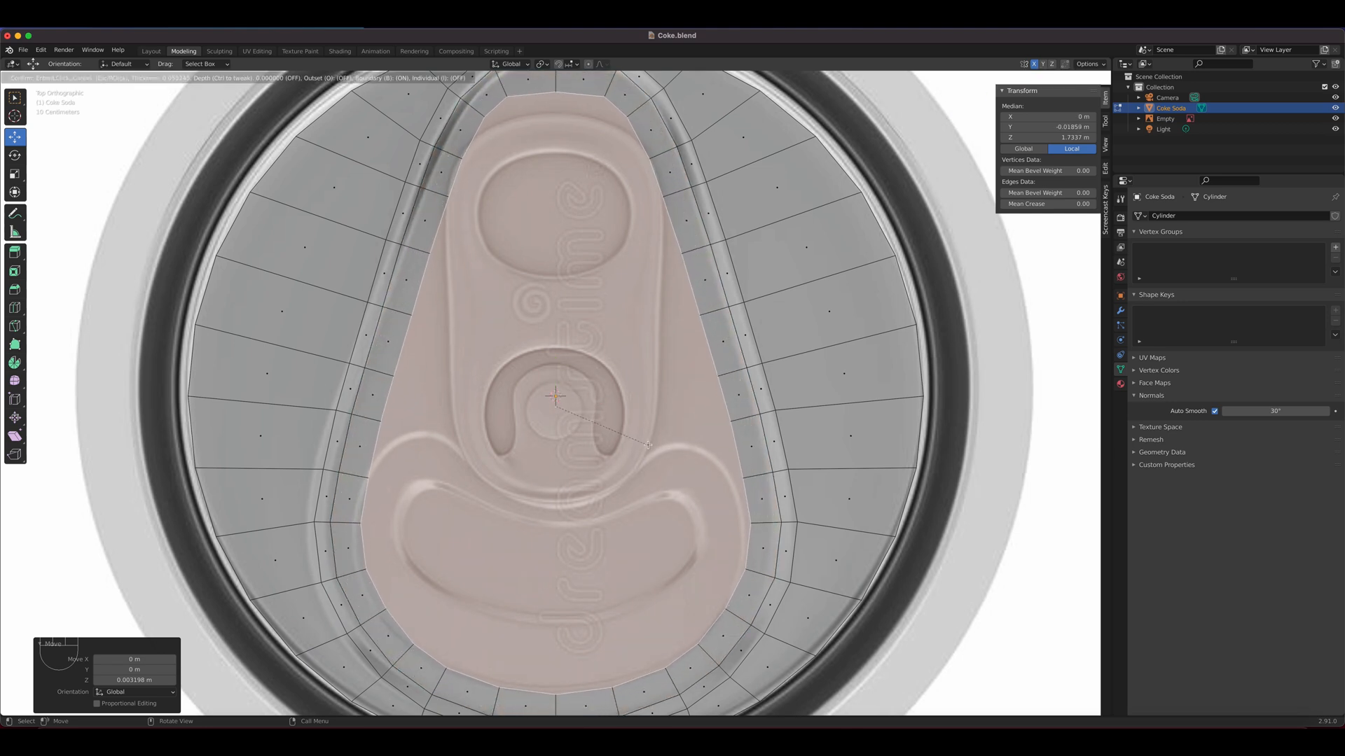
{"action": "left_click", "coordinate": [647, 445]}
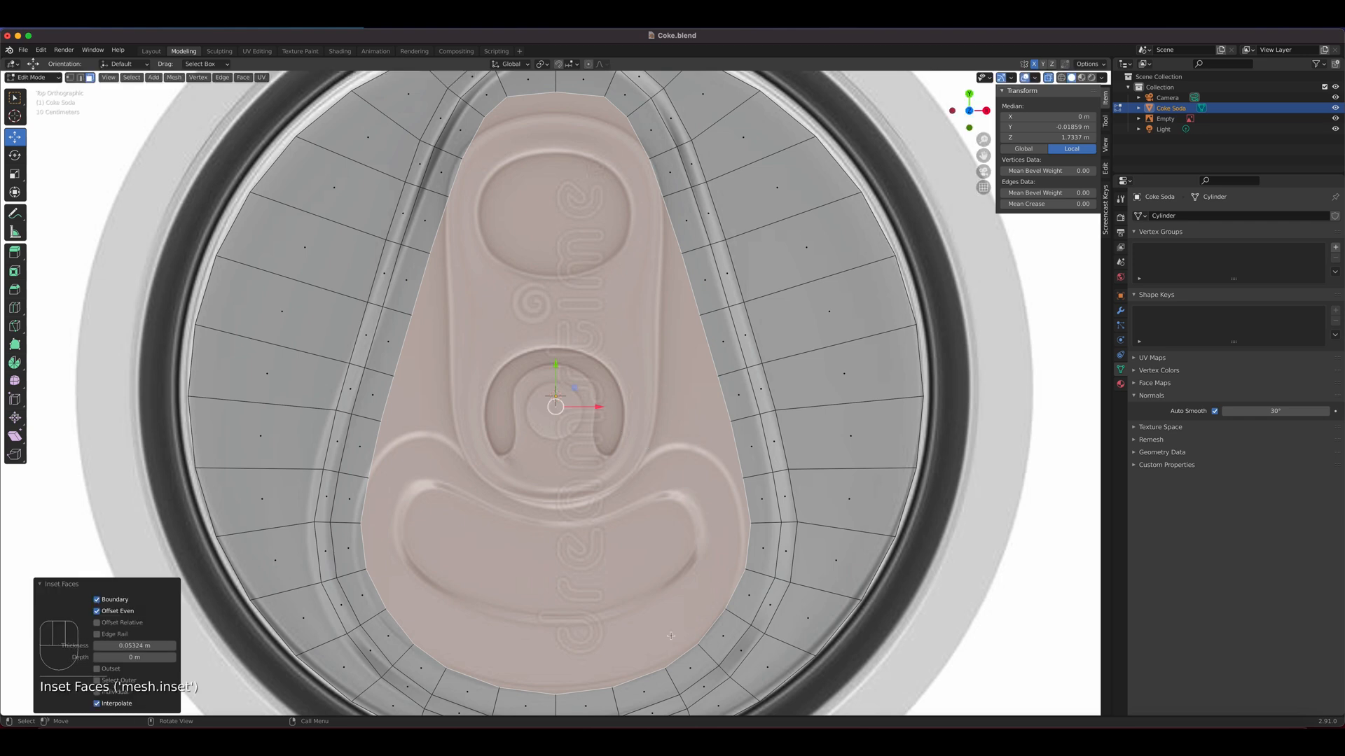
In vertex select mode, move the bottom centre vertex of the new inset loop and its neighbour slightly upward along Y
{"action": "key", "text": "1"}
{"action": "scroll", "coordinate": [627, 490], "scroll_direction": "down", "scroll_amount": 2}
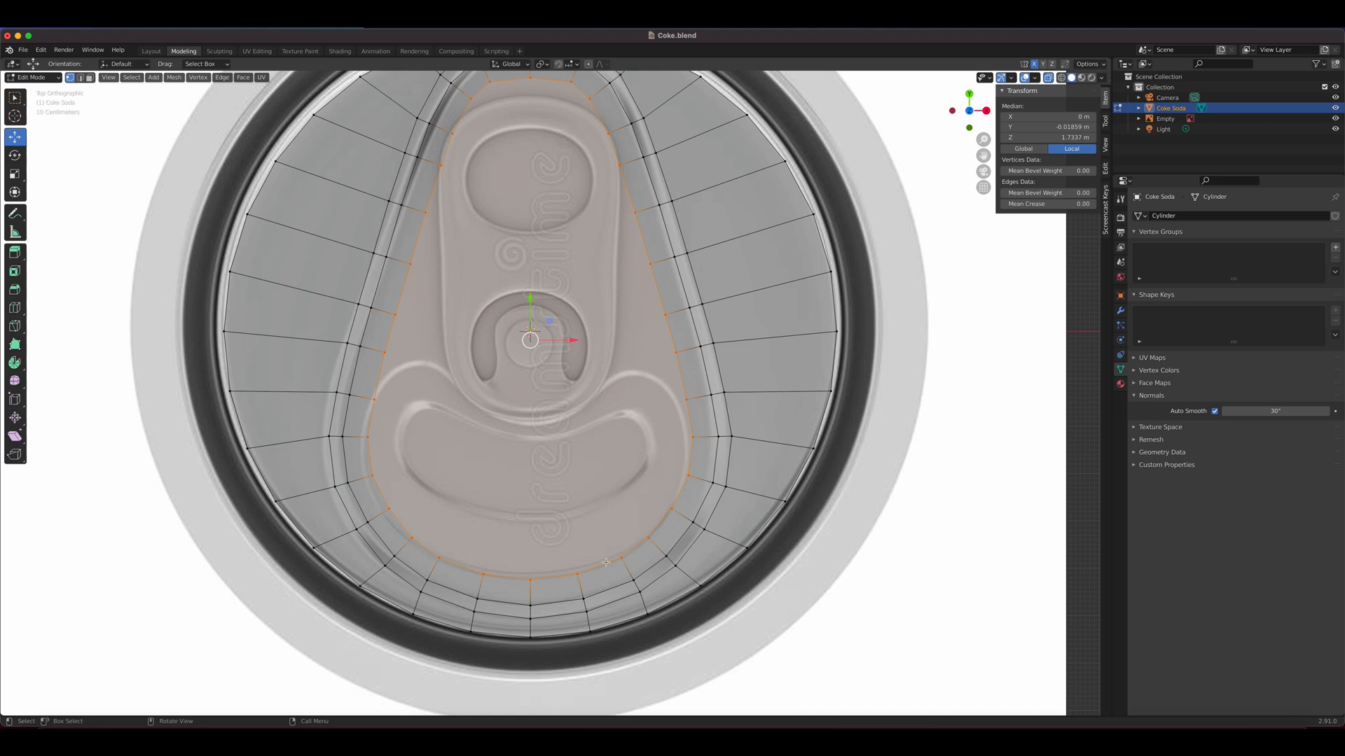
{"action": "left_click", "coordinate": [535, 580]}
{"action": "left_click", "coordinate": [578, 575], "text": "shift"}
{"action": "left_click_drag", "start_coordinate": [554, 534], "coordinate": [553, 534]}
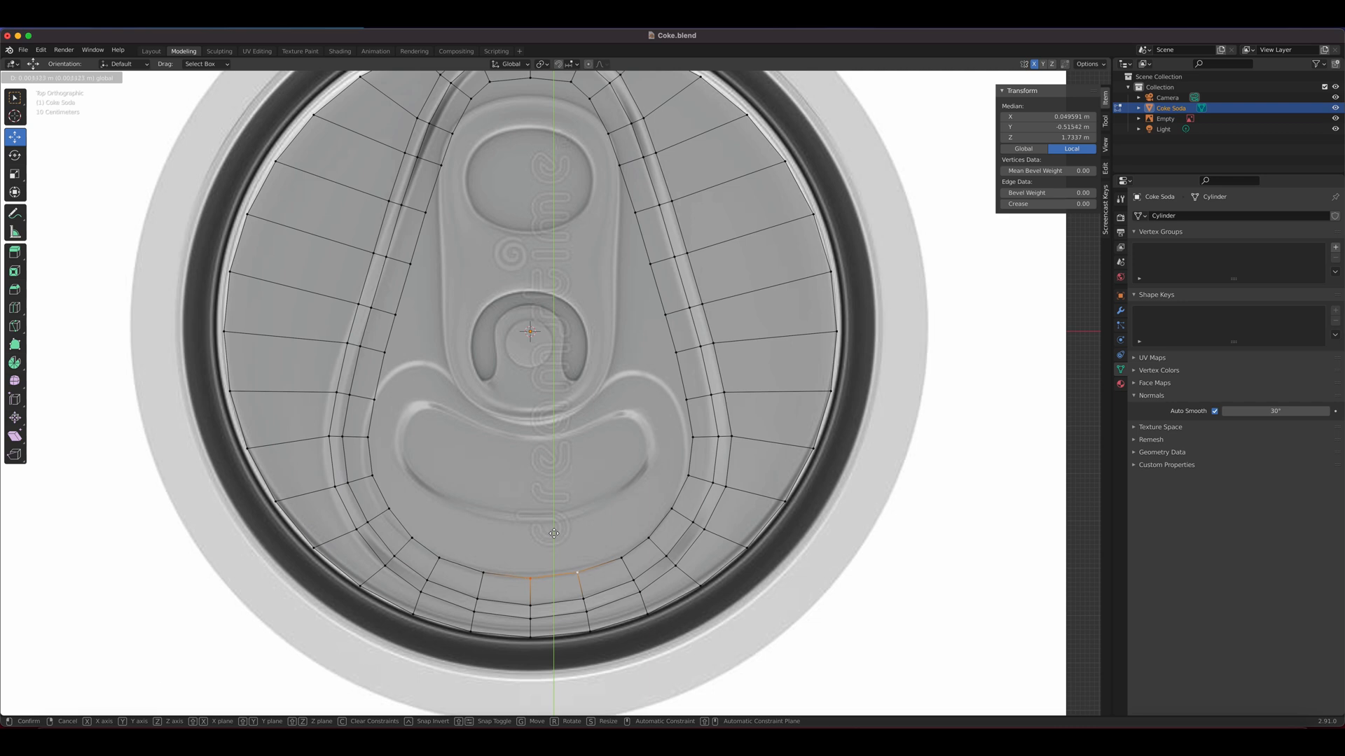
Move two side vertices of the new inset loop slightly inward onto the outer contour of the can's mouth opening
{"action": "left_click", "coordinate": [698, 443]}
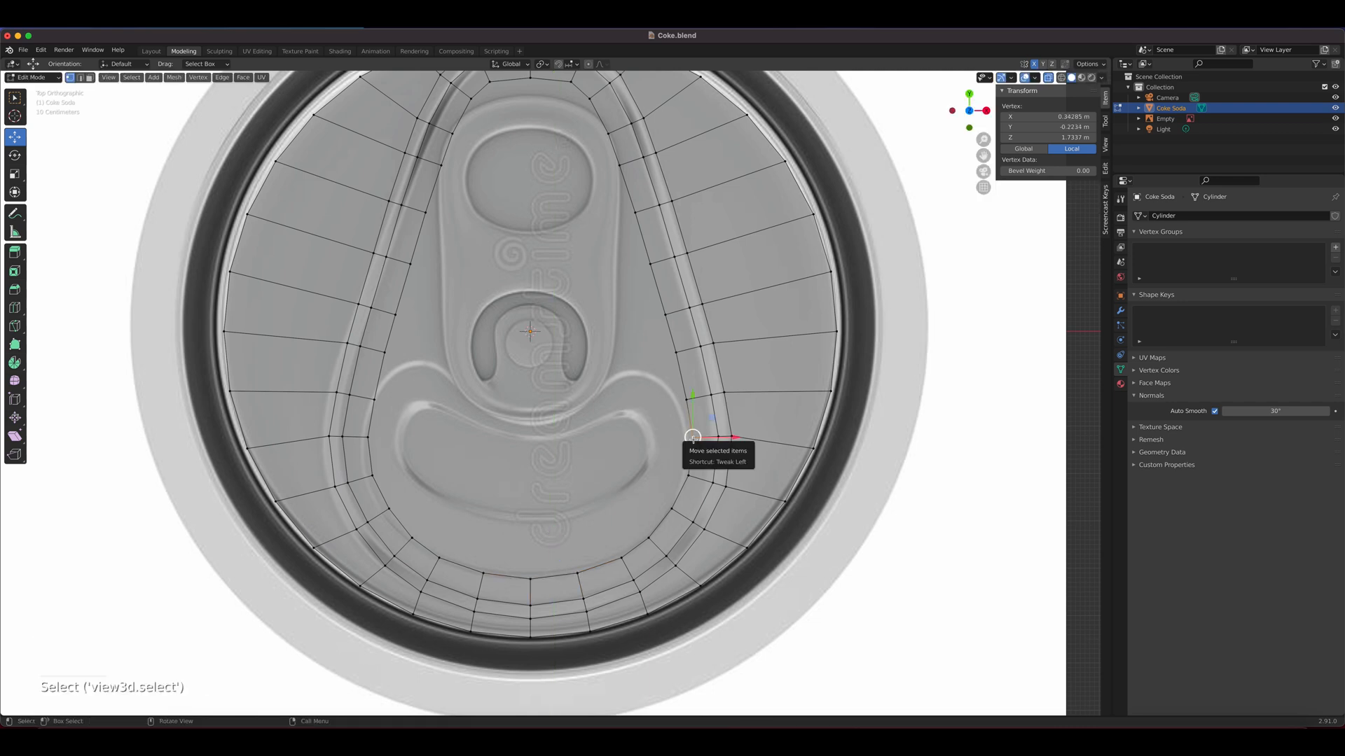
{"action": "key", "text": "g"}
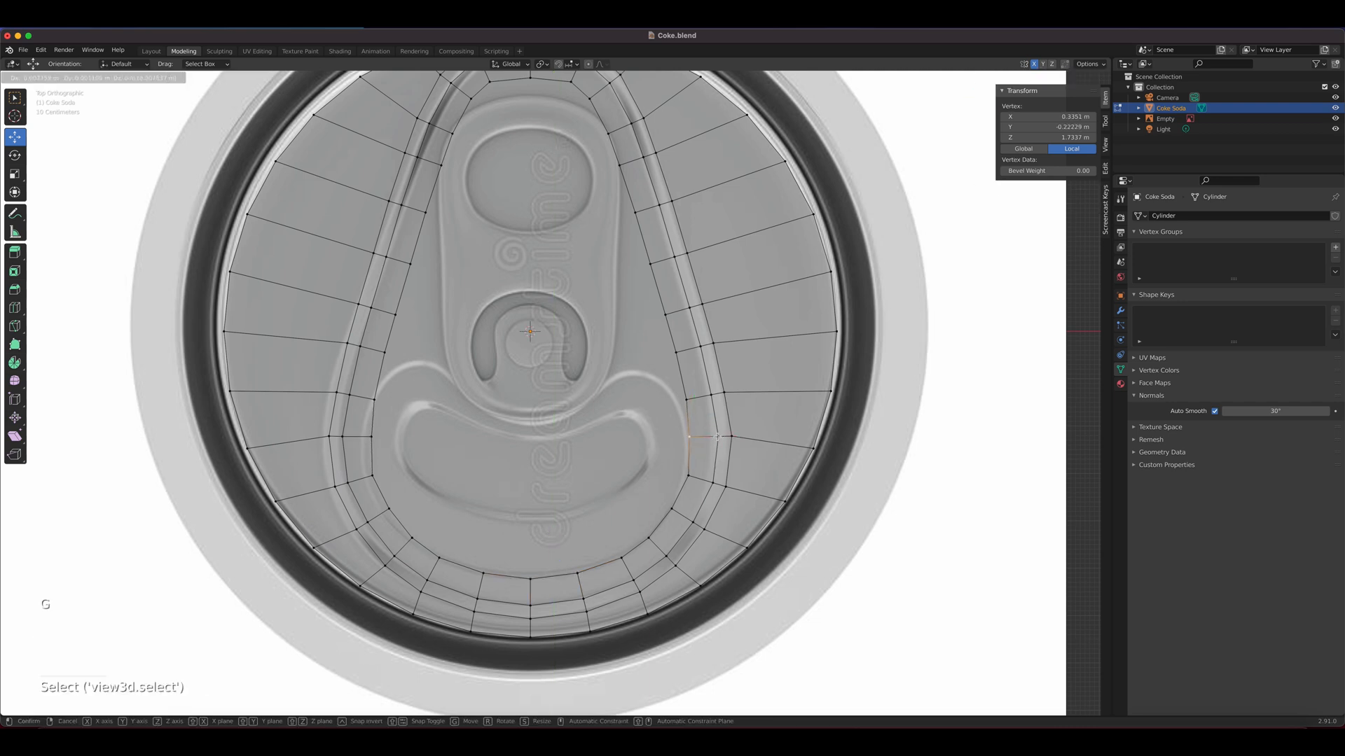
{"action": "left_click", "coordinate": [718, 437]}
{"action": "left_click", "coordinate": [687, 403]}
{"action": "key", "text": "g"}
{"action": "left_click", "coordinate": [682, 405]}
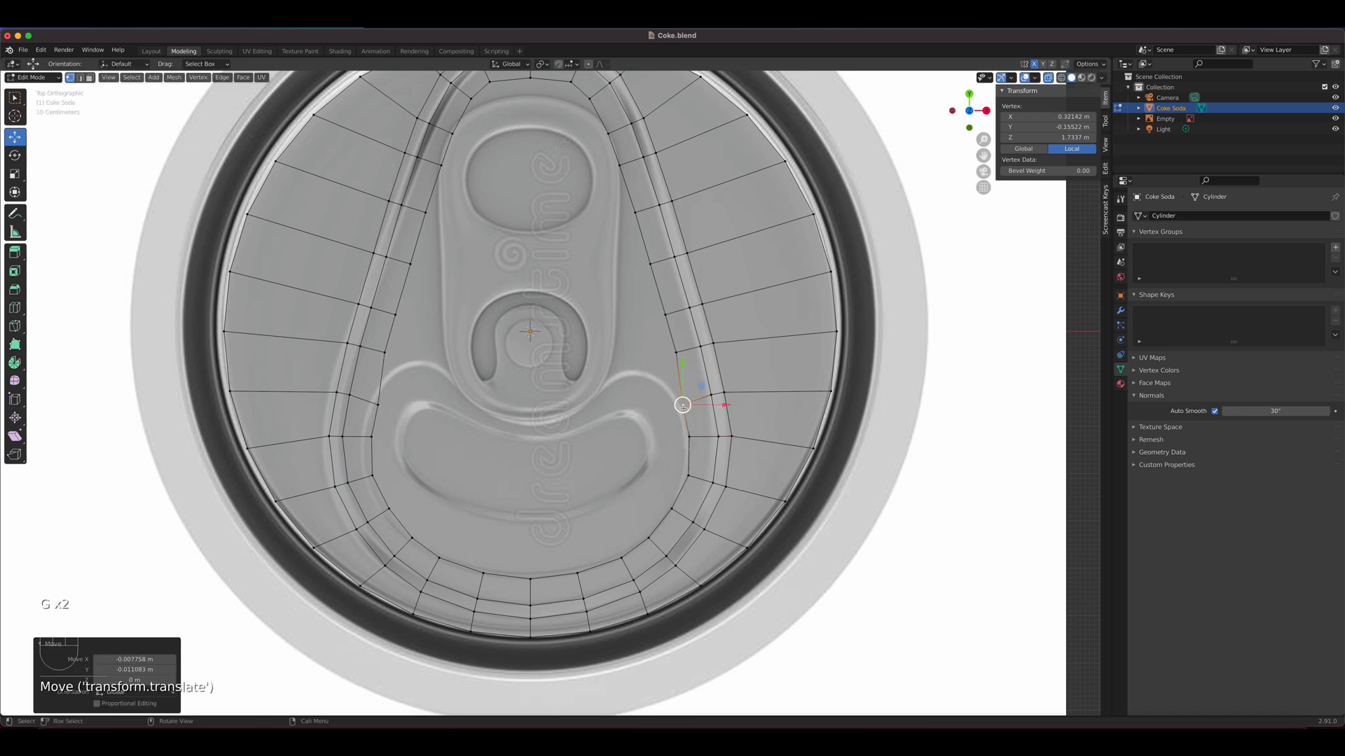
Move the top centre vertex of the inner loop and its two neighbours down about 0.72 m along Y to the mouth opening's upper edge
{"action": "left_click", "coordinate": [531, 84]}
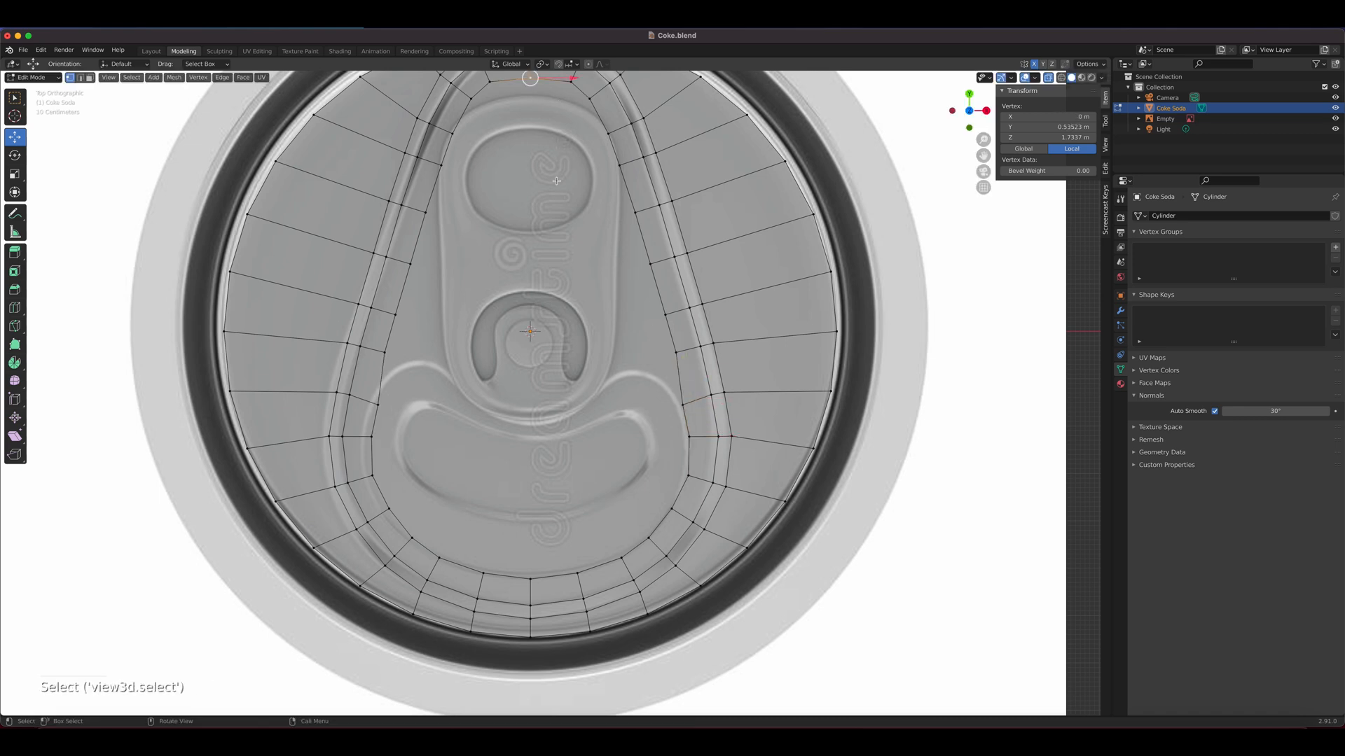
{"action": "scroll", "coordinate": [532, 87], "scroll_direction": "down", "scroll_amount": 1}
{"action": "left_click", "coordinate": [568, 131], "text": "shift"}
{"action": "left_click", "coordinate": [598, 138], "text": "shift"}
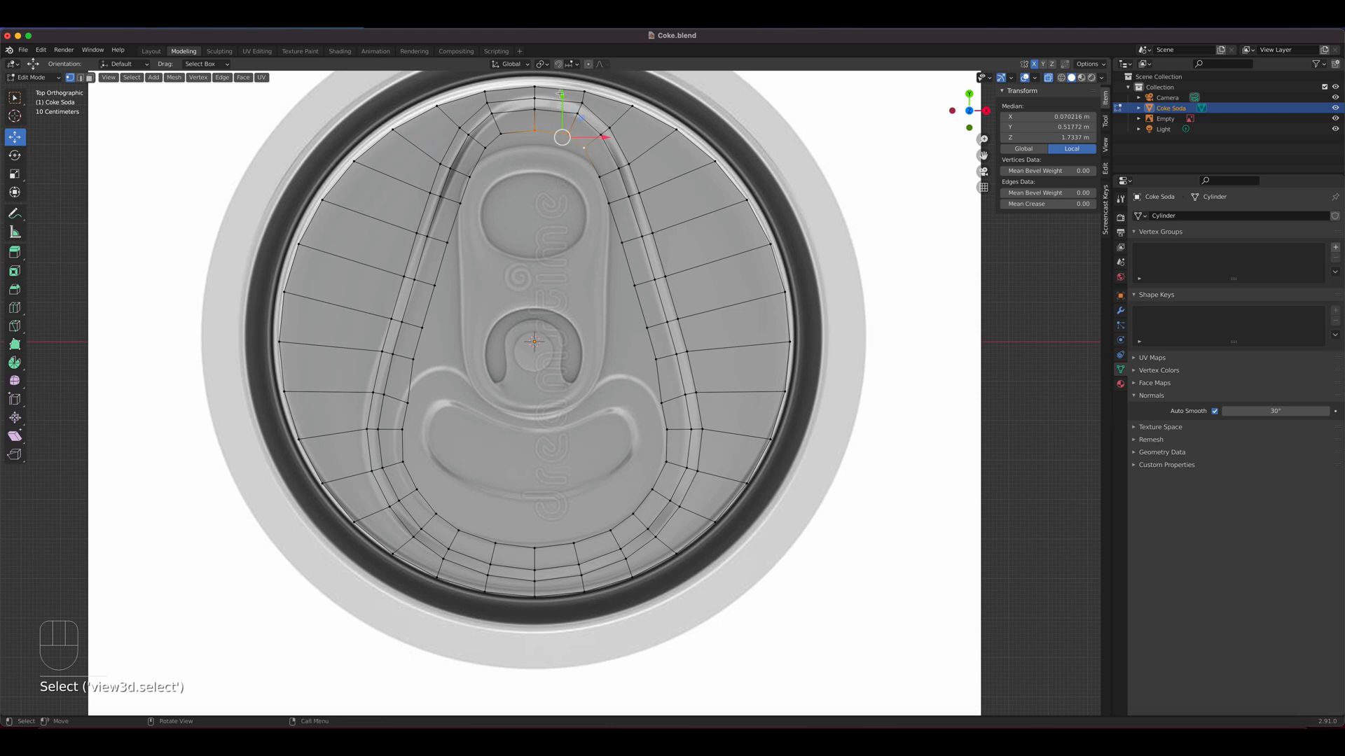
{"action": "key", "text": "g"}
{"action": "key", "text": "y"}
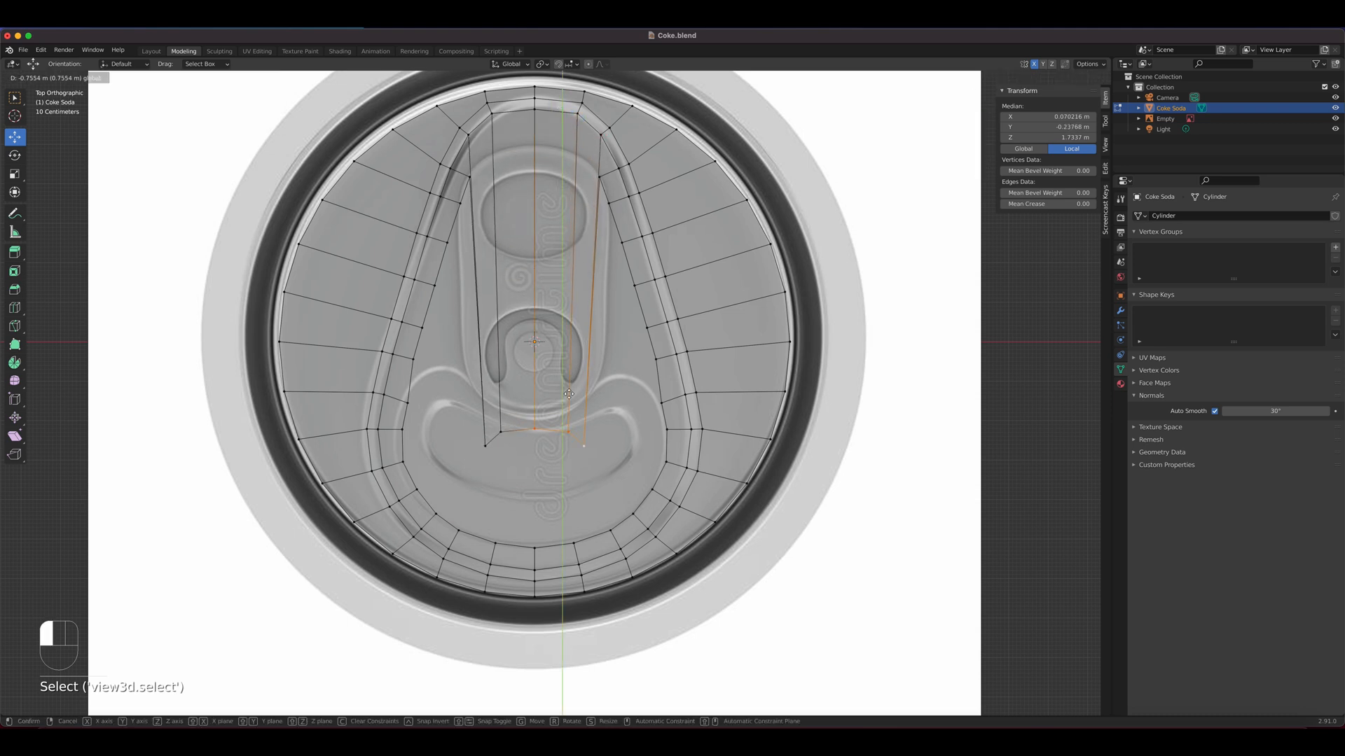
{"action": "left_click", "coordinate": [571, 381]}
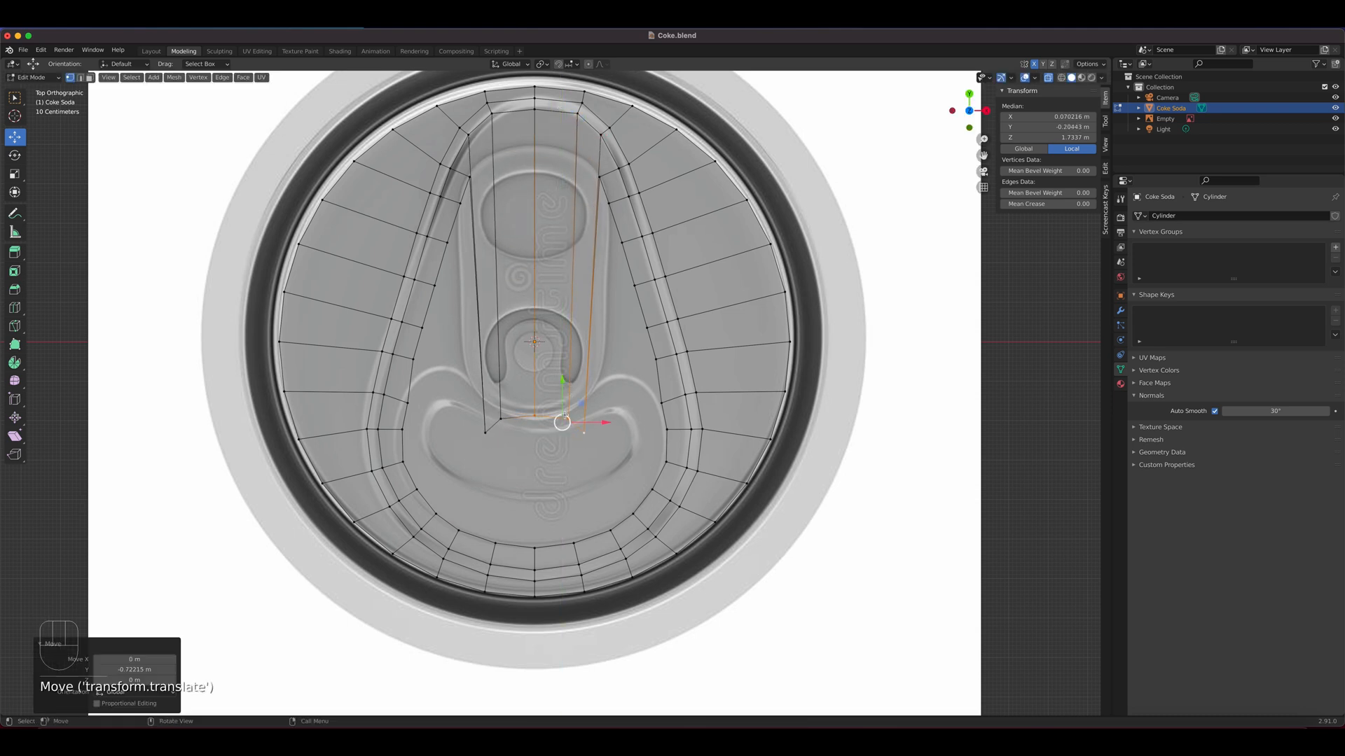
Reposition the two vertices beside the lowered centre vertex upward so they follow the central dip of the mouth opening's upper contour
{"action": "left_click", "coordinate": [569, 417]}
{"action": "left_click_drag", "start_coordinate": [568, 384], "coordinate": [569, 376]}
{"action": "left_click", "coordinate": [586, 433]}
{"action": "key", "text": "g"}
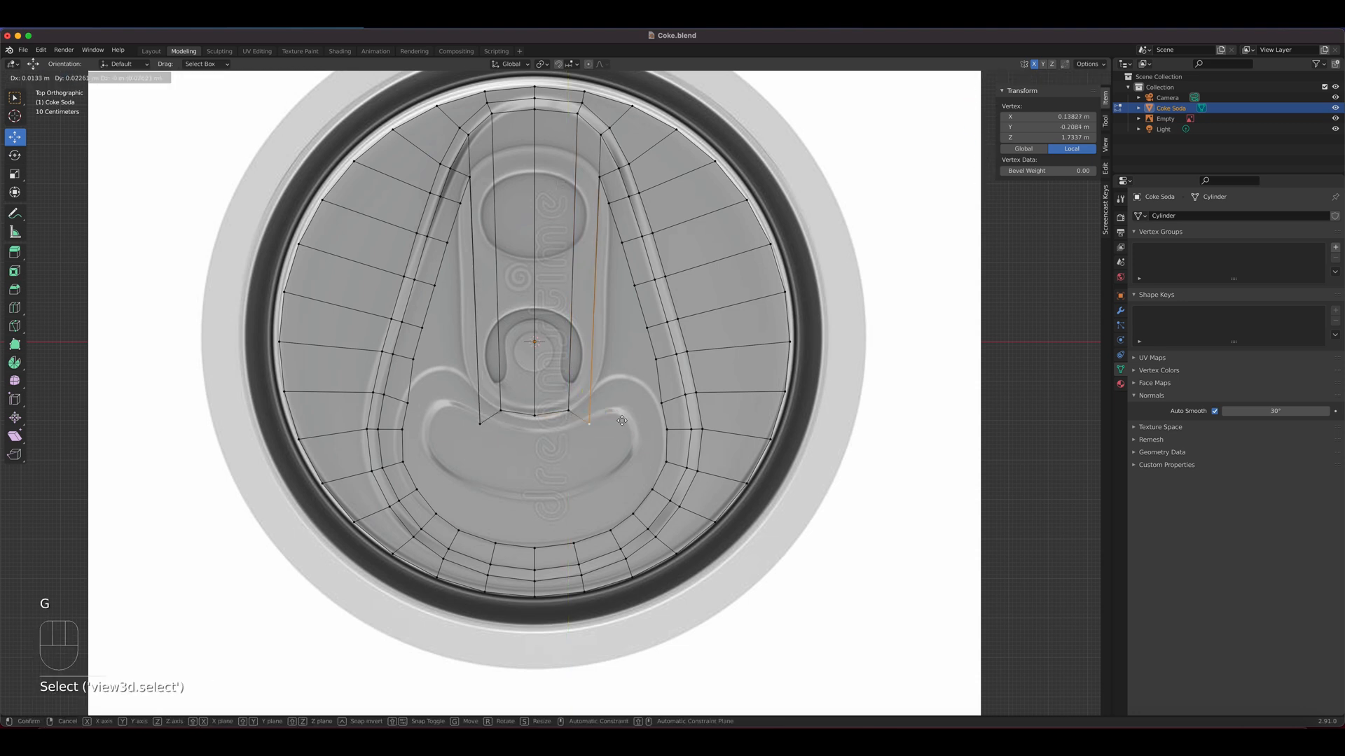
{"action": "left_click", "coordinate": [621, 393]}
Bring the next three upper side vertices of the inner loop down onto the rising part of the mouth opening's upper contour
{"action": "left_click", "coordinate": [601, 180]}
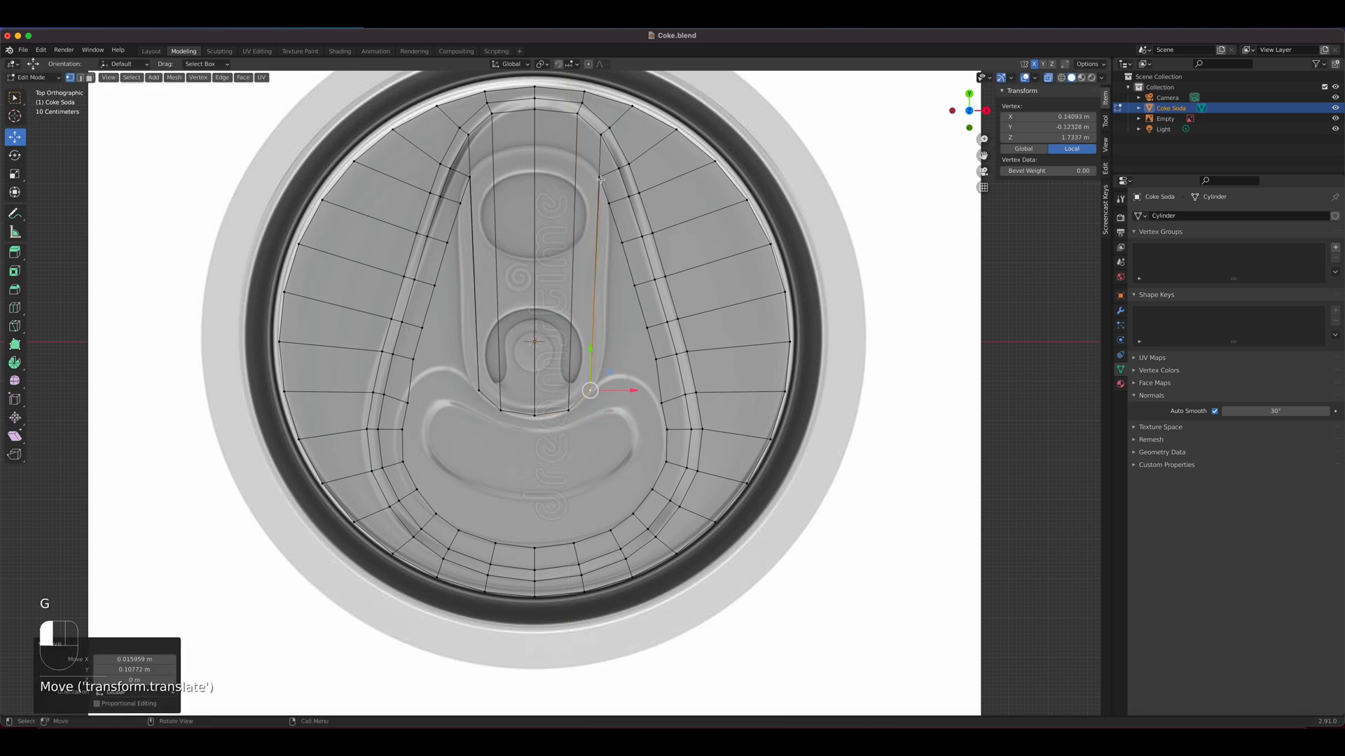
{"action": "key", "text": "g"}
{"action": "left_click", "coordinate": [598, 389]}
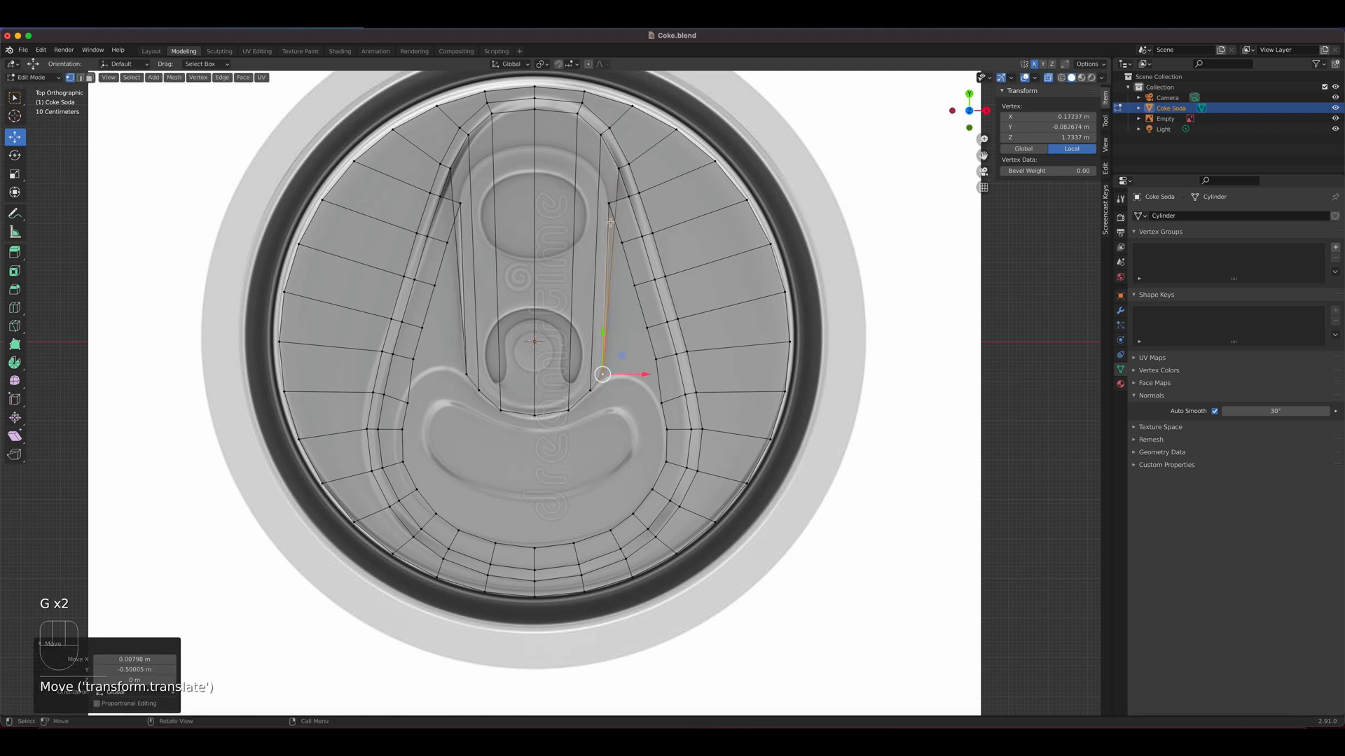
{"action": "left_click", "coordinate": [610, 216]}
{"action": "key", "text": "g"}
{"action": "left_click", "coordinate": [615, 387]}
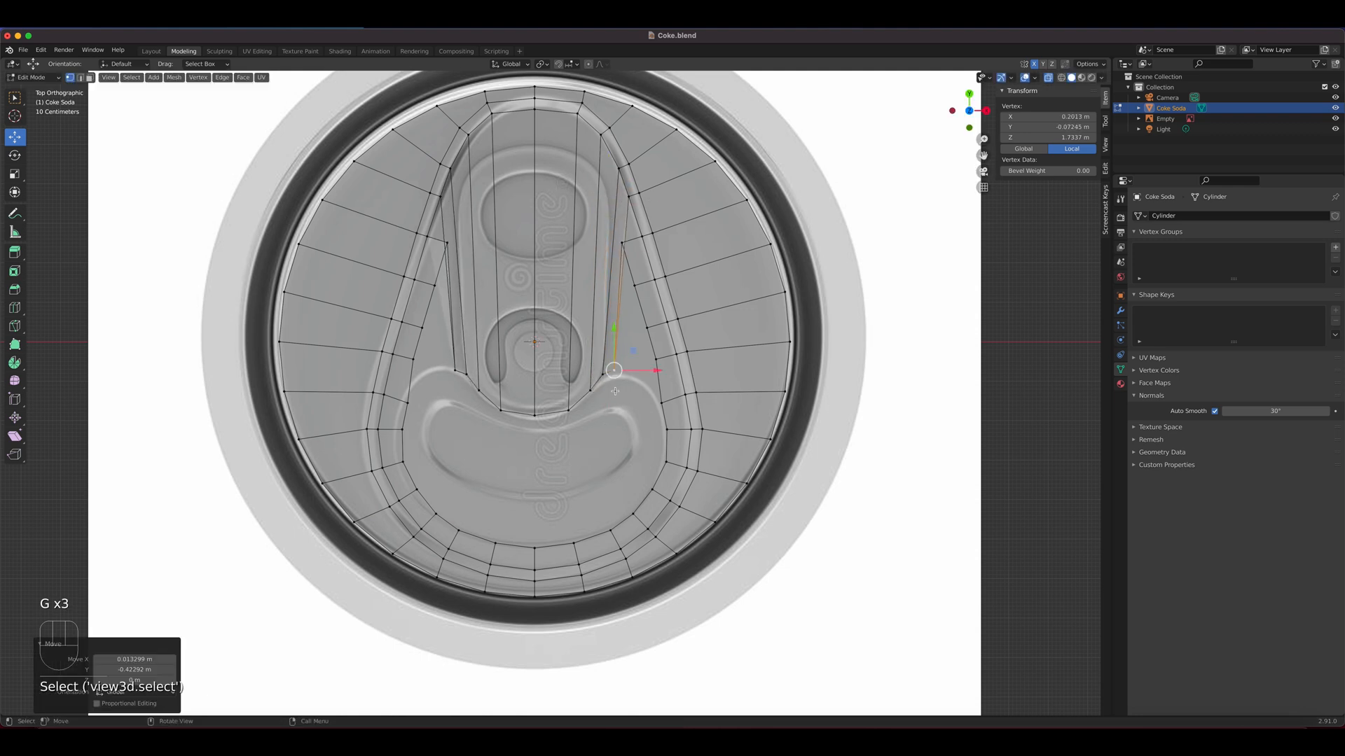
{"action": "left_click", "coordinate": [623, 251]}
{"action": "key", "text": "g"}
{"action": "left_click", "coordinate": [629, 384]}
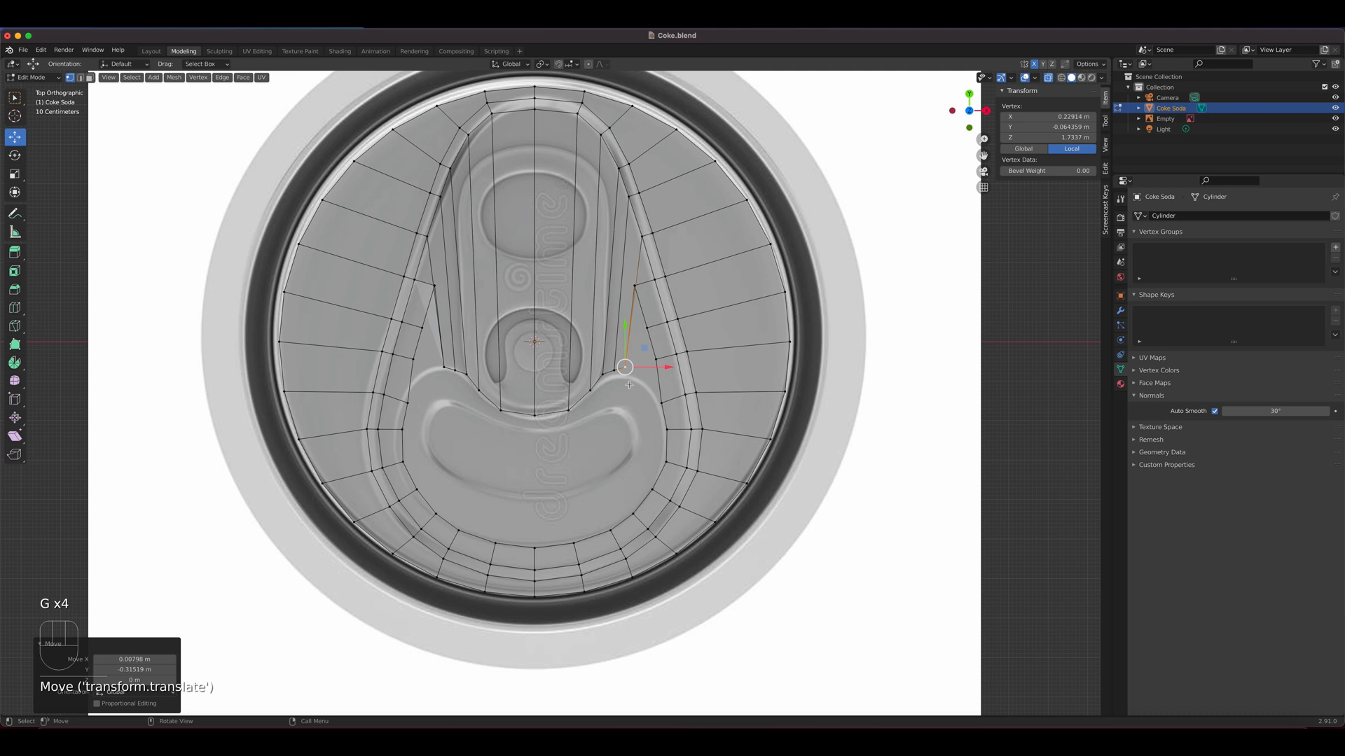
Move the remaining three side vertices of the inner loop down around the mouth opening's rounded shoulder
{"action": "left_click", "coordinate": [634, 287]}
{"action": "key", "text": "g"}
{"action": "left_click", "coordinate": [639, 382]}
{"action": "left_click", "coordinate": [643, 324]}
{"action": "key", "text": "g"}
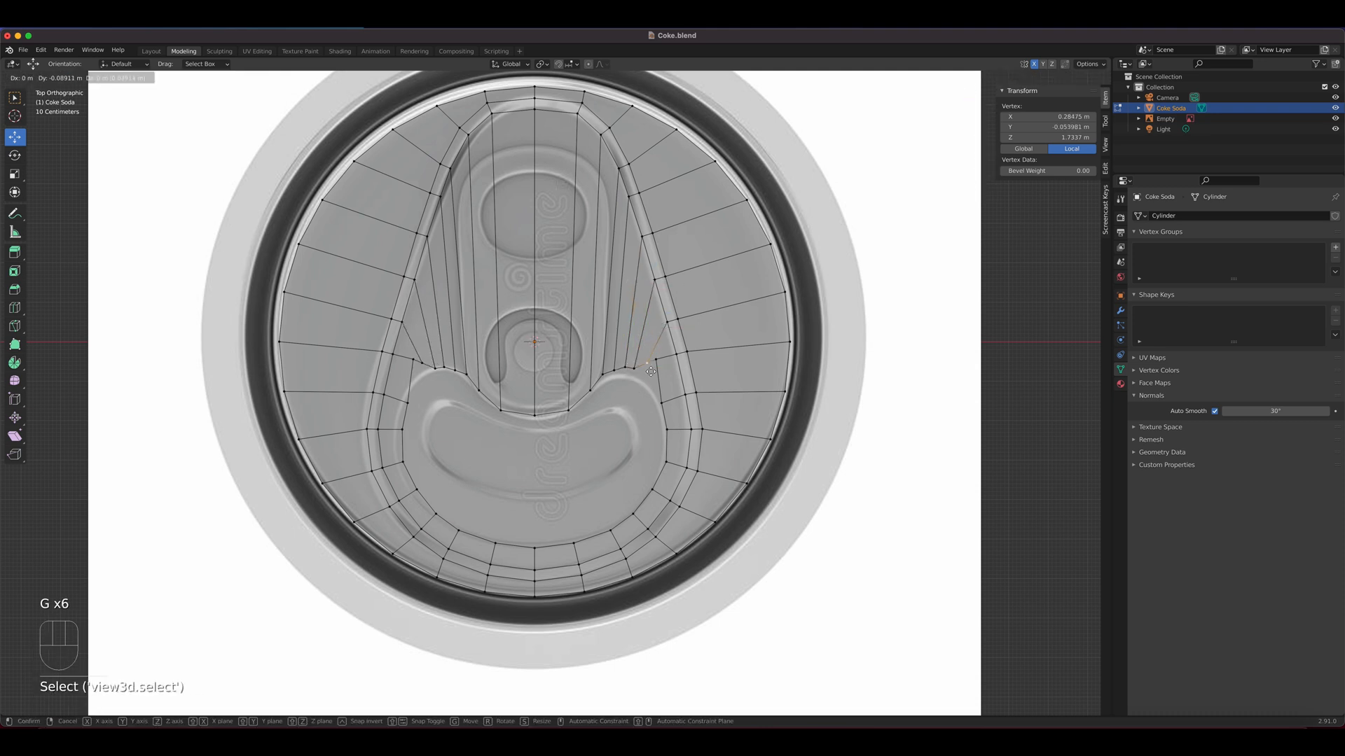
{"action": "left_click", "coordinate": [651, 382]}
{"action": "left_click", "coordinate": [653, 384]}
{"action": "key", "text": "g"}
{"action": "left_click", "coordinate": [650, 397]}
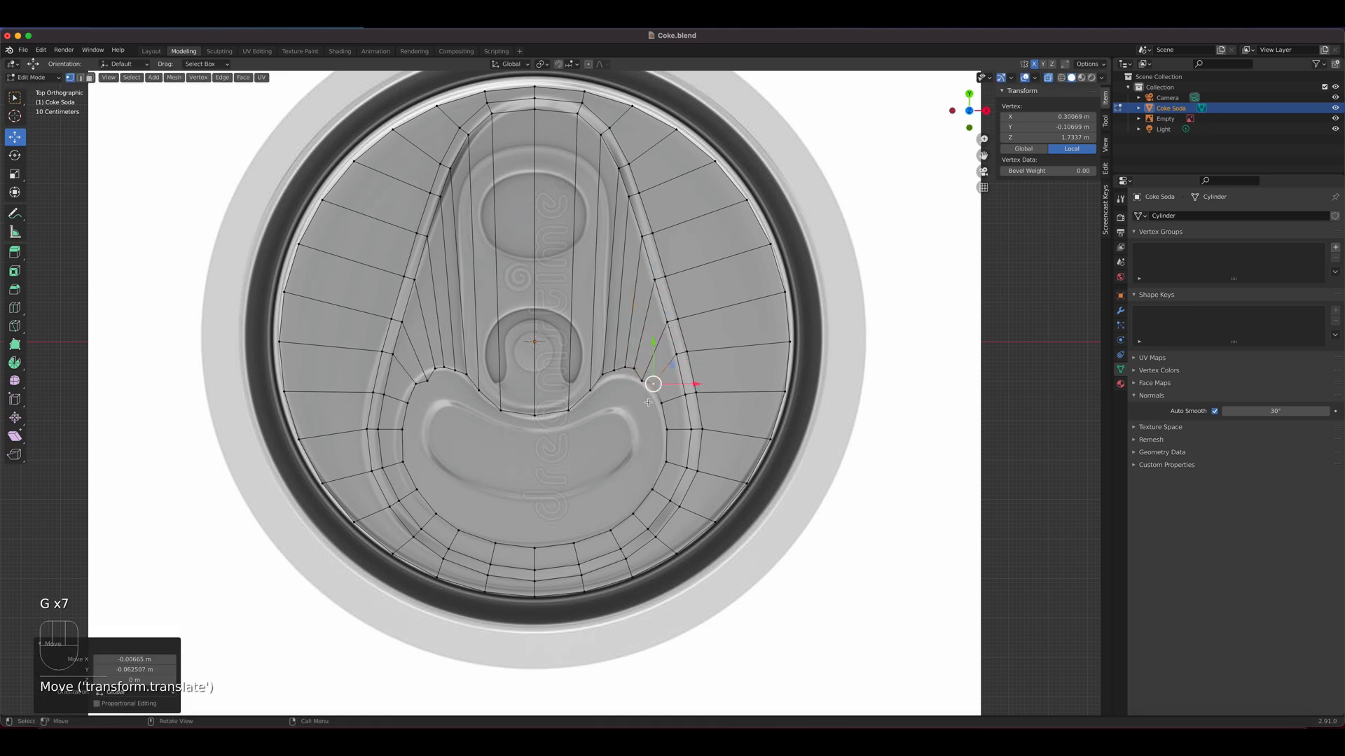
Shift the two vertices beside the centre inward and down along the curved dip under the pull tab
{"action": "scroll", "coordinate": [648, 403], "scroll_direction": "up", "scroll_amount": 4}
{"action": "middle_click_drag", "start_coordinate": [671, 473], "coordinate": [629, 417], "text": "shift"}
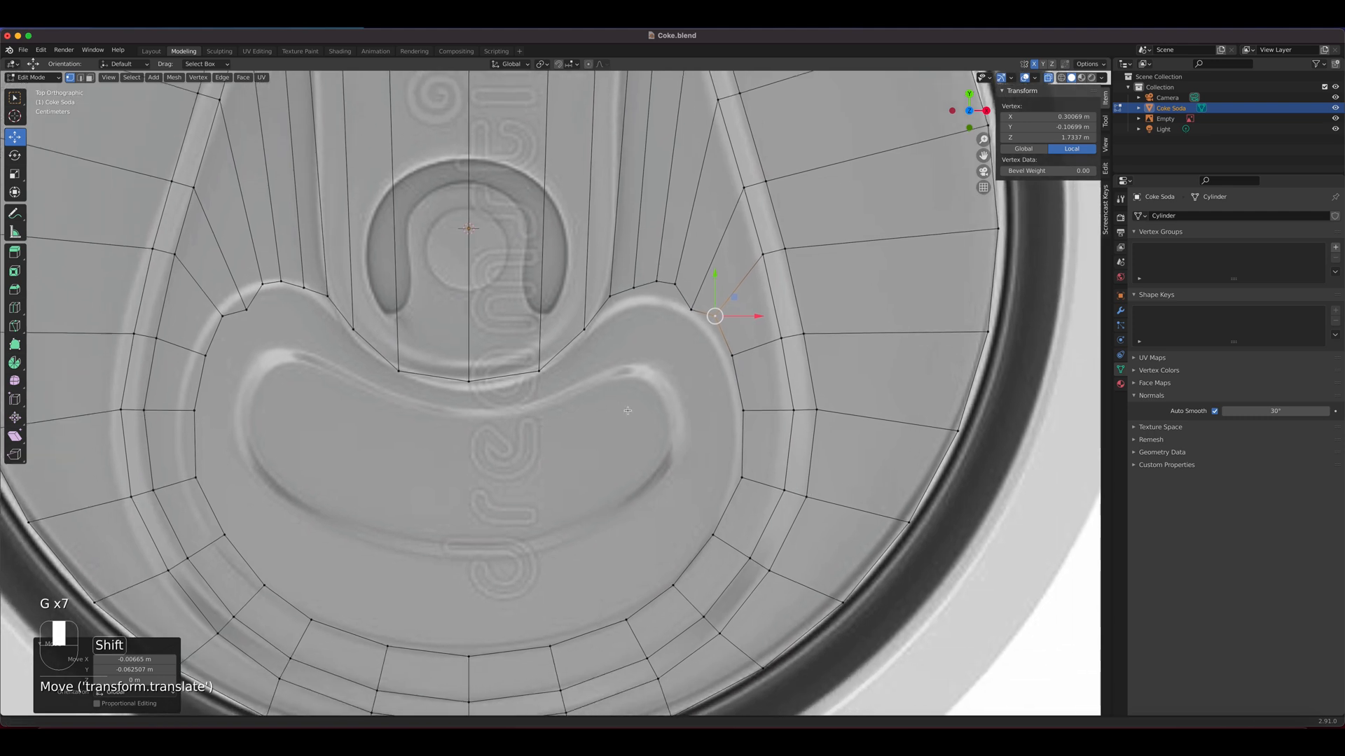
{"action": "left_click", "coordinate": [581, 426]}
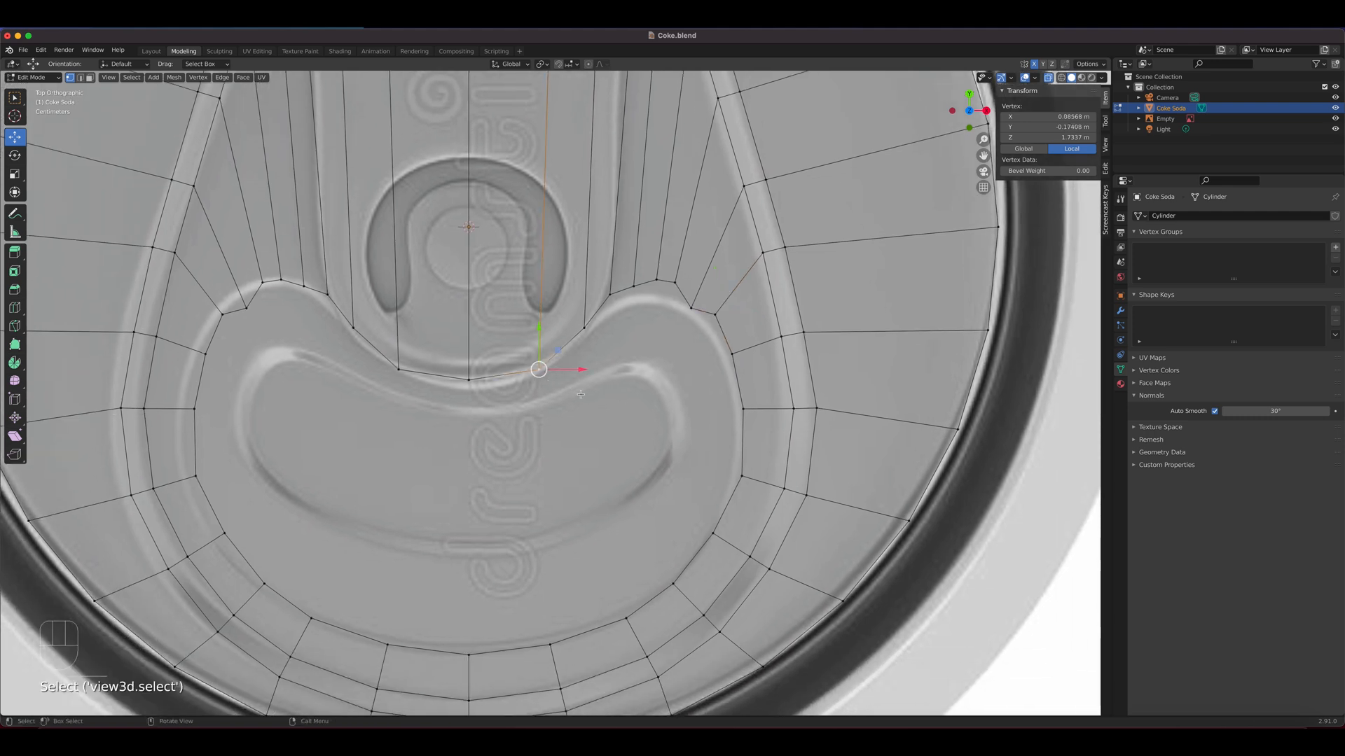
{"action": "key", "text": "g"}
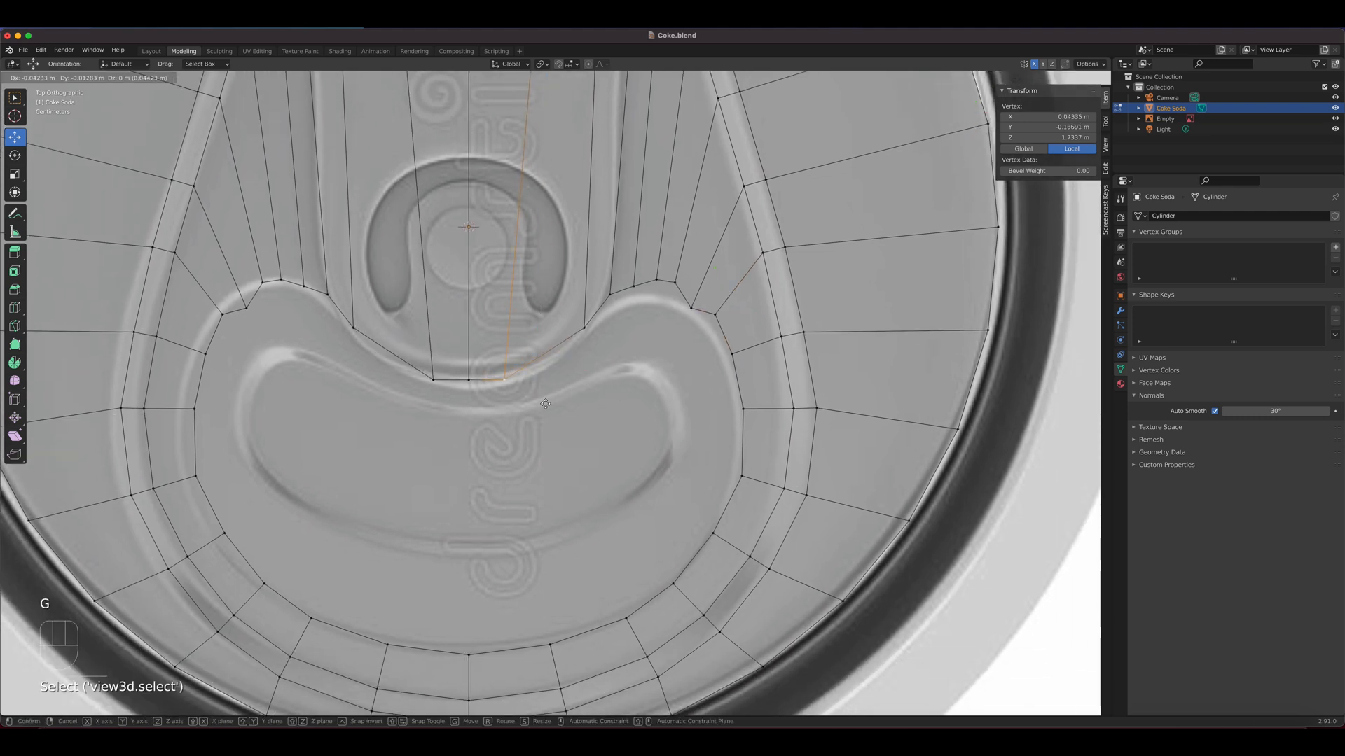
{"action": "left_click", "coordinate": [545, 404]}
{"action": "left_click", "coordinate": [575, 337]}
{"action": "key", "text": "g"}
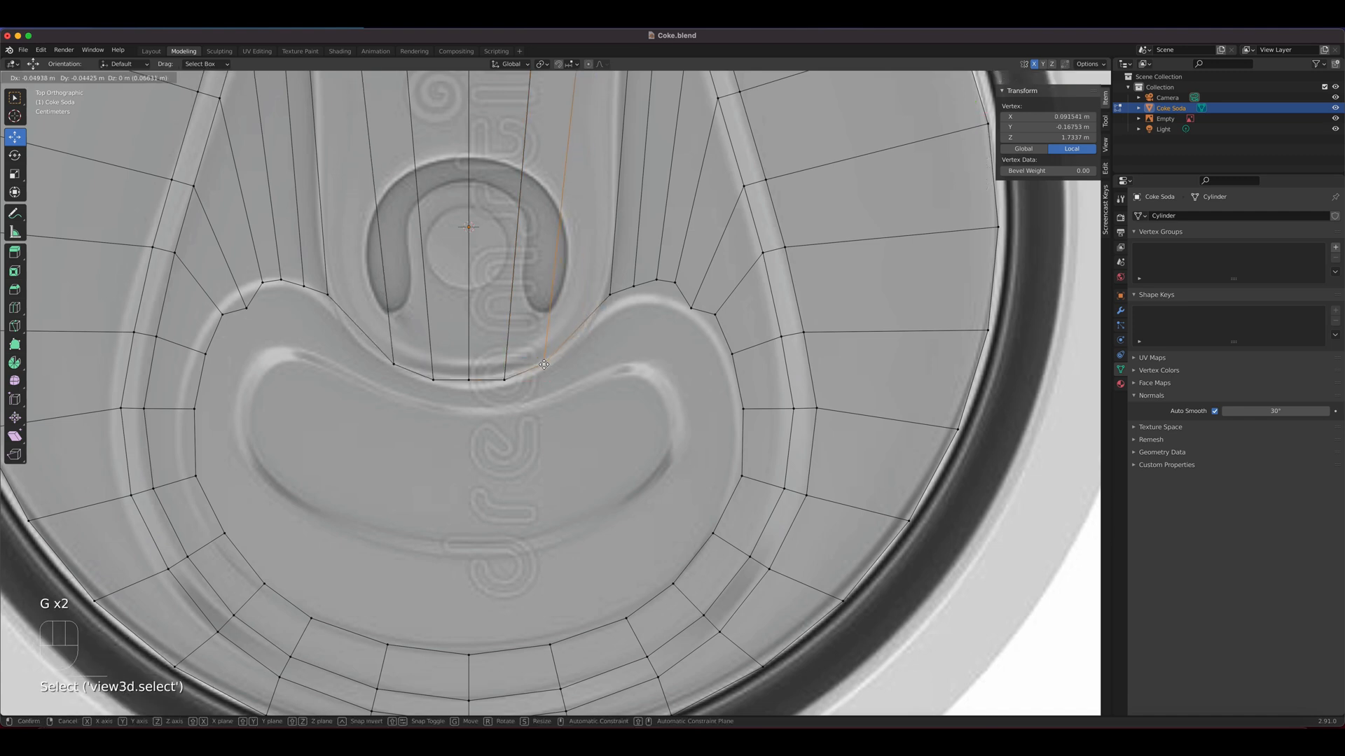
{"action": "left_click", "coordinate": [544, 364]}
Move the next two loop vertices down and inward along the slope between the central dip and the shoulder
{"action": "left_click", "coordinate": [611, 292]}
{"action": "key", "text": "g"}
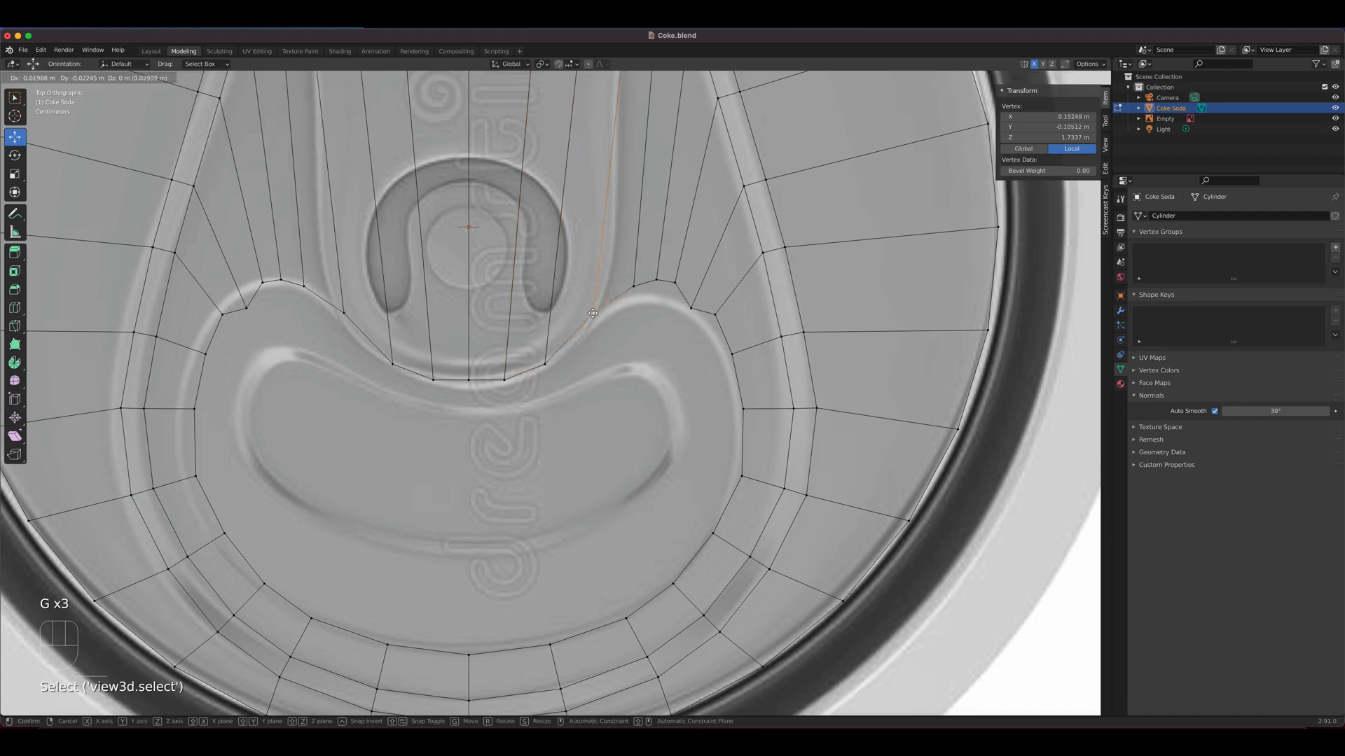
{"action": "left_click", "coordinate": [628, 297]}
{"action": "left_click", "coordinate": [633, 288]}
{"action": "key", "text": "g"}
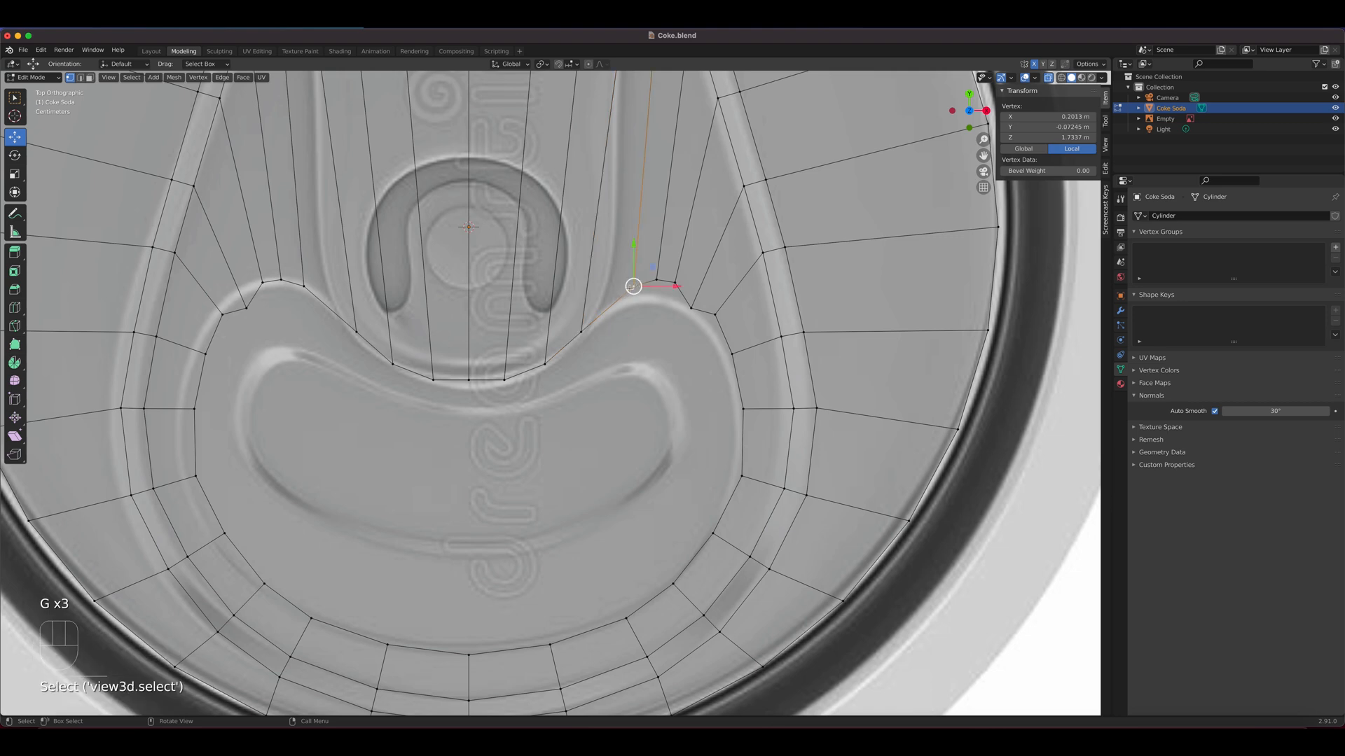
{"action": "left_click", "coordinate": [635, 291]}
Align the two vertices at the crest of the shoulder with the mouth opening's outer contour
{"action": "left_click", "coordinate": [657, 279]}
{"action": "key", "text": "g"}
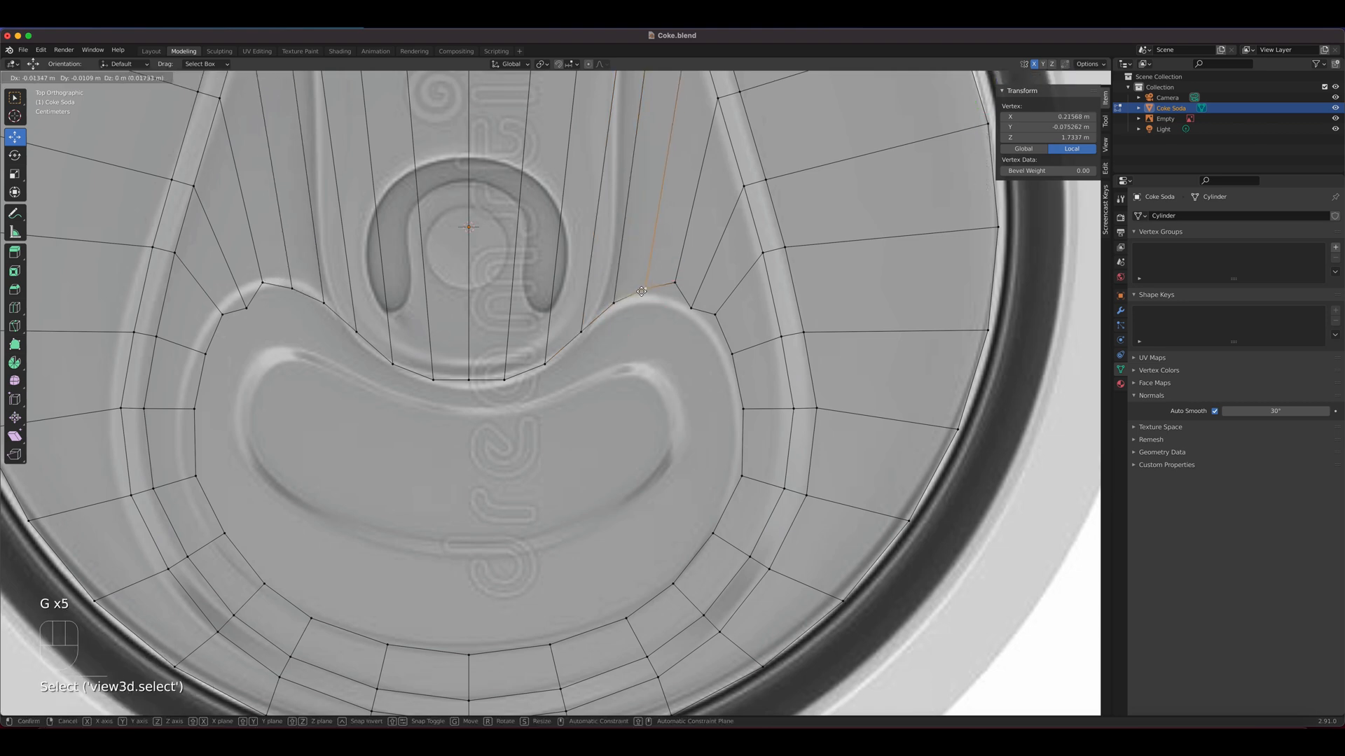
{"action": "left_click", "coordinate": [642, 294]}
{"action": "left_click", "coordinate": [680, 289]}
{"action": "key", "text": "g"}
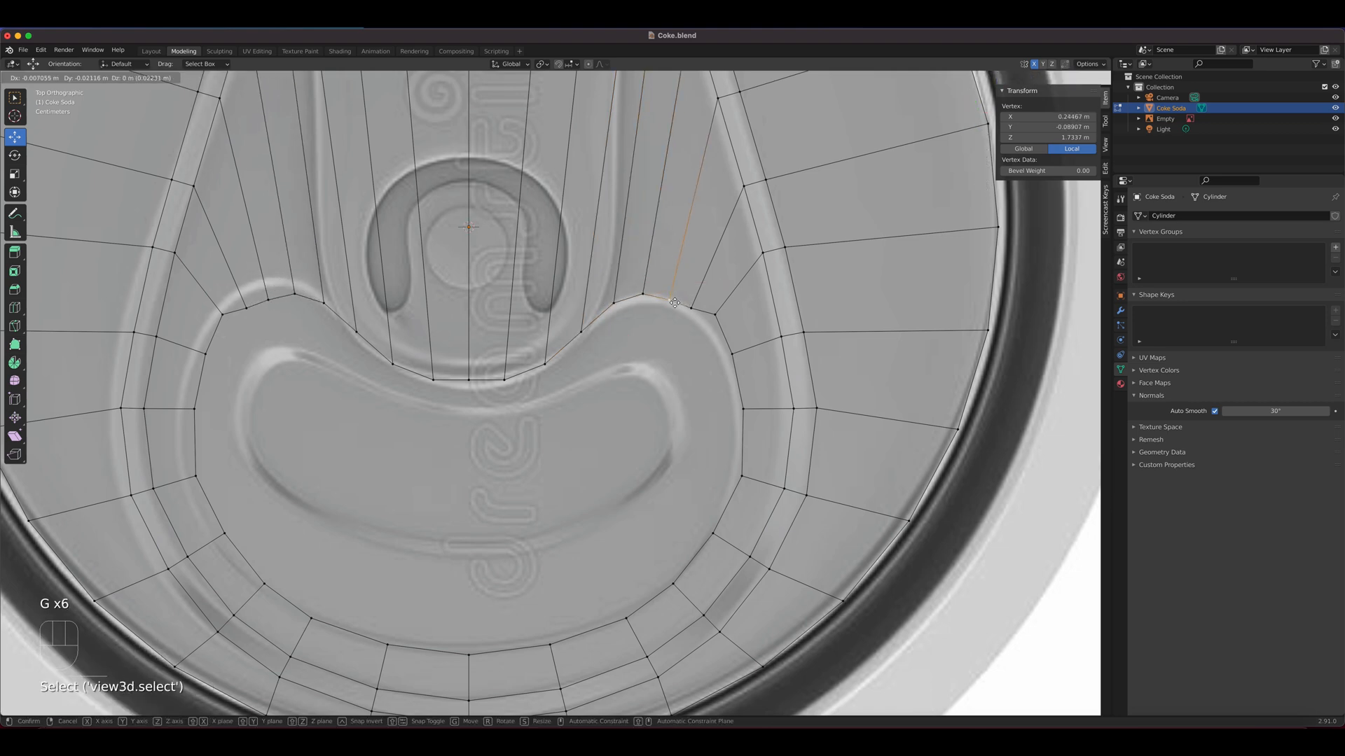
{"action": "left_click", "coordinate": [674, 306]}
Nudge the three vertices on the outer side of the loop slightly downward along the mouth opening's contour
{"action": "left_click", "coordinate": [744, 474]}
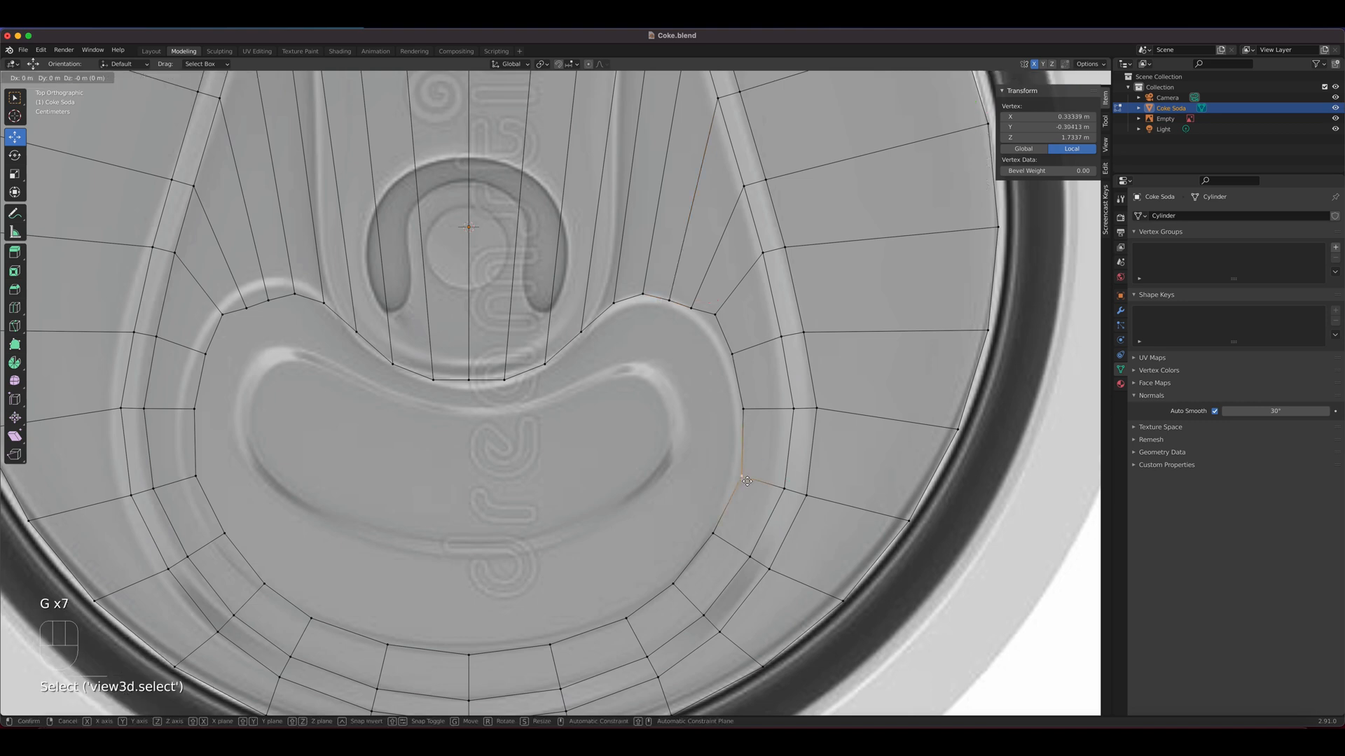
{"action": "key", "text": "g"}
{"action": "left_click", "coordinate": [736, 482]}
{"action": "left_click", "coordinate": [743, 409]}
{"action": "key", "text": "g"}
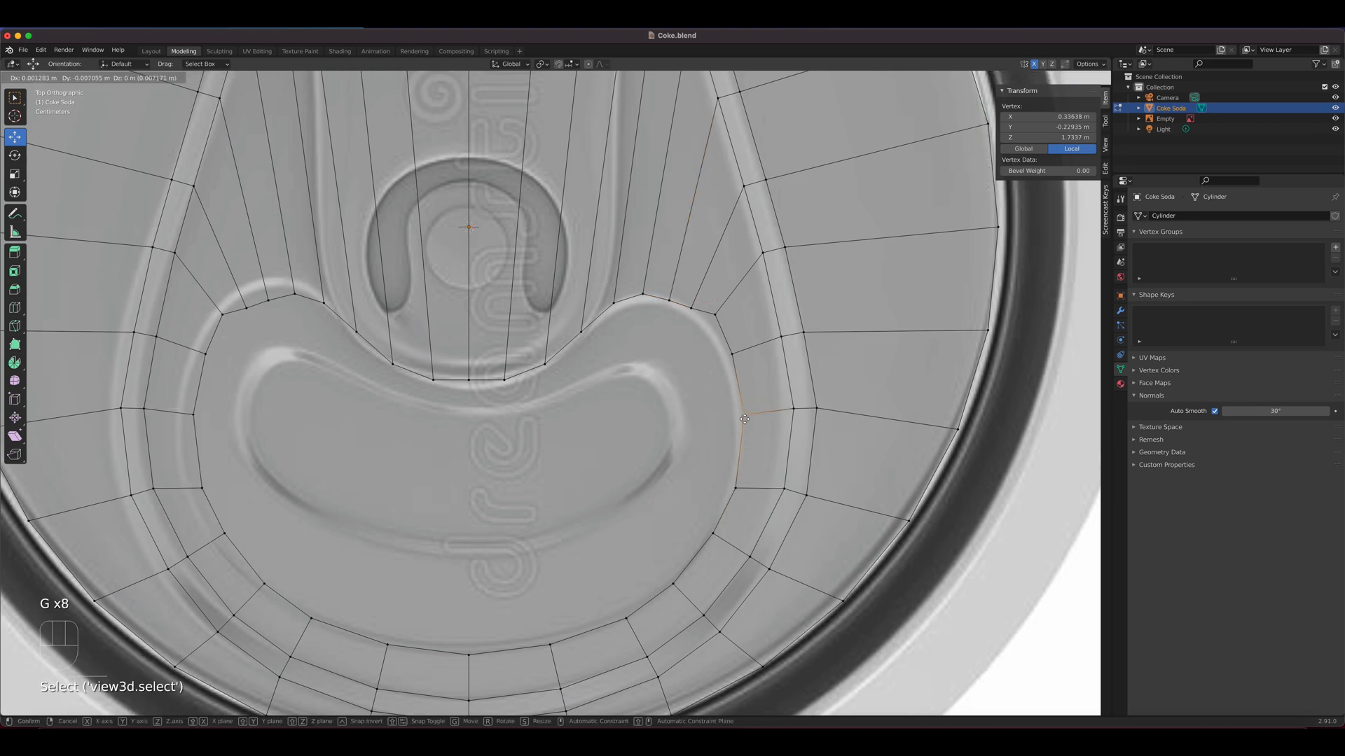
{"action": "left_click", "coordinate": [743, 405]}
{"action": "key", "text": "g"}
{"action": "left_click", "coordinate": [732, 364]}
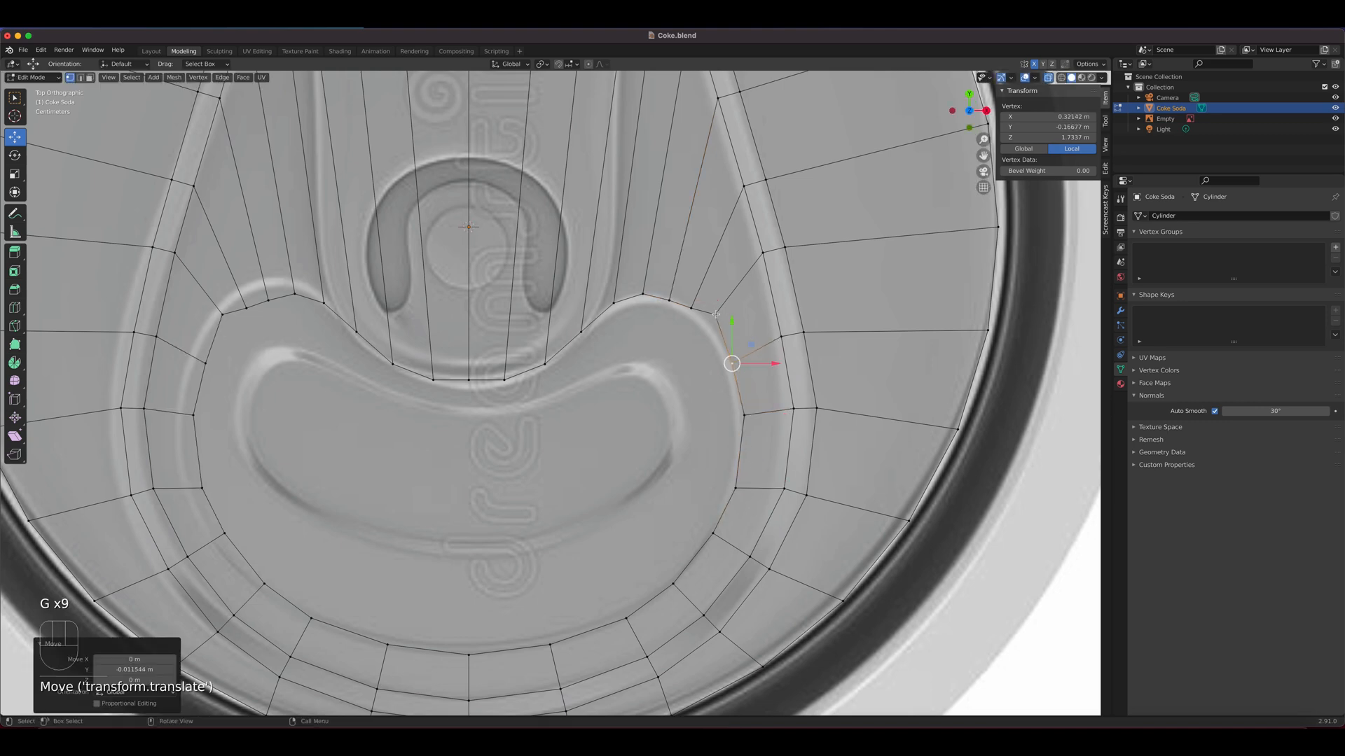
Redistribute the three vertices around the outer shoulder curve to round the loop along the mouth opening's contour
{"action": "left_click", "coordinate": [715, 314]}
{"action": "key", "text": "g"}
{"action": "left_click", "coordinate": [717, 334]}
{"action": "left_click", "coordinate": [692, 309]}
{"action": "key", "text": "g"}
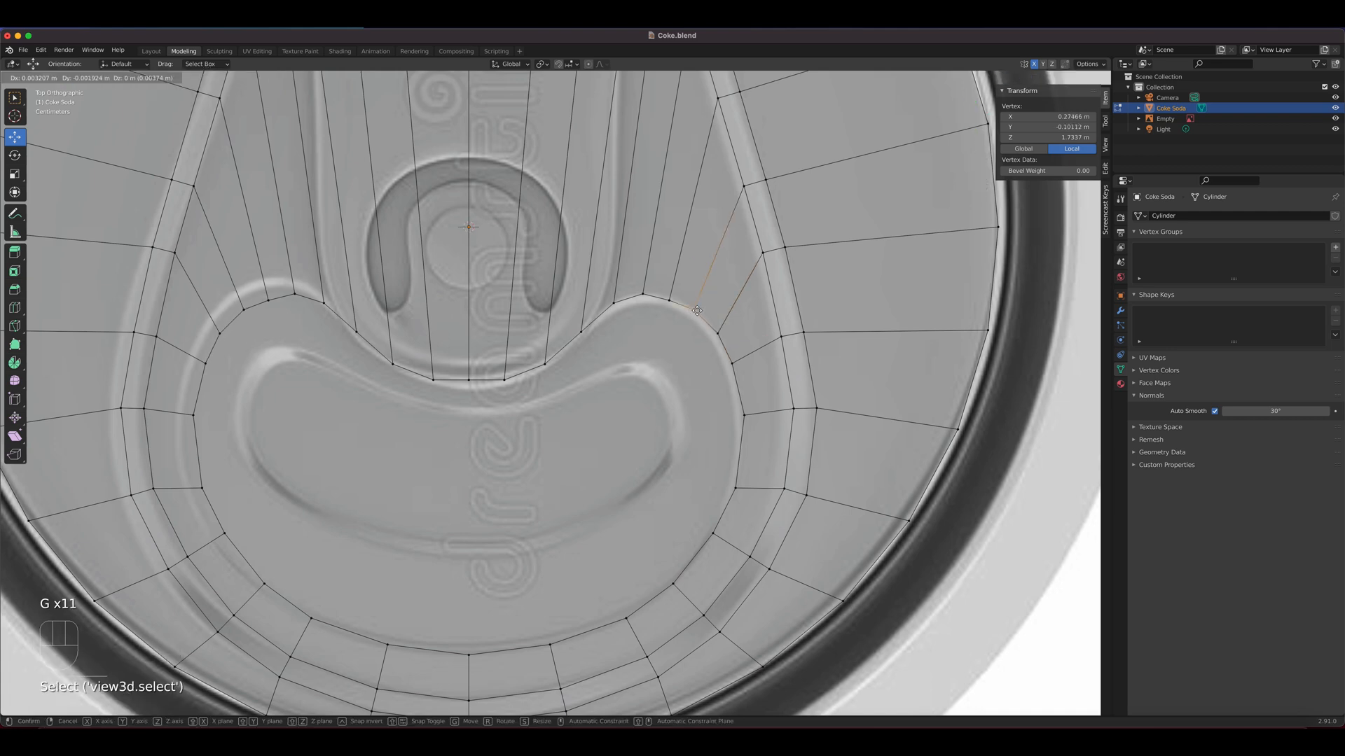
{"action": "left_click", "coordinate": [699, 313]}
{"action": "left_click", "coordinate": [671, 300]}
{"action": "key", "text": "g"}
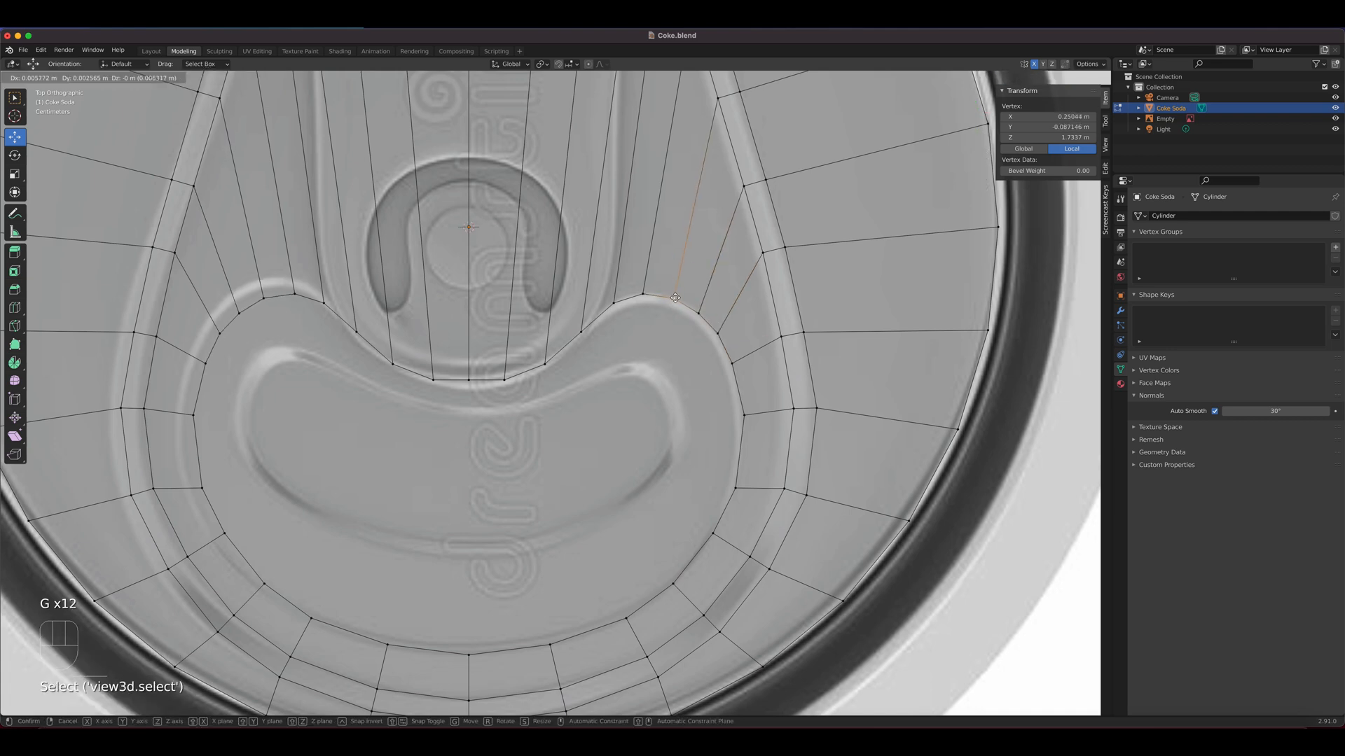
{"action": "left_click", "coordinate": [675, 298]}
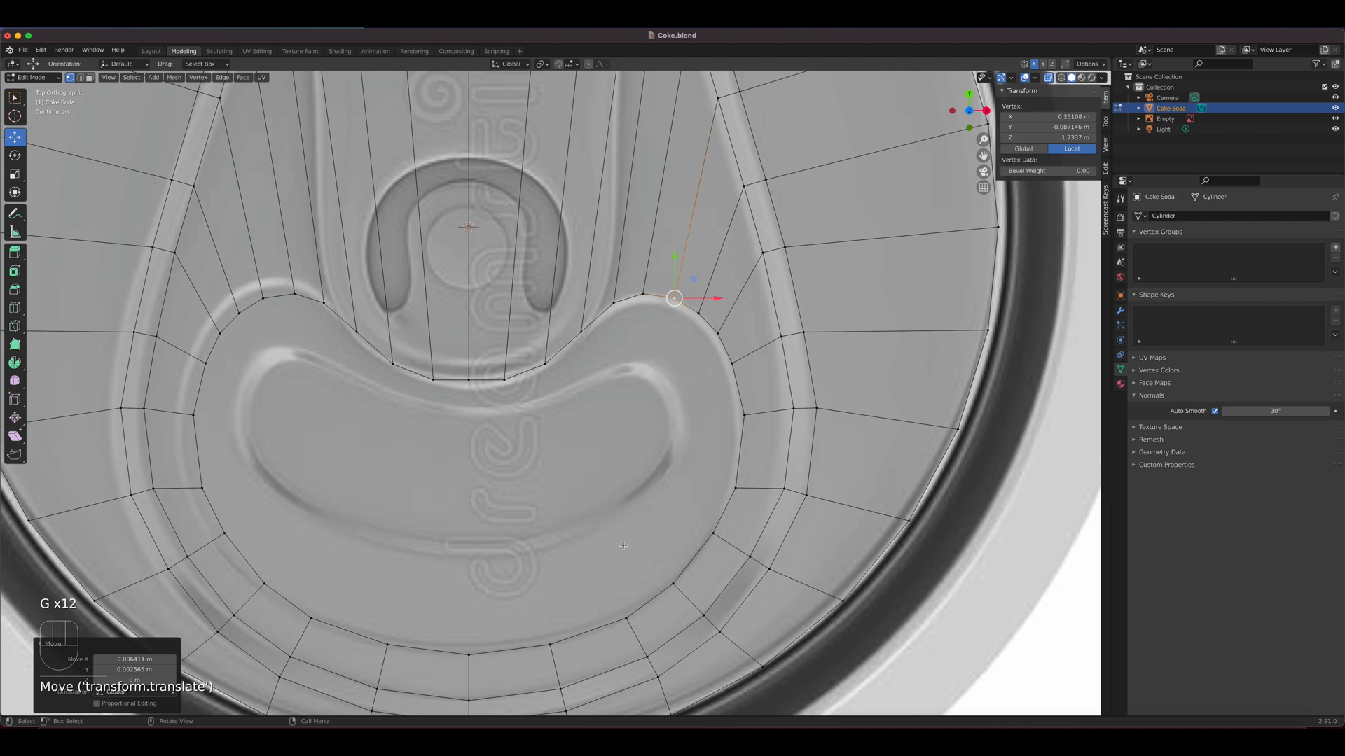
In face select mode, select the mouth-shaped face and inset it by about 0.011 m
{"action": "key", "text": "3"}
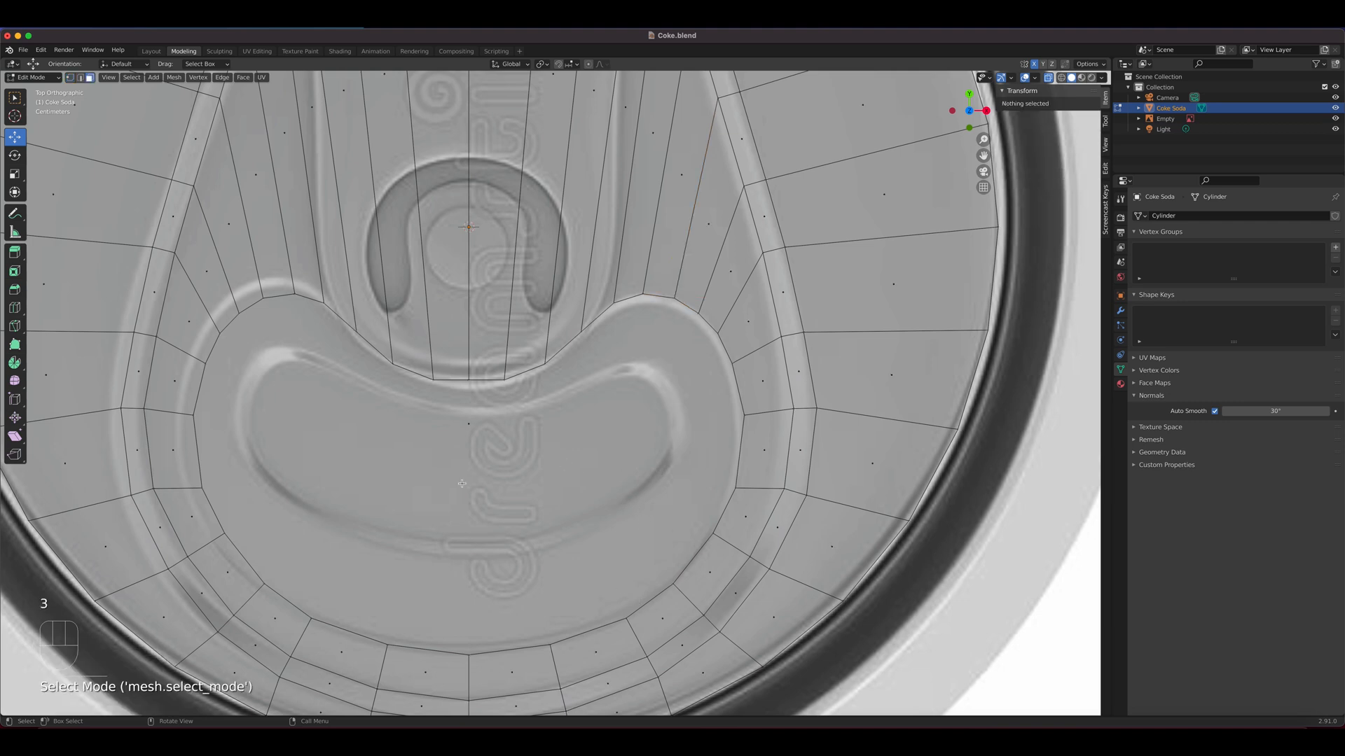
{"action": "left_click", "coordinate": [470, 423]}
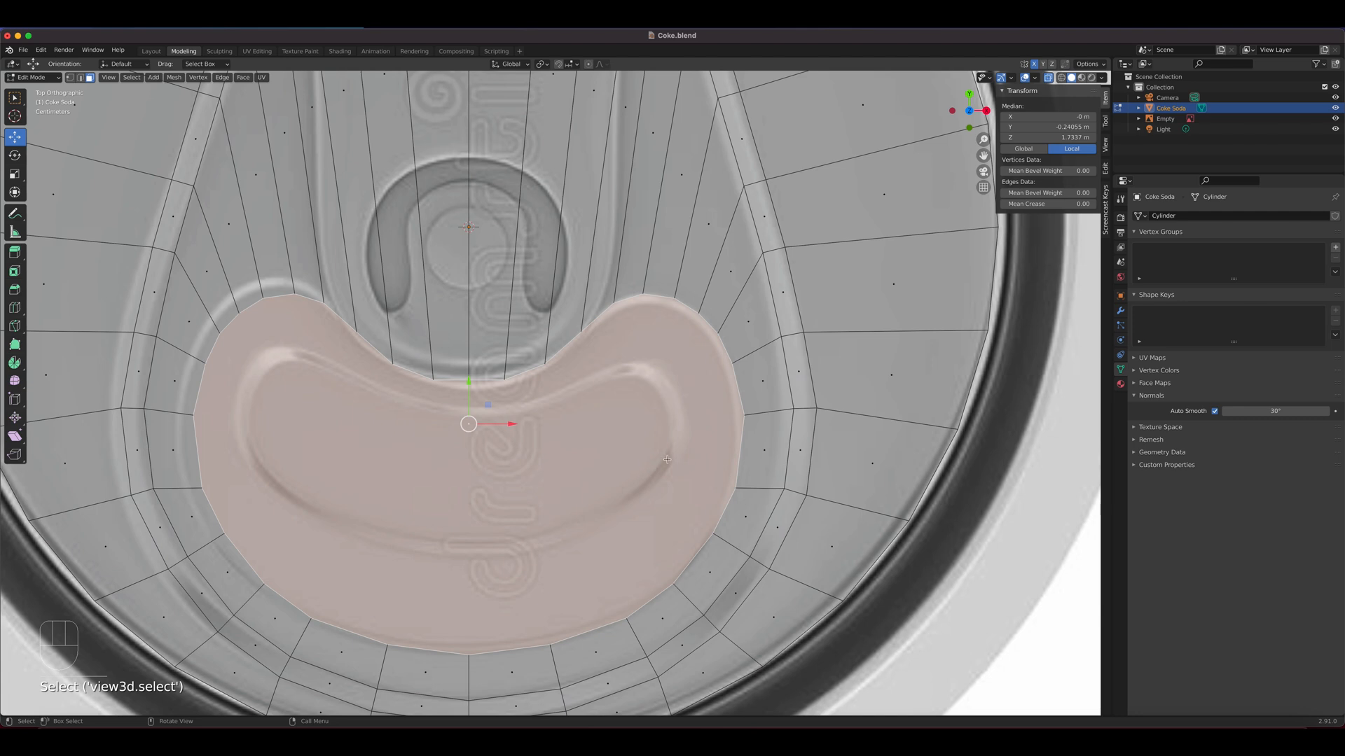
{"action": "key", "text": "i"}
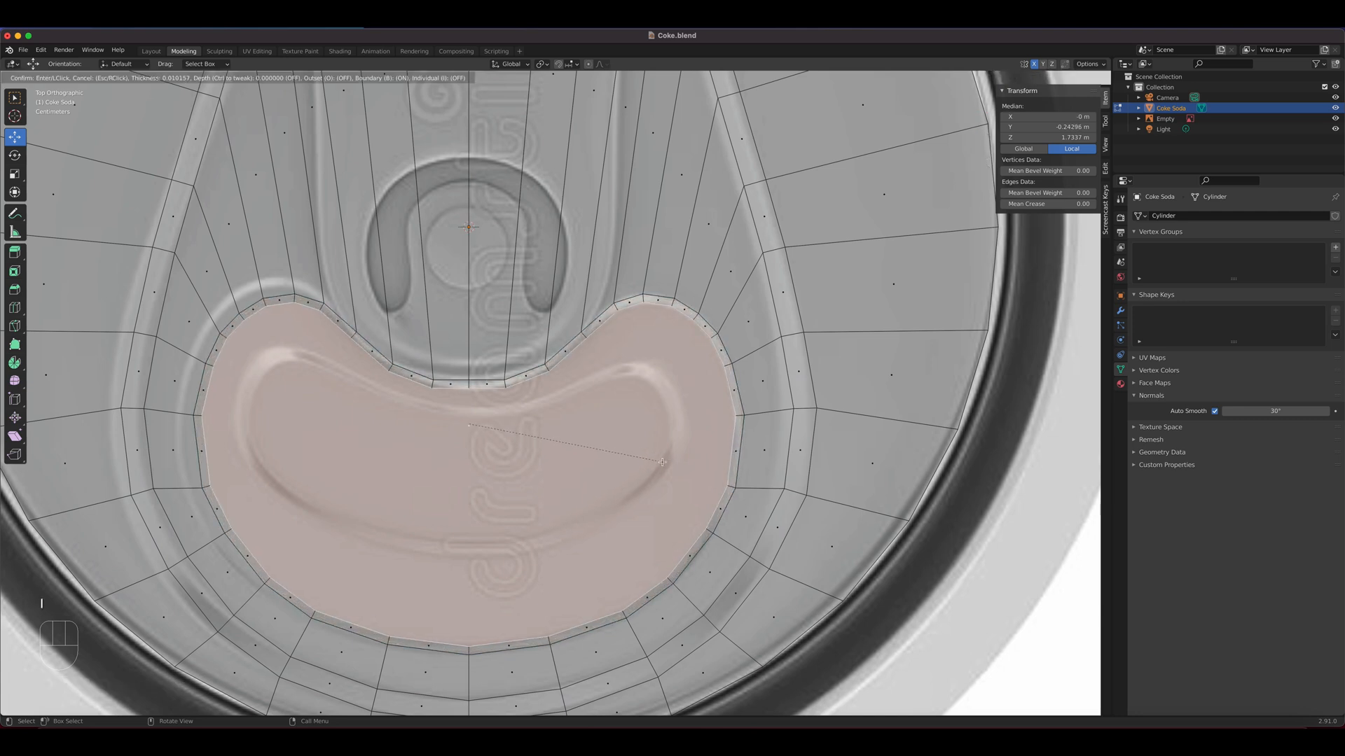
{"action": "left_click", "coordinate": [660, 462]}
Lower the inset mouth face about 0.006 m along Z and view the recess from the front
{"action": "middle_click_drag", "start_coordinate": [657, 469], "coordinate": [494, 374]}
{"action": "key", "text": "g"}
{"action": "key", "text": "z"}
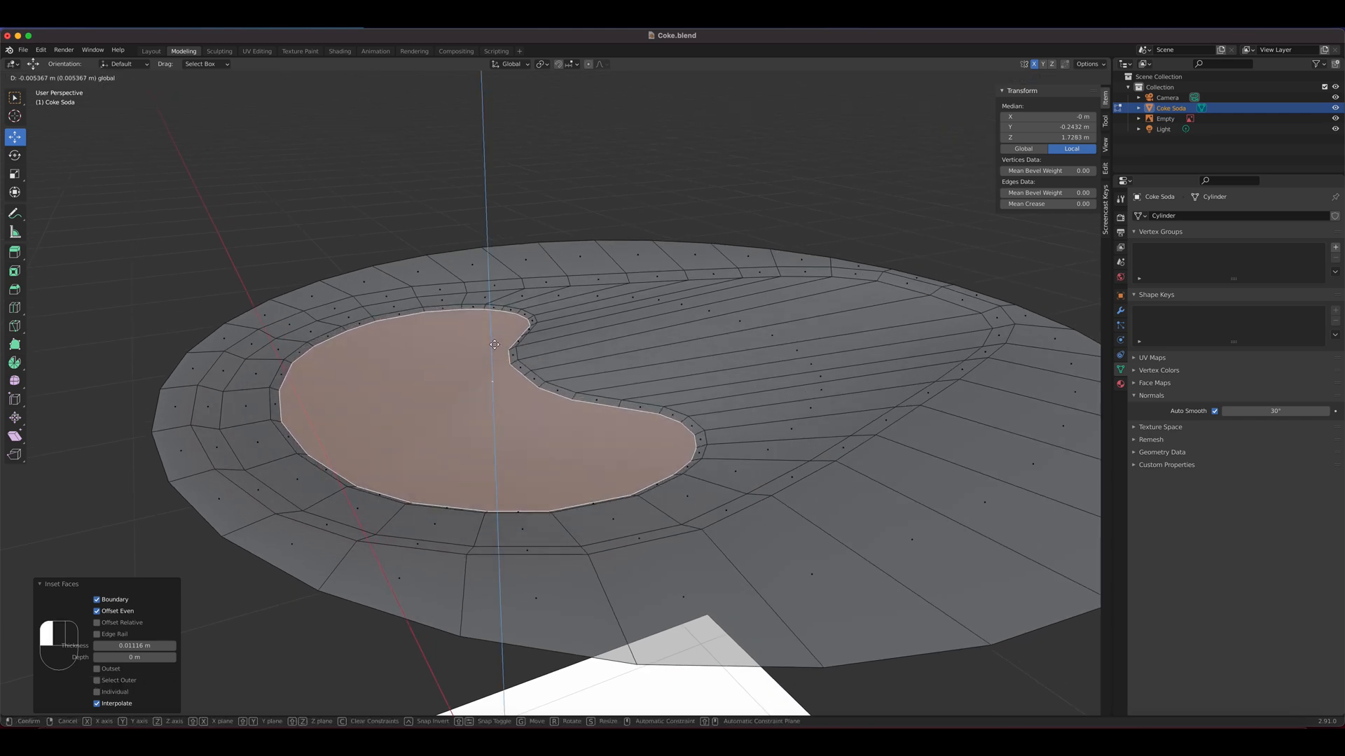
{"action": "left_click_drag", "start_coordinate": [494, 345], "coordinate": [494, 346]}
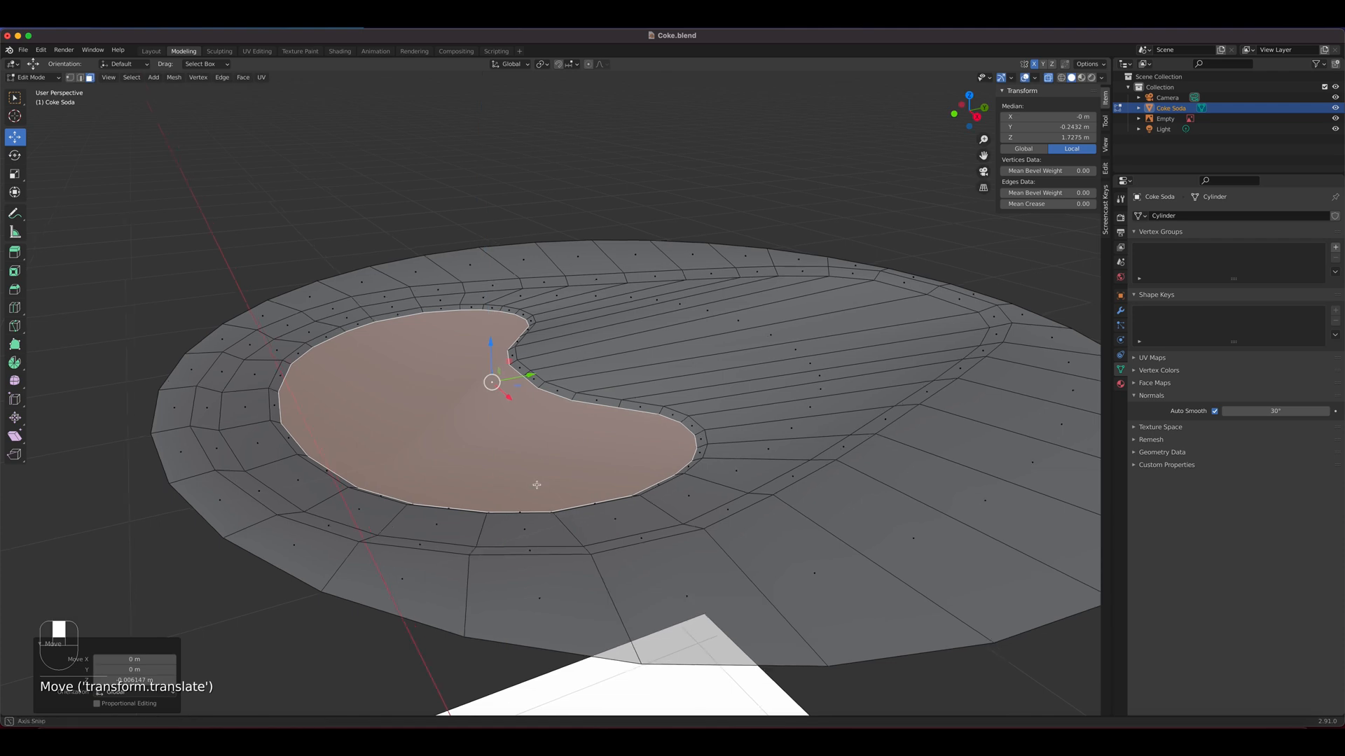
{"action": "middle_click_drag", "start_coordinate": [537, 483], "coordinate": [603, 481]}
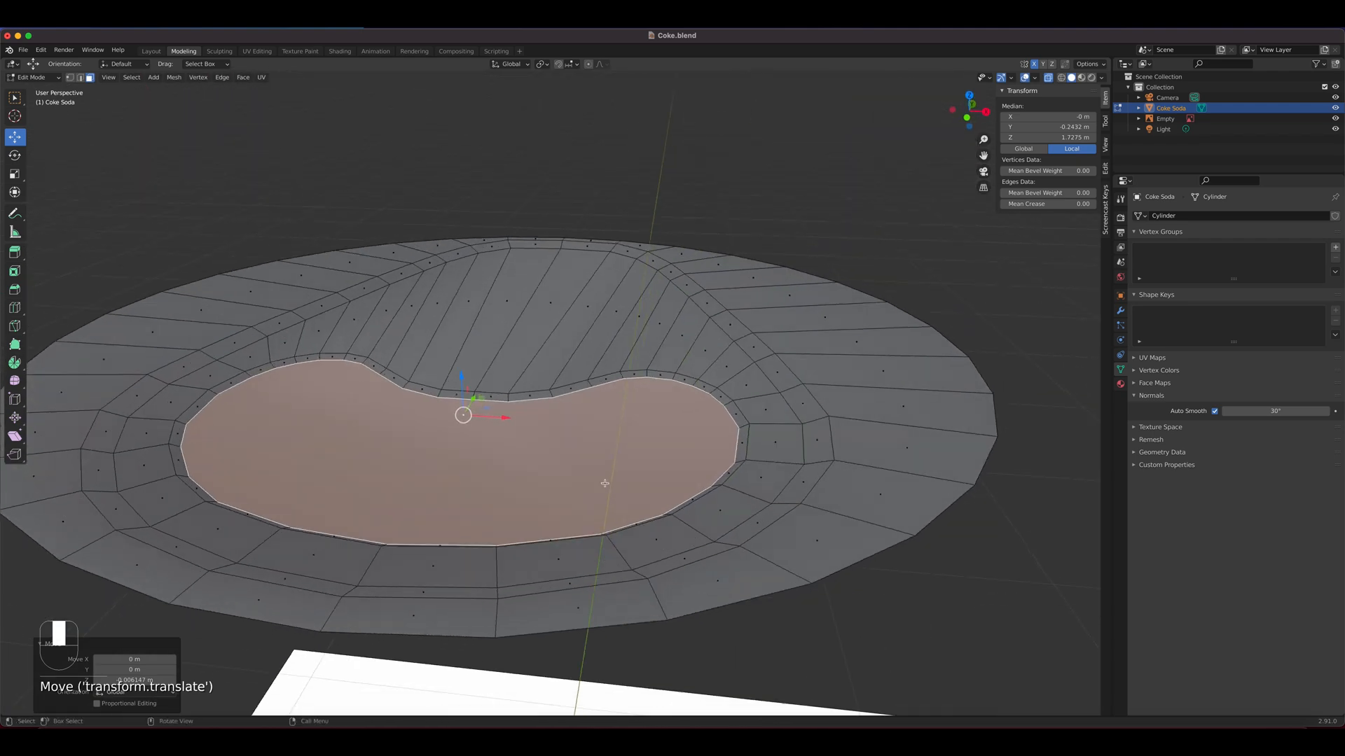
In top view, inset the lowered mouth face by about 0.024 m and switch to vertex select mode
{"action": "key", "text": "KP_7"}
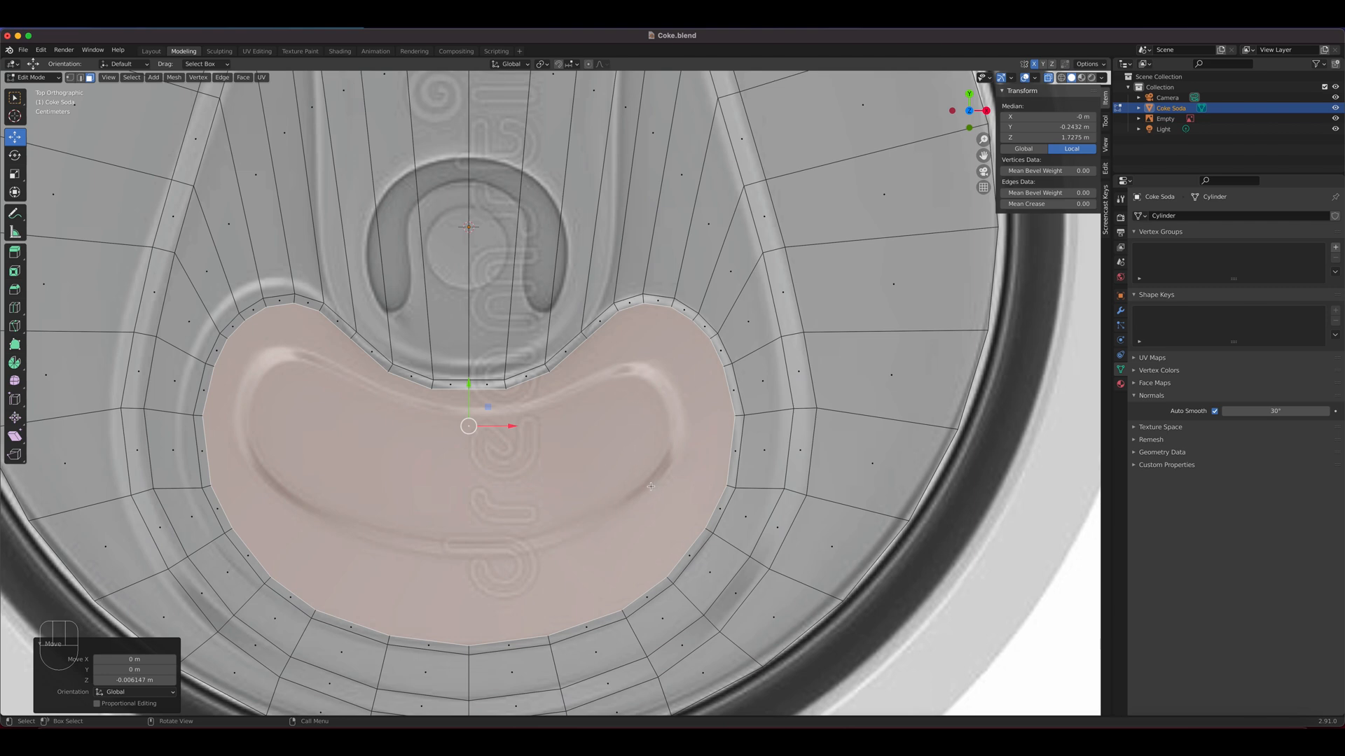
{"action": "key", "text": "i"}
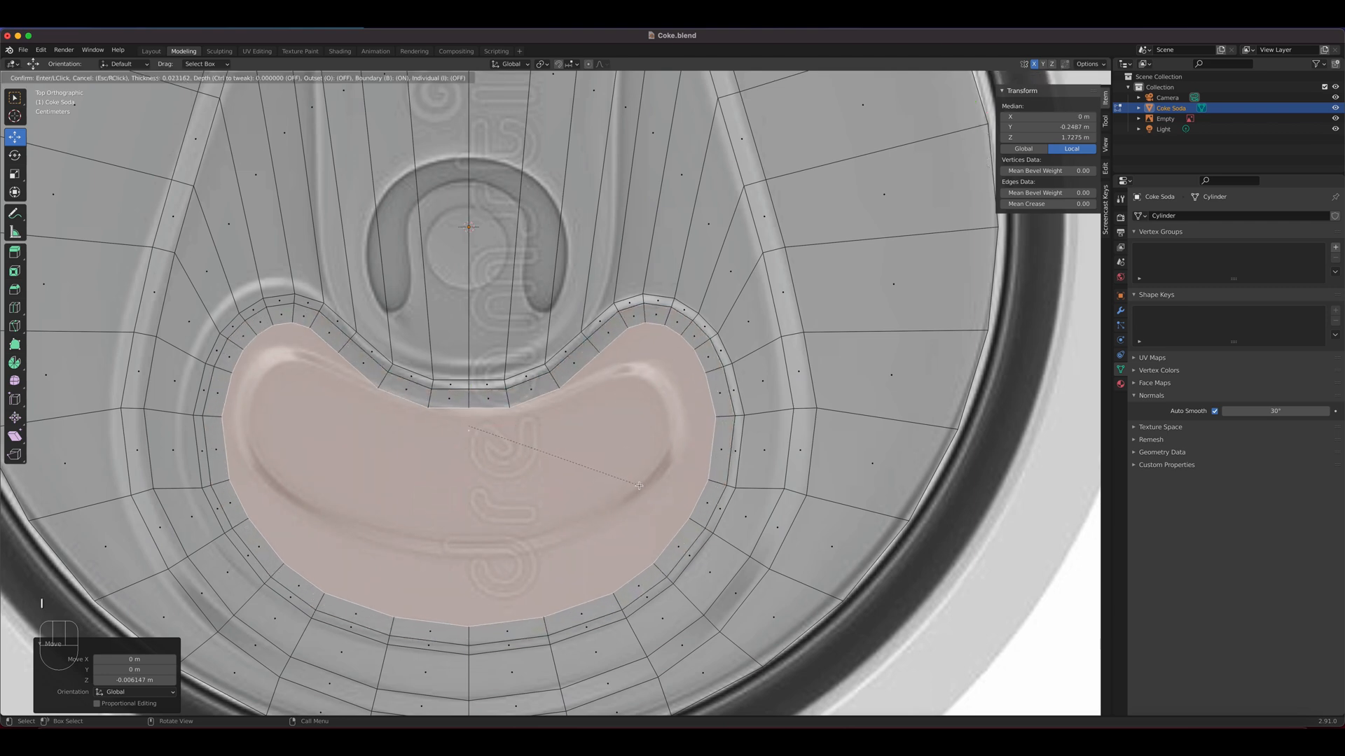
{"action": "left_click", "coordinate": [639, 485]}
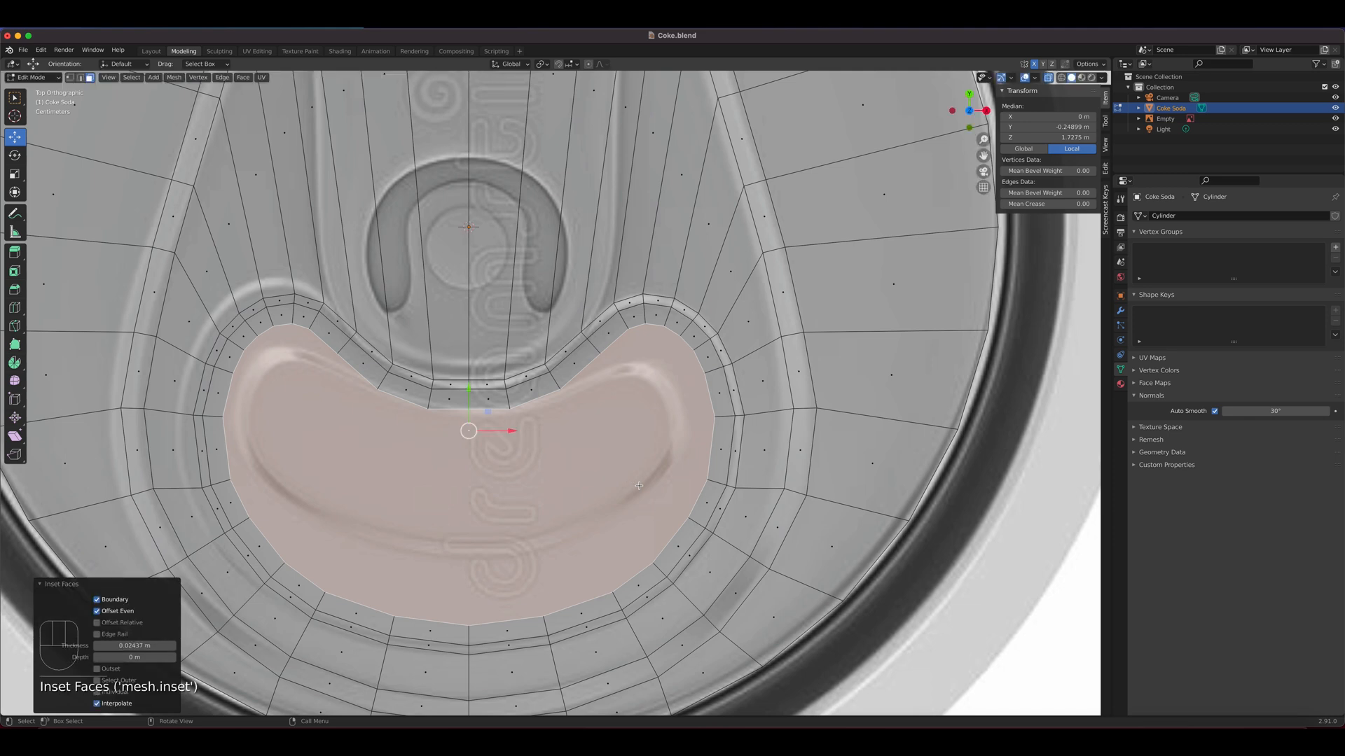
{"action": "key", "text": "1"}
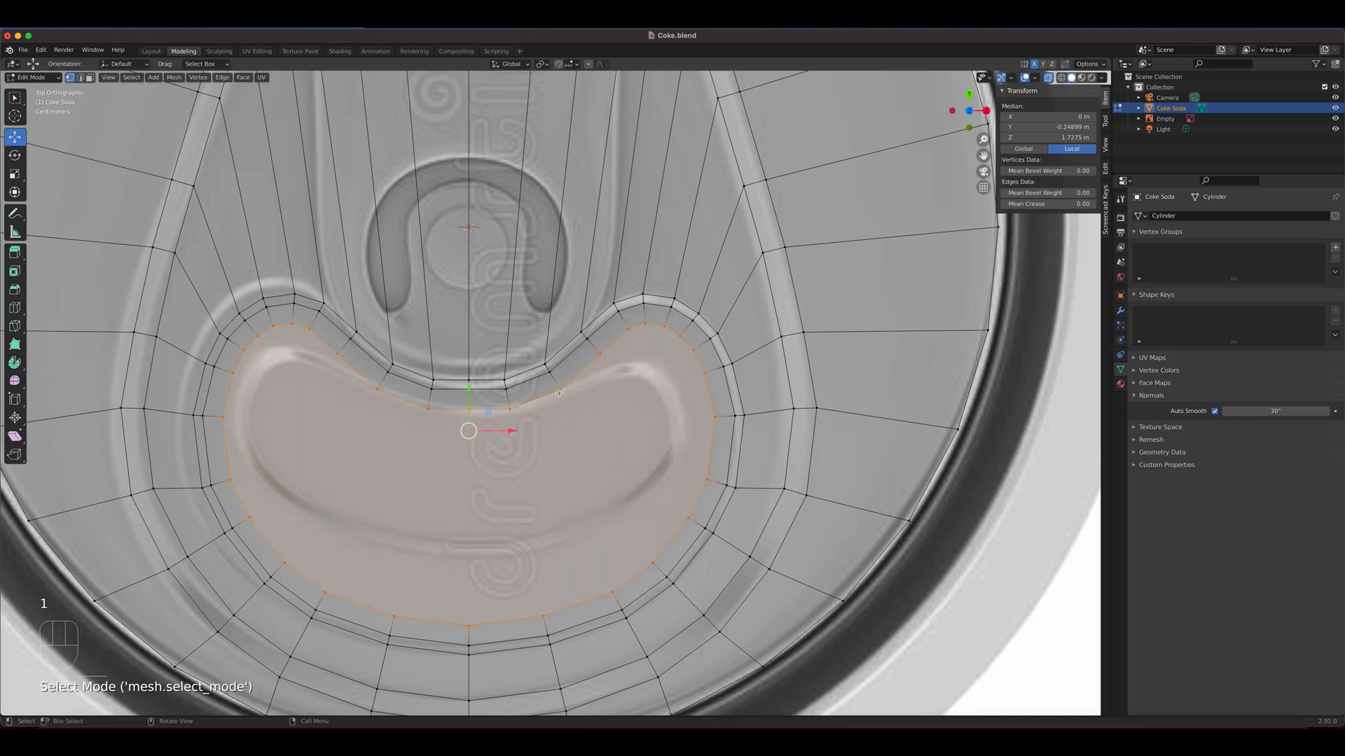
Move the two inset-loop vertices where the concave upper edge meets the +X lobe onto the reference's inner mouth outline
{"action": "left_click", "coordinate": [592, 361]}
{"action": "key", "text": "g"}
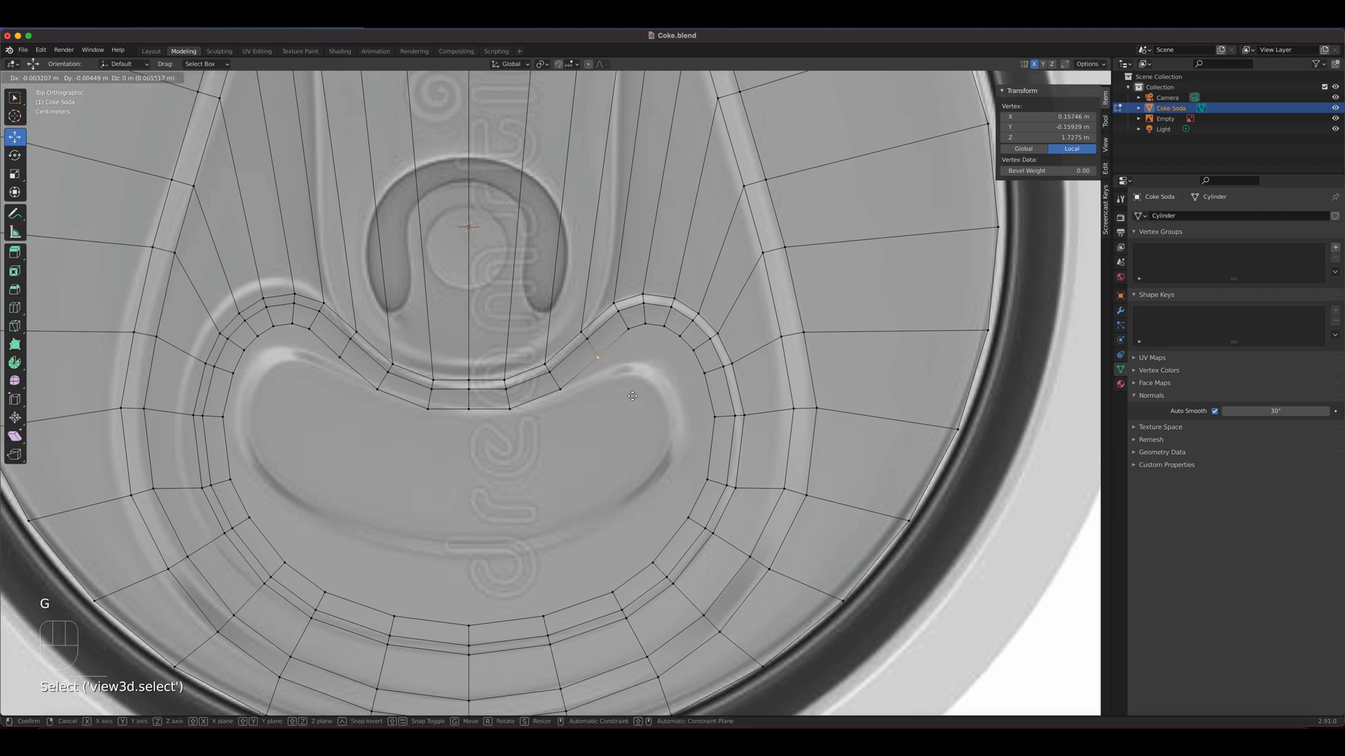
{"action": "left_click", "coordinate": [628, 409]}
{"action": "left_click", "coordinate": [628, 329]}
{"action": "key", "text": "g"}
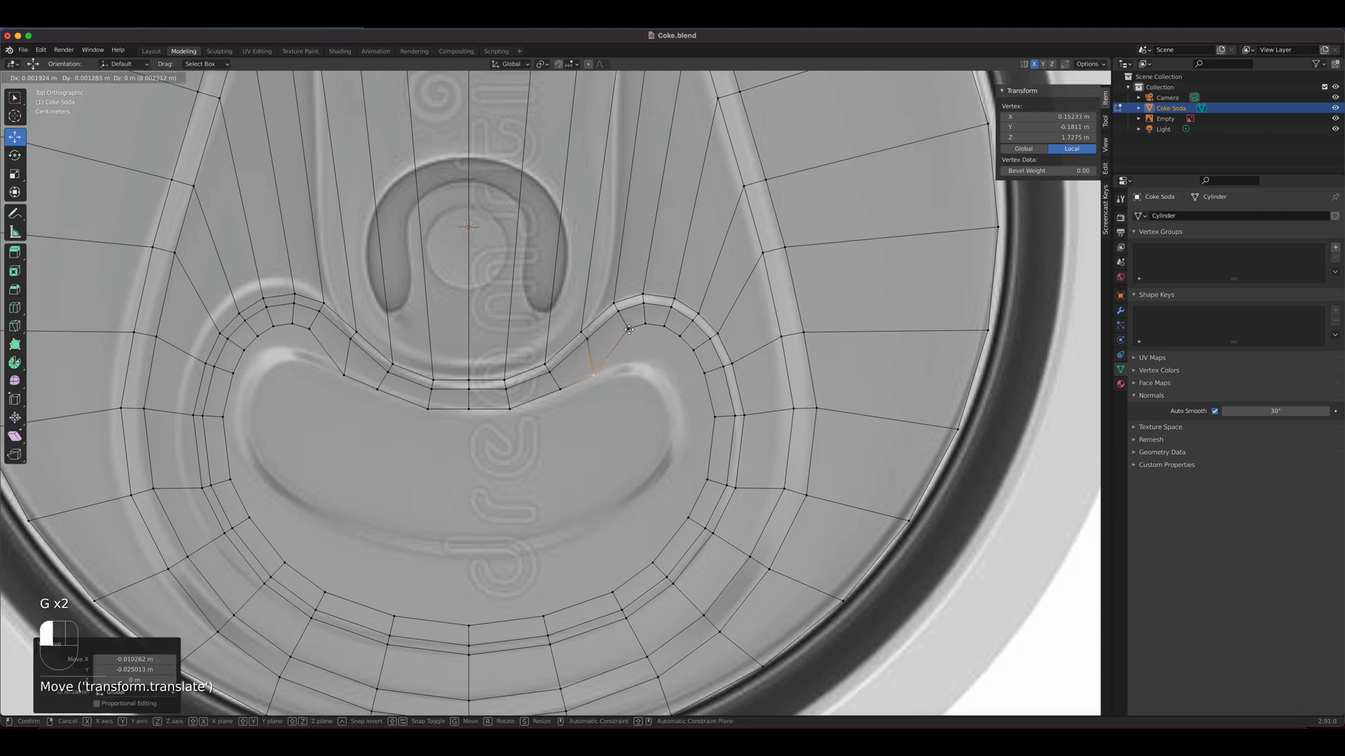
{"action": "left_click", "coordinate": [629, 329]}
{"action": "left_click", "coordinate": [630, 330]}
{"action": "key", "text": "g"}
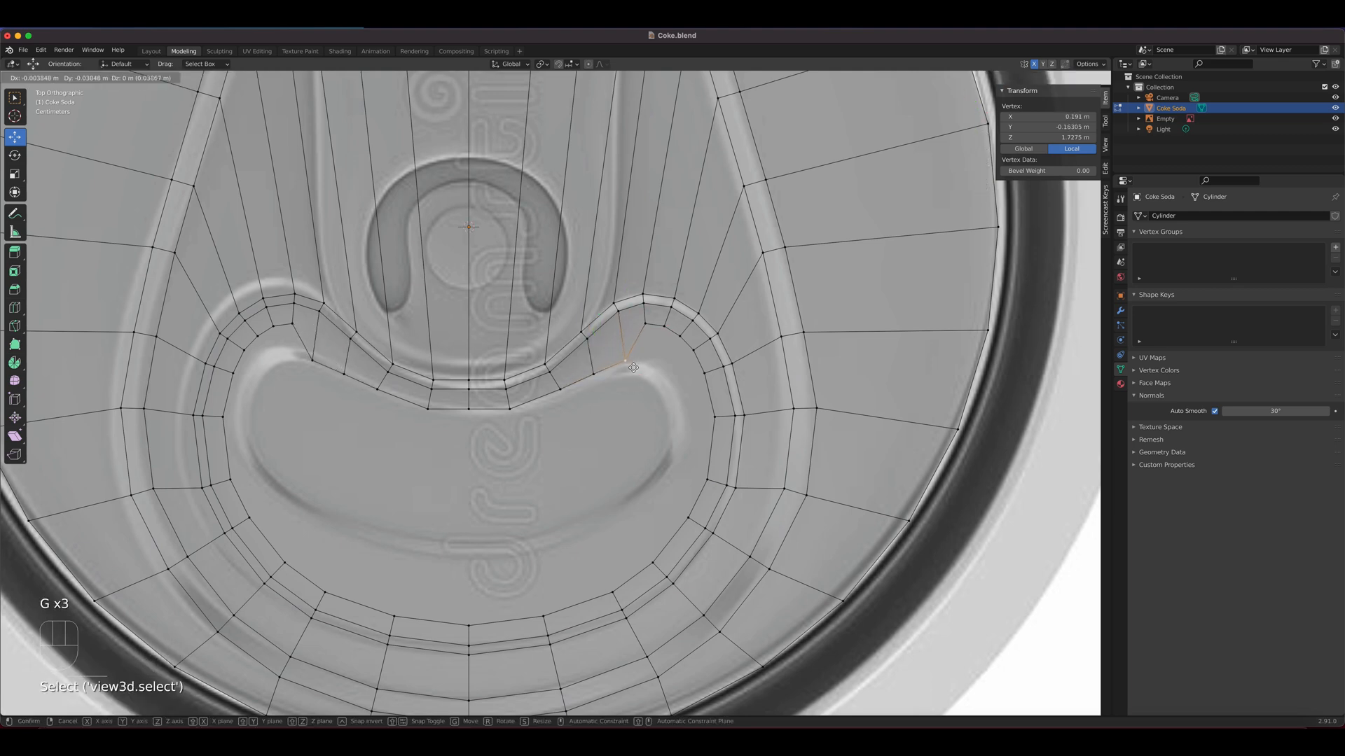
{"action": "left_click", "coordinate": [634, 372]}
Pull the three vertices around the top of the +X lobe inward to follow the reference's rounded corner
{"action": "left_click", "coordinate": [643, 324]}
{"action": "key", "text": "g"}
{"action": "left_click", "coordinate": [648, 372]}
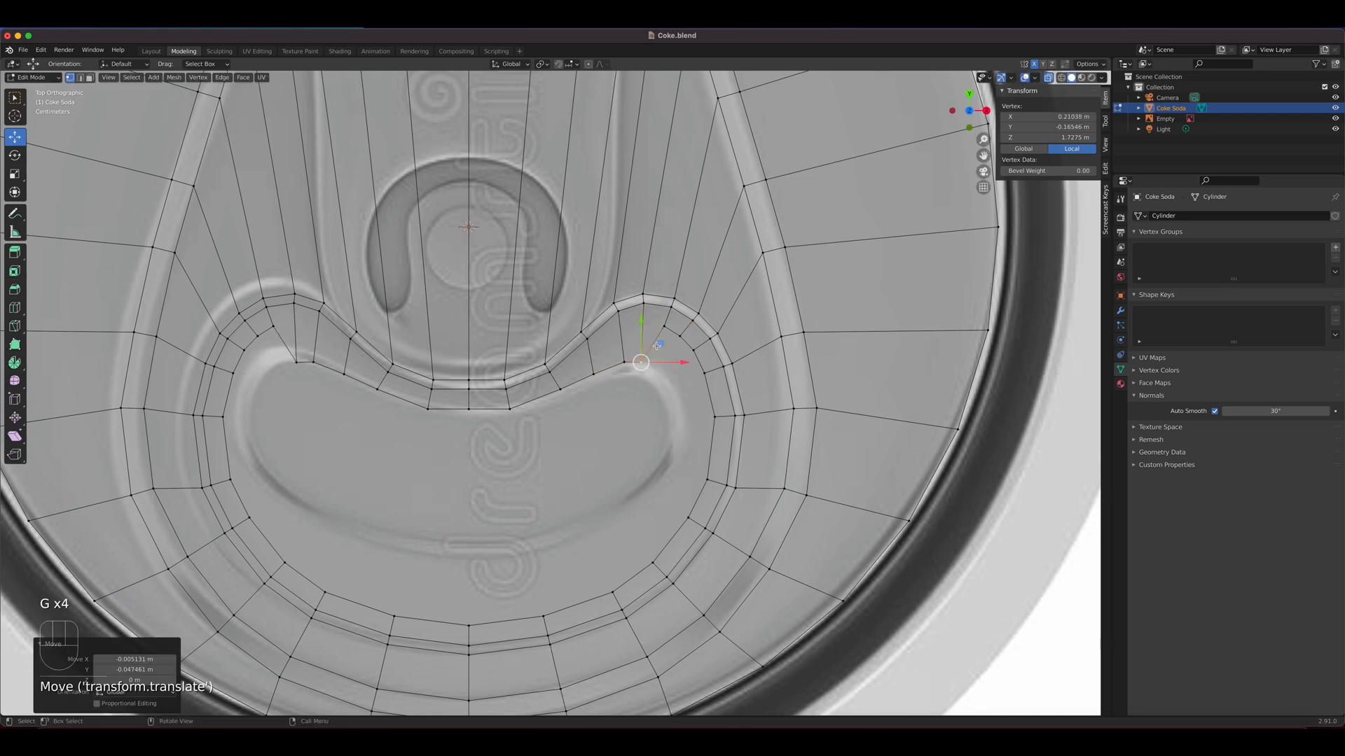
{"action": "left_click", "coordinate": [664, 325]}
{"action": "key", "text": "g"}
{"action": "left_click", "coordinate": [646, 389]}
{"action": "left_click", "coordinate": [673, 339]}
{"action": "key", "text": "g"}
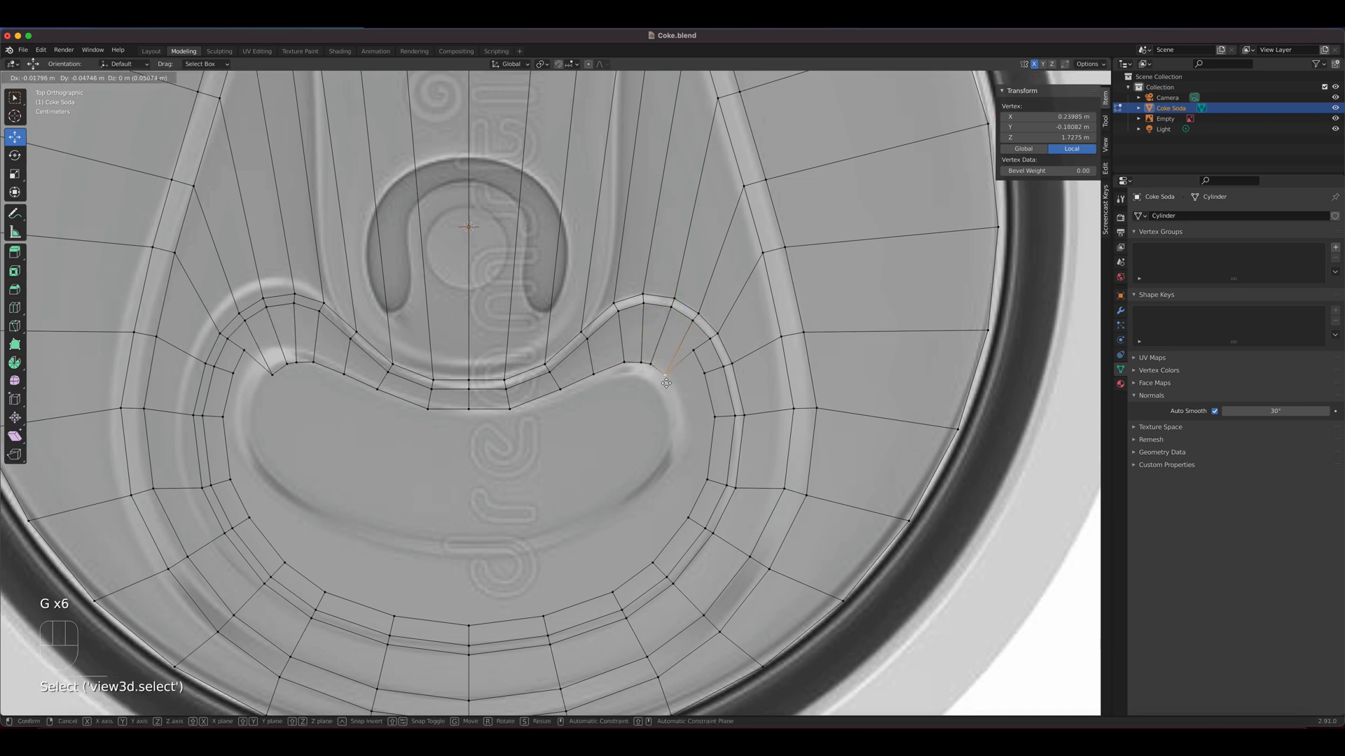
{"action": "left_click", "coordinate": [664, 381]}
Move the three vertices down the outer side of the +X lobe inward onto the reference's inner mouth contour
{"action": "left_click", "coordinate": [690, 355]}
{"action": "key", "text": "g"}
{"action": "left_click", "coordinate": [666, 397]}
{"action": "left_click", "coordinate": [700, 383]}
{"action": "key", "text": "g"}
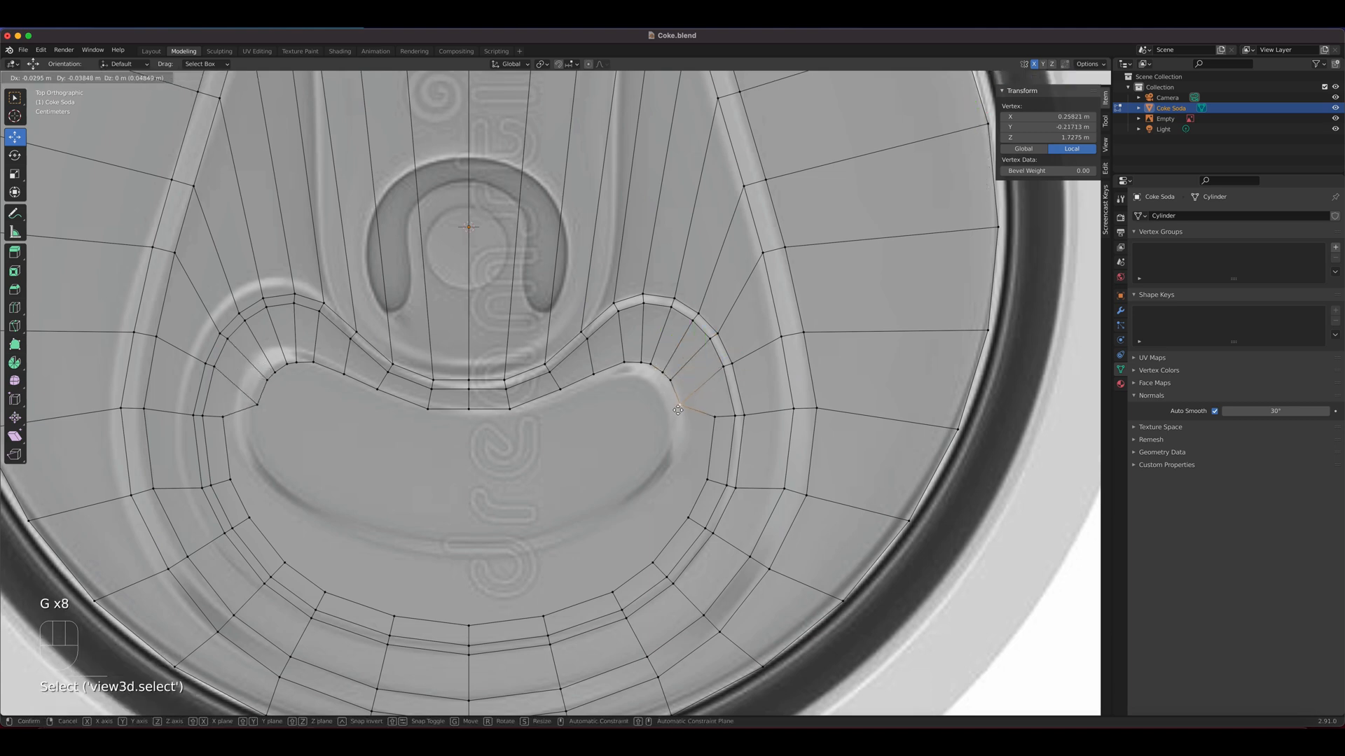
{"action": "left_click", "coordinate": [679, 397]}
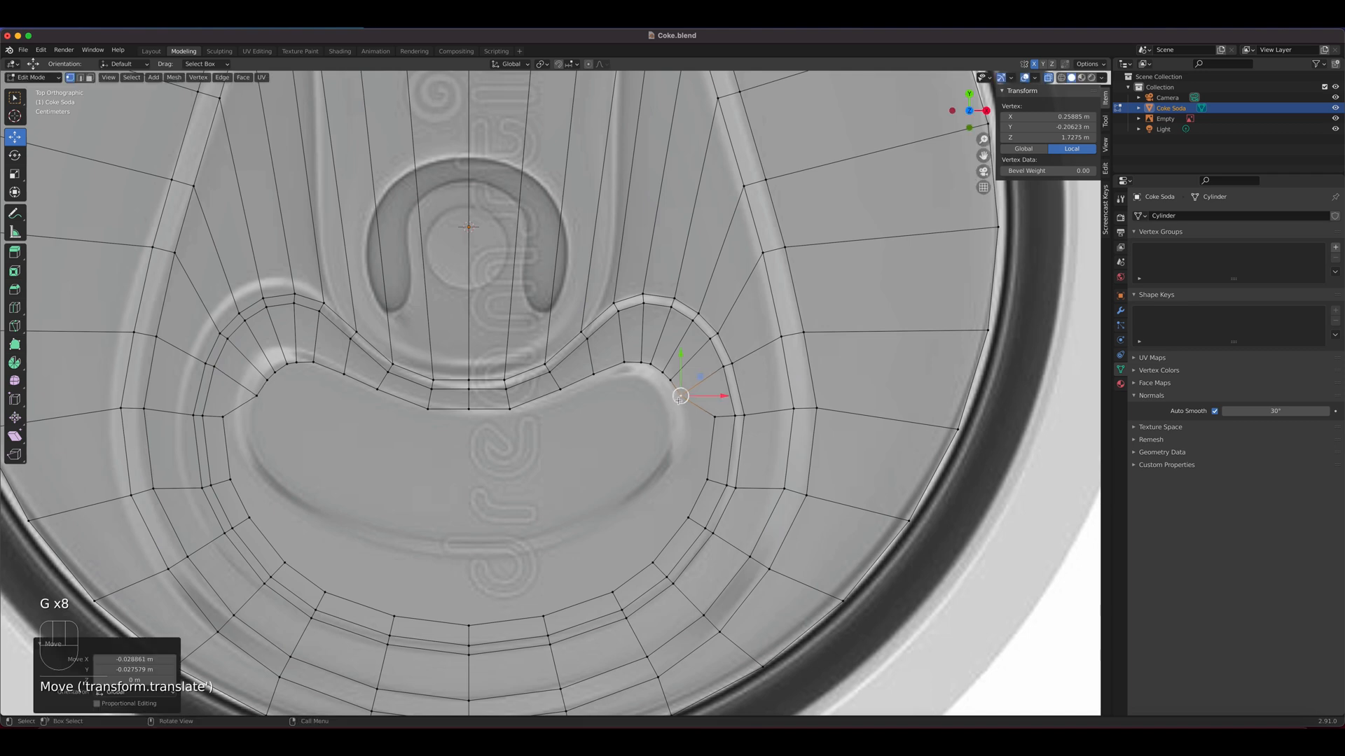
{"action": "left_click", "coordinate": [715, 418]}
{"action": "key", "text": "g"}
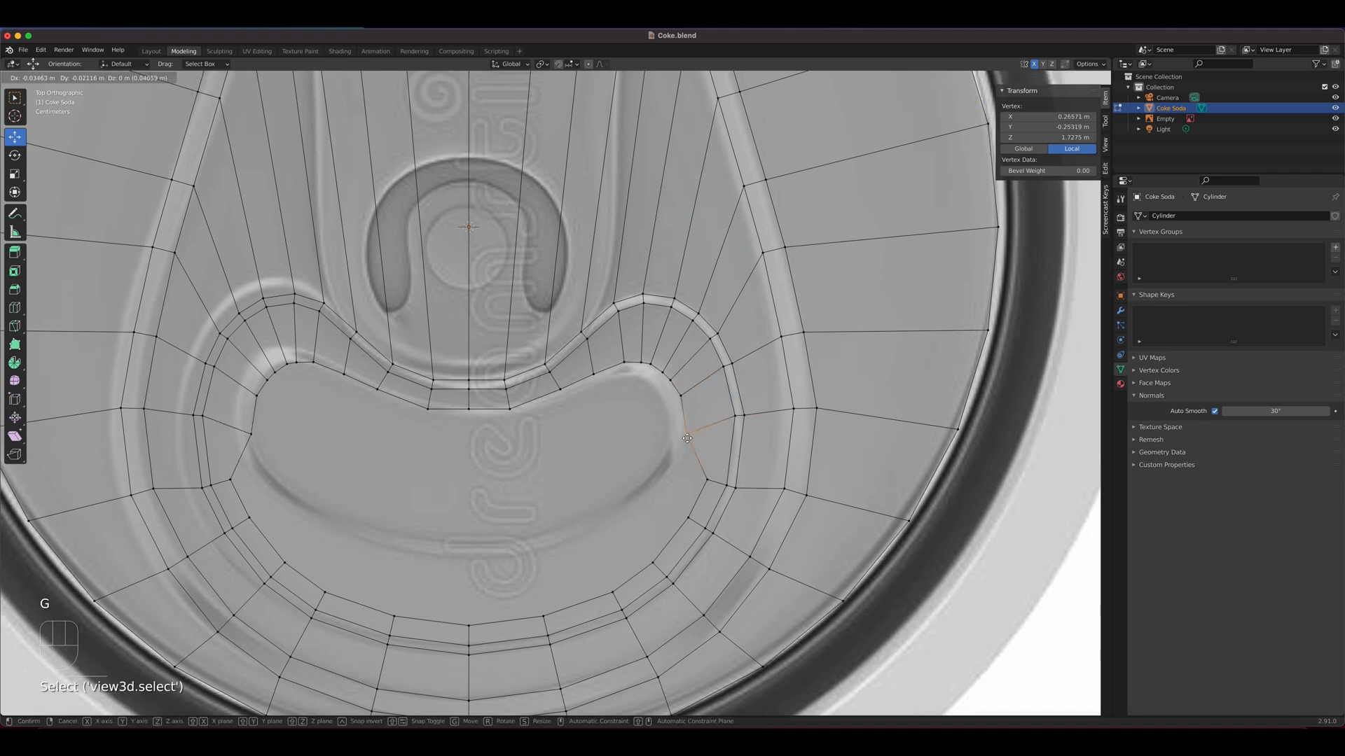
{"action": "left_click", "coordinate": [698, 477]}
Move the three vertices along the lower outer bend of the +X lobe inward onto the reference contour
{"action": "left_click", "coordinate": [704, 478]}
{"action": "key", "text": "g"}
{"action": "left_click", "coordinate": [671, 473]}
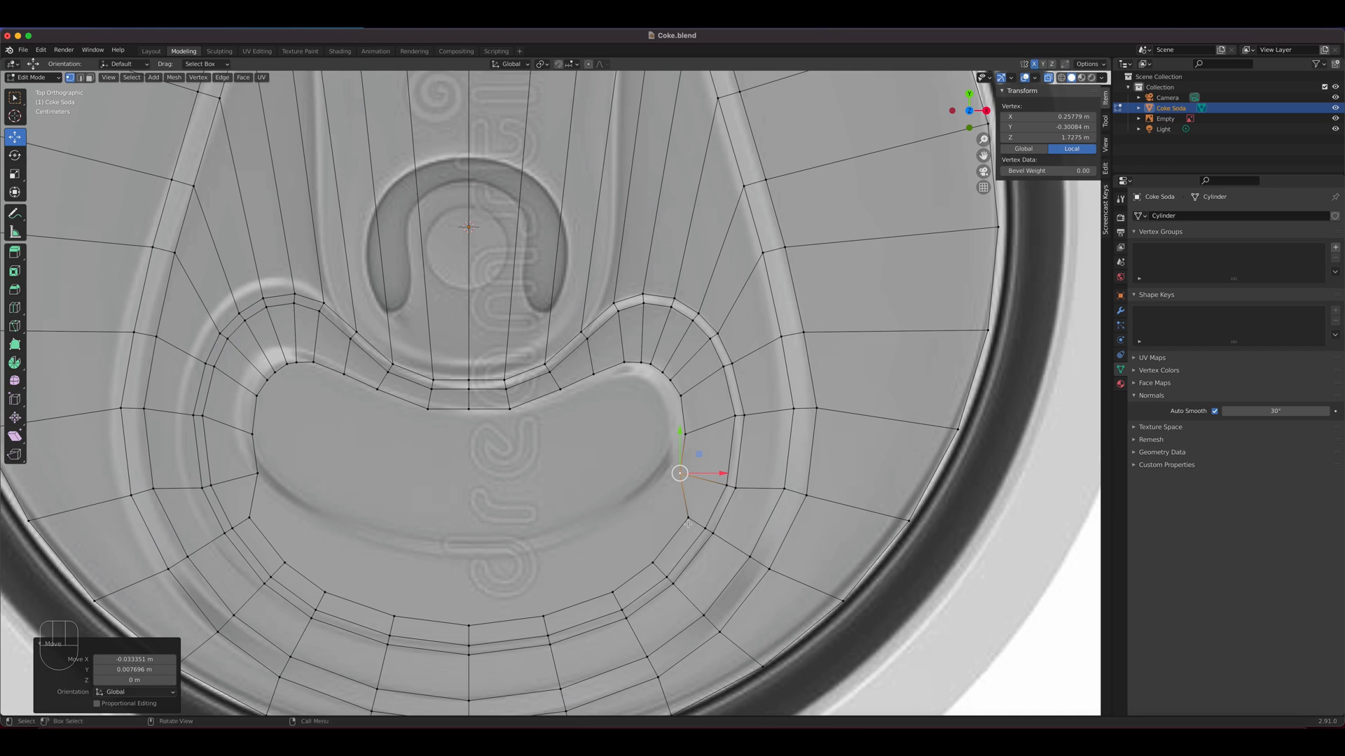
{"action": "key", "text": "g"}
{"action": "left_click", "coordinate": [633, 572]}
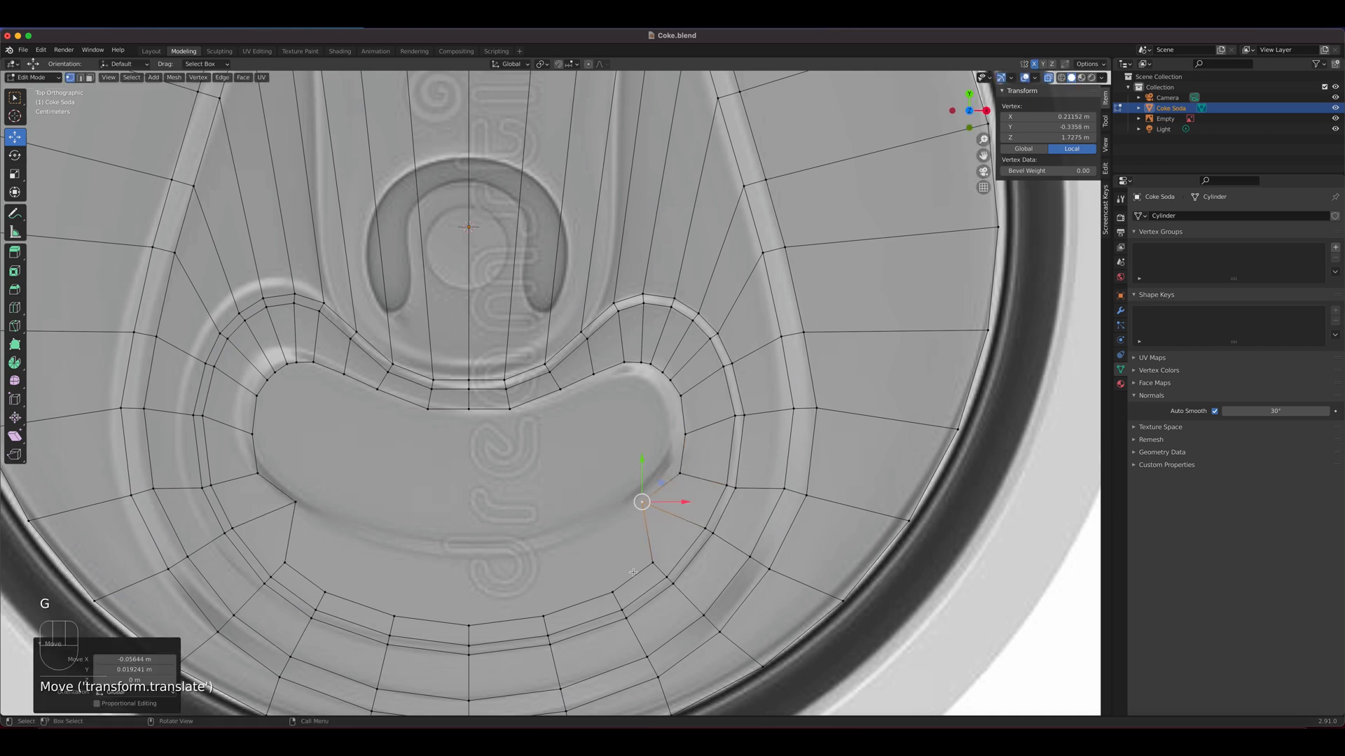
{"action": "left_click", "coordinate": [650, 562]}
{"action": "key", "text": "g"}
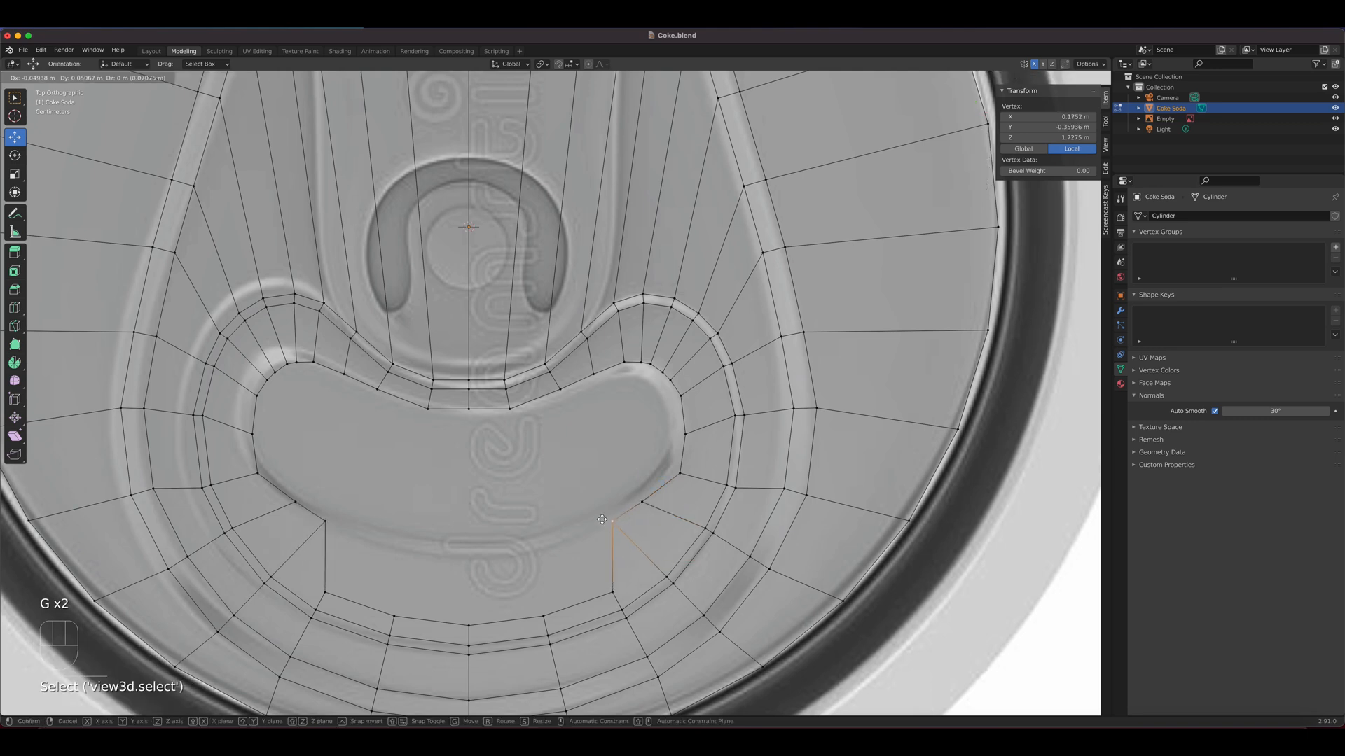
{"action": "left_click", "coordinate": [610, 520]}
Raise the remaining lower-edge vertices, up to the one on the centre line, onto the reference's curved bottom contour
{"action": "left_click", "coordinate": [611, 592]}
{"action": "key", "text": "g"}
{"action": "left_click", "coordinate": [568, 535]}
{"action": "left_click", "coordinate": [540, 617]}
{"action": "key", "text": "g"}
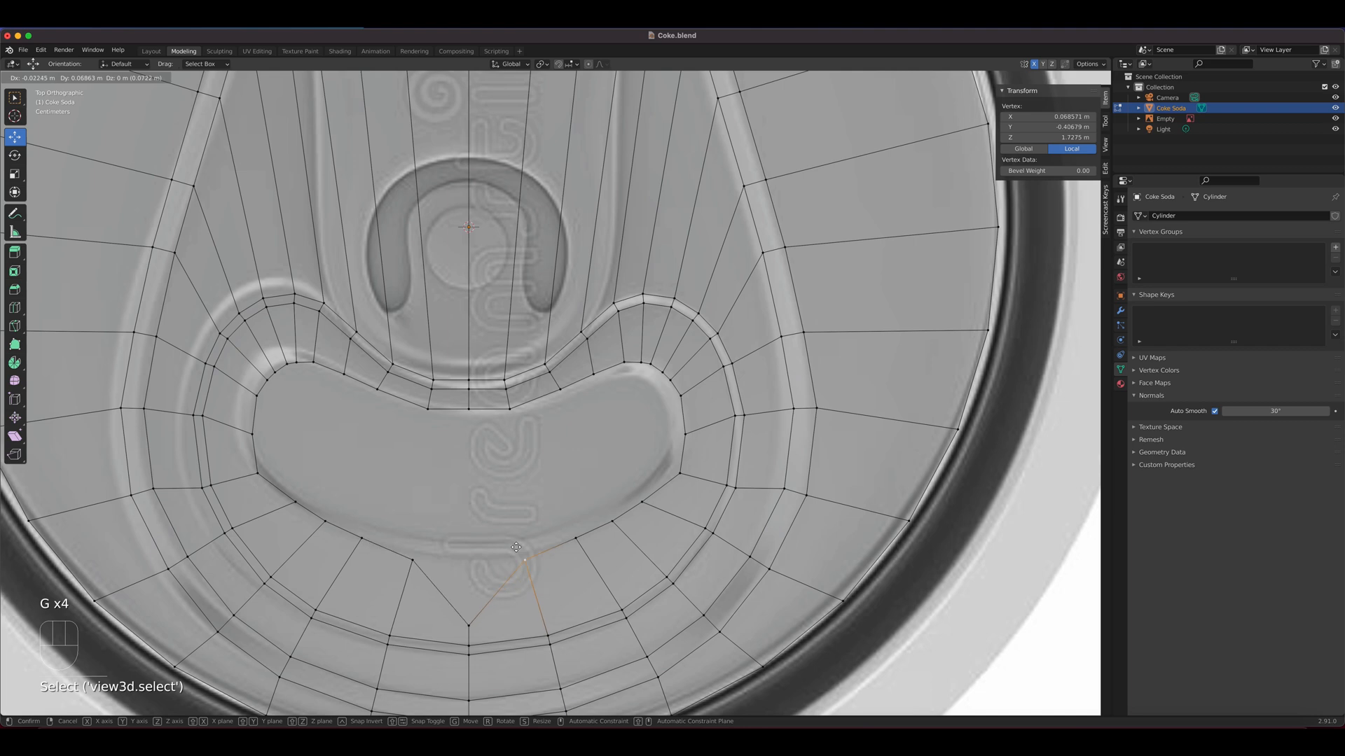
{"action": "left_click", "coordinate": [504, 567]}
{"action": "left_click", "coordinate": [468, 622]}
{"action": "key", "text": "g"}
{"action": "left_click", "coordinate": [469, 546]}
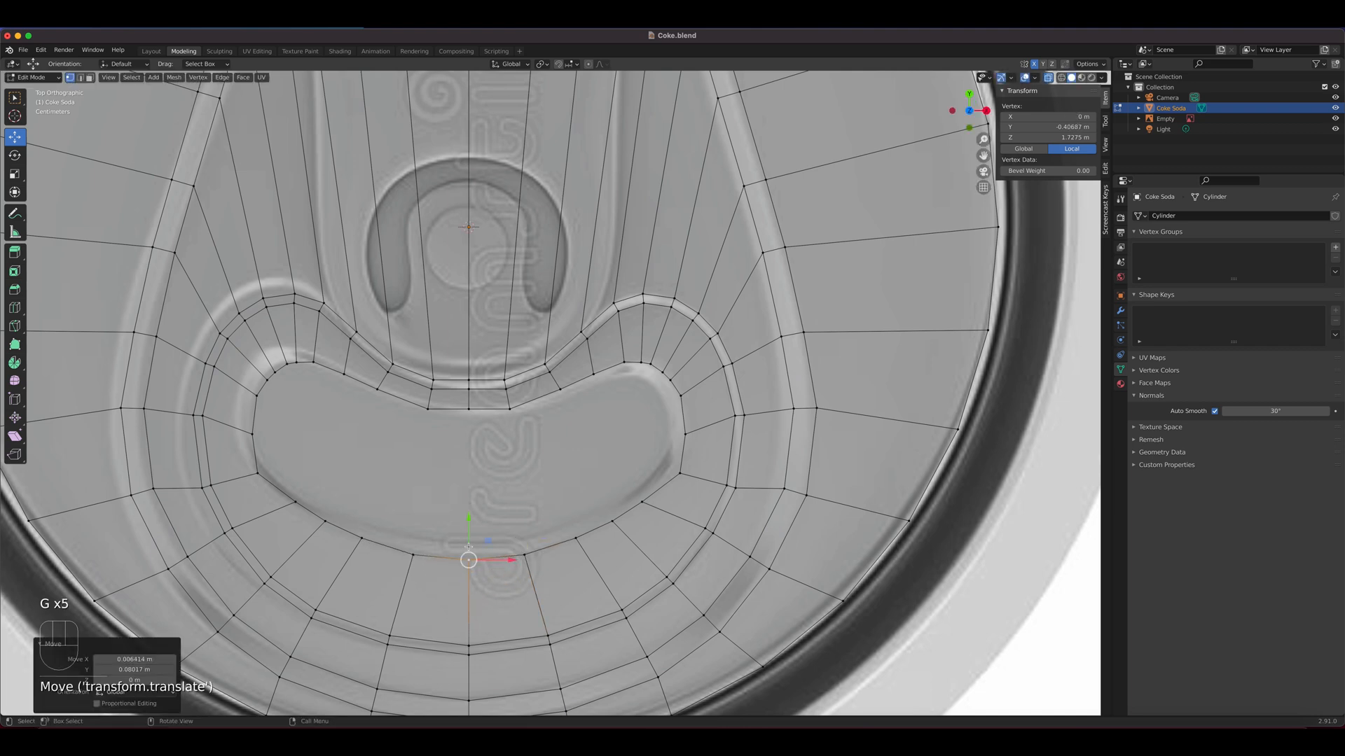
Fine-tune the four vertices between the +X lobe and the bottom edge so the lower curve is evenly rounded
{"action": "left_click", "coordinate": [678, 474]}
{"action": "key", "text": "g"}
{"action": "left_click", "coordinate": [677, 470]}
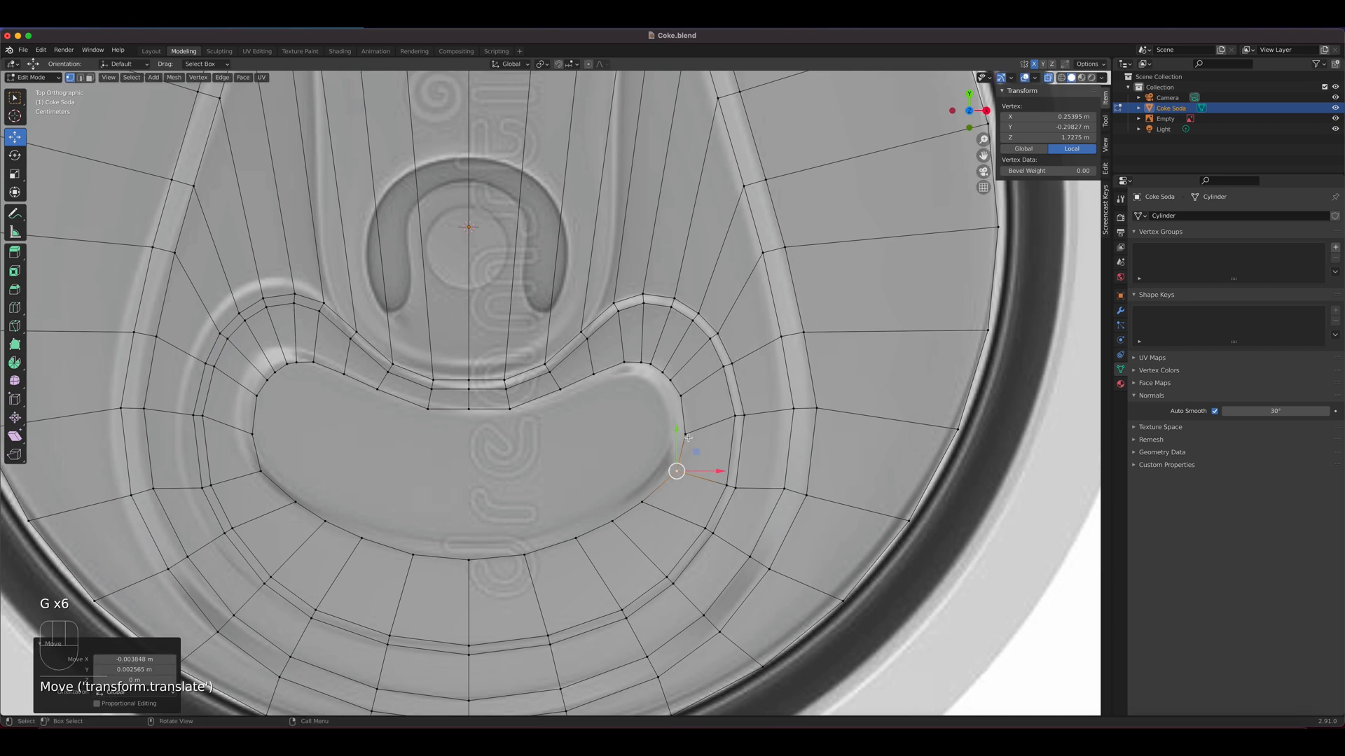
{"action": "left_click", "coordinate": [643, 501]}
{"action": "key", "text": "g"}
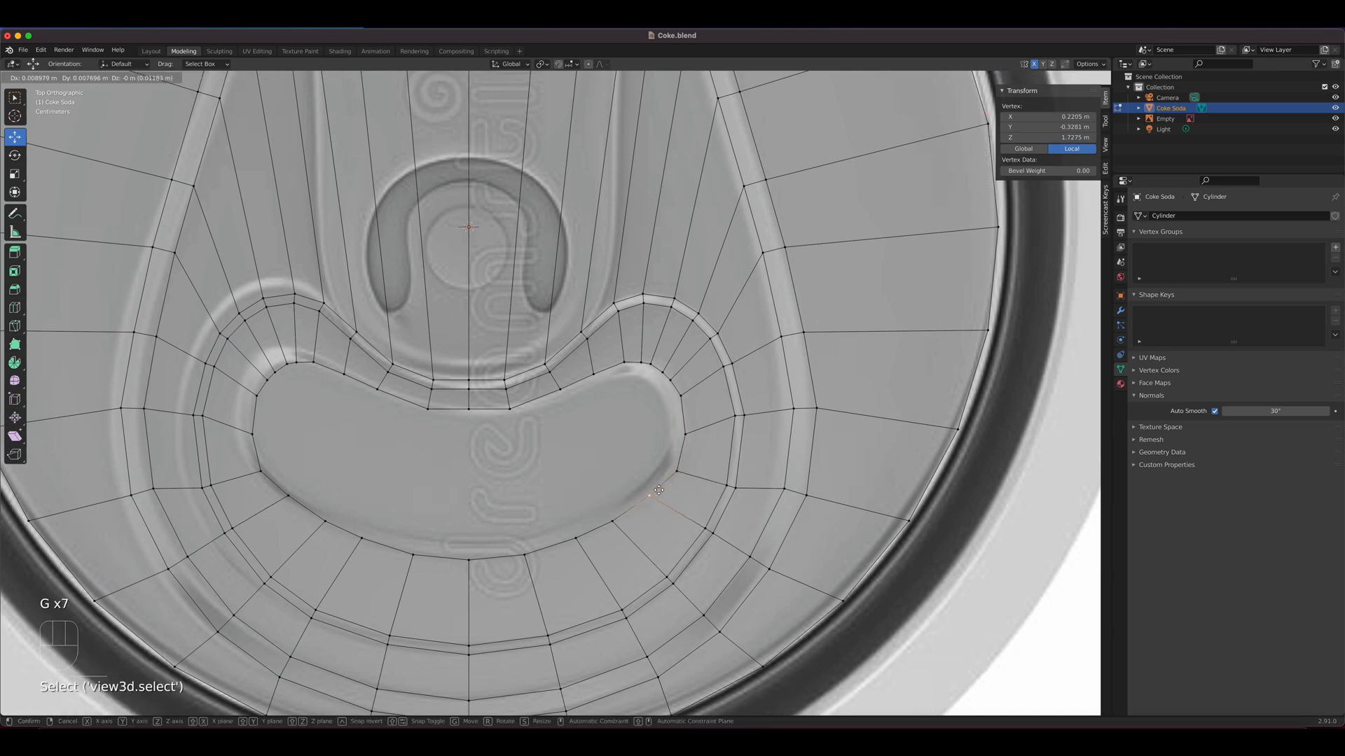
{"action": "left_click", "coordinate": [603, 522]}
{"action": "left_click", "coordinate": [602, 522]}
{"action": "key", "text": "g"}
{"action": "left_click", "coordinate": [614, 522]}
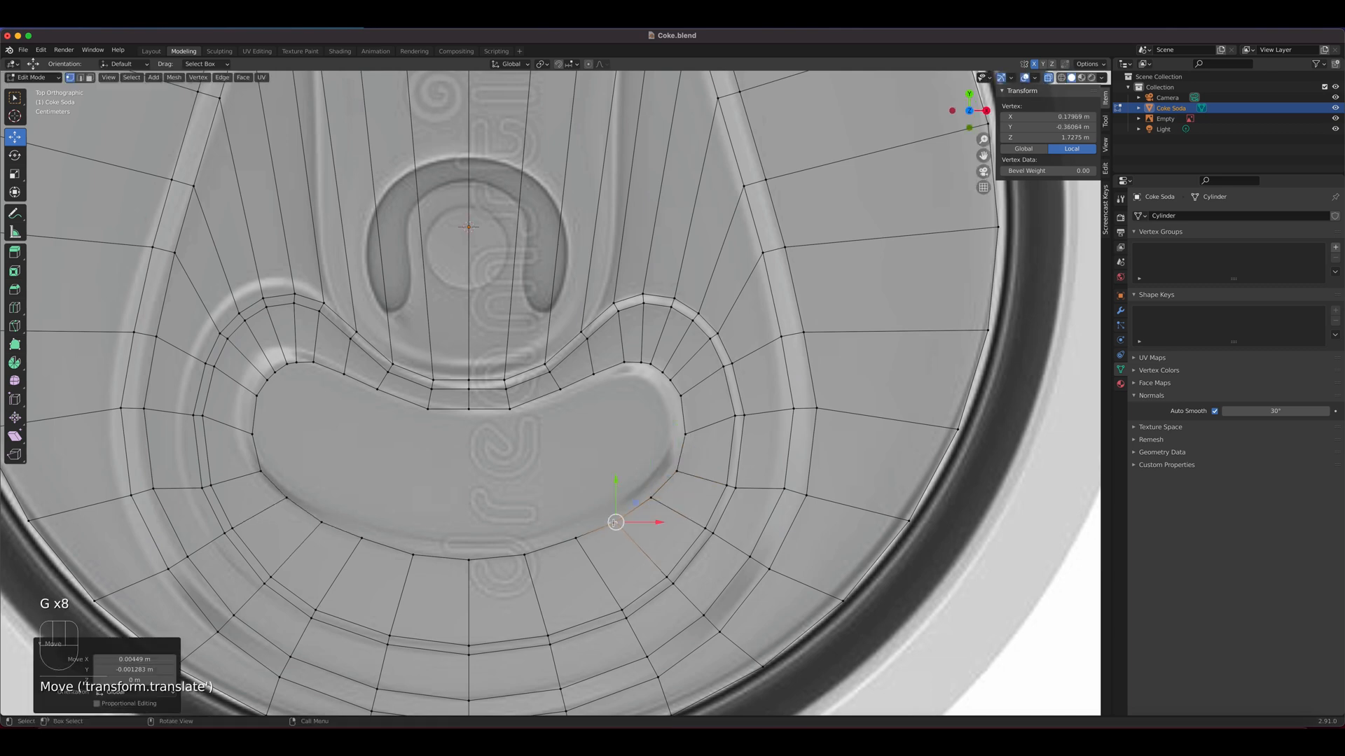
{"action": "left_click", "coordinate": [578, 537]}
{"action": "key", "text": "g"}
{"action": "left_click", "coordinate": [576, 541]}
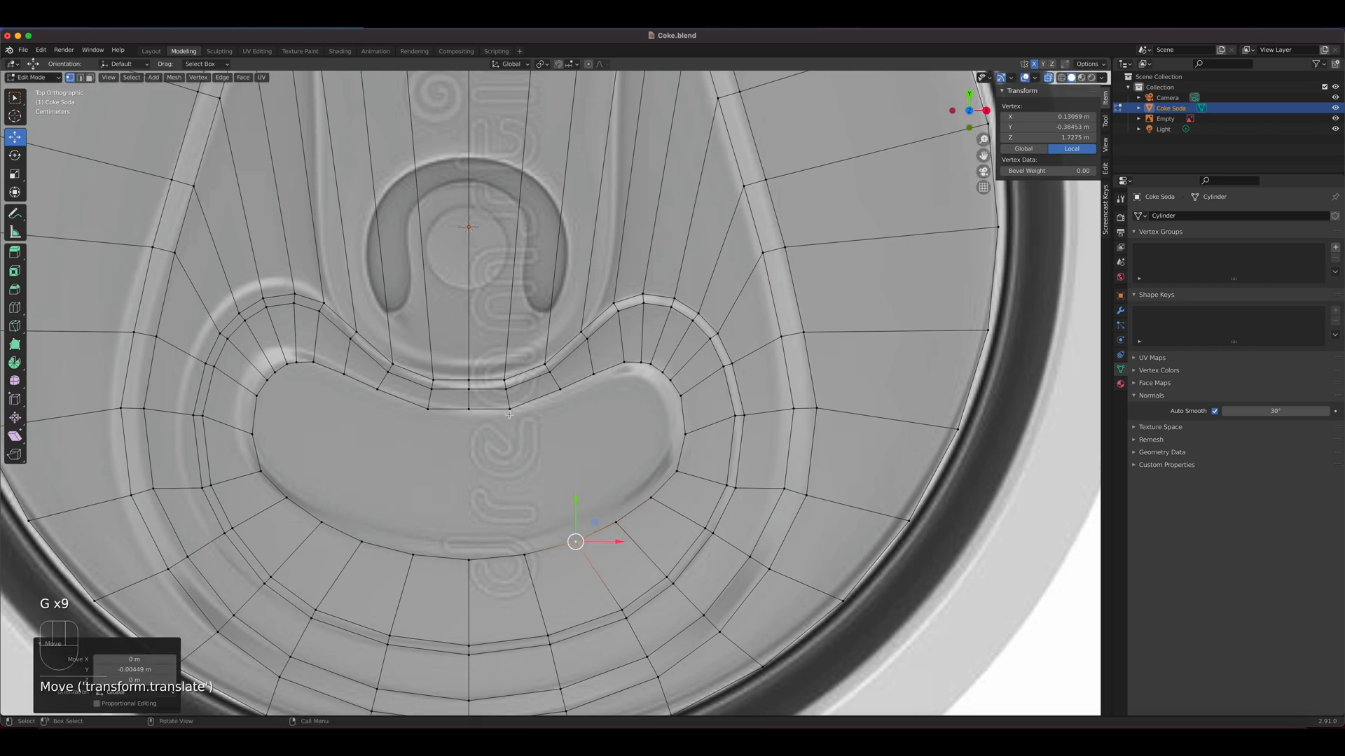
Nudge the two vertices at the middle of the concave upper edge slightly down to smooth the curve
{"action": "left_click", "coordinate": [509, 413]}
{"action": "key", "text": "g"}
{"action": "left_click", "coordinate": [510, 412]}
{"action": "left_click", "coordinate": [475, 412]}
{"action": "key", "text": "g"}
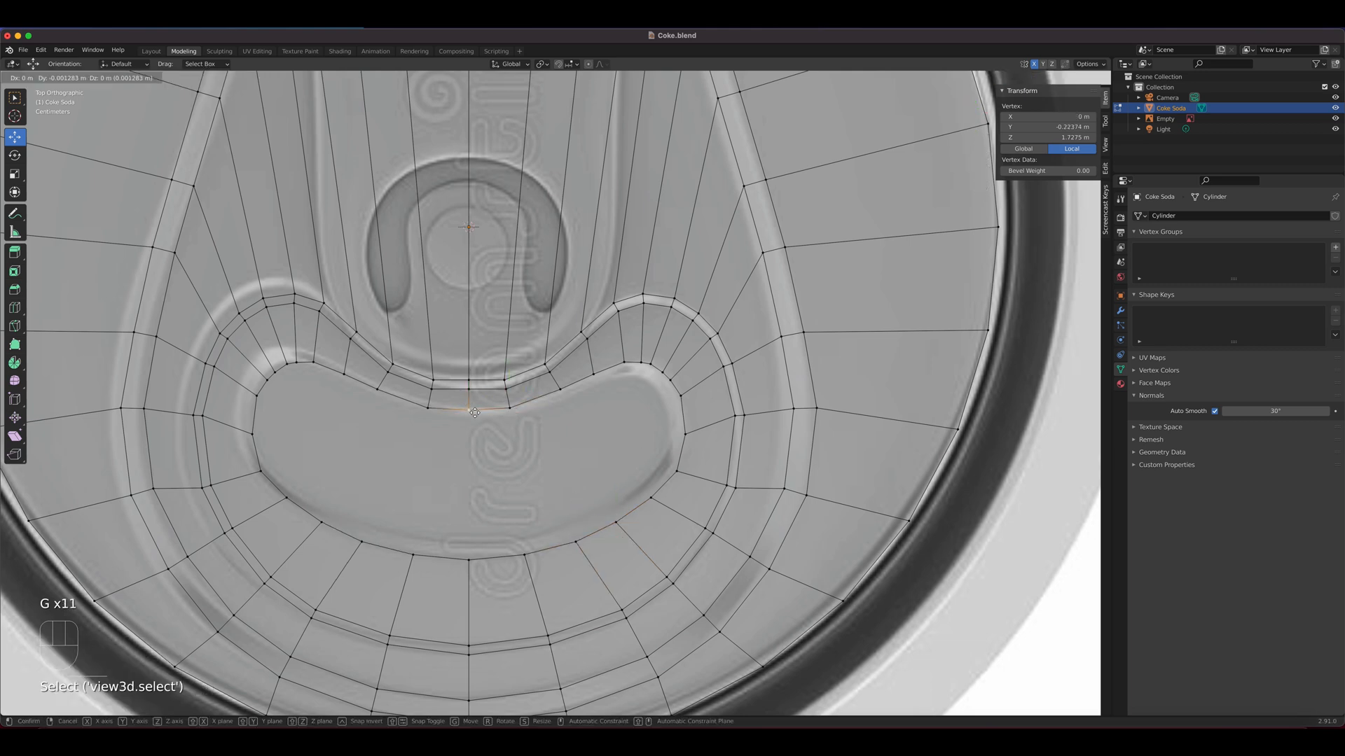
{"action": "left_click", "coordinate": [468, 412]}
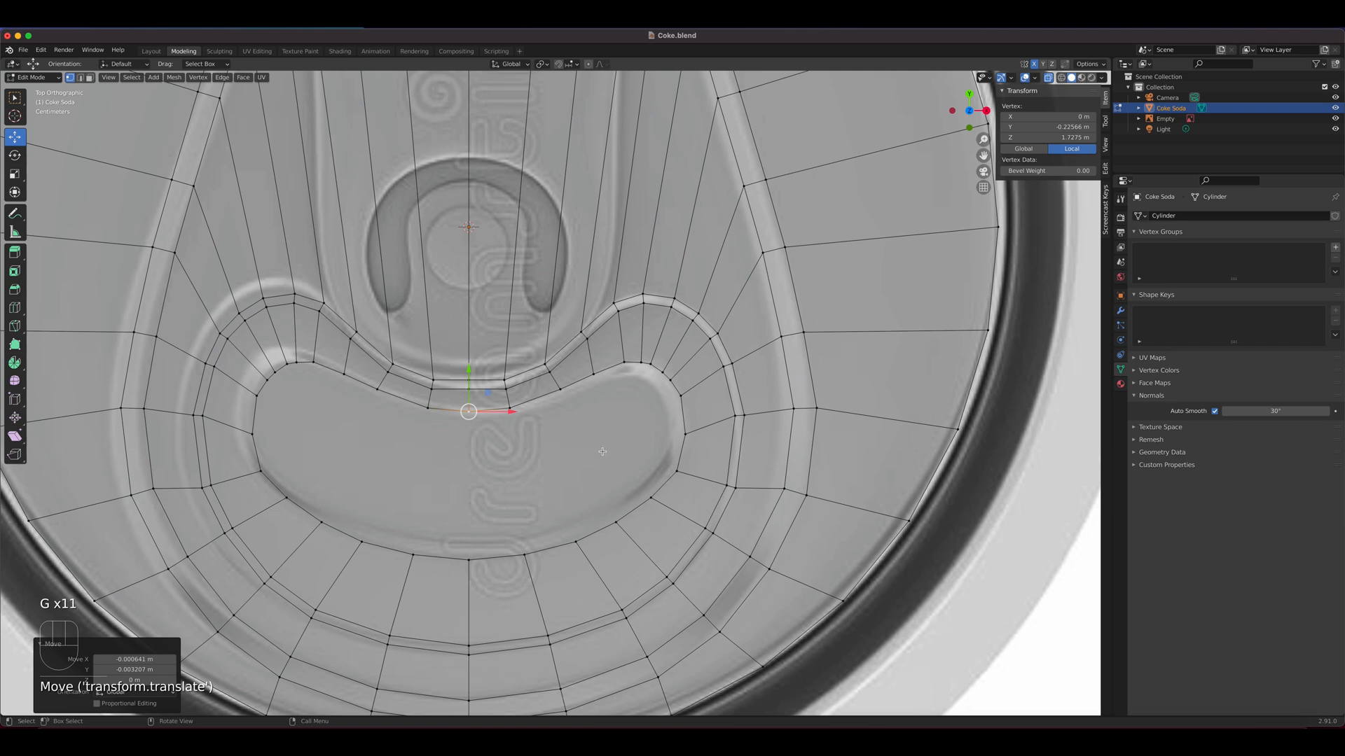
In face select mode, select the reshaped inner mouth face and inset it by about 0.015 m
{"action": "key", "text": "3"}
{"action": "left_click", "coordinate": [505, 456]}
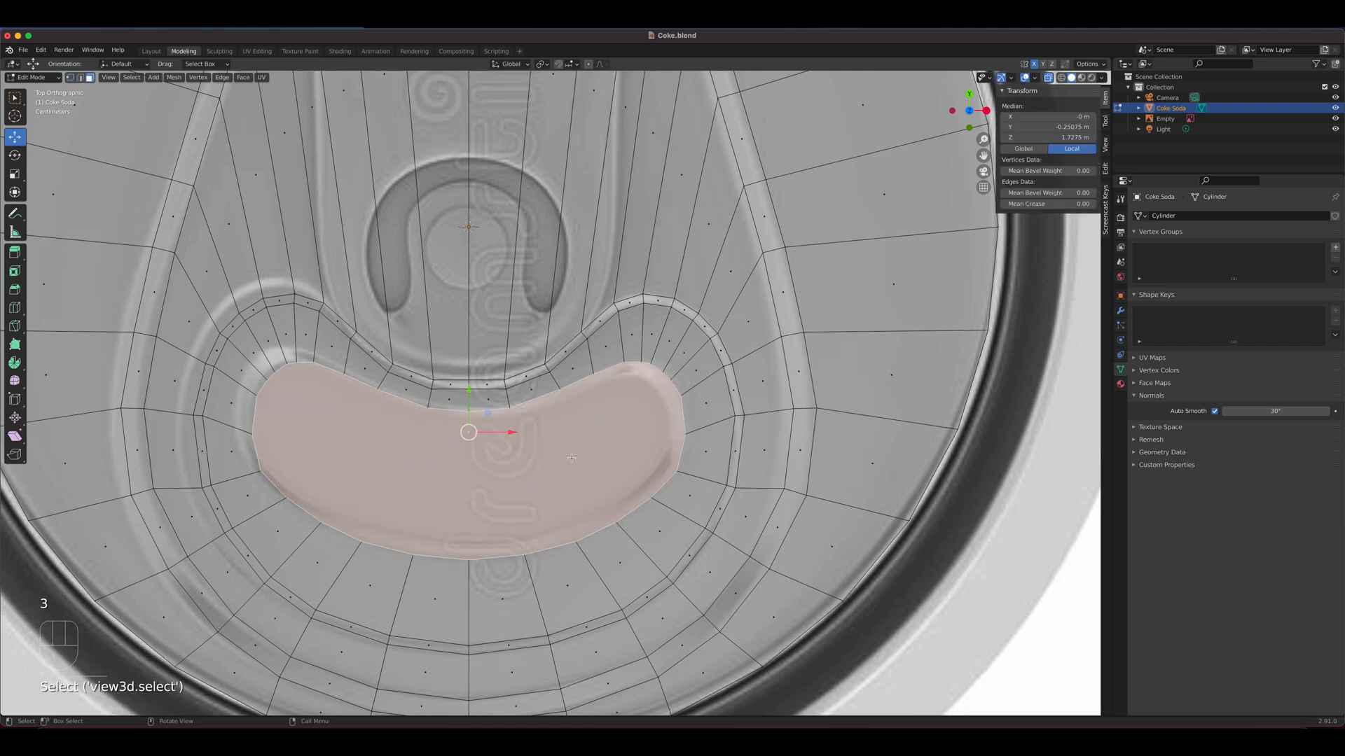
{"action": "key", "text": "i"}
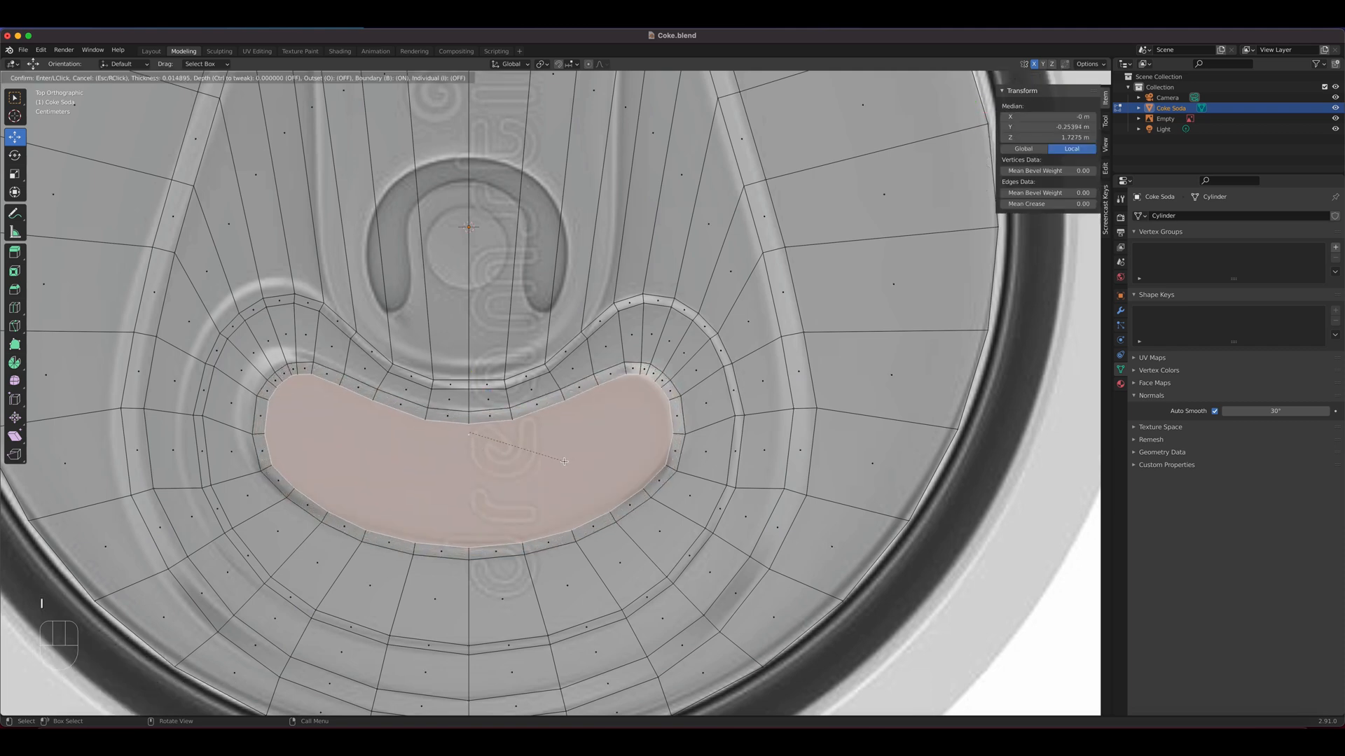
{"action": "left_click", "coordinate": [565, 461]}
Lower the newly inset inner mouth face about 0.007 m along Z
{"action": "middle_click_drag", "start_coordinate": [564, 462], "coordinate": [508, 411]}
{"action": "key", "text": "g"}
{"action": "key", "text": "z"}
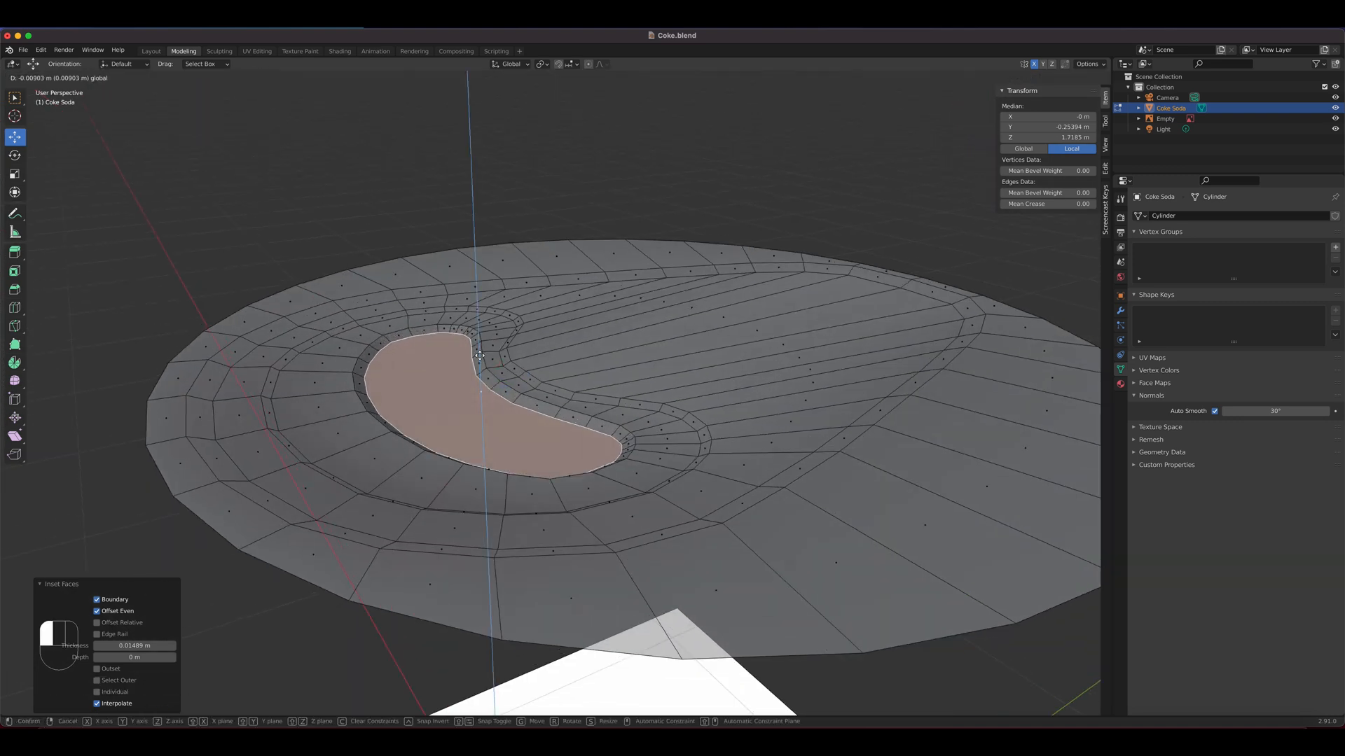
{"action": "left_click", "coordinate": [480, 354]}
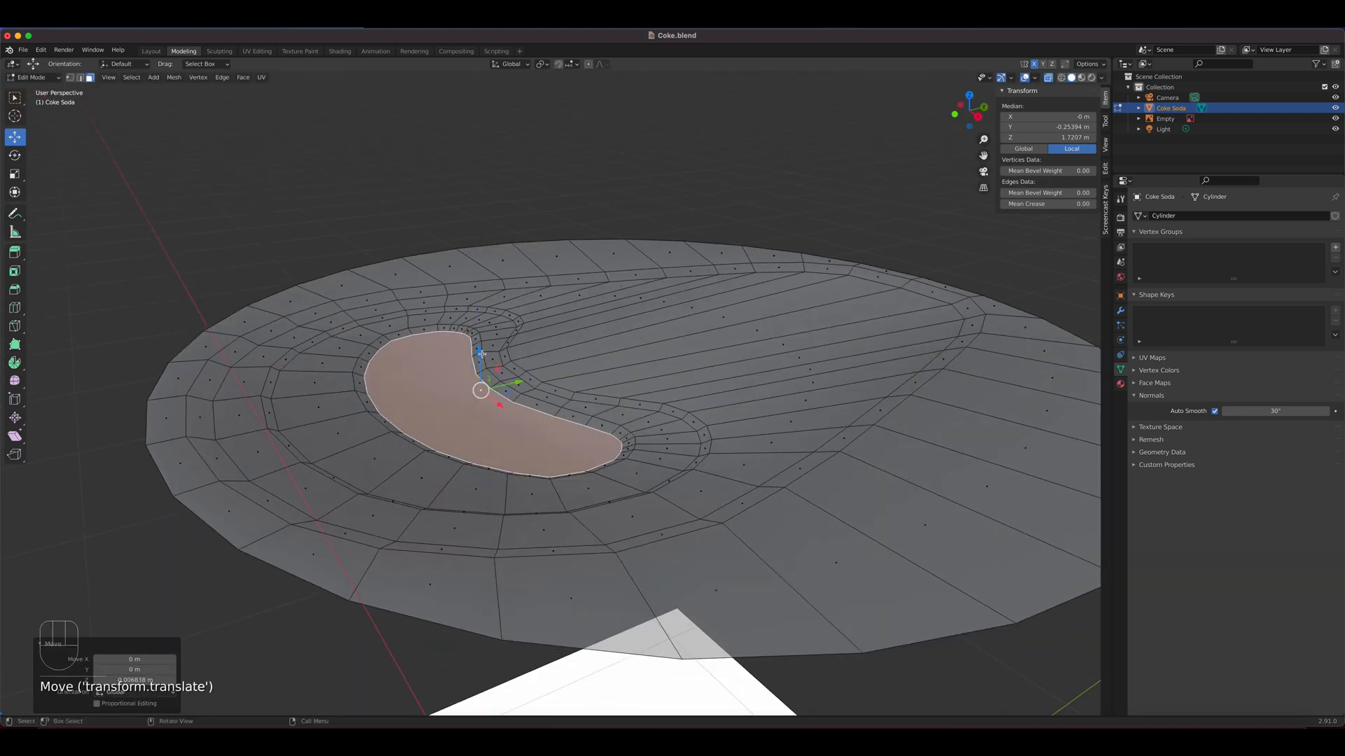
Leave Edit Mode, turn off X-ray and inspect the lid's shading in Material Preview
{"action": "key", "text": "Tab"}
{"action": "middle_click_drag", "start_coordinate": [549, 461], "coordinate": [584, 494]}
{"action": "scroll", "coordinate": [584, 496], "scroll_direction": "down", "scroll_amount": 3}
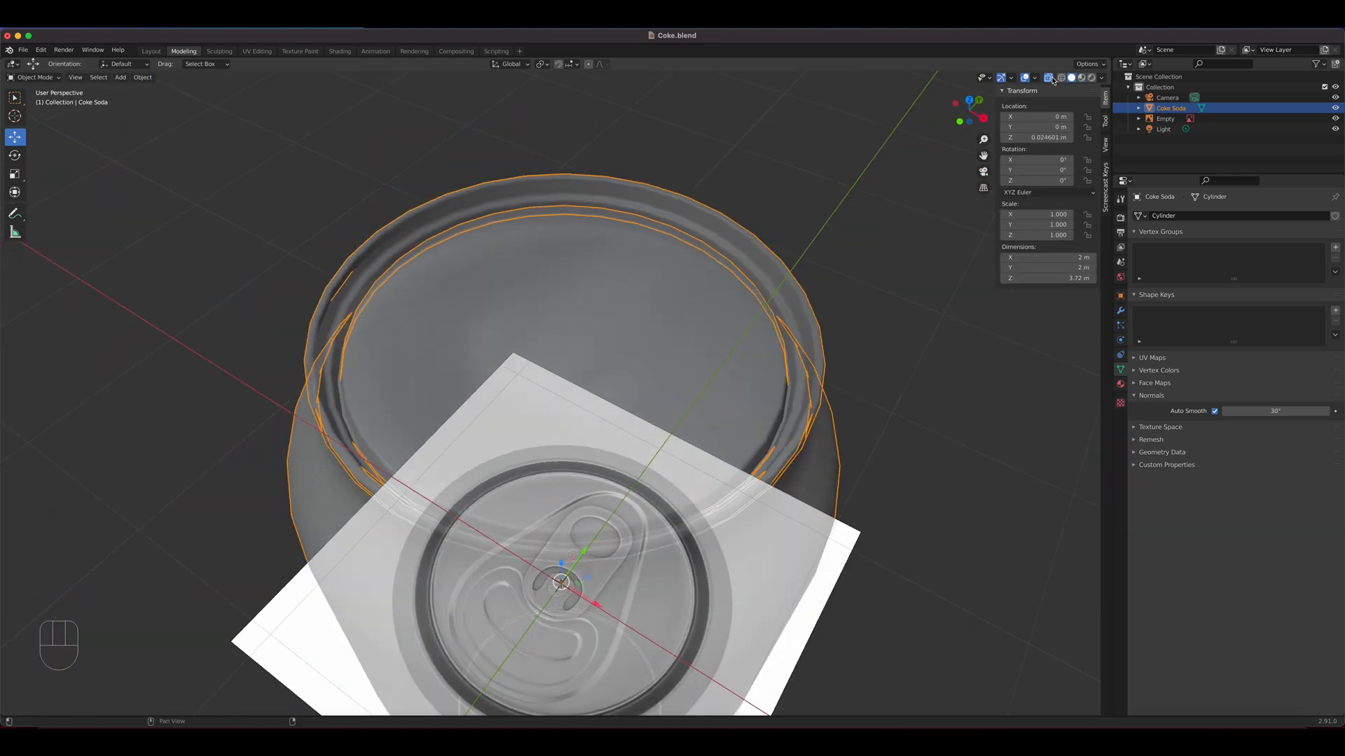
{"action": "left_click", "coordinate": [1083, 79]}
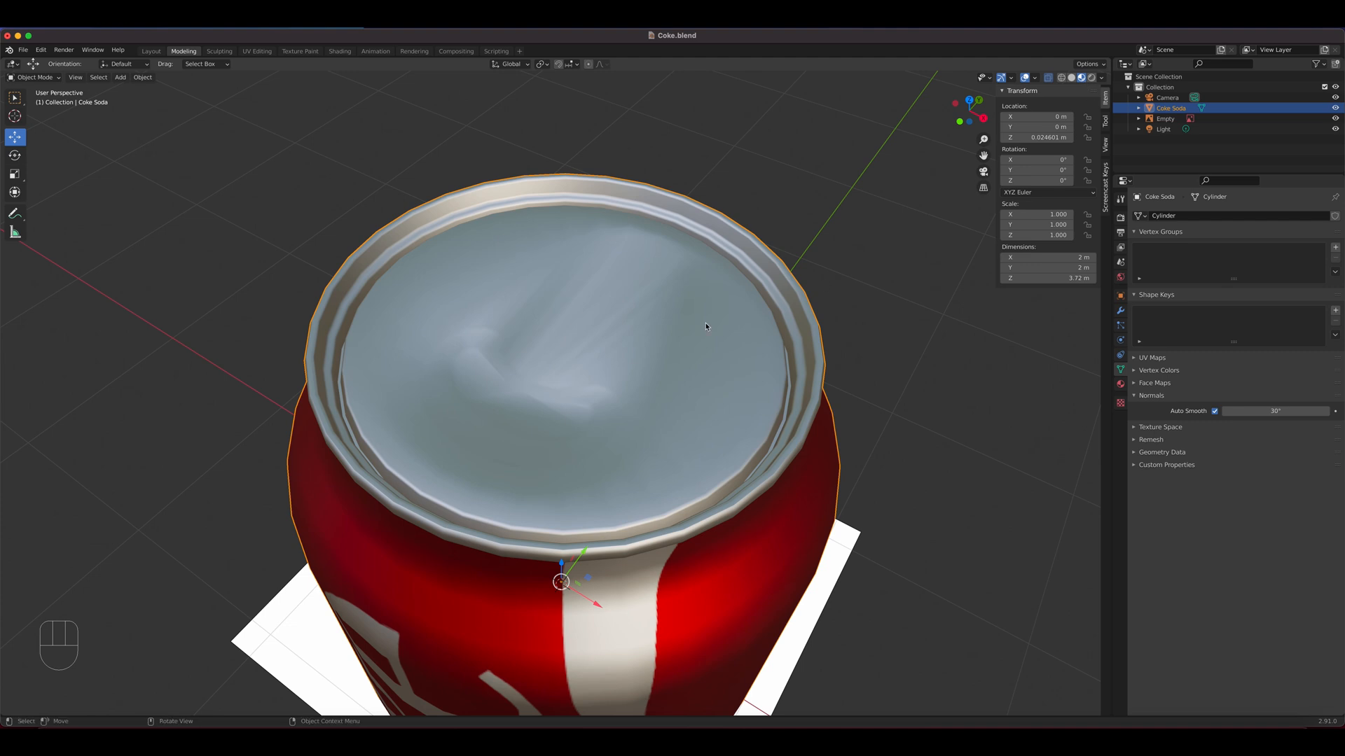
{"action": "mouse_move", "coordinate": [705, 325]}
{"action": "middle_mouse_down"}
{"action": "mouse_move", "coordinate": [586, 287]}
{"action": "mouse_move", "coordinate": [619, 312]}
{"action": "mouse_move", "coordinate": [704, 325]}
{"action": "middle_mouse_up"}
{"action": "scroll", "coordinate": [675, 398], "scroll_direction": "down", "scroll_amount": 3}
{"action": "scroll", "coordinate": [674, 401], "scroll_direction": "up", "scroll_amount": 4}
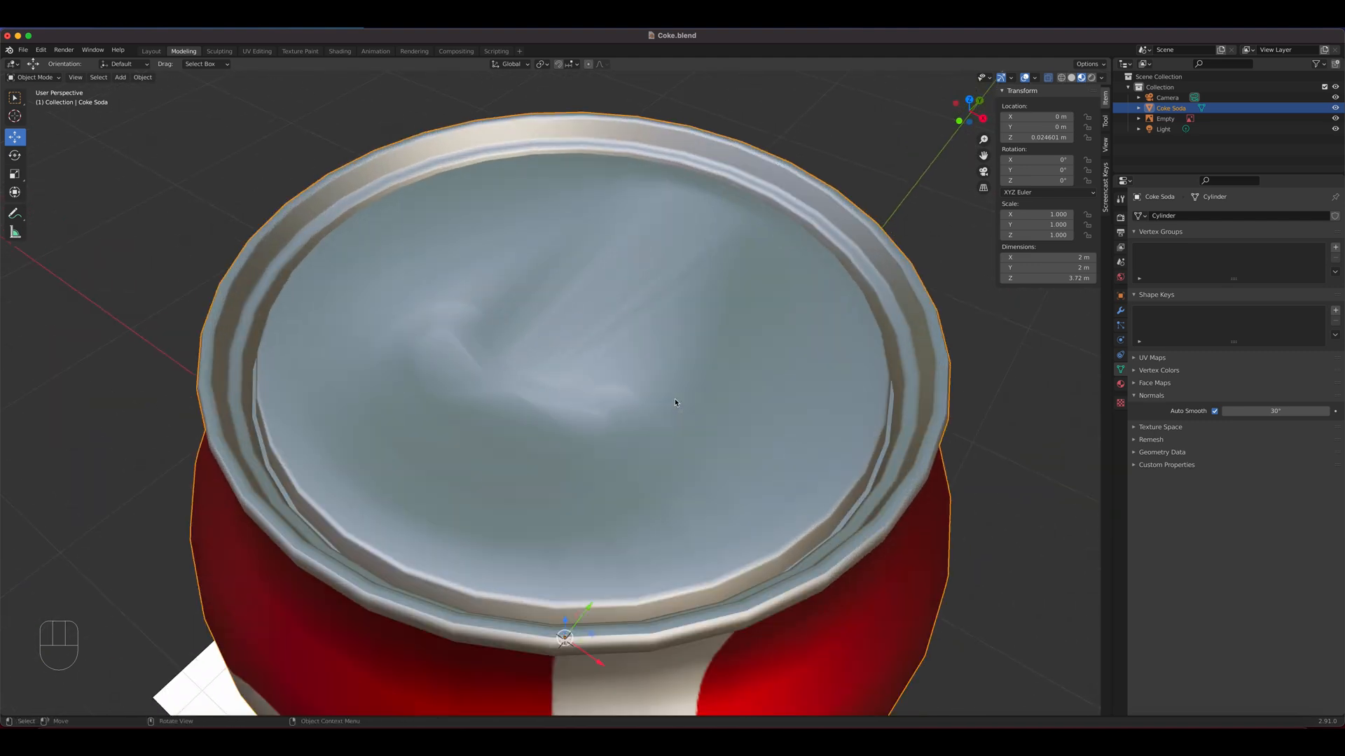
{"action": "scroll", "coordinate": [629, 439], "scroll_direction": "down", "scroll_amount": 1}
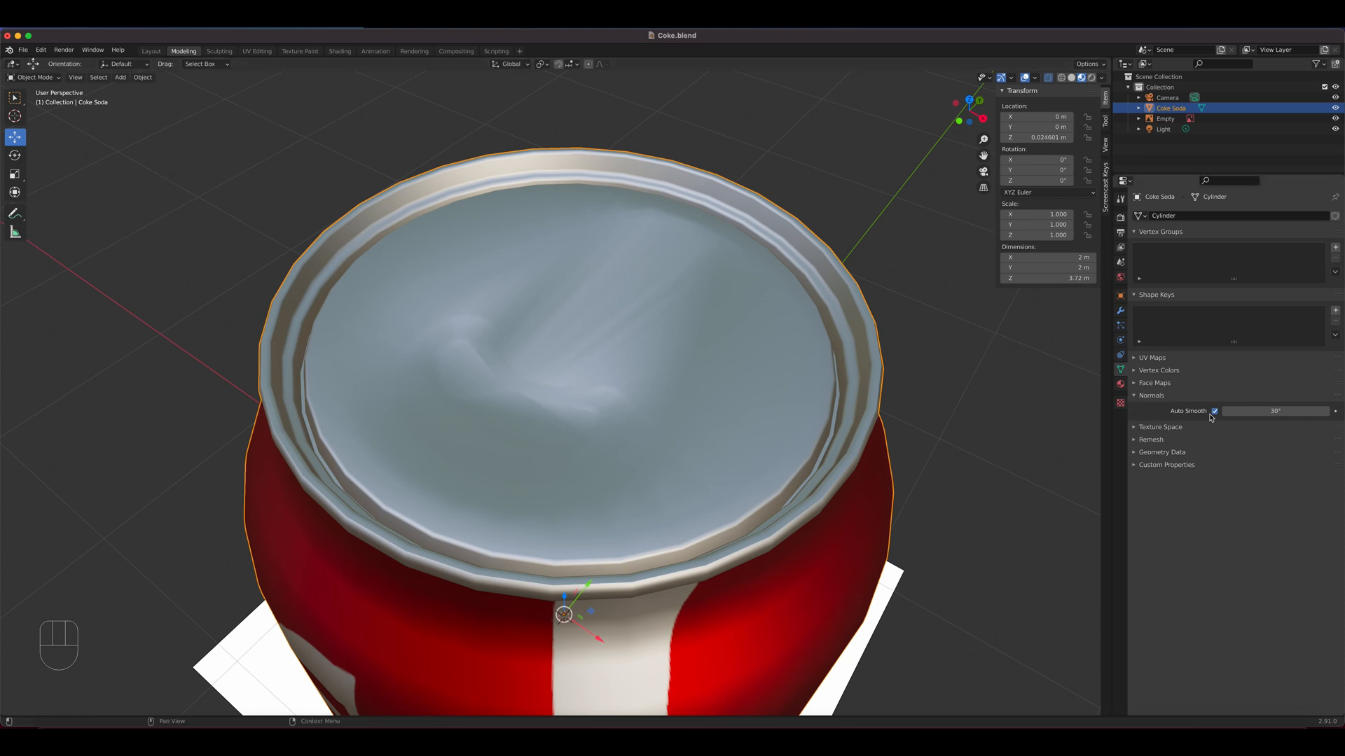
{"action": "mouse_move", "coordinate": [1260, 411]}
{"action": "left_mouse_down"}
{"action": "mouse_move", "coordinate": [1303, 412]}
{"action": "mouse_move", "coordinate": [1244, 411]}
{"action": "mouse_move", "coordinate": [1276, 412]}
{"action": "left_mouse_up"}
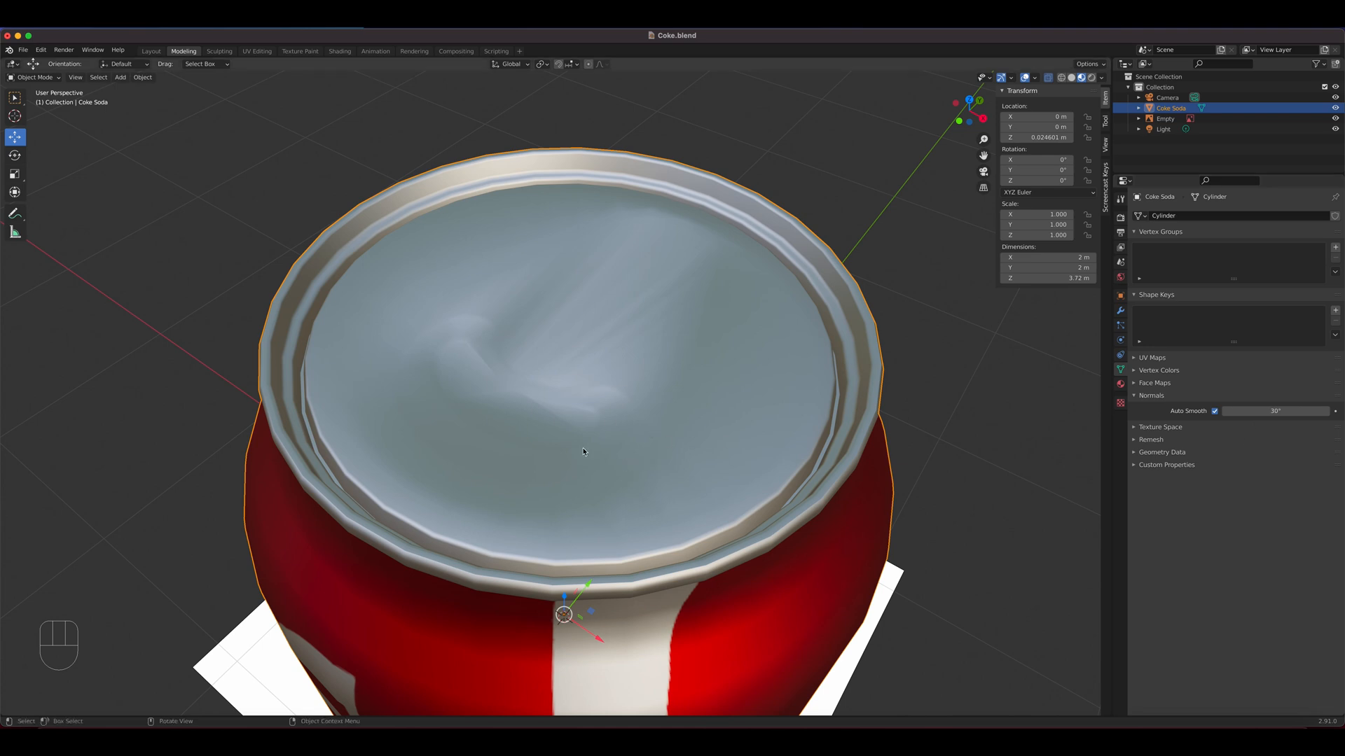
Return to Edit Mode and, in edge select mode, select all four edge loops around the mouth recess
{"action": "key", "text": "Tab"}
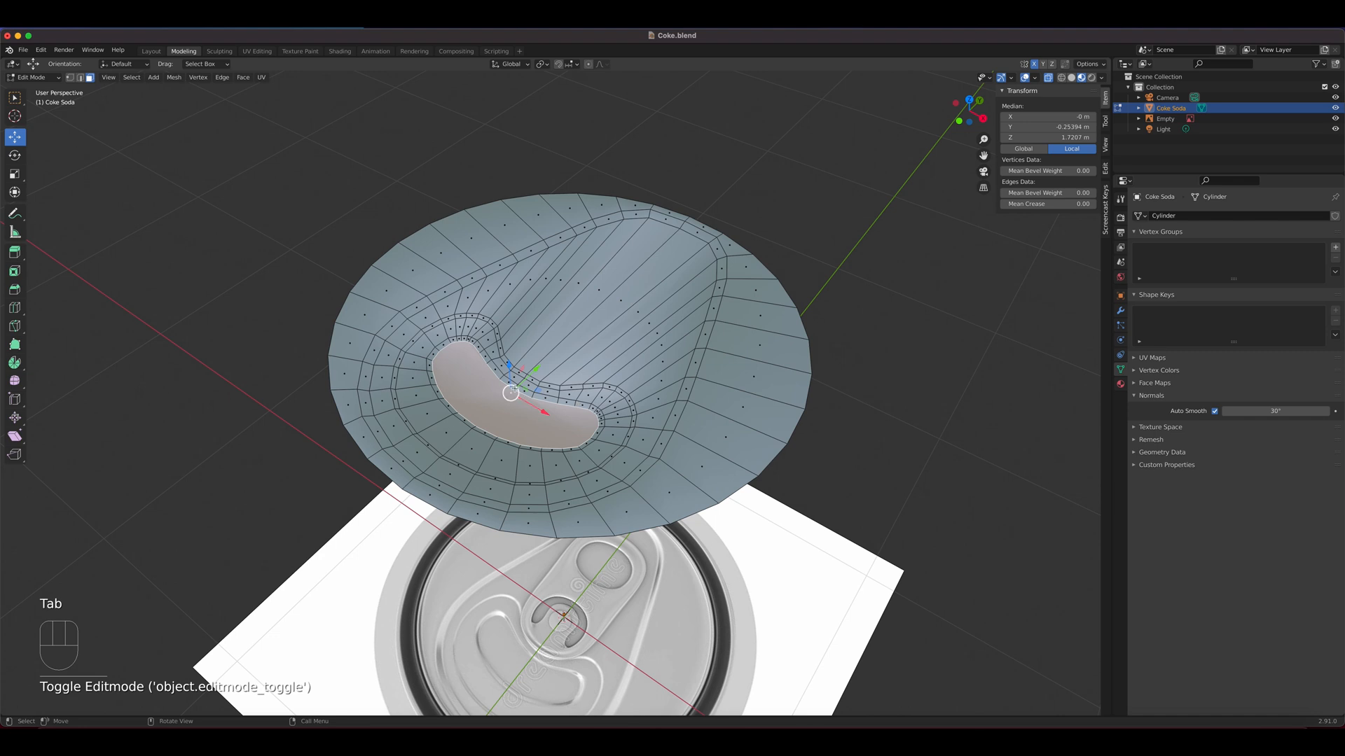
{"action": "scroll", "coordinate": [576, 405], "scroll_direction": "up", "scroll_amount": 5}
{"action": "mouse_move", "coordinate": [534, 402]}
{"action": "middle_mouse_down"}
{"action": "mouse_move", "coordinate": [528, 373]}
{"action": "mouse_move", "coordinate": [544, 391]}
{"action": "middle_mouse_up"}
{"action": "key", "text": "2"}
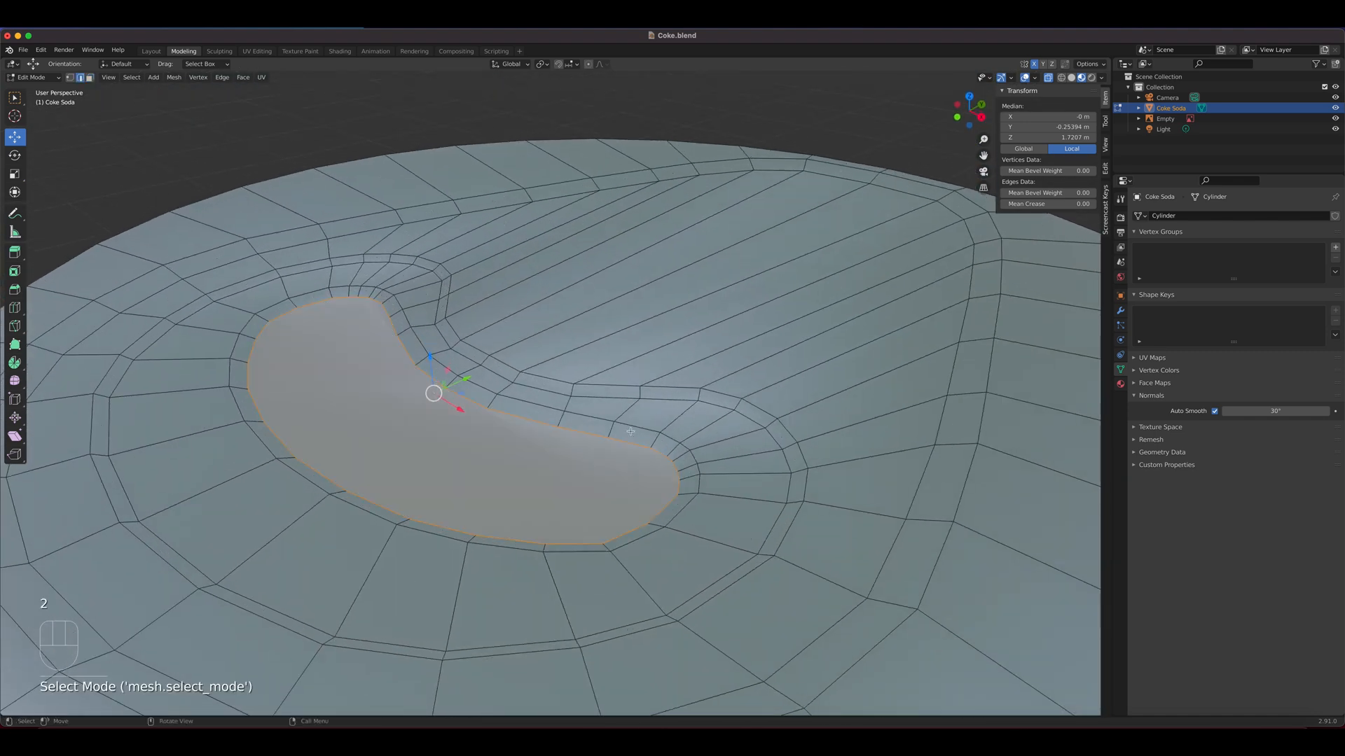
{"action": "left_click", "coordinate": [550, 380]}
{"action": "left_click", "coordinate": [549, 380], "text": "alt"}
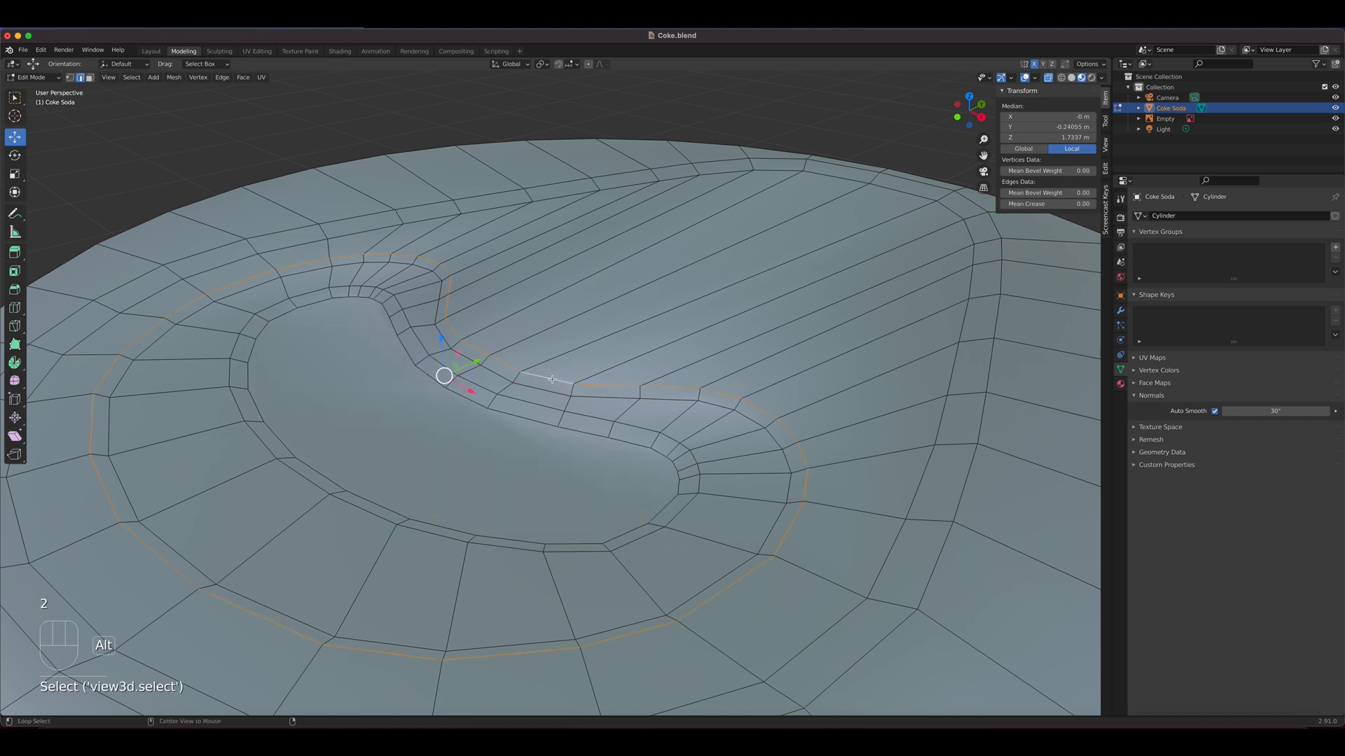
{"action": "left_click", "coordinate": [543, 394], "text": "alt+shift"}
{"action": "left_click", "coordinate": [544, 406], "text": "alt+shift"}
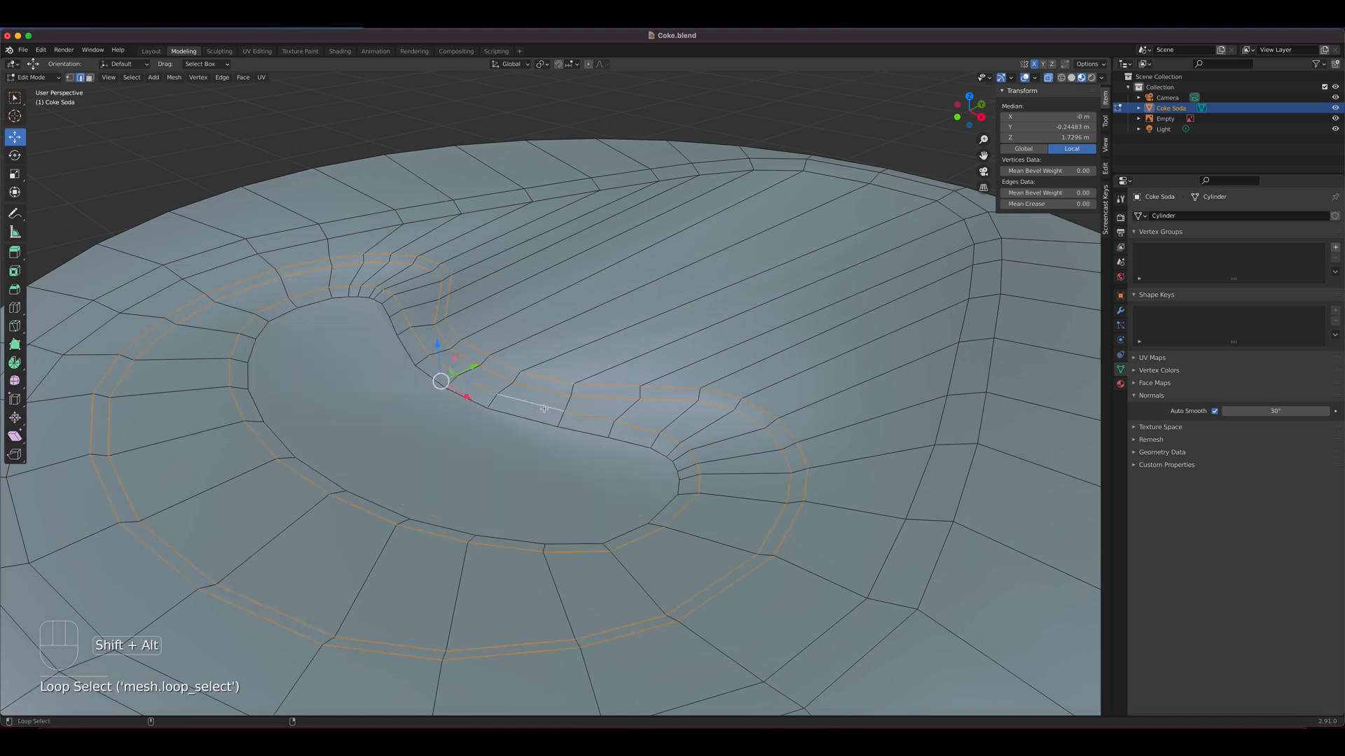
{"action": "left_click", "coordinate": [526, 418], "text": "alt+shift"}
Add the teardrop panel's two edge loops to the mouth loop selection and mark all selected edges sharp
{"action": "scroll", "coordinate": [574, 445], "scroll_direction": "down", "scroll_amount": 5}
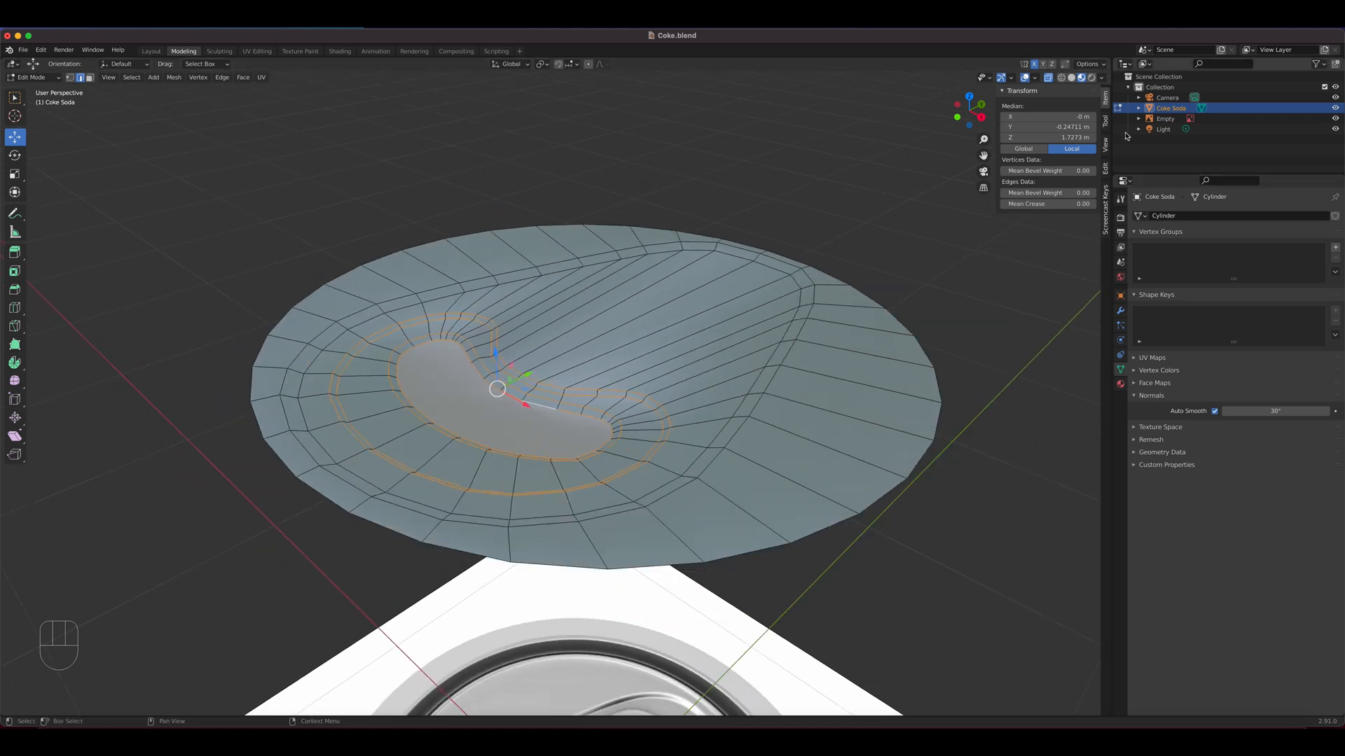
{"action": "key", "text": "Tab"}
{"action": "key", "text": "Tab"}
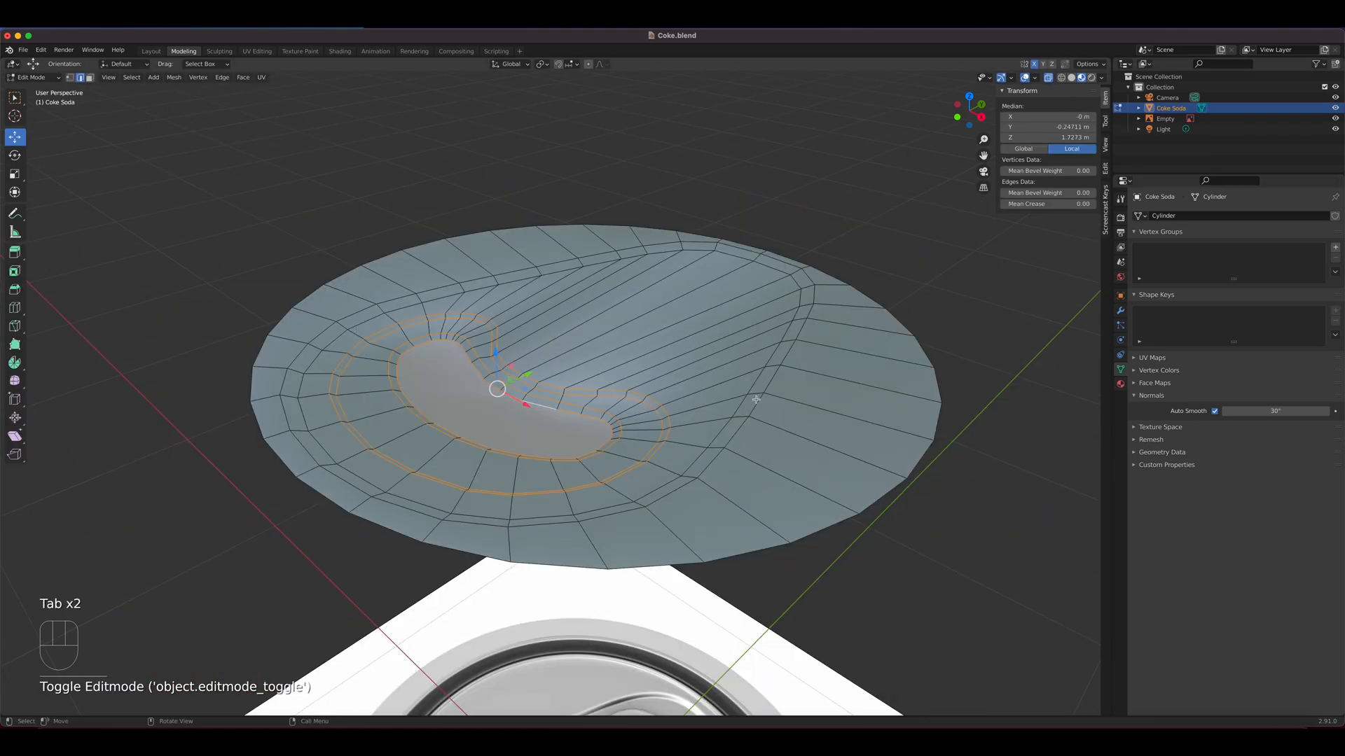
{"action": "left_click", "coordinate": [750, 405], "text": "alt+shift"}
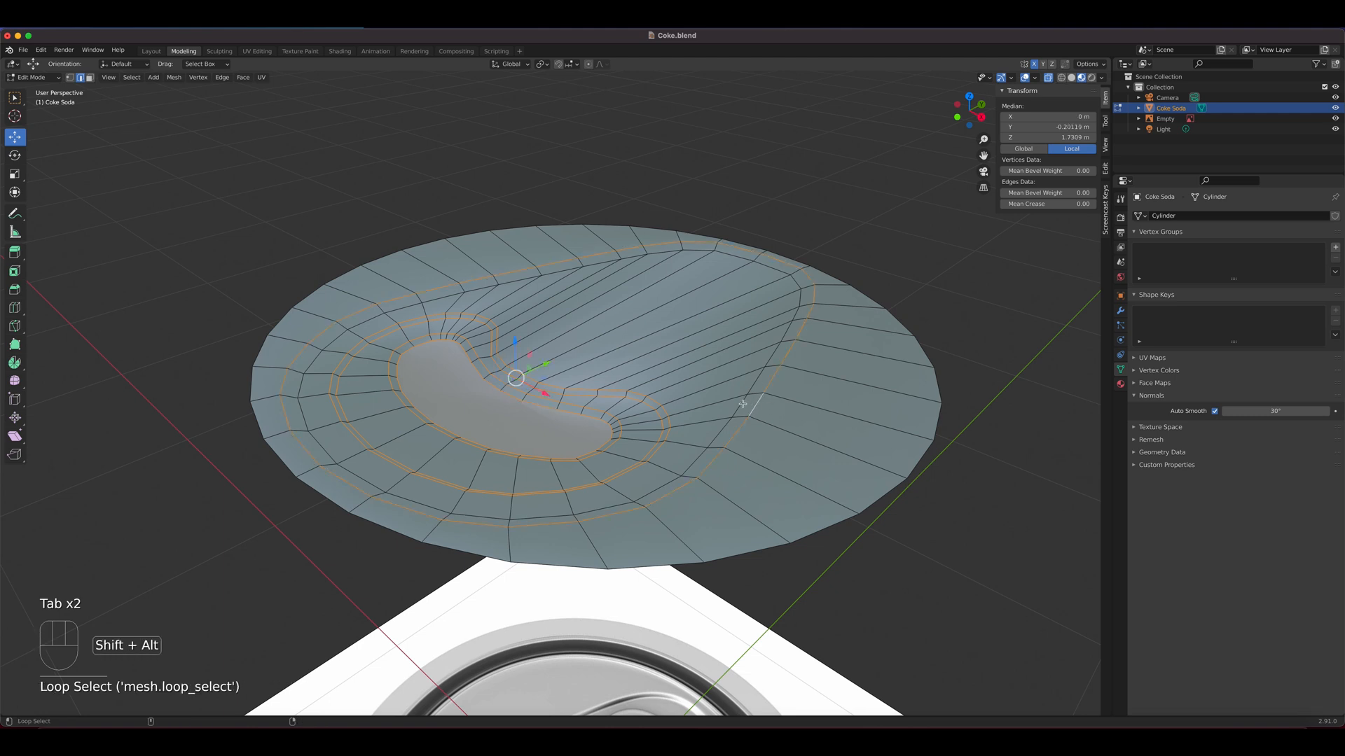
{"action": "right_click", "coordinate": [643, 401]}
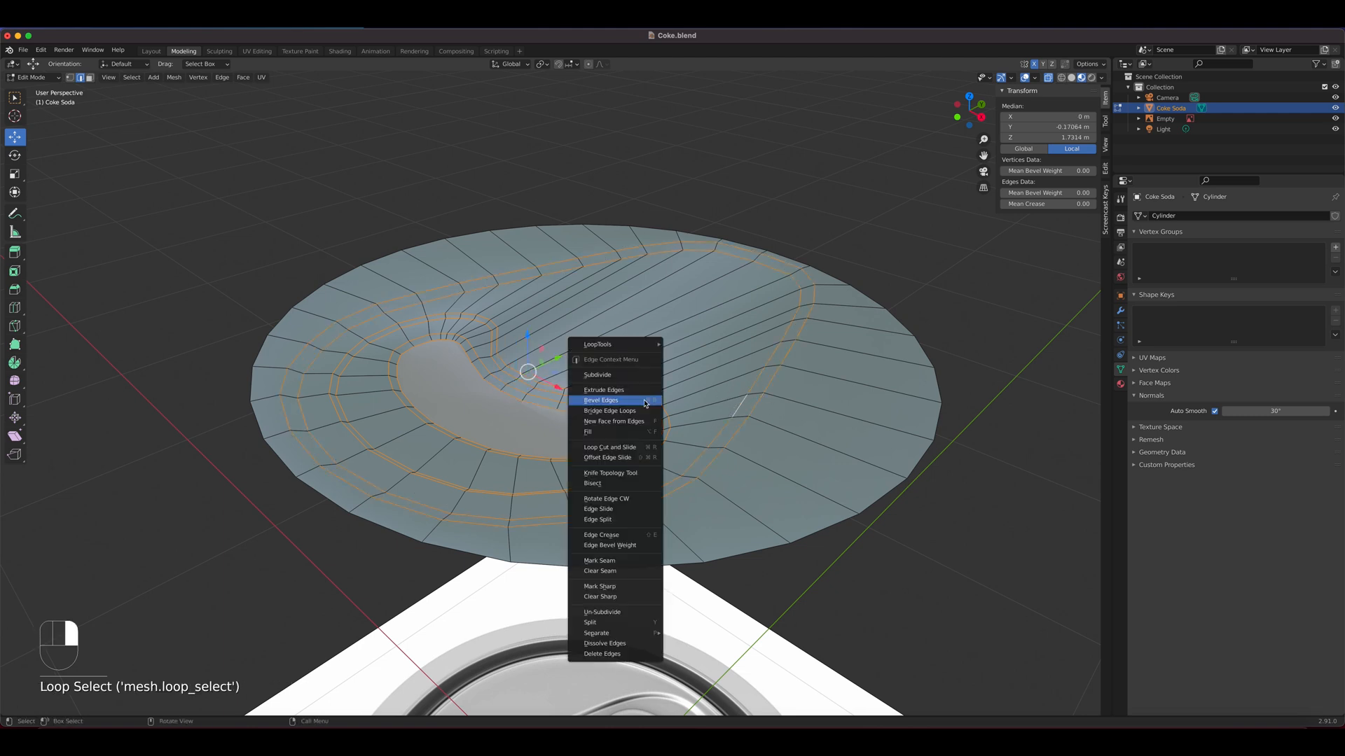
{"action": "left_click", "coordinate": [621, 587]}
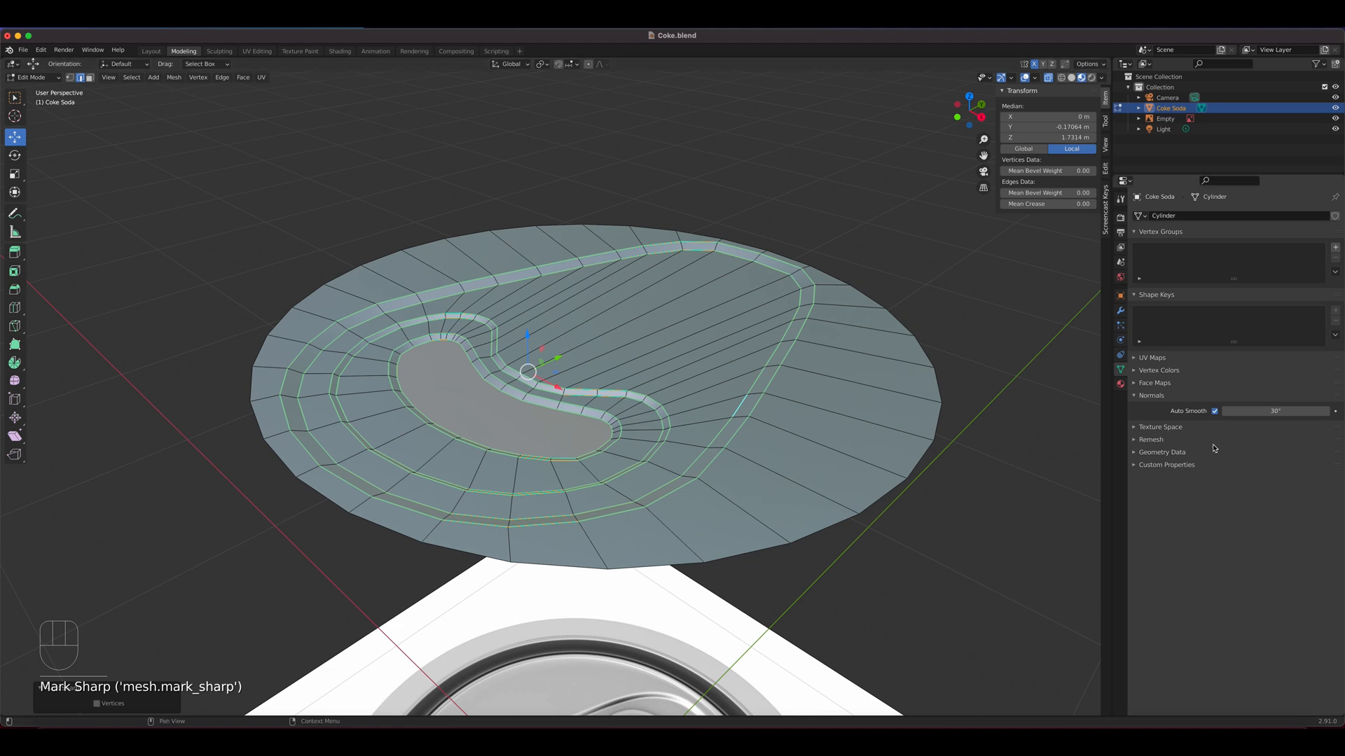
Inspect the sharpened mouth and teardrop edges on the whole can, checking the marked loops in Edit Mode as well
{"action": "key", "text": "Tab"}
{"action": "scroll", "coordinate": [795, 458], "scroll_direction": "up", "scroll_amount": 4}
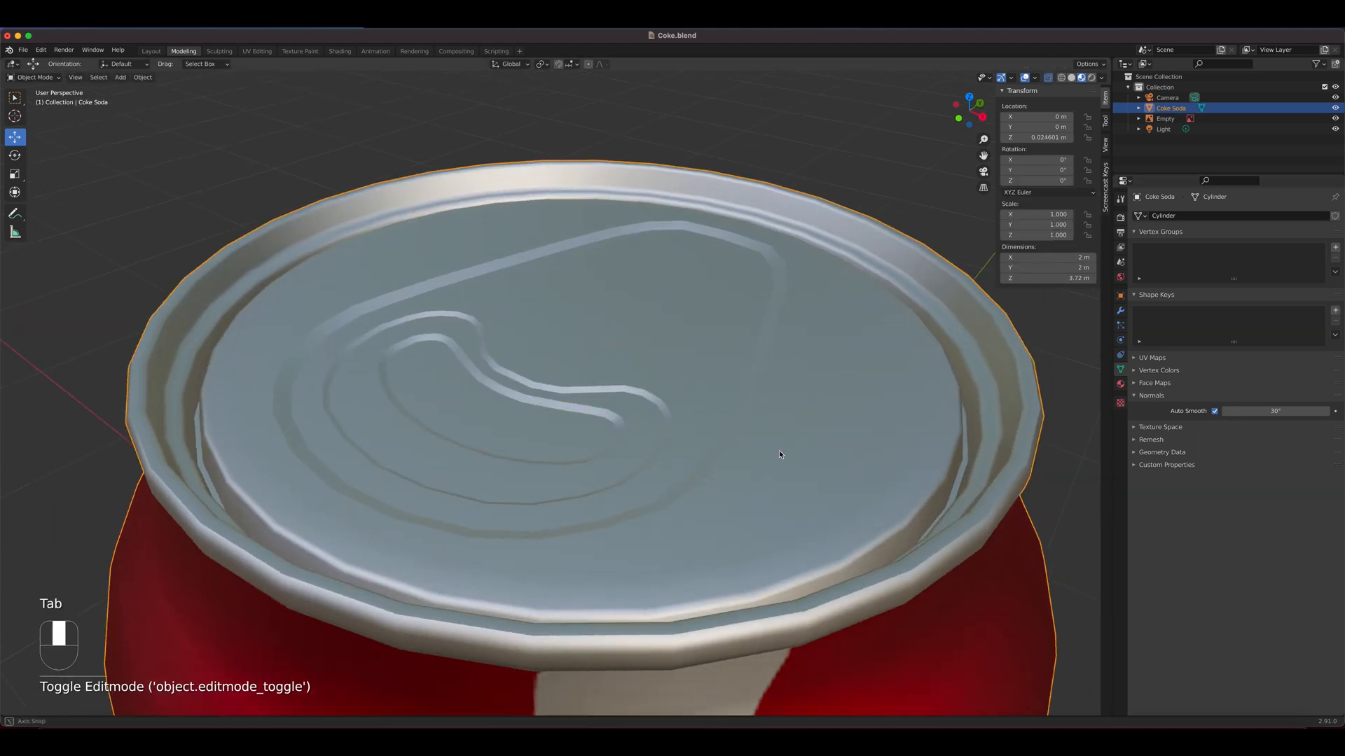
{"action": "middle_click_drag", "start_coordinate": [832, 480], "coordinate": [791, 433]}
{"action": "scroll", "coordinate": [791, 433], "scroll_direction": "down", "scroll_amount": 4}
{"action": "mouse_move", "coordinate": [661, 401]}
{"action": "middle_mouse_down"}
{"action": "mouse_move", "coordinate": [670, 468]}
{"action": "mouse_move", "coordinate": [511, 420]}
{"action": "mouse_move", "coordinate": [712, 444]}
{"action": "mouse_move", "coordinate": [741, 465]}
{"action": "mouse_move", "coordinate": [640, 415]}
{"action": "middle_mouse_up"}
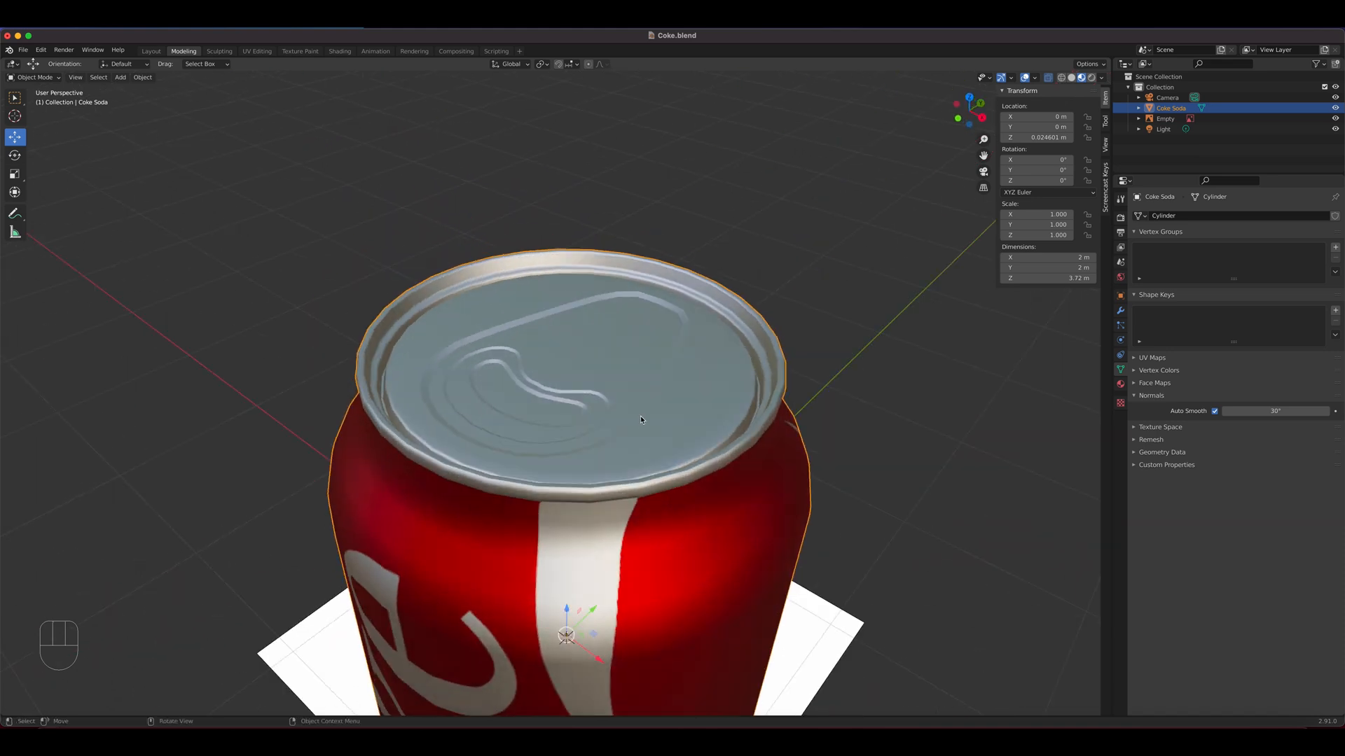
{"action": "key", "text": "Tab"}
{"action": "scroll", "coordinate": [628, 420], "scroll_direction": "up", "scroll_amount": 6}
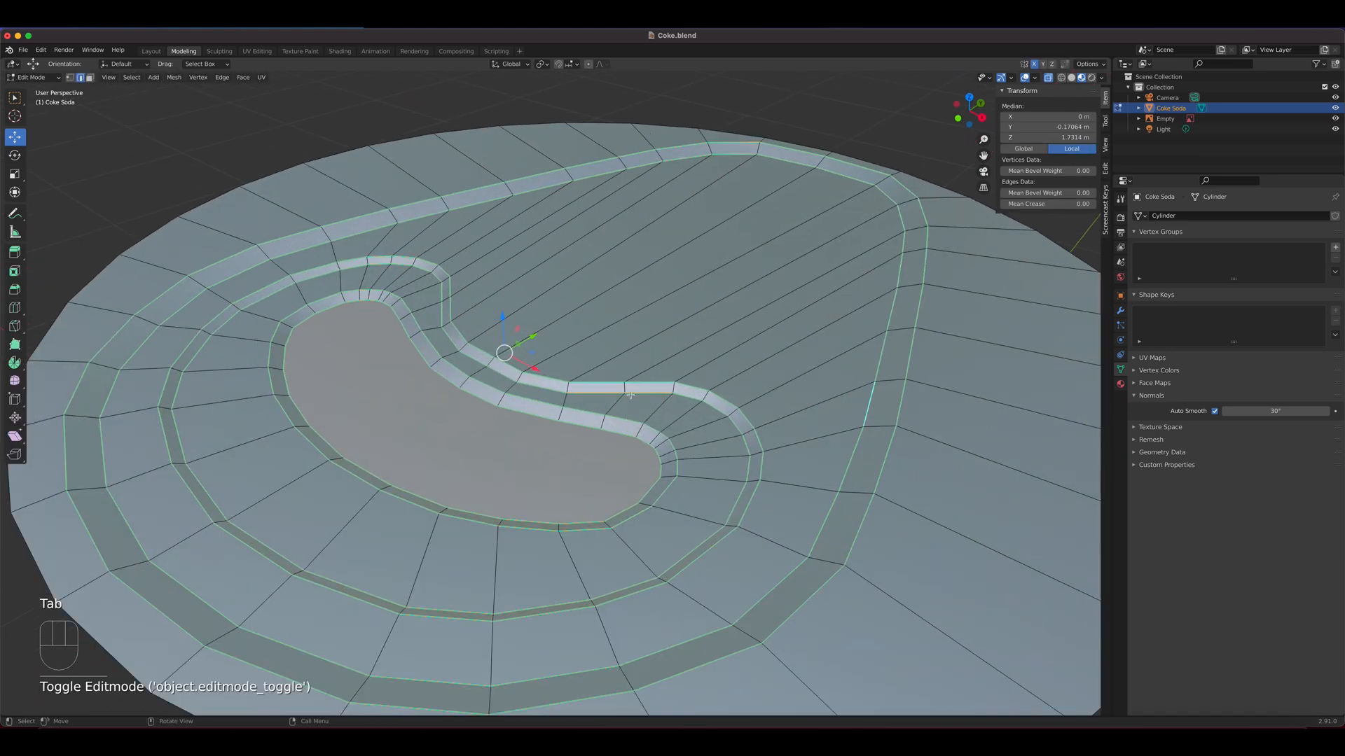
{"action": "right_click", "coordinate": [636, 384]}
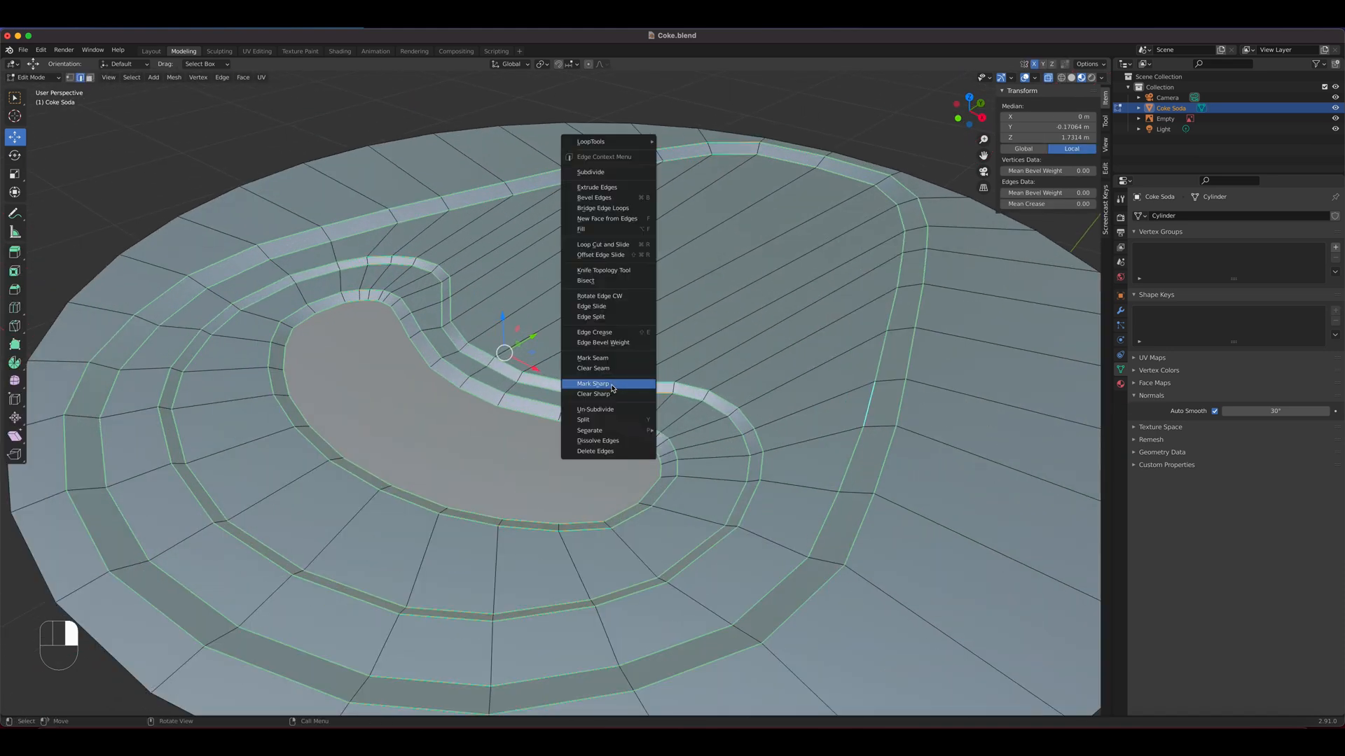
{"action": "left_click", "coordinate": [612, 389]}
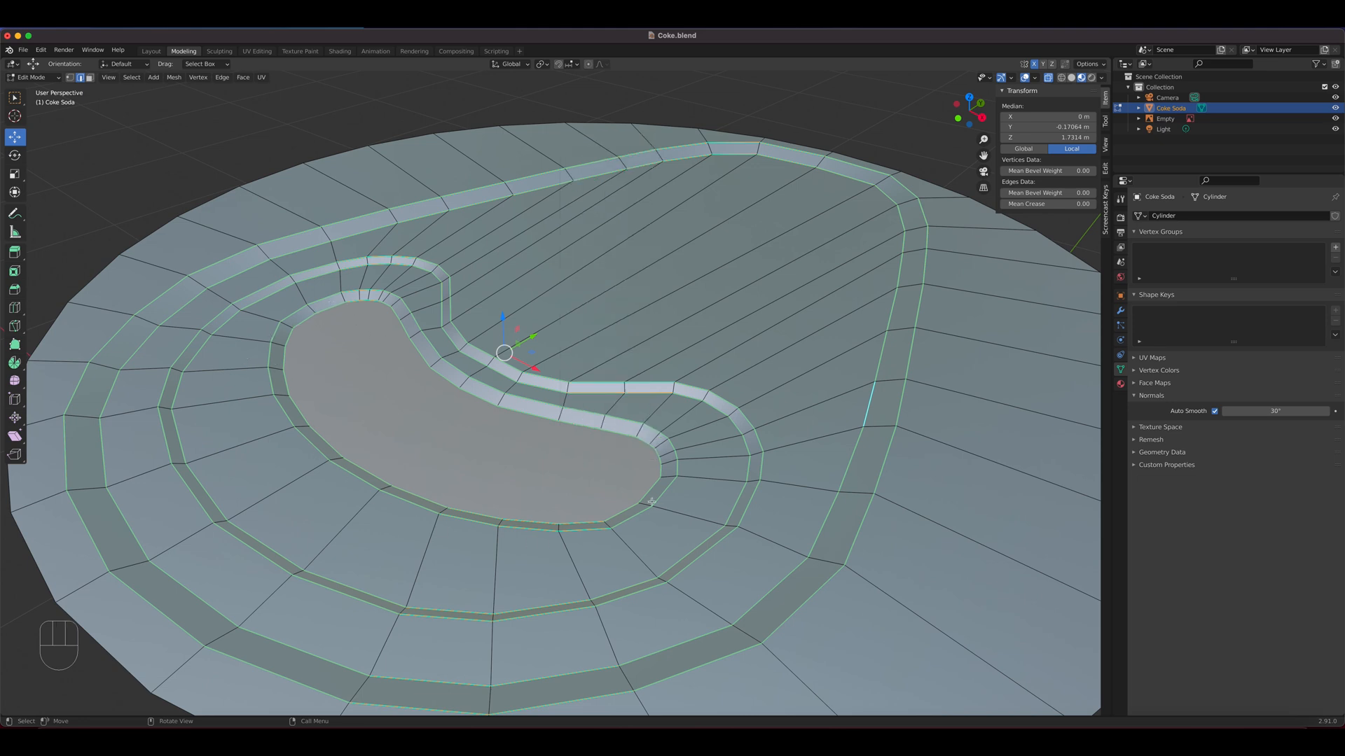
{"action": "right_click", "coordinate": [676, 394]}
{"action": "key", "text": "Tab"}
{"action": "scroll", "coordinate": [542, 475], "scroll_direction": "down", "scroll_amount": 6}
{"action": "middle_click_drag", "start_coordinate": [542, 479], "coordinate": [676, 530]}
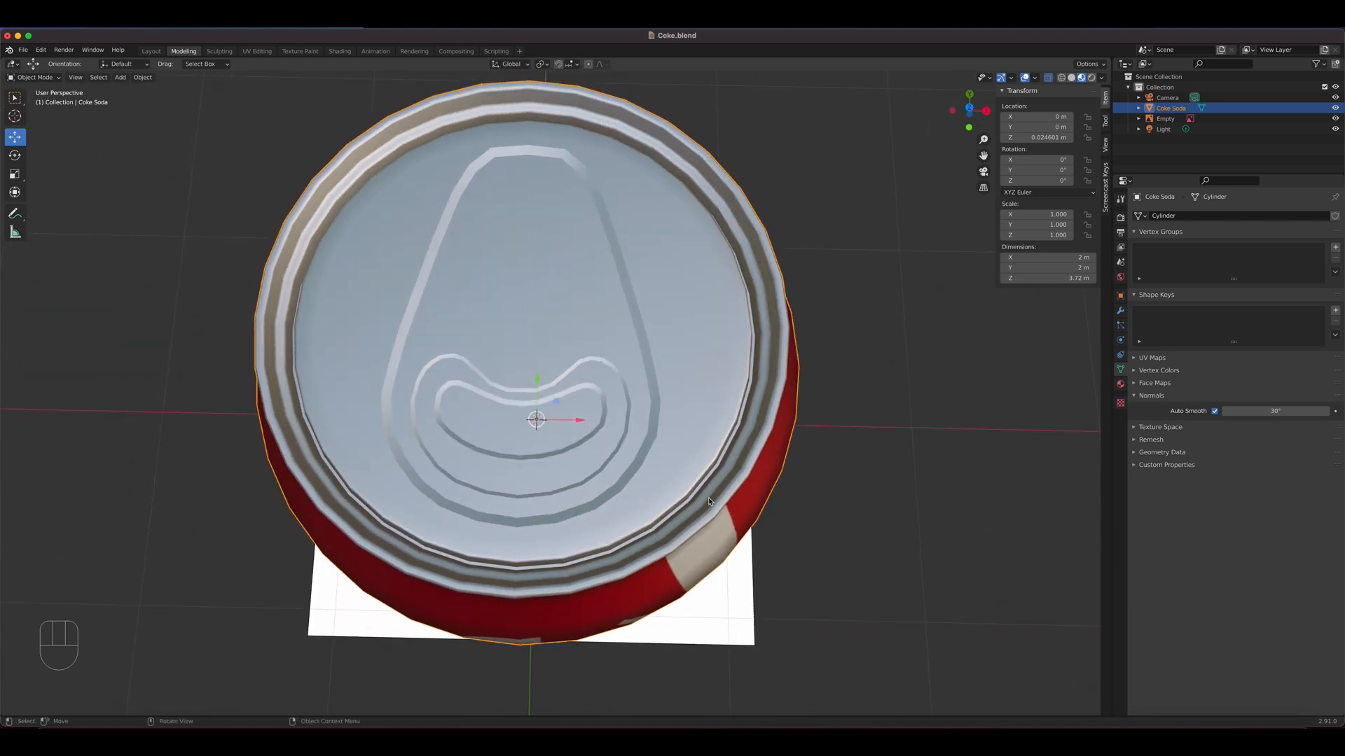
In top view, enter Edit Mode, switch to Solid shading with X-ray on and reveal all hidden can geometry
{"action": "key", "text": "KP_7"}
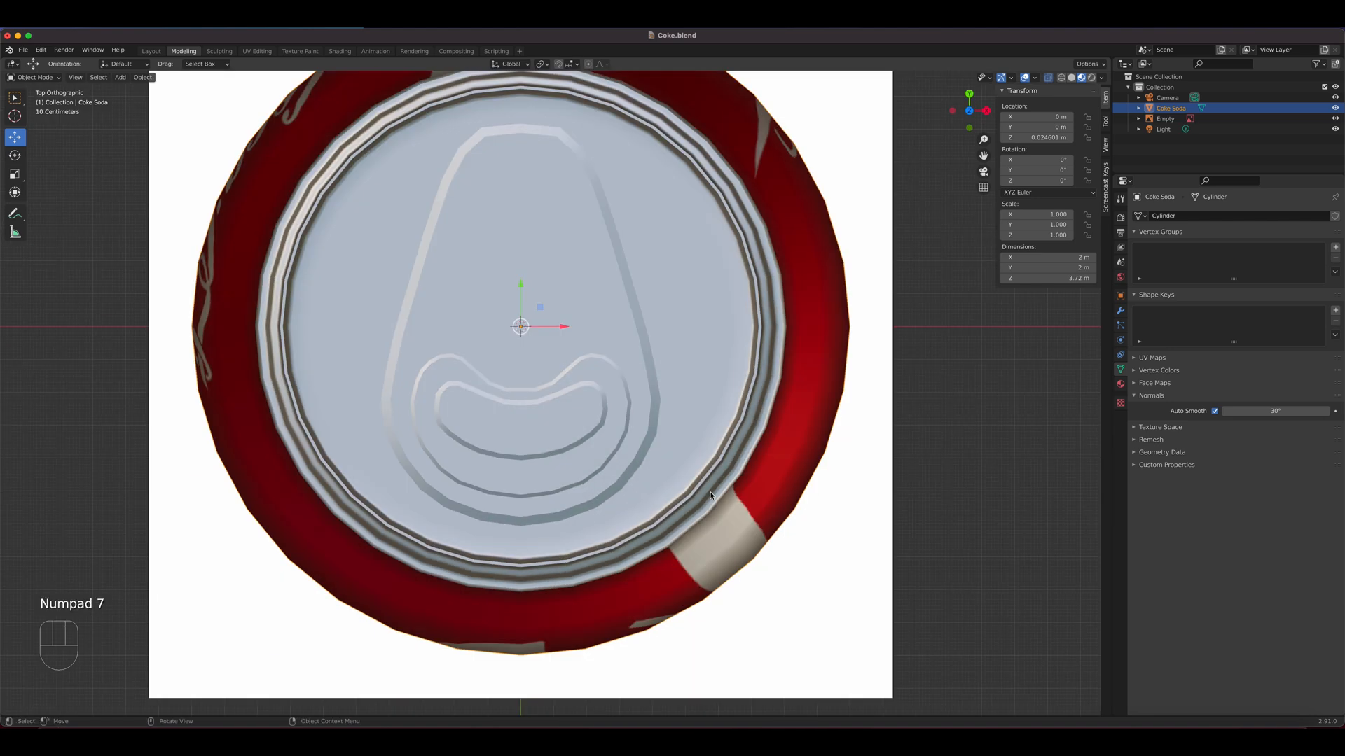
{"action": "key", "text": "Tab"}
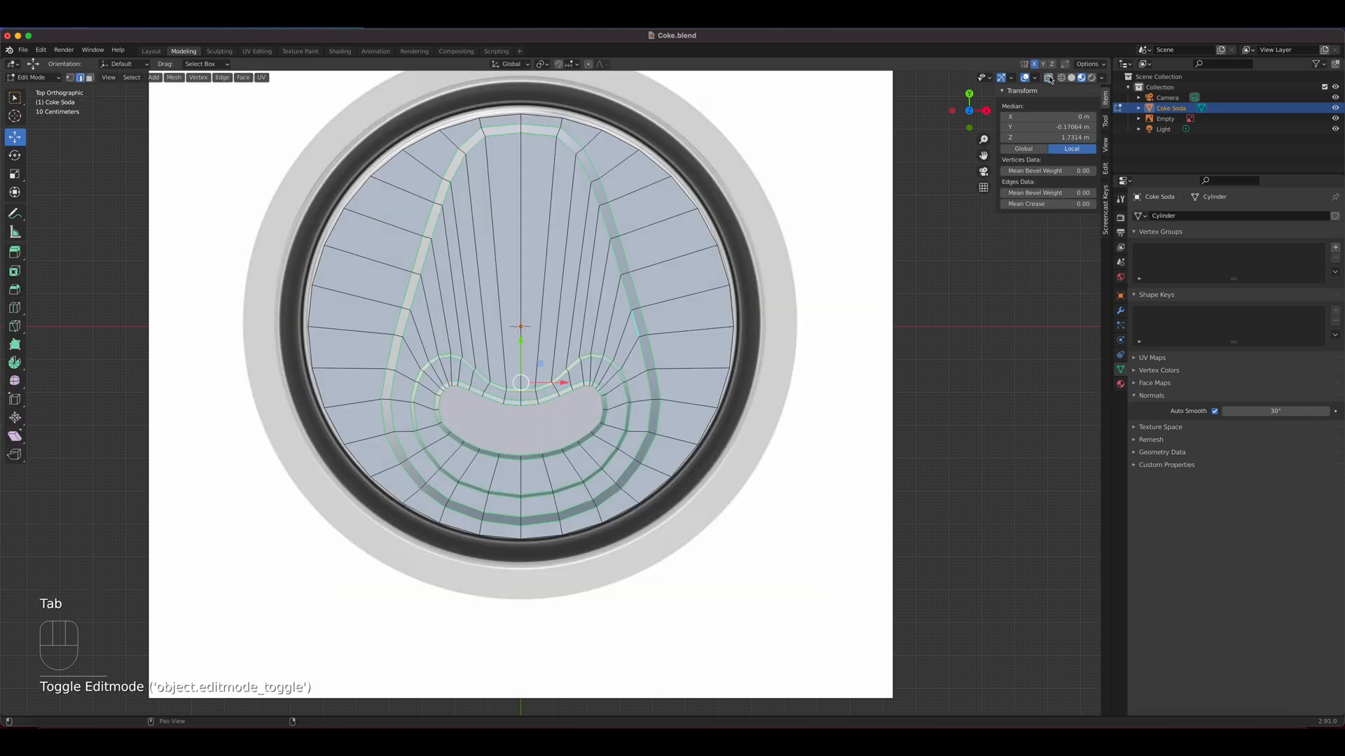
{"action": "left_click", "coordinate": [1071, 77]}
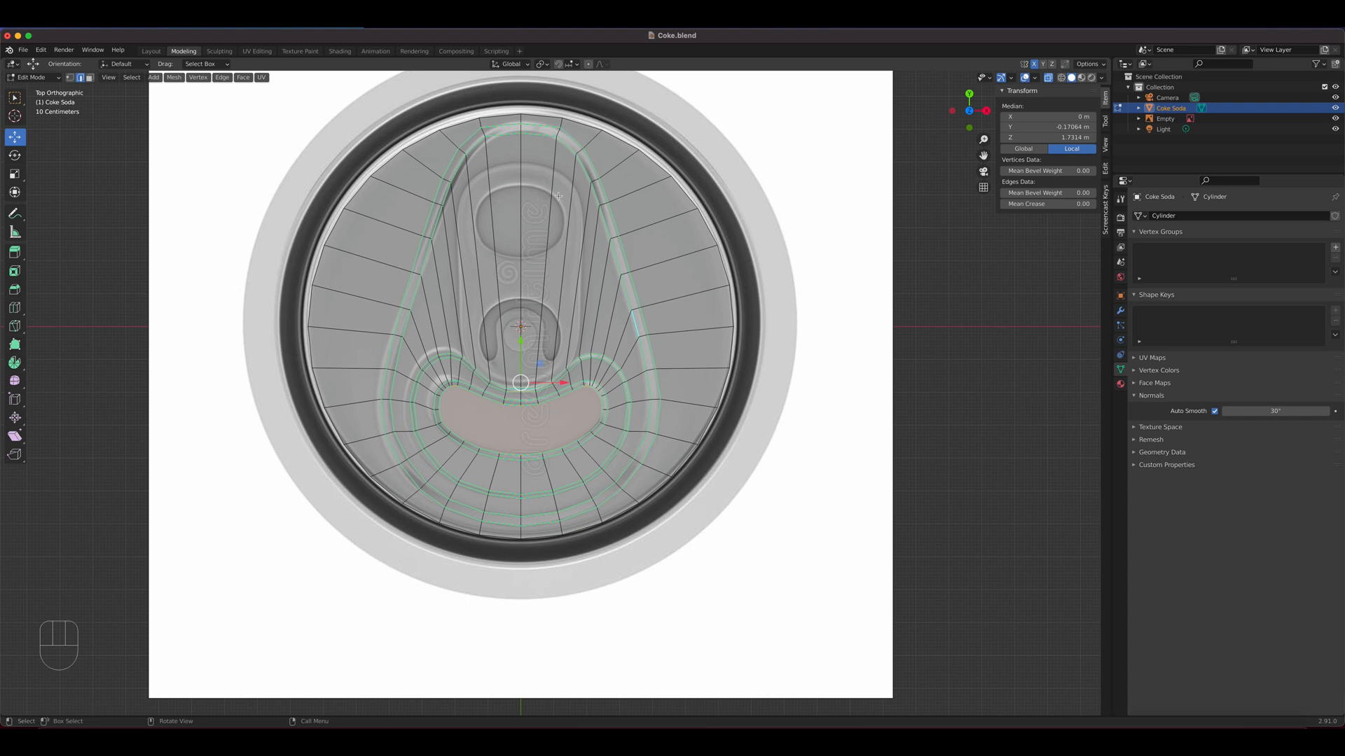
{"action": "key", "text": "Tab"}
{"action": "key", "text": "Tab"}
{"action": "key", "text": "alt+h"}
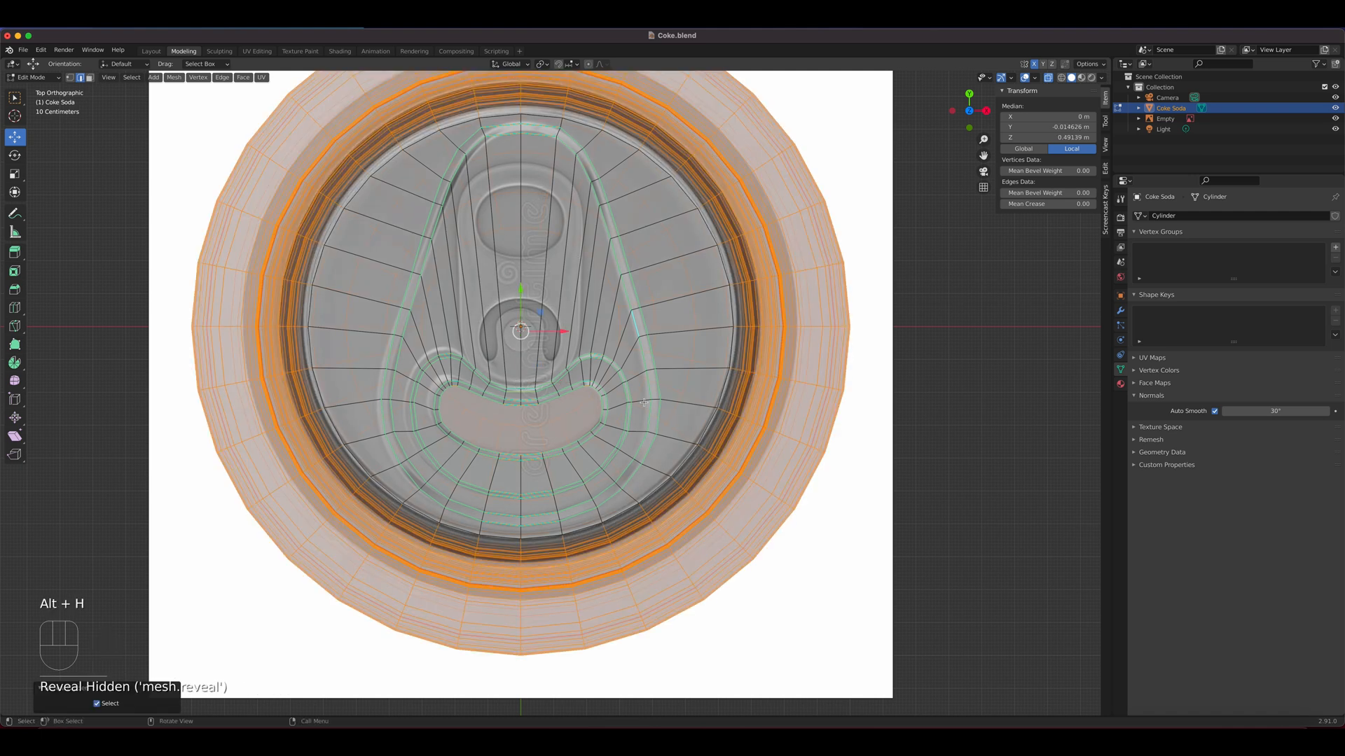
Return to Object Mode and hide the Coke Soda object so only the reference image shows from the top
{"action": "key", "text": "Tab"}
{"action": "middle_click_drag", "start_coordinate": [643, 403], "coordinate": [640, 370]}
{"action": "middle_click_drag", "start_coordinate": [638, 398], "coordinate": [658, 380]}
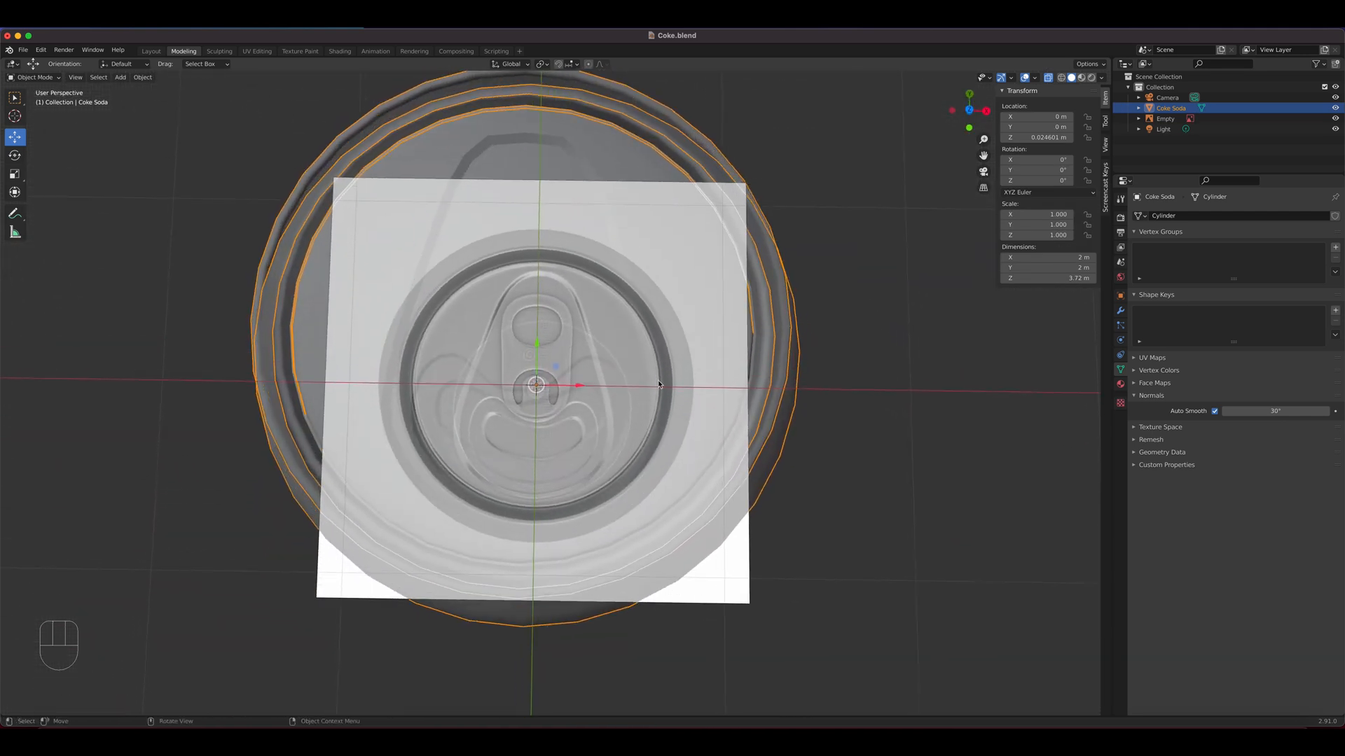
{"action": "left_click", "coordinate": [1336, 109]}
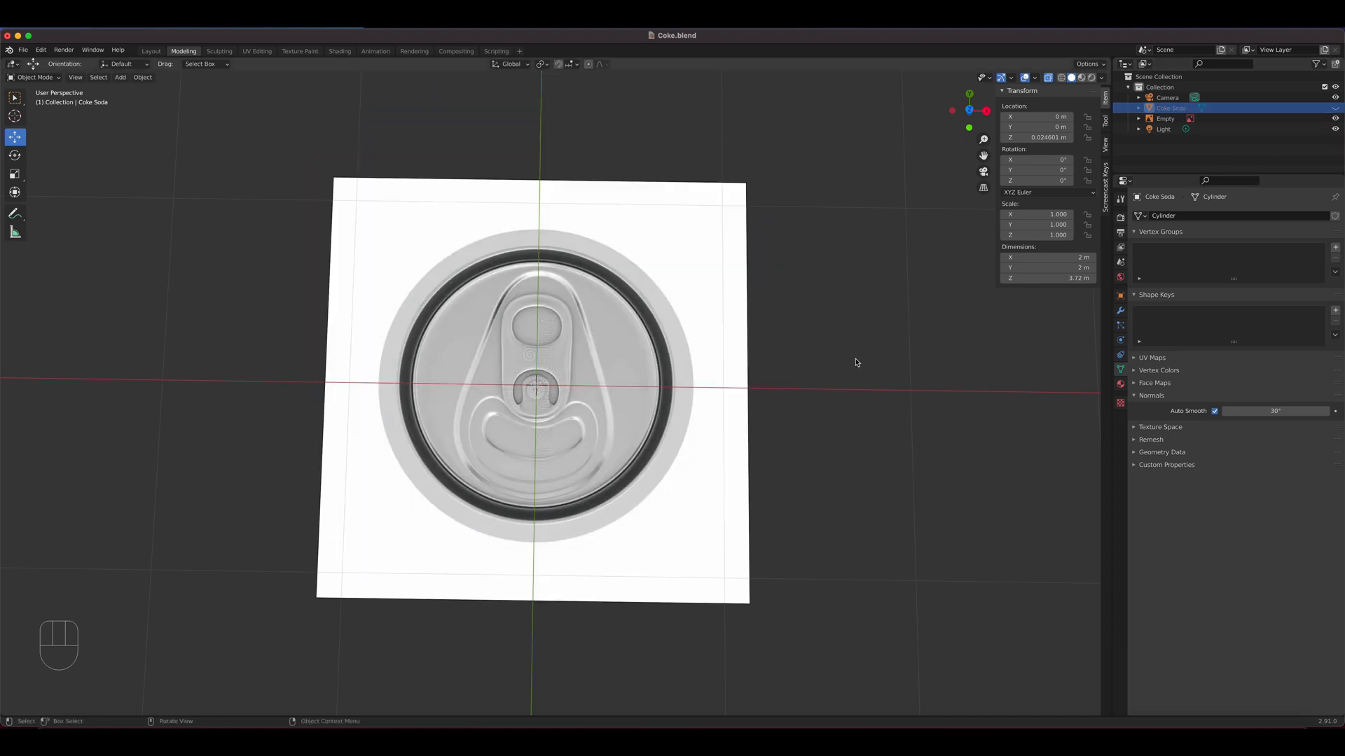
{"action": "key", "text": "KP_7"}
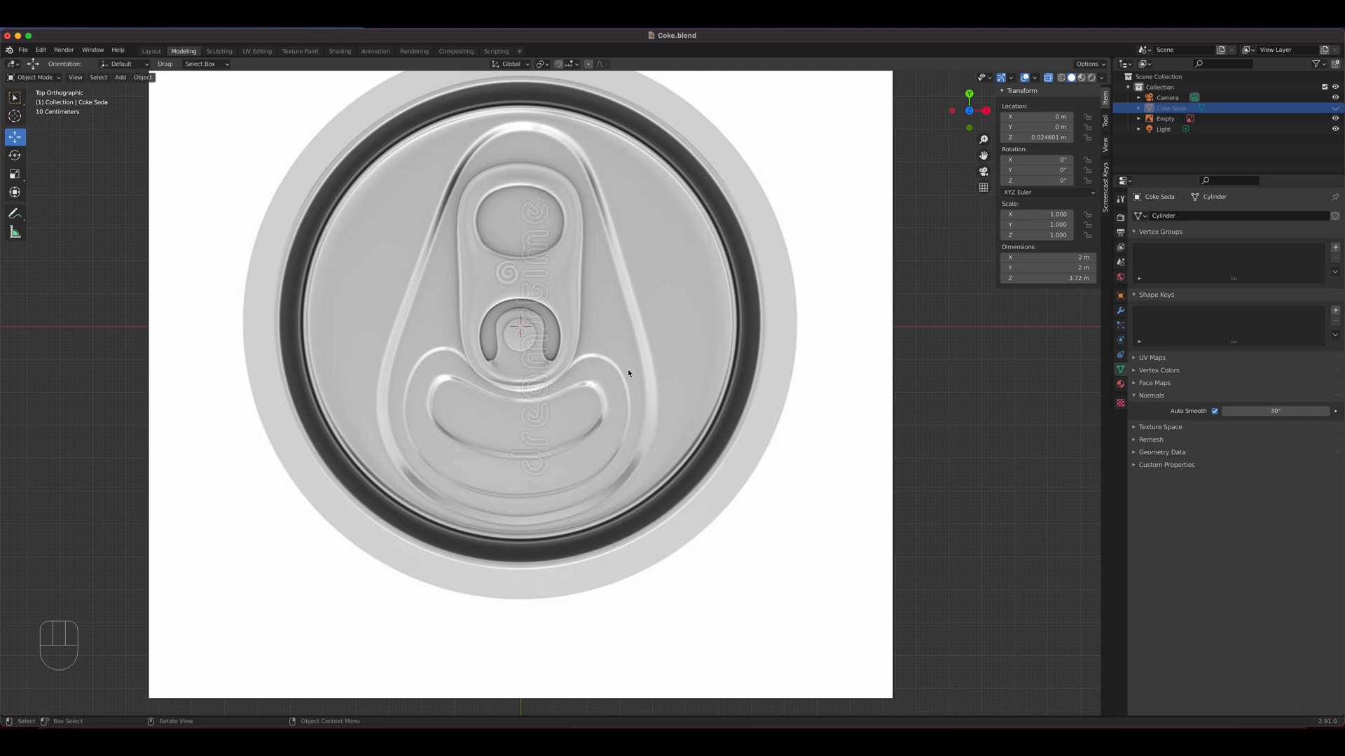
Add a mesh cylinder, set it to 16 vertices with X-ray off, and save the file
{"action": "key", "text": "shift+a"}
{"action": "mouse_move", "coordinate": [629, 371]}
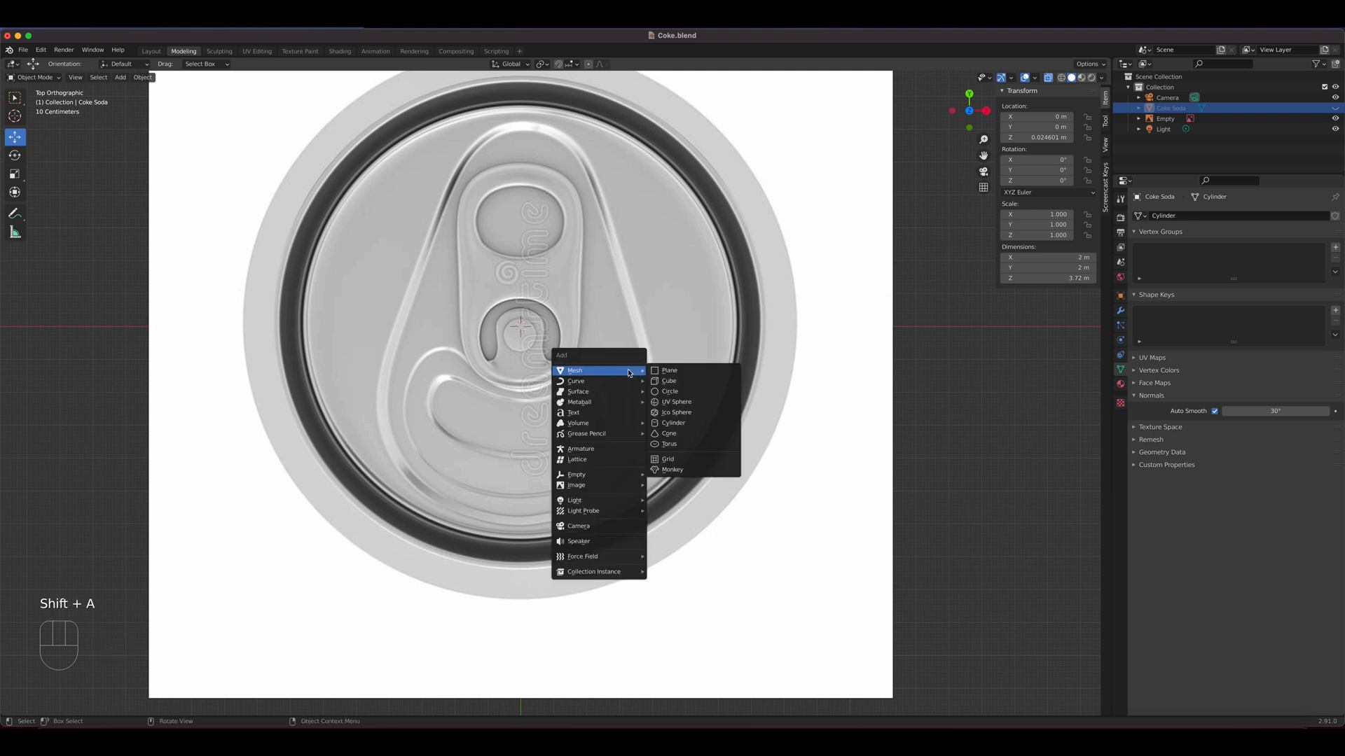
{"action": "left_click", "coordinate": [697, 425]}
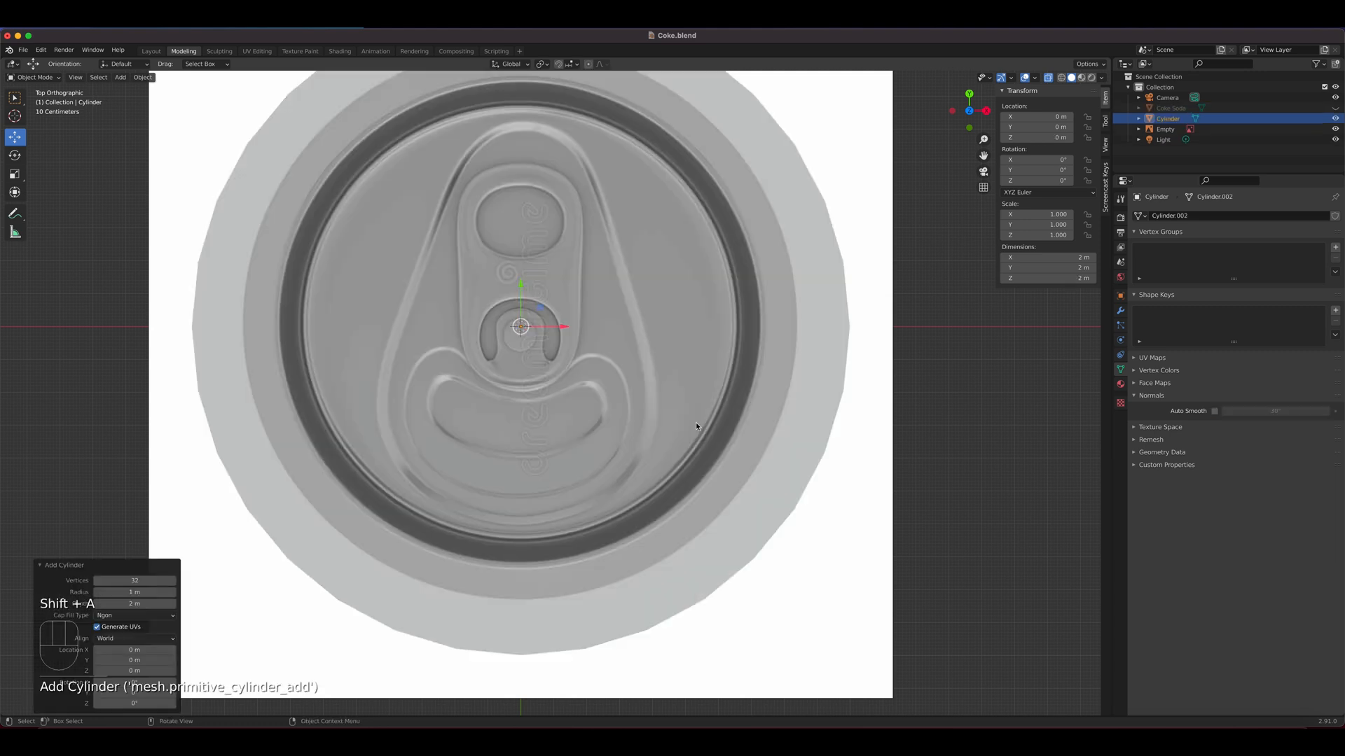
{"action": "left_click", "coordinate": [1049, 80]}
{"action": "scroll", "coordinate": [707, 350], "scroll_direction": "down", "scroll_amount": 2}
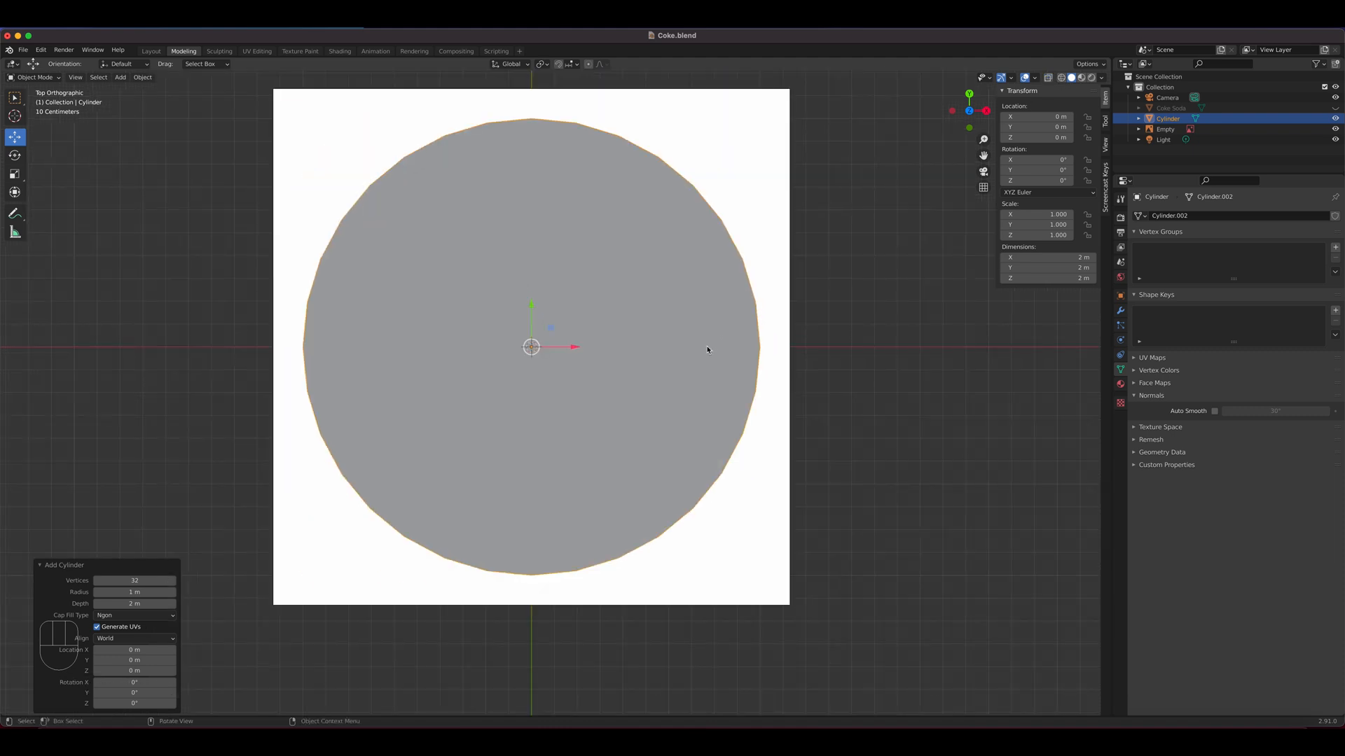
{"action": "left_click", "coordinate": [126, 581]}
{"action": "type", "text": "16"}
{"action": "key", "text": "Return"}
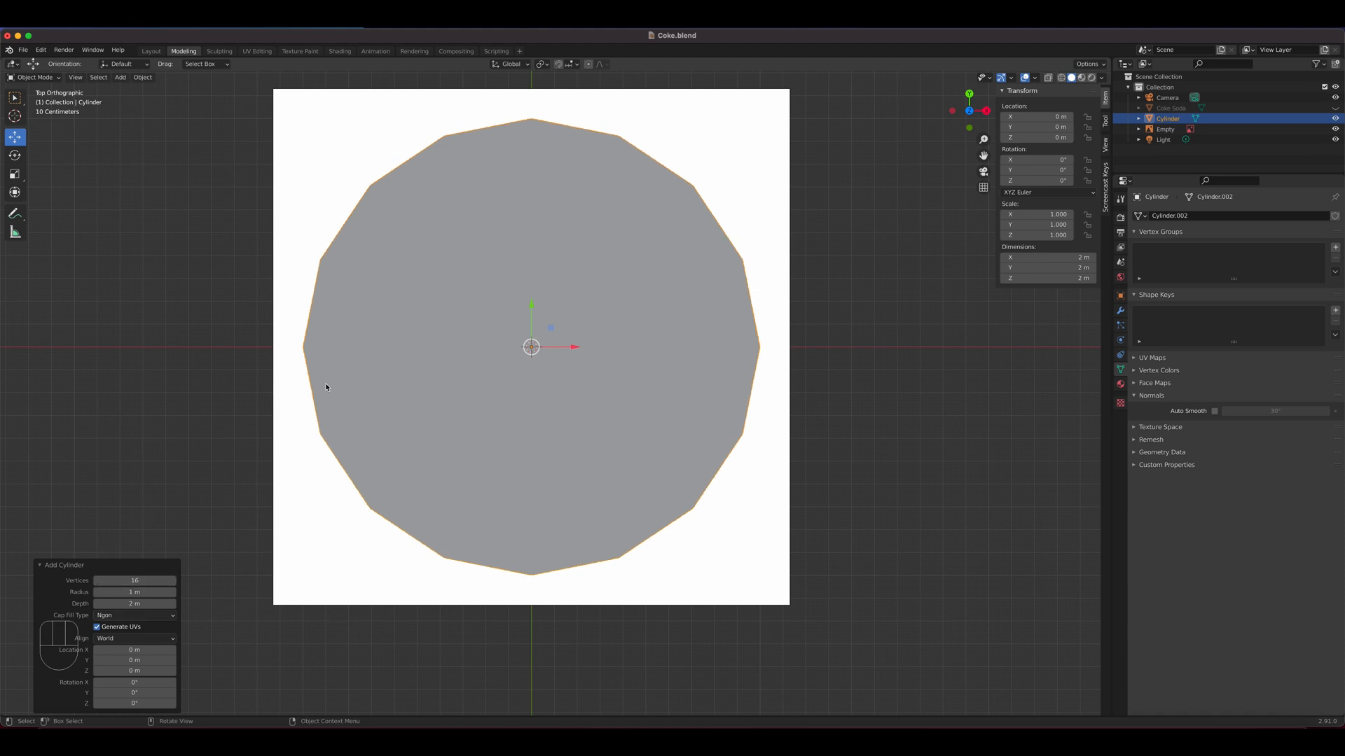
{"action": "left_click", "coordinate": [23, 49]}
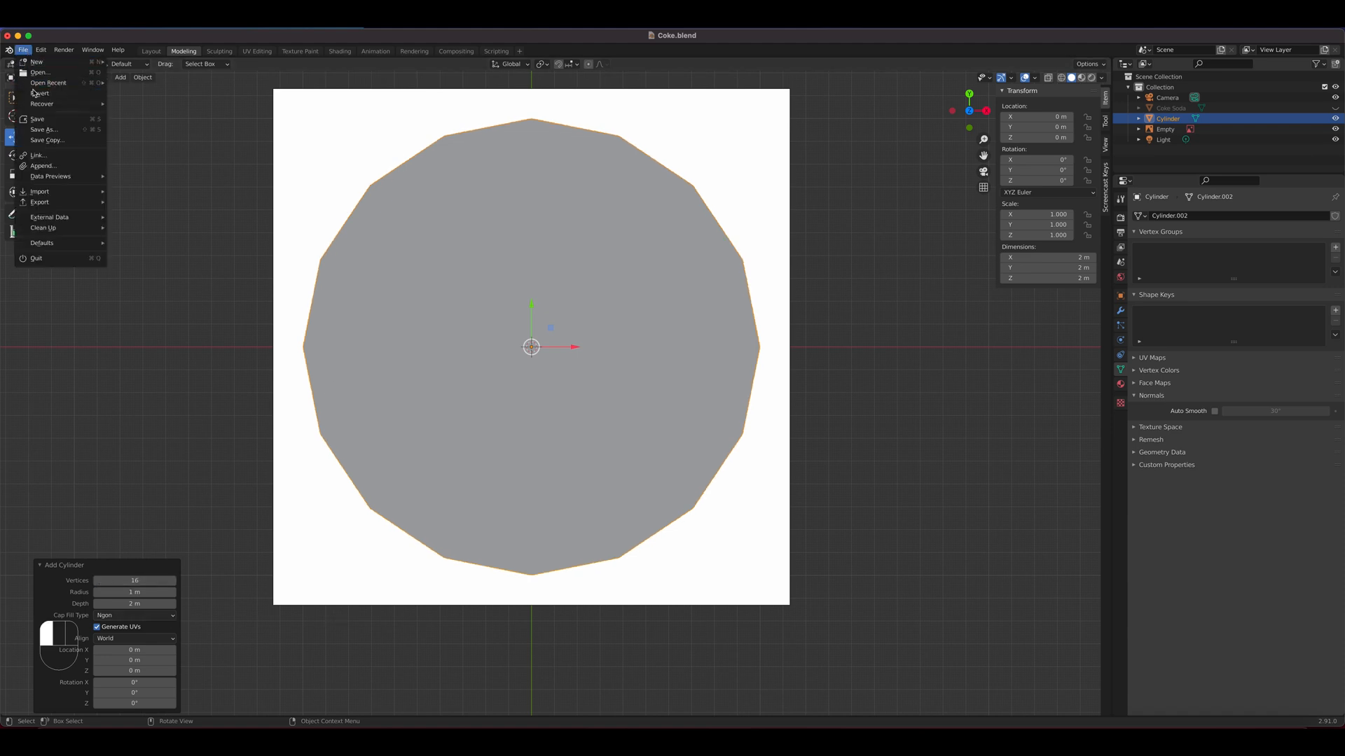
{"action": "left_click", "coordinate": [38, 119]}
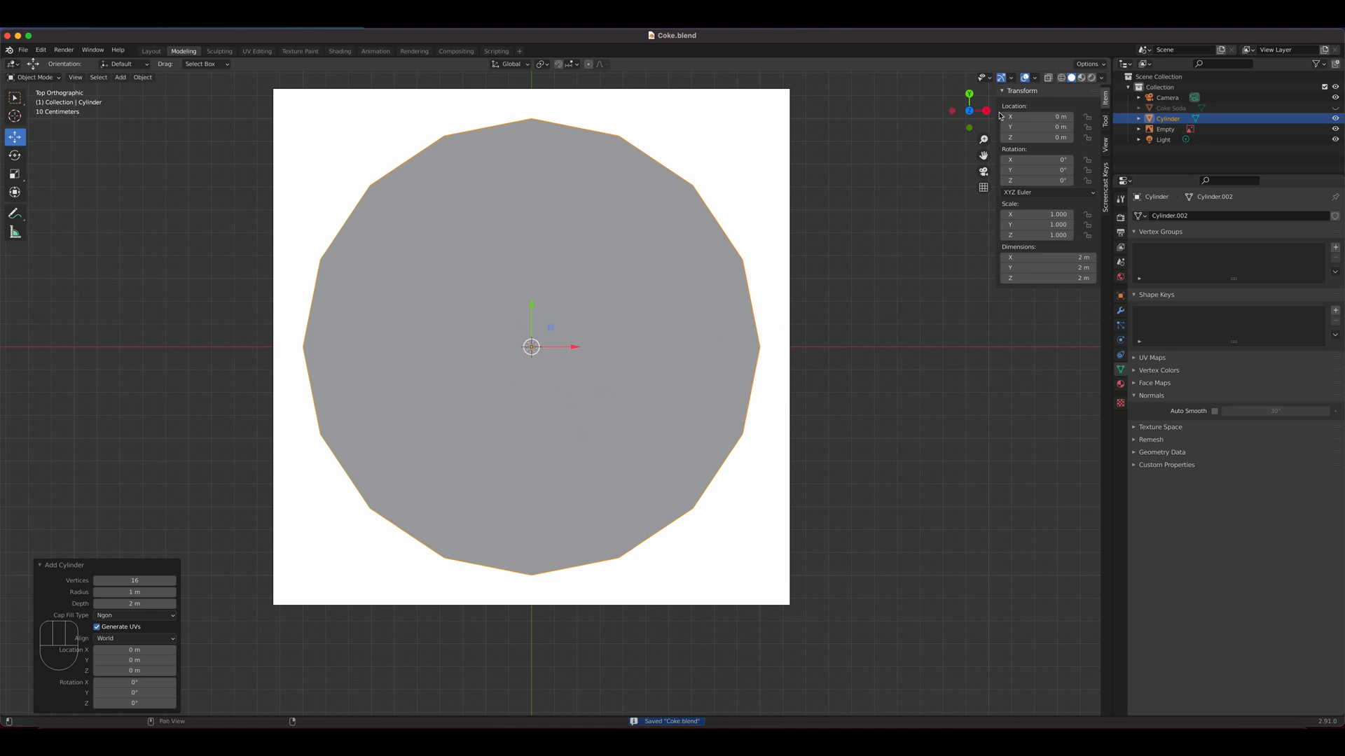
With X-ray on, scale the cylinder to about 0.211 and move it about 0.294 m along Y over the pull tab's finger hole
{"action": "left_click", "coordinate": [1048, 79]}
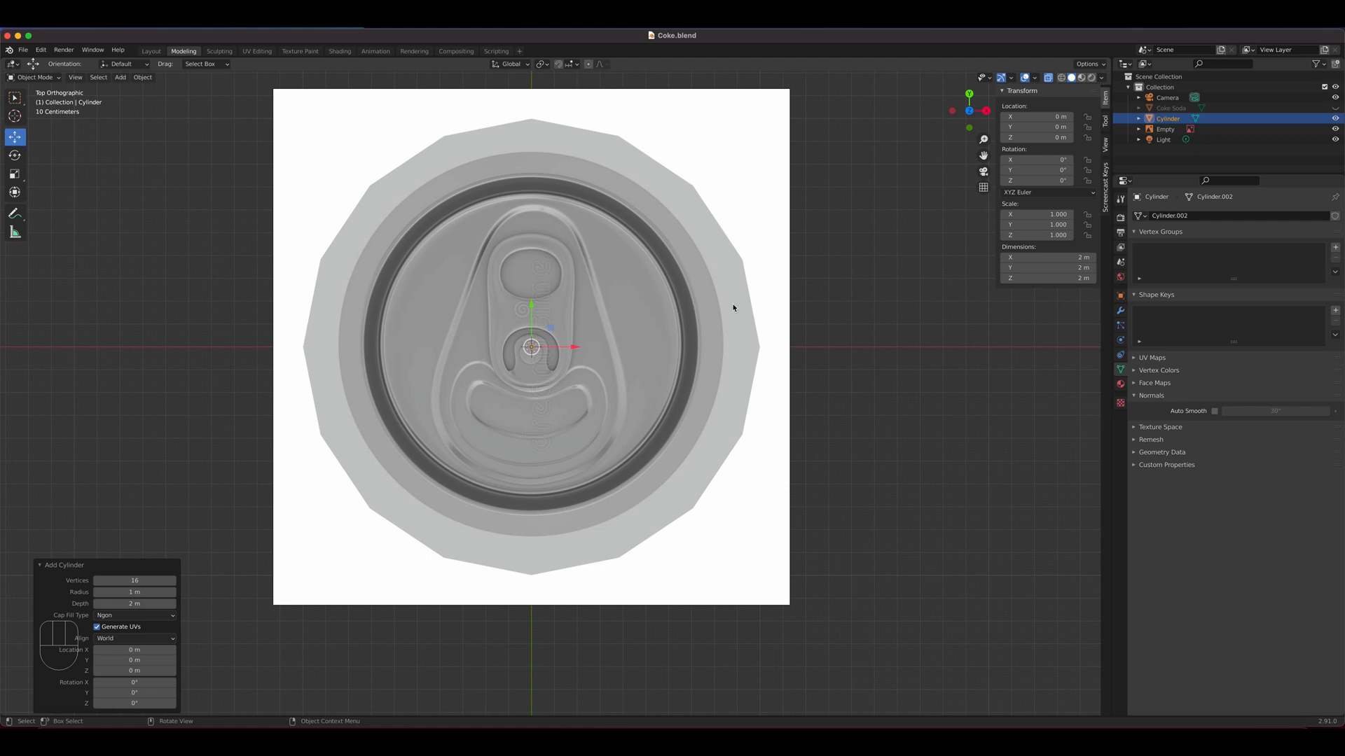
{"action": "key", "text": "s"}
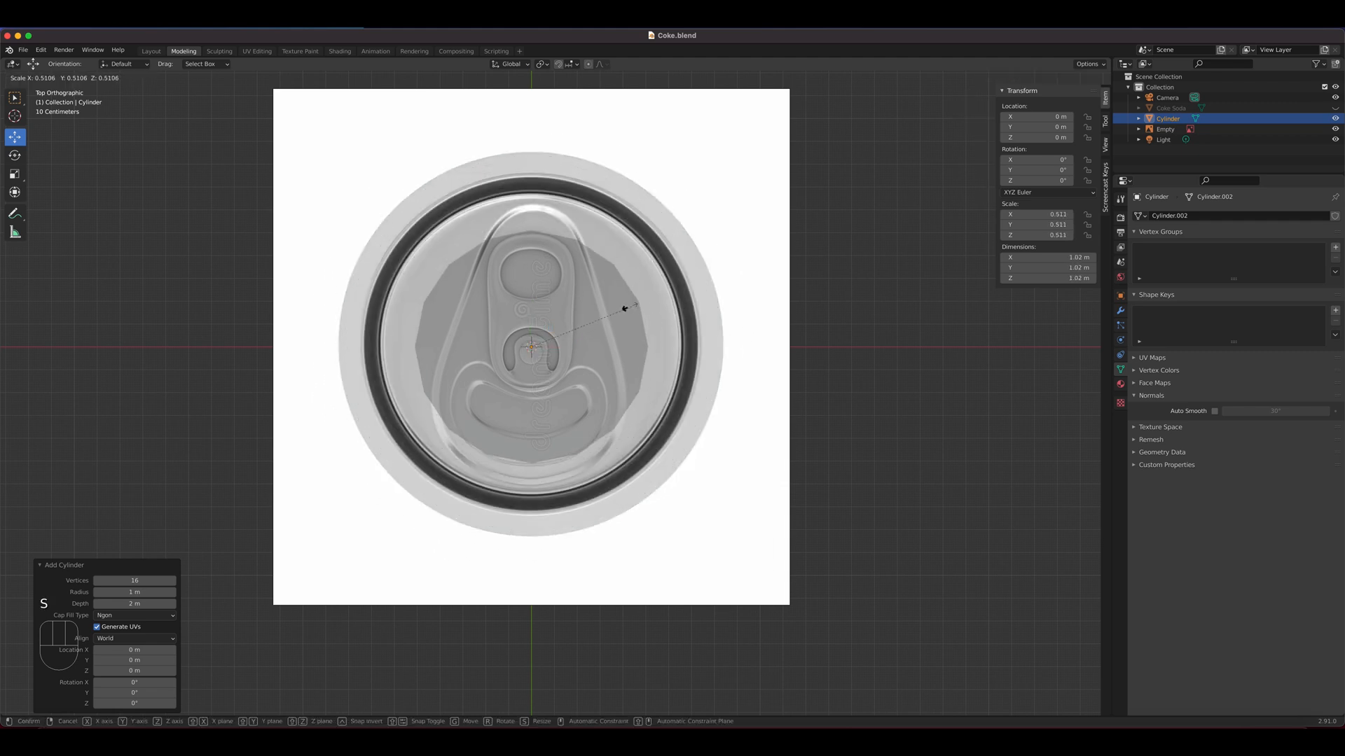
{"action": "left_click", "coordinate": [572, 325]}
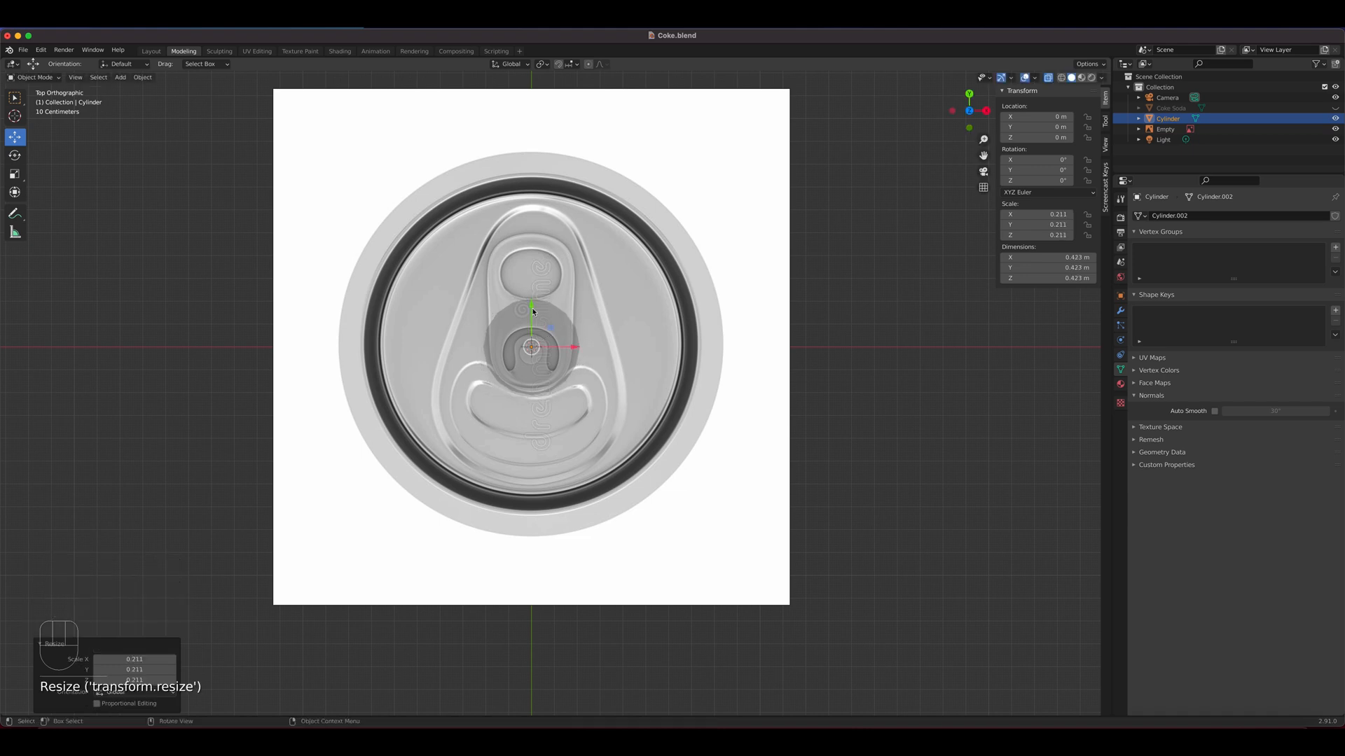
{"action": "left_click_drag", "start_coordinate": [532, 311], "coordinate": [533, 237]}
{"action": "scroll", "coordinate": [545, 262], "scroll_direction": "up", "scroll_amount": 4}
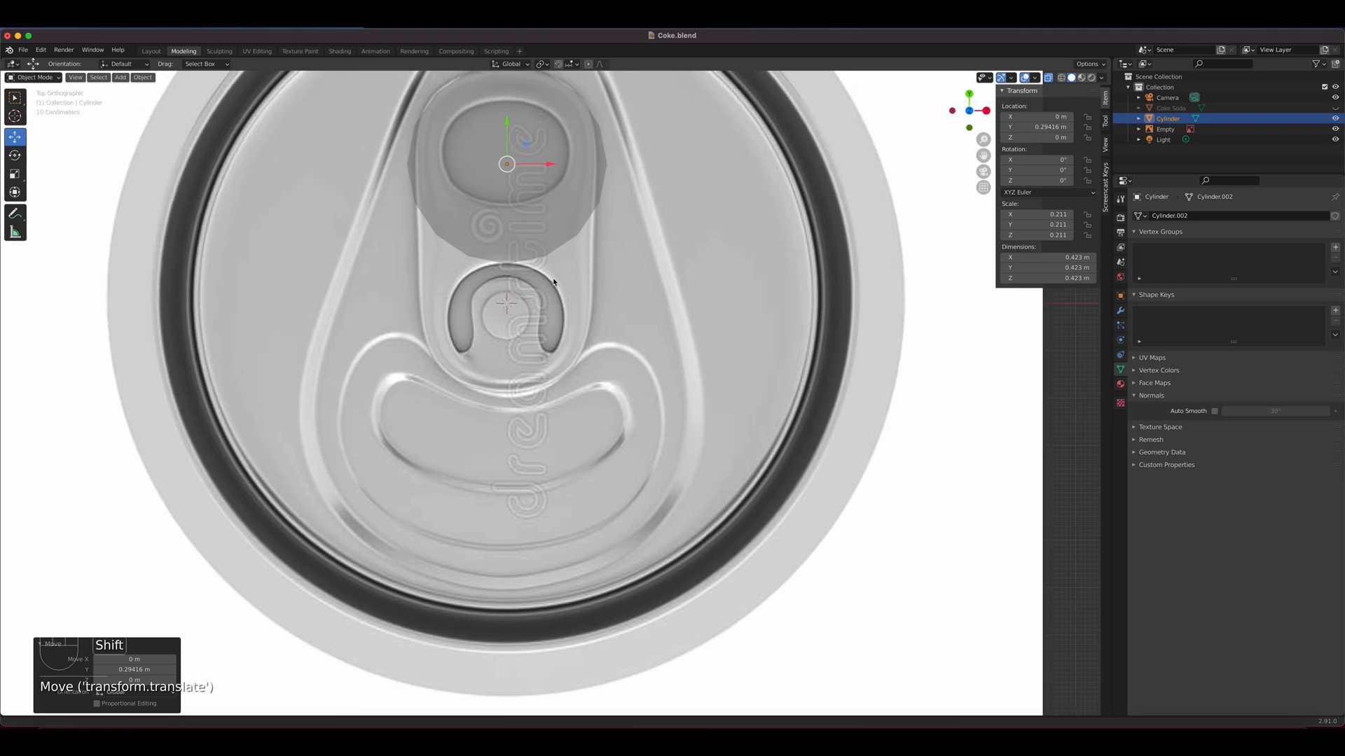
{"action": "middle_click_drag", "start_coordinate": [554, 283], "coordinate": [574, 442], "text": "shift"}
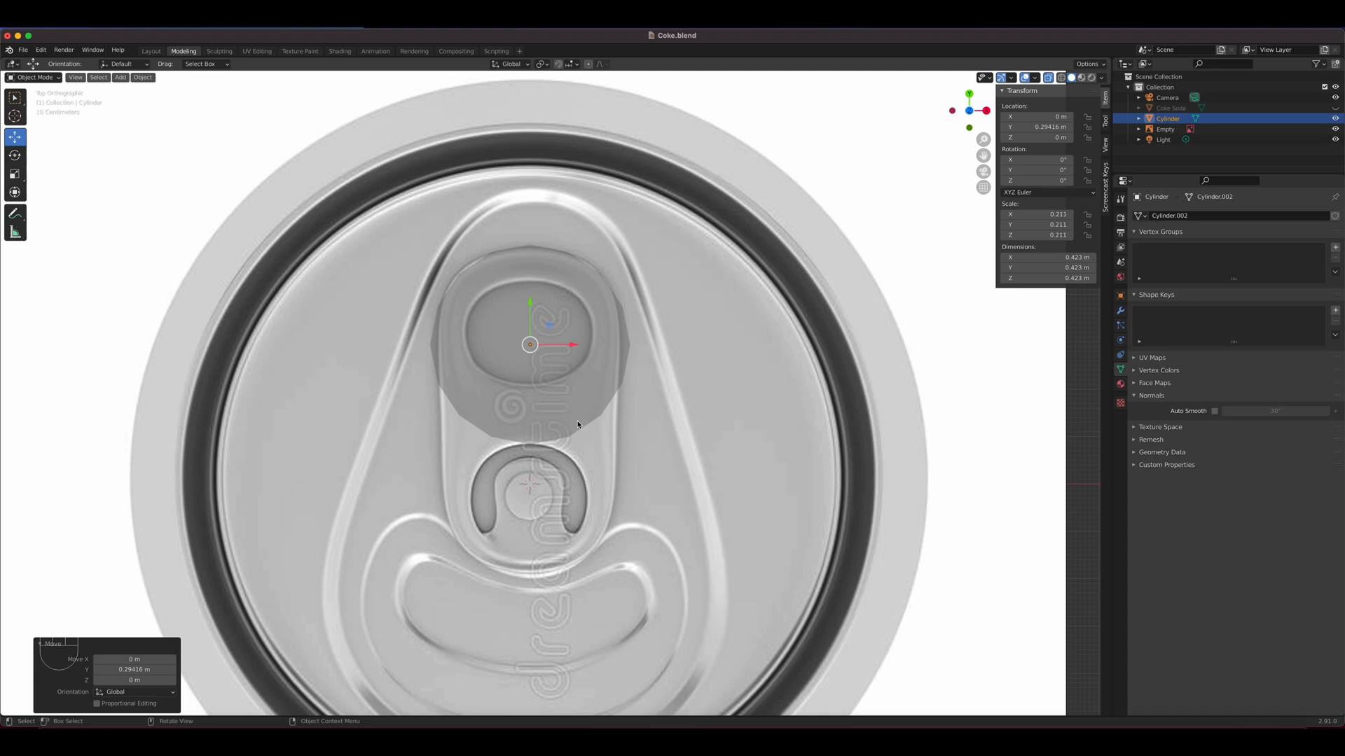
In Edit Mode, delete all of the cylinder's geometry except its top face
{"action": "middle_click_drag", "start_coordinate": [578, 424], "coordinate": [630, 405]}
{"action": "key", "text": "Tab"}
{"action": "middle_click_drag", "start_coordinate": [621, 490], "coordinate": [676, 107], "text": "shift"}
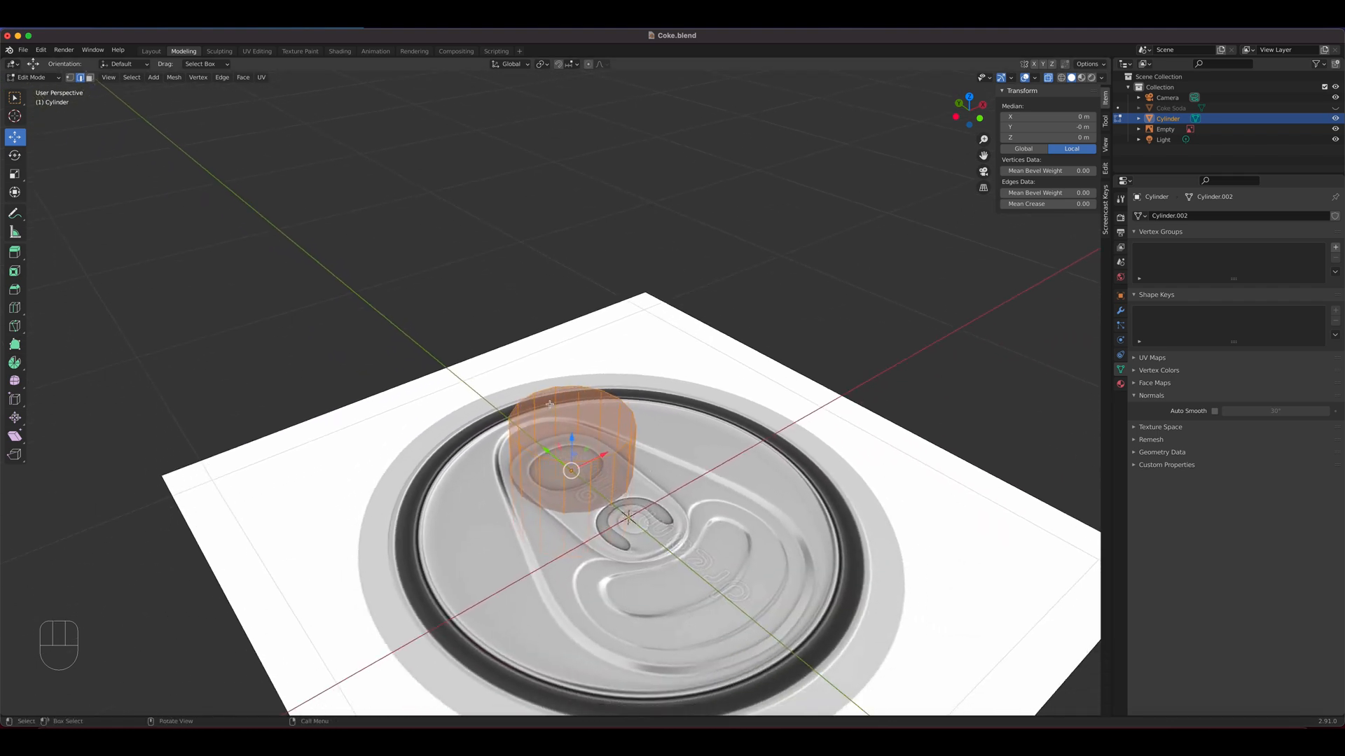
{"action": "key", "text": "3"}
{"action": "left_click", "coordinate": [574, 425]}
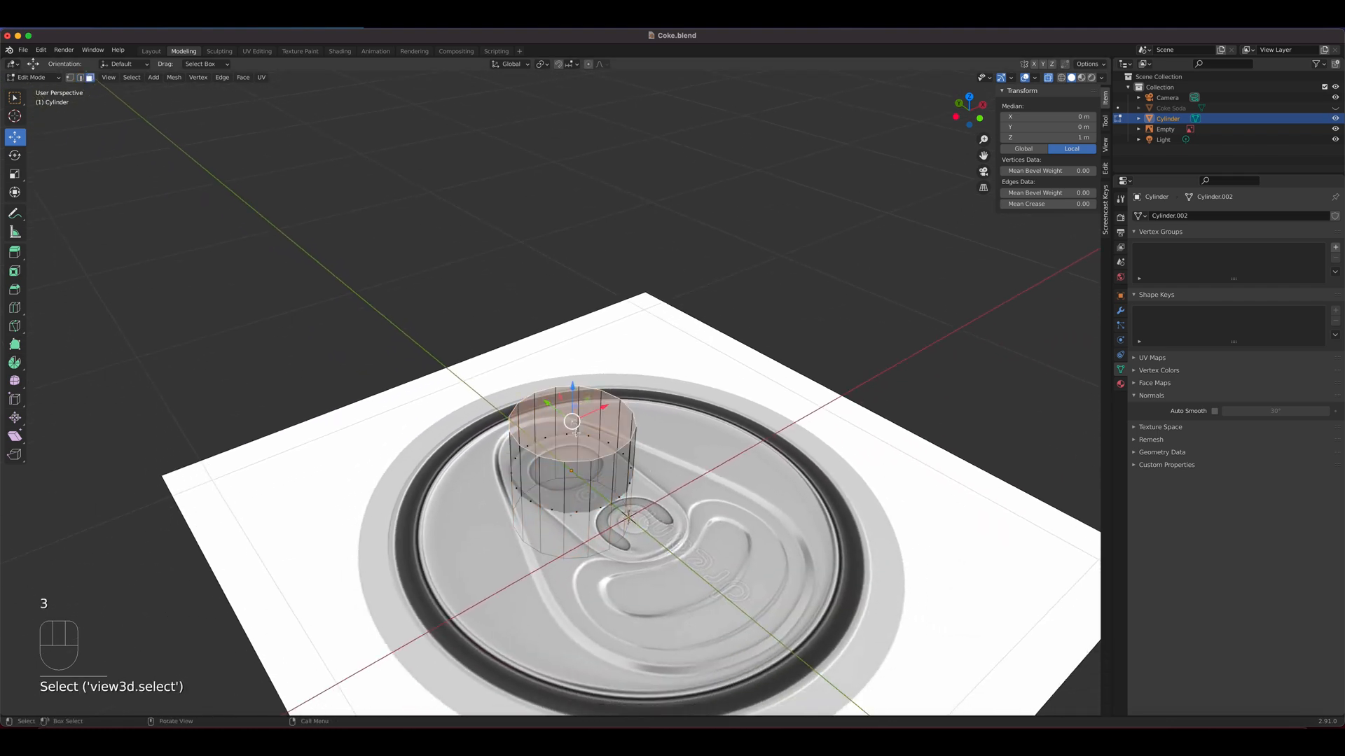
{"action": "key", "text": "ctrl+i"}
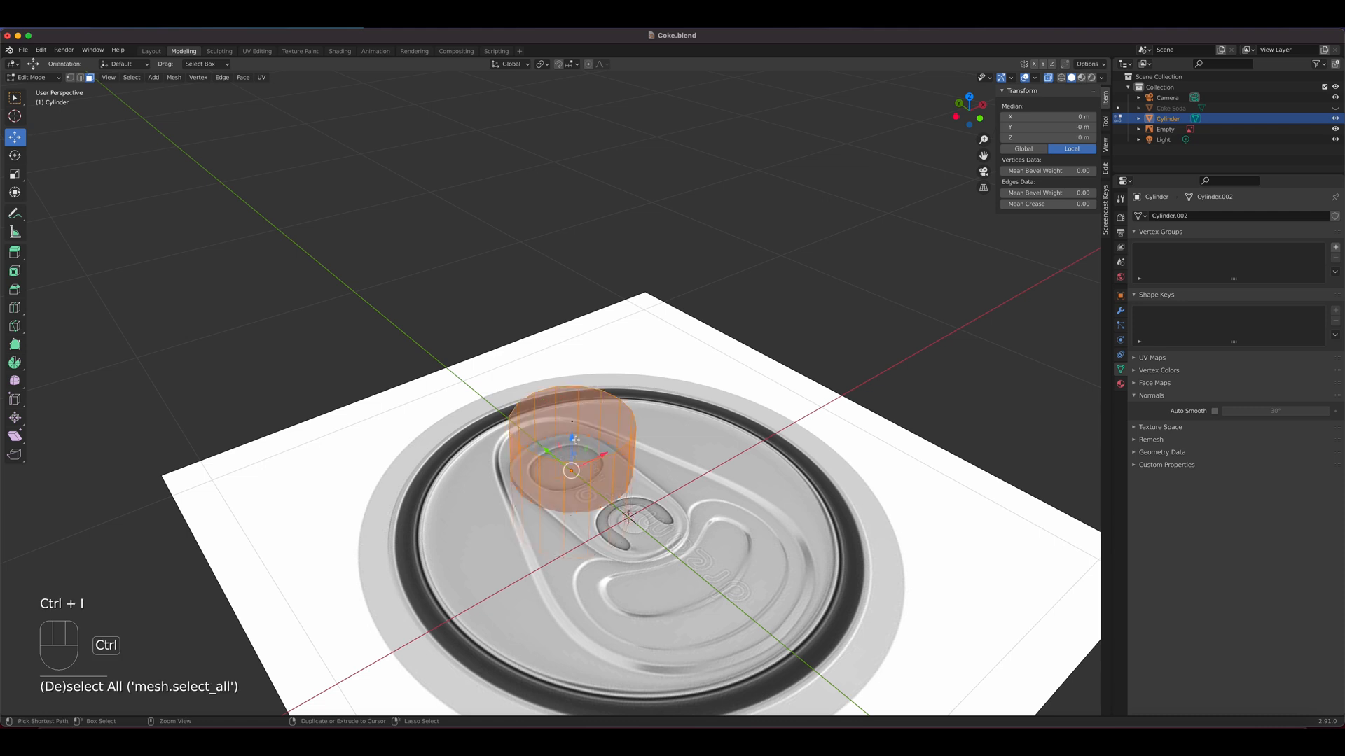
{"action": "key", "text": "x"}
{"action": "left_click", "coordinate": [578, 441]}
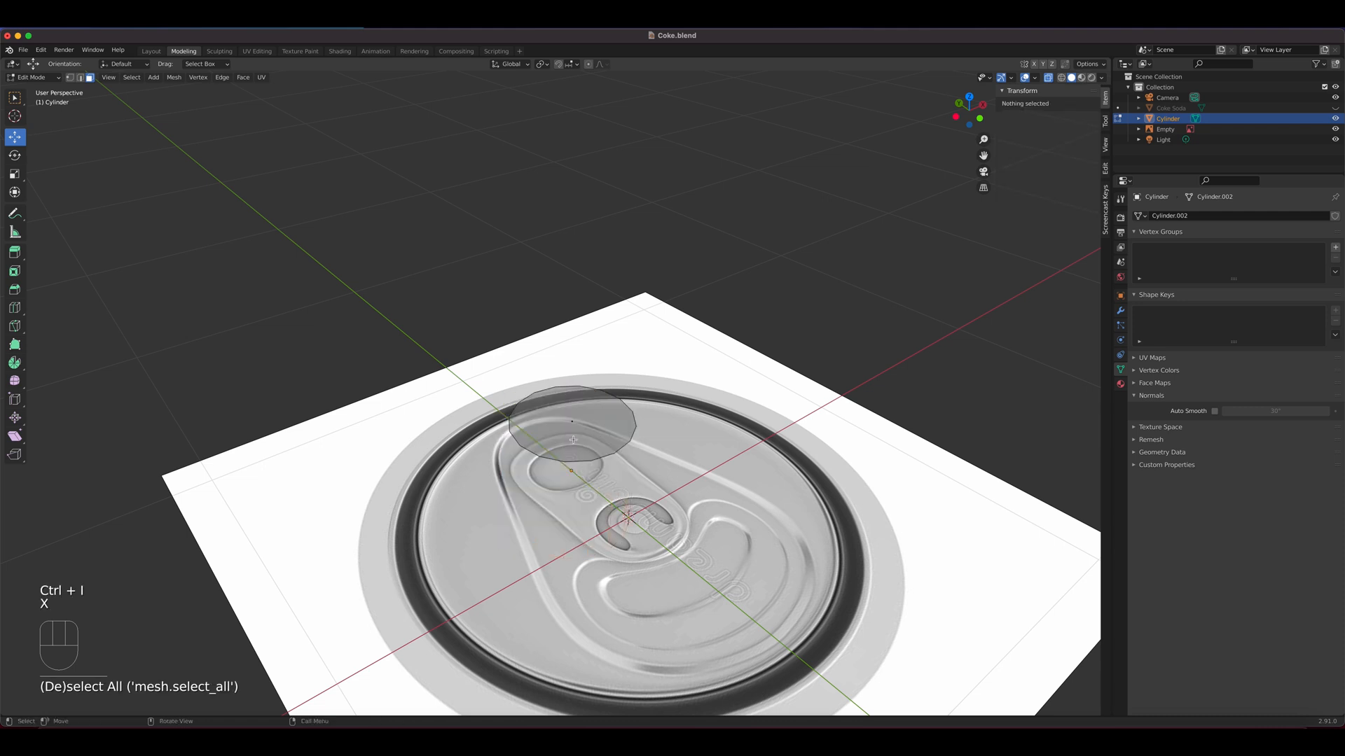
Turn on X-axis mirror editing for the disc mesh and view it from the top over the pull tab
{"action": "left_click", "coordinate": [575, 434]}
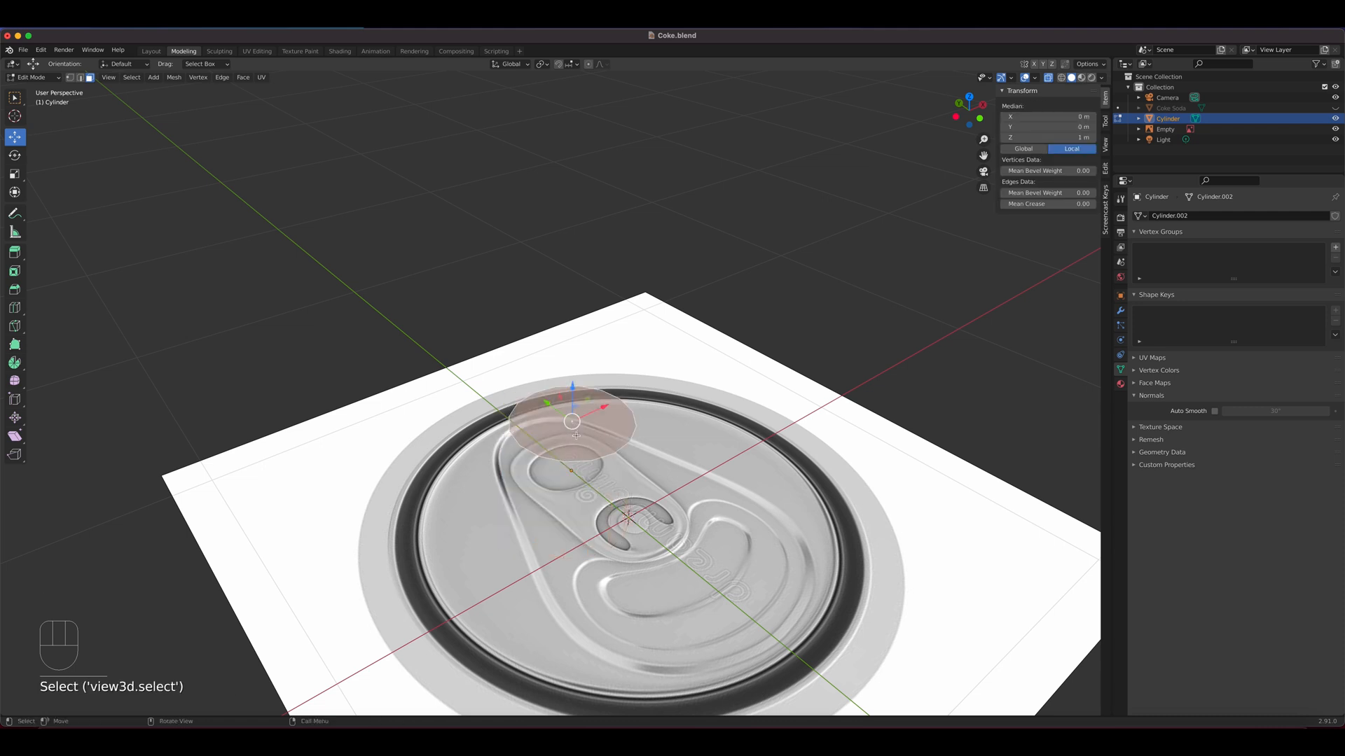
{"action": "key", "text": "KP_7"}
{"action": "middle_click_drag", "start_coordinate": [748, 258], "coordinate": [562, 508], "text": "shift"}
{"action": "scroll", "coordinate": [561, 508], "scroll_direction": "up", "scroll_amount": 2}
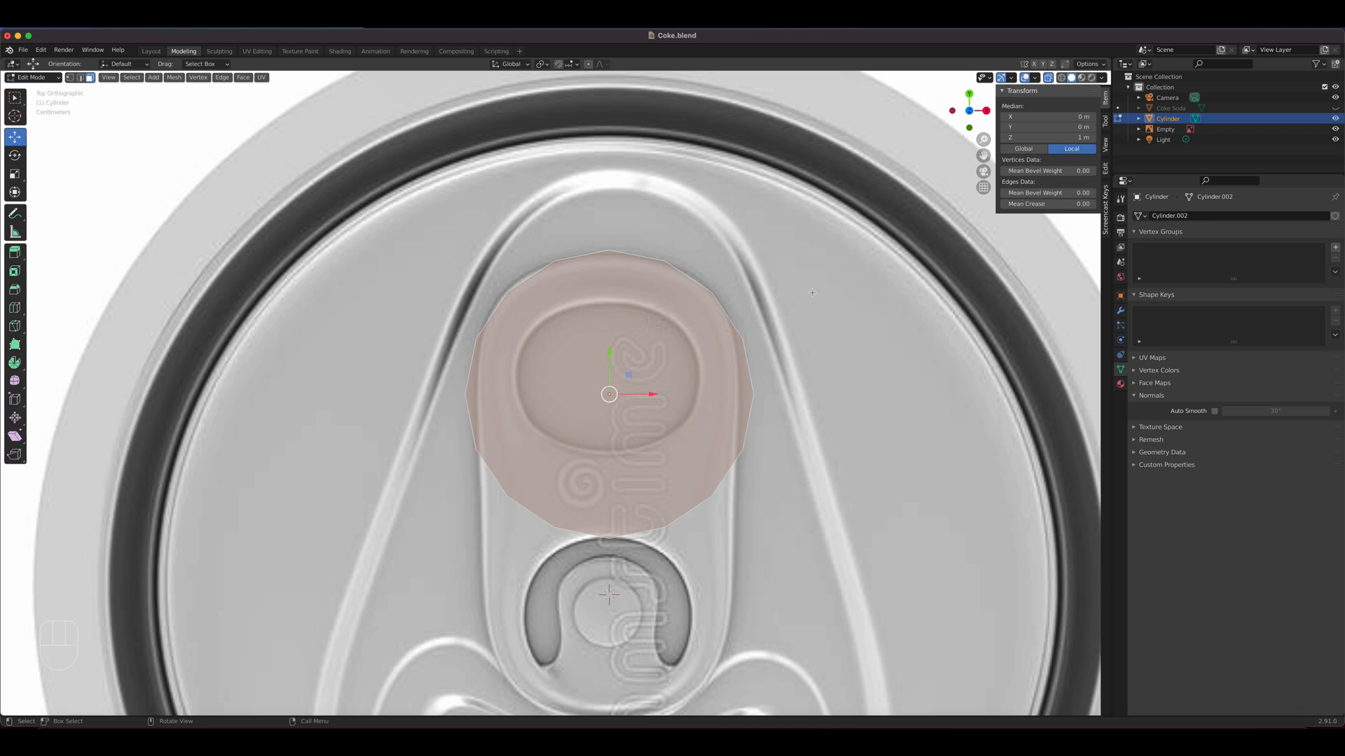
{"action": "left_click", "coordinate": [1035, 67]}
{"action": "key", "text": "Tab"}
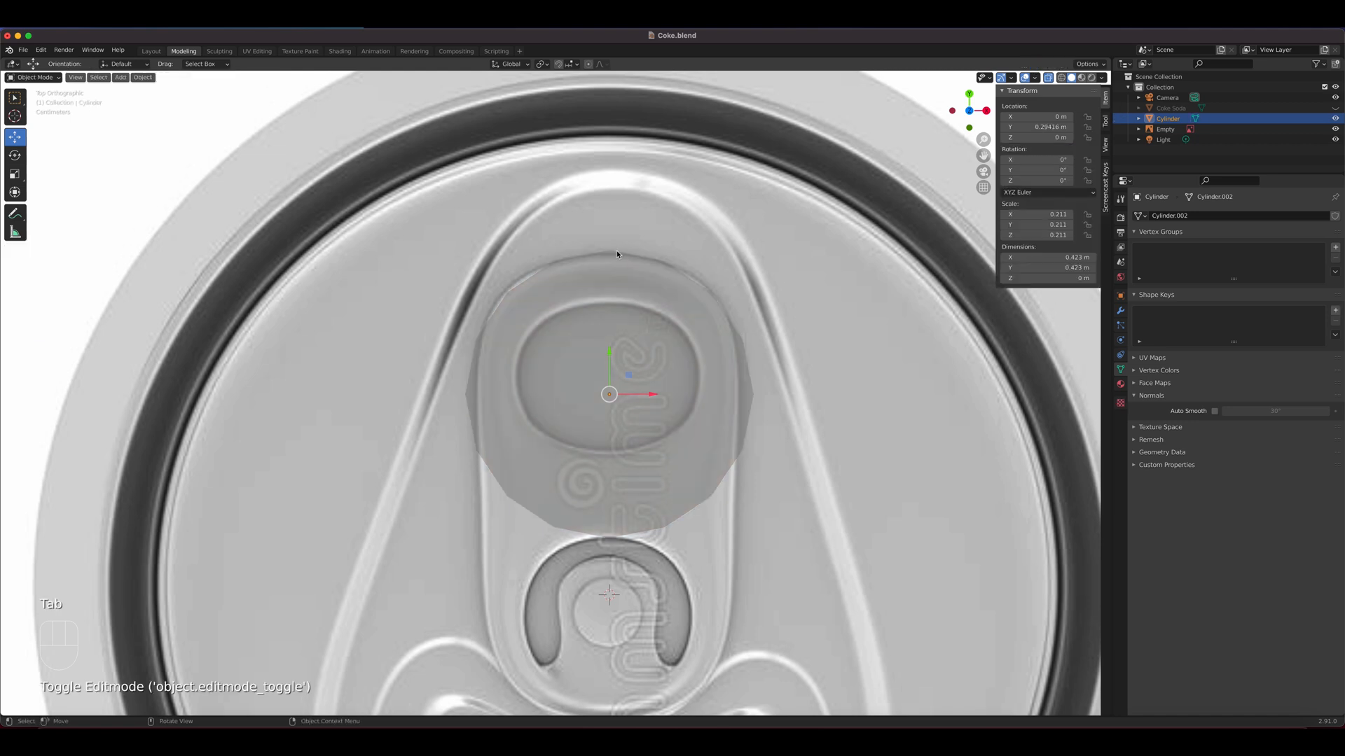
{"action": "left_click", "coordinate": [611, 259]}
{"action": "left_click", "coordinate": [614, 264]}
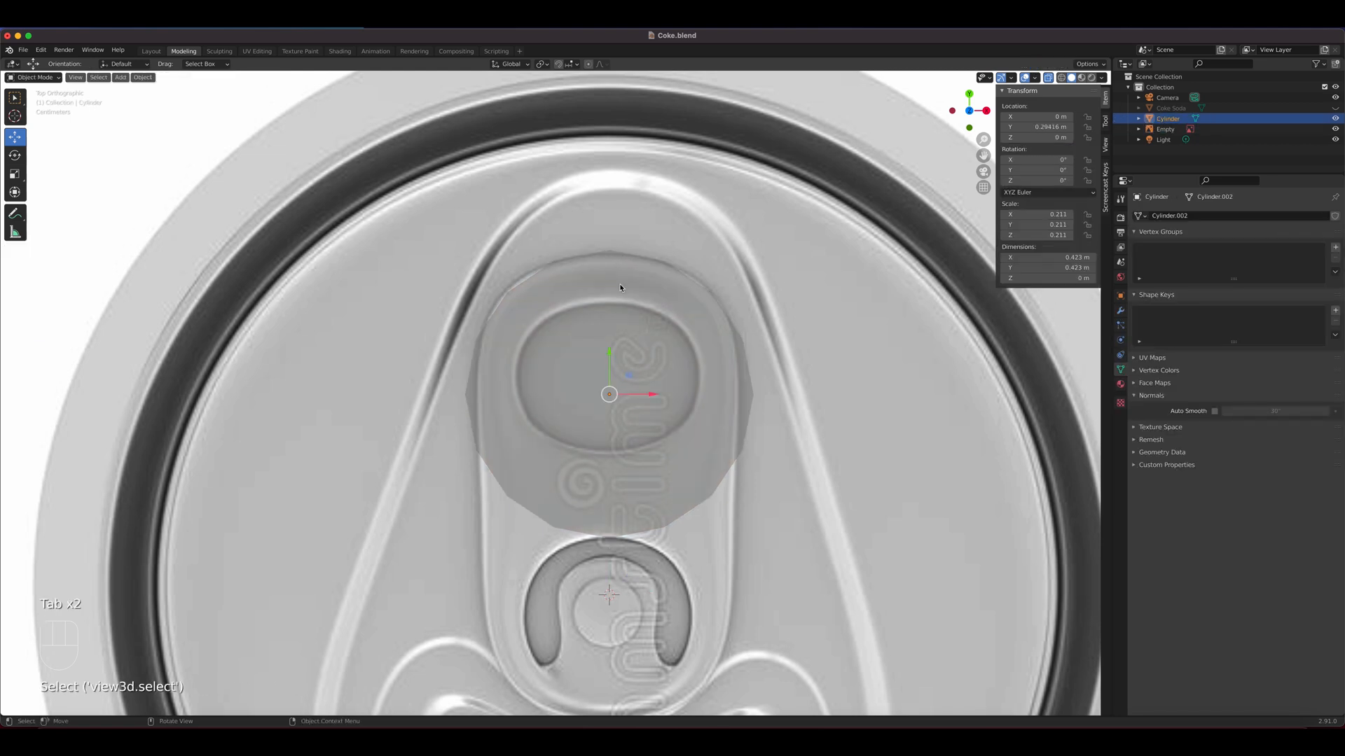
{"action": "key", "text": "Tab"}
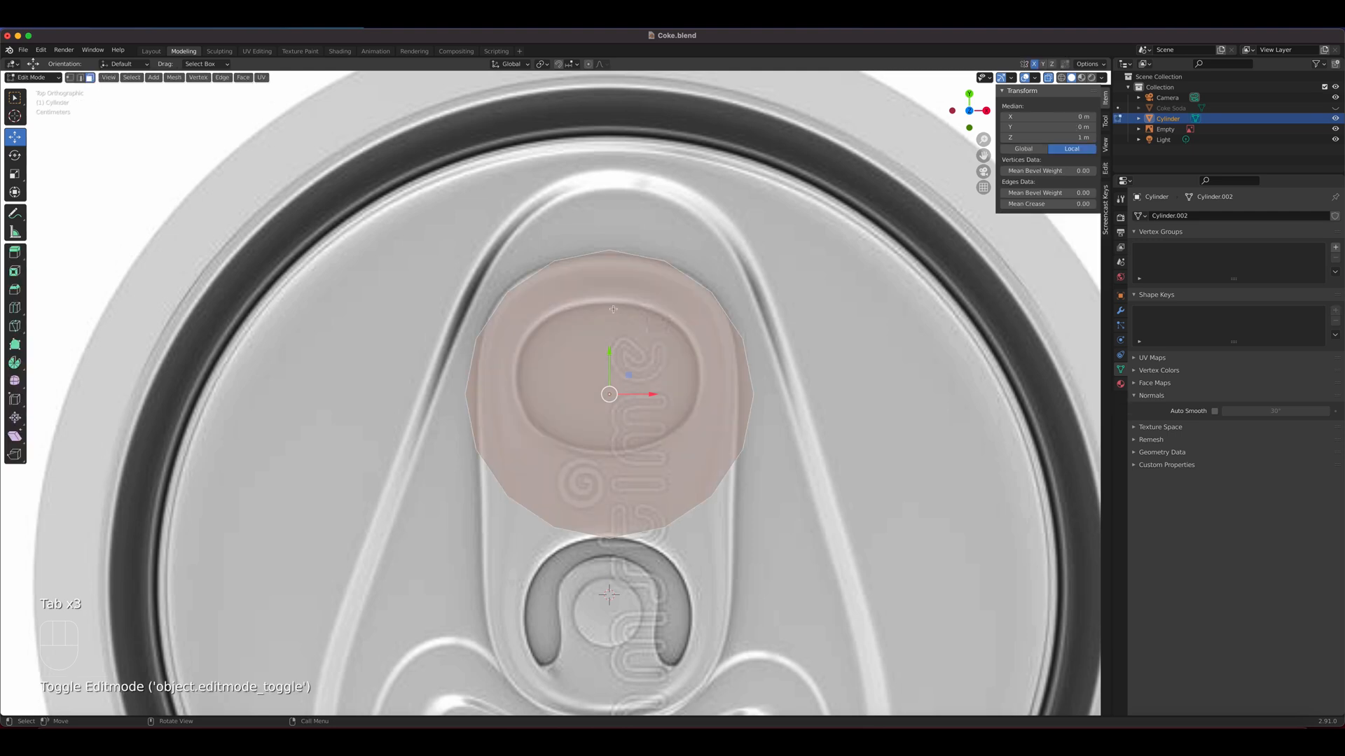
Move the disc's topmost vertex about 0.006 m down along Y onto the pull tab's upper edge
{"action": "key", "text": "1"}
{"action": "left_click", "coordinate": [603, 258]}
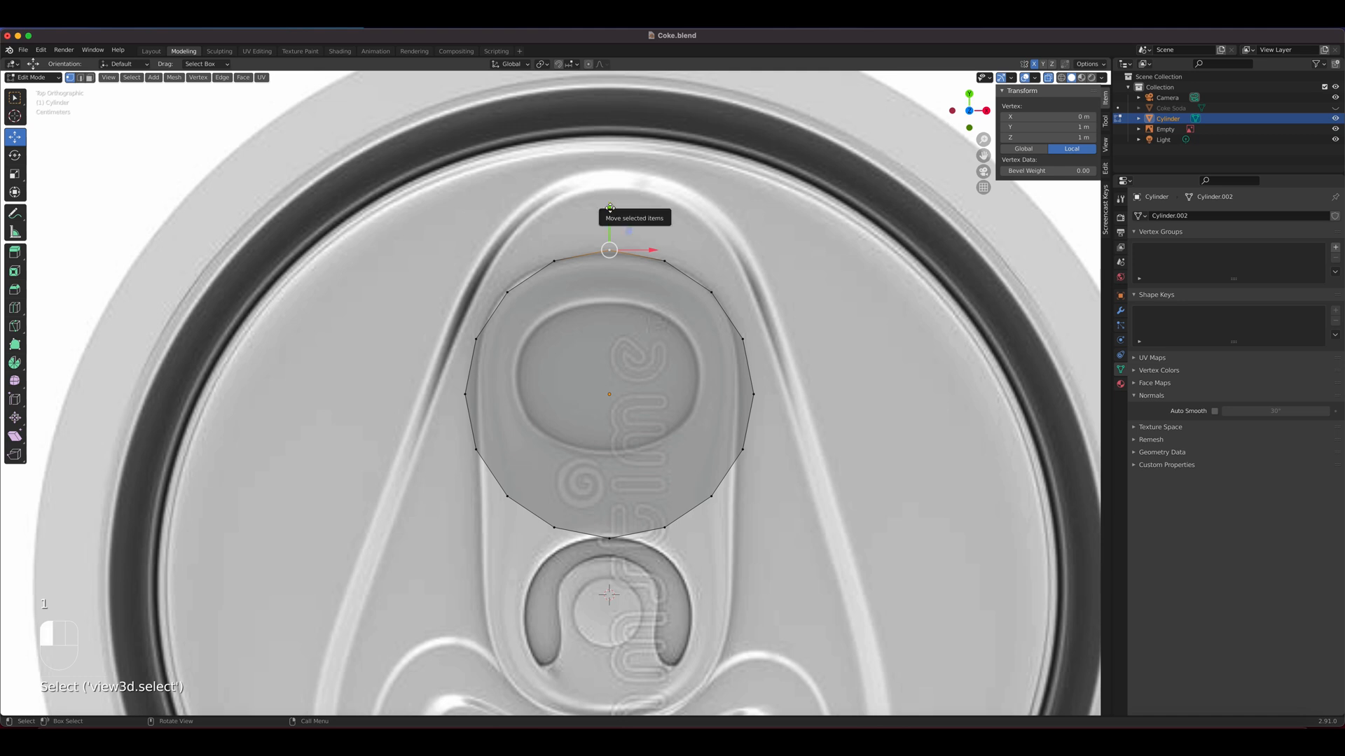
{"action": "left_click_drag", "start_coordinate": [612, 212], "coordinate": [621, 233]}
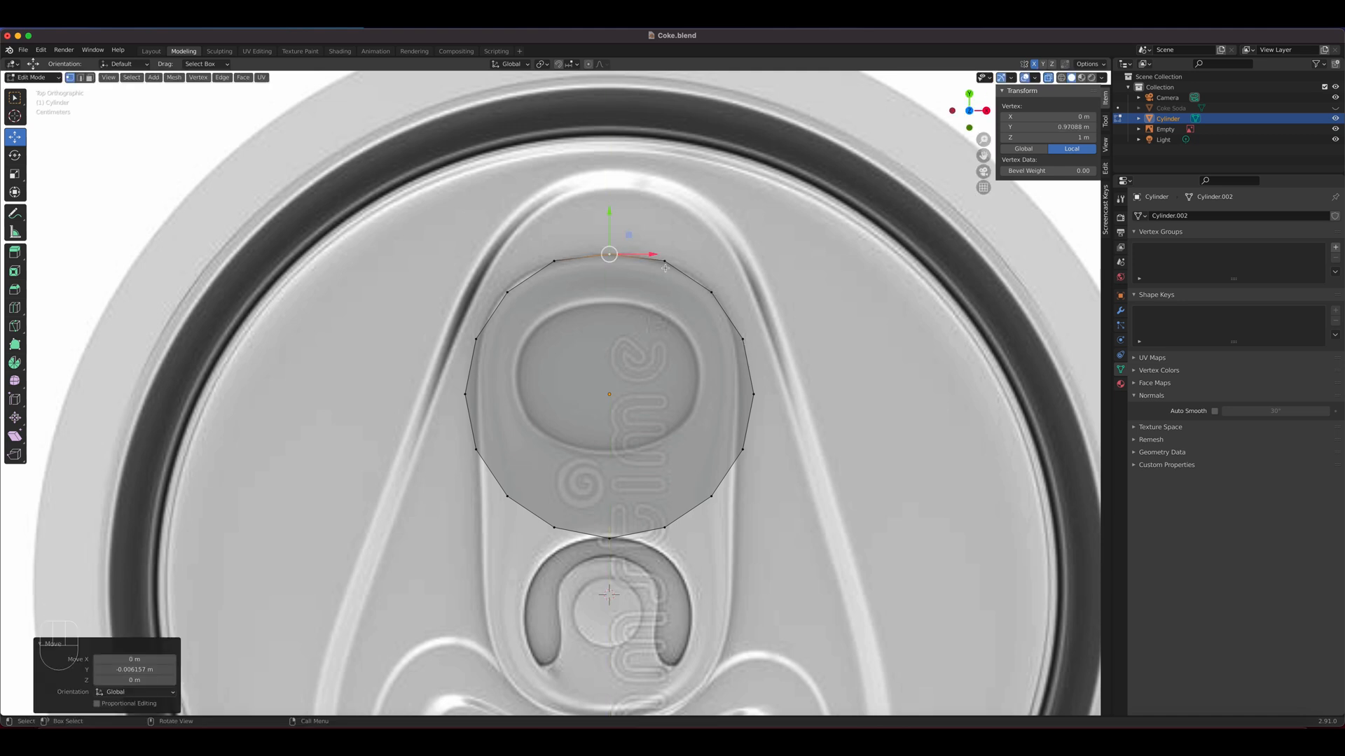
{"action": "left_click", "coordinate": [609, 538]}
{"action": "left_click_drag", "start_coordinate": [609, 495], "coordinate": [611, 451]}
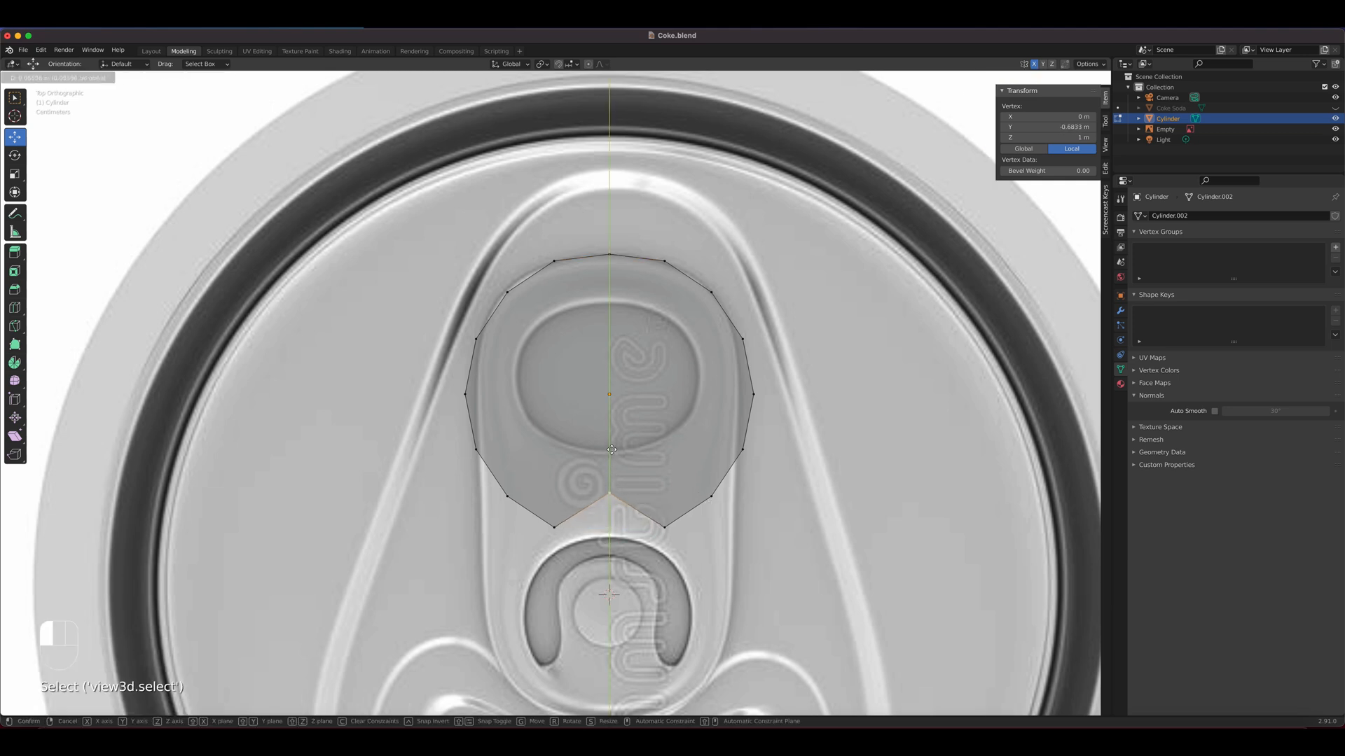
{"action": "right_click", "coordinate": [612, 450]}
Select the five vertices along the disc's lower edge
{"action": "left_click_drag", "start_coordinate": [526, 485], "coordinate": [528, 485]}
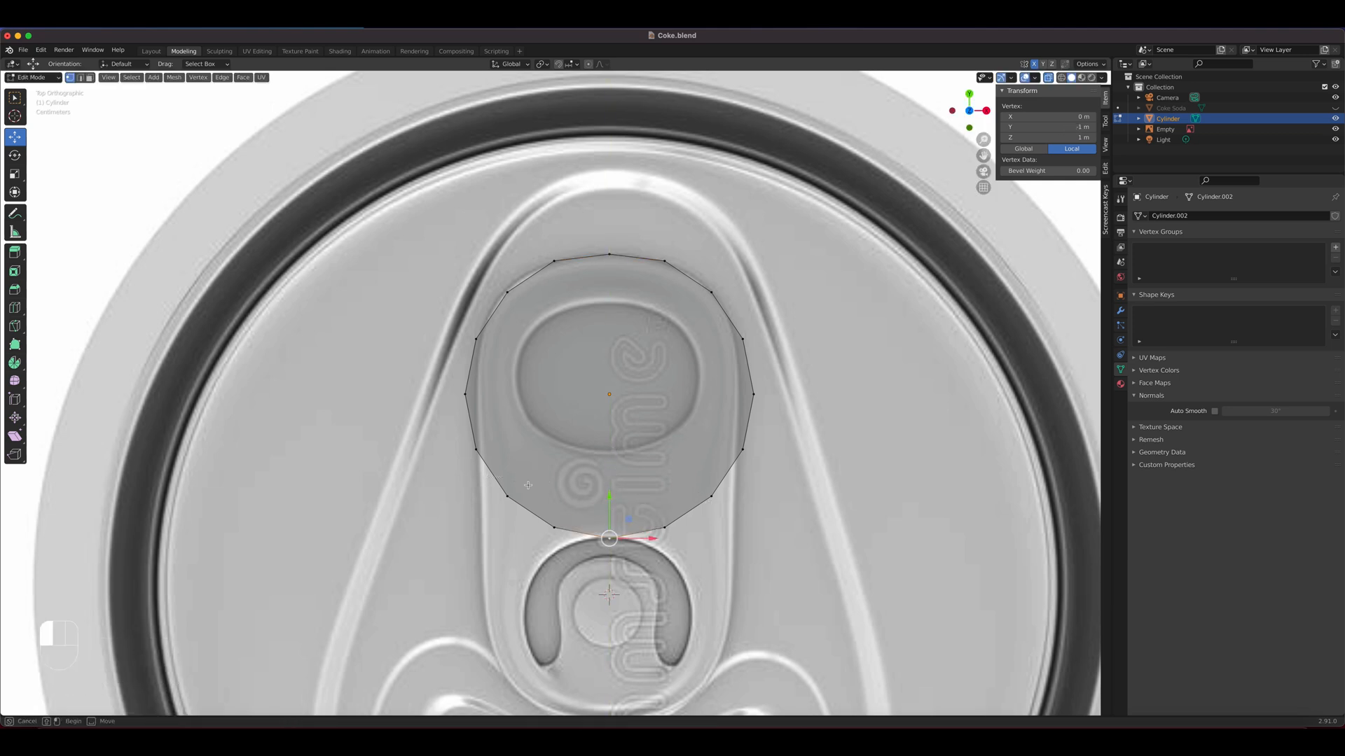
{"action": "left_click_drag", "start_coordinate": [740, 556], "coordinate": [719, 542]}
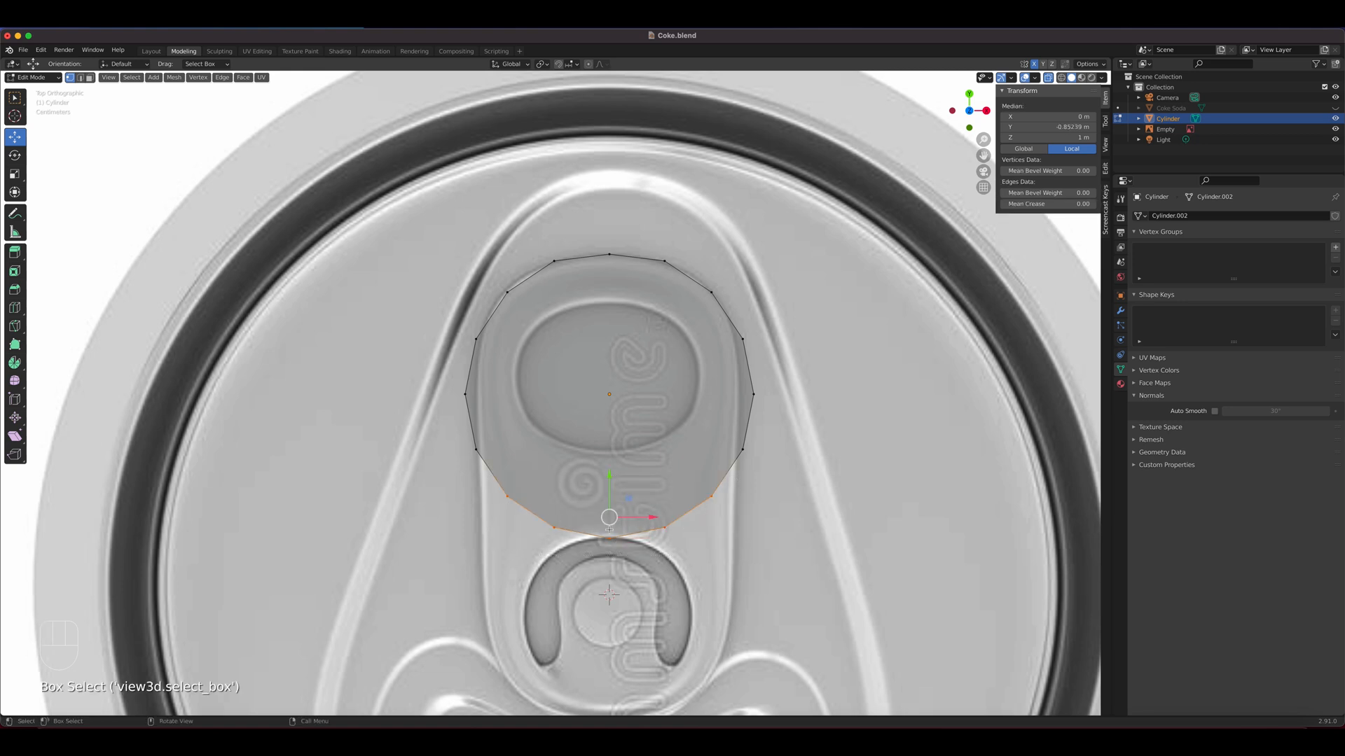
Try to flatten the selected lower vertices along Y with the Scale tool, and undo the scaling
{"action": "left_click", "coordinate": [15, 174]}
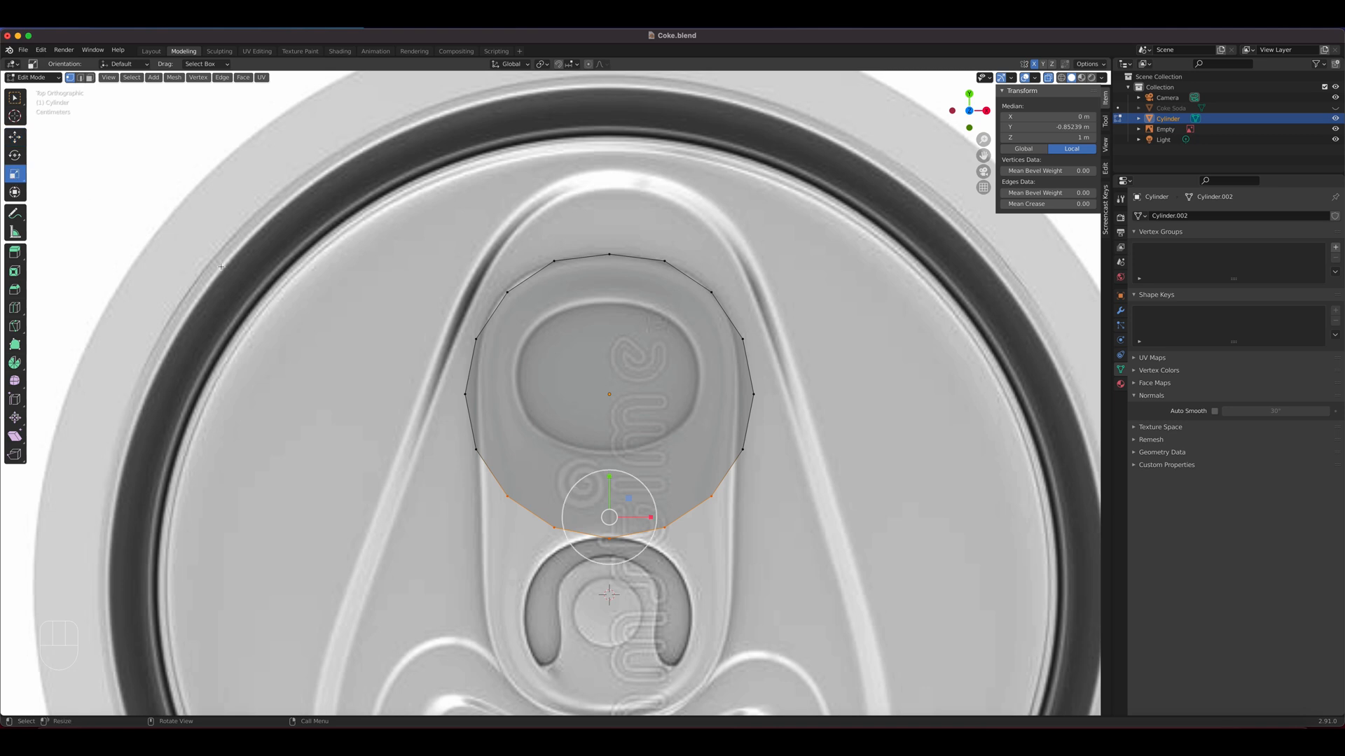
{"action": "left_click_drag", "start_coordinate": [607, 470], "coordinate": [600, 412]}
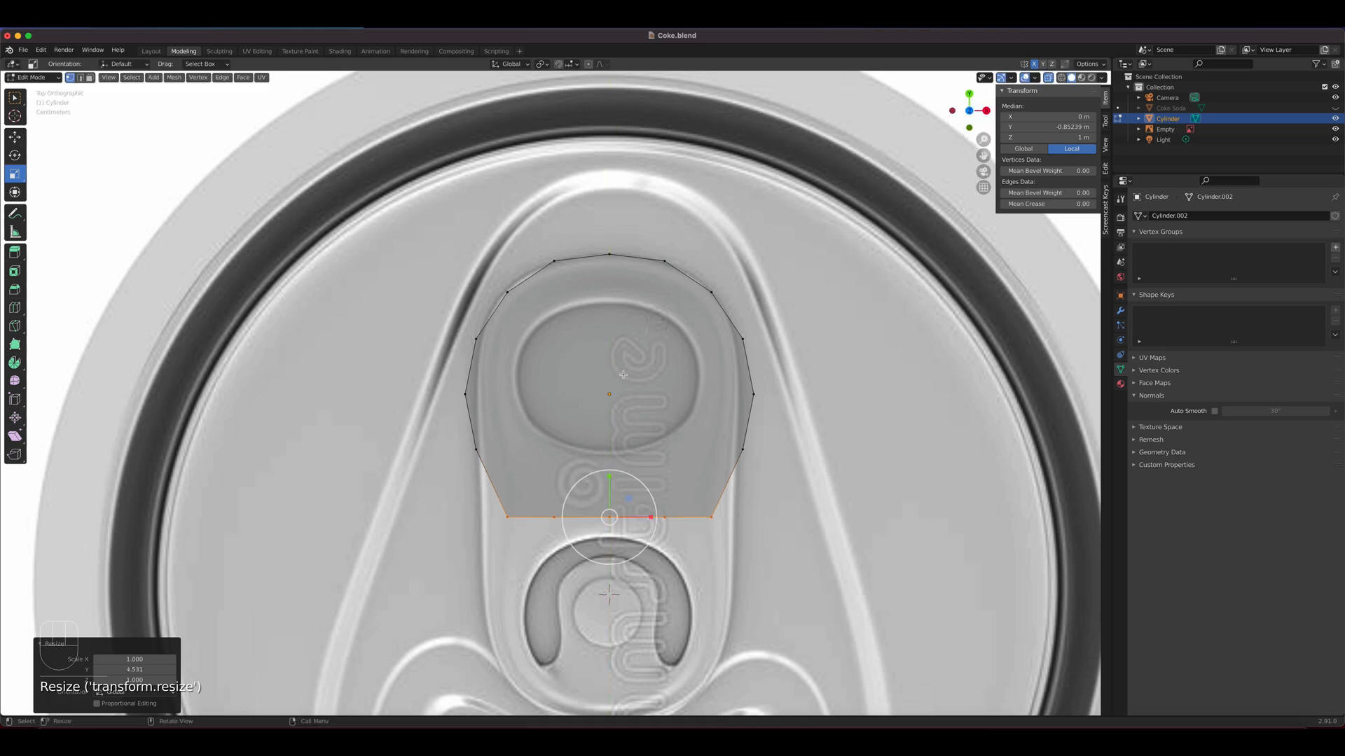
{"action": "key", "text": "super+z"}
{"action": "key", "text": "super+z"}
{"action": "key", "text": "super+z"}
{"action": "key", "text": "super+z"}
{"action": "key", "text": "super+z"}
{"action": "key", "text": "super+z"}
{"action": "key", "text": "super+z"}
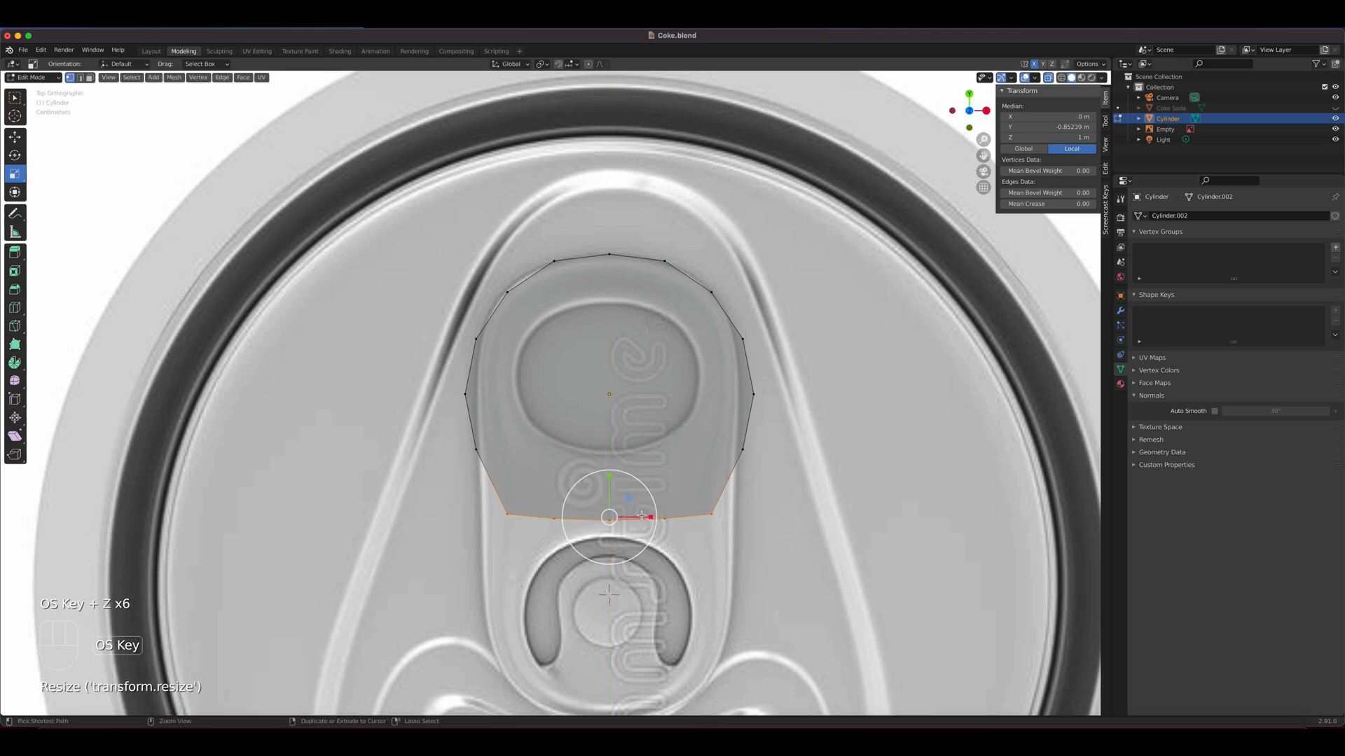
{"action": "key", "text": "super+z"}
Scale the five lower vertices to 0 along Y so they form a straight line
{"action": "key", "text": "s"}
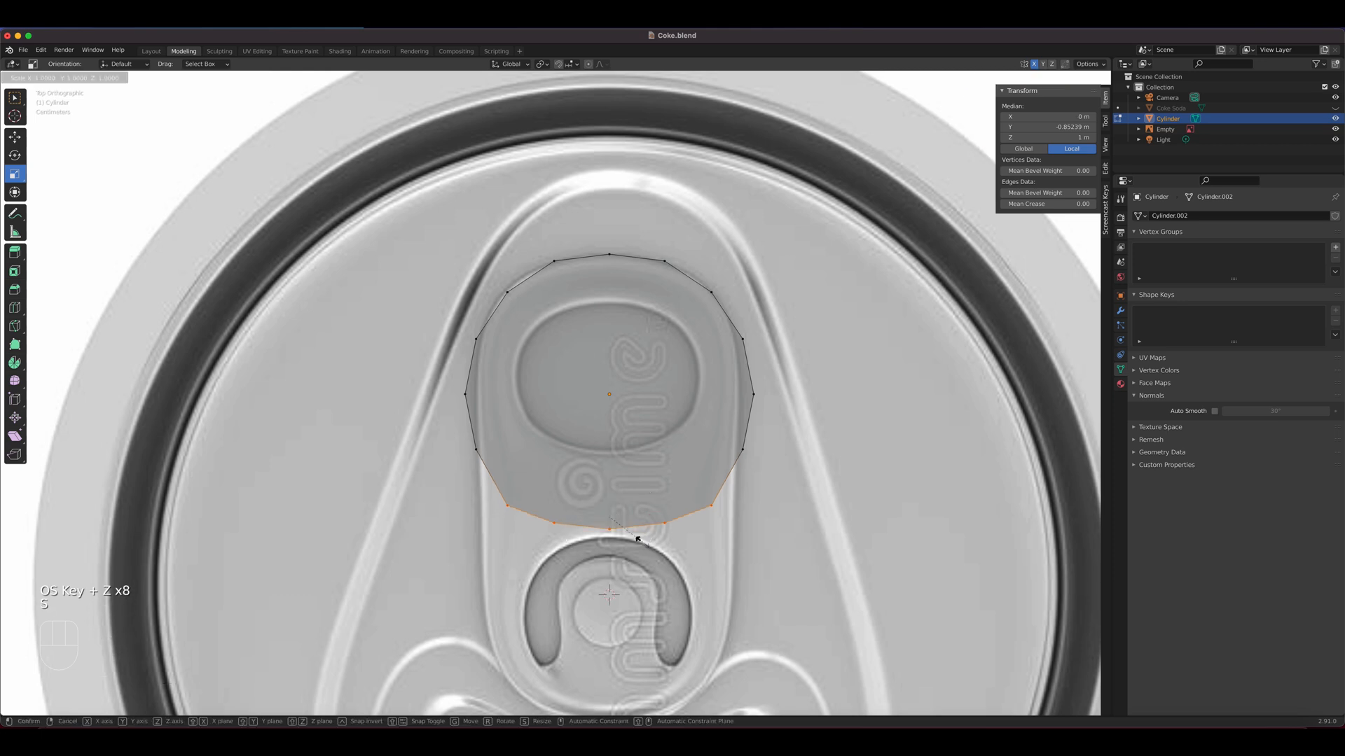
{"action": "key", "text": "y"}
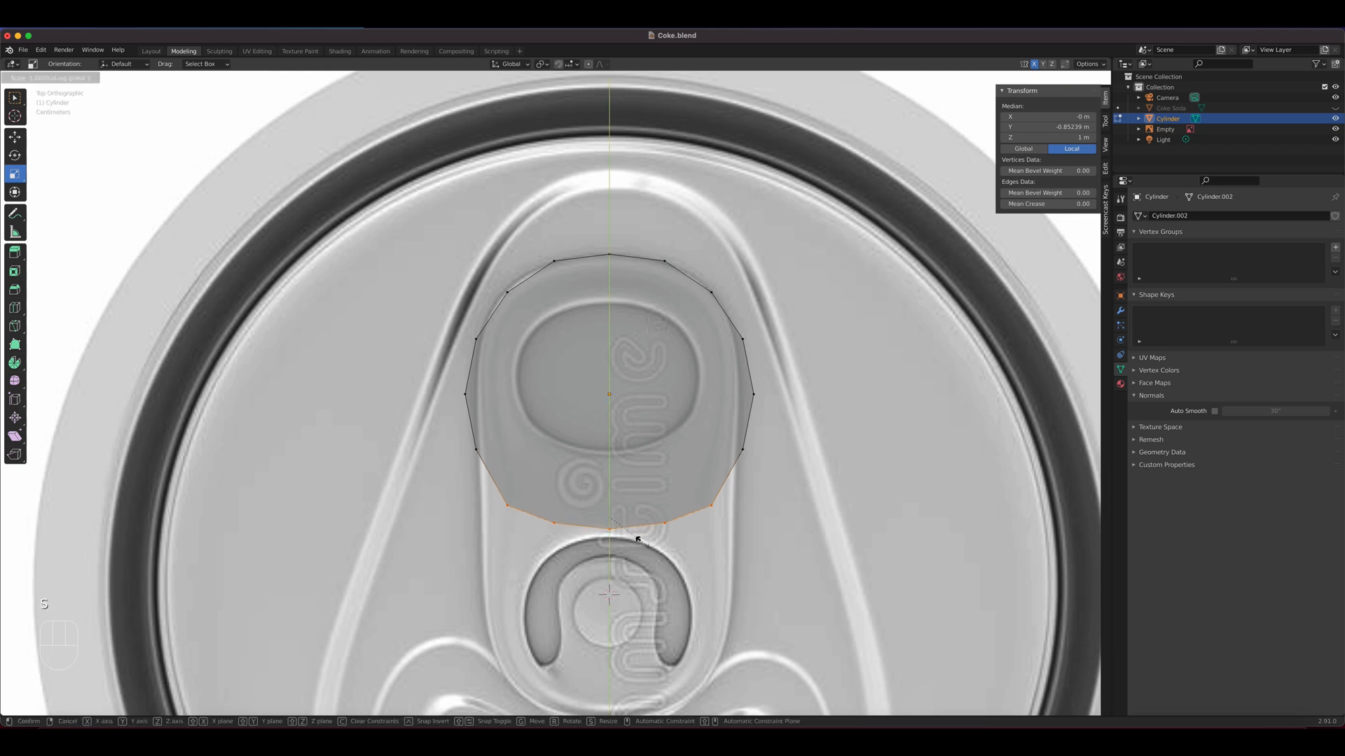
{"action": "key", "text": "0"}
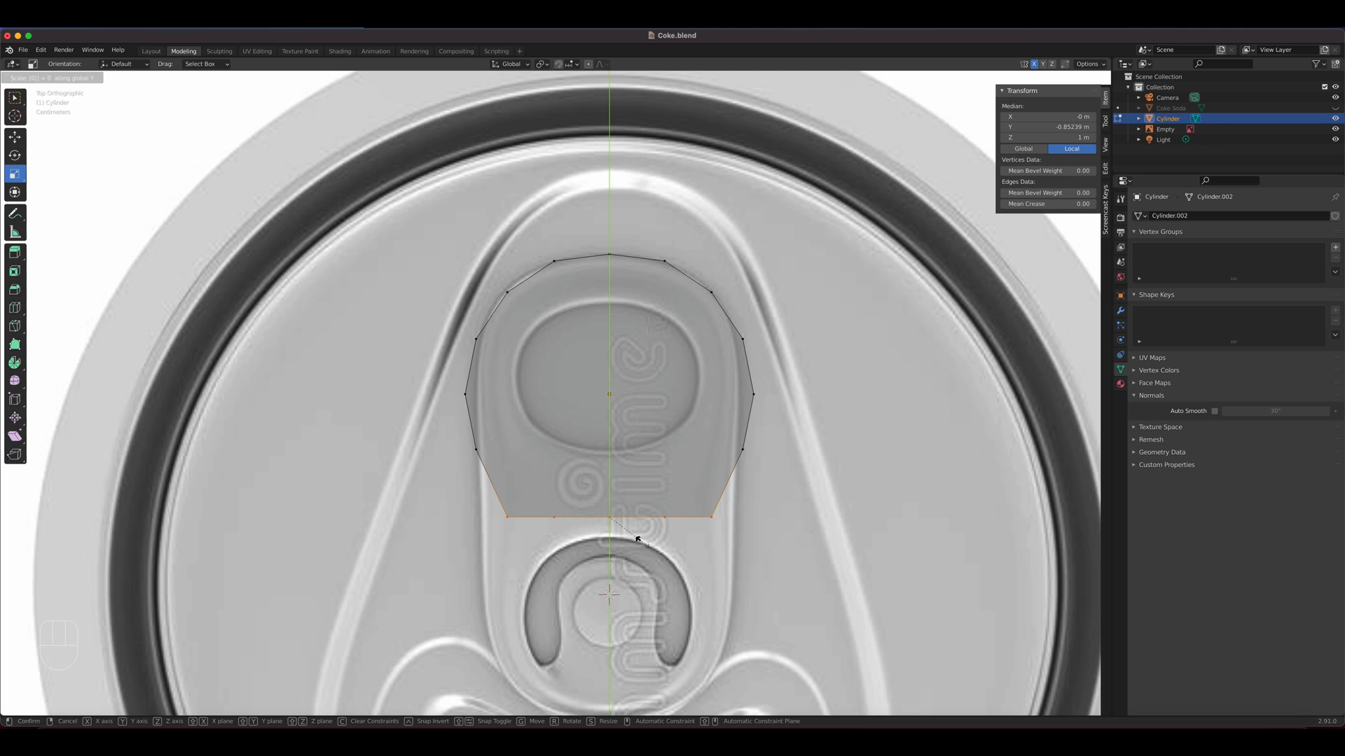
{"action": "key", "text": "Return"}
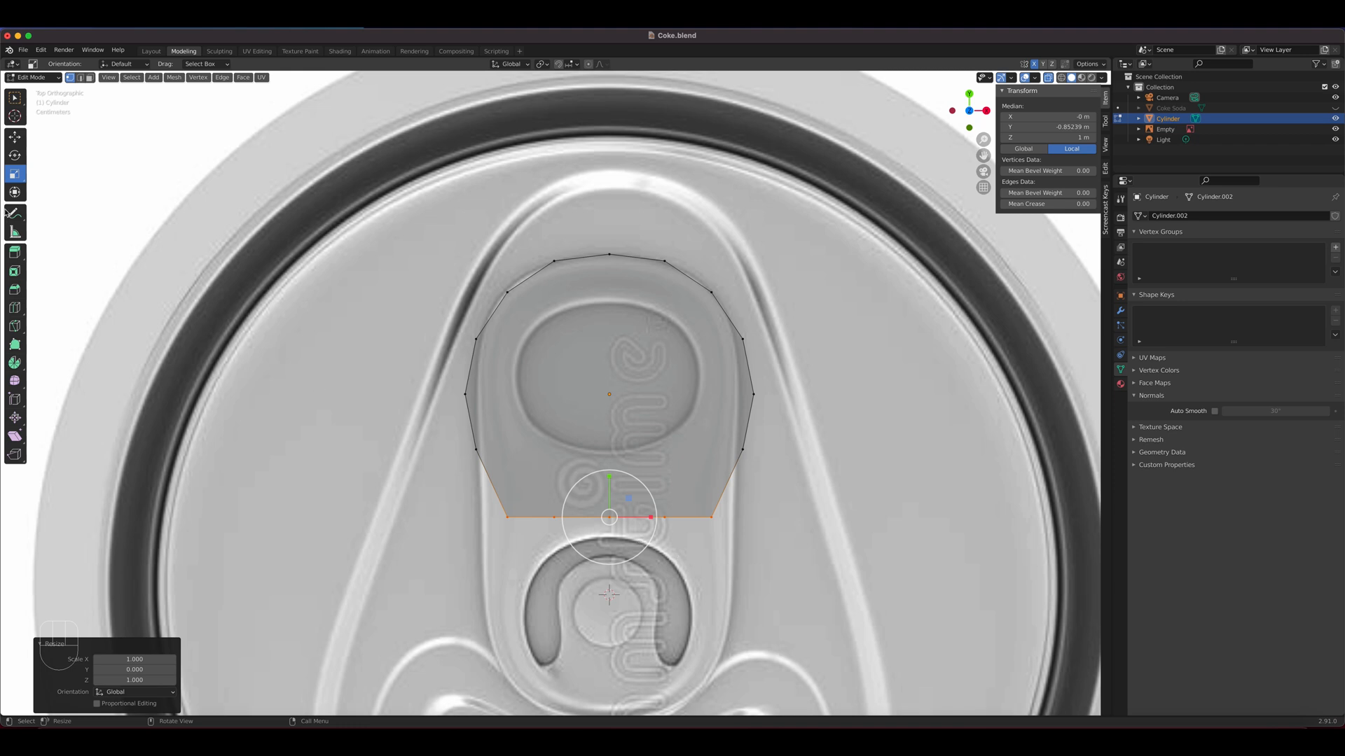
Move the straight lower row up about 0.03 m along Y and scale it about 1.241 along X to match the tab's width
{"action": "left_click", "coordinate": [15, 136]}
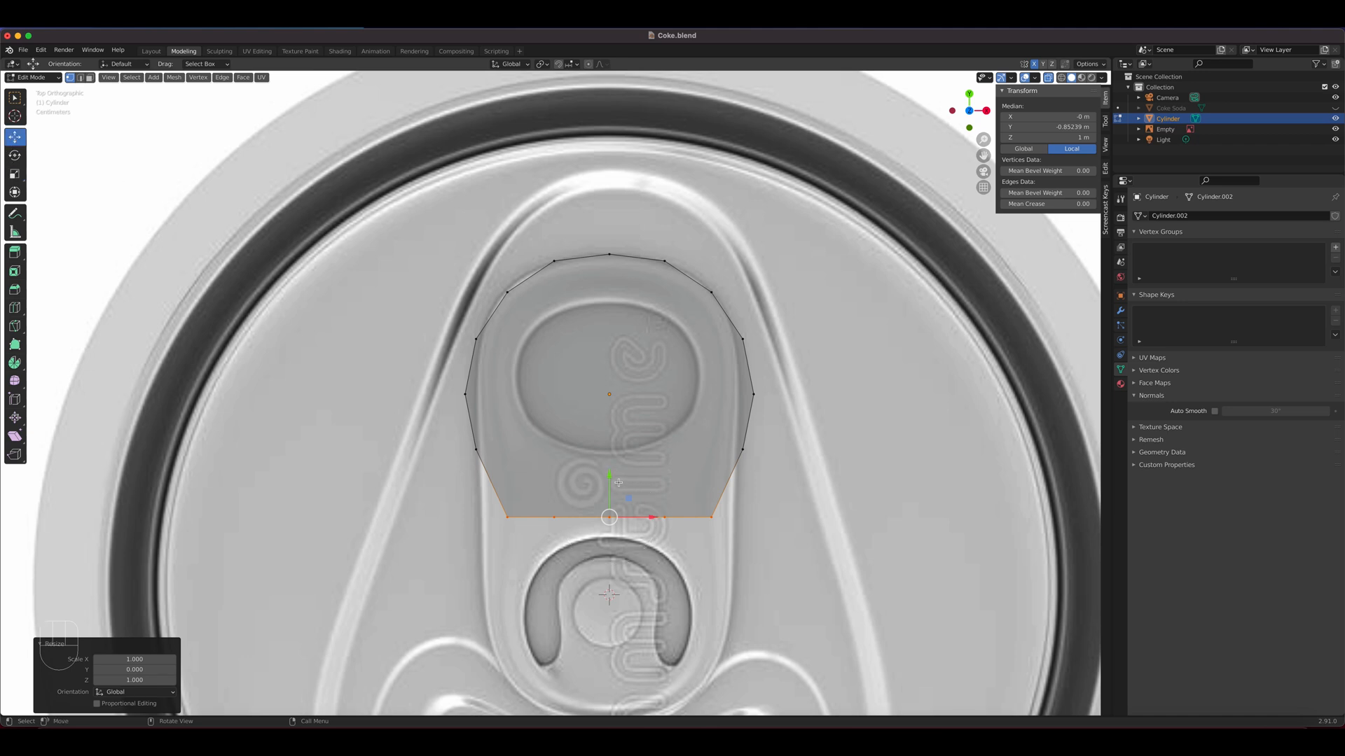
{"action": "left_click_drag", "start_coordinate": [611, 477], "coordinate": [617, 449]}
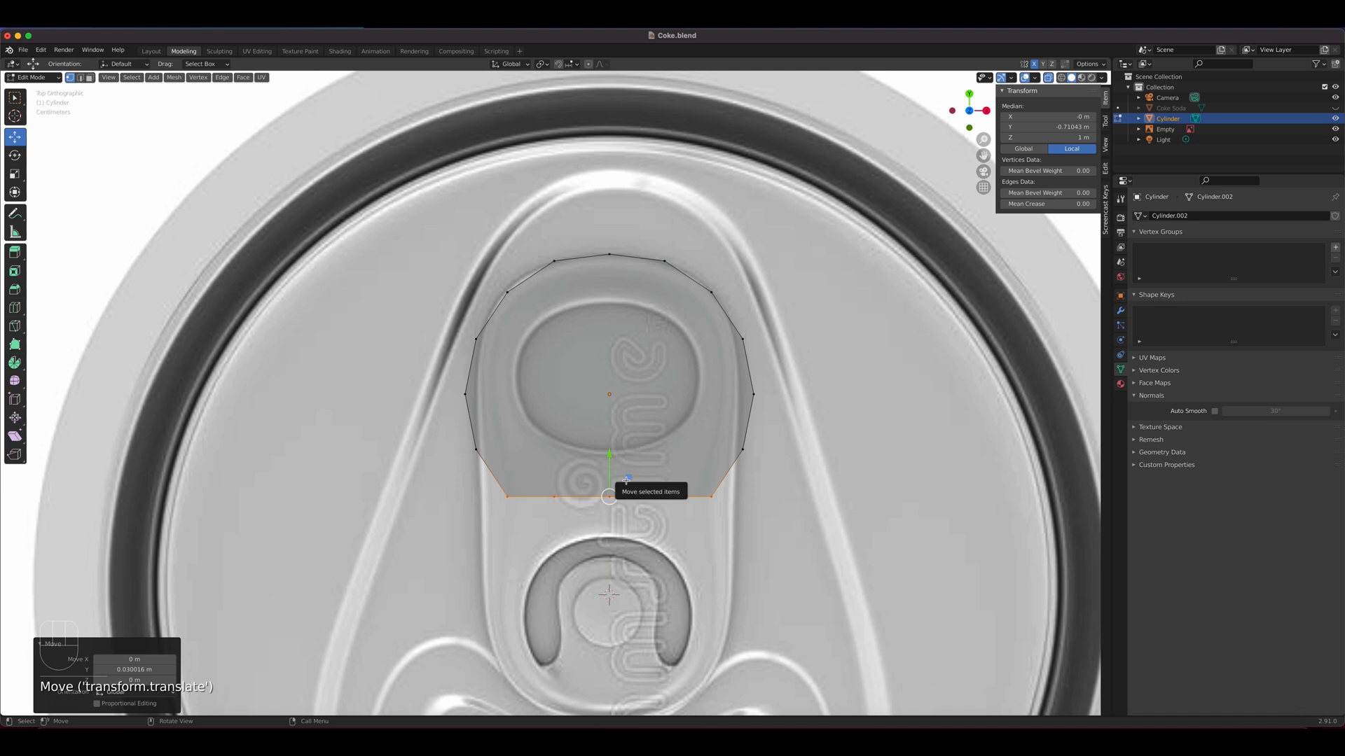
{"action": "left_click", "coordinate": [15, 173]}
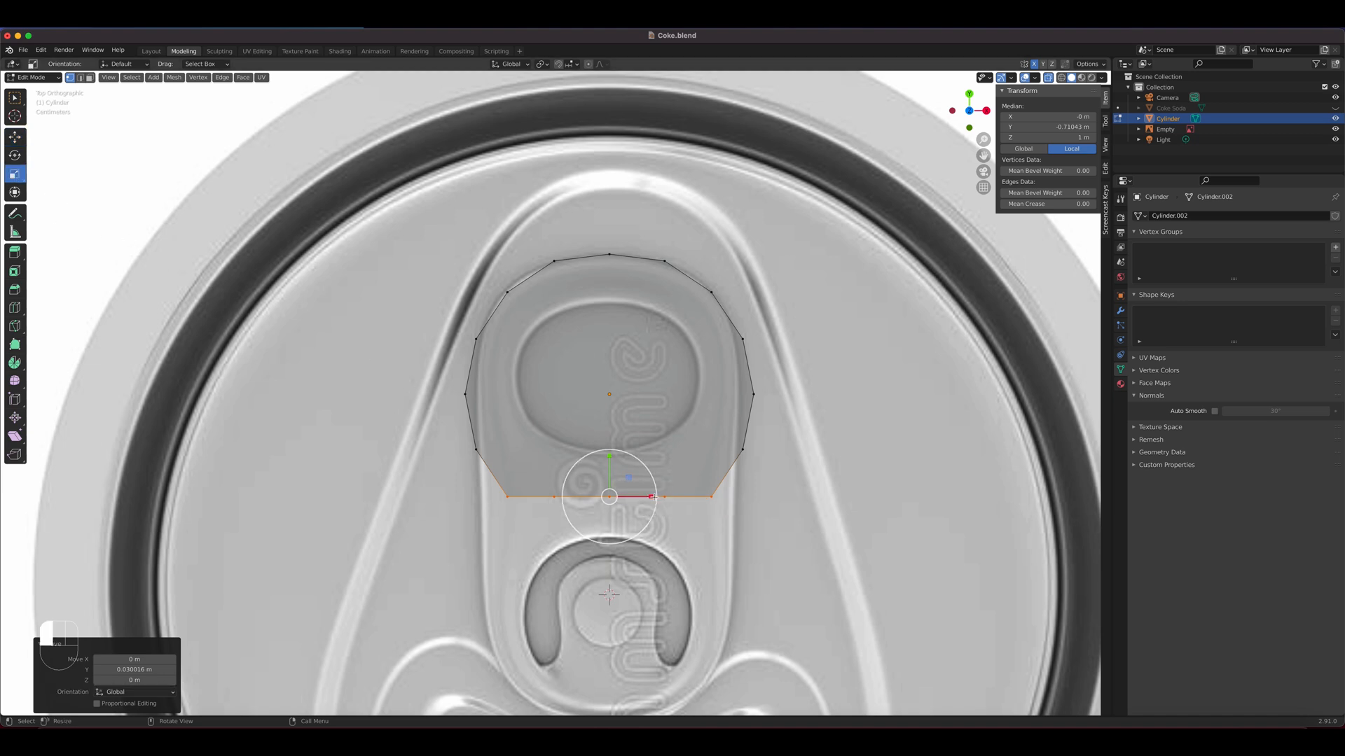
{"action": "left_click_drag", "start_coordinate": [652, 498], "coordinate": [659, 497]}
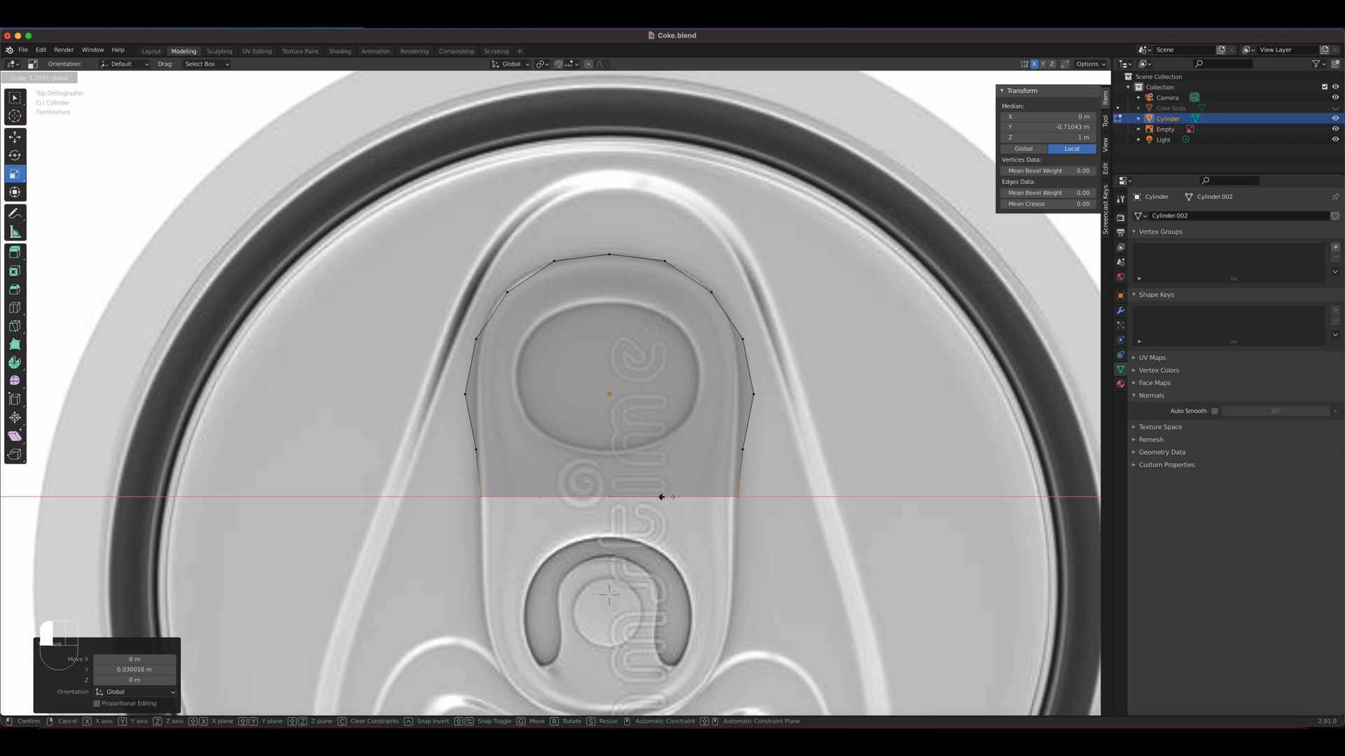
{"action": "left_click_drag", "start_coordinate": [660, 497], "coordinate": [660, 498]}
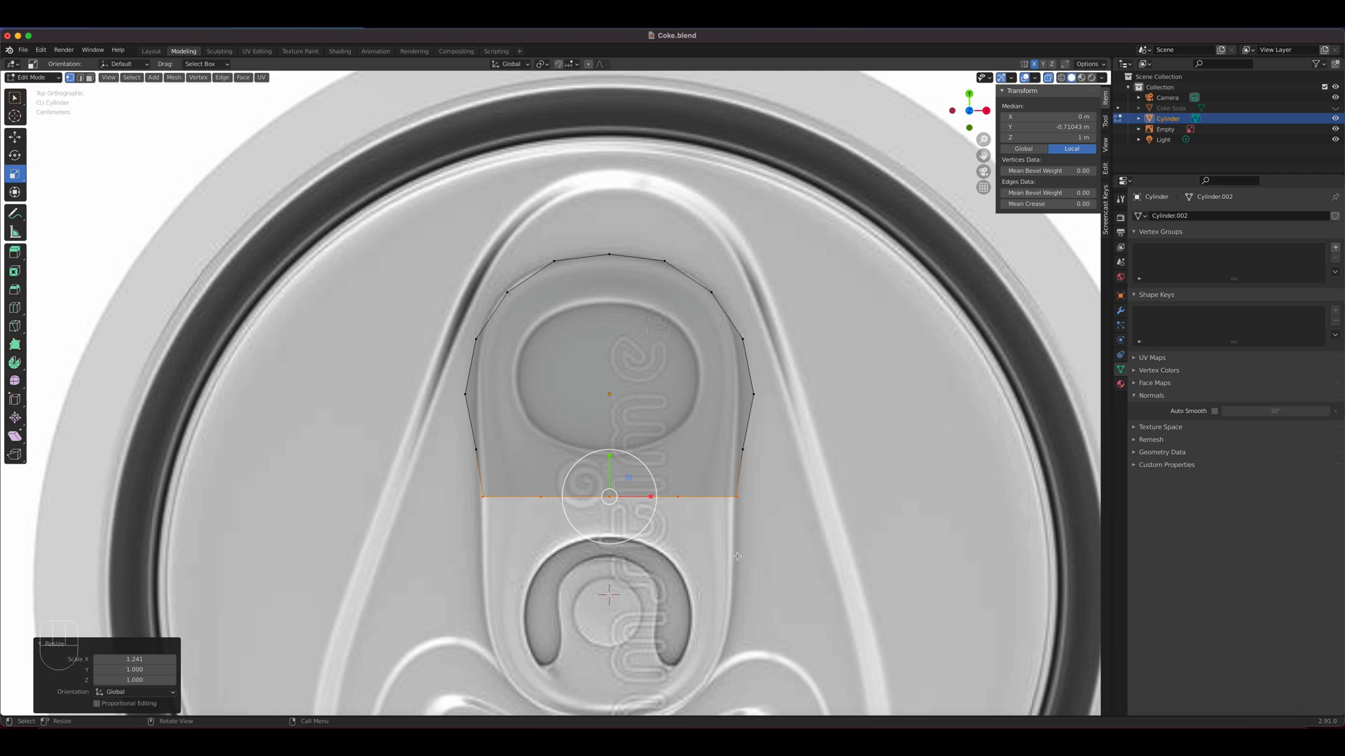
Move the disc's side vertices inward along X onto the tab's outline, and the upper corner vertex about 0.003 m outward
{"action": "left_click", "coordinate": [14, 137]}
{"action": "left_click", "coordinate": [742, 449]}
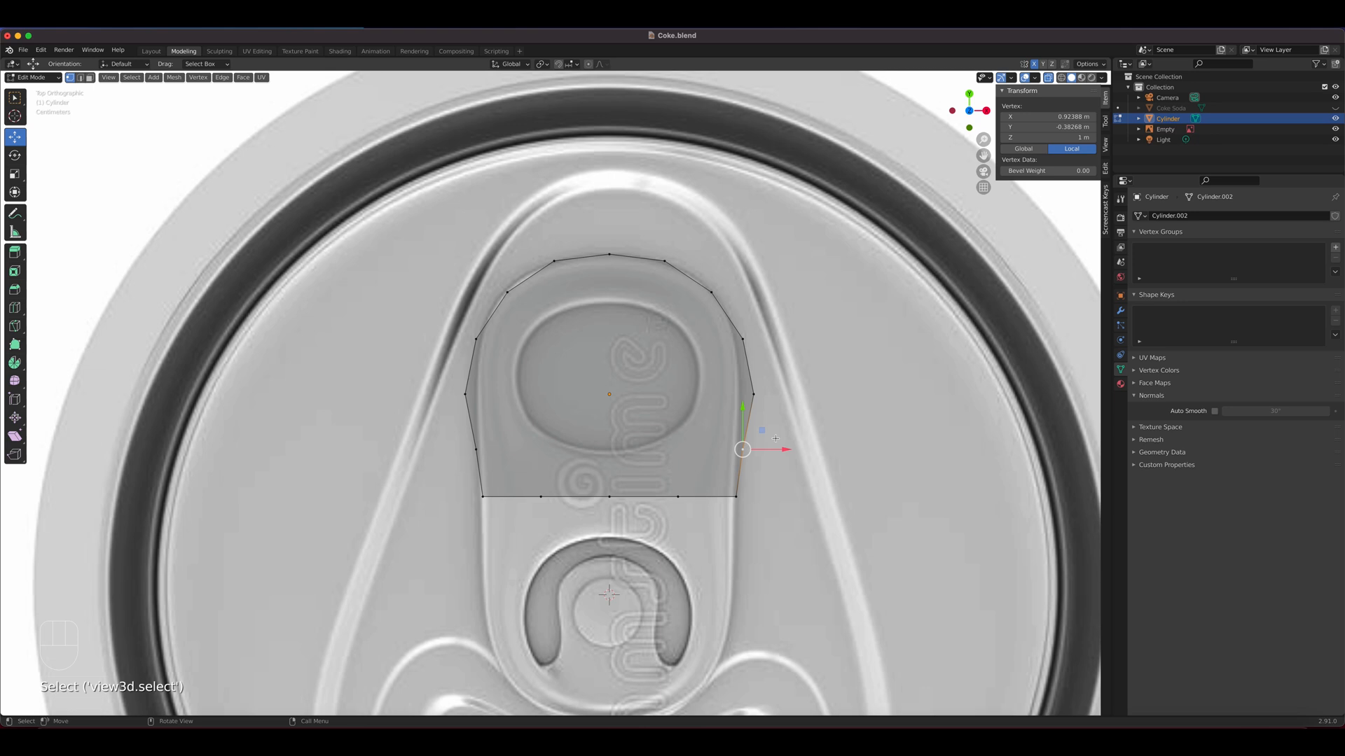
{"action": "left_click_drag", "start_coordinate": [779, 449], "coordinate": [776, 449]}
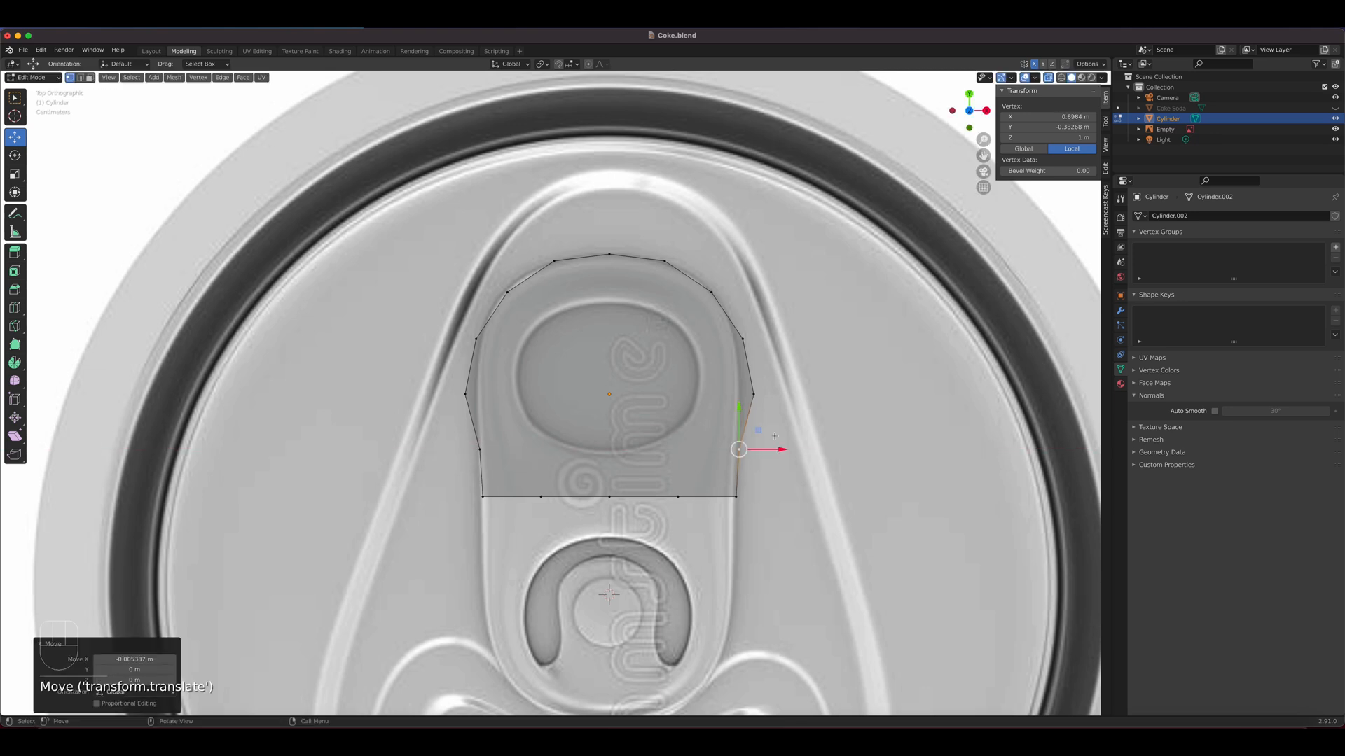
{"action": "left_click", "coordinate": [753, 394]}
{"action": "left_click_drag", "start_coordinate": [794, 395], "coordinate": [781, 396]}
{"action": "left_click", "coordinate": [742, 339]}
{"action": "left_click_drag", "start_coordinate": [782, 337], "coordinate": [778, 337]}
{"action": "left_click", "coordinate": [713, 292]}
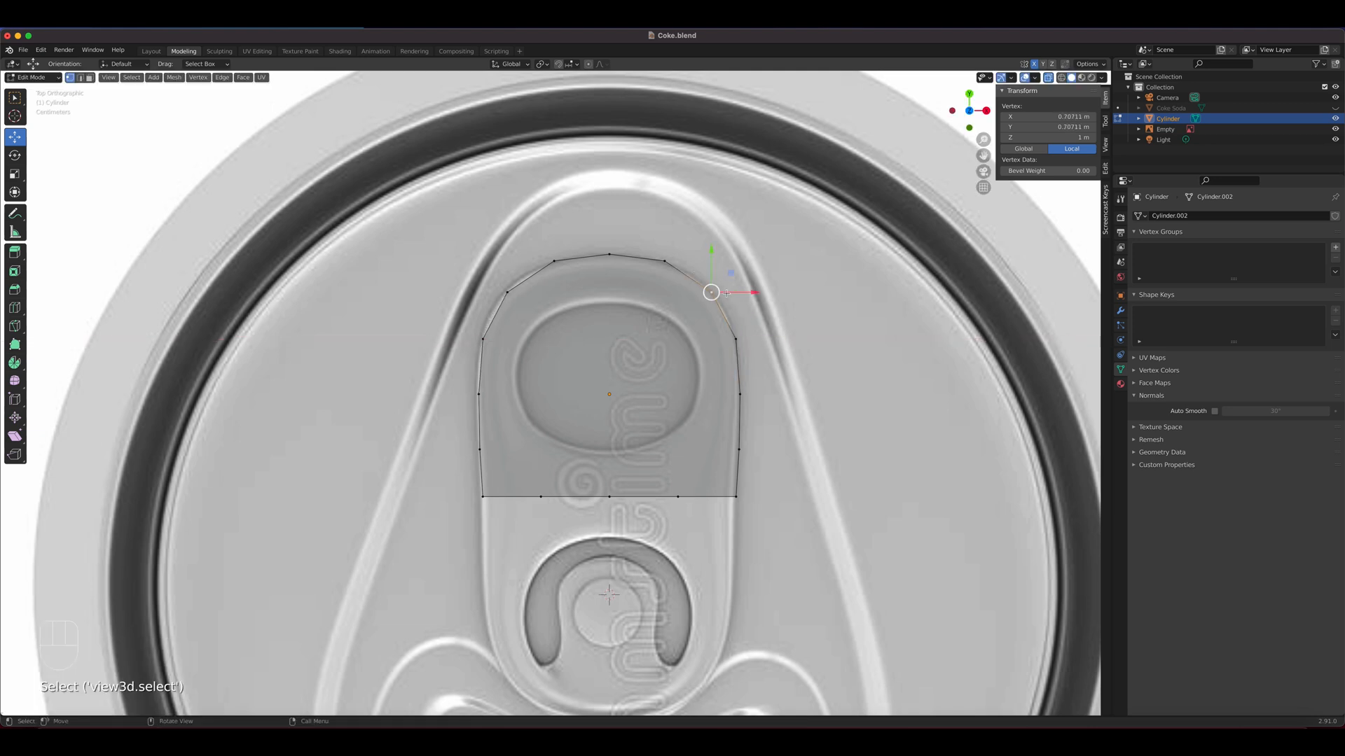
{"action": "left_click_drag", "start_coordinate": [751, 293], "coordinate": [754, 292]}
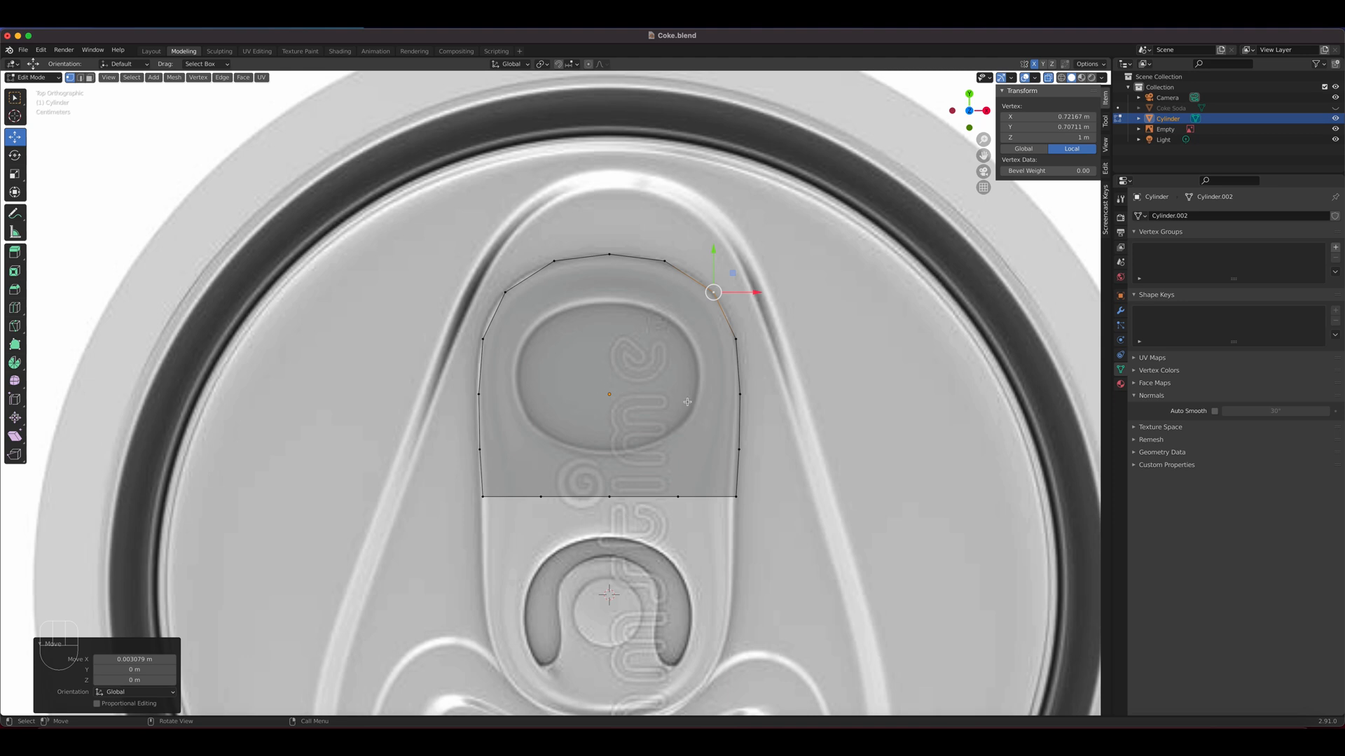
Inset the tab face by about 0.339 m to outline the finger hole
{"action": "key", "text": "3"}
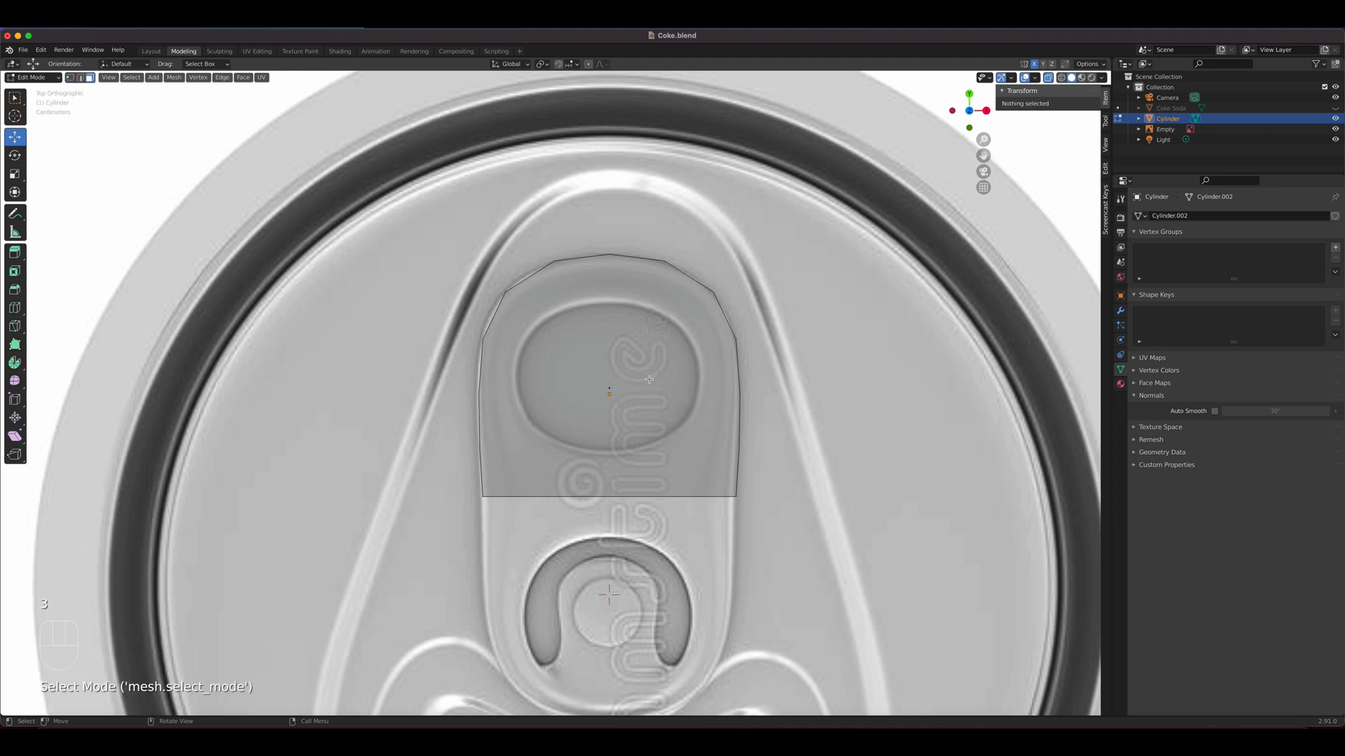
{"action": "left_click", "coordinate": [612, 382]}
{"action": "key", "text": "i"}
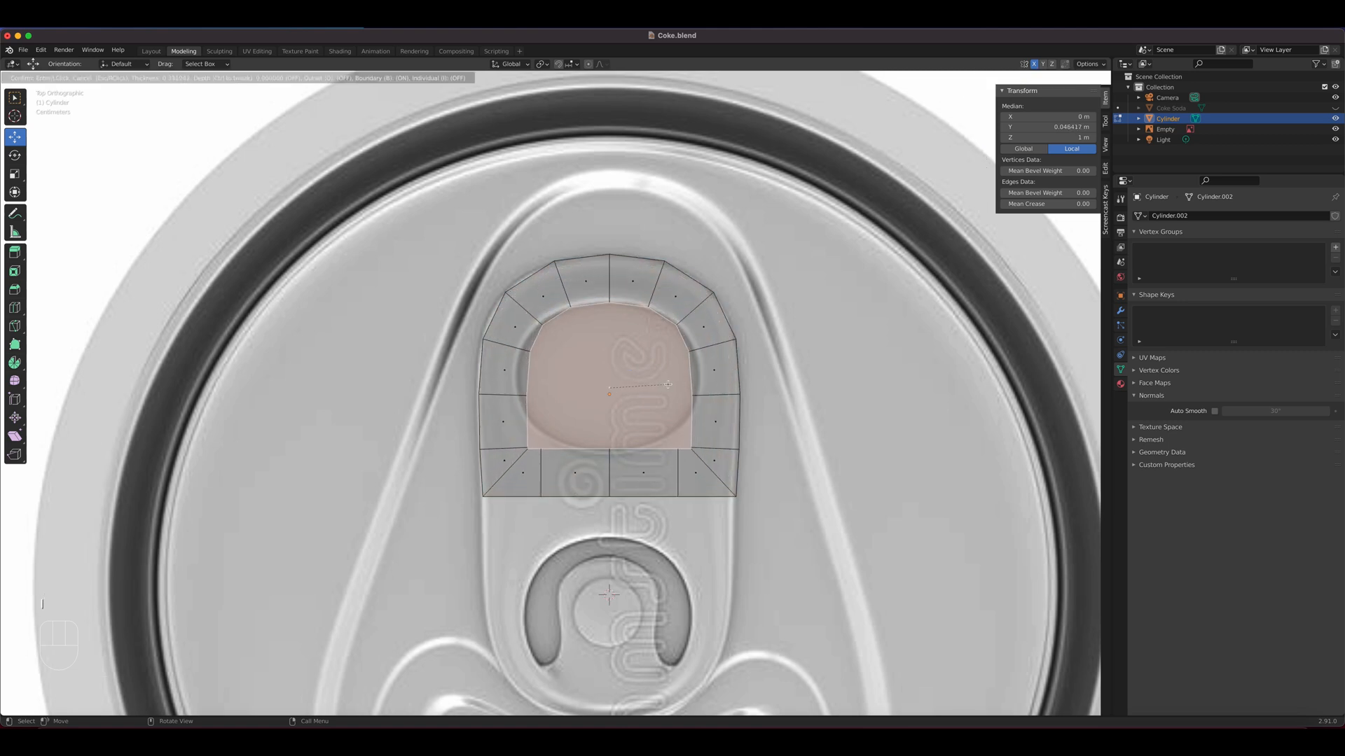
{"action": "left_click", "coordinate": [668, 384]}
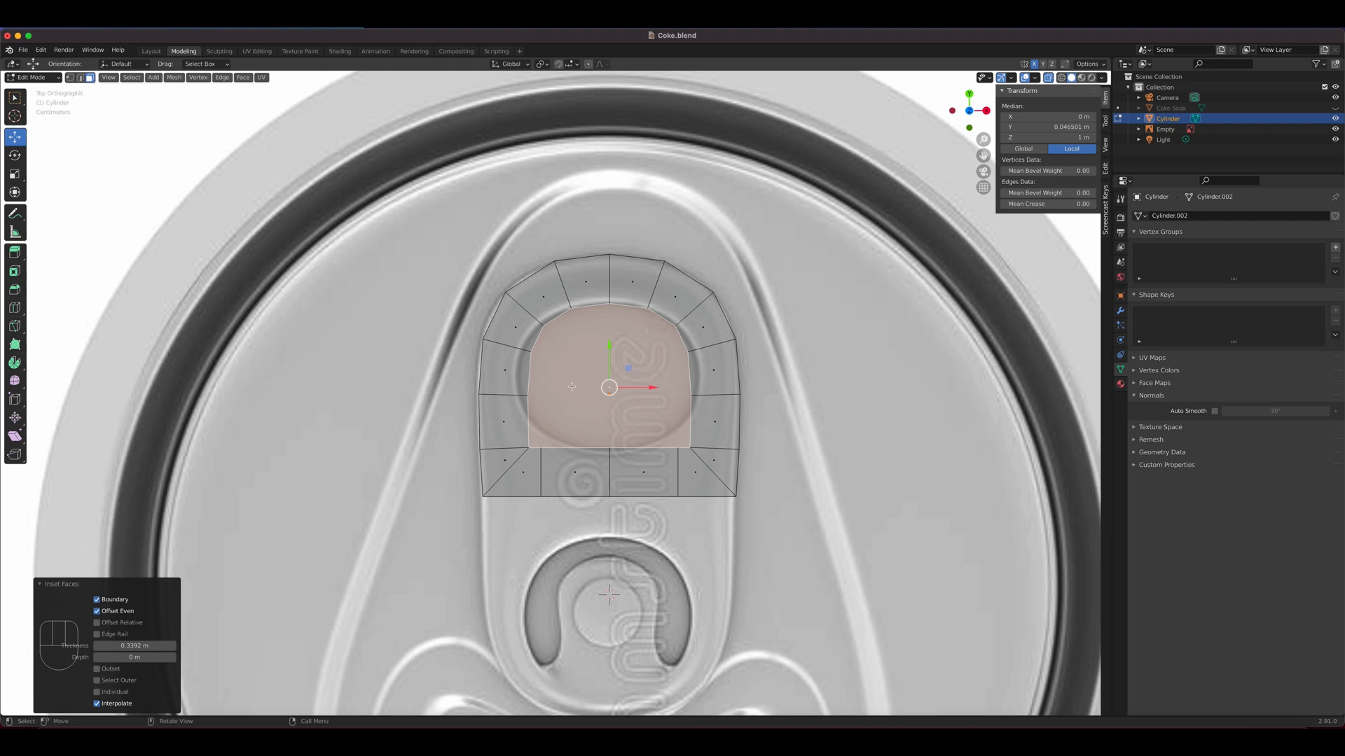
Round the inset inner face into a circle with LoopTools Circle
{"action": "right_click", "coordinate": [628, 347]}
{"action": "mouse_move", "coordinate": [638, 334]}
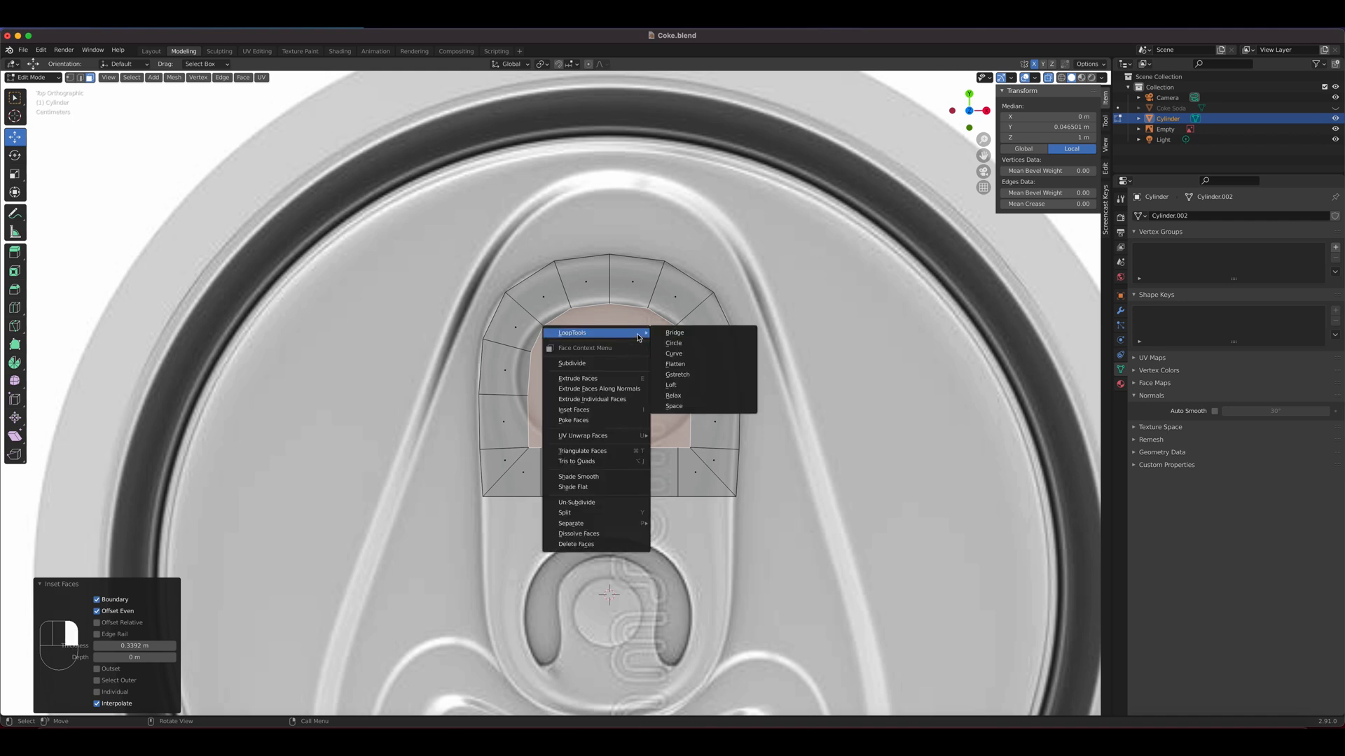
{"action": "left_click", "coordinate": [682, 343]}
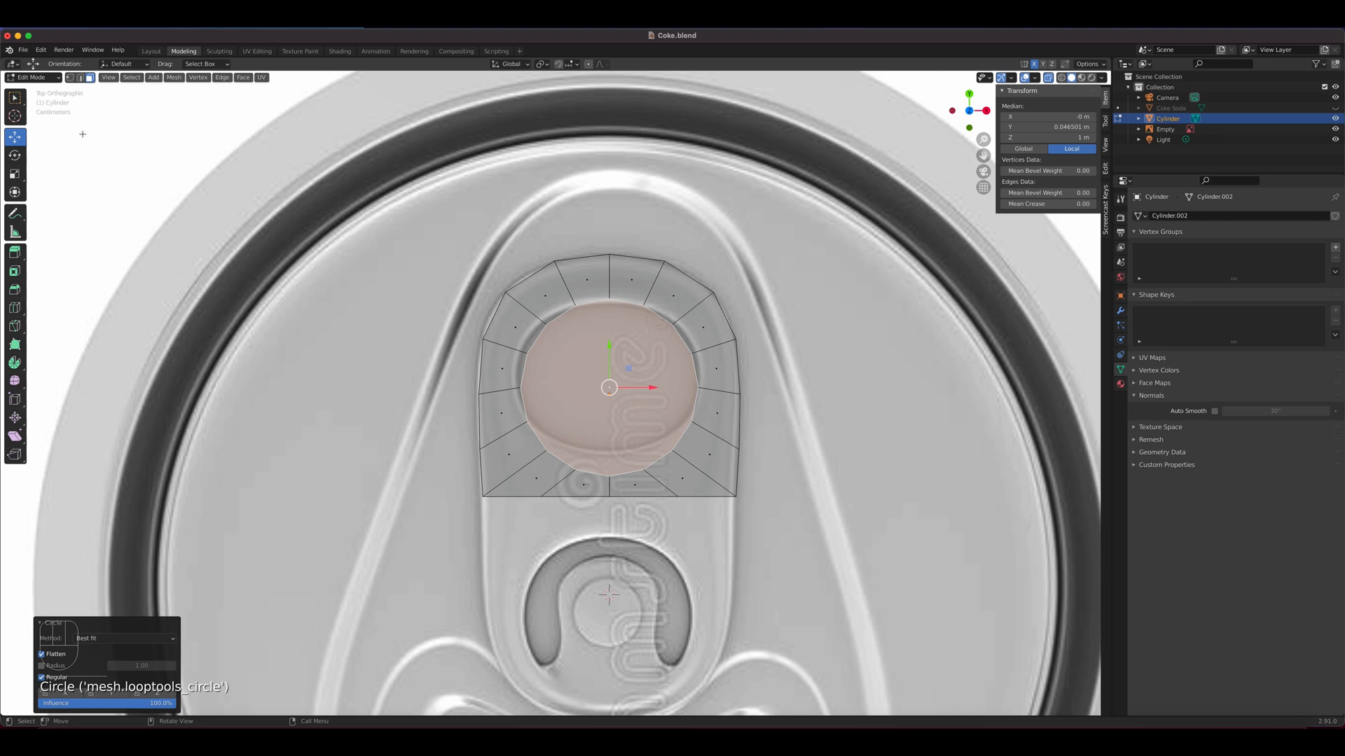
Search the add-ons in the preferences for "loo" to check whether LoopTools is enabled, and close the preferences
{"action": "left_click", "coordinate": [44, 50]}
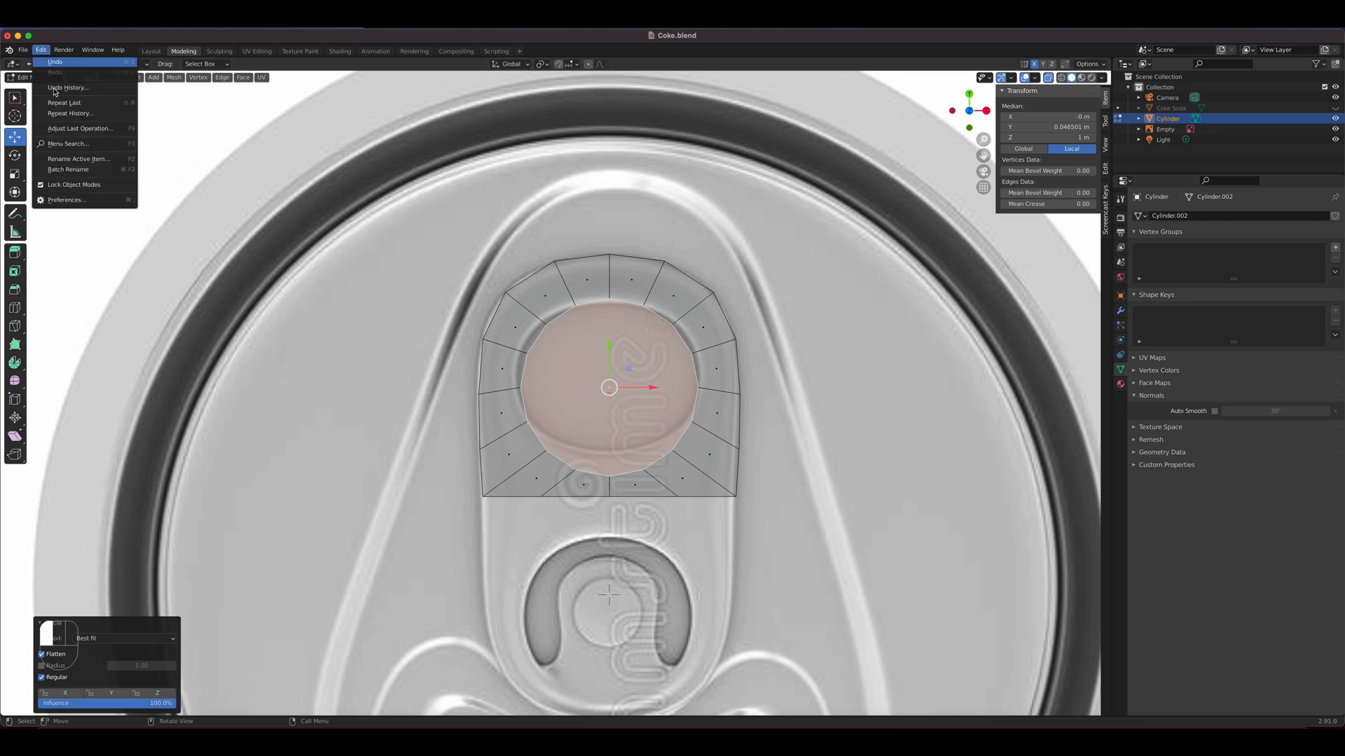
{"action": "left_click", "coordinate": [68, 203]}
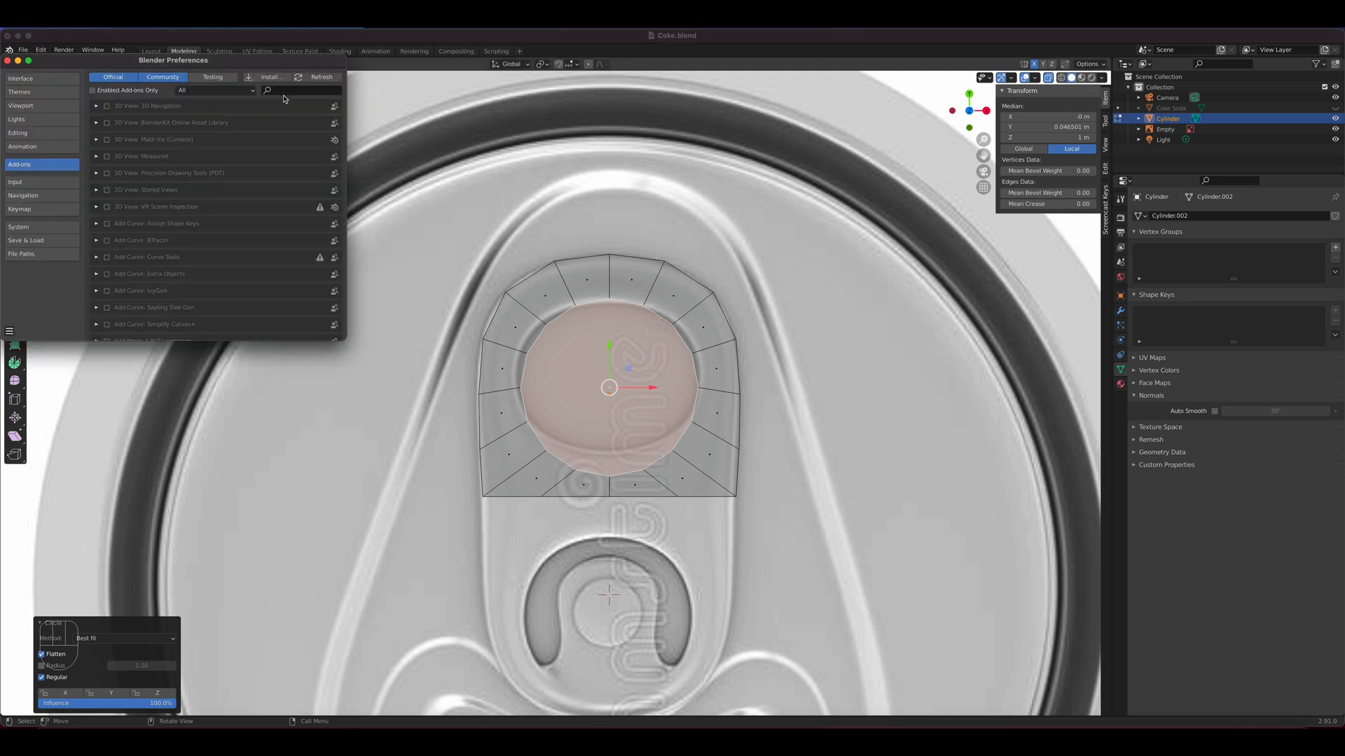
{"action": "left_click", "coordinate": [286, 91]}
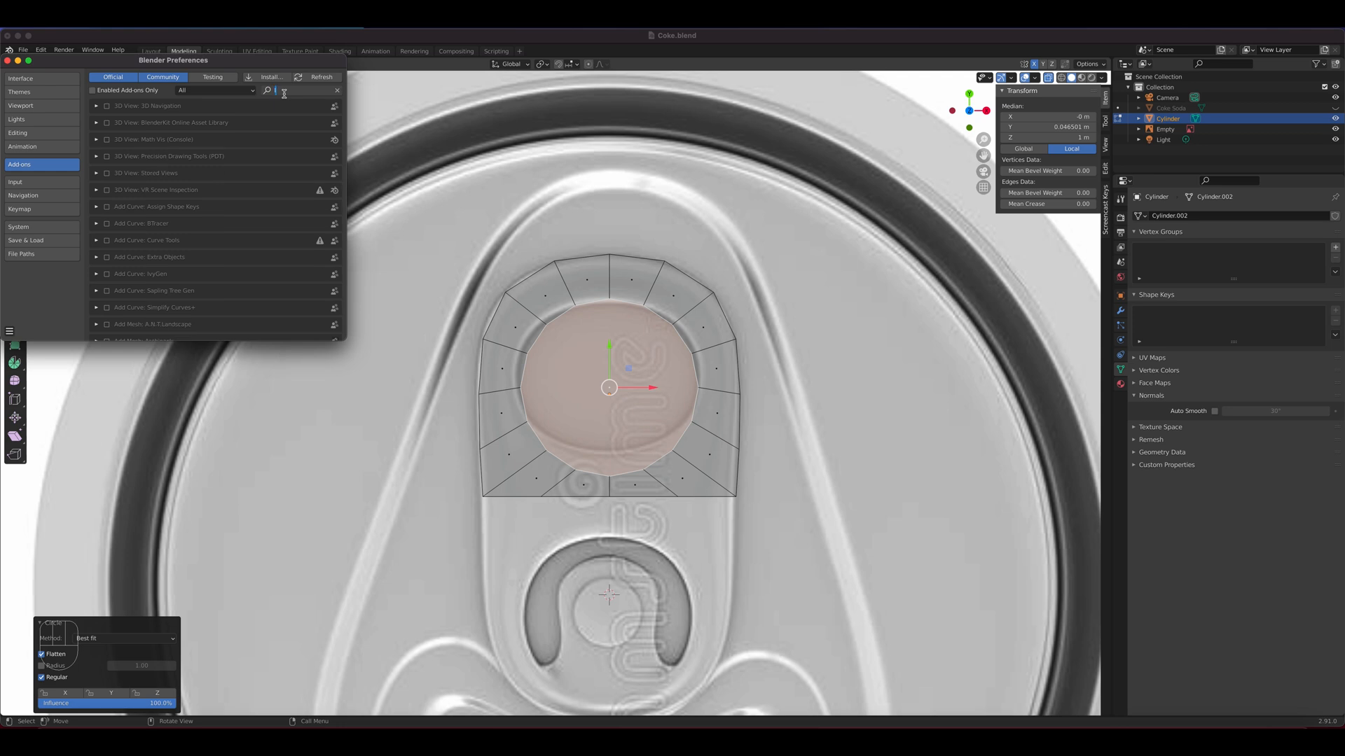
{"action": "type", "text": "loo"}
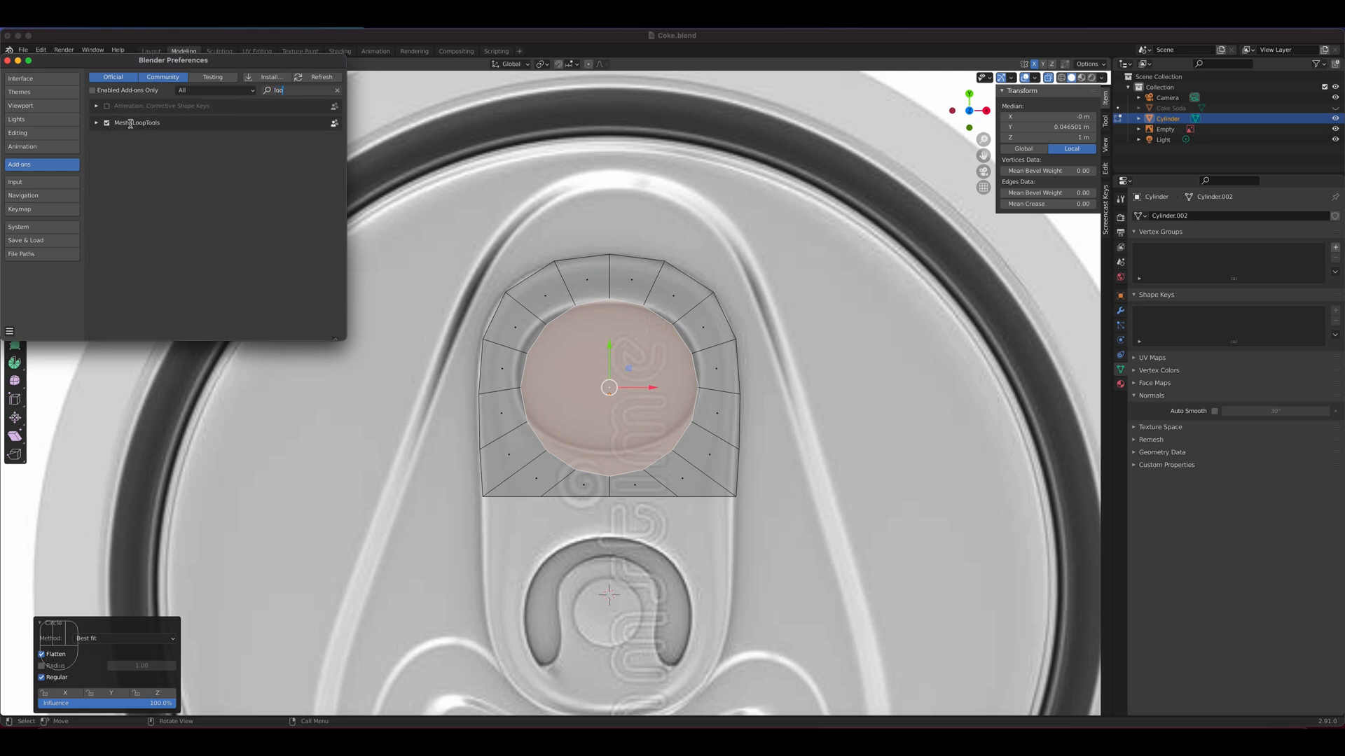
{"action": "left_click", "coordinate": [7, 61]}
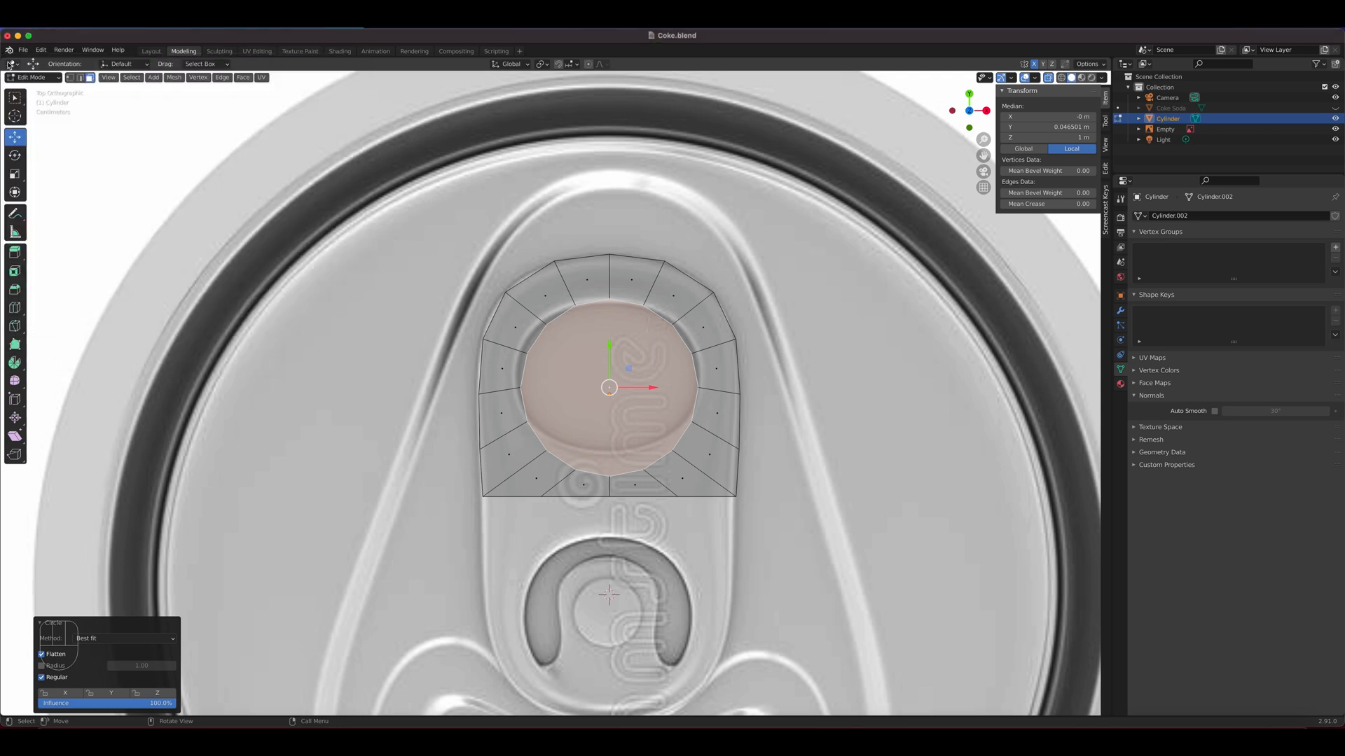
Open the LoopTools operations for the selected inner face
{"action": "right_click", "coordinate": [594, 341]}
{"action": "mouse_move", "coordinate": [595, 341]}
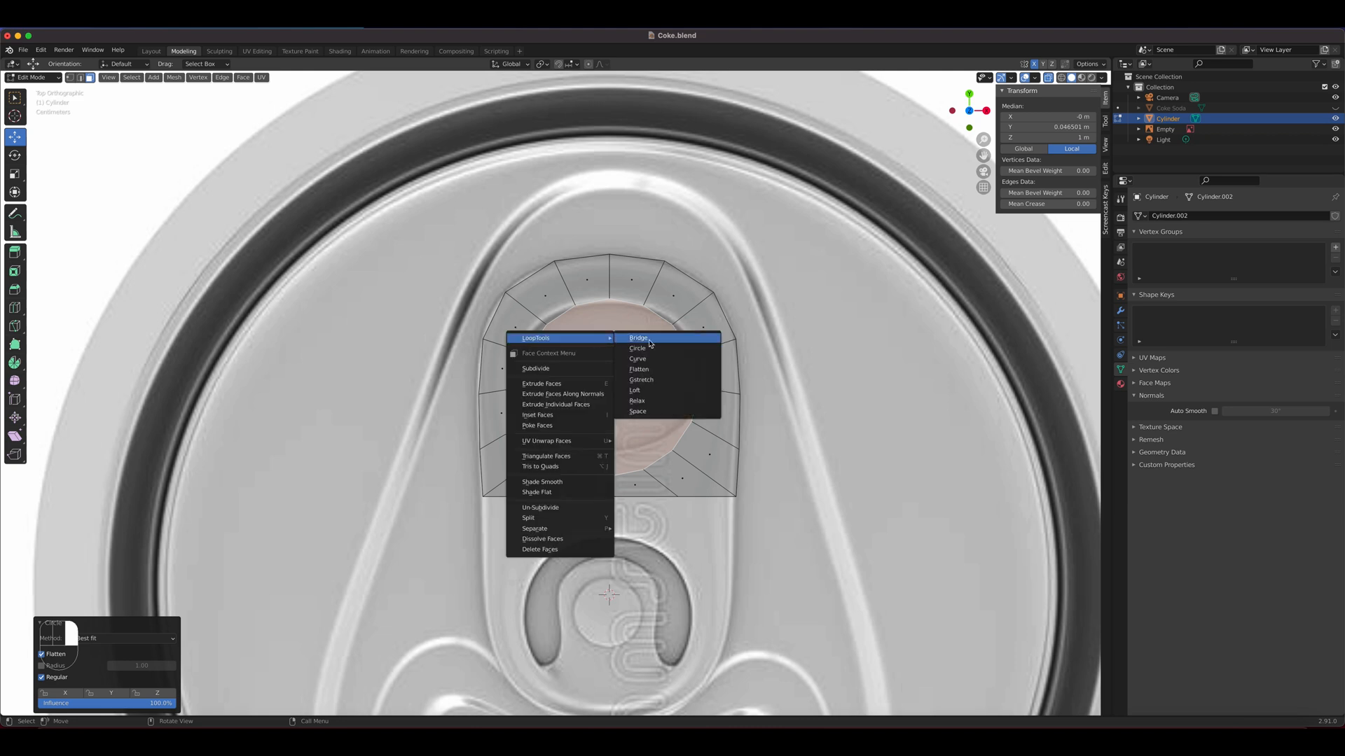
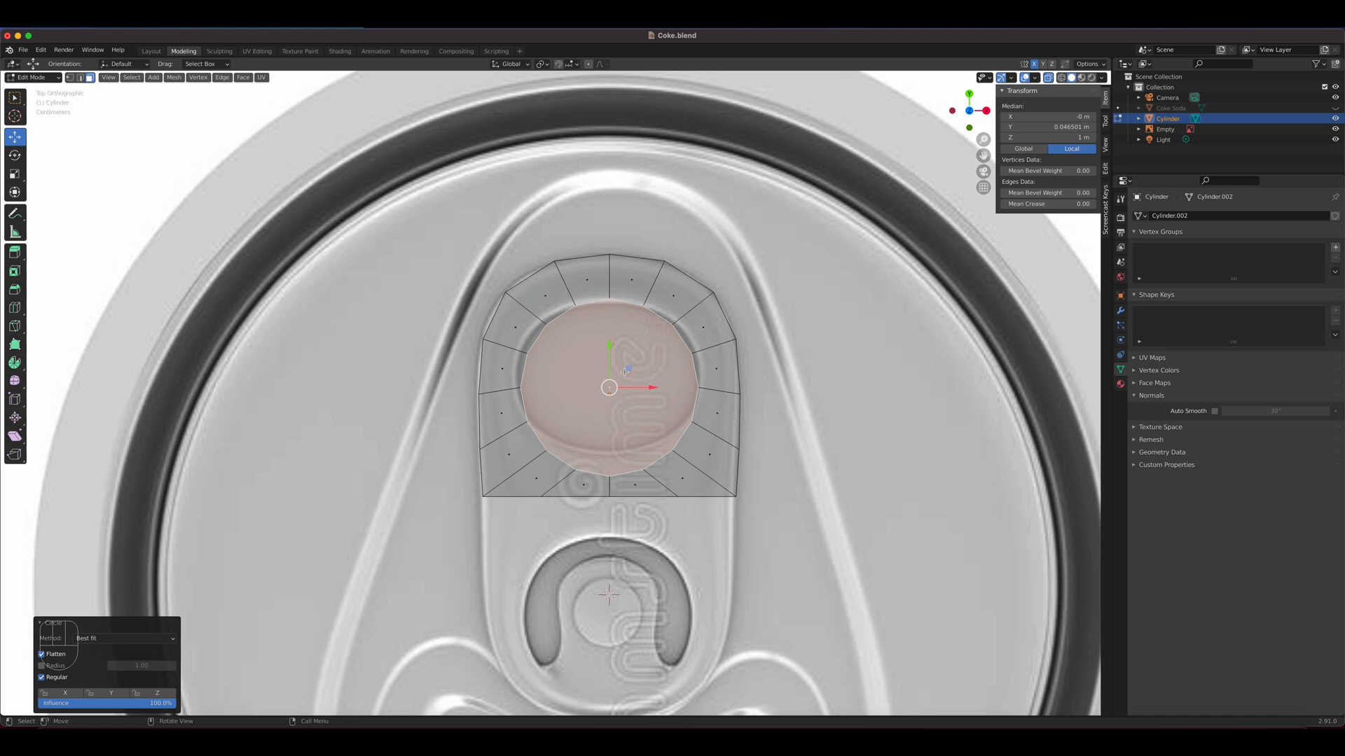
Scale the circular finger-hole face to about 0.782 along Y and move it up about 0.016 m in Y
{"action": "left_click", "coordinate": [17, 176]}
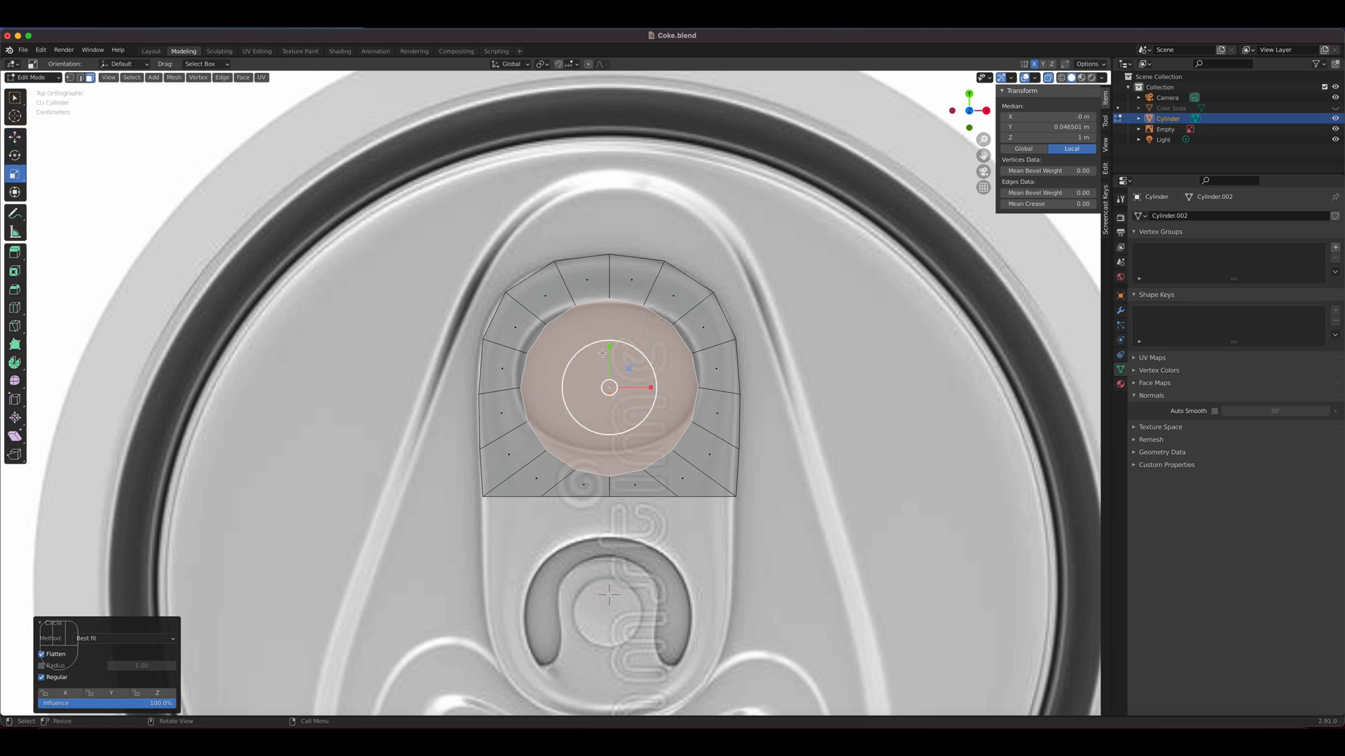
{"action": "left_click_drag", "start_coordinate": [609, 346], "coordinate": [611, 358]}
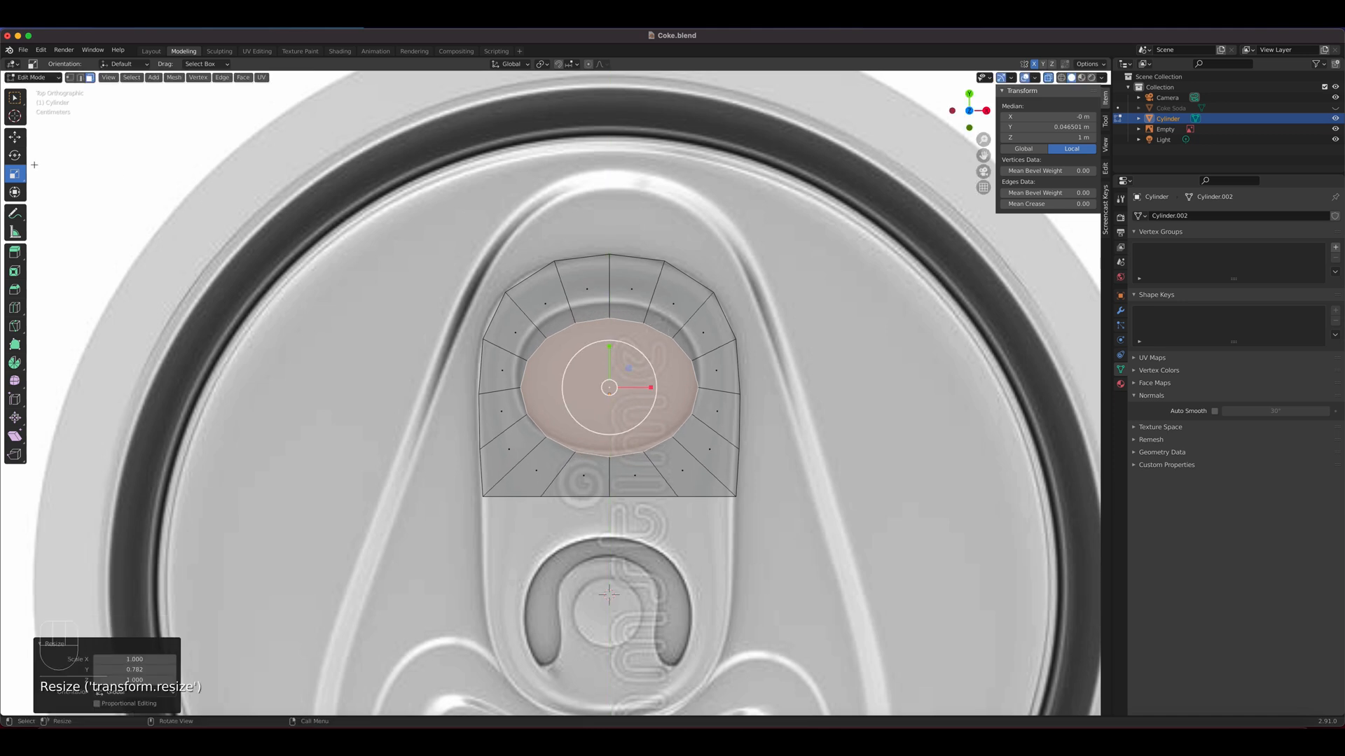
{"action": "left_click", "coordinate": [15, 136]}
{"action": "left_click_drag", "start_coordinate": [609, 345], "coordinate": [610, 332]}
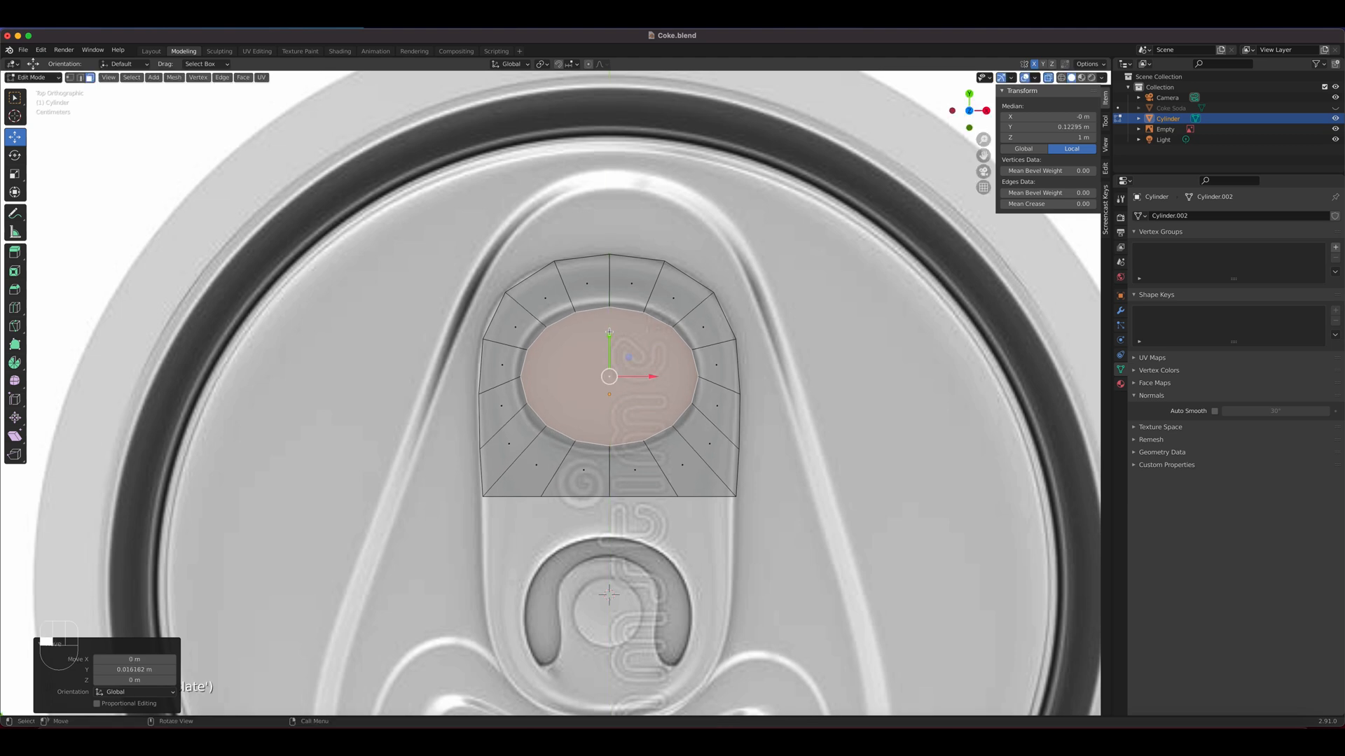
Scale the oval finger-hole face uniformly by about 1.043 to match the reference opening
{"action": "key", "text": "s"}
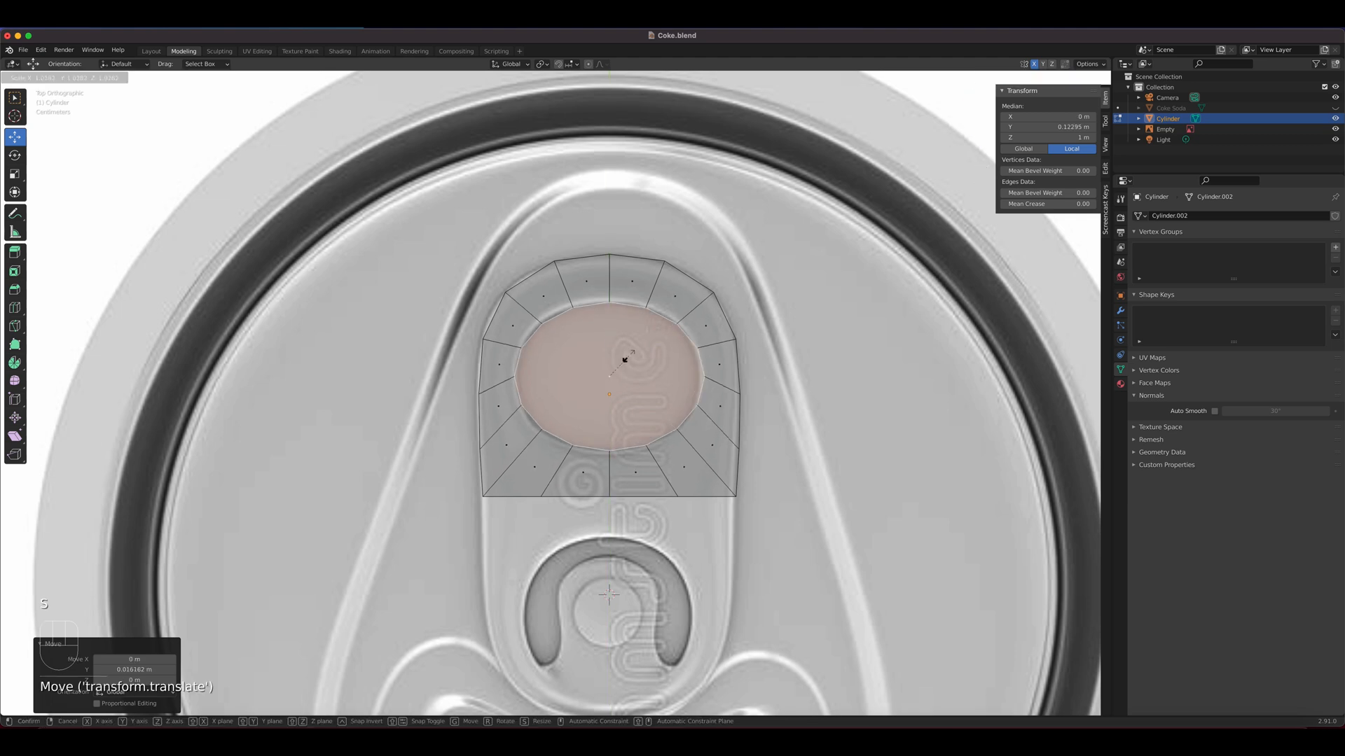
{"action": "left_click", "coordinate": [628, 358]}
{"action": "scroll", "coordinate": [623, 354], "scroll_direction": "up", "scroll_amount": 2}
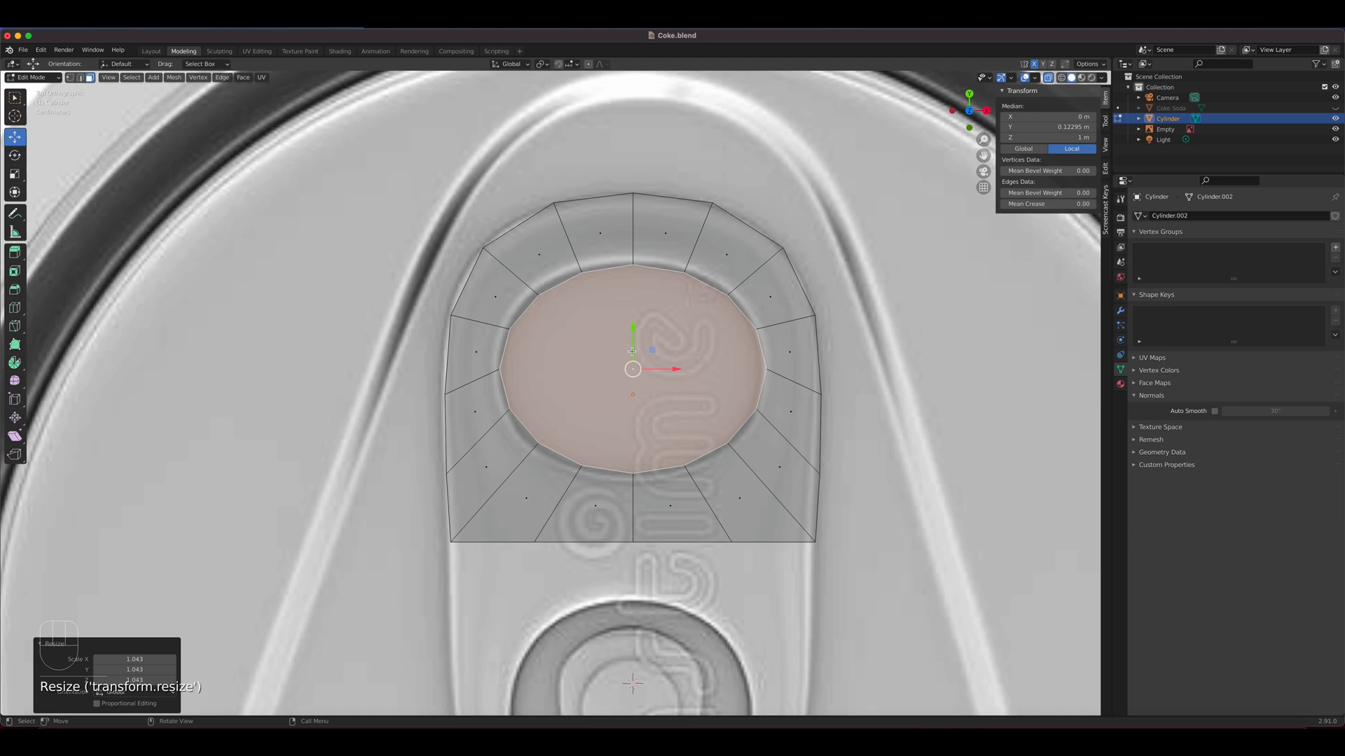
Move the two upper-right vertices of the finger hole slightly outward onto the reference outline
{"action": "key", "text": "1"}
{"action": "left_click", "coordinate": [682, 276]}
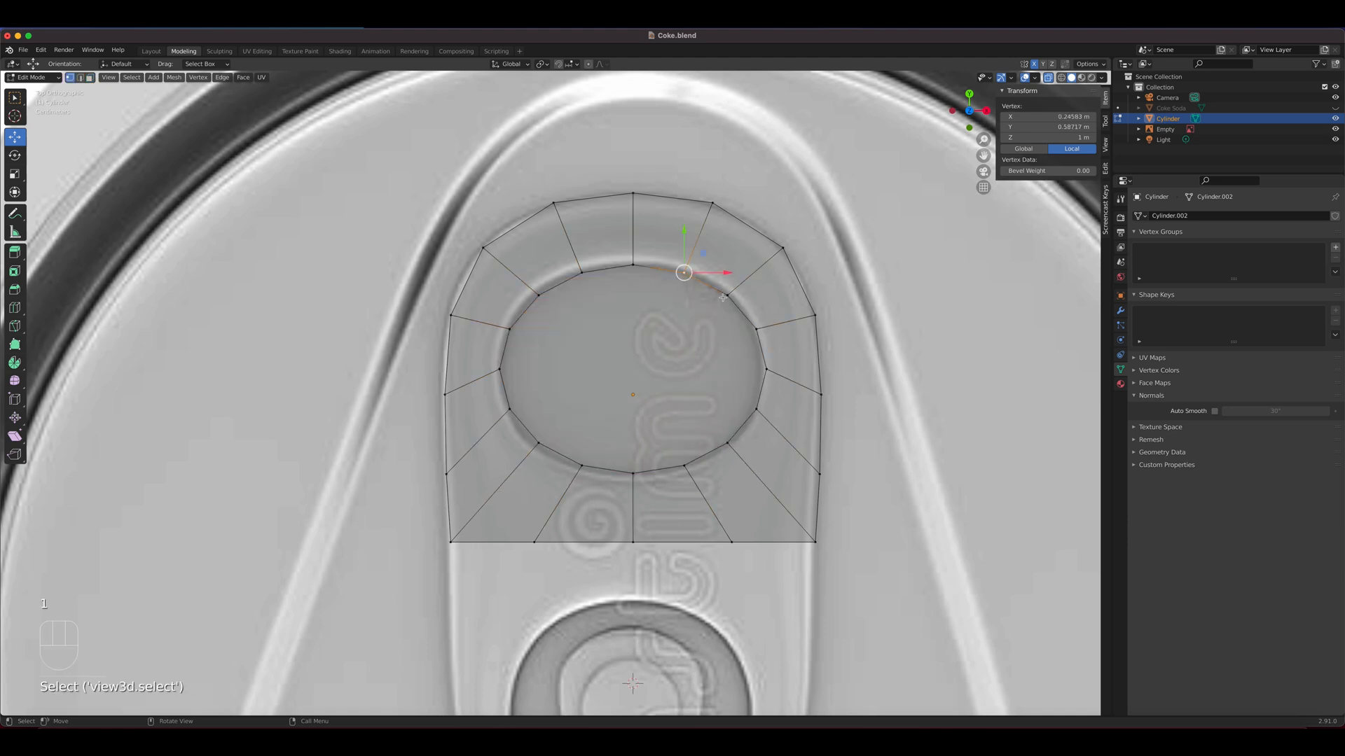
{"action": "key", "text": "g"}
{"action": "left_click", "coordinate": [727, 301]}
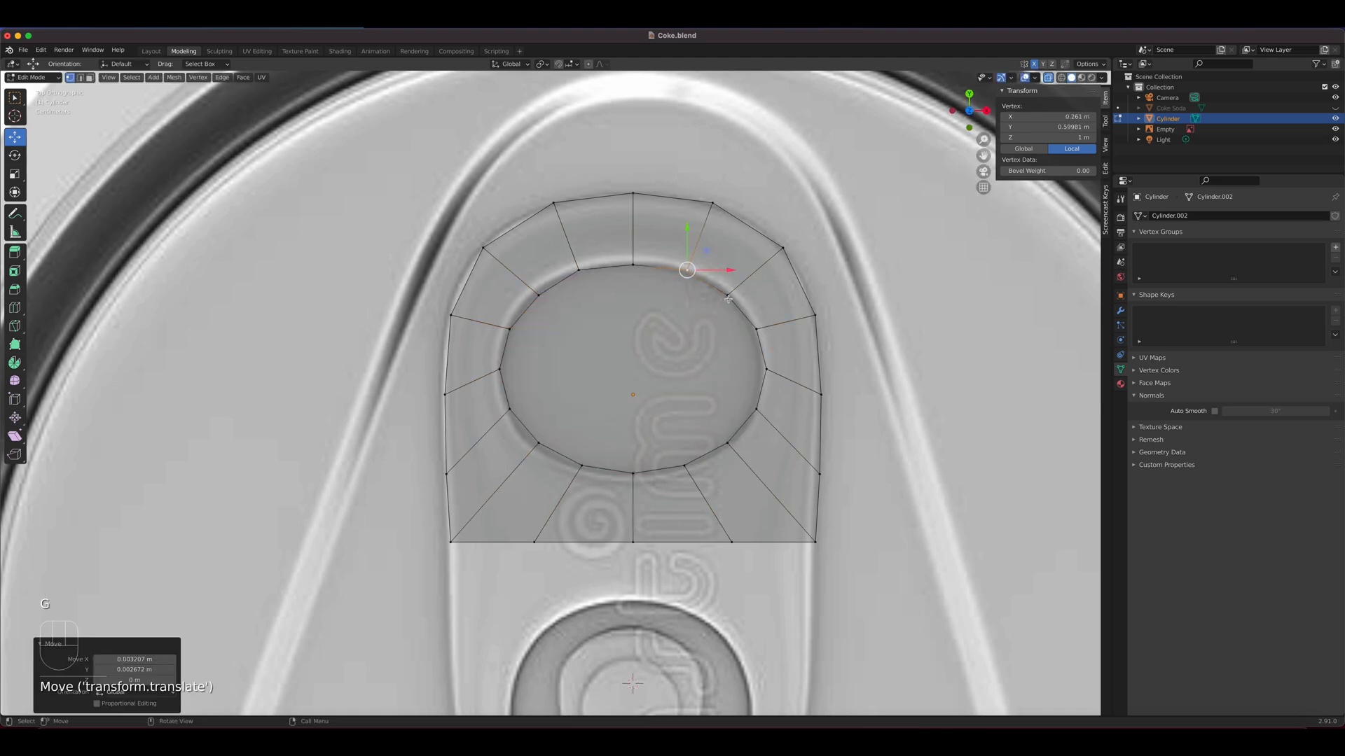
{"action": "left_click", "coordinate": [728, 295]}
{"action": "key", "text": "g"}
{"action": "left_click", "coordinate": [733, 297]}
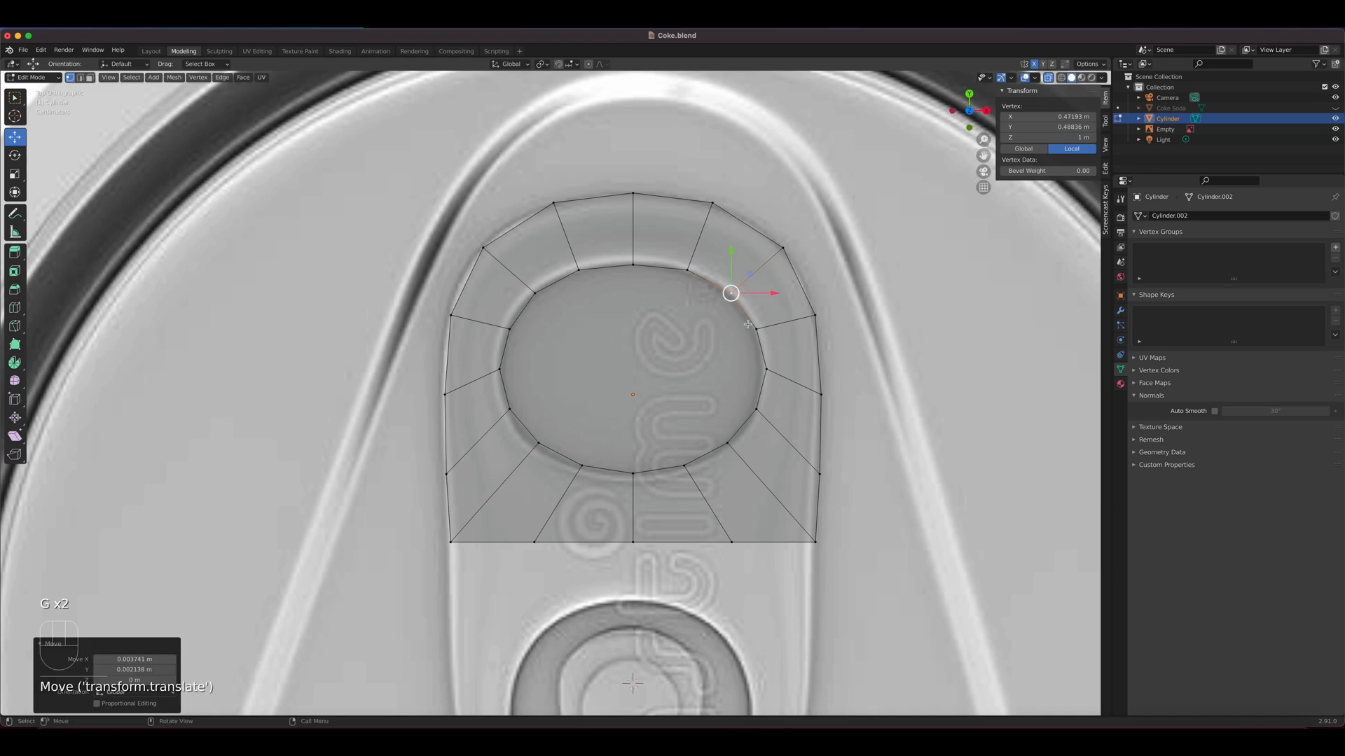
Nudge the side vertex of the finger hole inward and its lower vertices slightly outward to follow the reference outline
{"action": "left_click", "coordinate": [768, 369]}
{"action": "key", "text": "g"}
{"action": "left_click", "coordinate": [765, 401]}
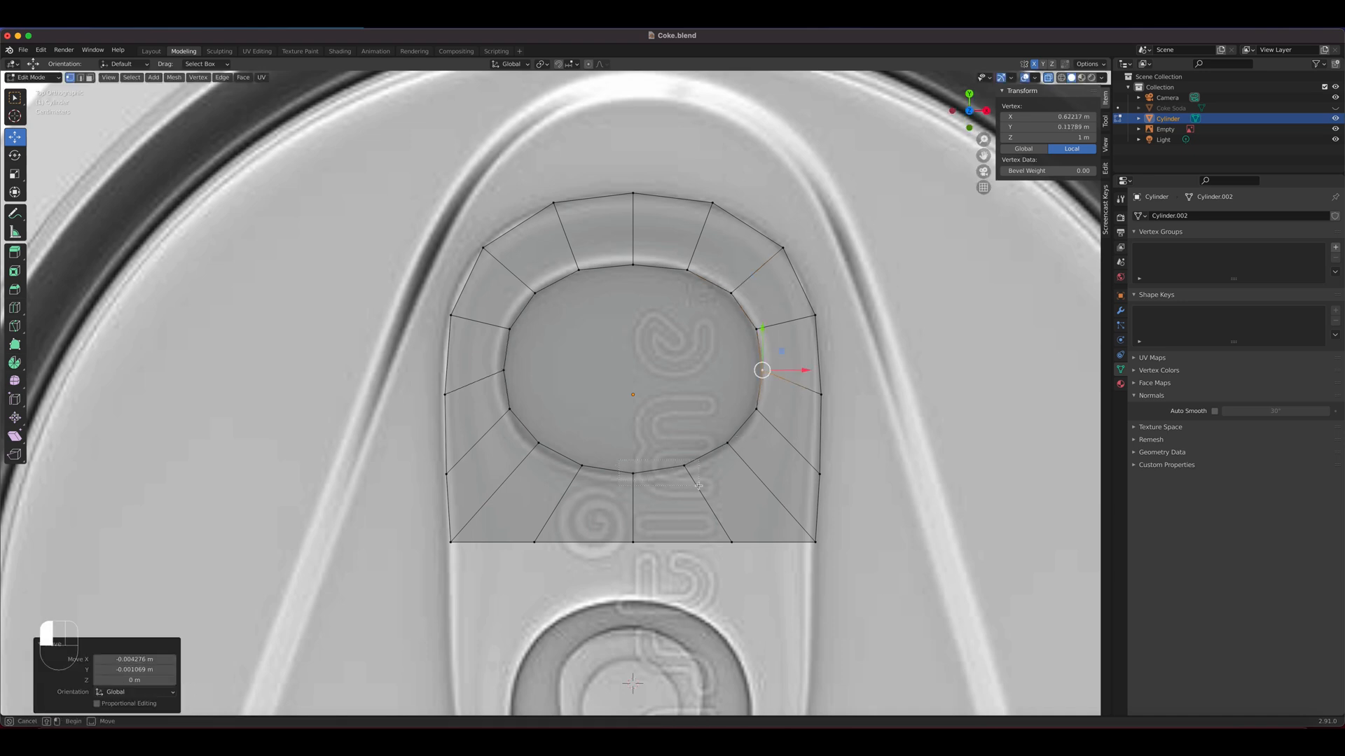
{"action": "left_click", "coordinate": [674, 469]}
{"action": "key", "text": "g"}
{"action": "left_click", "coordinate": [700, 492]}
{"action": "left_click", "coordinate": [726, 443]}
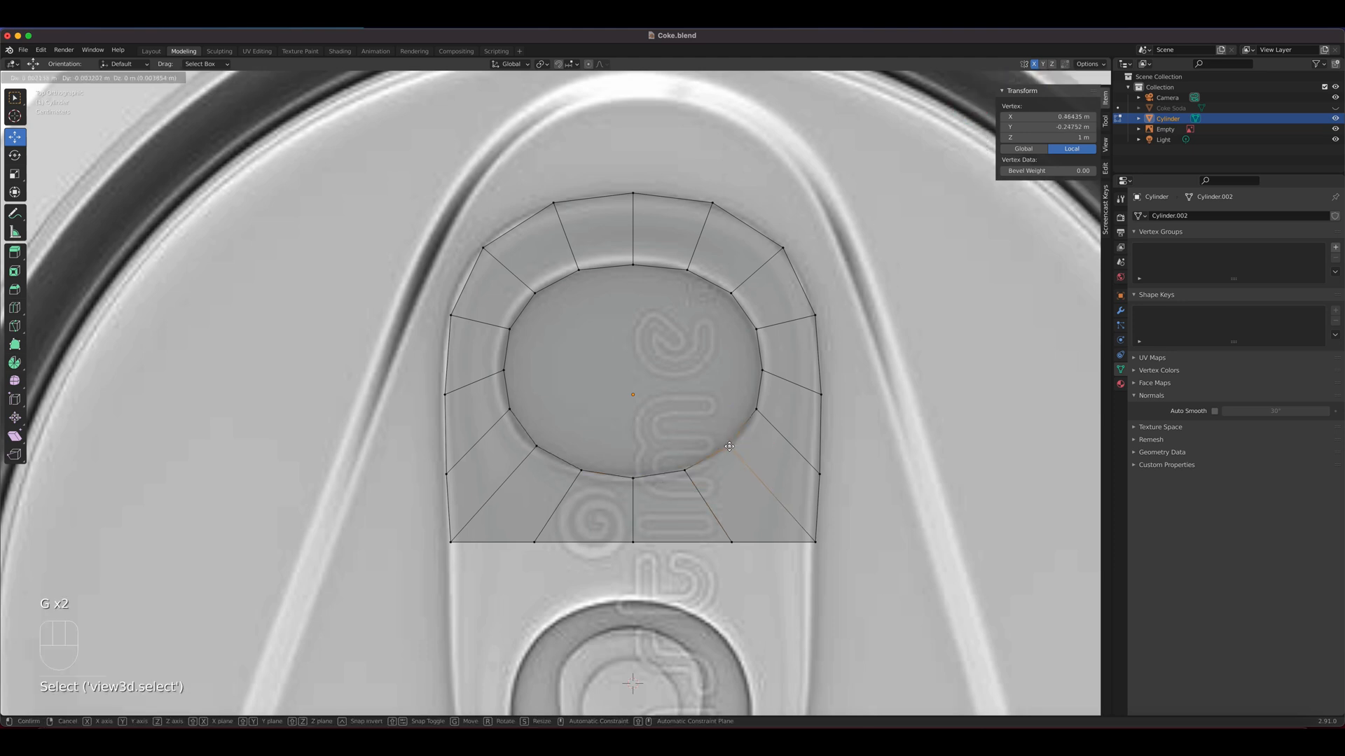
{"action": "key", "text": "g"}
{"action": "left_click", "coordinate": [729, 446]}
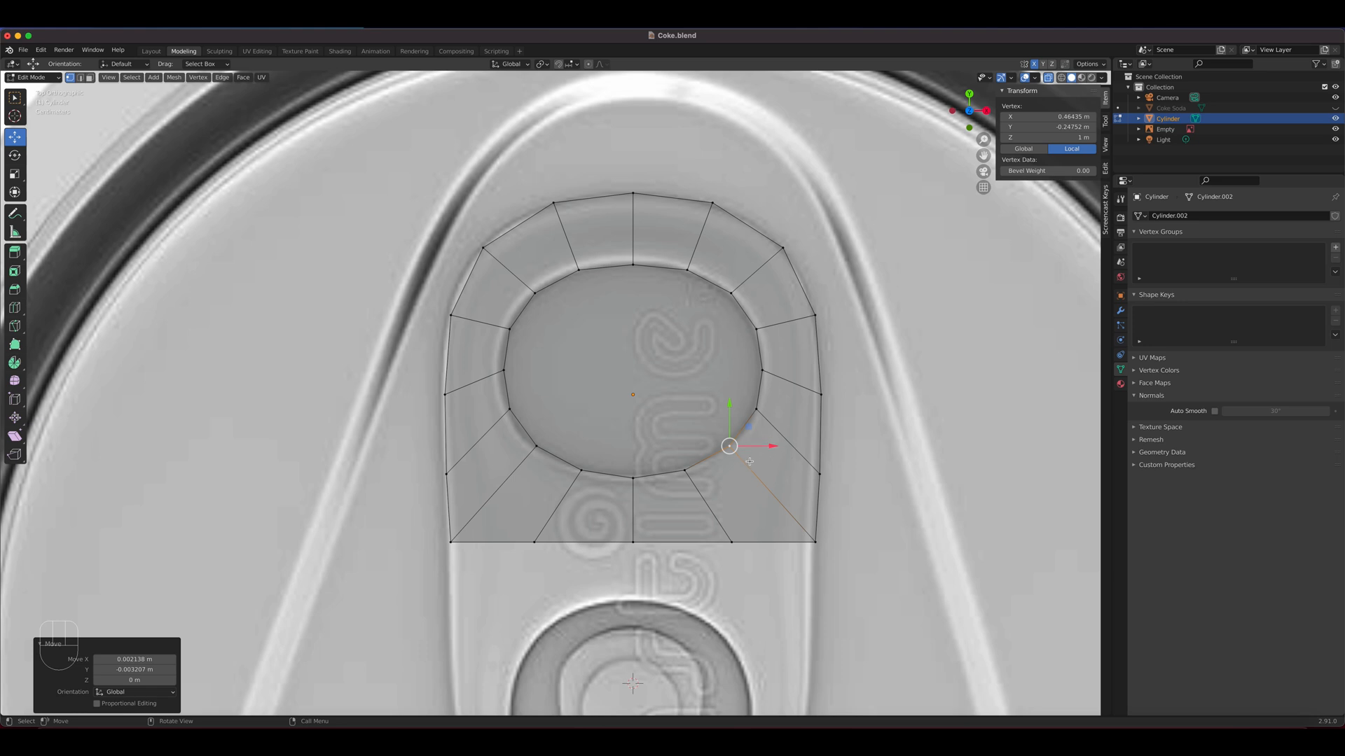
Check the tab against the reference in Object Mode, and select all of its faces in Edit Mode
{"action": "key", "text": "Tab"}
{"action": "middle_click_drag", "start_coordinate": [742, 511], "coordinate": [706, 349], "text": "shift"}
{"action": "scroll", "coordinate": [706, 348], "scroll_direction": "down", "scroll_amount": 3}
{"action": "scroll", "coordinate": [704, 372], "scroll_direction": "up", "scroll_amount": 1}
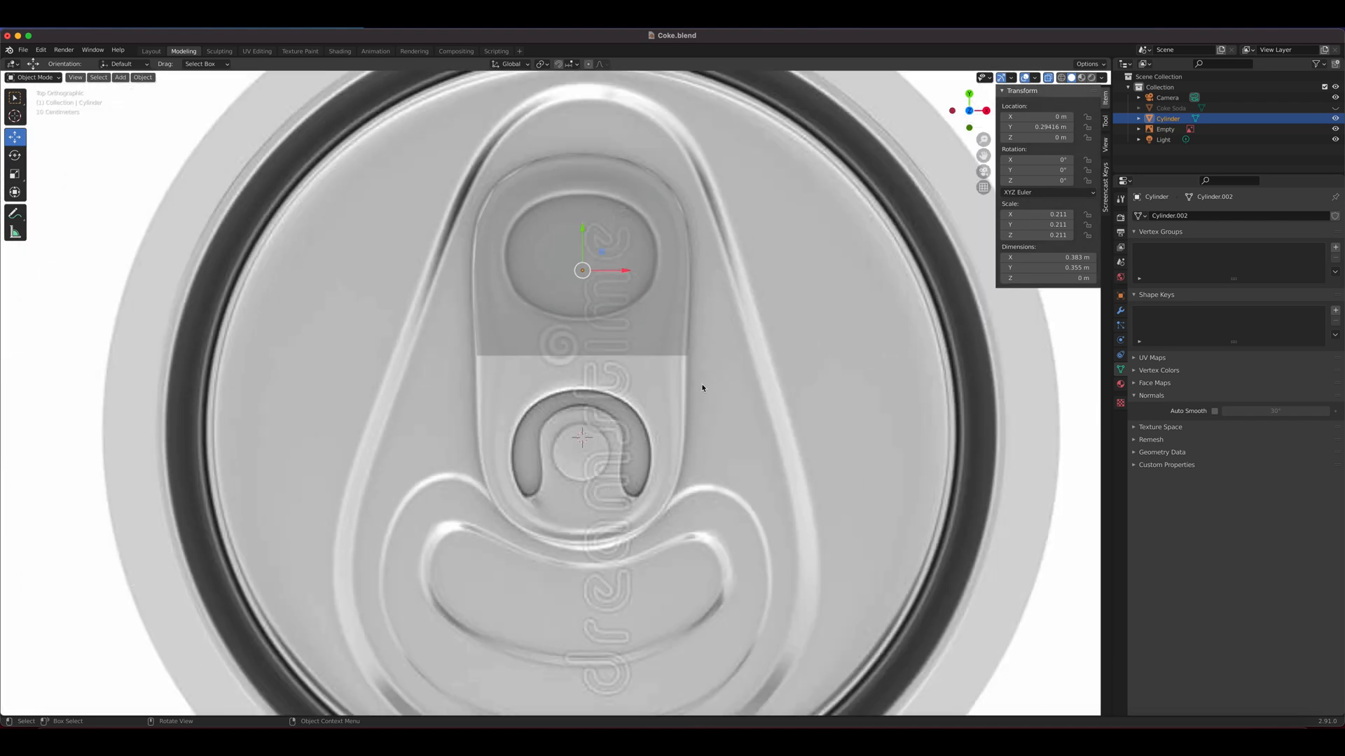
{"action": "key", "text": "Tab"}
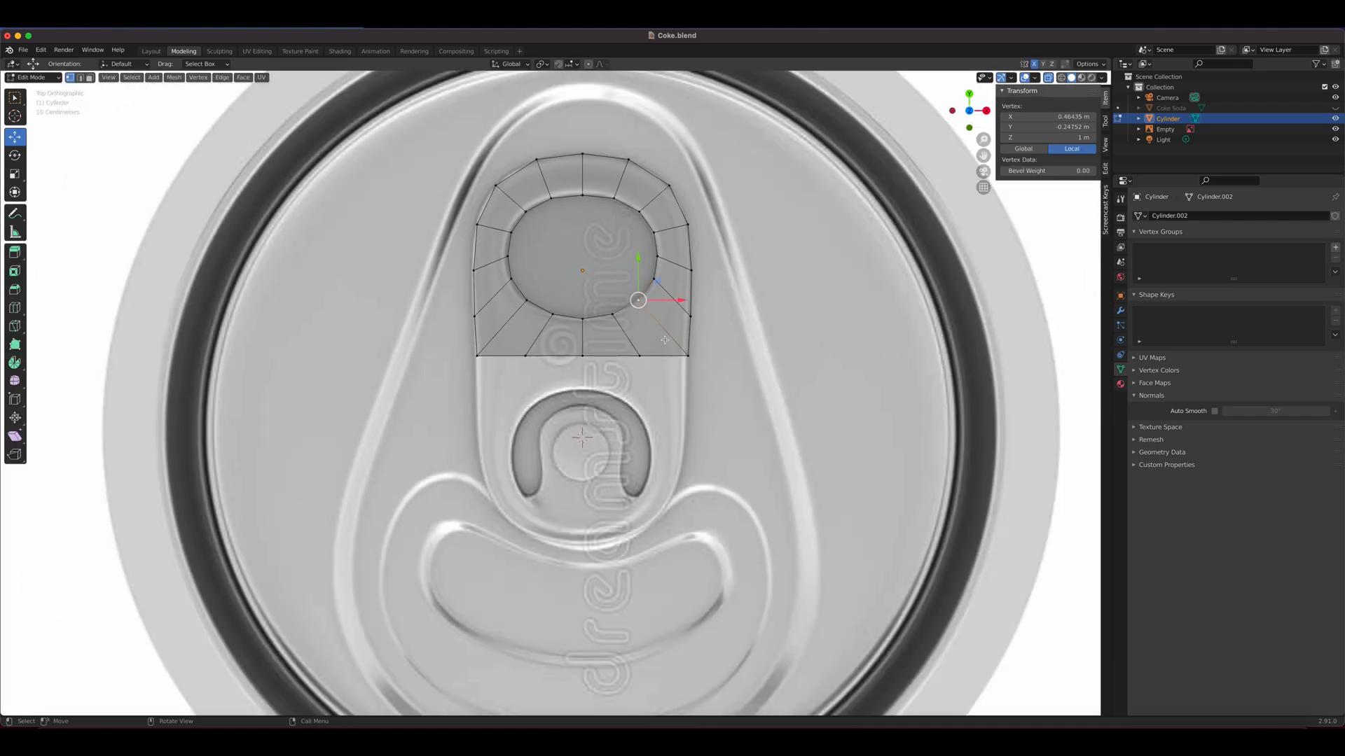
{"action": "key", "text": "3"}
{"action": "key", "text": "a"}
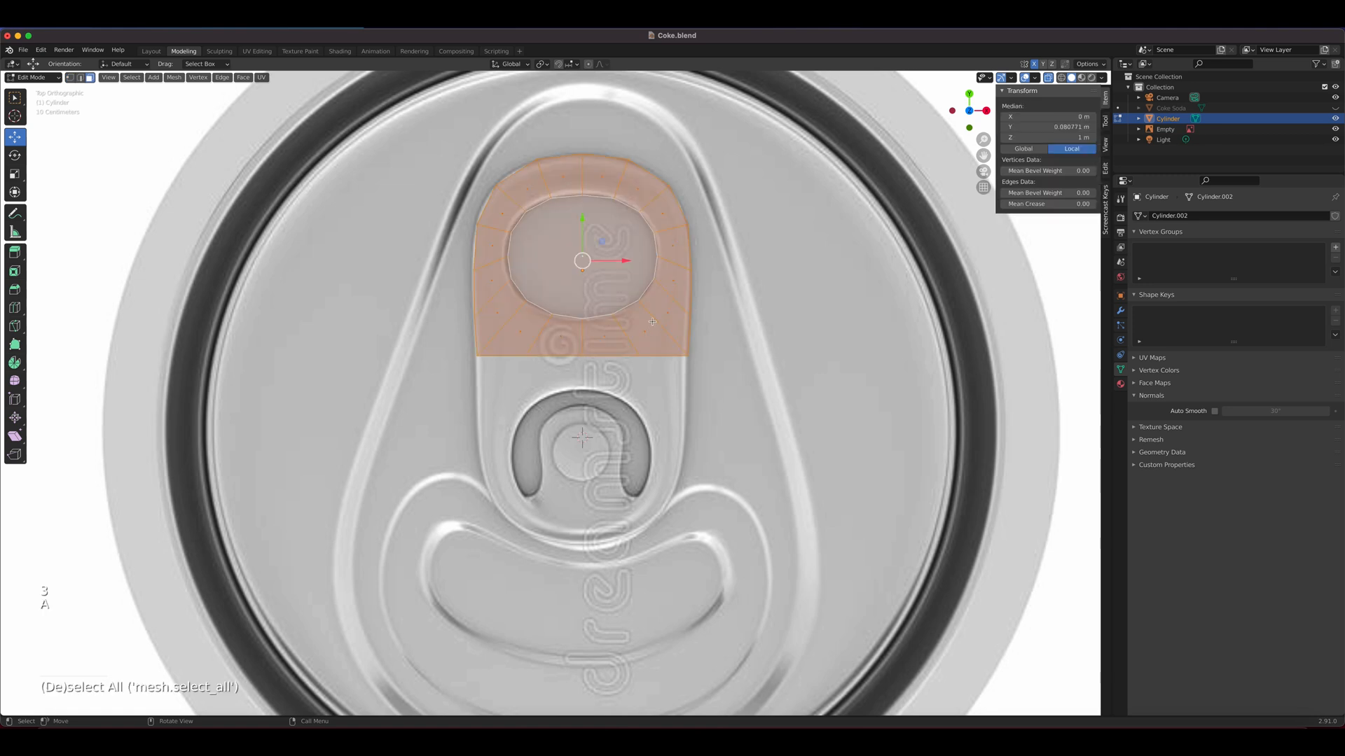
{"action": "key", "text": "shift"}
{"action": "key", "text": "shift+s"}
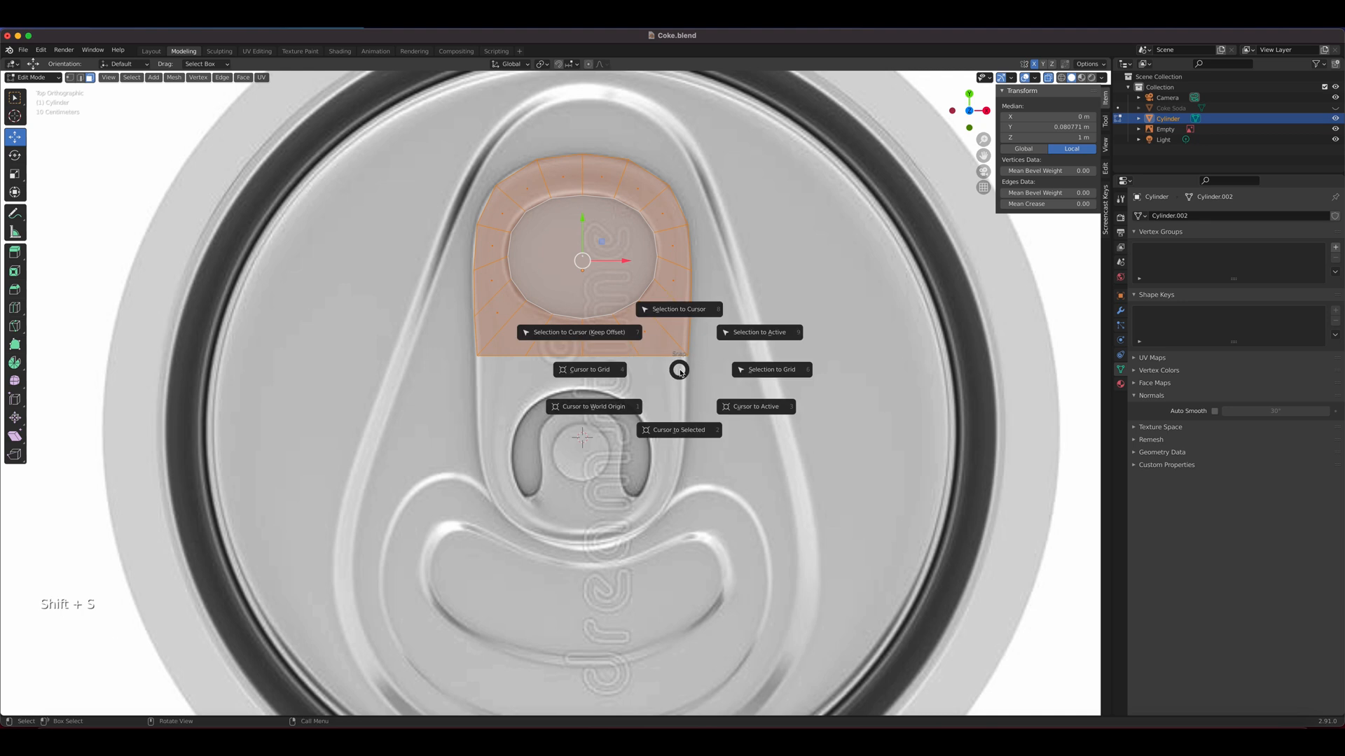
{"action": "key", "text": "Escape"}
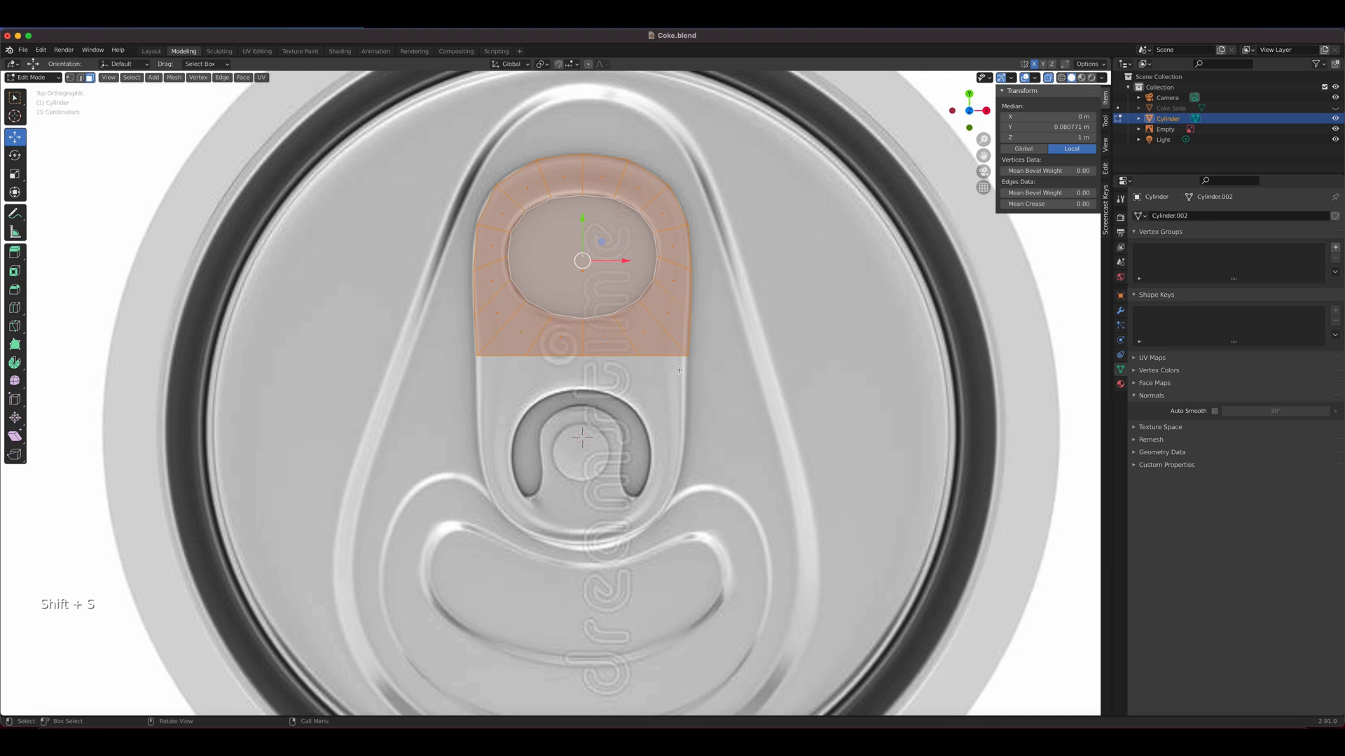
Duplicate the selected tab faces and rotate the copy by -180°
{"action": "key", "text": "shift+d"}
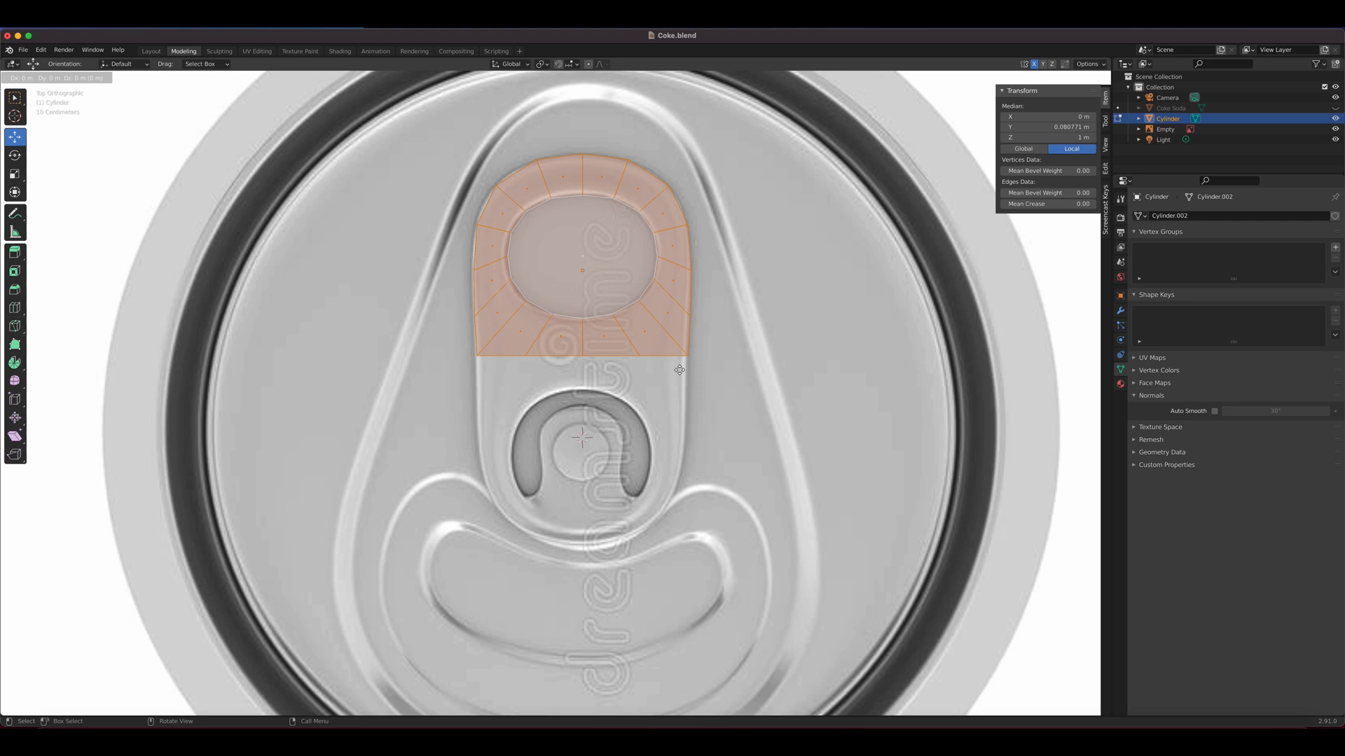
{"action": "key", "text": "r"}
{"action": "key", "text": "ctrl"}
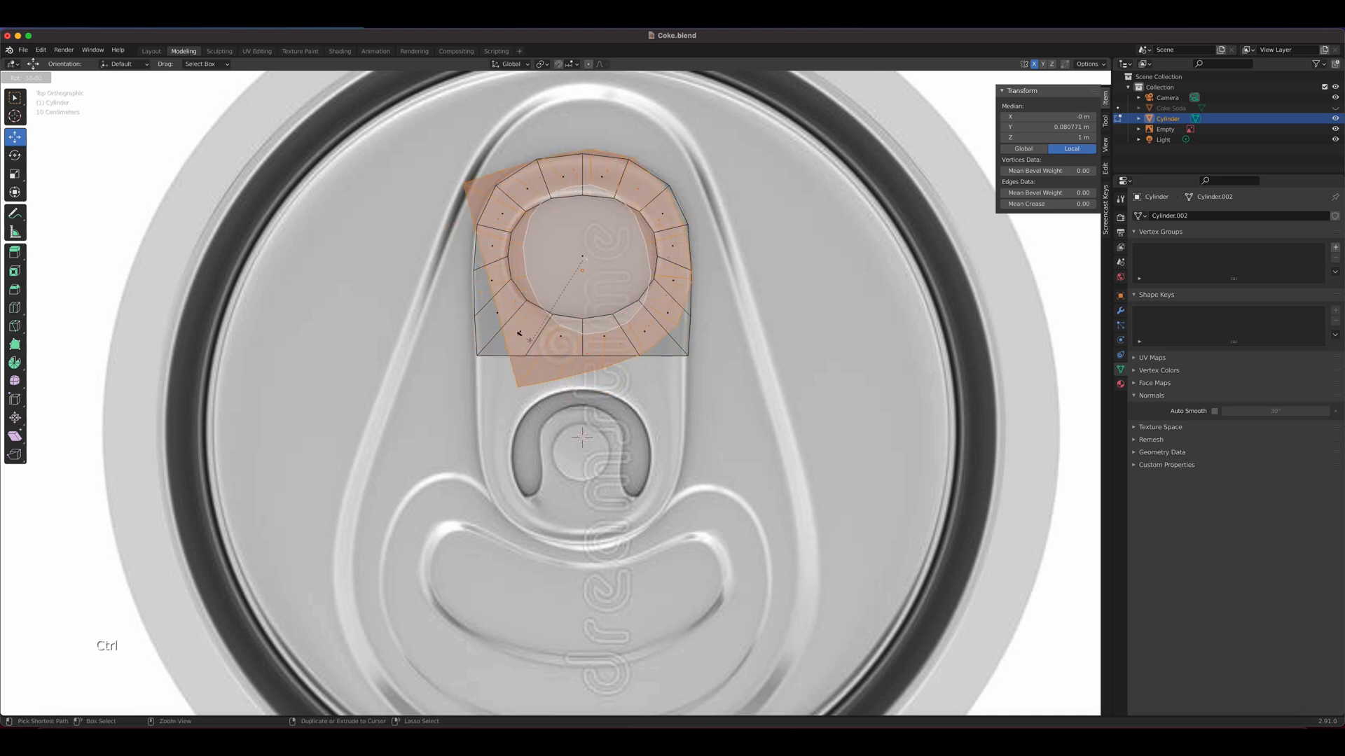
{"action": "left_click", "coordinate": [536, 206]}
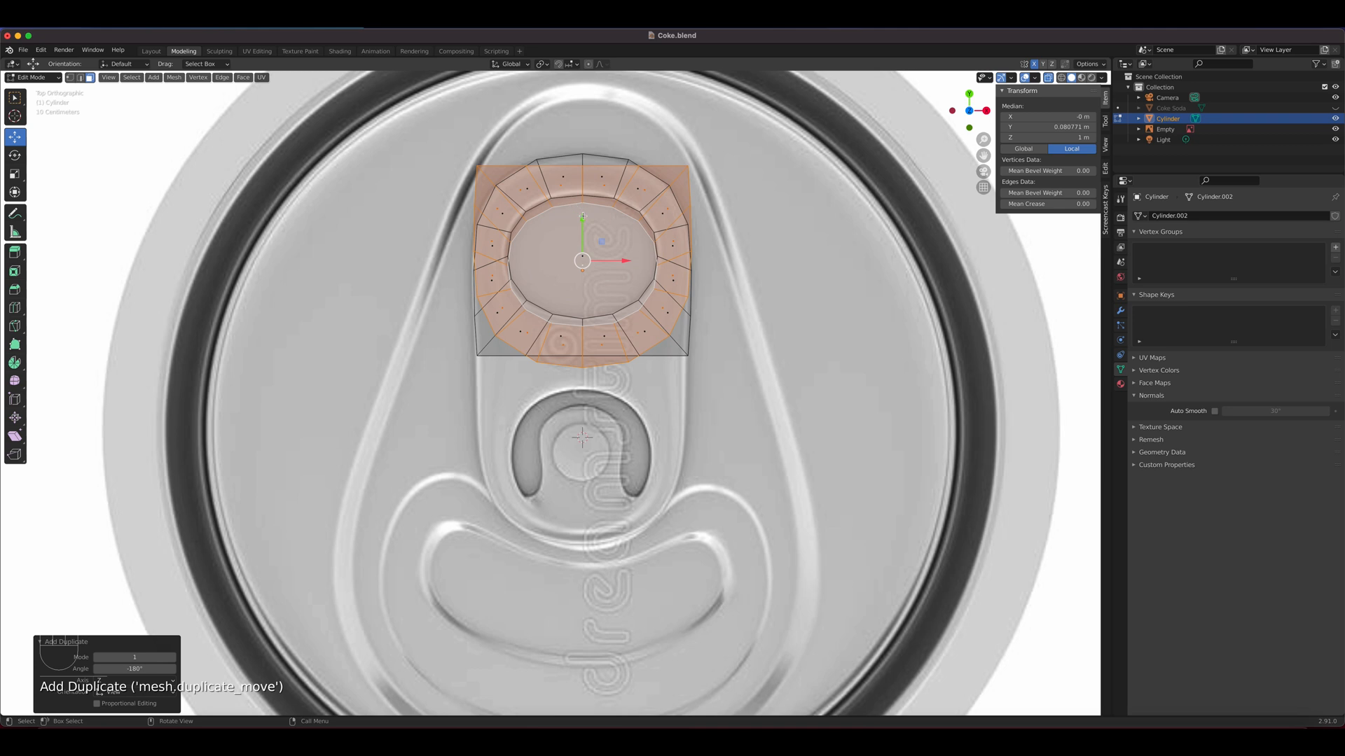
Move the rotated copy about 0.338 m down along Y, just below the original's straight edge, and switch to vertex selection
{"action": "left_click_drag", "start_coordinate": [583, 216], "coordinate": [588, 410]}
{"action": "scroll", "coordinate": [674, 367], "scroll_direction": "up", "scroll_amount": 7}
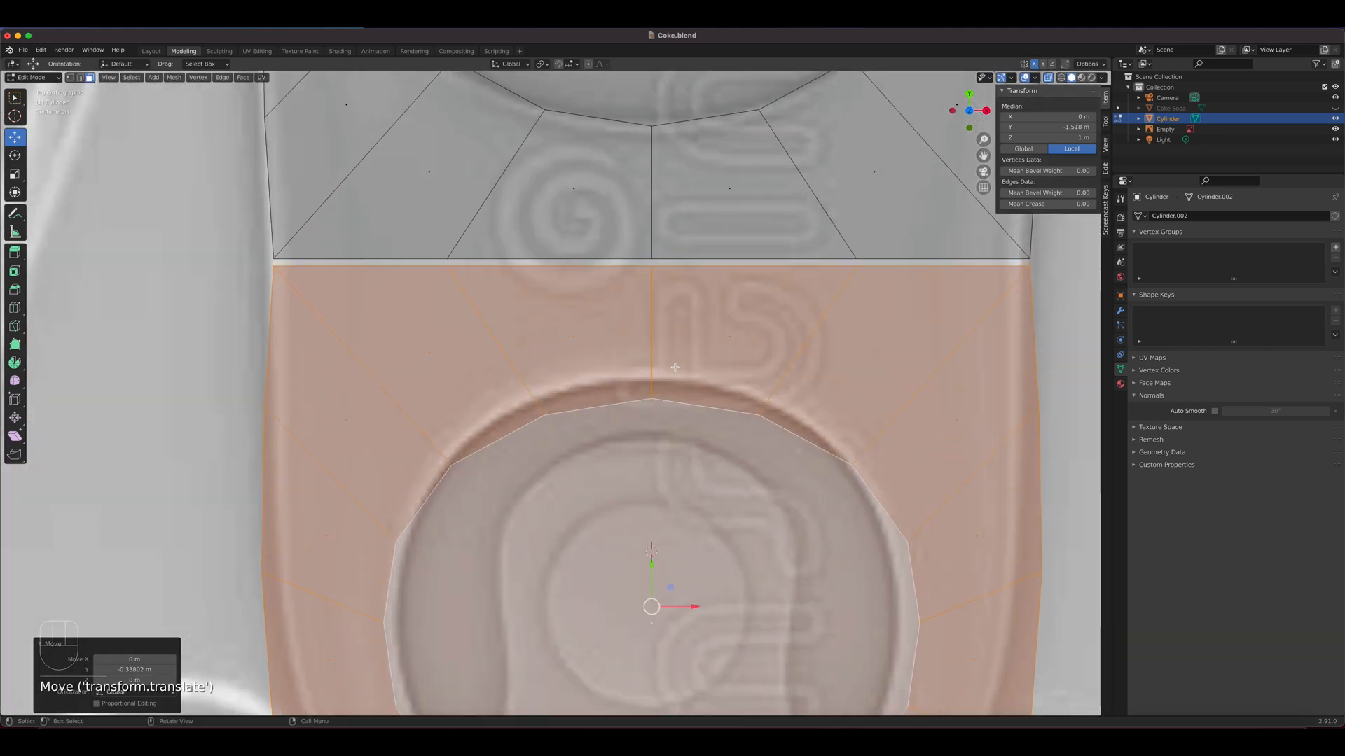
{"action": "middle_click_drag", "start_coordinate": [698, 360], "coordinate": [673, 431], "text": "shift"}
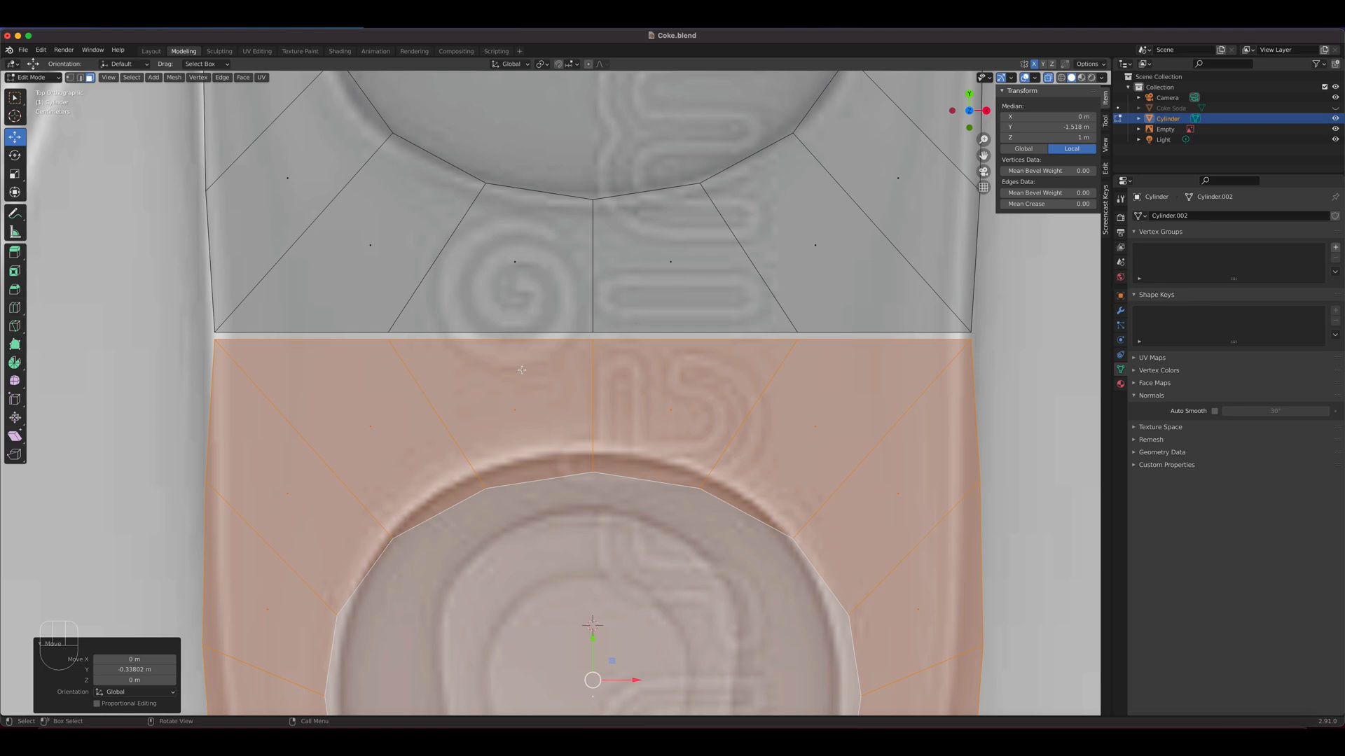
{"action": "key", "text": "1"}
{"action": "right_click", "coordinate": [579, 356]}
{"action": "mouse_move", "coordinate": [551, 361]}
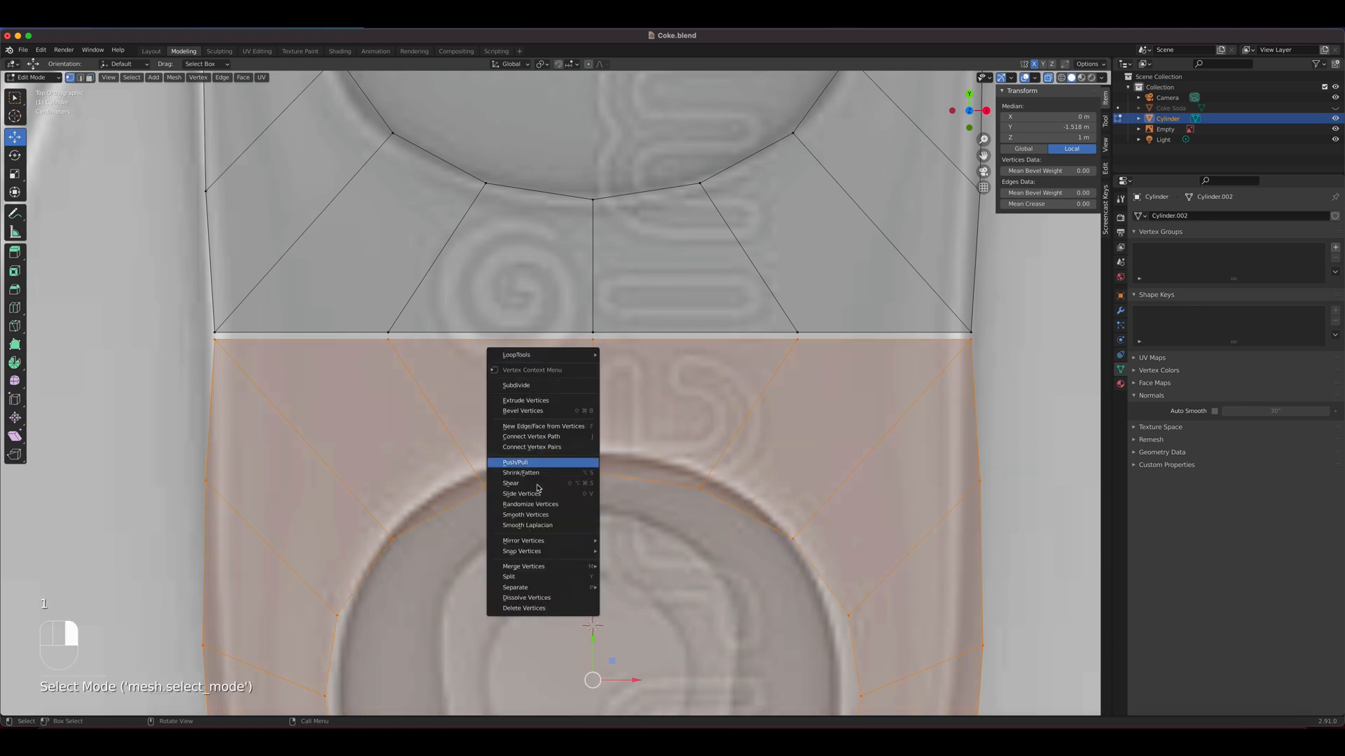
{"action": "mouse_move", "coordinate": [557, 568]}
{"action": "left_click", "coordinate": [658, 590]}
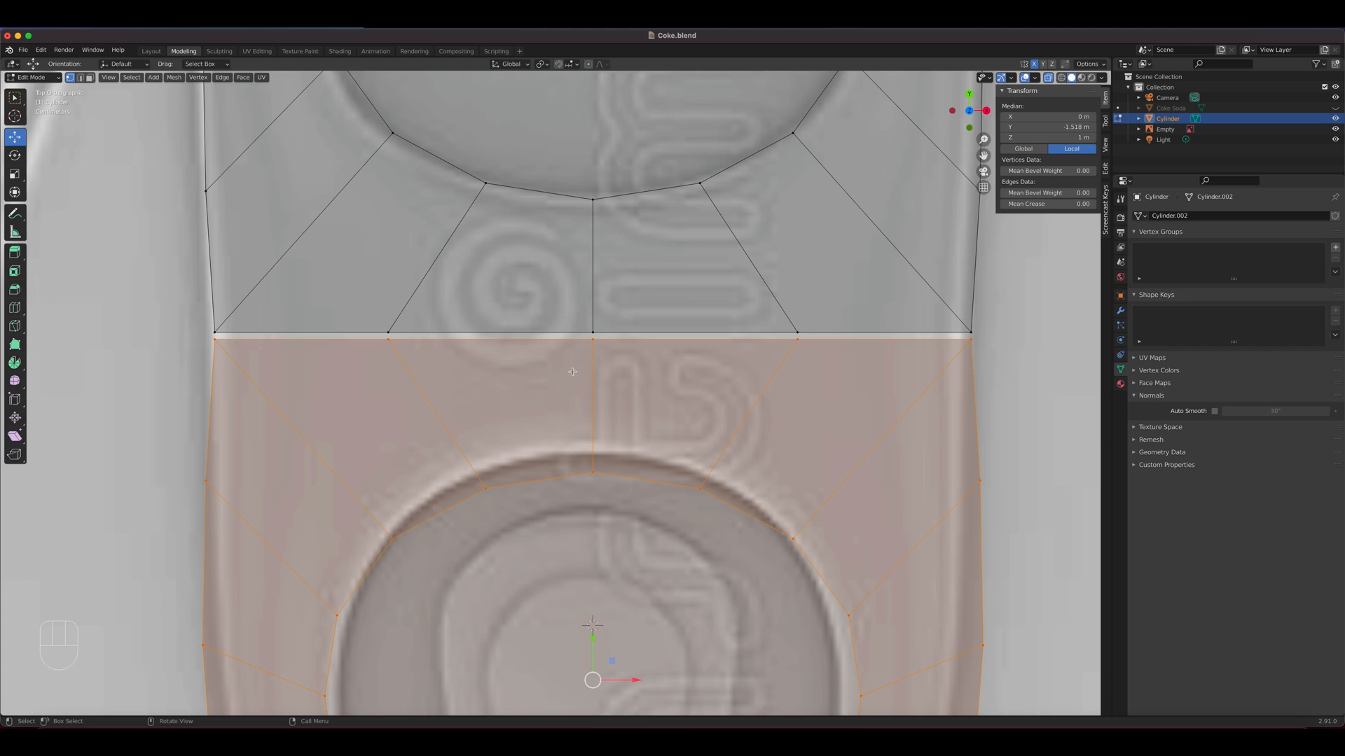
Merge the copy's left corner vertex into the original half's matching corner vertex with Merge At Last
{"action": "left_click", "coordinate": [217, 342]}
{"action": "scroll", "coordinate": [573, 453], "scroll_direction": "up", "scroll_amount": 3}
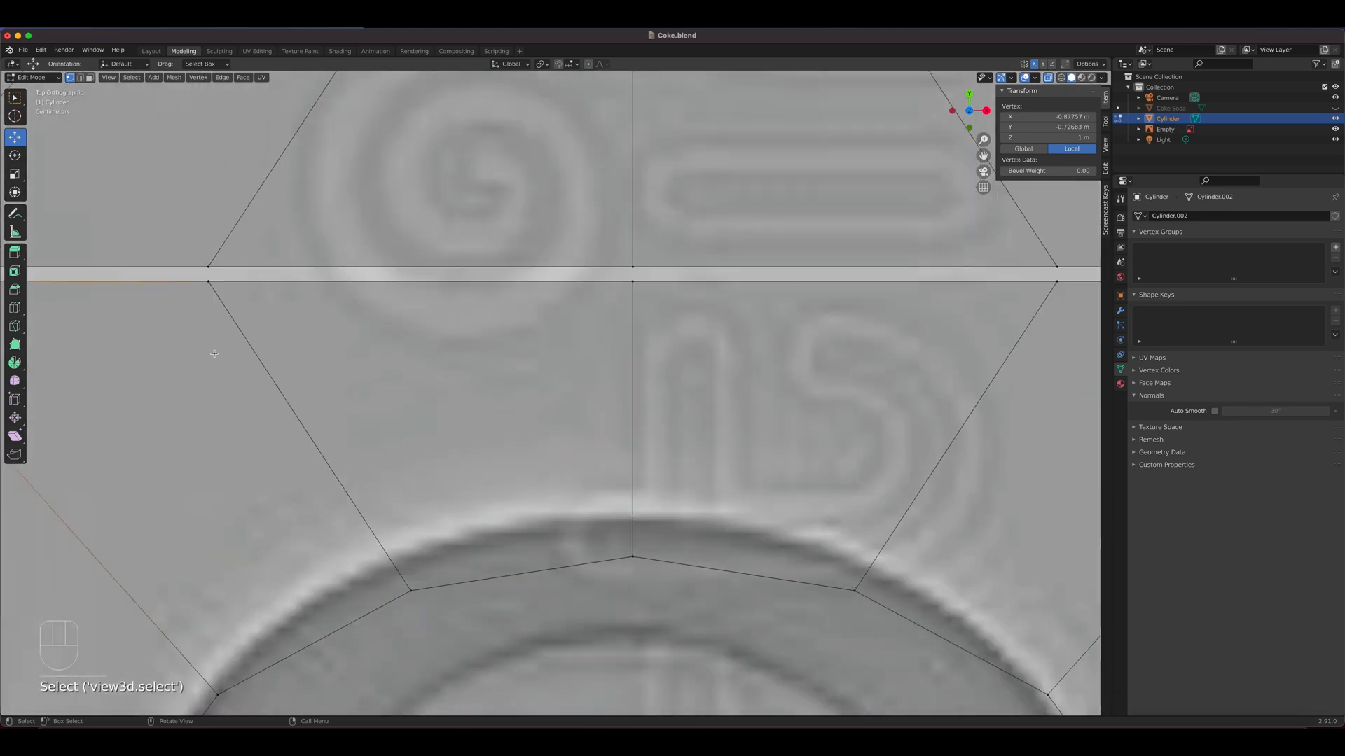
{"action": "middle_click_drag", "start_coordinate": [572, 453], "coordinate": [702, 496], "text": "shift"}
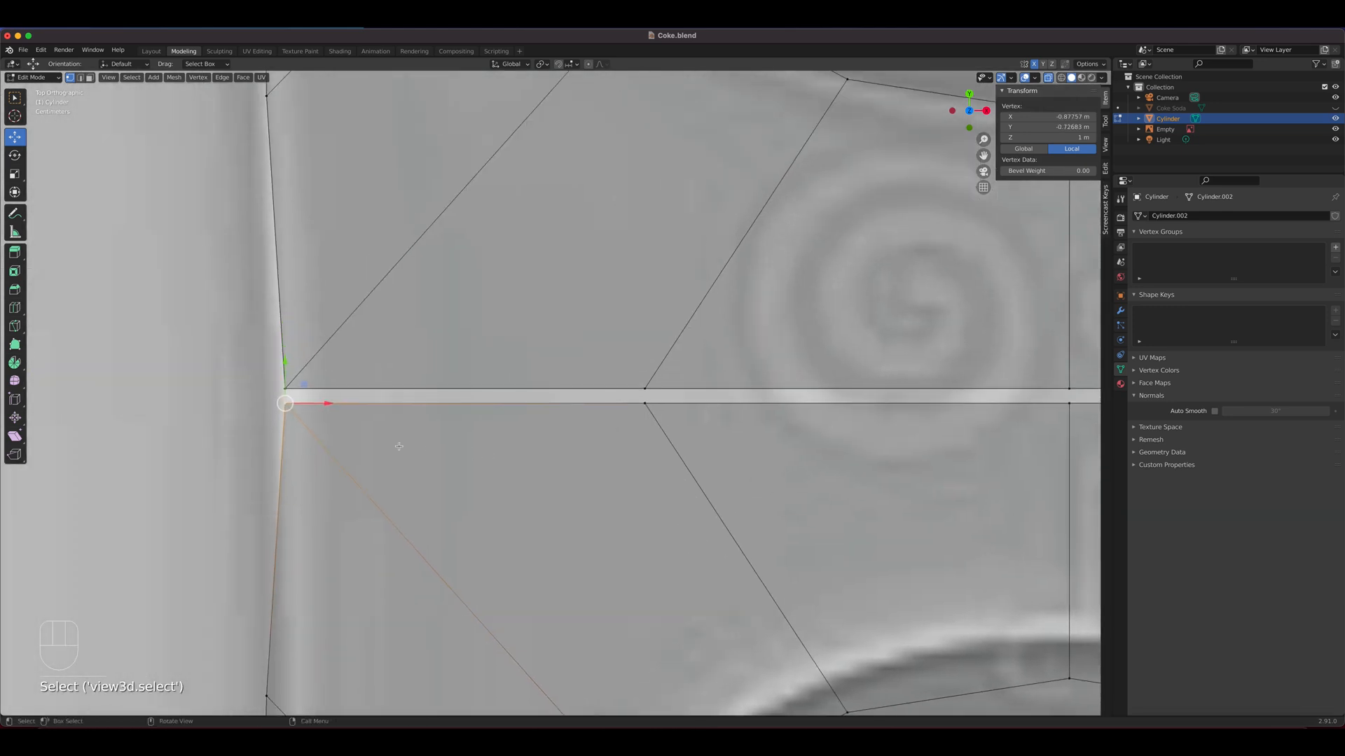
{"action": "left_click", "coordinate": [12, 101]}
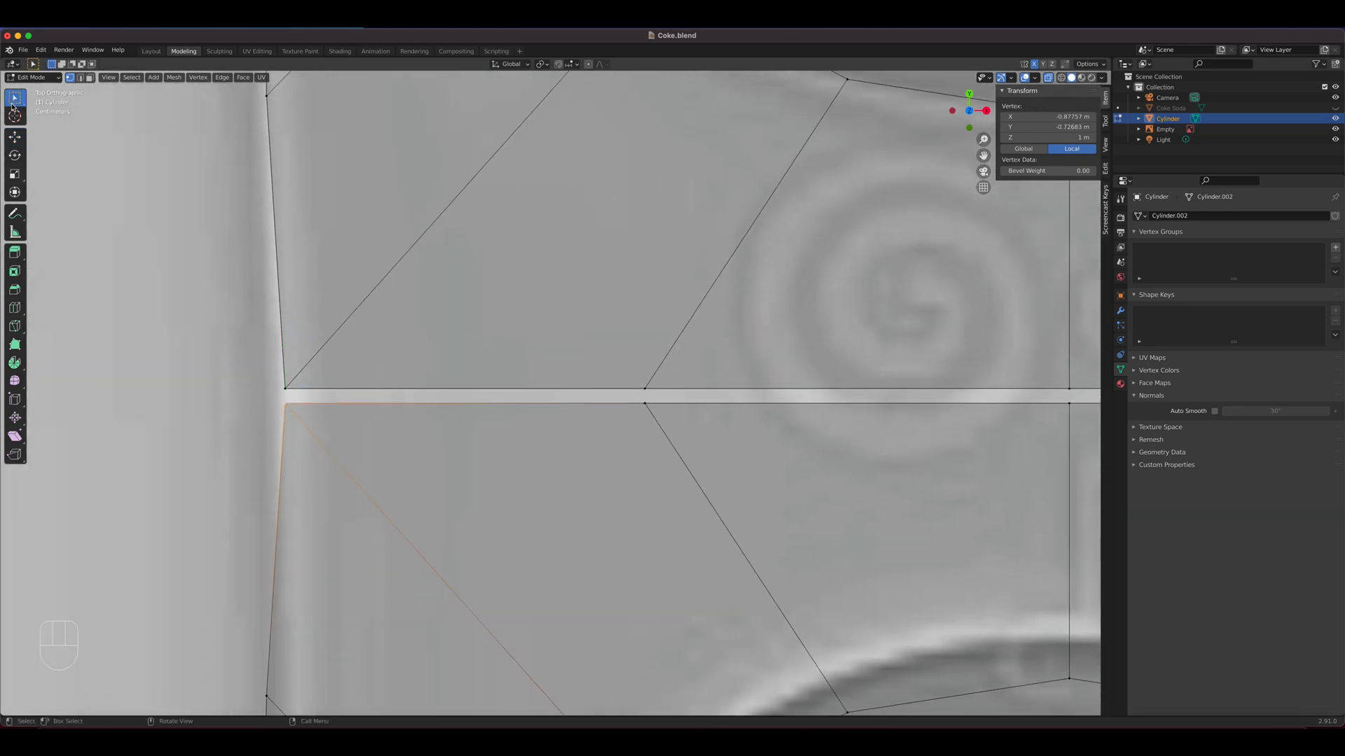
{"action": "left_click", "coordinate": [286, 388], "text": "shift"}
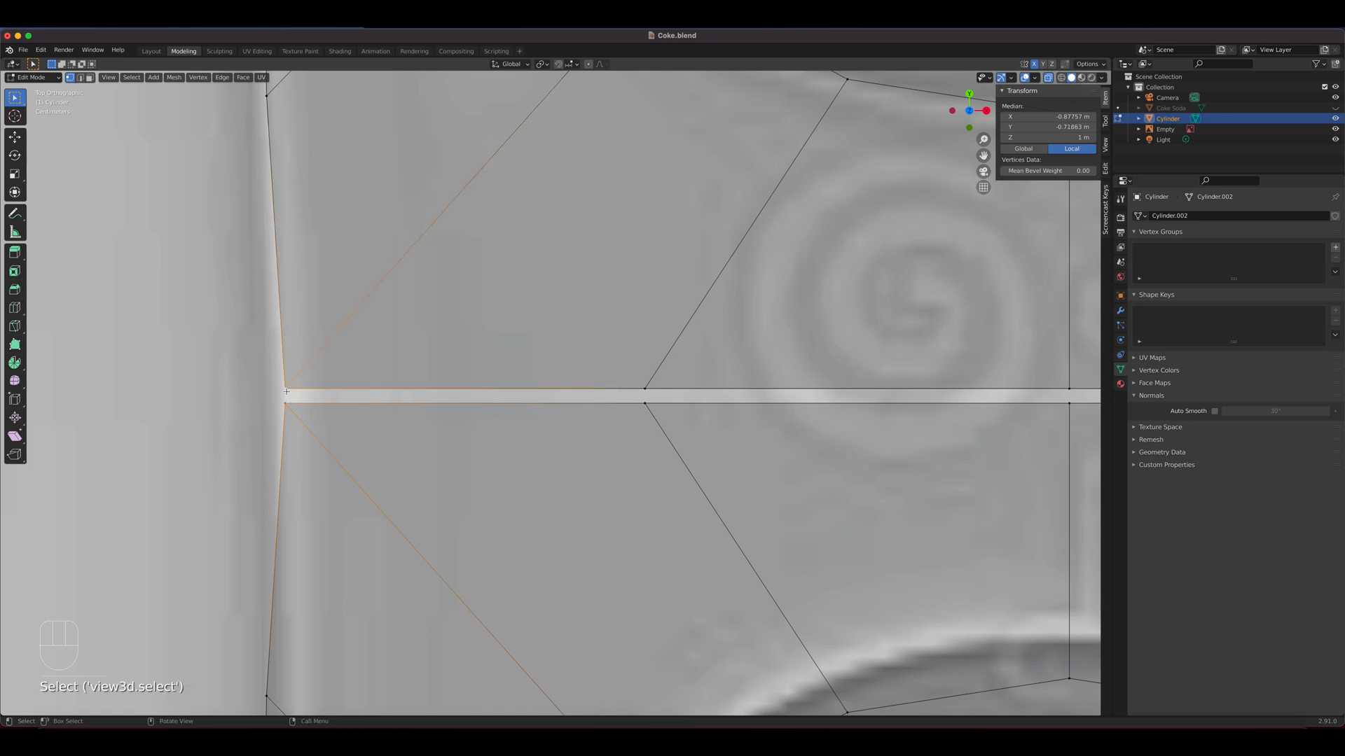
{"action": "key", "text": "m"}
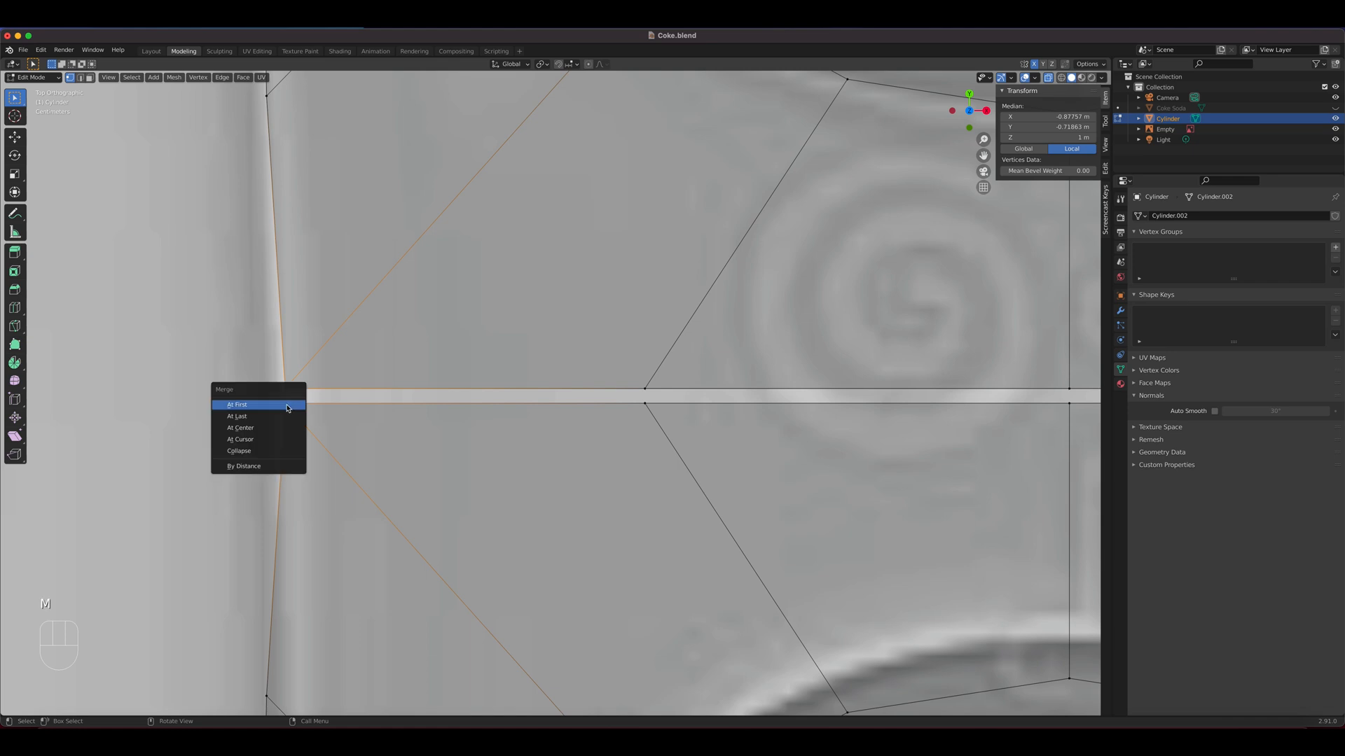
{"action": "left_click", "coordinate": [261, 418]}
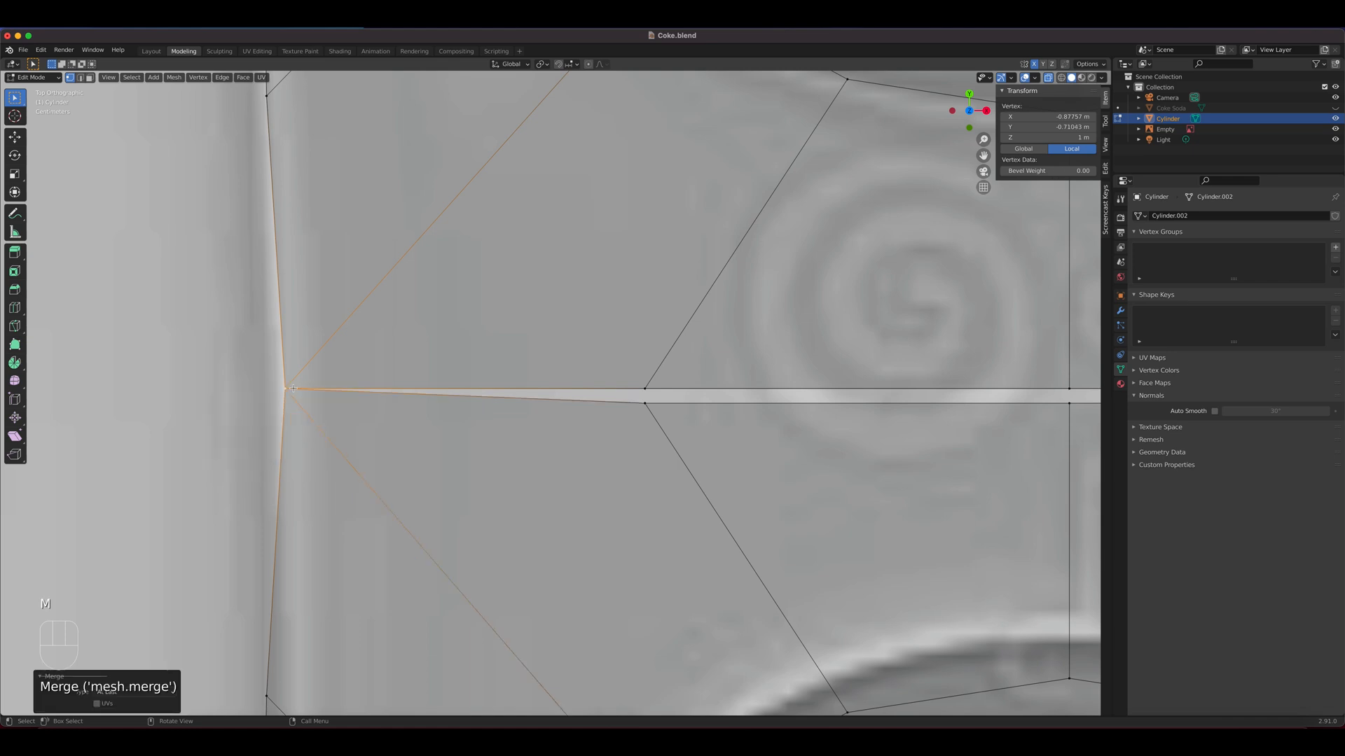
{"action": "left_click", "coordinate": [643, 403]}
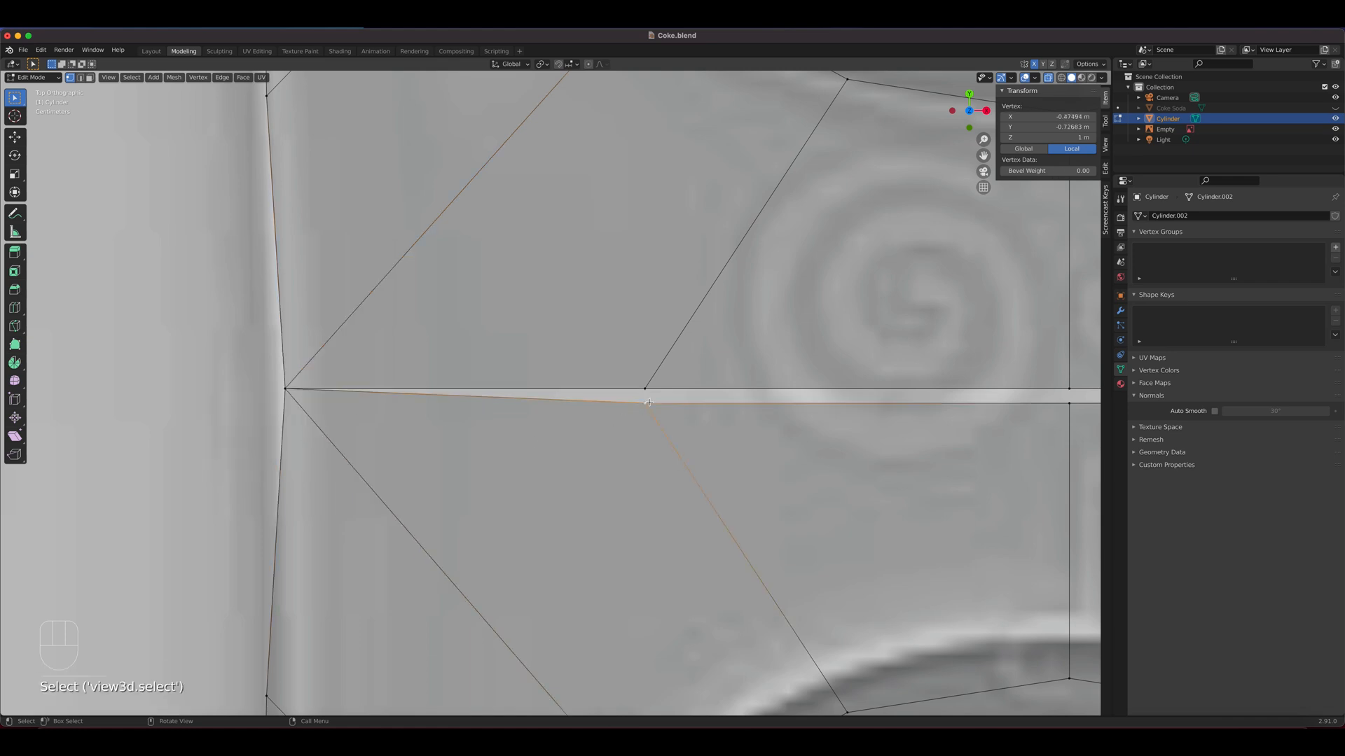
{"action": "left_click", "coordinate": [644, 389], "text": "shift"}
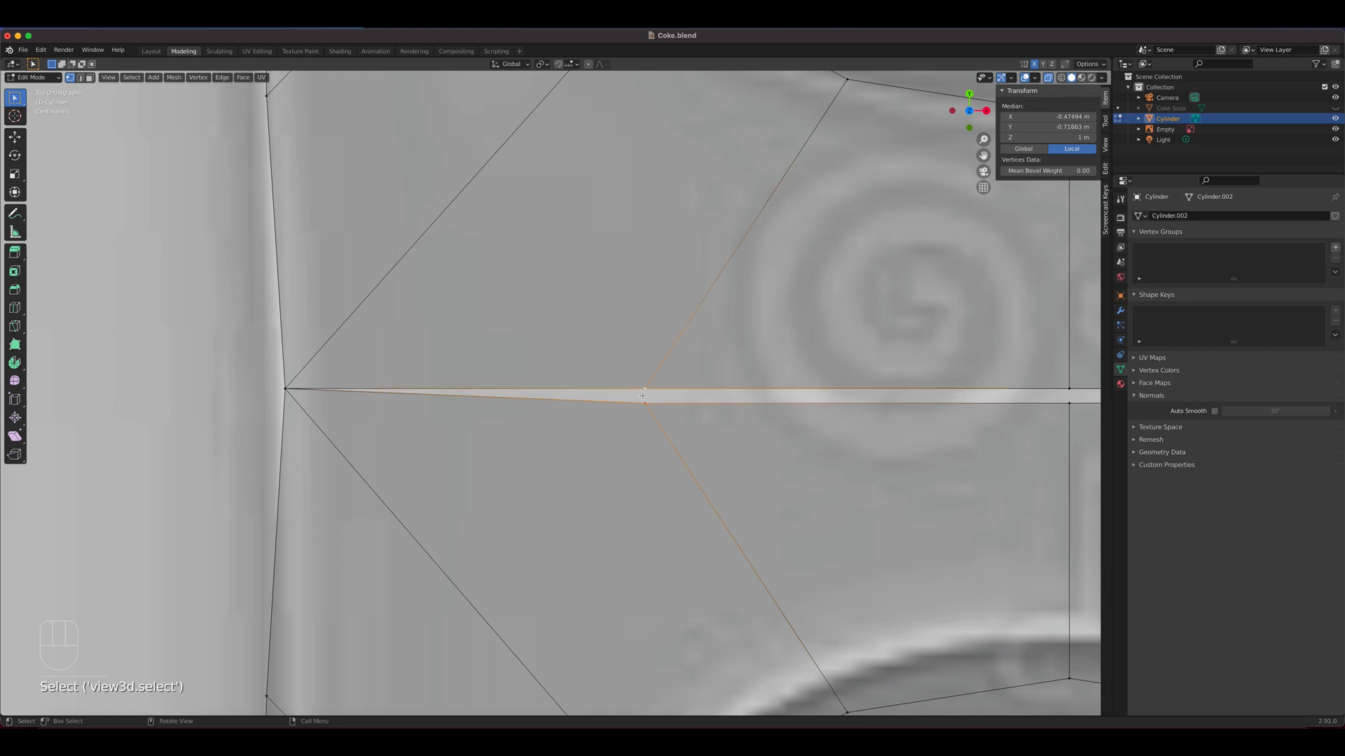
{"action": "key", "text": "m"}
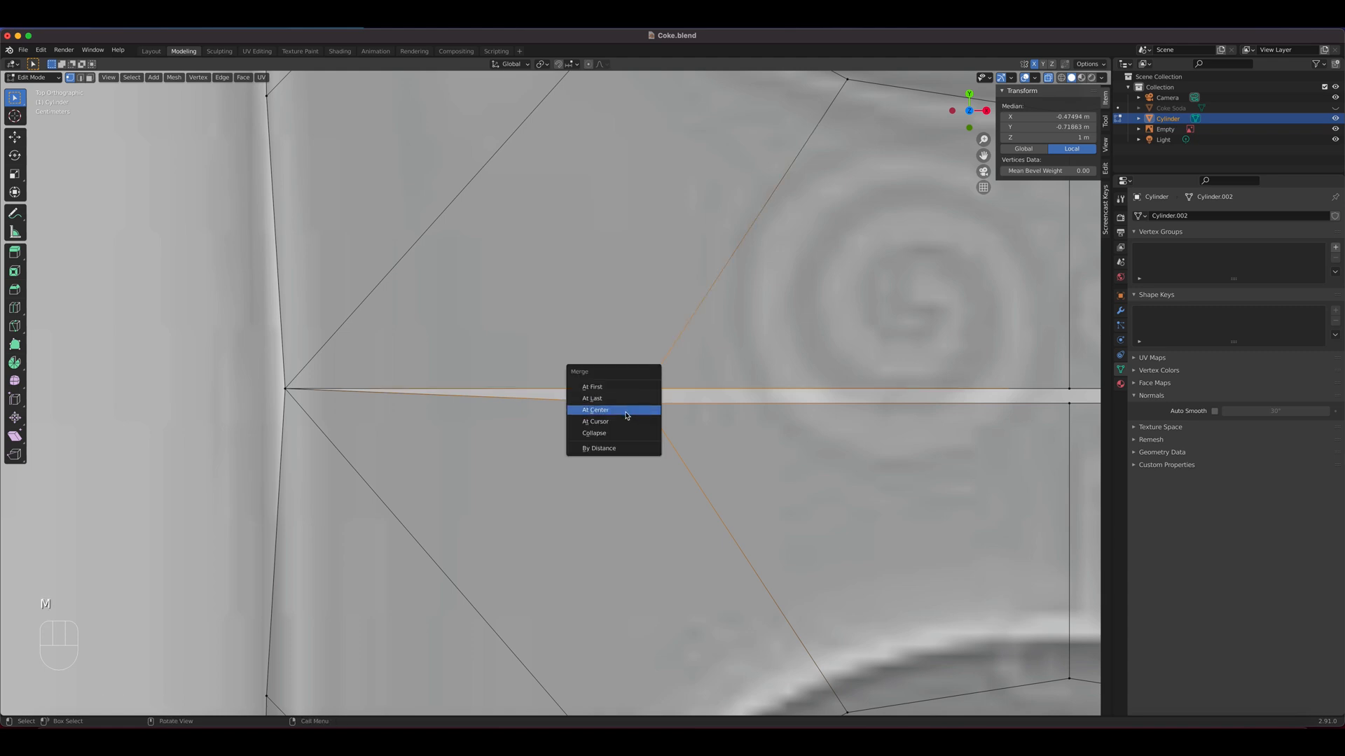
Merge the pair of middle vertices across the seam with At First, keeping the upper vertex's position
{"action": "left_click", "coordinate": [1070, 390]}
{"action": "left_click", "coordinate": [1071, 404], "text": "shift"}
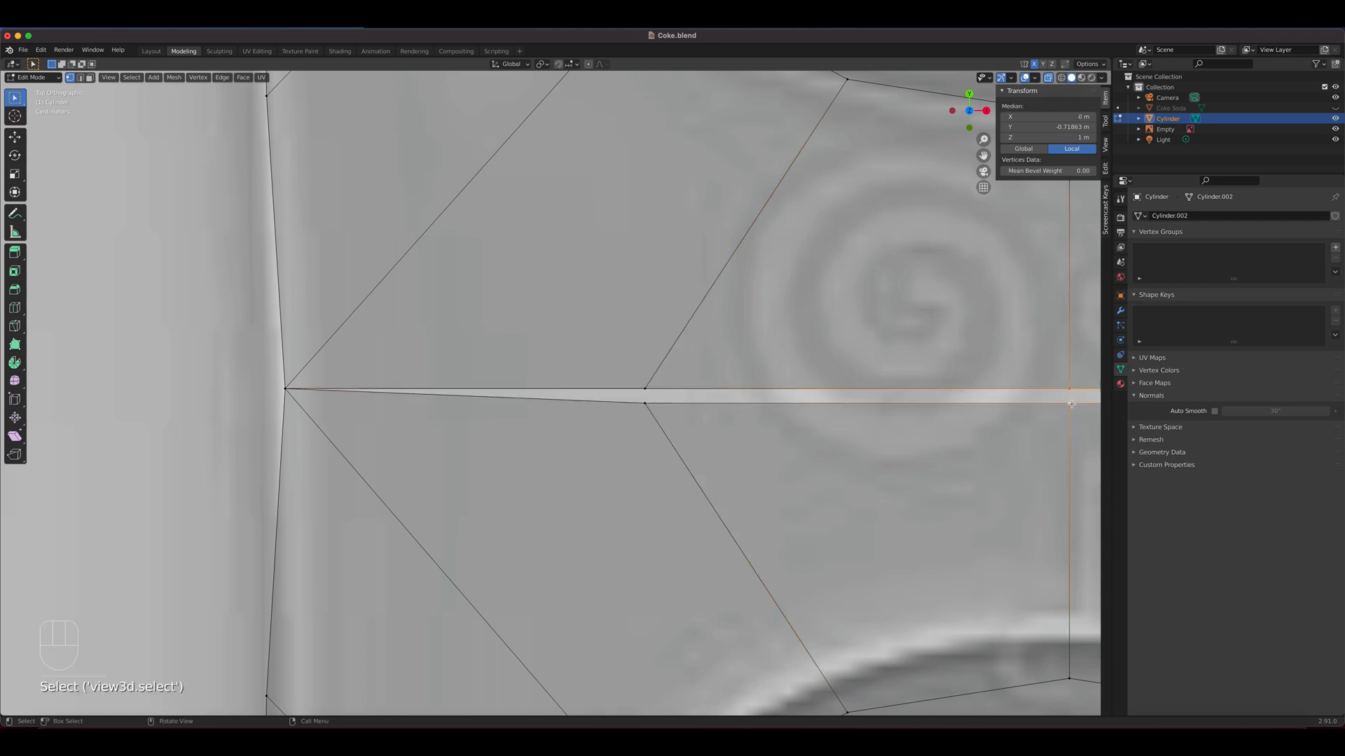
{"action": "key", "text": "m"}
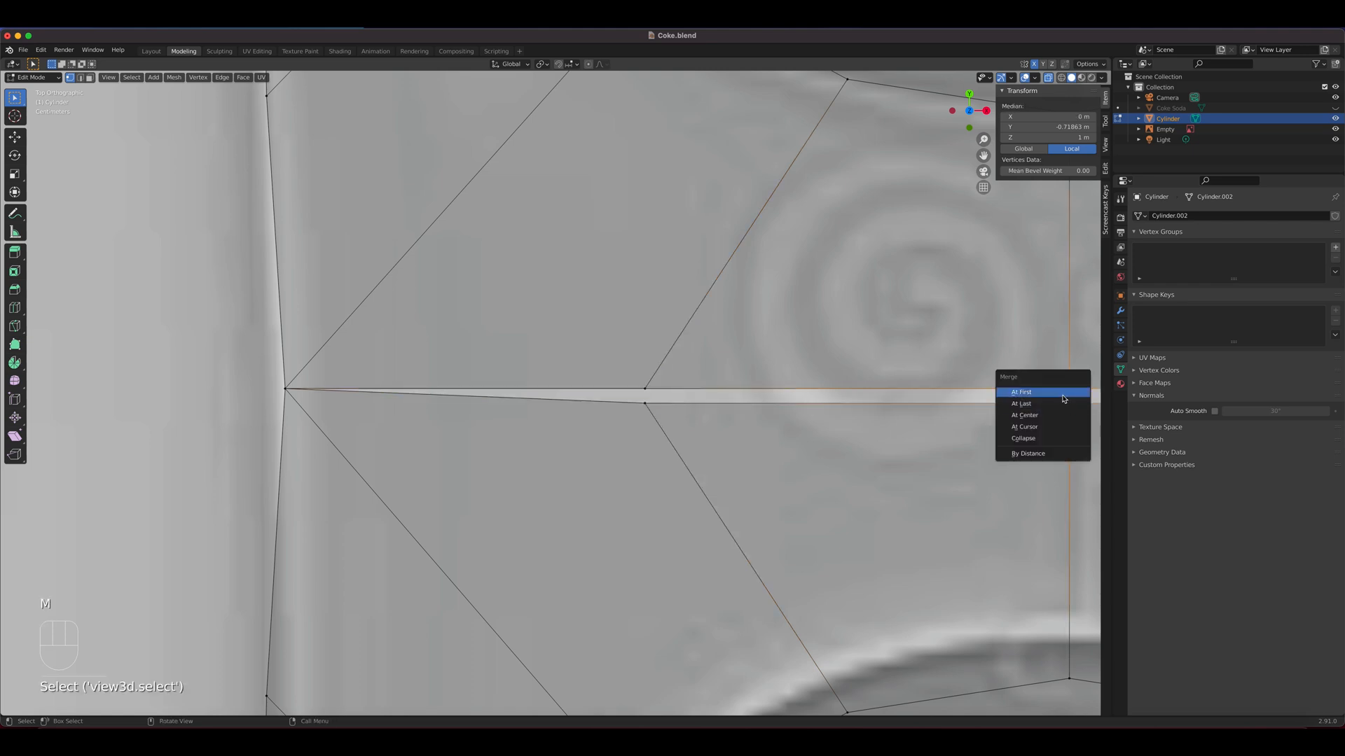
{"action": "left_click", "coordinate": [1057, 394]}
Try repeating the last merge on the vertex pair between the left corner and the seam's middle, and undo it
{"action": "left_click", "coordinate": [645, 413]}
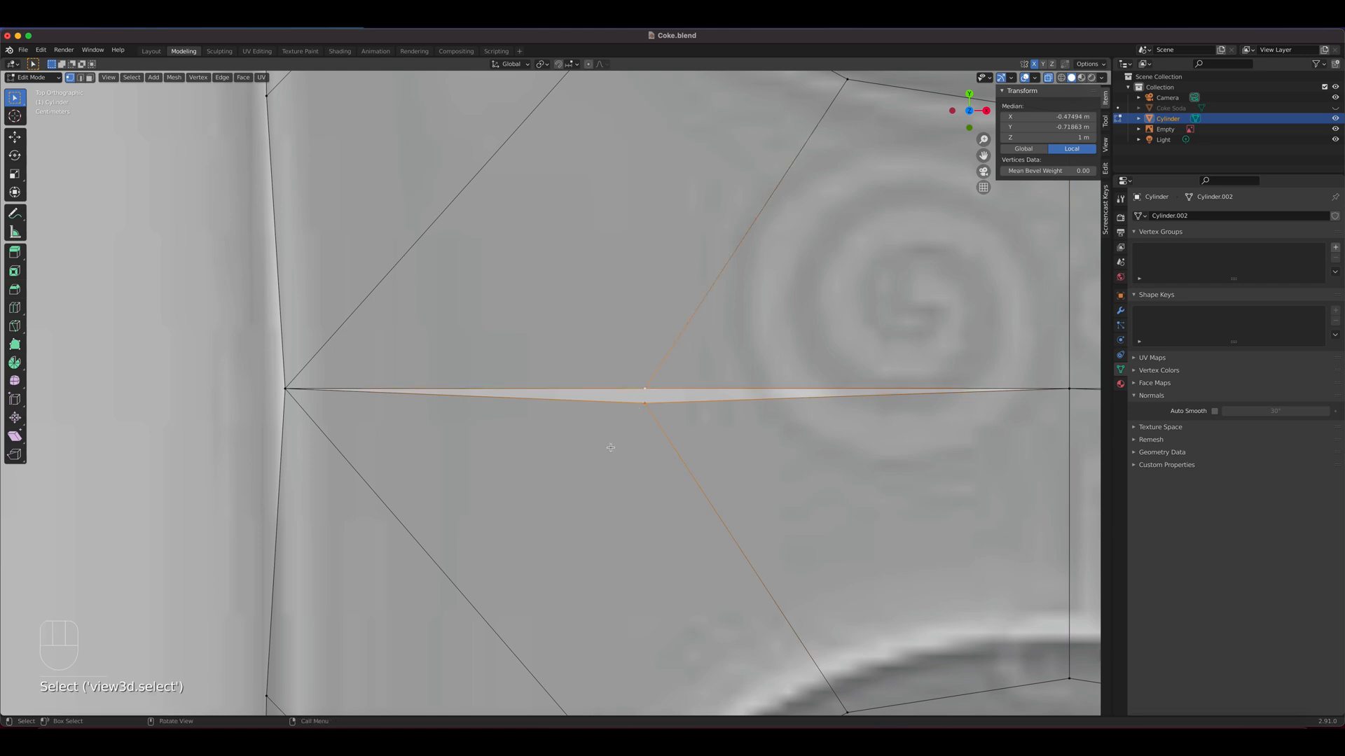
{"action": "key", "text": "shift+r"}
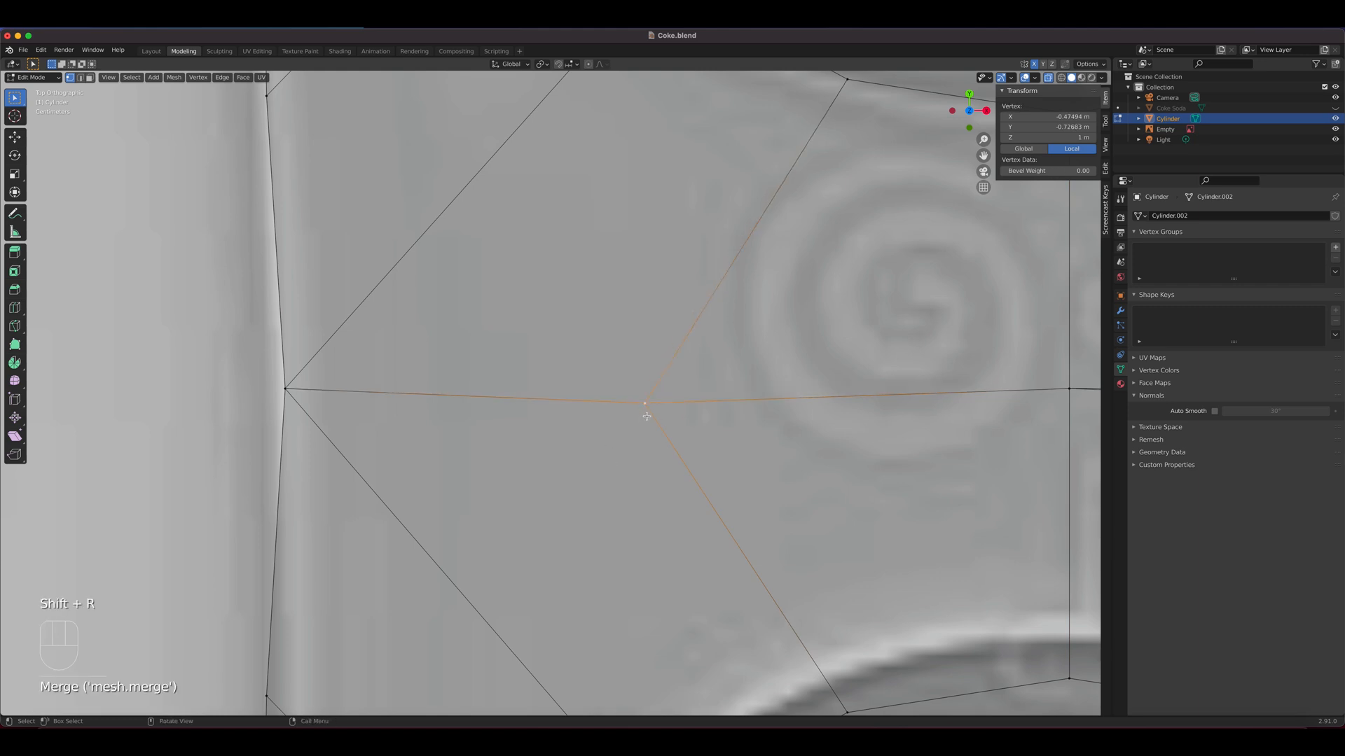
{"action": "key", "text": "super+z"}
Merge the vertex pair between the left corner and the seam's middle, keeping the upper vertex's position
{"action": "left_click", "coordinate": [646, 408]}
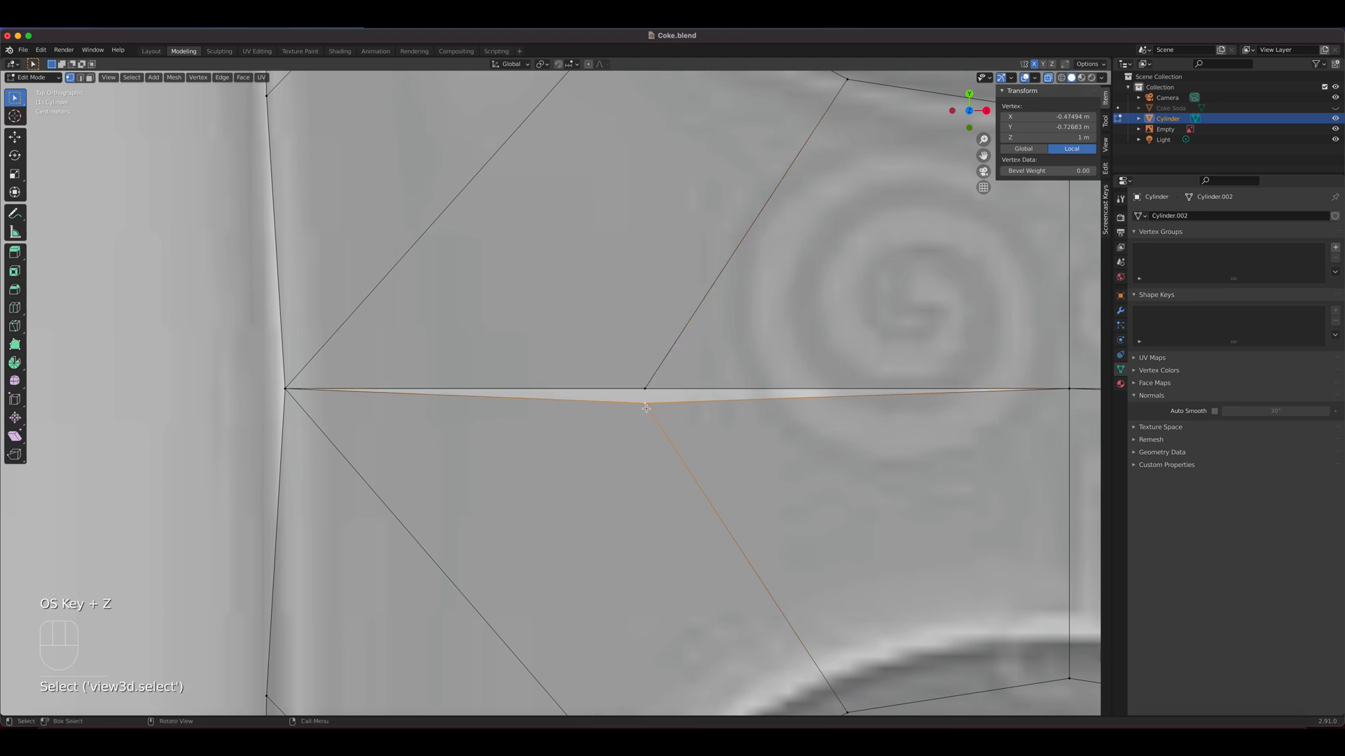
{"action": "left_click", "coordinate": [658, 389], "text": "shift"}
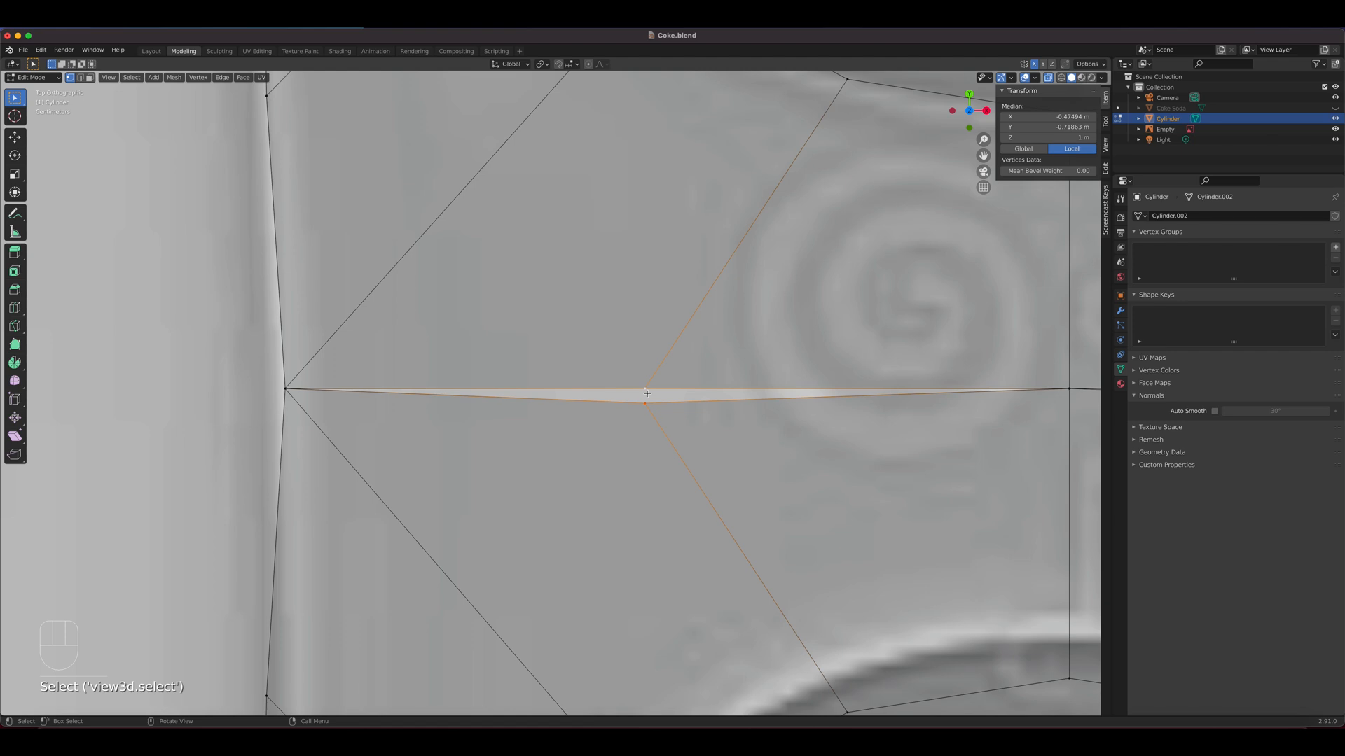
{"action": "key", "text": "m"}
{"action": "left_click", "coordinate": [647, 404]}
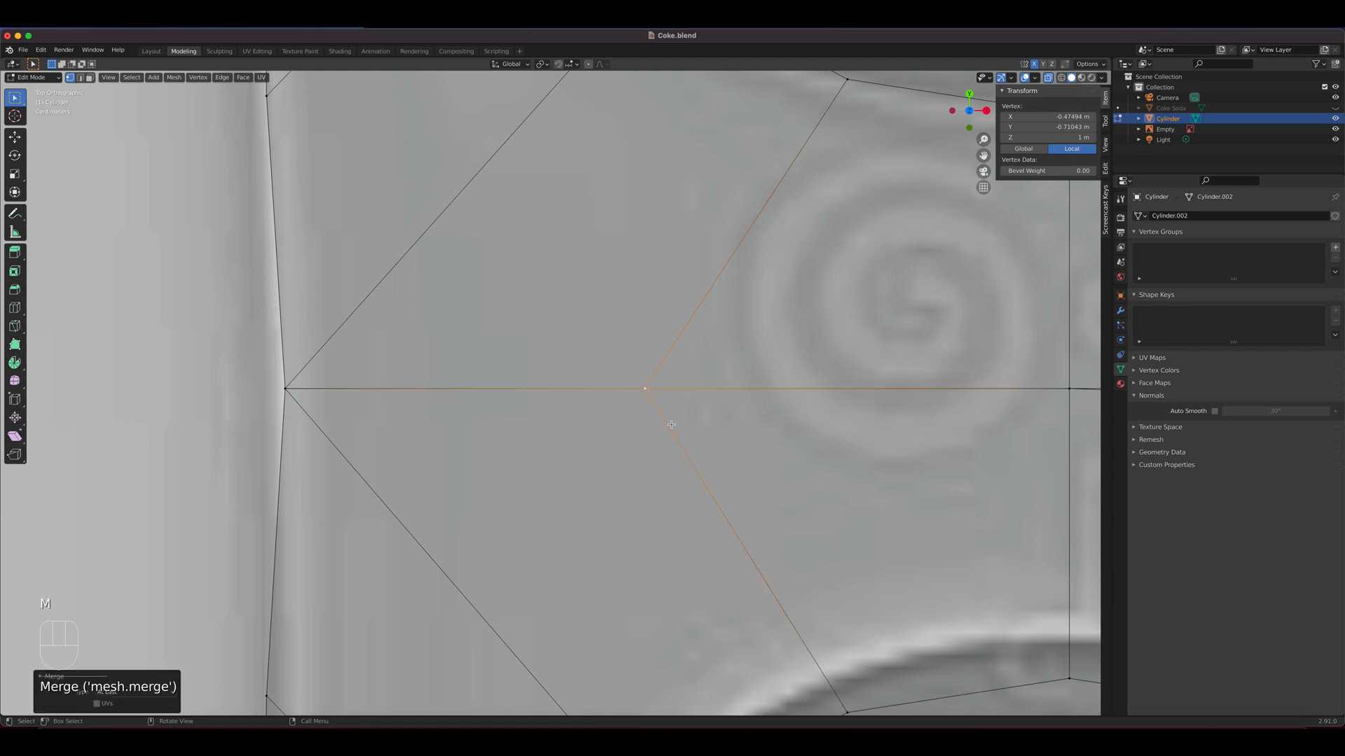
Repeat the merge on the seam's two remaining vertex pairs on the right half, keeping each upper vertex's position
{"action": "middle_click_drag", "start_coordinate": [758, 493], "coordinate": [634, 366], "text": "shift"}
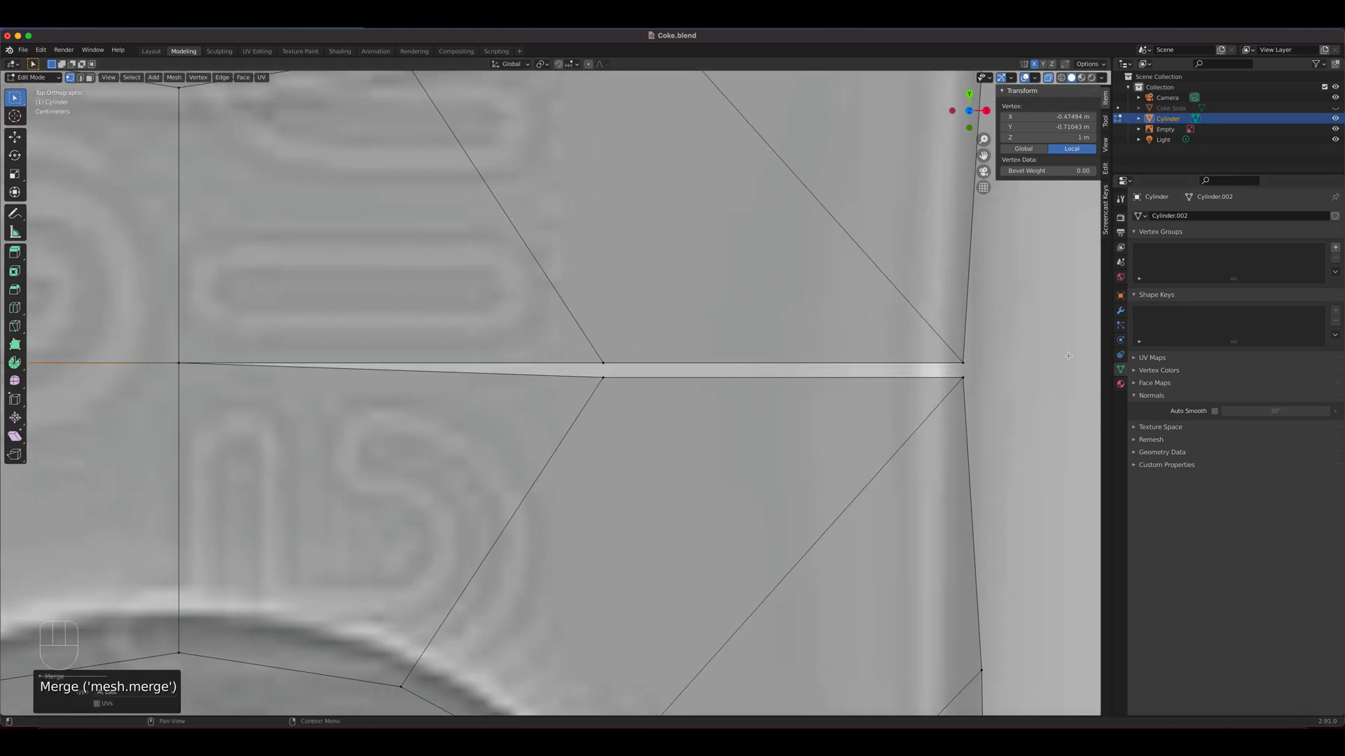
{"action": "left_click", "coordinate": [600, 378], "text": "shift"}
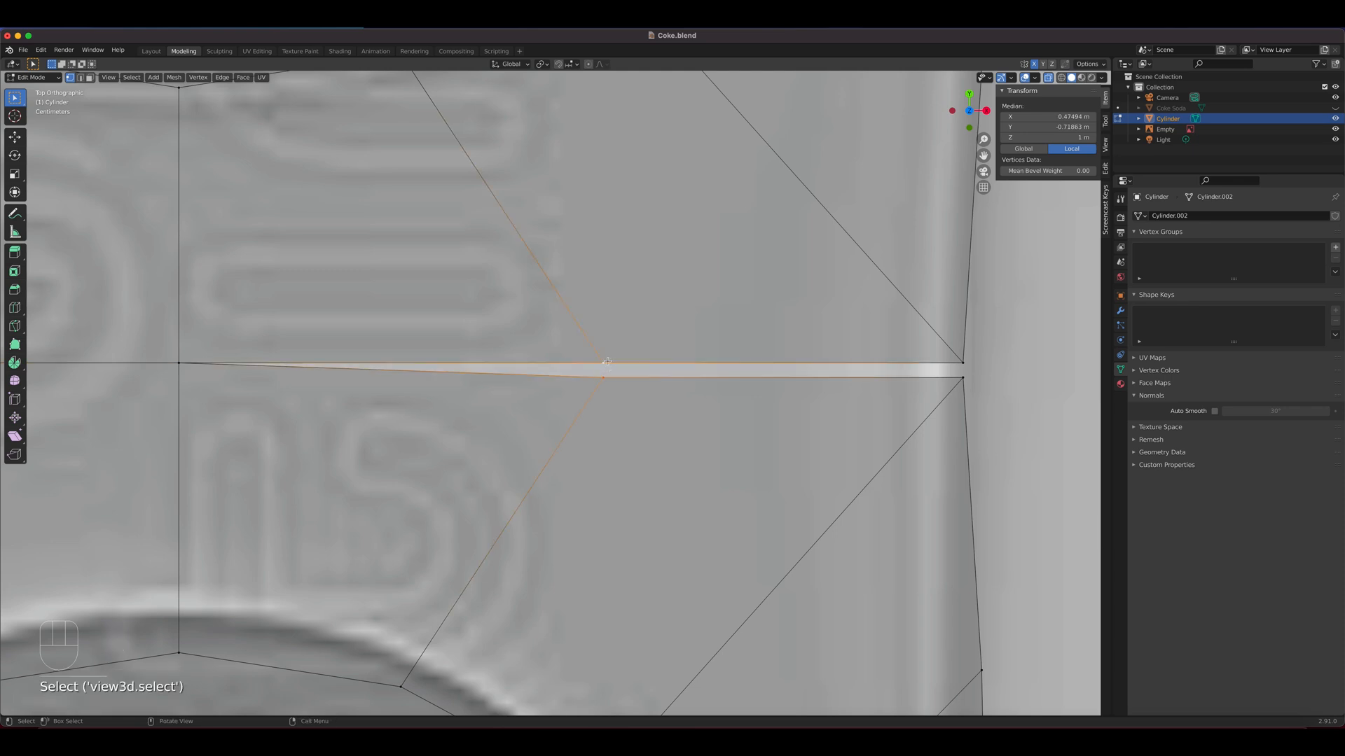
{"action": "key", "text": "shift+r"}
{"action": "left_click", "coordinate": [963, 378]}
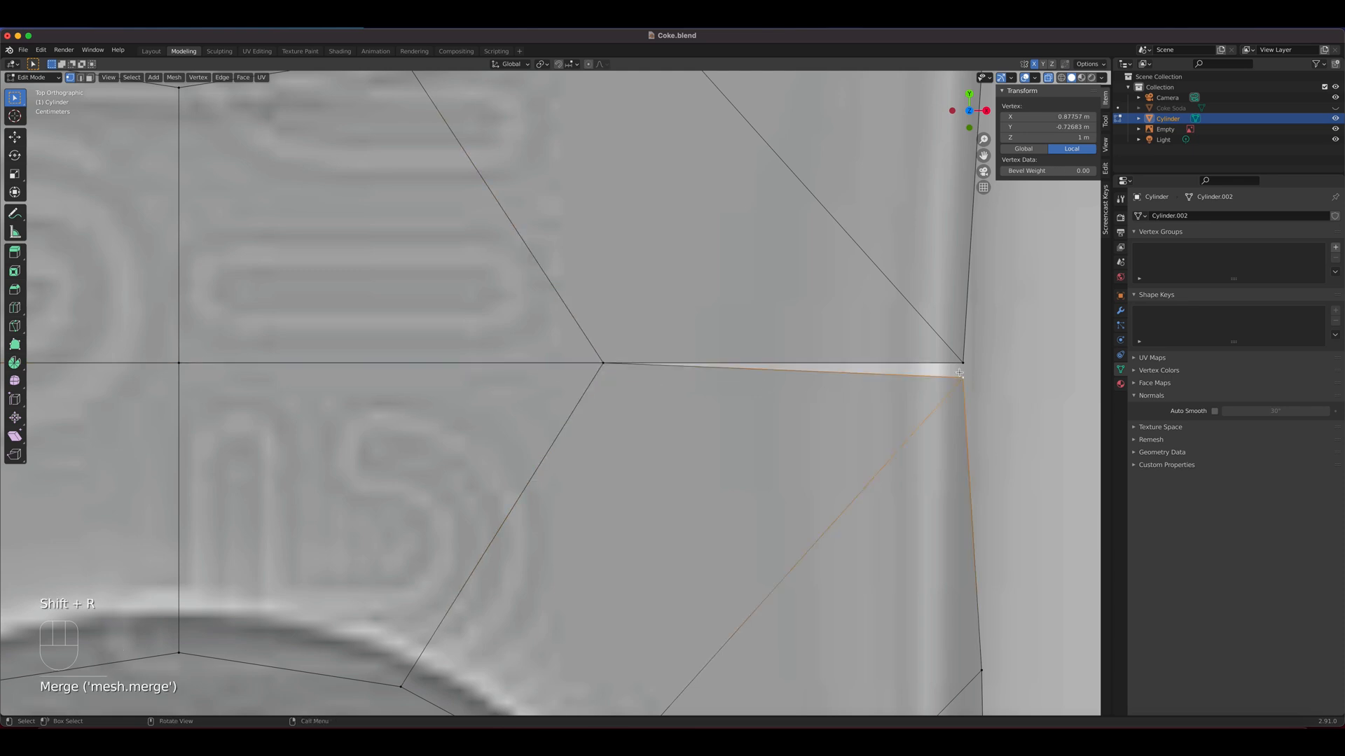
{"action": "left_click", "coordinate": [962, 370], "text": "shift"}
{"action": "key", "text": "shift+r"}
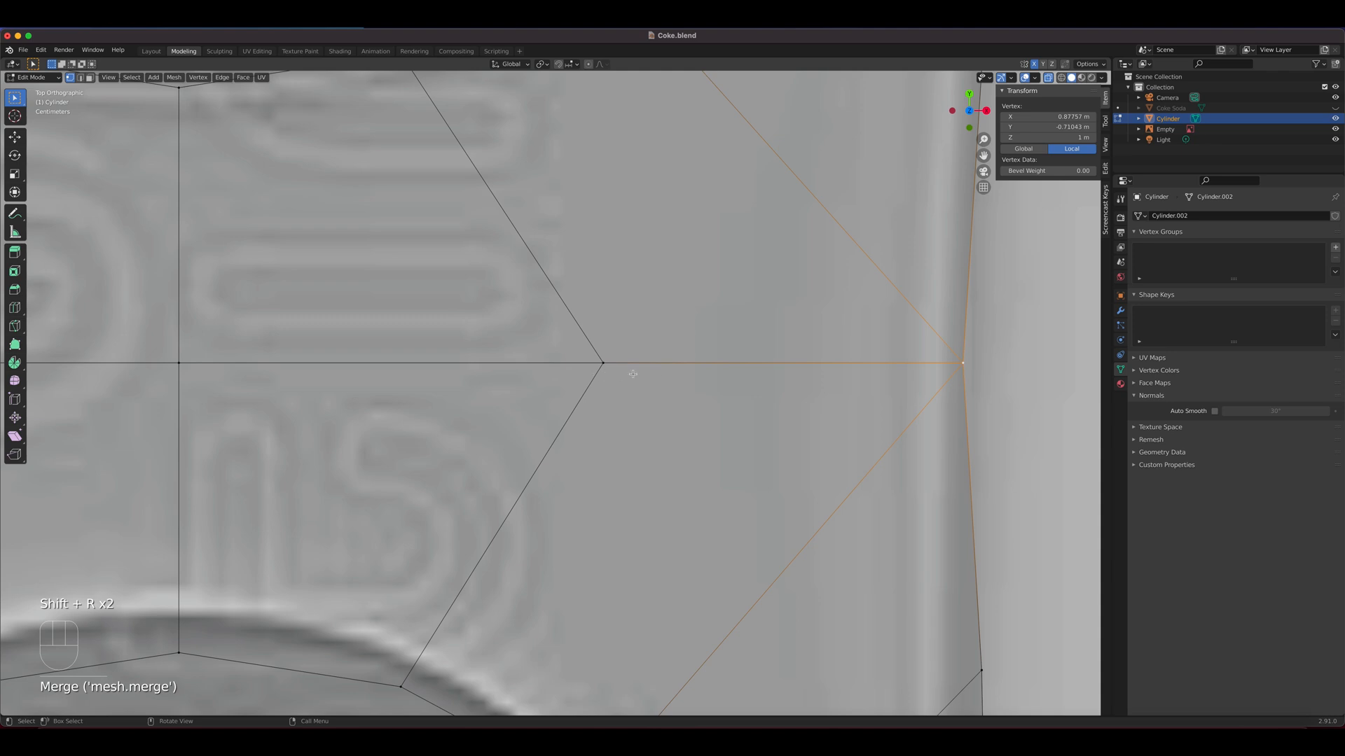
{"action": "right_click", "coordinate": [584, 369]}
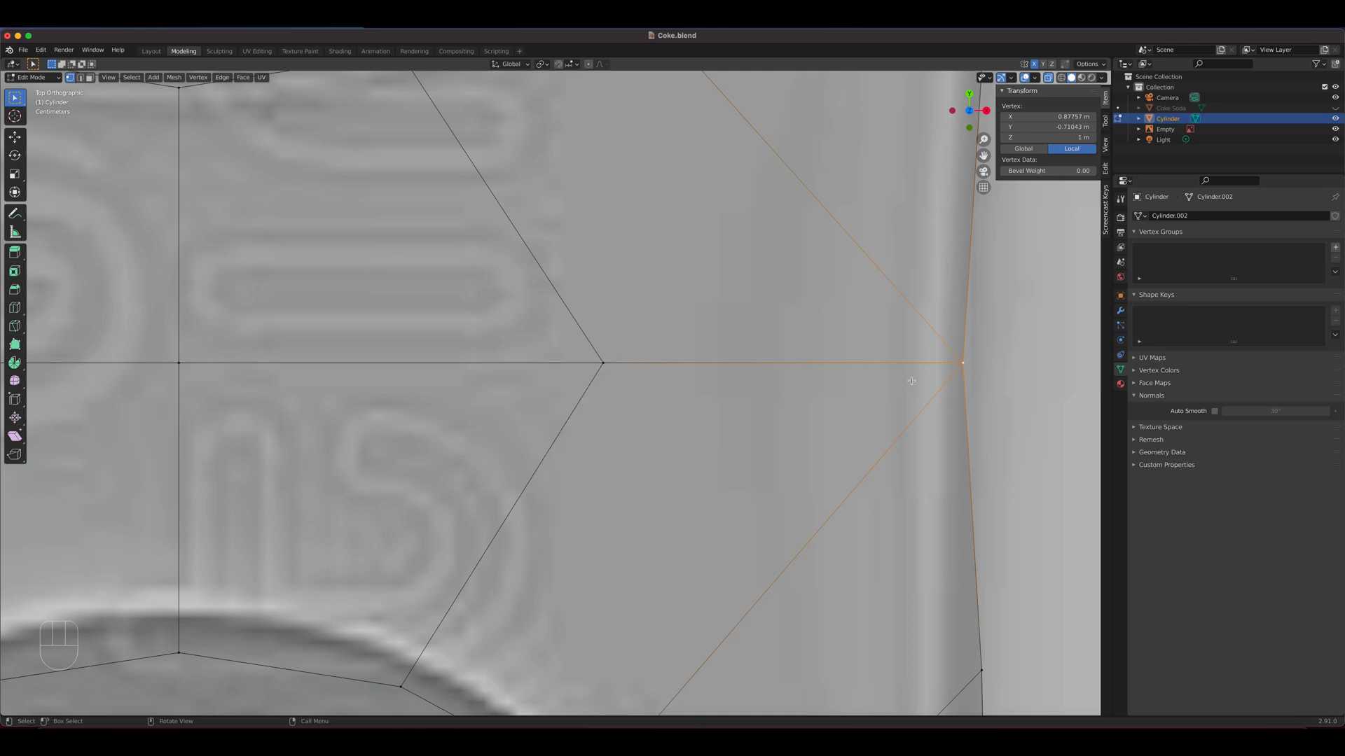
{"action": "right_click", "coordinate": [960, 373]}
{"action": "key", "text": "Escape"}
{"action": "right_click", "coordinate": [943, 366]}
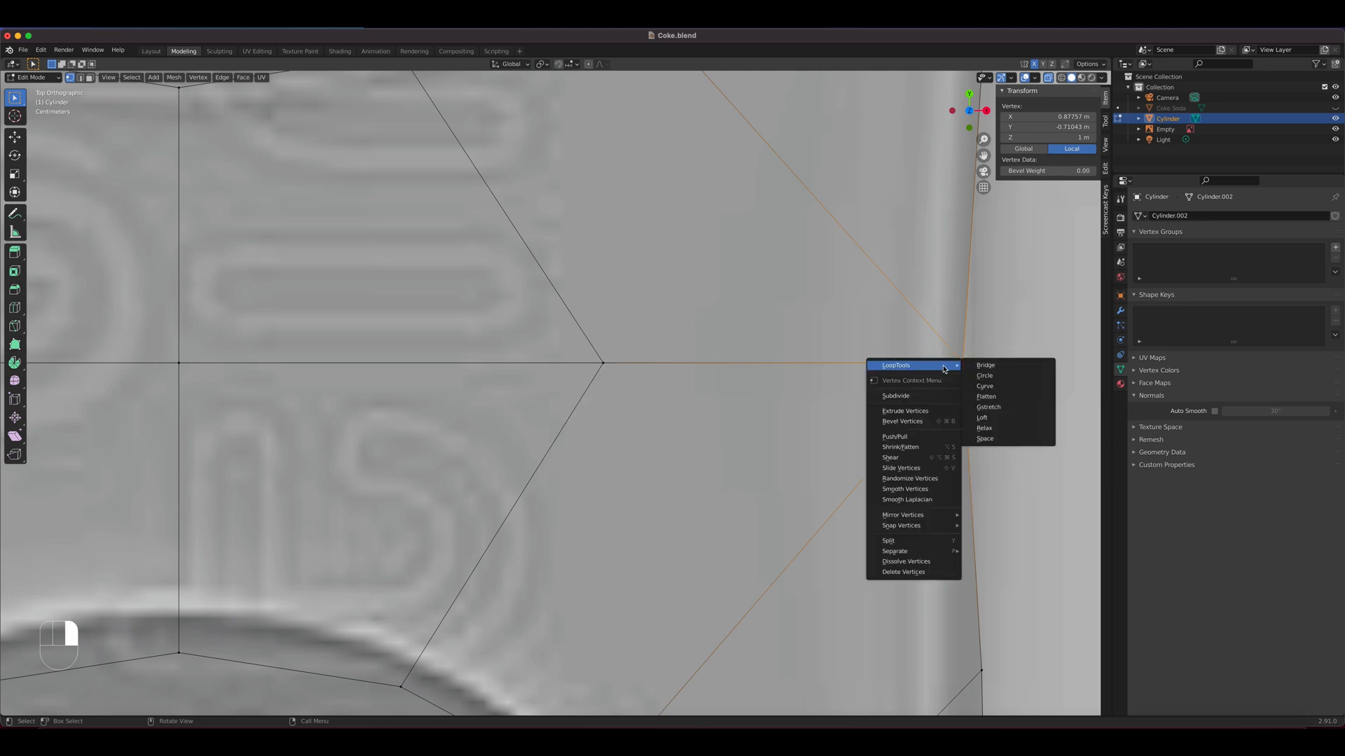
Move the first two outer vertices on the tab's right side below the seam inward onto the reference outline
{"action": "scroll", "coordinate": [740, 453], "scroll_direction": "down", "scroll_amount": 3}
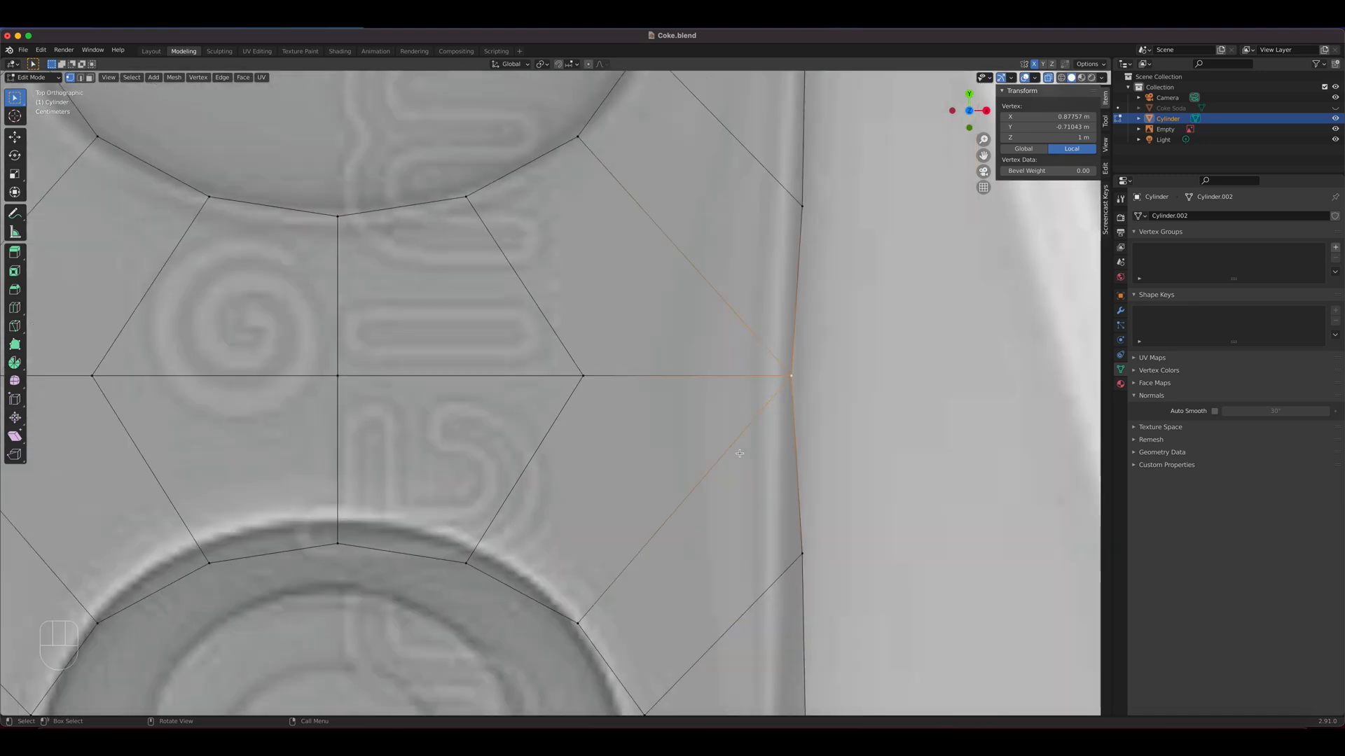
{"action": "scroll", "coordinate": [740, 453], "scroll_direction": "down", "scroll_amount": 3}
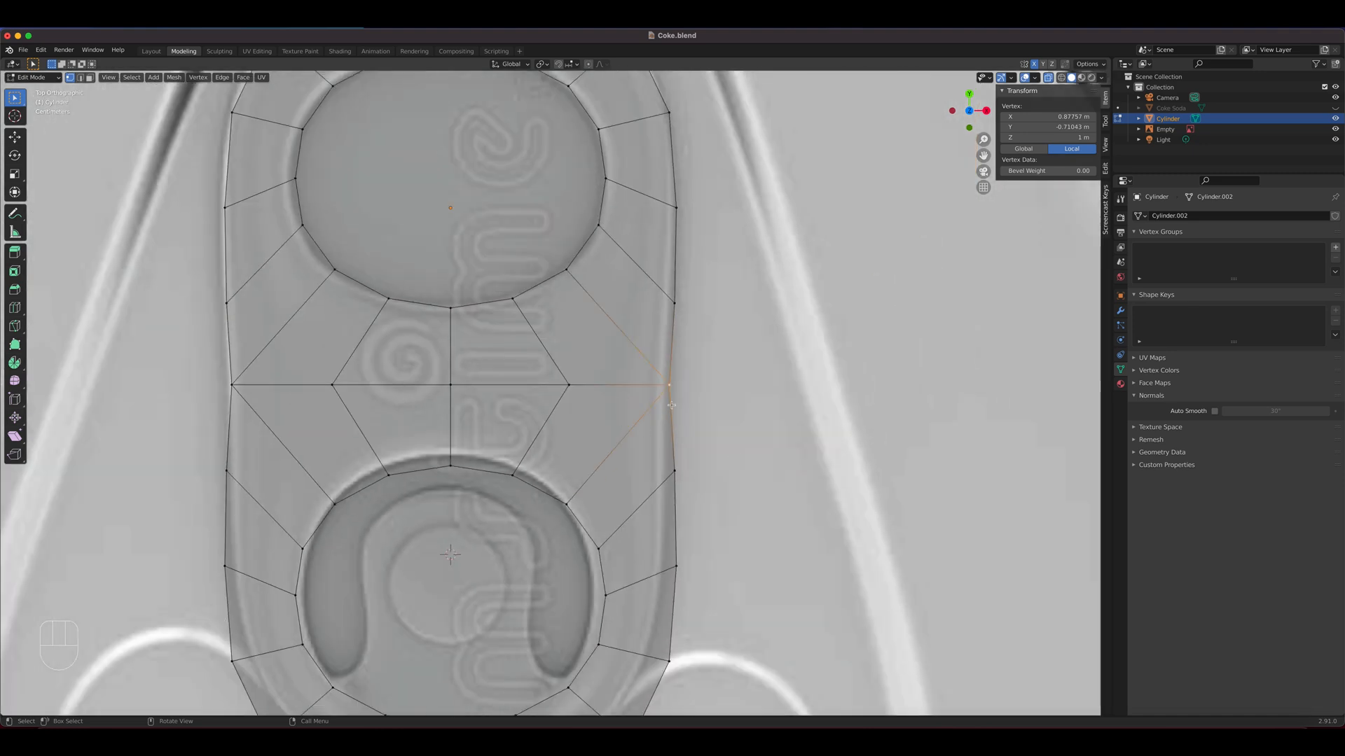
{"action": "middle_click_drag", "start_coordinate": [593, 450], "coordinate": [763, 316], "text": "shift"}
{"action": "left_click", "coordinate": [774, 320]}
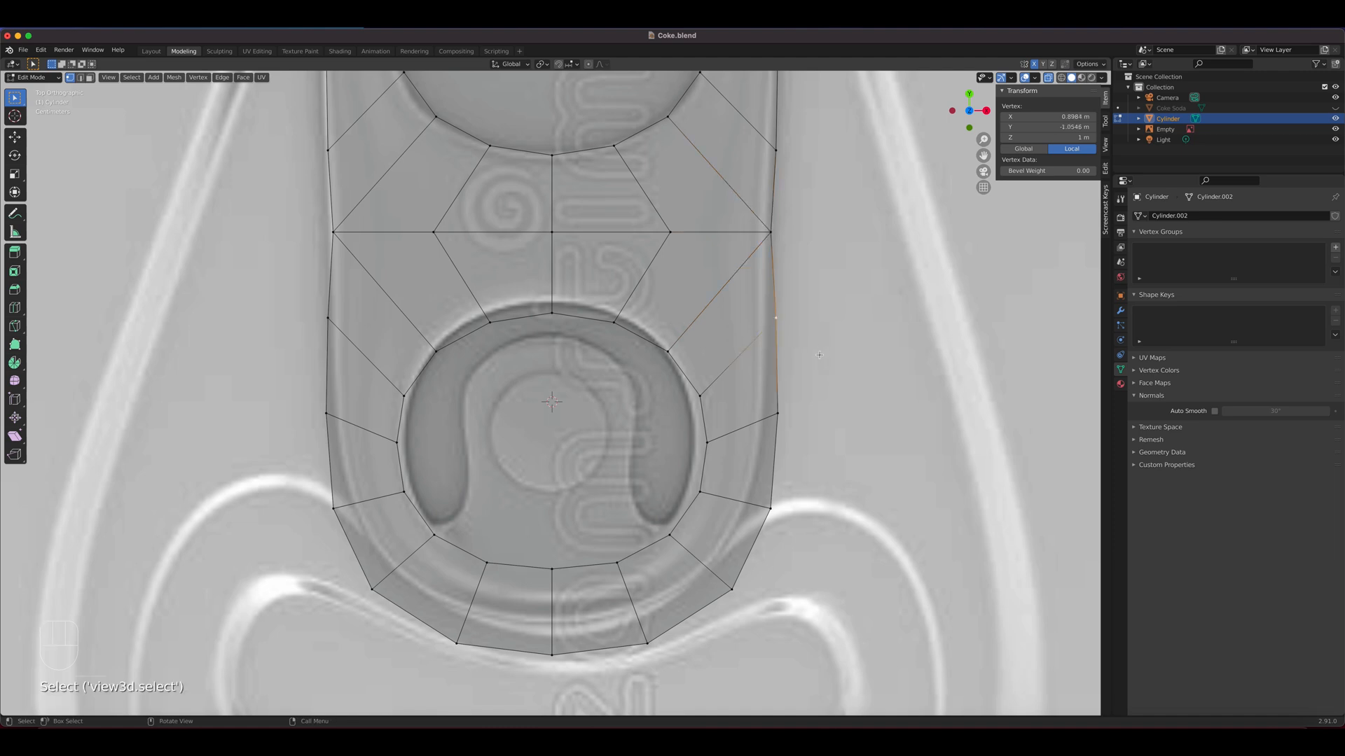
{"action": "key", "text": "g"}
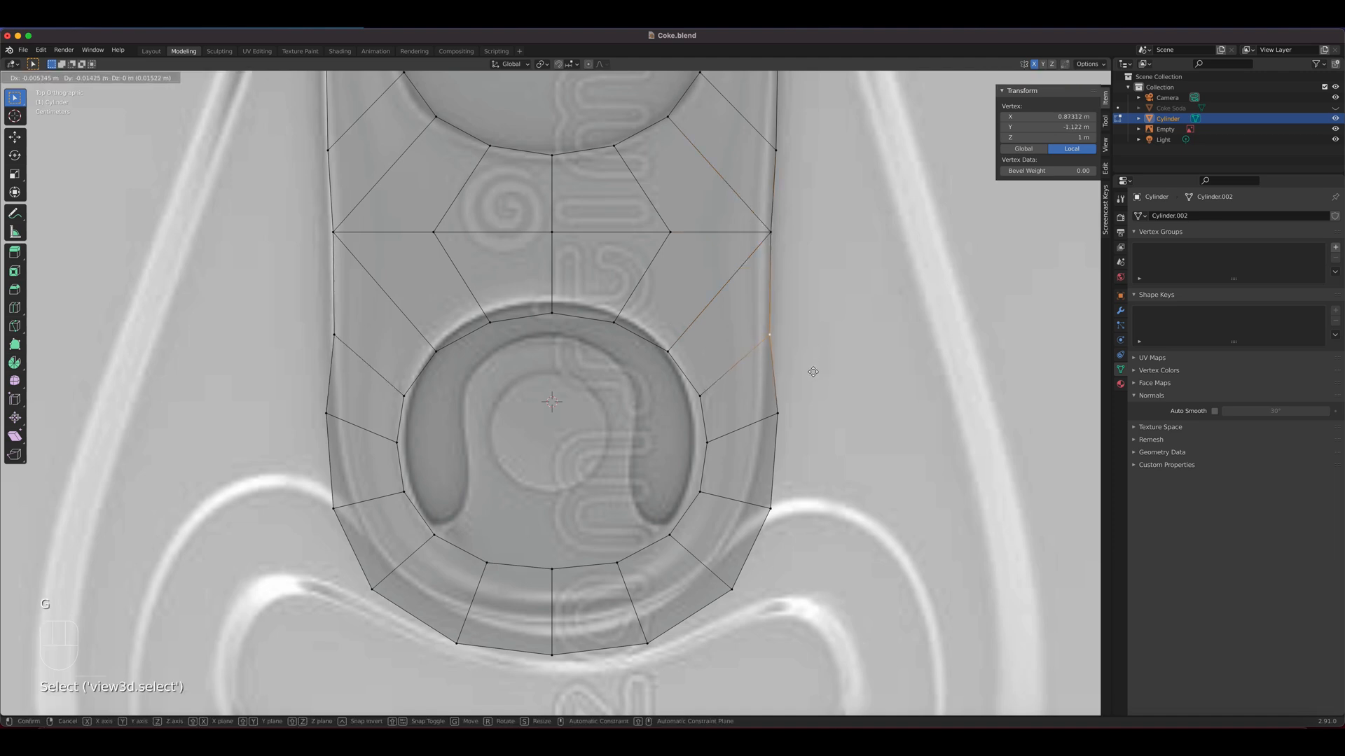
{"action": "left_click", "coordinate": [813, 372]}
{"action": "left_click", "coordinate": [778, 414]}
{"action": "key", "text": "g"}
{"action": "left_click", "coordinate": [771, 494]}
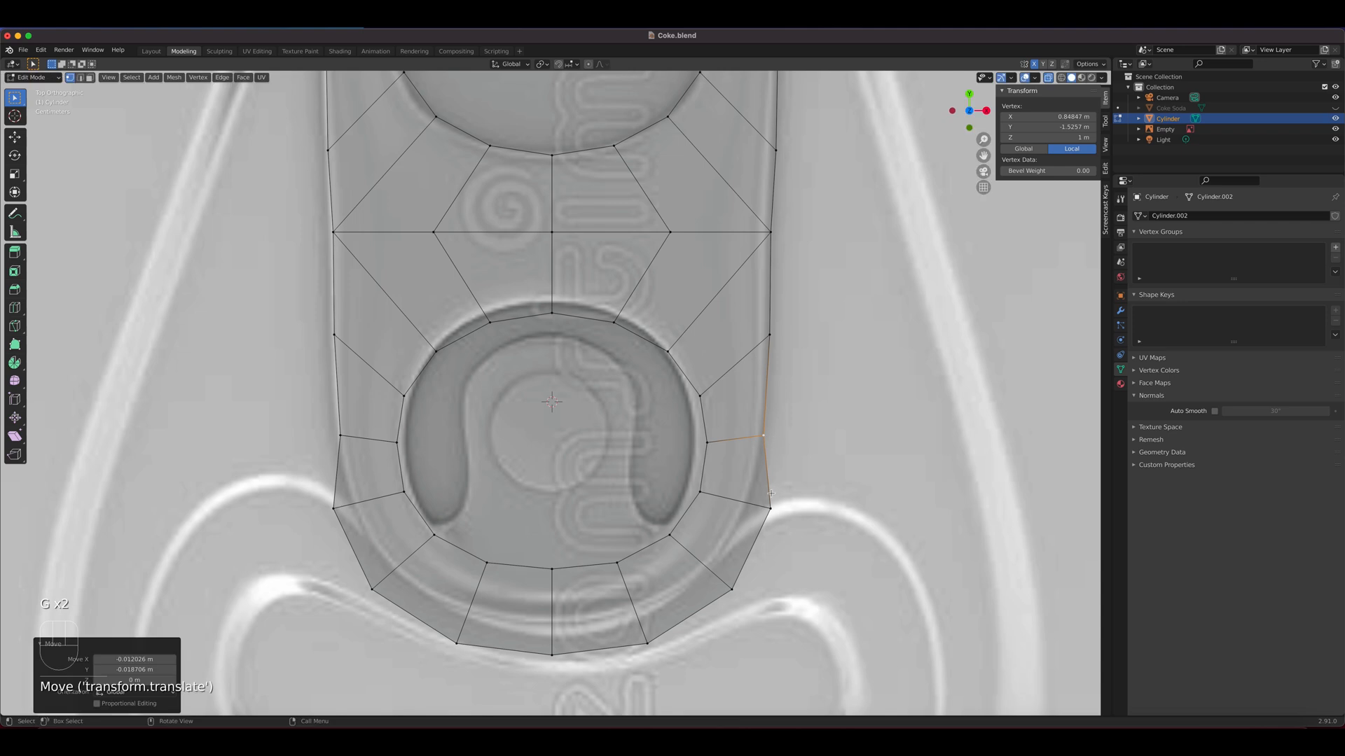
{"action": "key", "text": "g"}
{"action": "left_click", "coordinate": [761, 445]}
Move the next two outer vertices around the tab's lower-right curve inward to follow the reference outline
{"action": "left_click", "coordinate": [771, 507]}
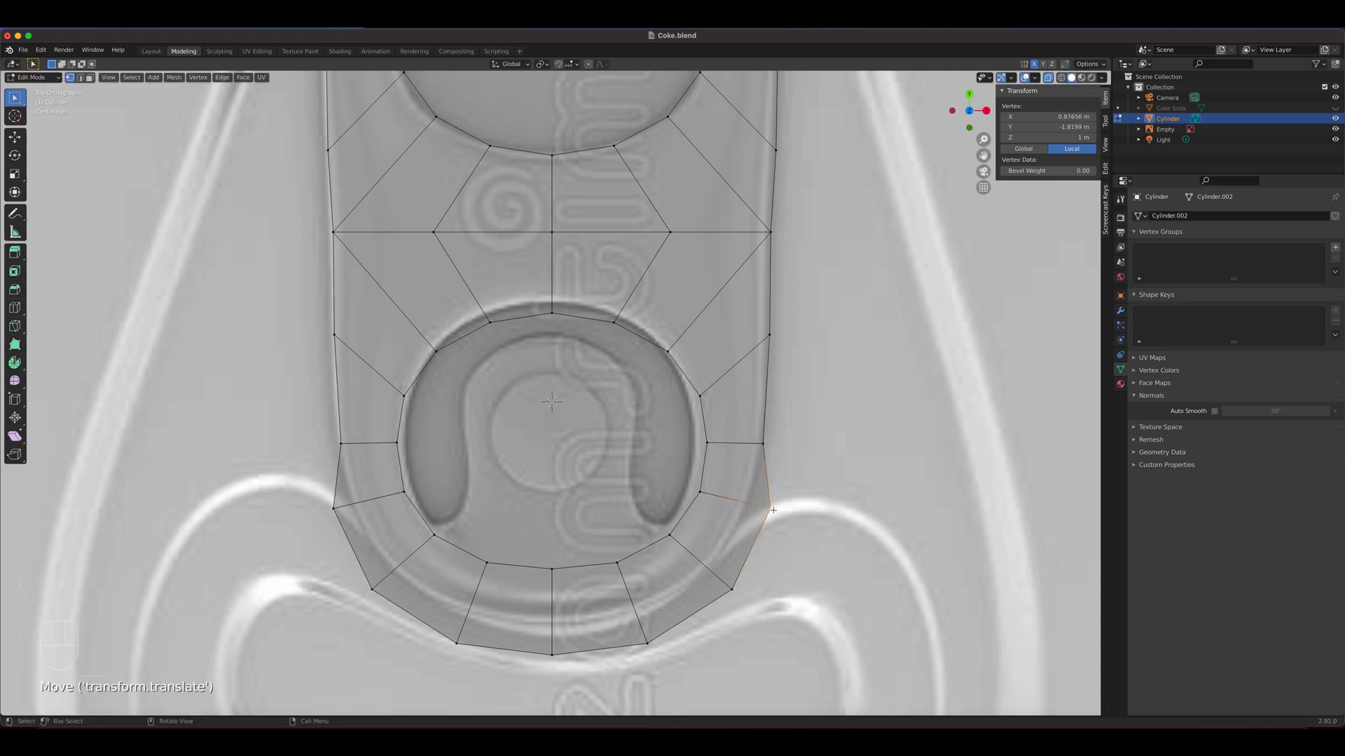
{"action": "key", "text": "g"}
{"action": "left_click", "coordinate": [744, 503]}
{"action": "left_click", "coordinate": [728, 588]}
{"action": "key", "text": "g"}
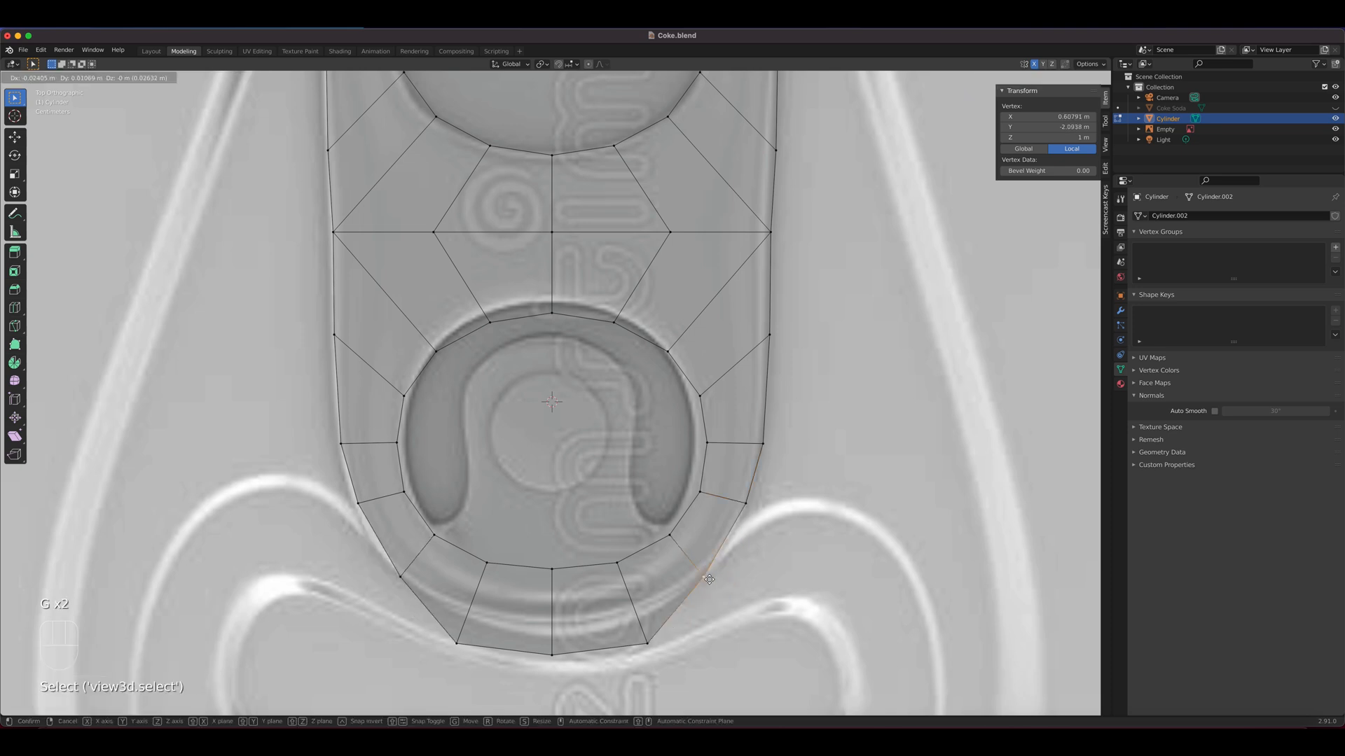
{"action": "left_click", "coordinate": [703, 576]}
Move the lower-right outer vertex and the bottom centre vertex up onto the tab's bottom outline in the reference
{"action": "left_click", "coordinate": [647, 642]}
{"action": "key", "text": "g"}
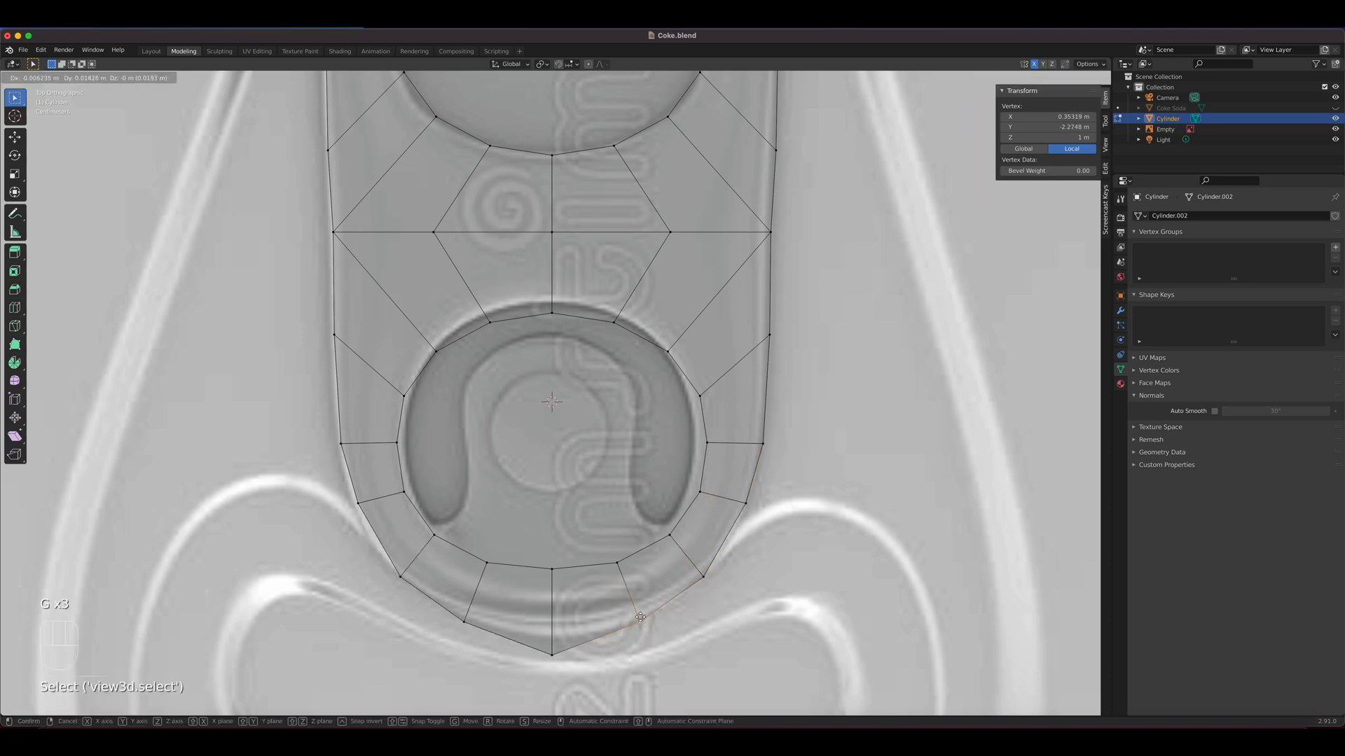
{"action": "left_click", "coordinate": [640, 616]}
{"action": "left_click", "coordinate": [545, 654]}
{"action": "key", "text": "g"}
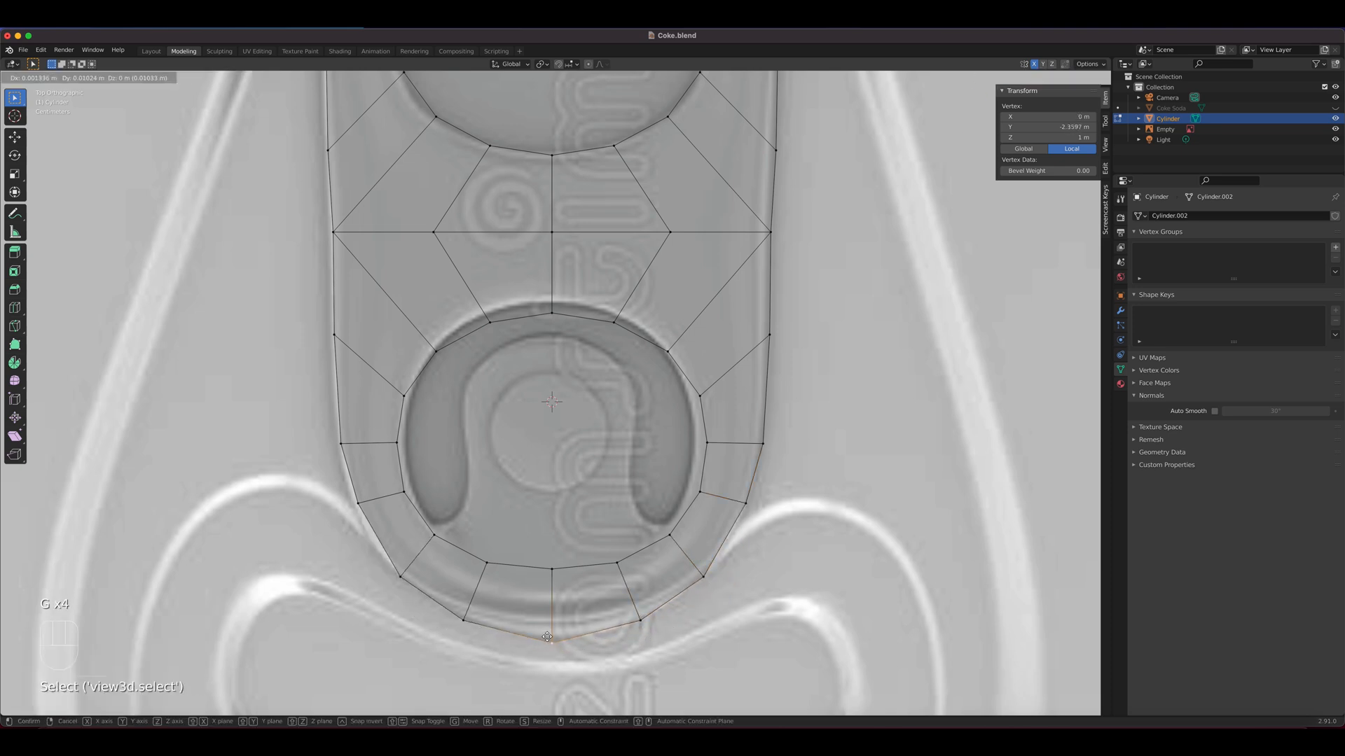
{"action": "left_click", "coordinate": [546, 640]}
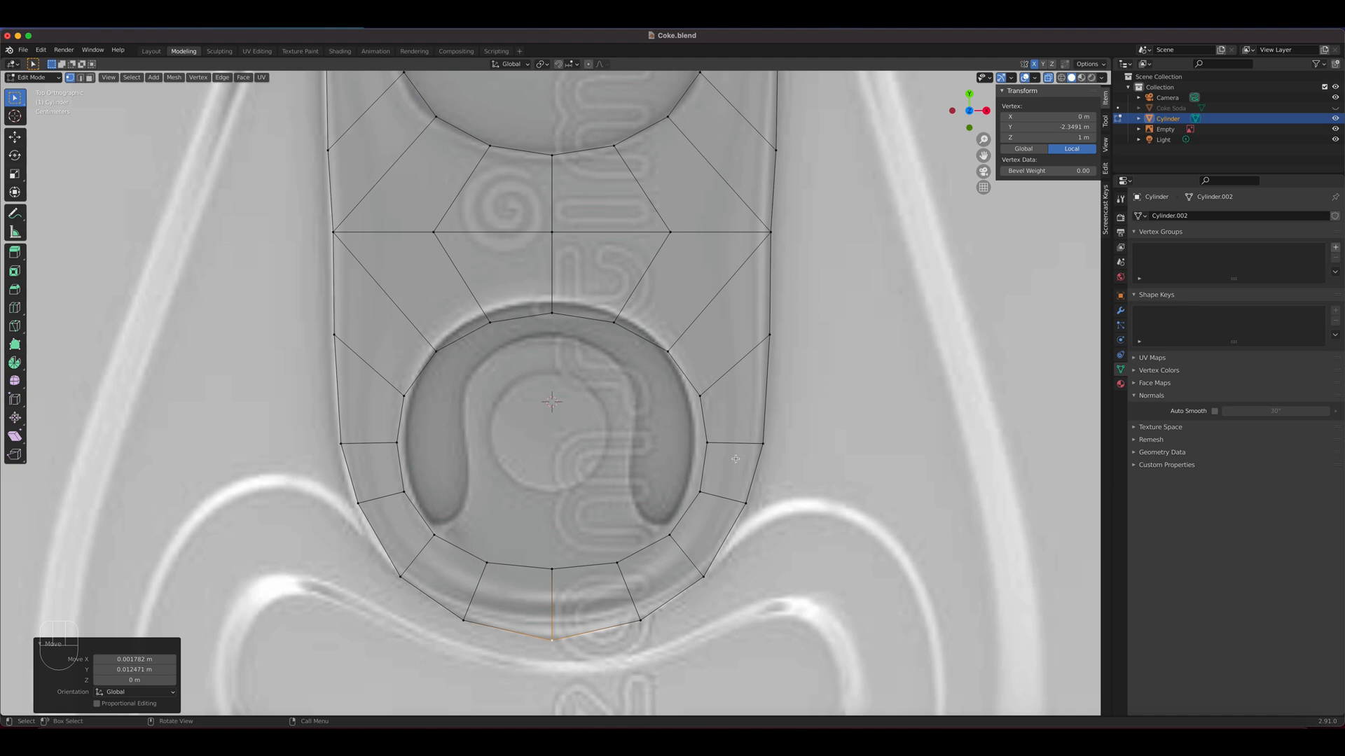
Raise the lower hole's top centre vertex and its right neighbour to the hole's upper rim in the reference
{"action": "left_click", "coordinate": [552, 313]}
{"action": "key", "text": "g"}
{"action": "left_click", "coordinate": [583, 316]}
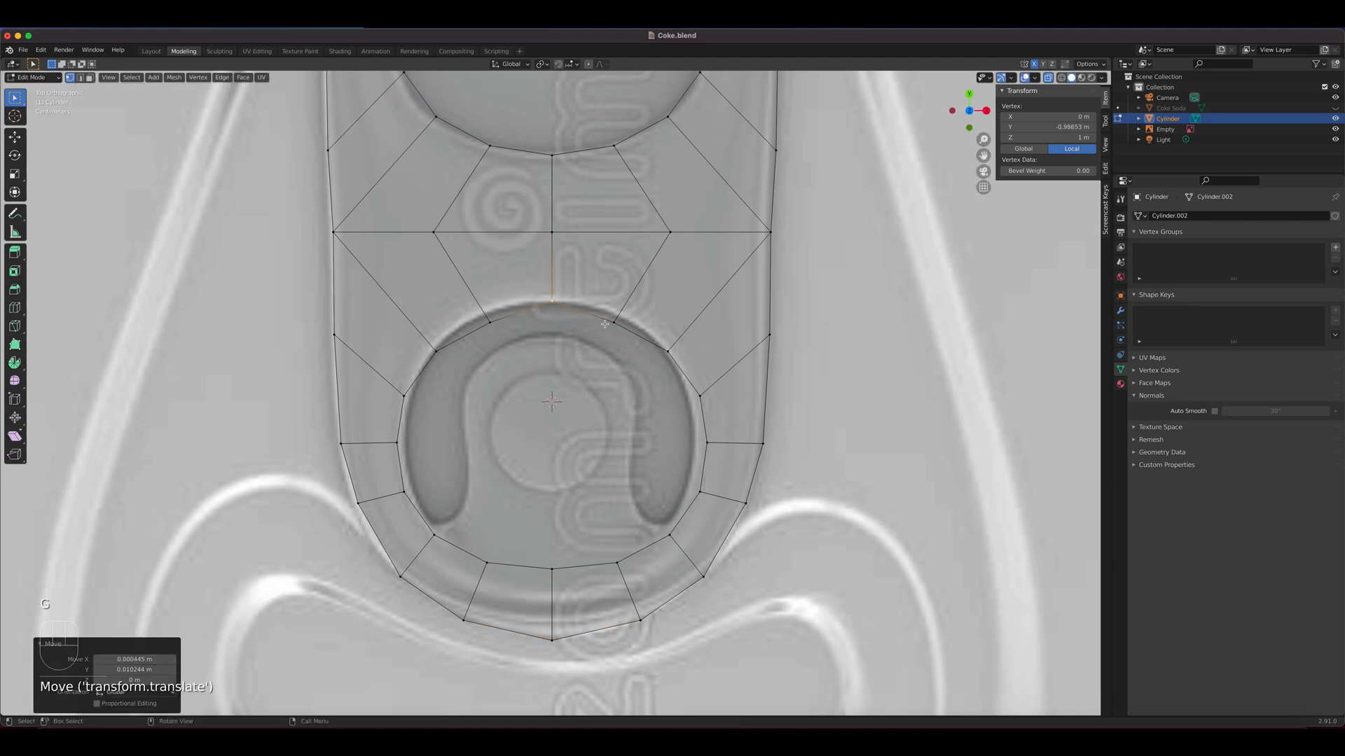
{"action": "left_click", "coordinate": [611, 323]}
{"action": "key", "text": "g"}
{"action": "left_click", "coordinate": [614, 316]}
Fit the lower hole's three rim vertices from its upper right to its right side onto the reference rim
{"action": "left_click", "coordinate": [665, 346]}
{"action": "key", "text": "g"}
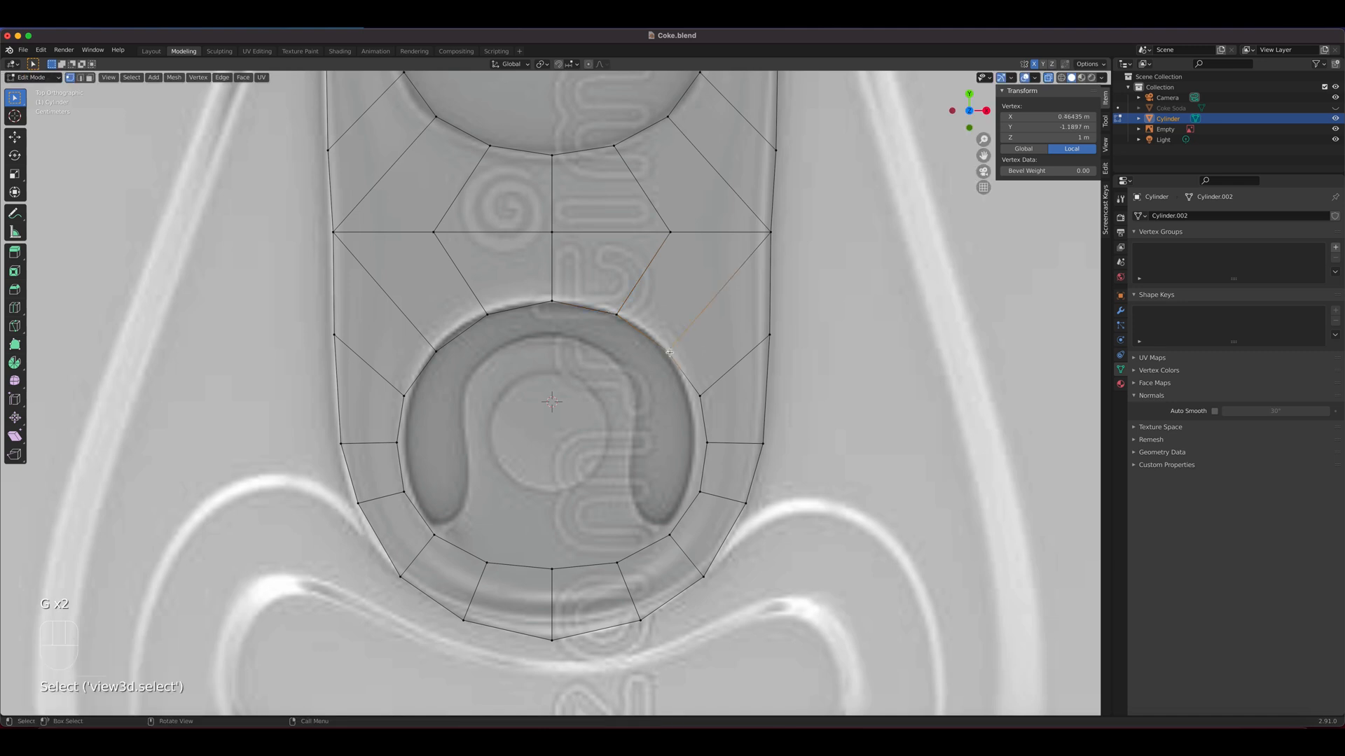
{"action": "left_click", "coordinate": [669, 351]}
{"action": "key", "text": "g"}
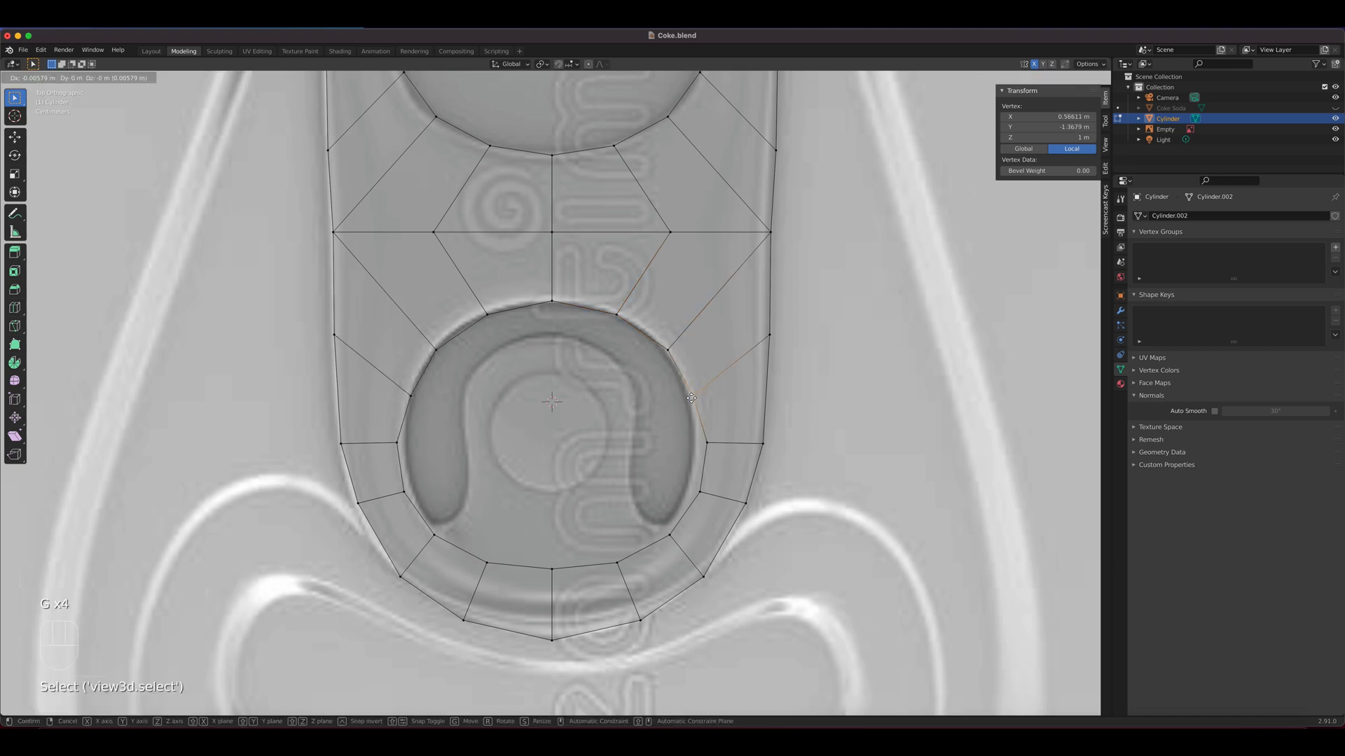
{"action": "left_click", "coordinate": [691, 398]}
{"action": "left_click", "coordinate": [706, 443]}
{"action": "key", "text": "g"}
{"action": "left_click", "coordinate": [698, 443]}
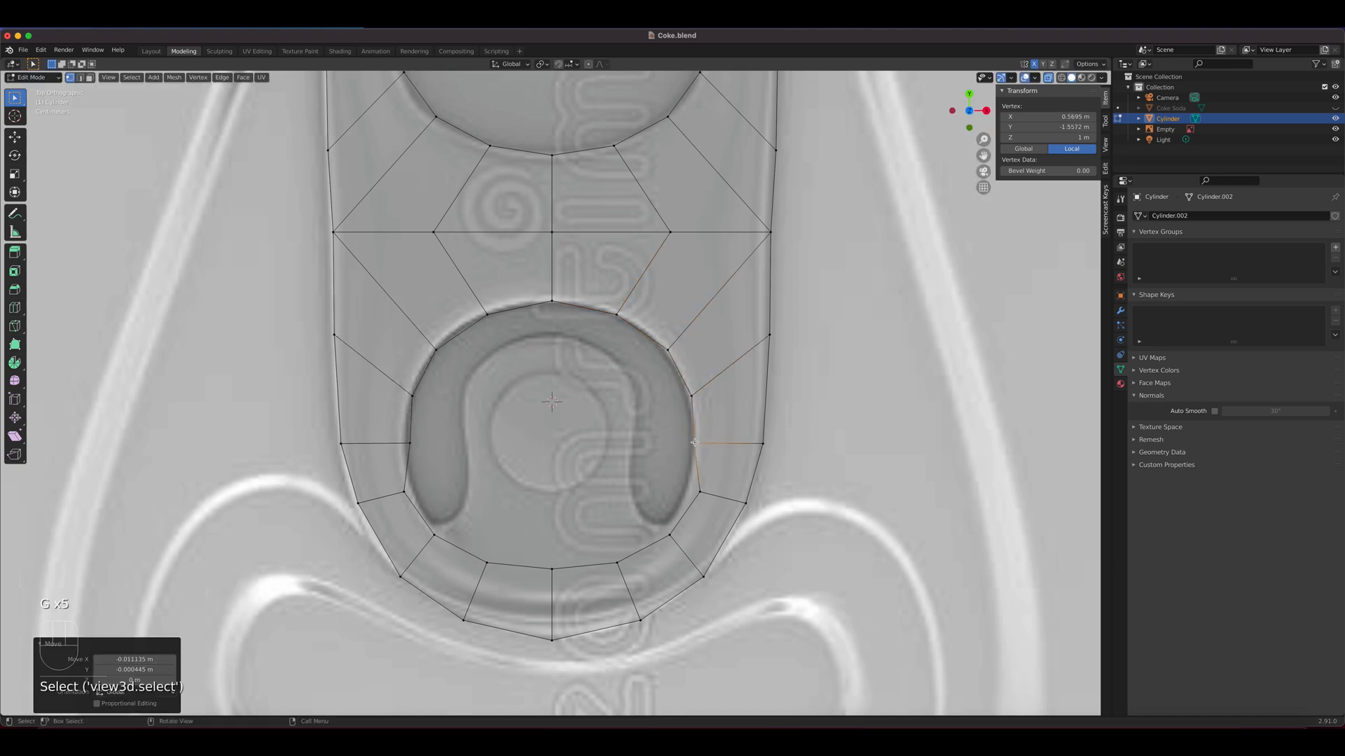
Move the lower hole's two lower-right rim vertices to the end of the dark slot in the reference
{"action": "left_click", "coordinate": [700, 492]}
{"action": "key", "text": "g"}
{"action": "left_click", "coordinate": [689, 490]}
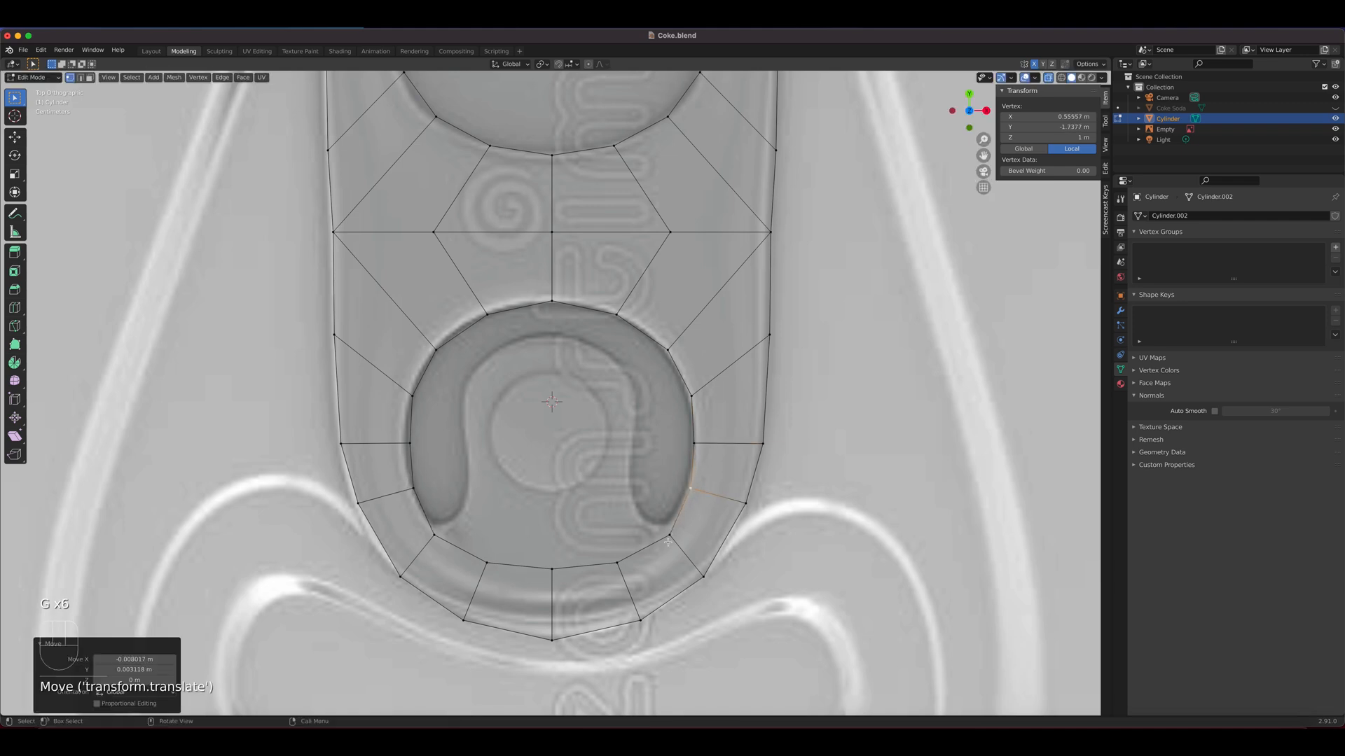
{"action": "left_click", "coordinate": [669, 536]}
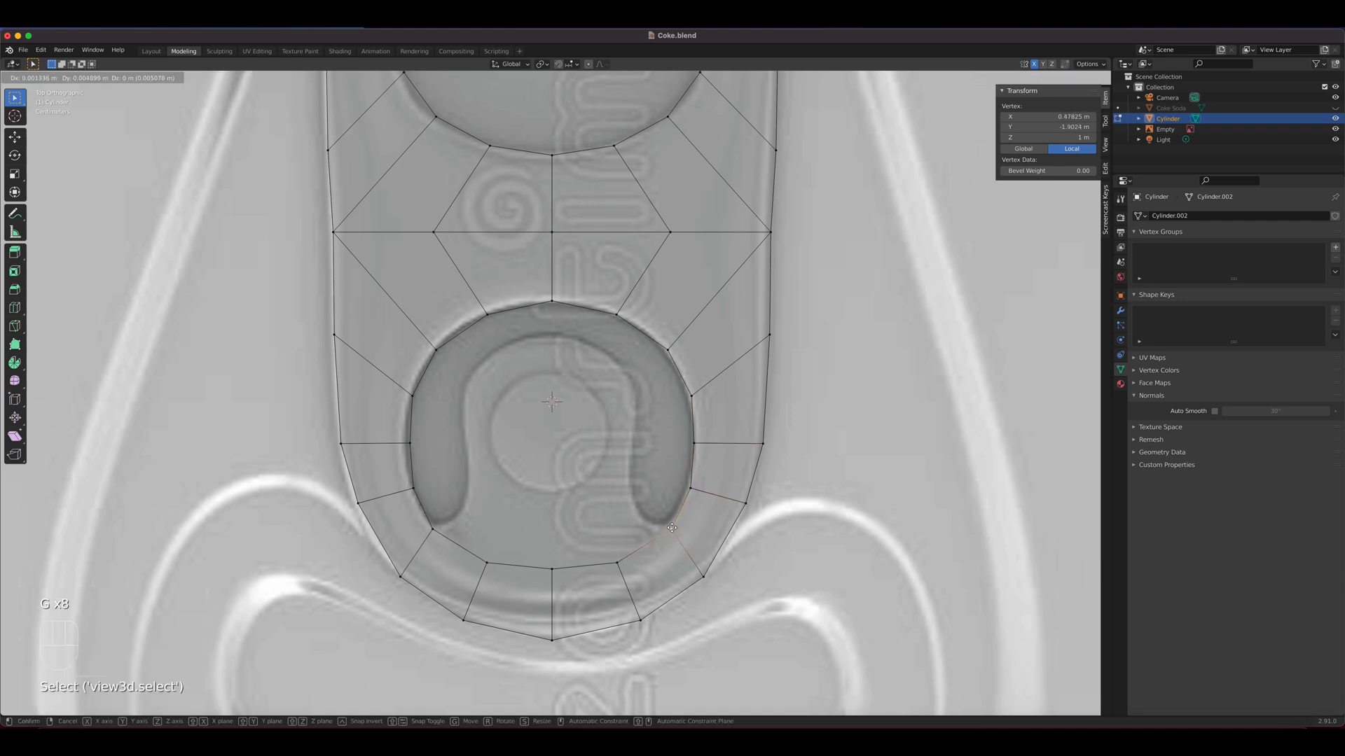
{"action": "key", "text": "g"}
{"action": "left_click", "coordinate": [672, 522]}
Move the hole's three bottom vertices up about 0.031 m along Y and shift the right one outward to the slot's inner end
{"action": "left_click_drag", "start_coordinate": [636, 572], "coordinate": [489, 545]}
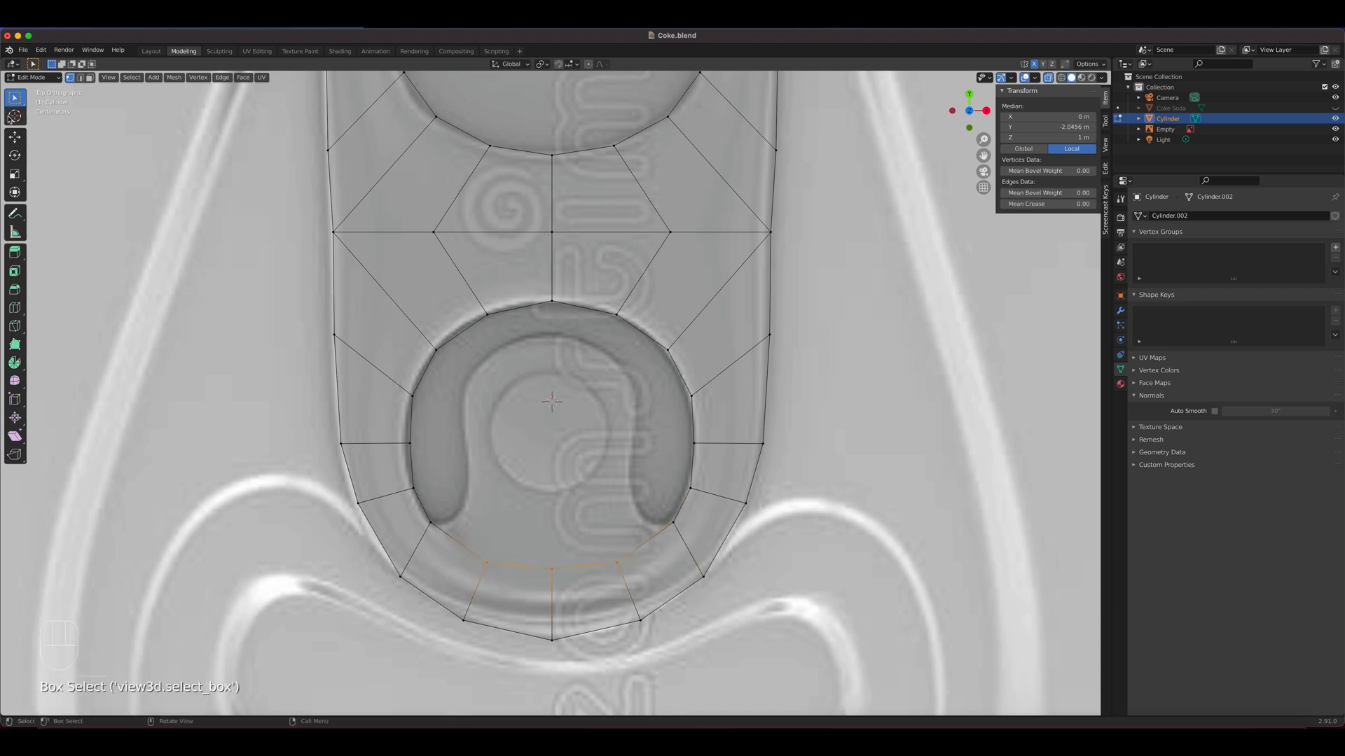
{"action": "left_click", "coordinate": [14, 136]}
{"action": "left_click_drag", "start_coordinate": [551, 523], "coordinate": [552, 485]}
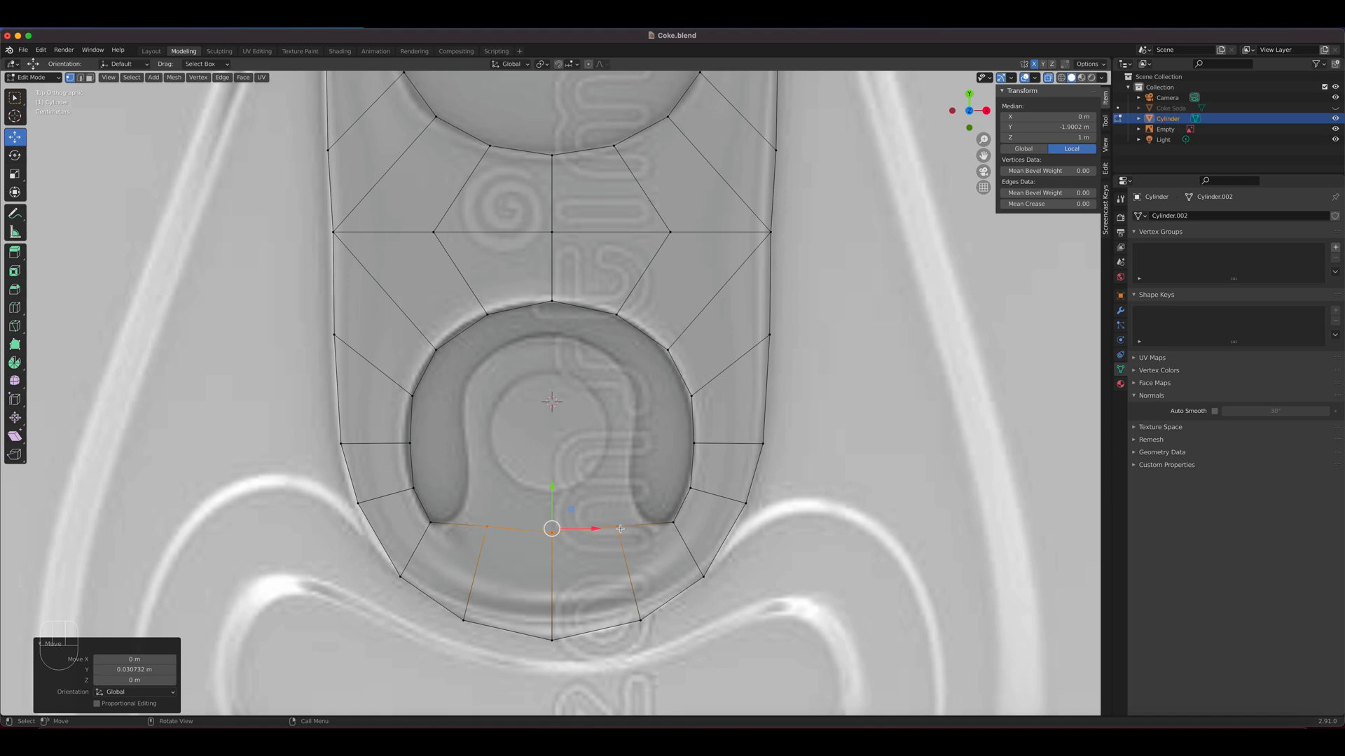
{"action": "left_click", "coordinate": [620, 529]}
{"action": "key", "text": "g"}
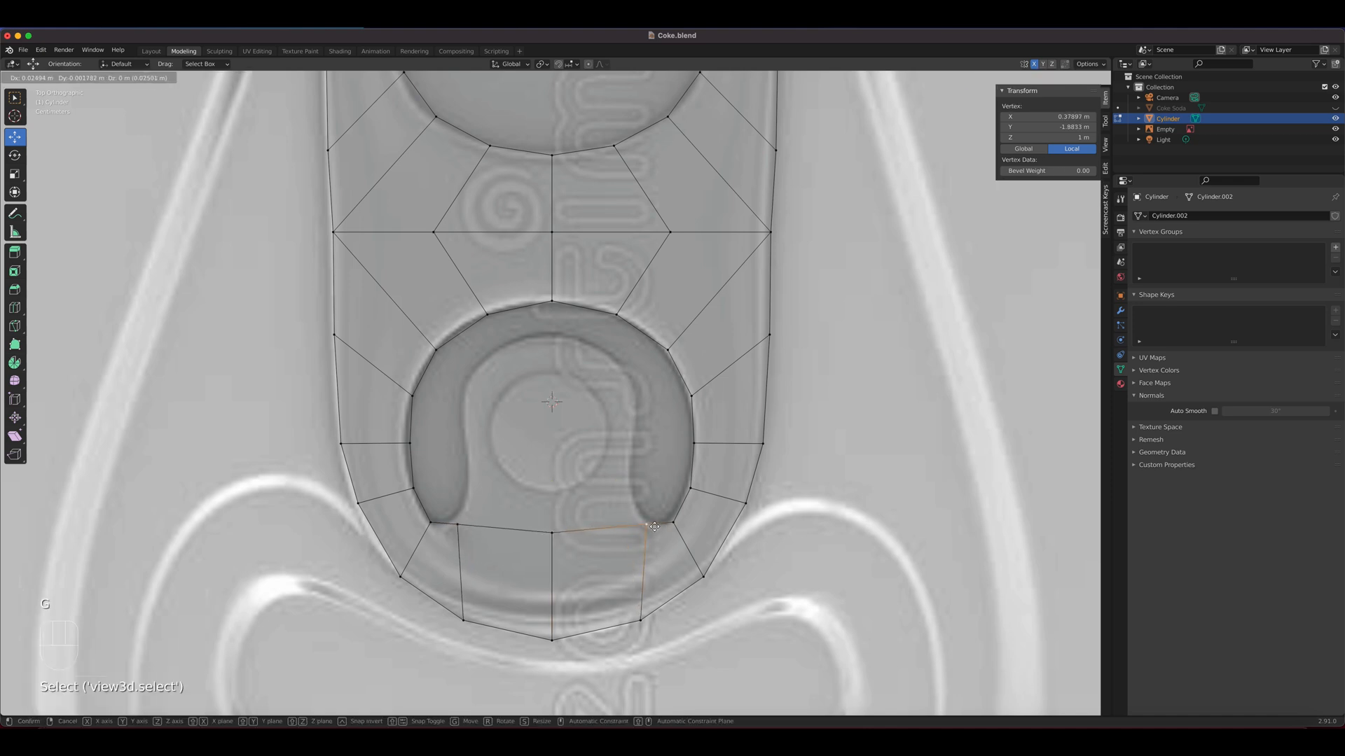
{"action": "left_click", "coordinate": [654, 527]}
Flatten the hole's three bottom vertices into a straight line by scaling them to 0 along Y, and raise them slightly
{"action": "left_click_drag", "start_coordinate": [553, 532], "coordinate": [553, 529]}
{"action": "left_click_drag", "start_coordinate": [667, 544], "coordinate": [666, 543]}
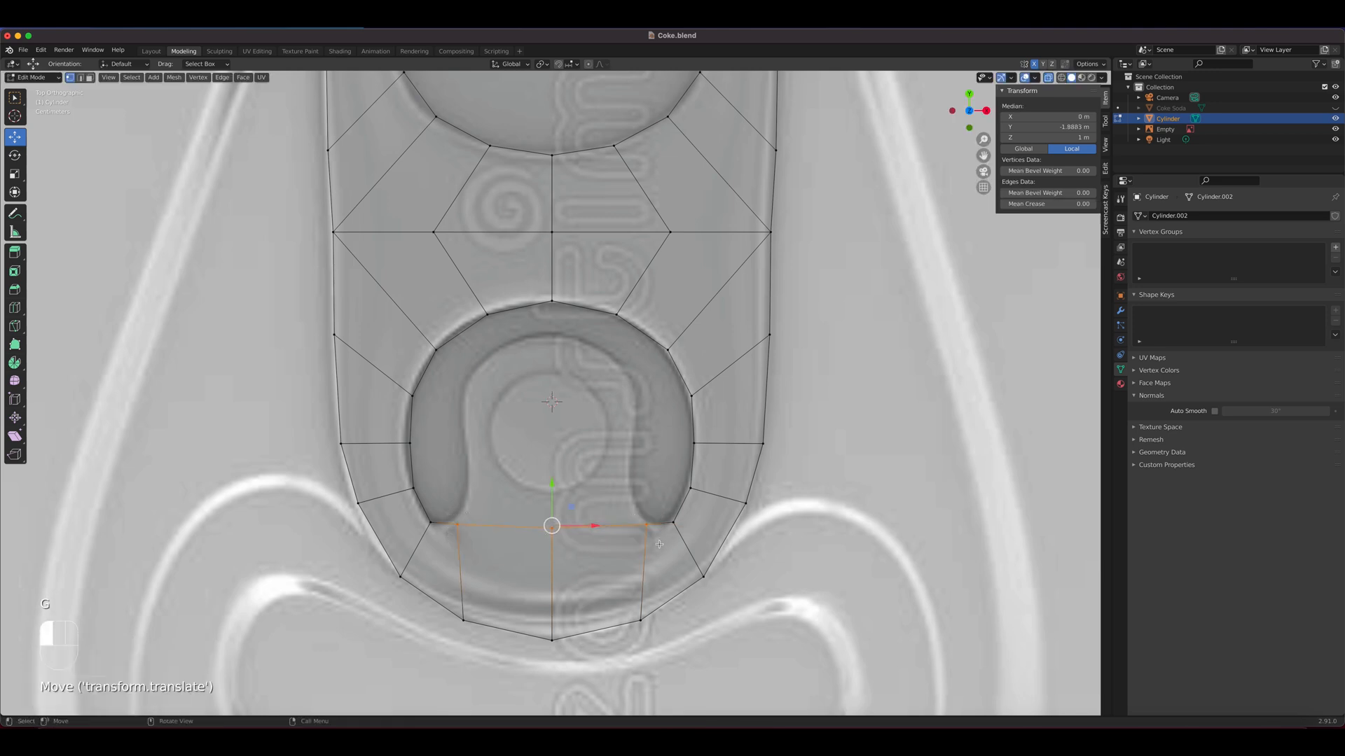
{"action": "key", "text": "s"}
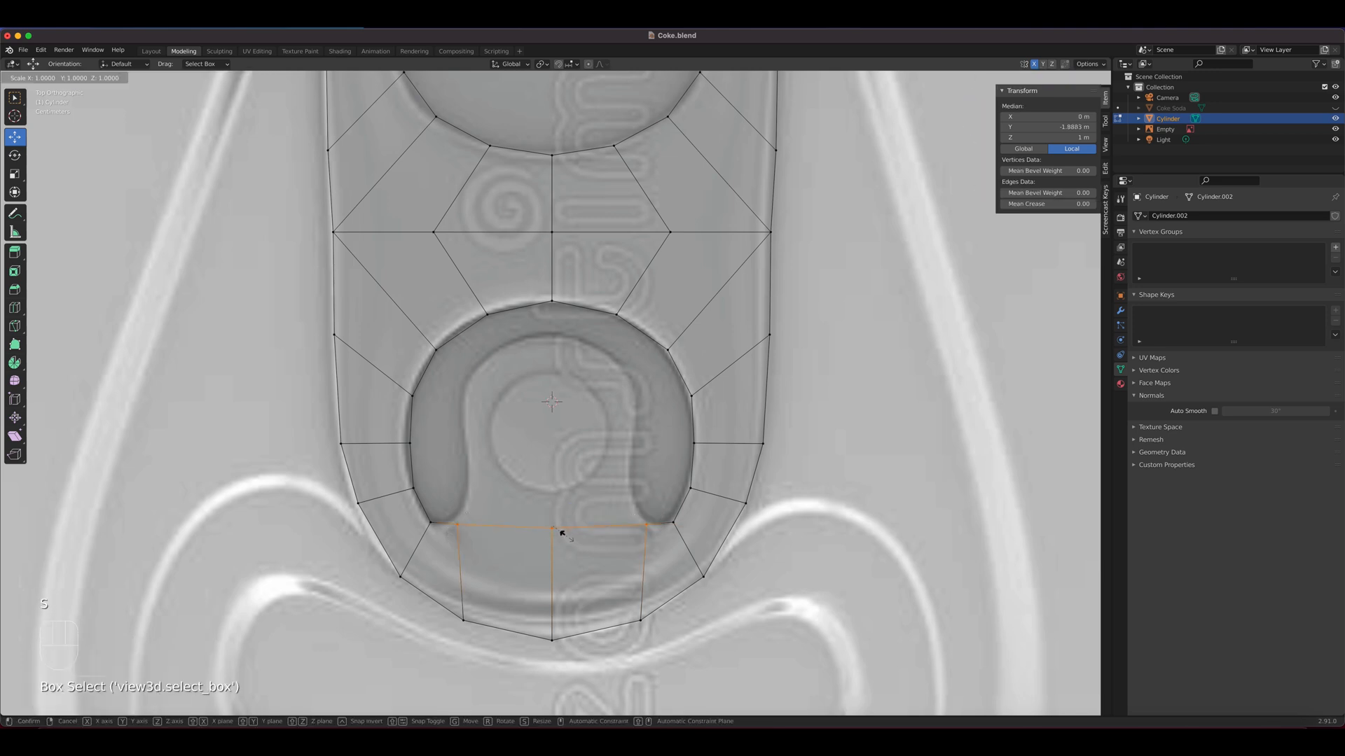
{"action": "key", "text": "y"}
{"action": "key", "text": "0"}
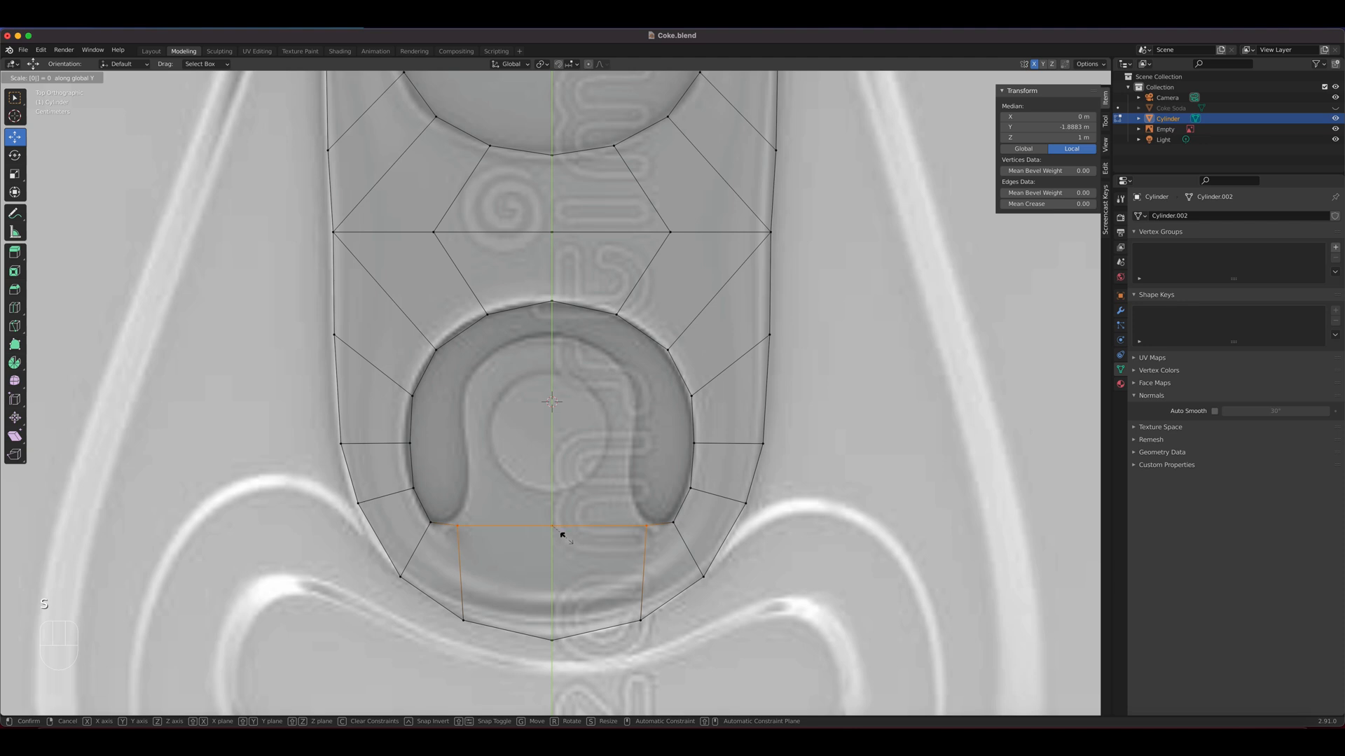
{"action": "left_click", "coordinate": [564, 538]}
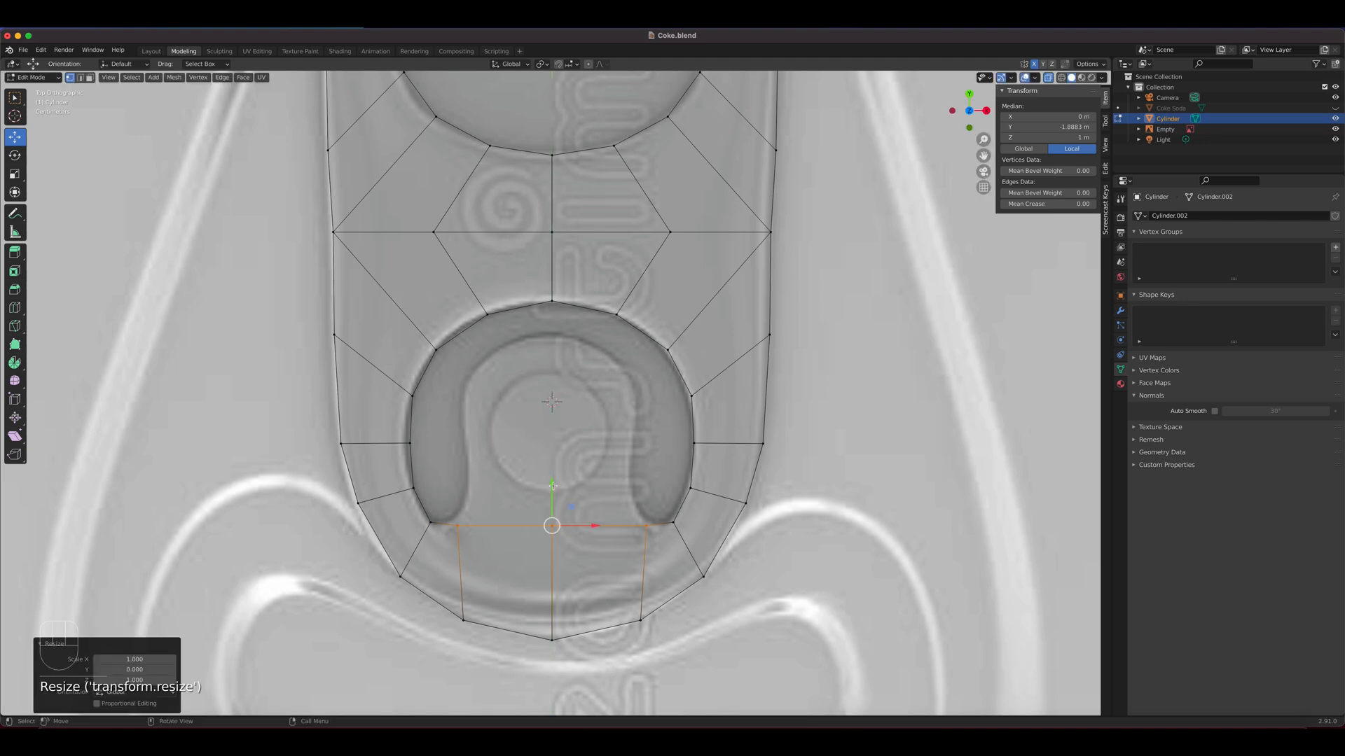
{"action": "mouse_move", "coordinate": [552, 485]}
{"action": "left_mouse_down"}
{"action": "mouse_move", "coordinate": [551, 468]}
{"action": "mouse_move", "coordinate": [547, 479]}
{"action": "left_mouse_up"}
Try to extrude the lower hole's two straight bottom edges upward into the opening
{"action": "key", "text": "2"}
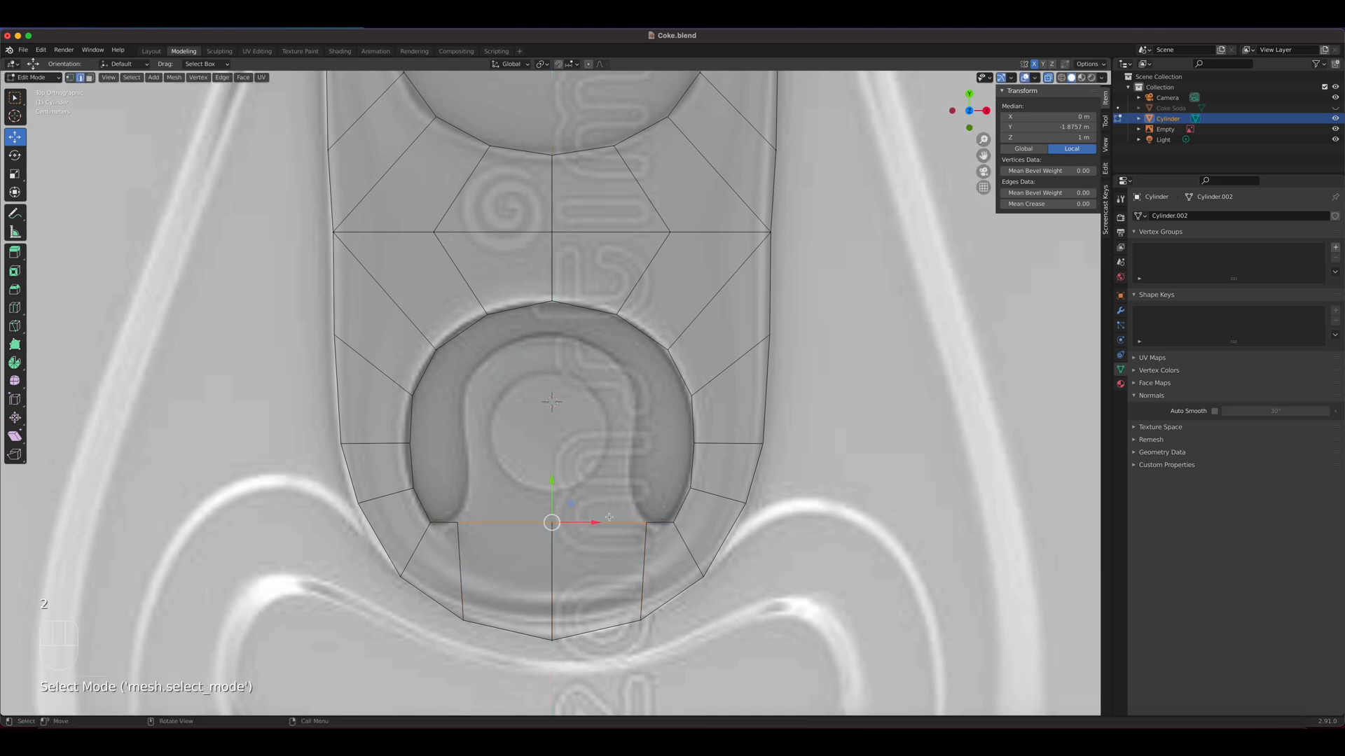
{"action": "left_click", "coordinate": [607, 521]}
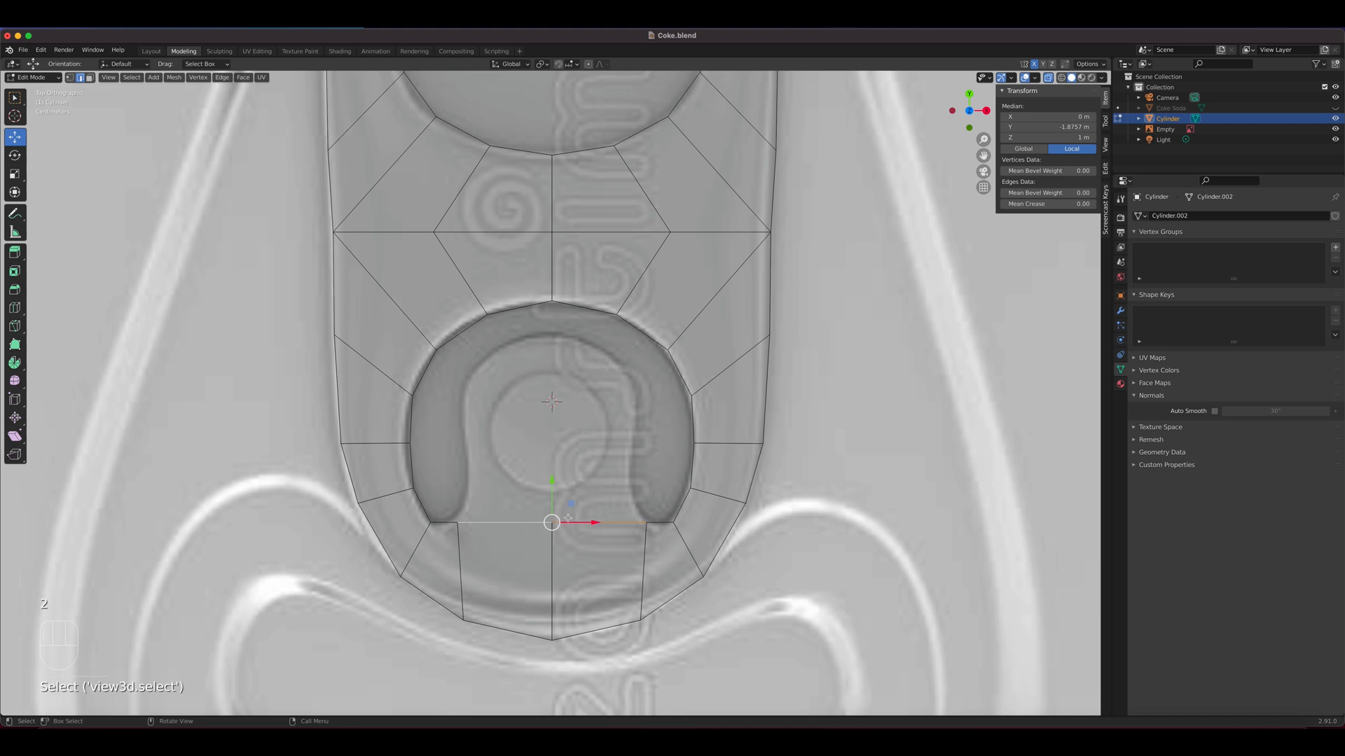
{"action": "key", "text": "e"}
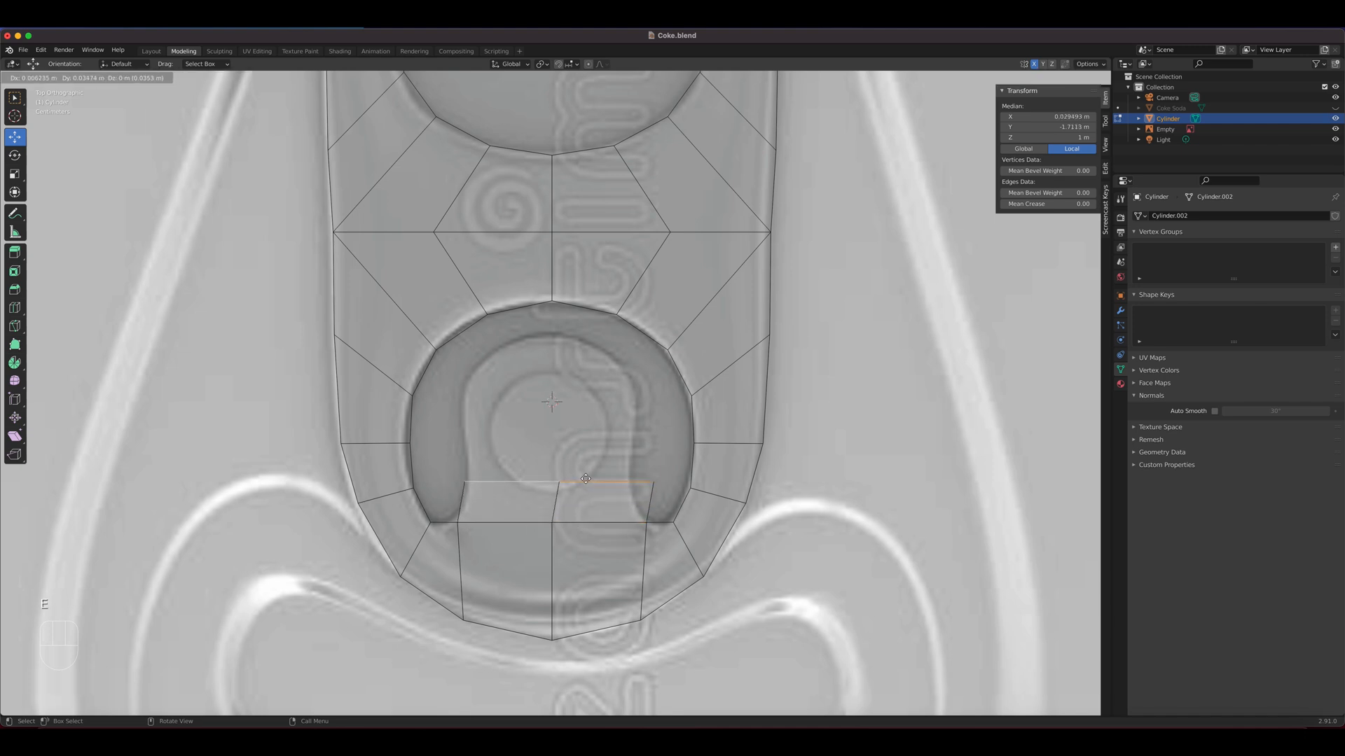
{"action": "right_click", "coordinate": [582, 478]}
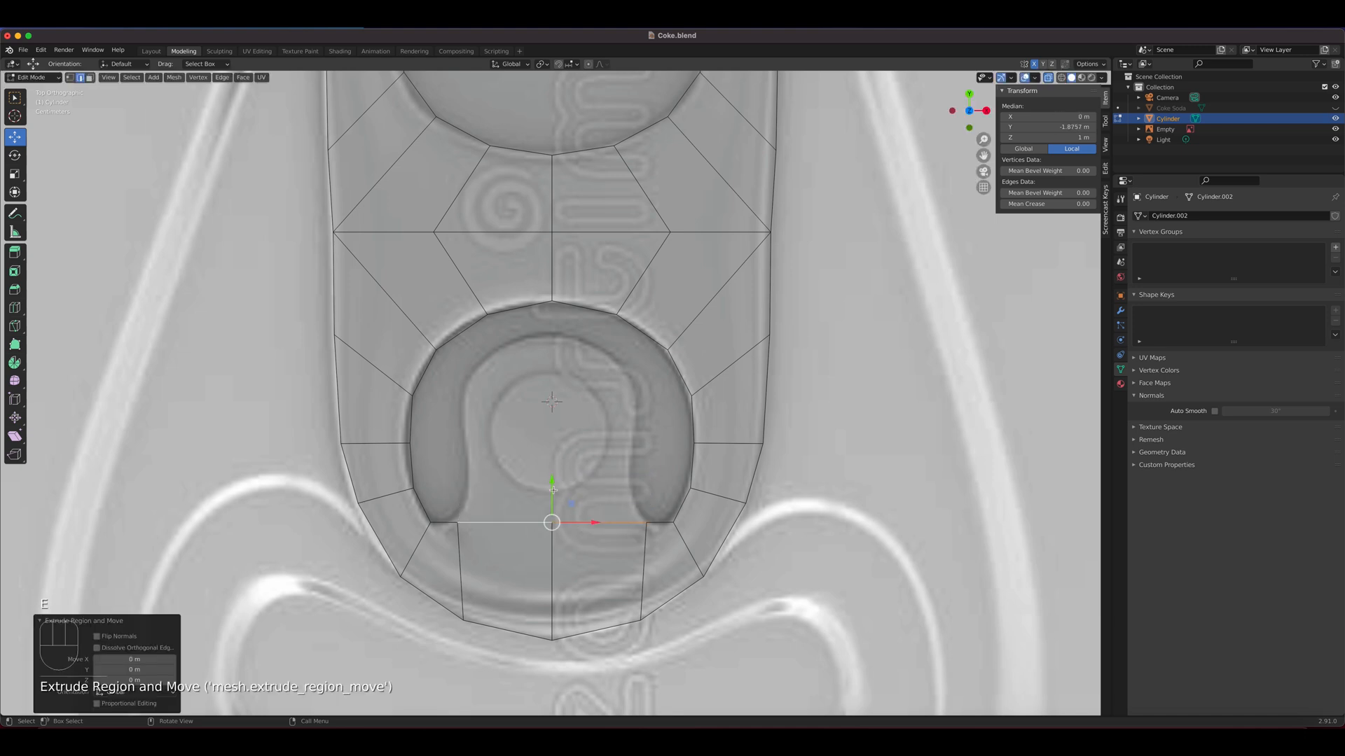
{"action": "left_click", "coordinate": [553, 482]}
{"action": "left_click_drag", "start_coordinate": [553, 482], "coordinate": [553, 465]}
{"action": "right_click", "coordinate": [553, 465]}
Try to move the lower hole's bottom edges upward, and undo back to before the extrusion
{"action": "left_click", "coordinate": [615, 527]}
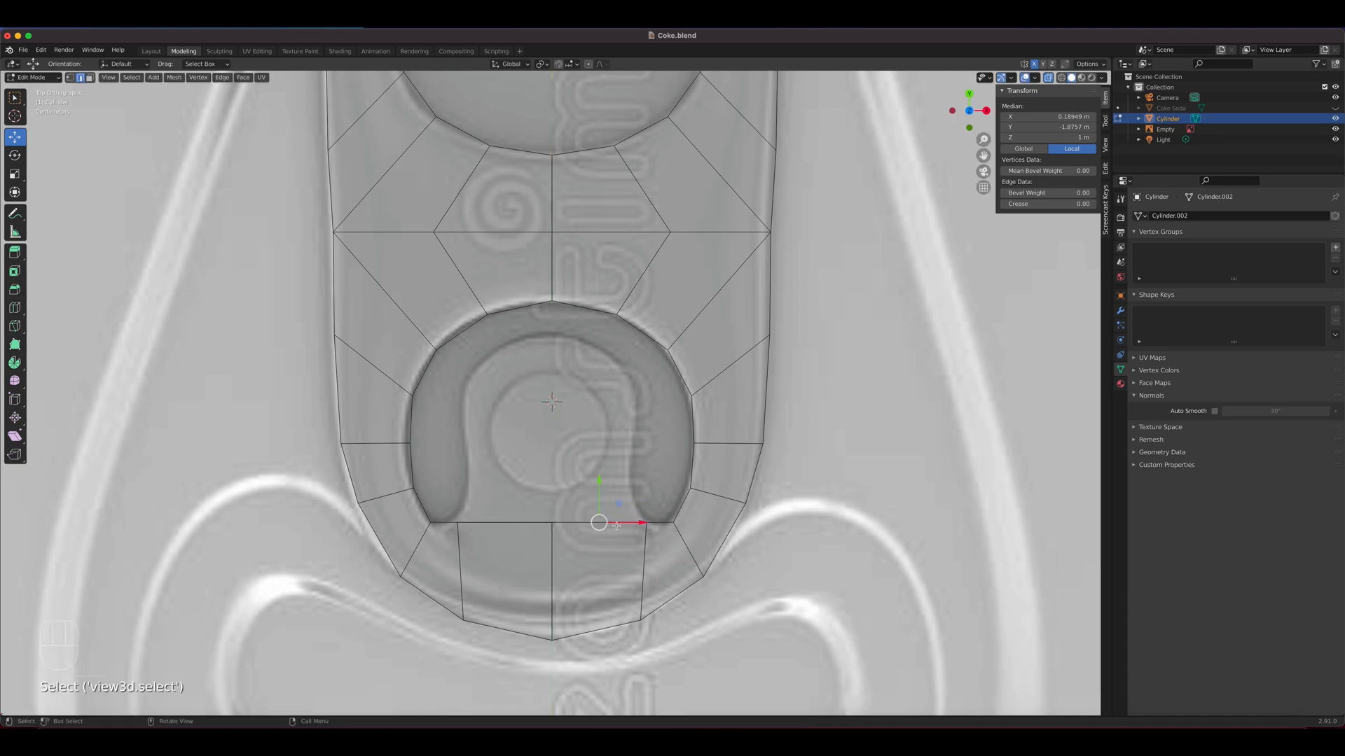
{"action": "left_click", "coordinate": [527, 521]}
{"action": "left_click", "coordinate": [588, 521], "text": "shift"}
{"action": "left_click_drag", "start_coordinate": [552, 480], "coordinate": [552, 447]}
{"action": "right_click", "coordinate": [551, 447]}
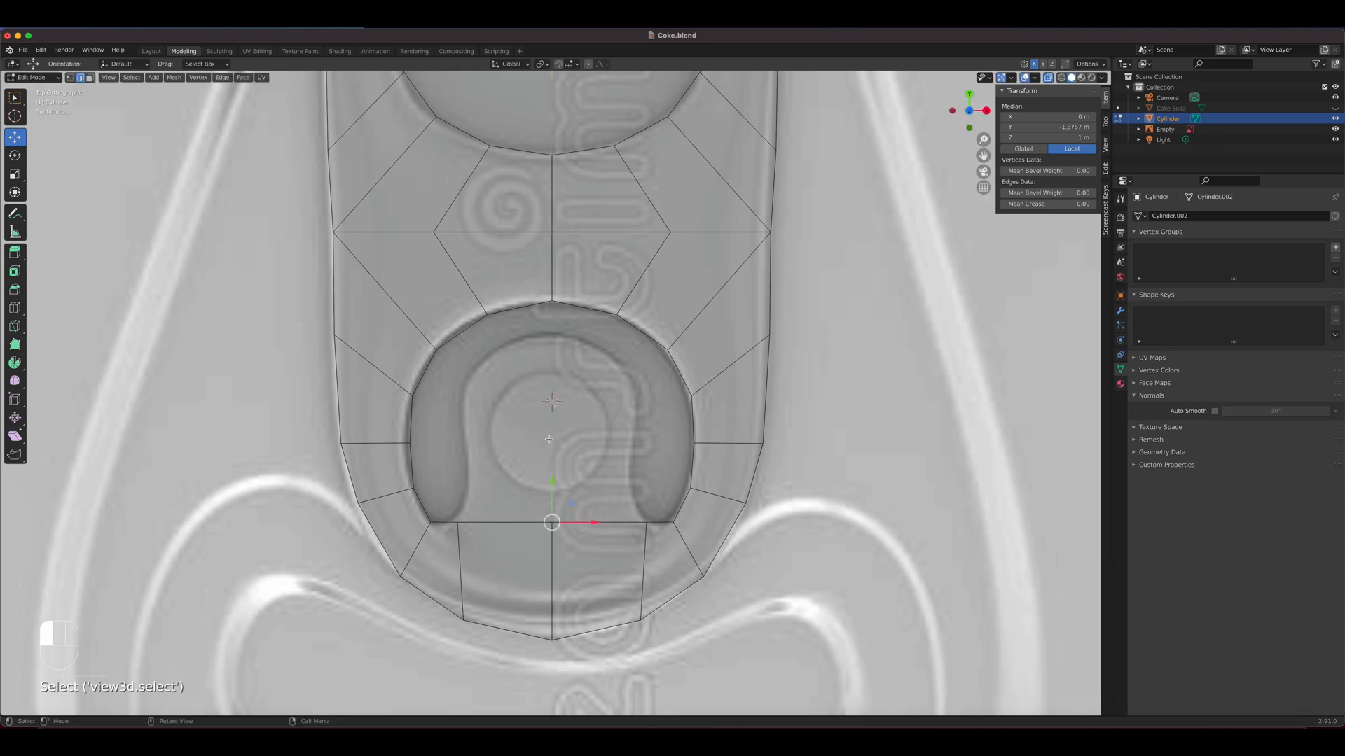
{"action": "left_click", "coordinate": [614, 534]}
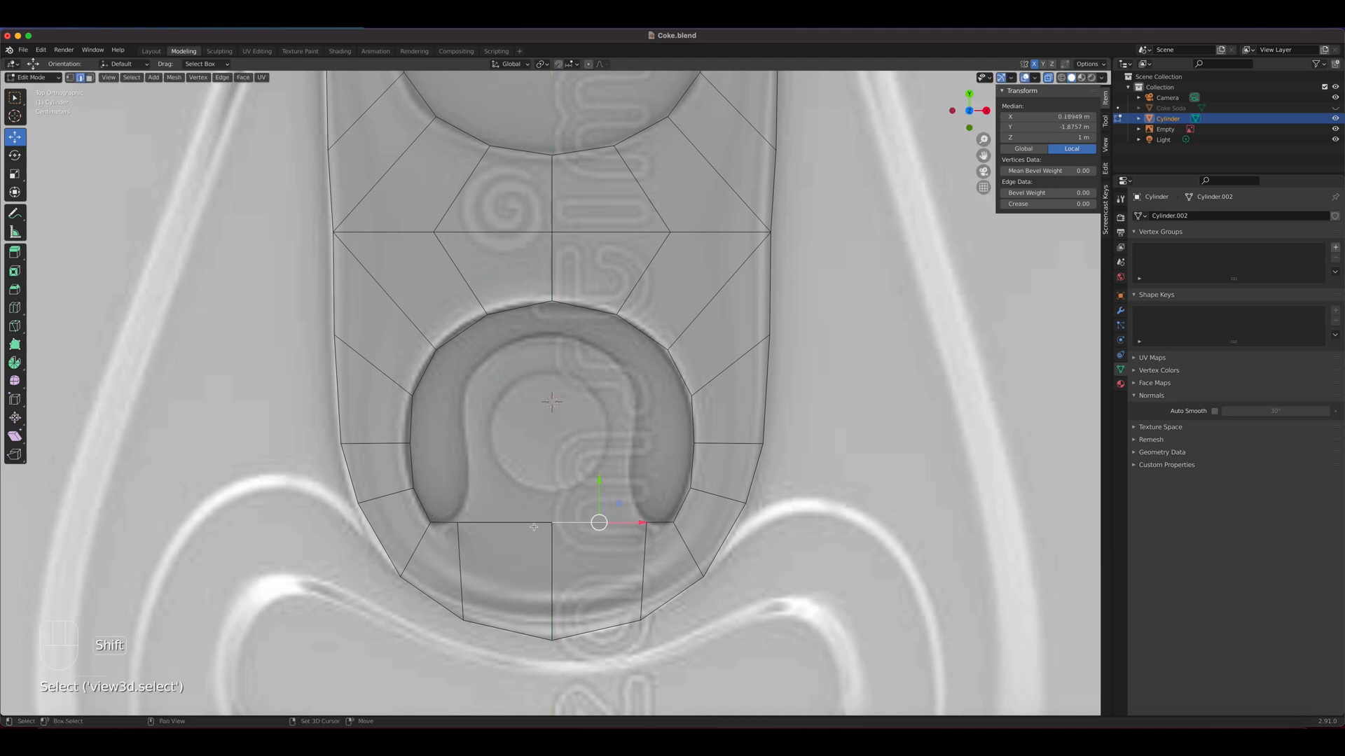
{"action": "key", "text": "super+z"}
{"action": "key", "text": "super+z"}
{"action": "key", "text": "super+z"}
{"action": "key", "text": "super+z"}
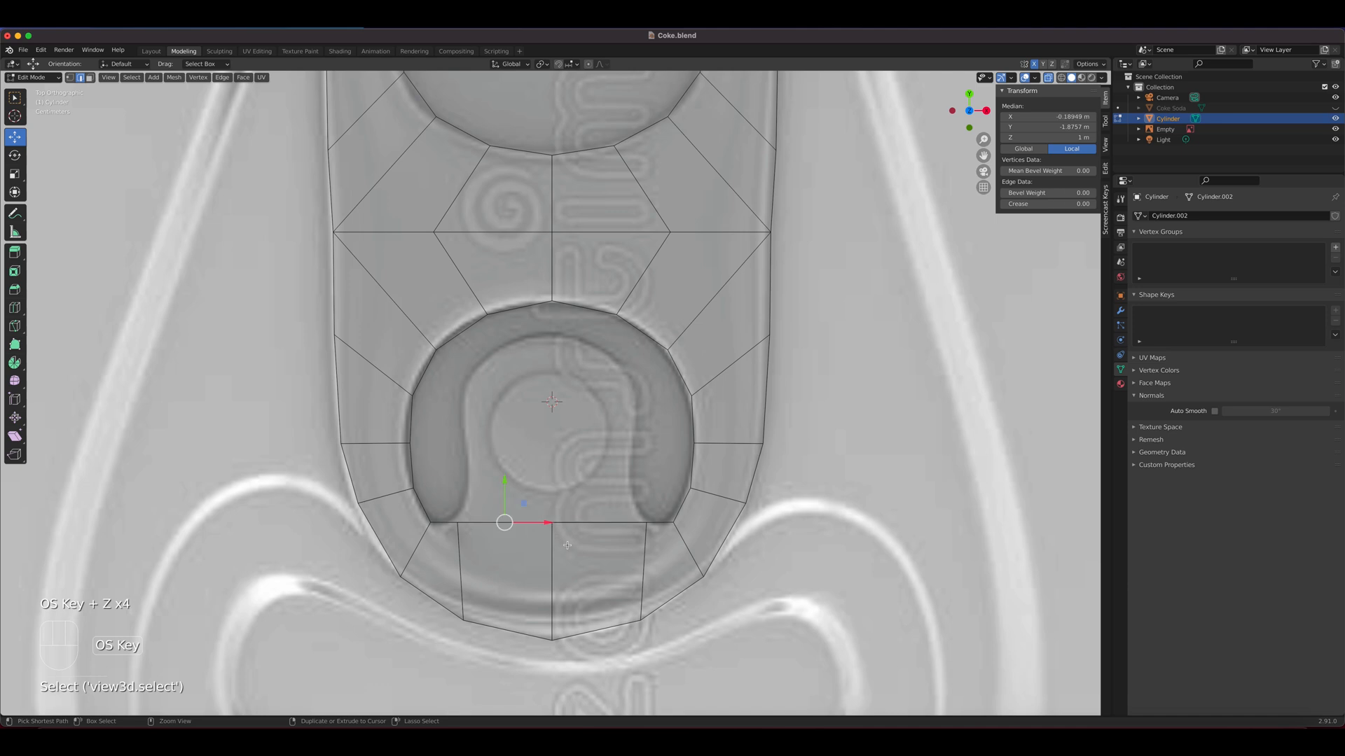
{"action": "key", "text": "super+z"}
{"action": "key", "text": "super+z"}
{"action": "key", "text": "super+z"}
Try extruding the hole's two bottom edges again with X mirroring on, and undo the extrusion
{"action": "left_click_drag", "start_coordinate": [552, 479], "coordinate": [575, 509]}
{"action": "key", "text": "e"}
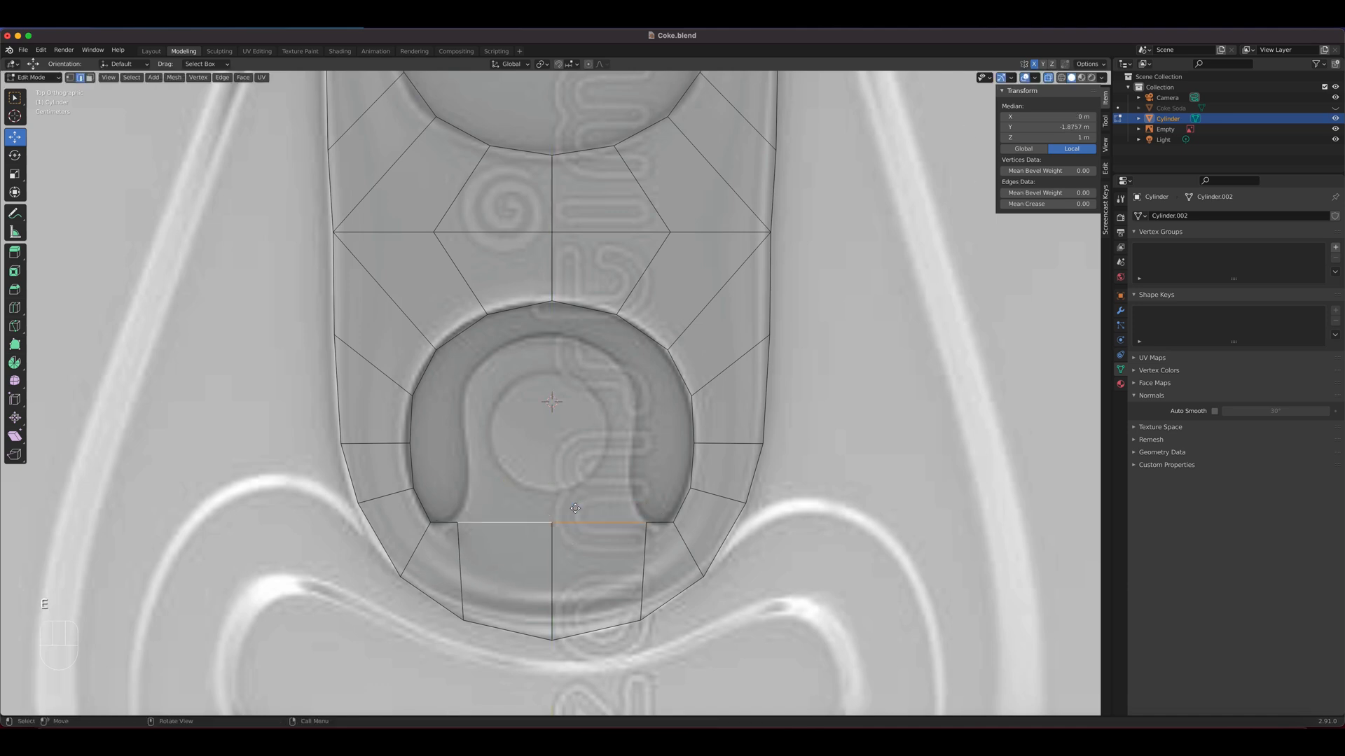
{"action": "right_click", "coordinate": [568, 468]}
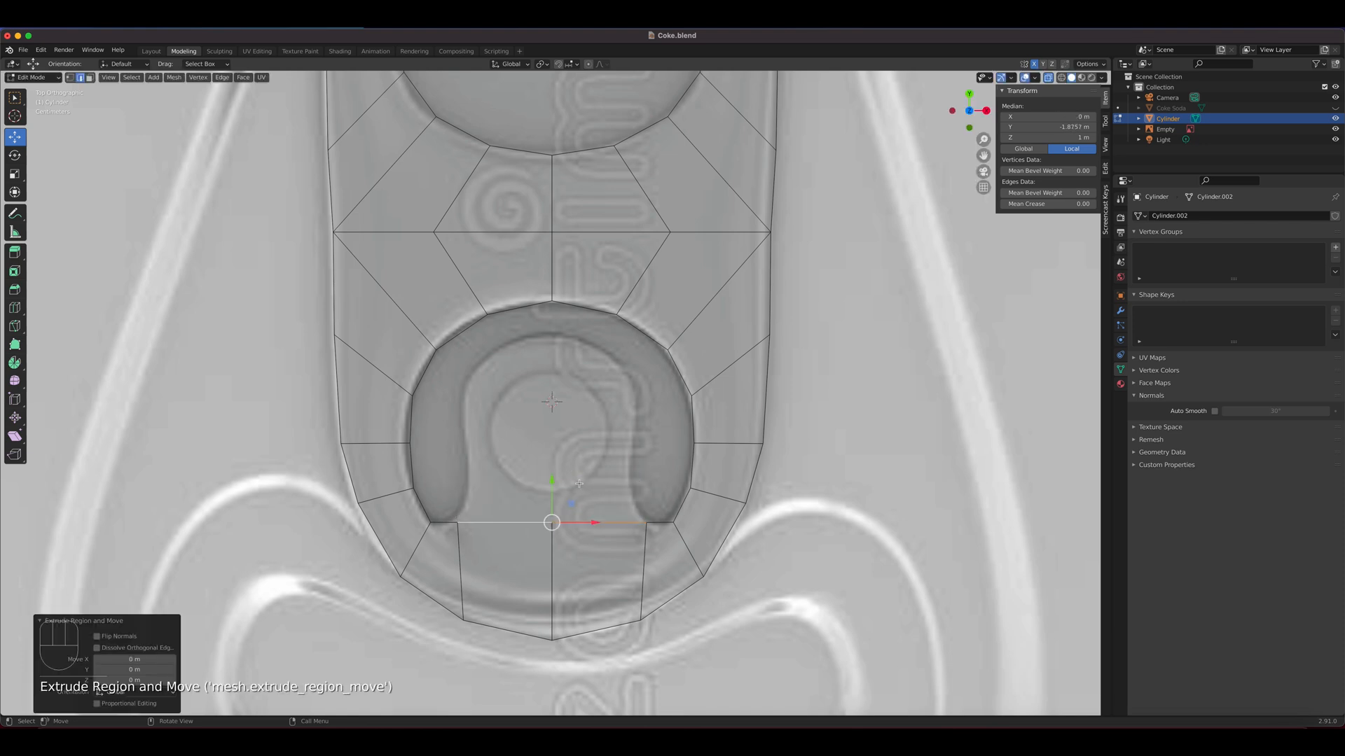
{"action": "key", "text": "super+z"}
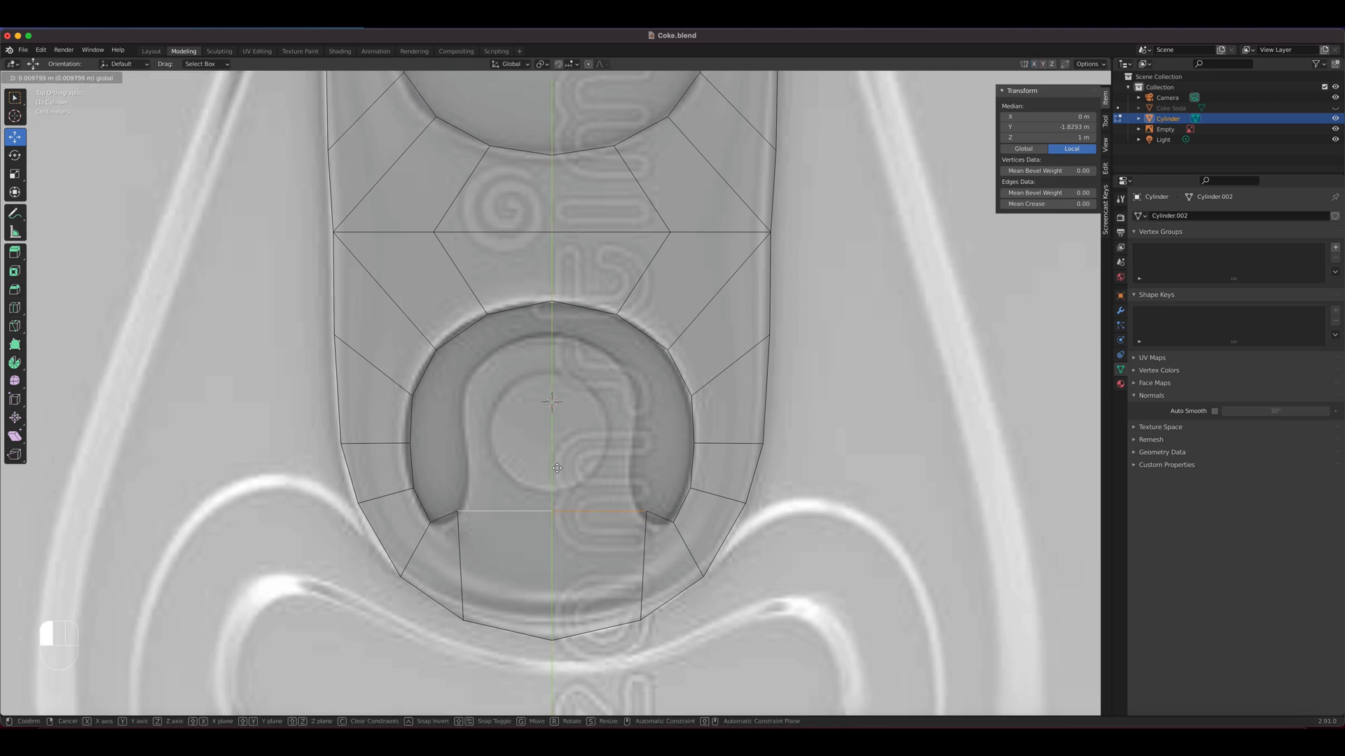
With X mirroring off, extrude the hole's two bottom edges about 0.156 m up along Y, and switch X mirroring back on
{"action": "key", "text": "e"}
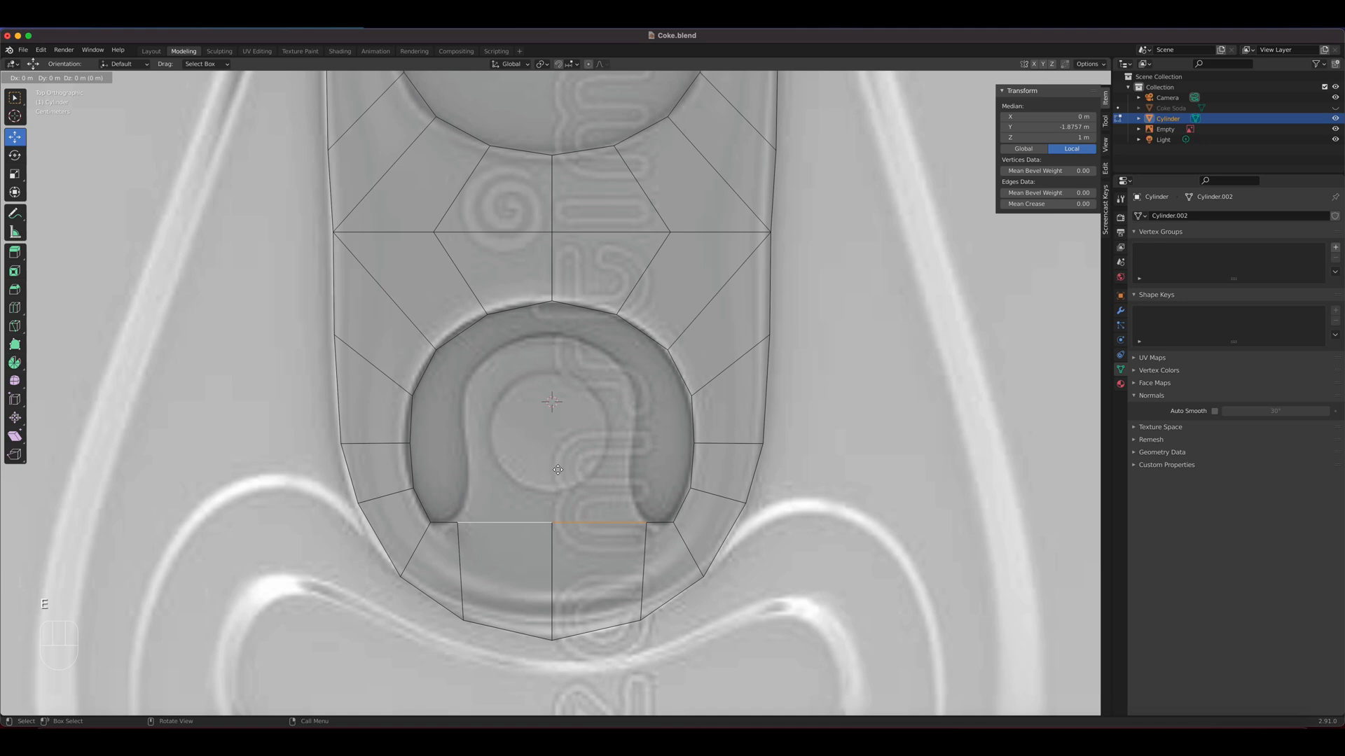
{"action": "key", "text": "y"}
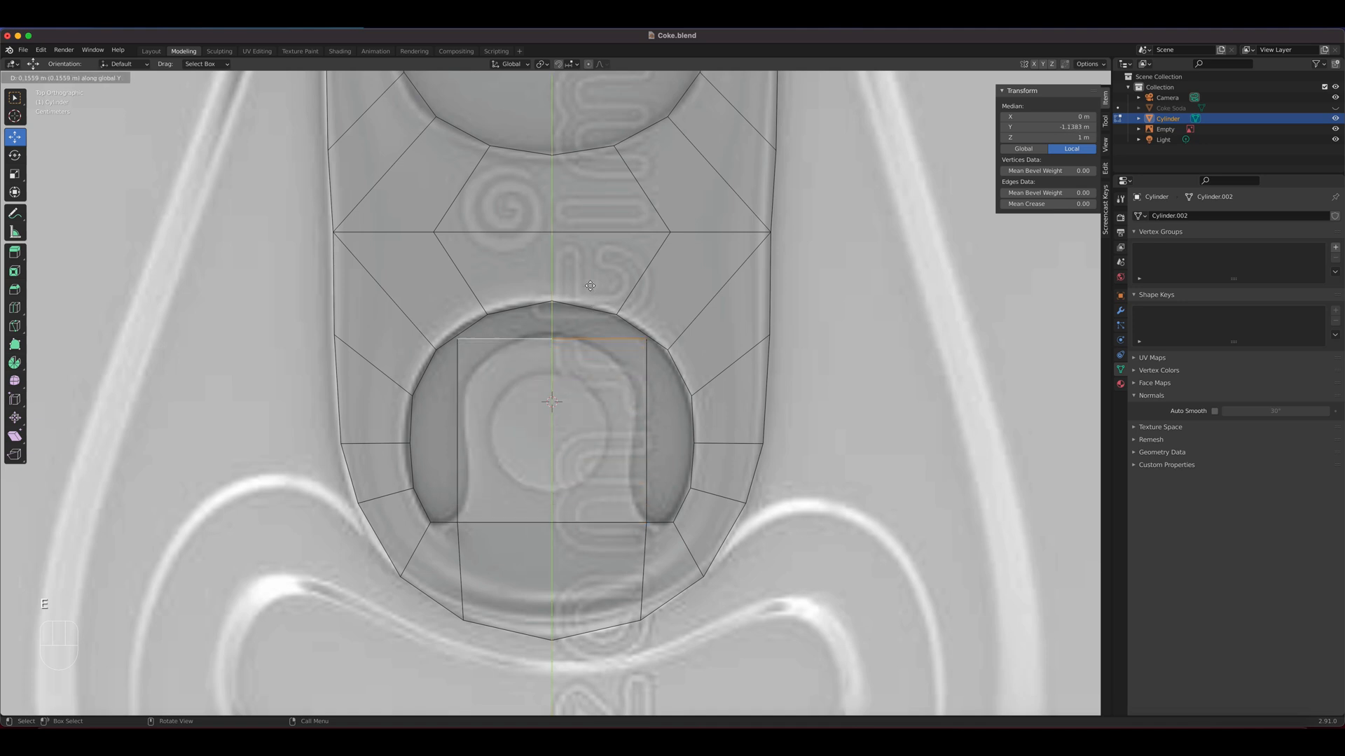
{"action": "left_click", "coordinate": [606, 279]}
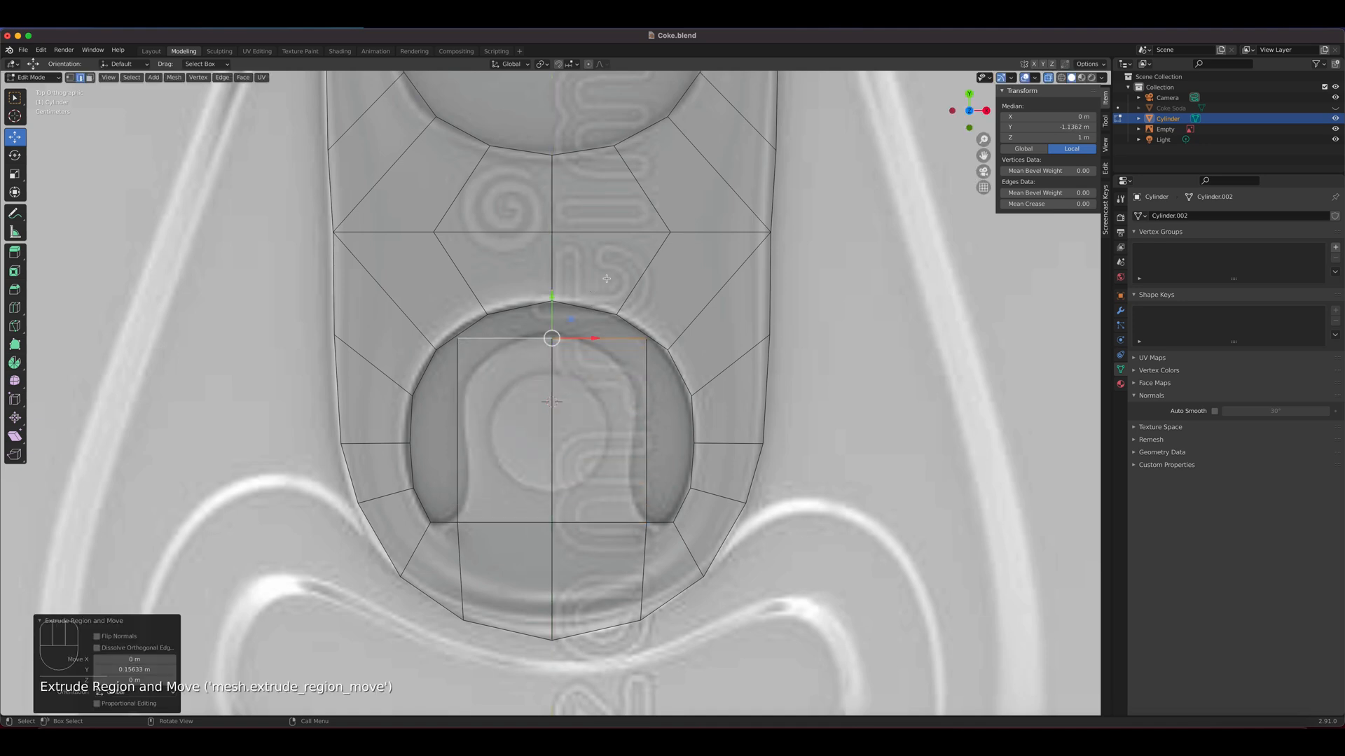
{"action": "left_click", "coordinate": [1033, 65]}
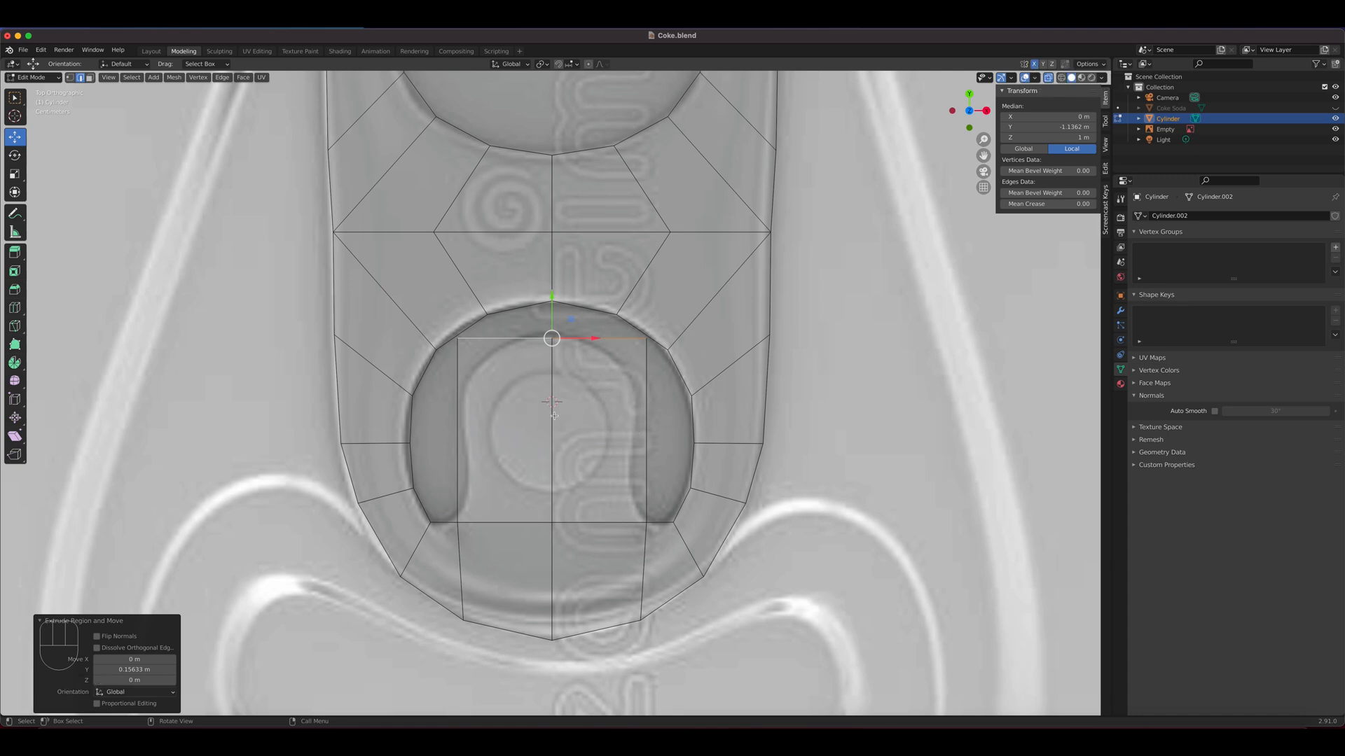
Add three evenly spaced horizontal loop cuts across the extruded tongue
{"action": "key", "text": "ctrl+r"}
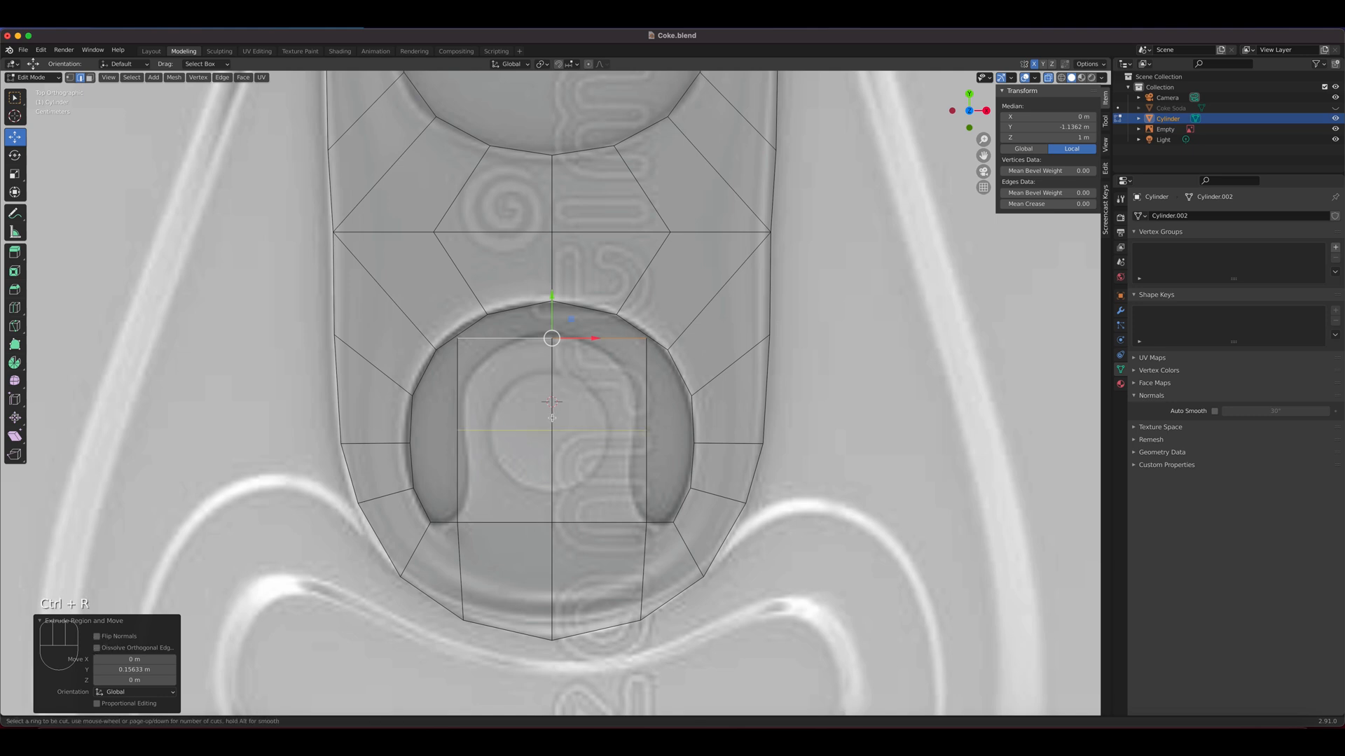
{"action": "scroll", "coordinate": [553, 422], "scroll_direction": "up", "scroll_amount": 2}
{"action": "left_click", "coordinate": [554, 426]}
{"action": "right_click", "coordinate": [554, 426]}
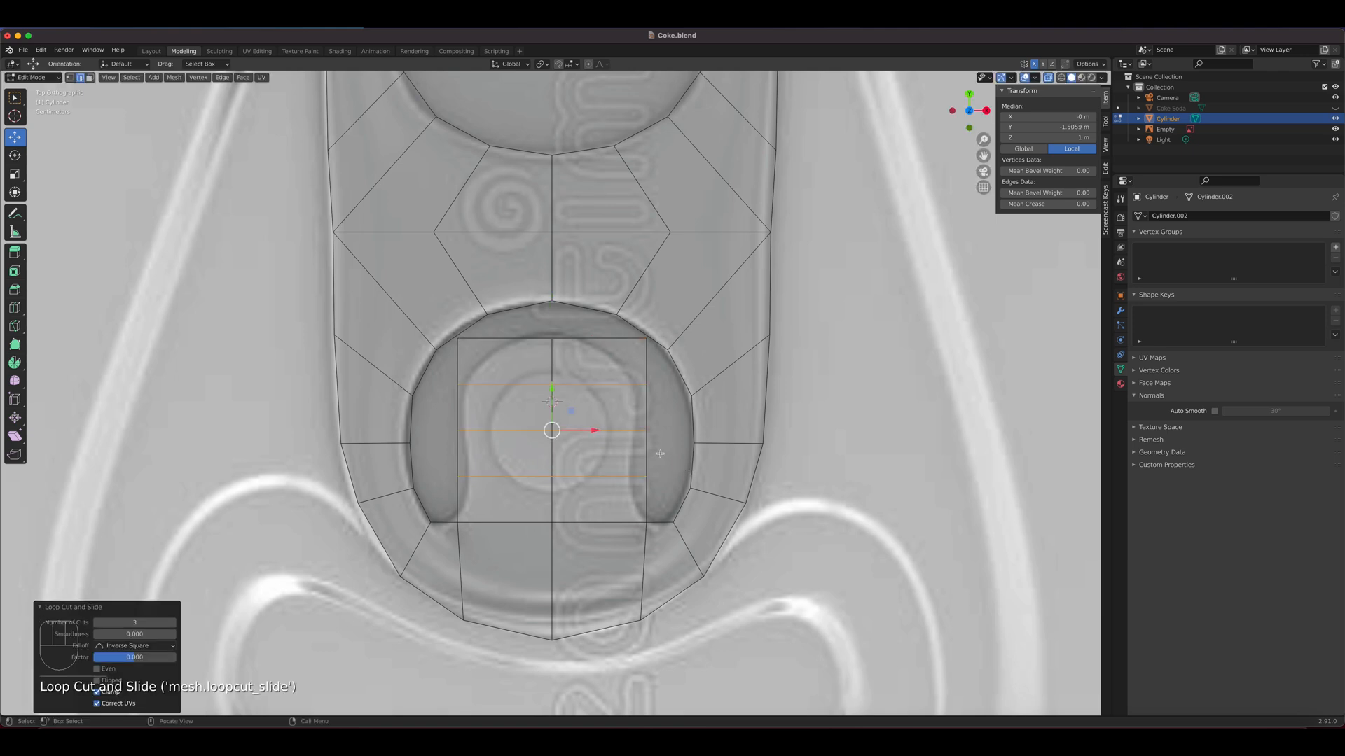
Fit the tongue's top corner and second-row side vertices to the reference outline, and raise the second row's centre vertex level with them
{"action": "key", "text": "1"}
{"action": "left_click", "coordinate": [646, 340]}
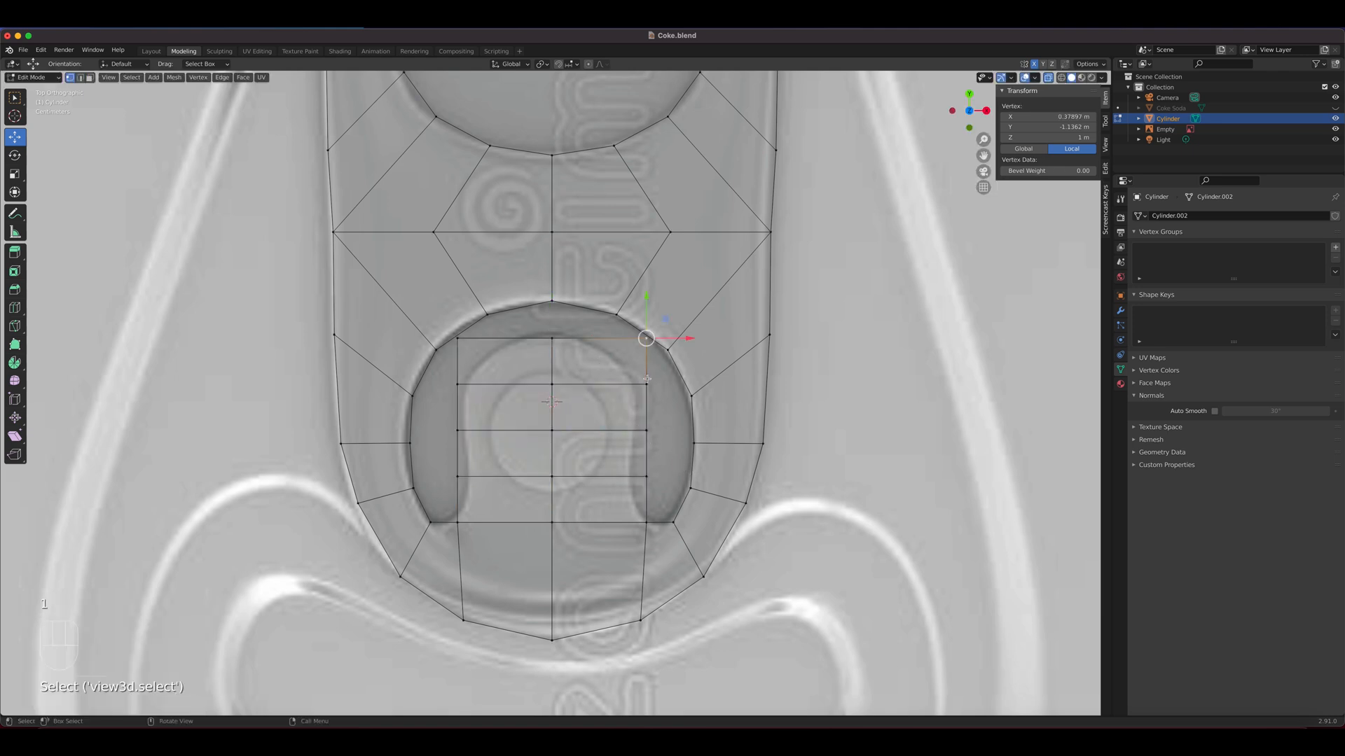
{"action": "key", "text": "g"}
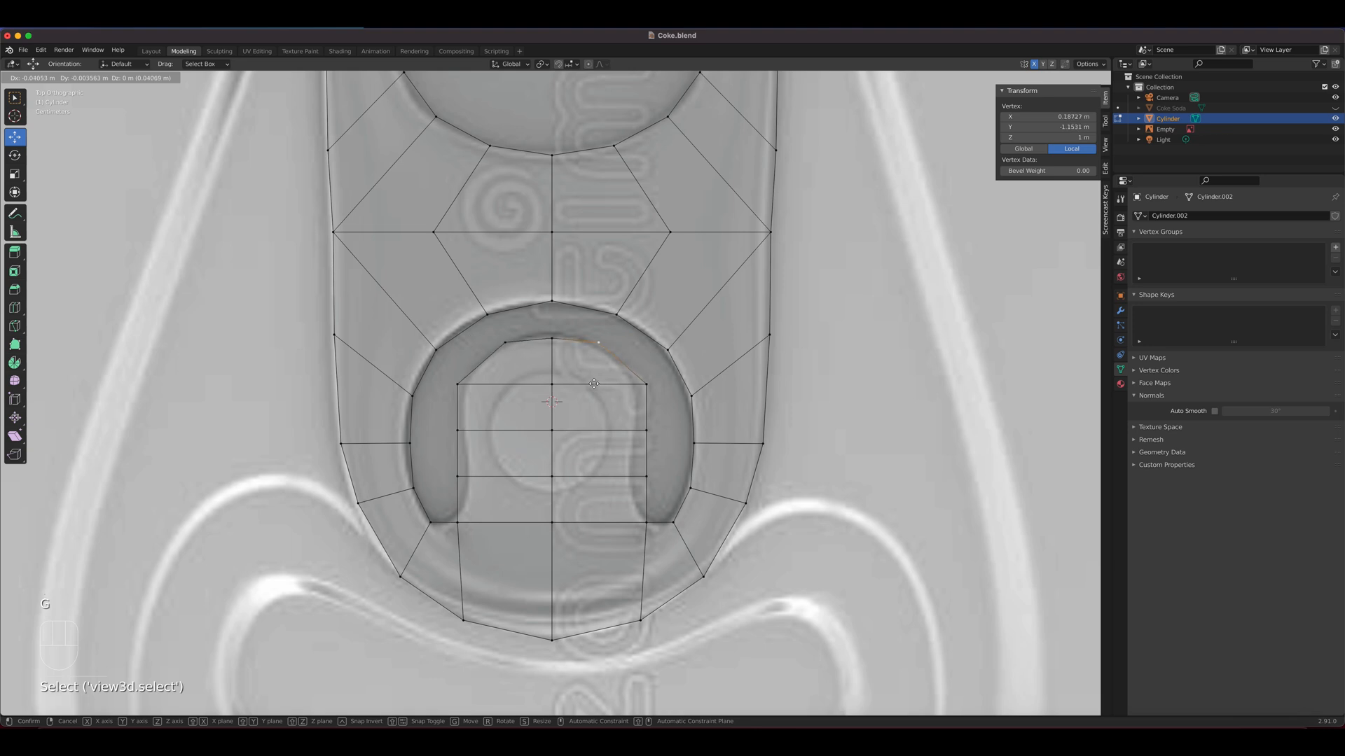
{"action": "left_click", "coordinate": [608, 390]}
{"action": "key", "text": "g"}
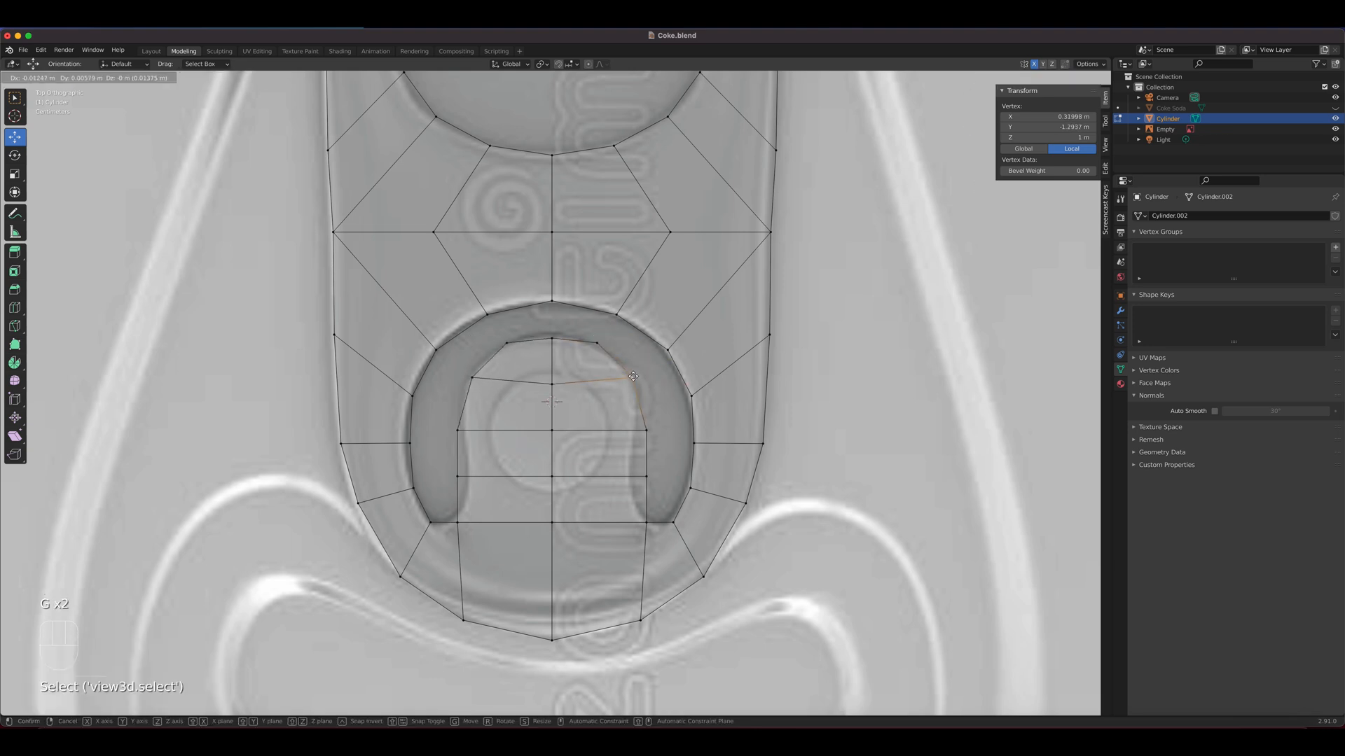
{"action": "left_click", "coordinate": [643, 428]}
{"action": "key", "text": "g"}
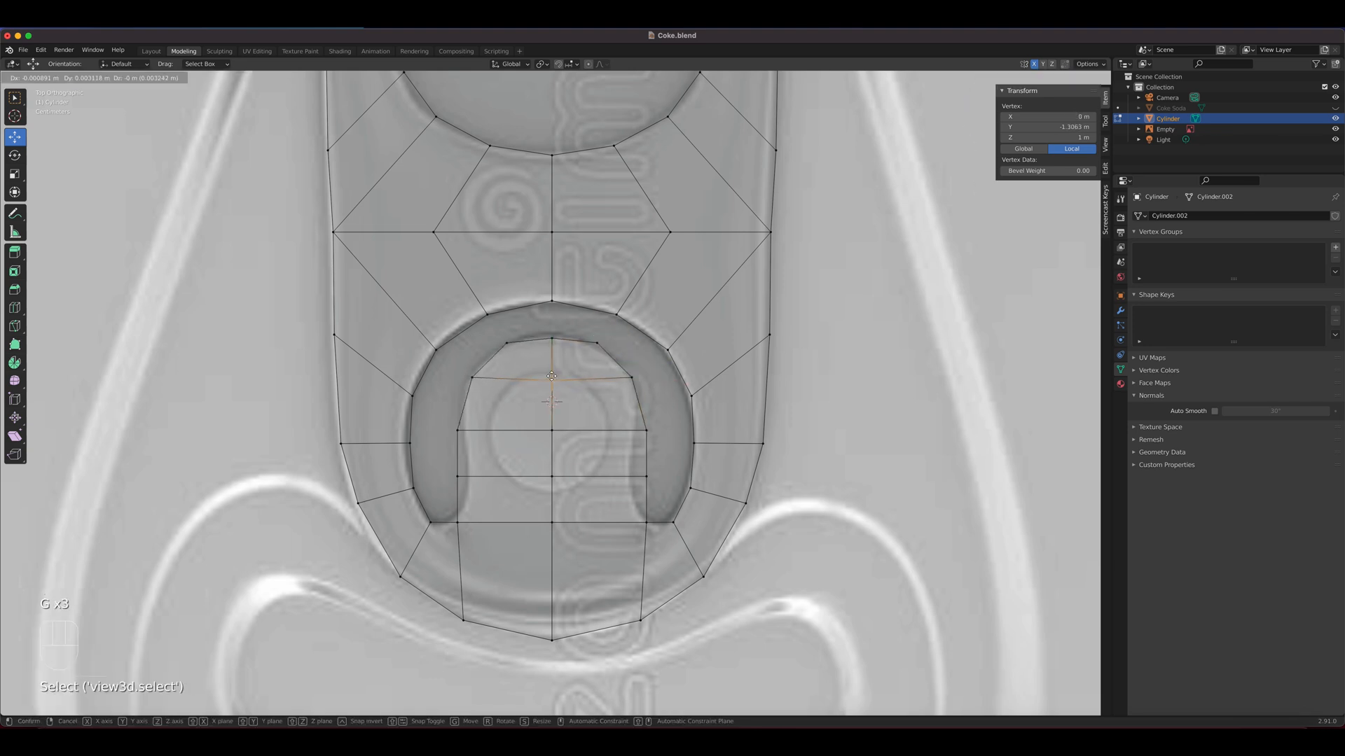
{"action": "left_click", "coordinate": [647, 434]}
Move the tongue's third- and fourth-row side vertices inward onto the reference outline and raise the third row's centre vertex about 0.004 m
{"action": "left_click", "coordinate": [647, 435]}
{"action": "key", "text": "g"}
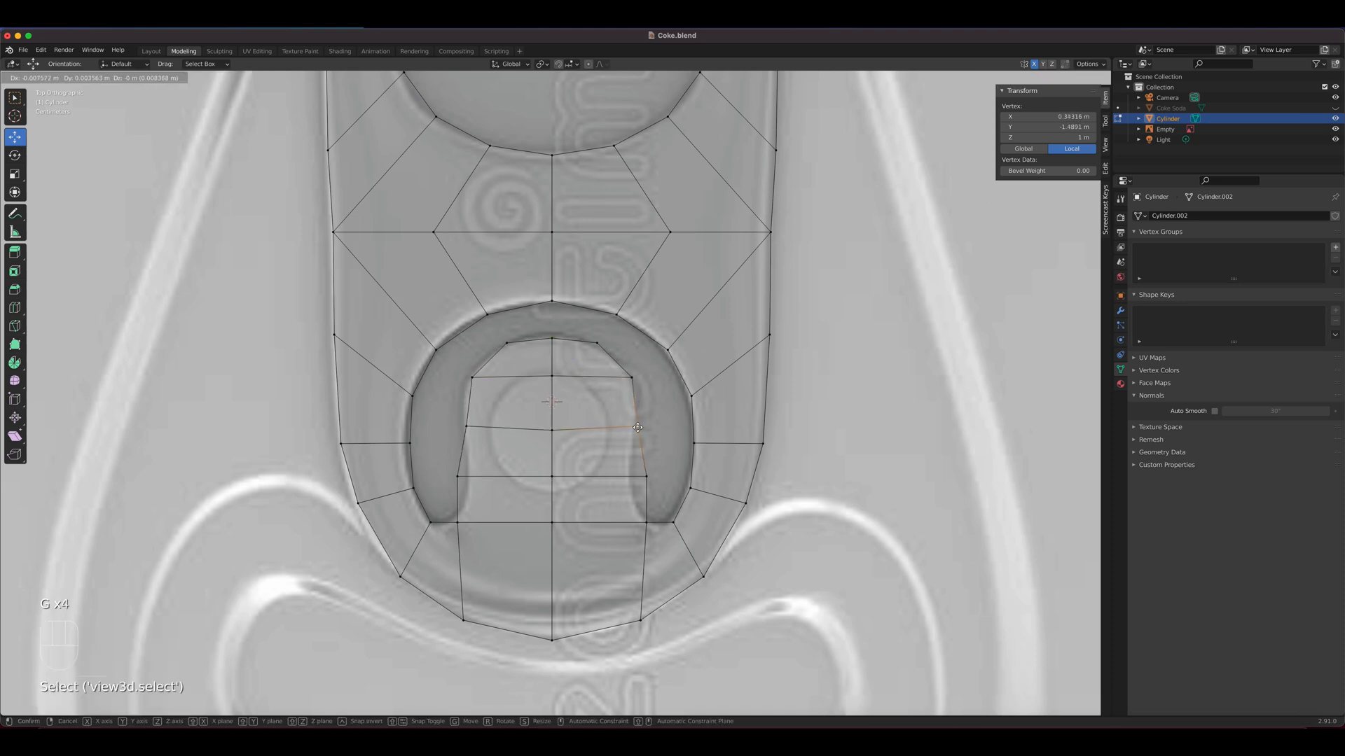
{"action": "left_click", "coordinate": [636, 431]}
{"action": "left_click", "coordinate": [645, 479]}
{"action": "key", "text": "g"}
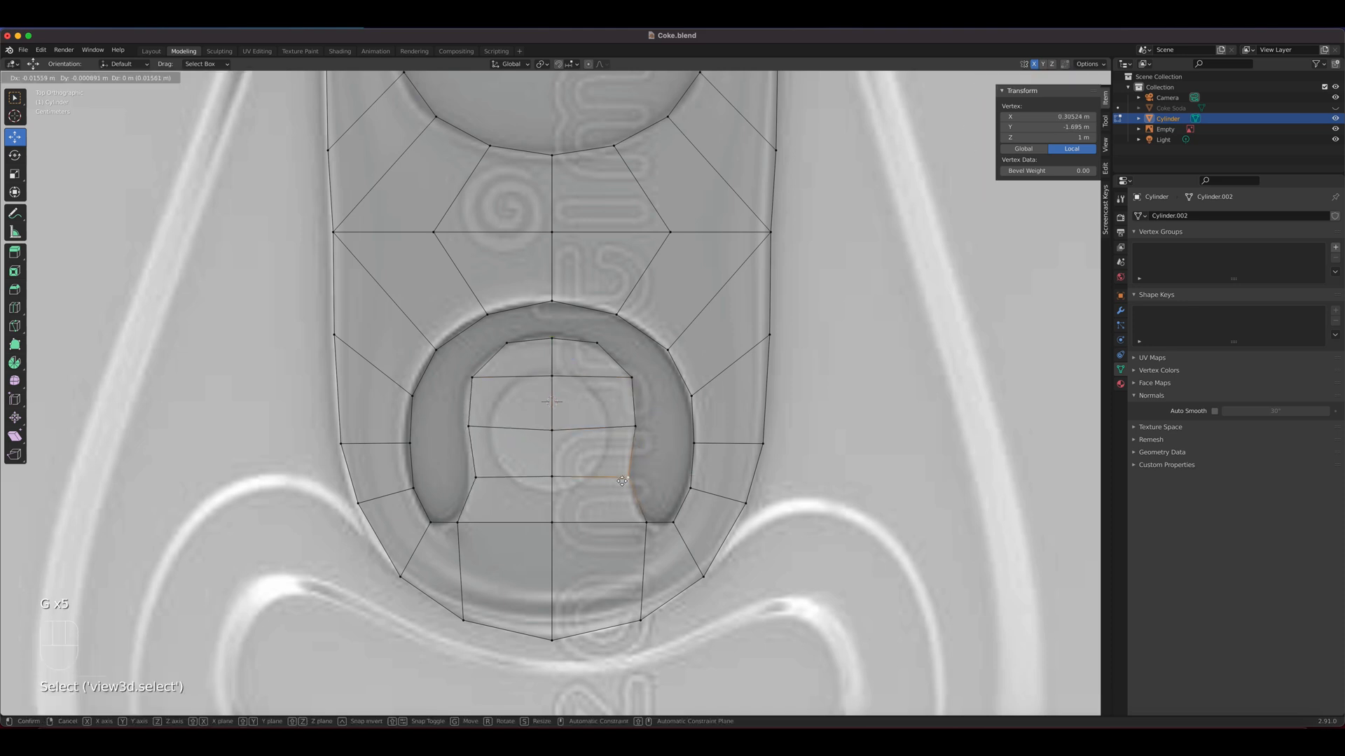
{"action": "left_click", "coordinate": [622, 481]}
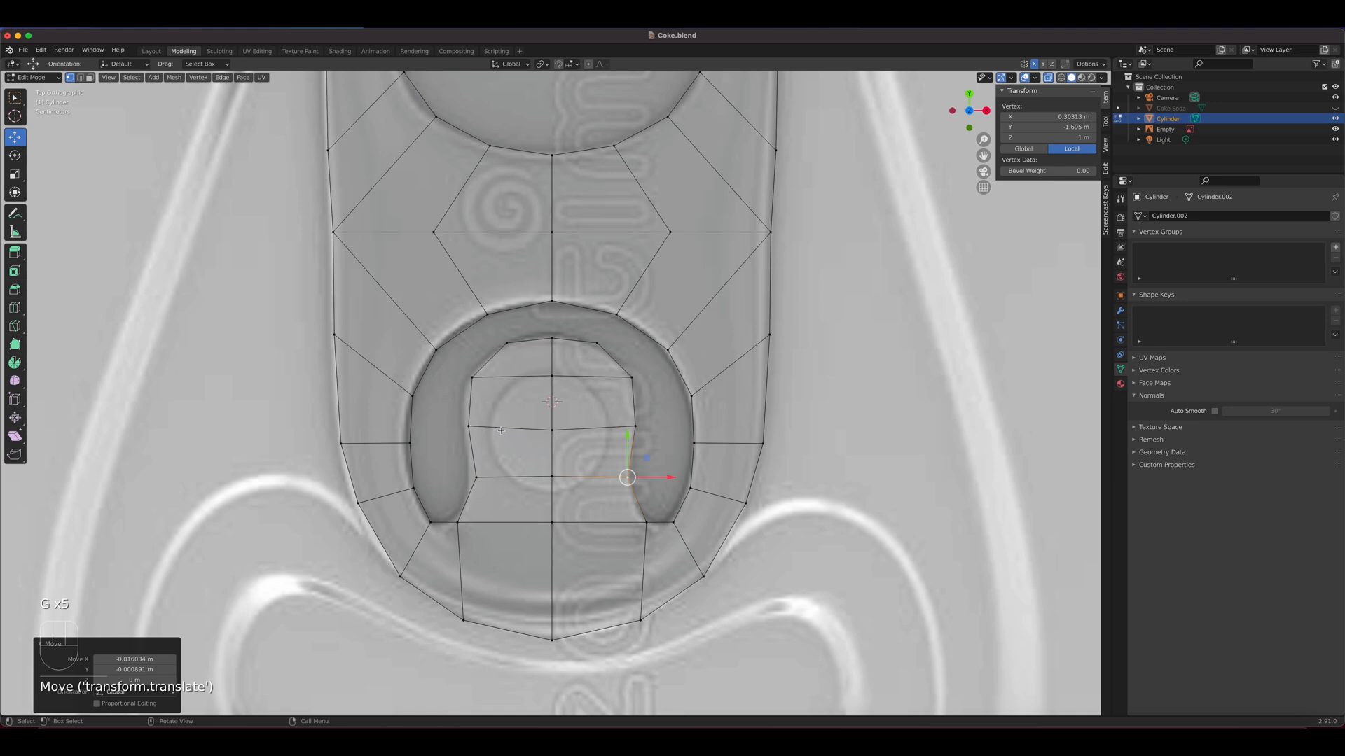
{"action": "left_click", "coordinate": [578, 407]}
{"action": "key", "text": "g"}
{"action": "left_click", "coordinate": [579, 403]}
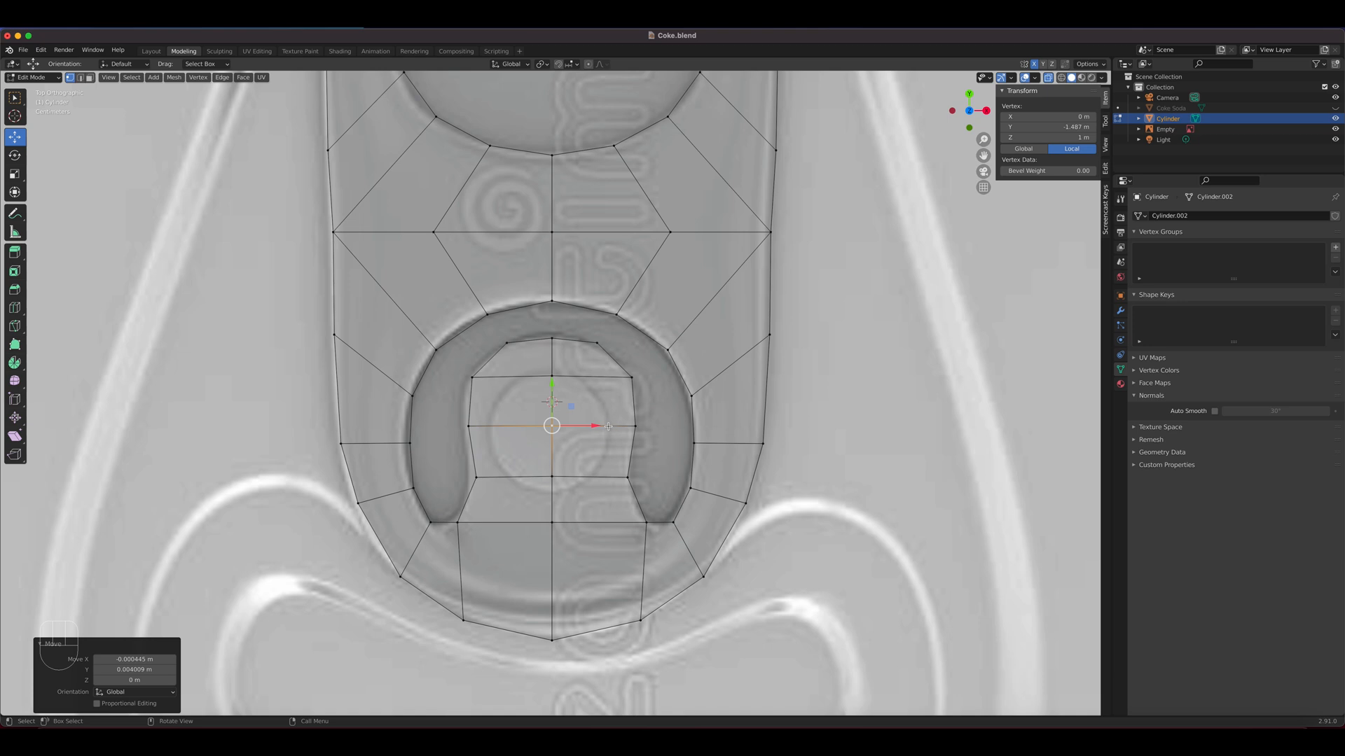
{"action": "key", "text": "3"}
{"action": "left_click", "coordinate": [589, 360]}
{"action": "left_click", "coordinate": [588, 429], "text": "shift"}
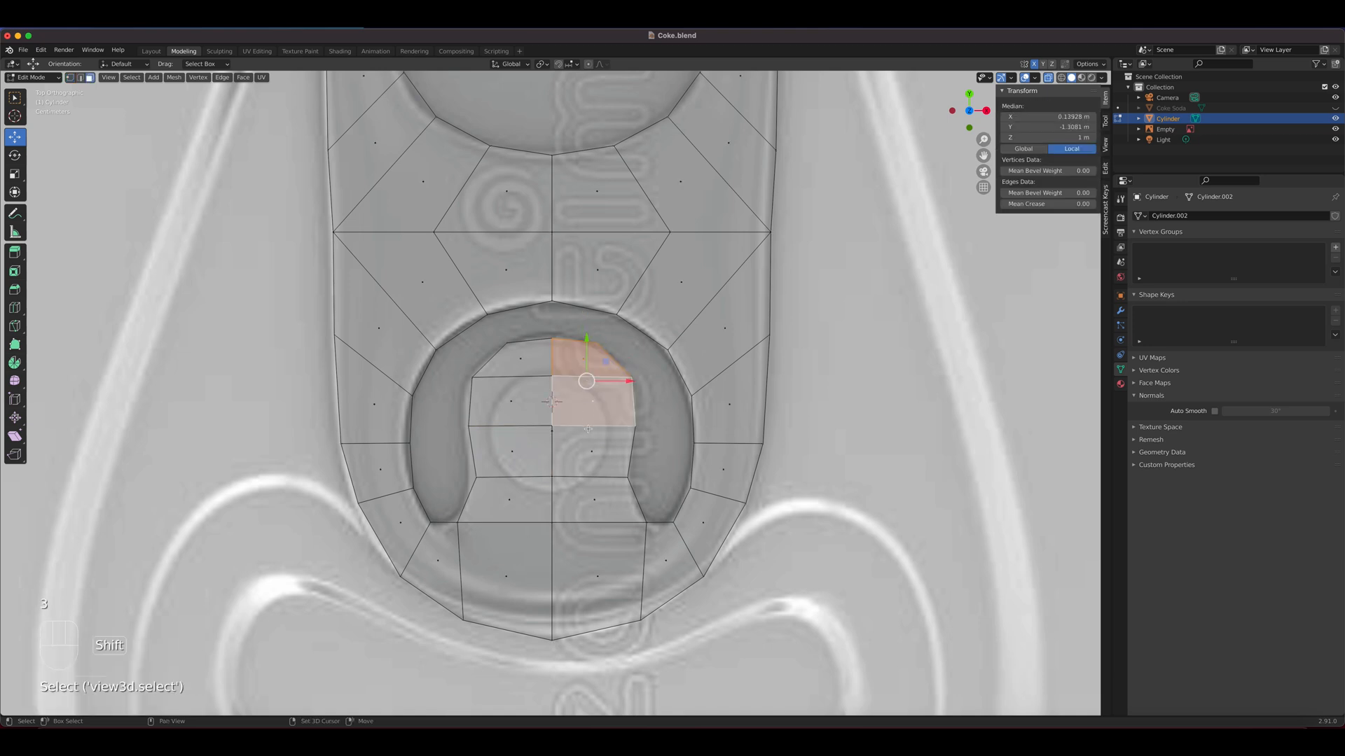
{"action": "left_click", "coordinate": [589, 450], "text": "shift"}
{"action": "left_click", "coordinate": [524, 452], "text": "shift"}
{"action": "left_click", "coordinate": [534, 419], "text": "shift"}
{"action": "left_click", "coordinate": [533, 371], "text": "shift"}
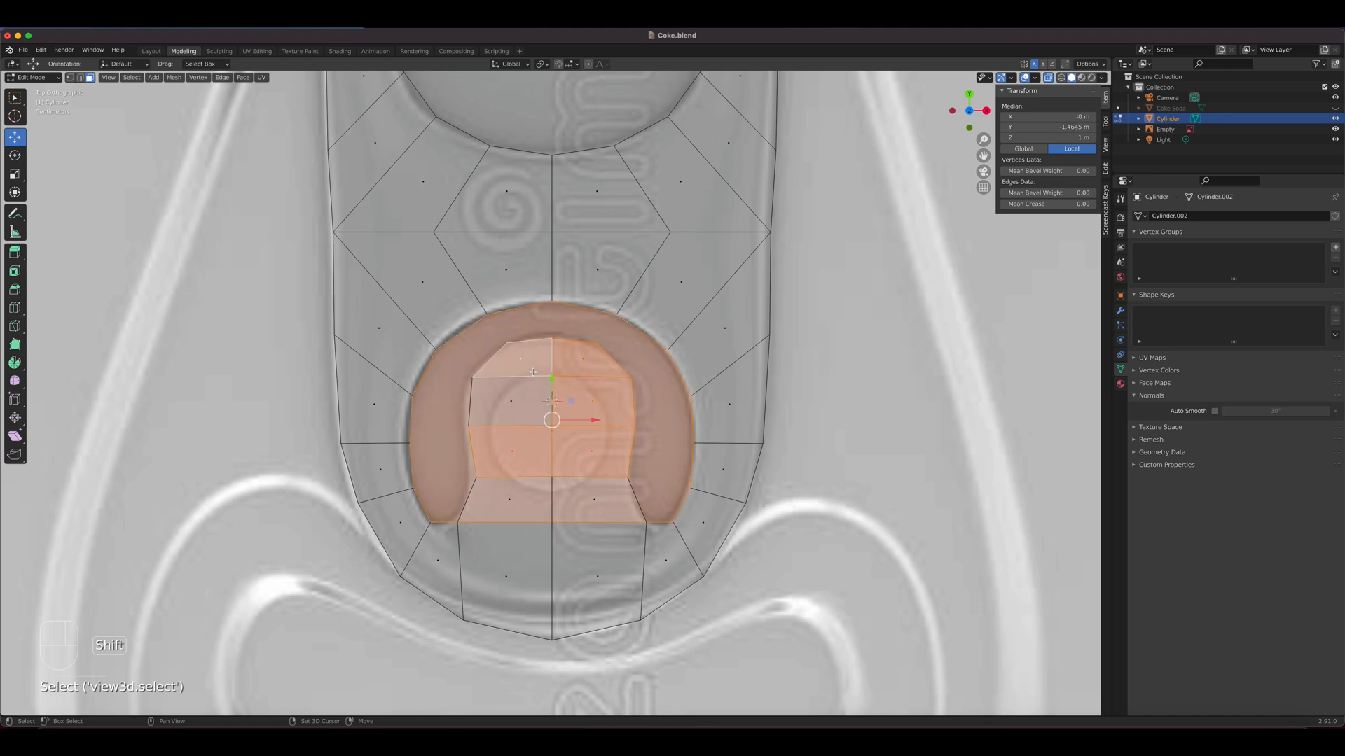
Select the tongue's eight faces without the surrounding hole face and inset them by about 0.12 m
{"action": "left_click", "coordinate": [530, 373]}
{"action": "left_click", "coordinate": [526, 399], "text": "shift"}
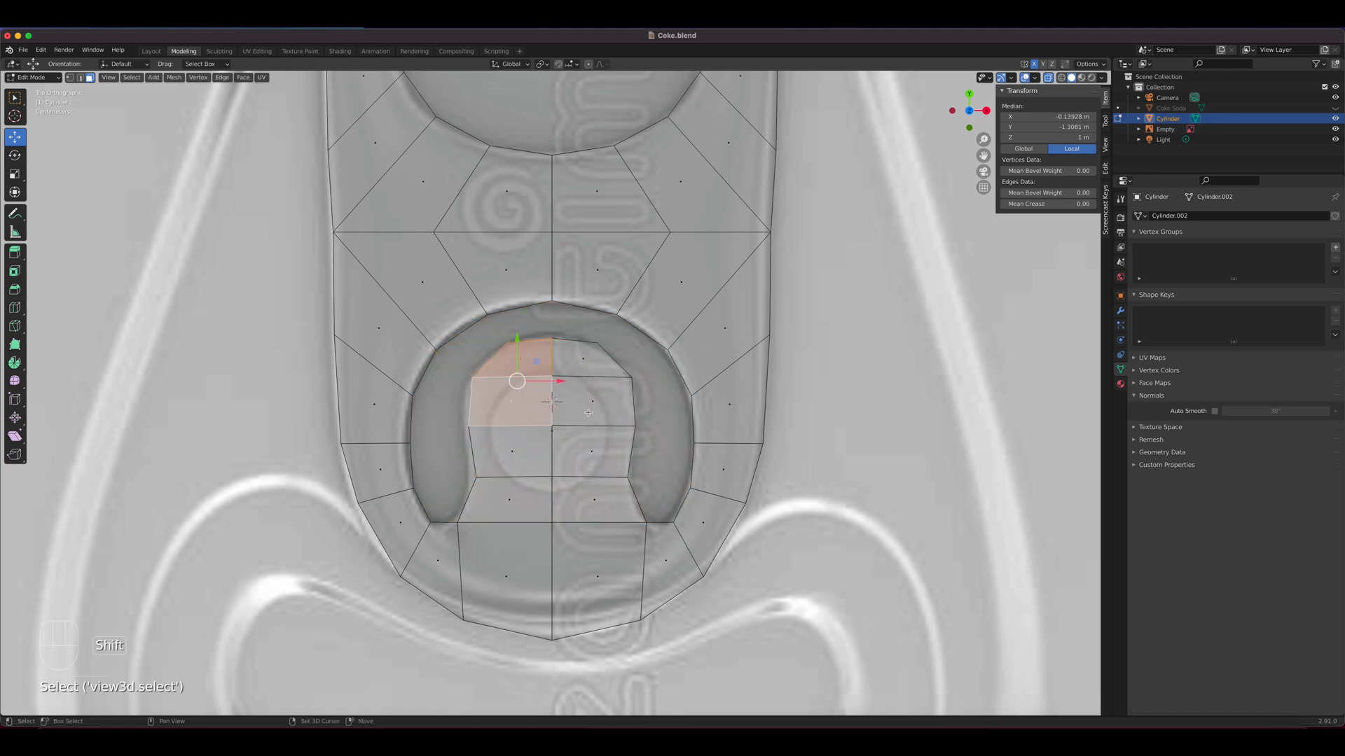
{"action": "left_click", "coordinate": [583, 401], "text": "shift"}
{"action": "left_click", "coordinate": [584, 364], "text": "shift"}
{"action": "left_click", "coordinate": [590, 460], "text": "shift"}
{"action": "left_click", "coordinate": [548, 480], "text": "shift"}
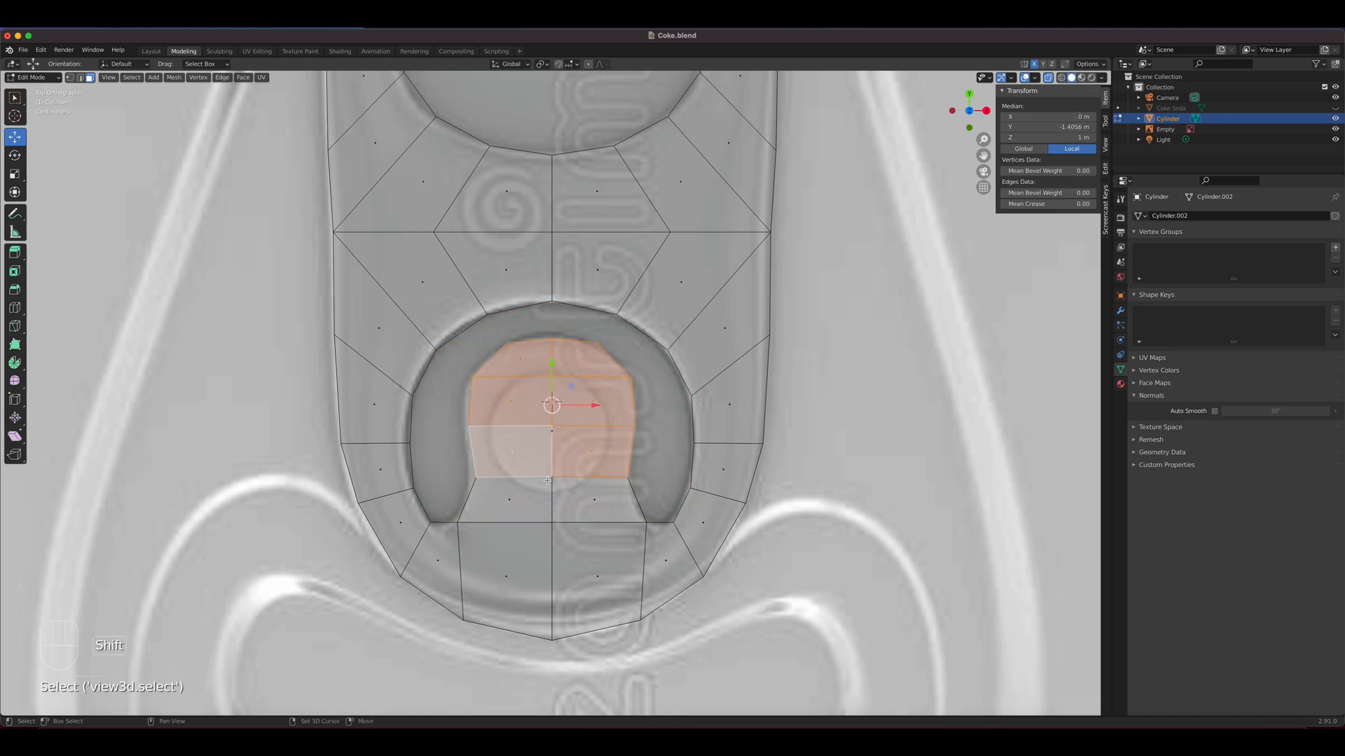
{"action": "left_click", "coordinate": [589, 502], "text": "shift"}
{"action": "left_click", "coordinate": [514, 501], "text": "shift"}
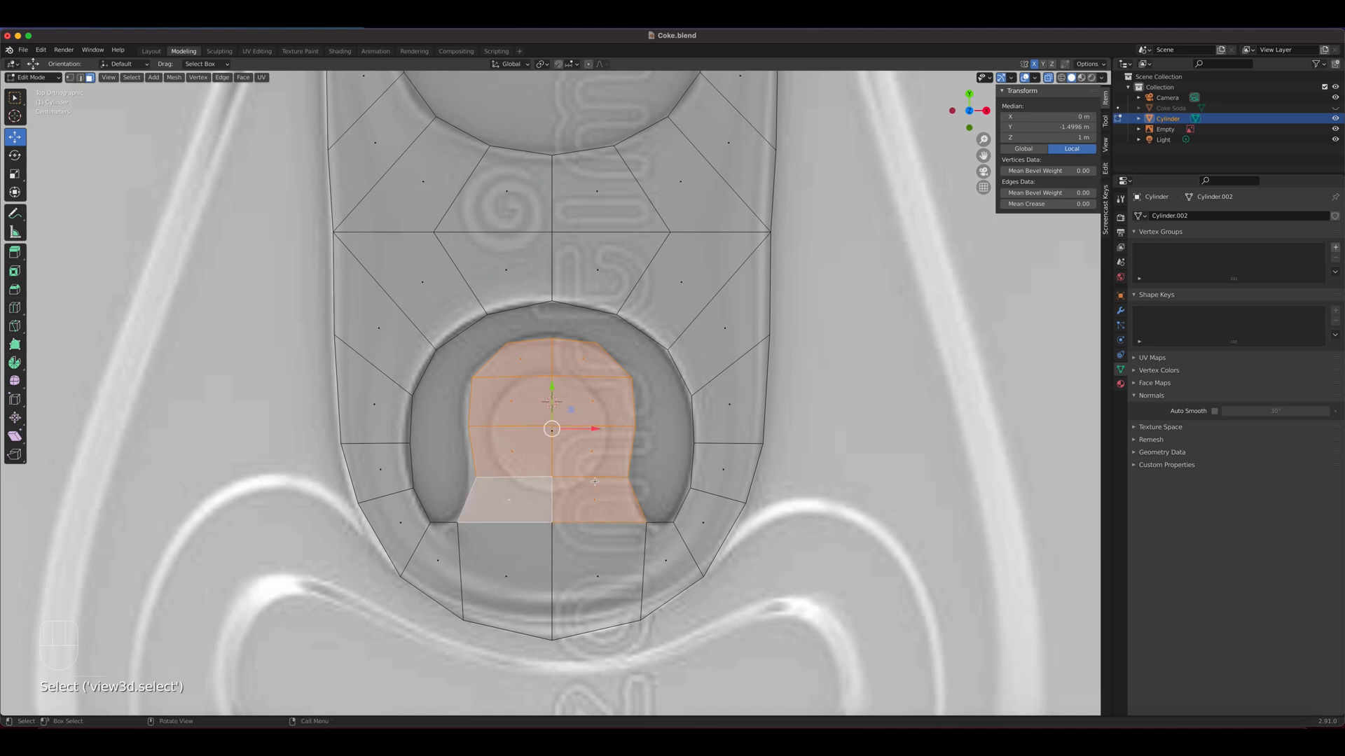
{"action": "key", "text": "i"}
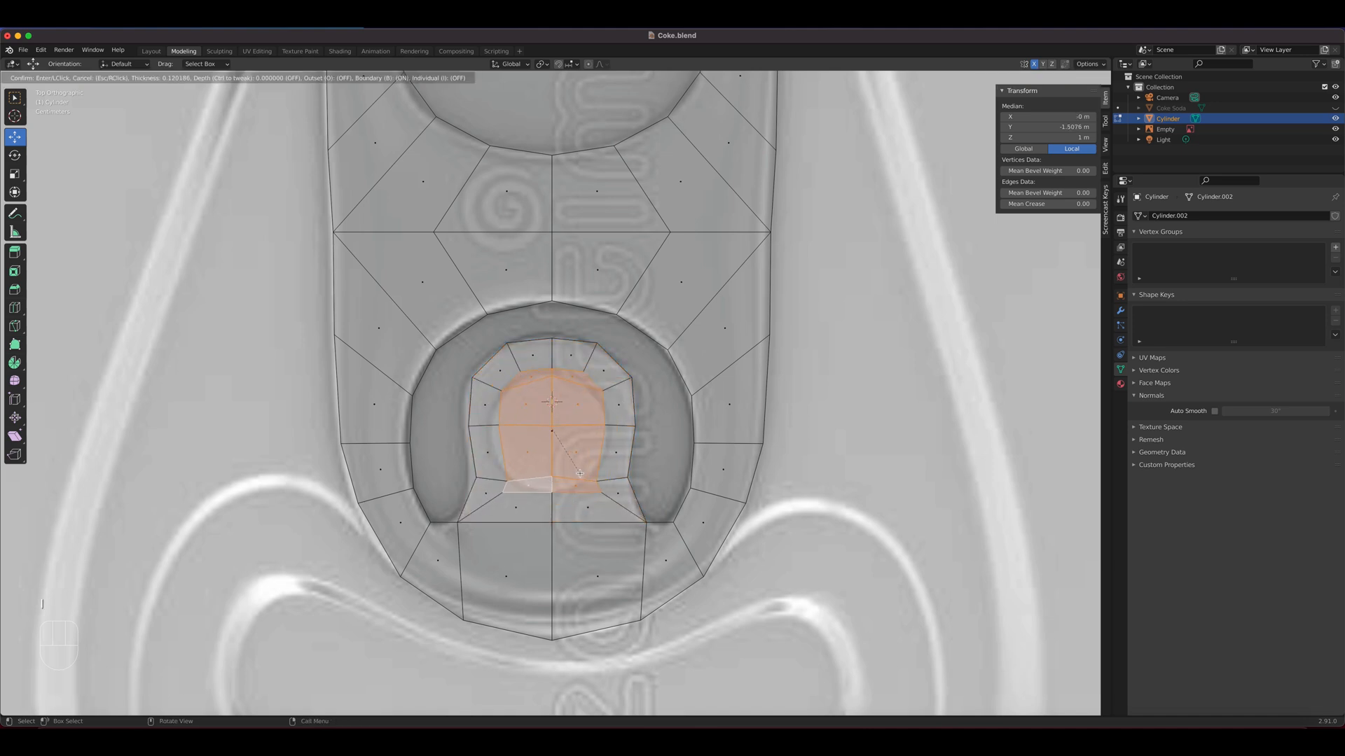
{"action": "left_click", "coordinate": [580, 473]}
Try to shape the inset faces into a circle with LoopTools, and undo it
{"action": "right_click", "coordinate": [564, 442]}
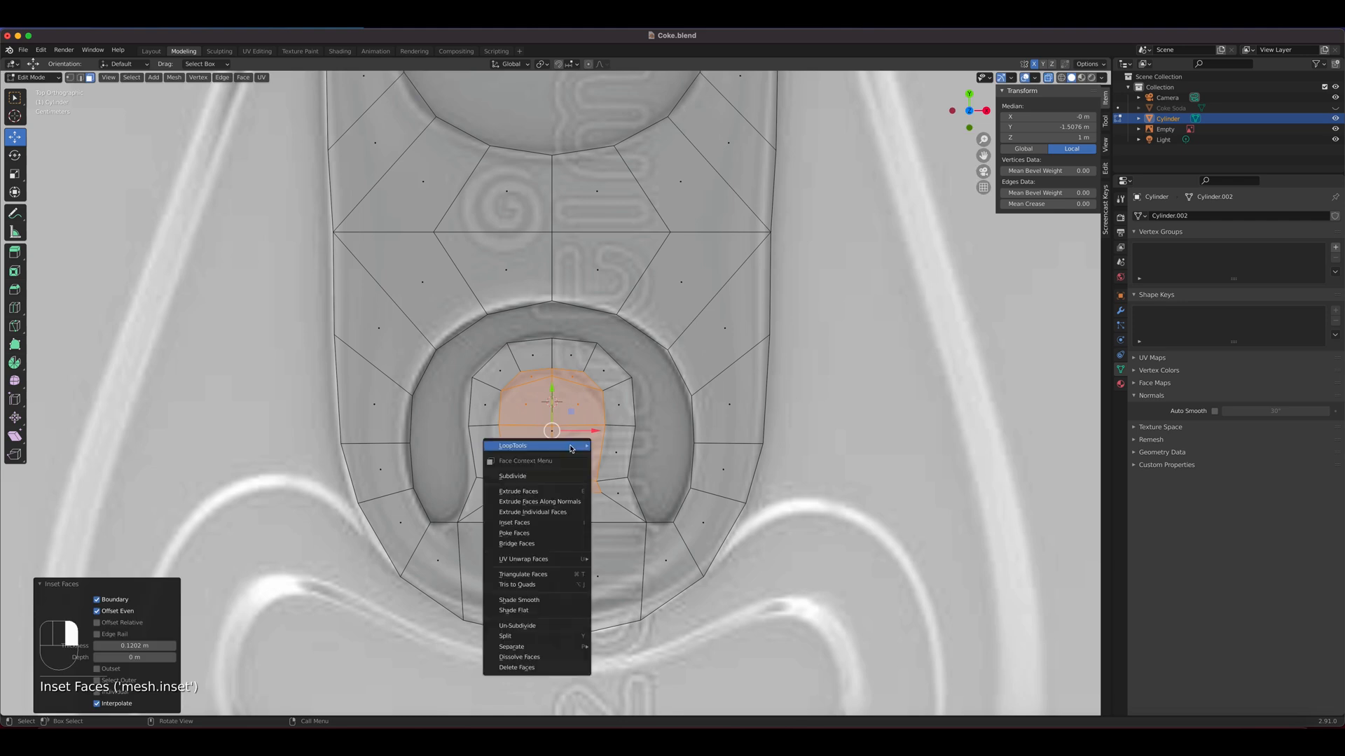
{"action": "mouse_move", "coordinate": [574, 442]}
{"action": "left_click", "coordinate": [626, 454]}
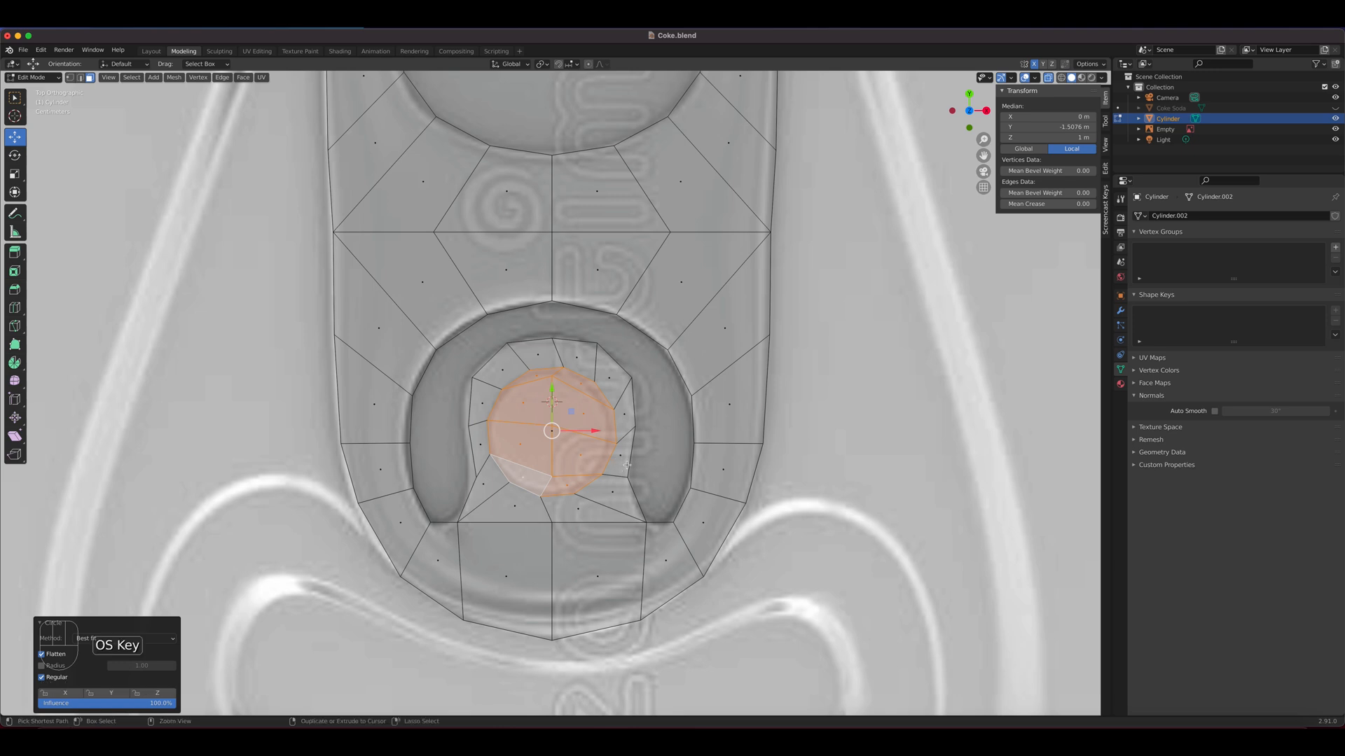
{"action": "key", "text": "super+z"}
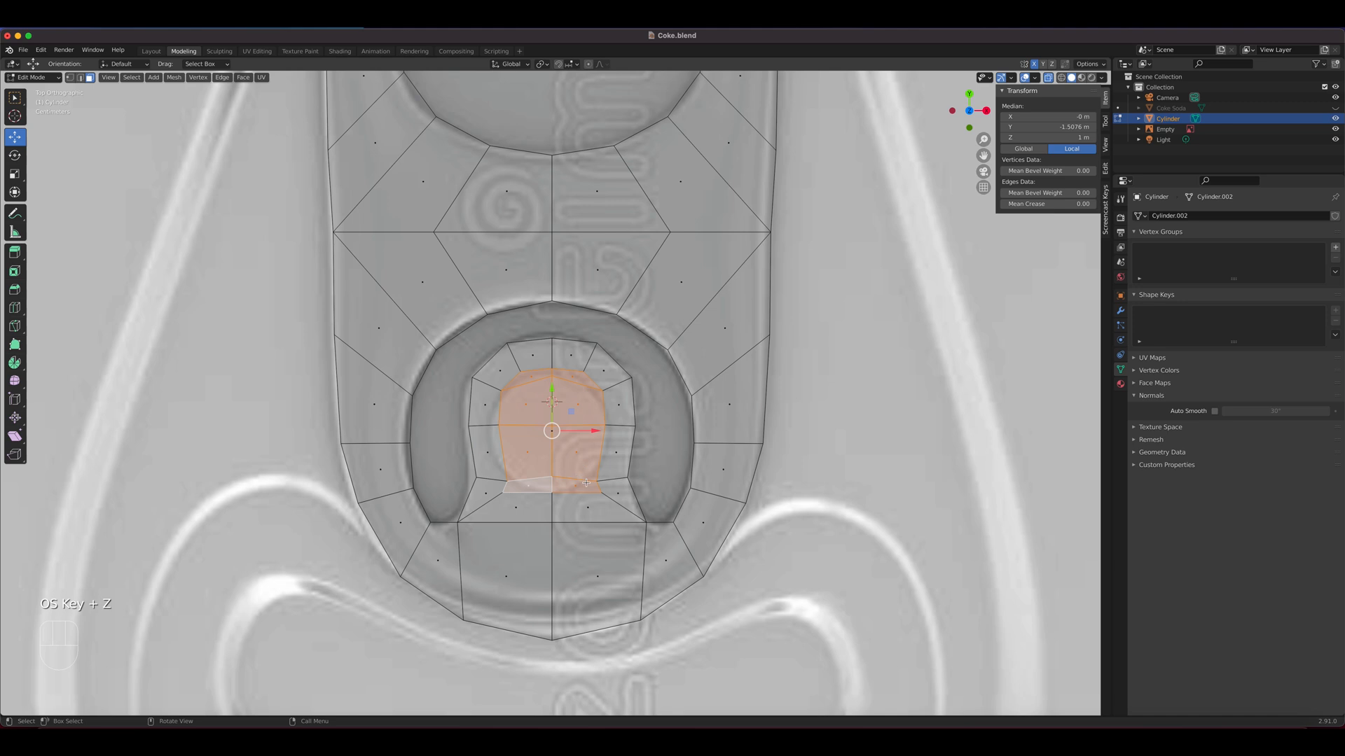
Dissolve the upper and lower crosswise edge pairs inside the tongue's inset area
{"action": "key", "text": "2"}
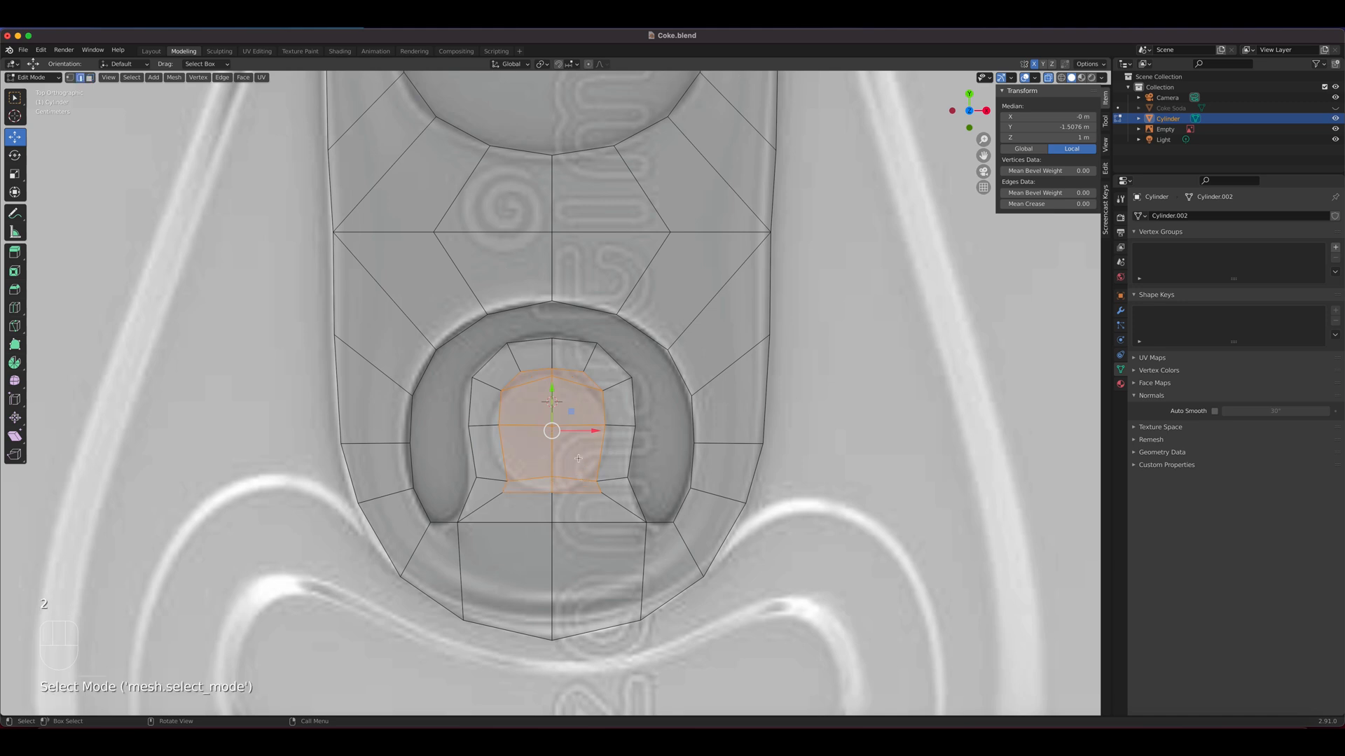
{"action": "left_click", "coordinate": [570, 384]}
{"action": "left_click", "coordinate": [527, 387], "text": "shift"}
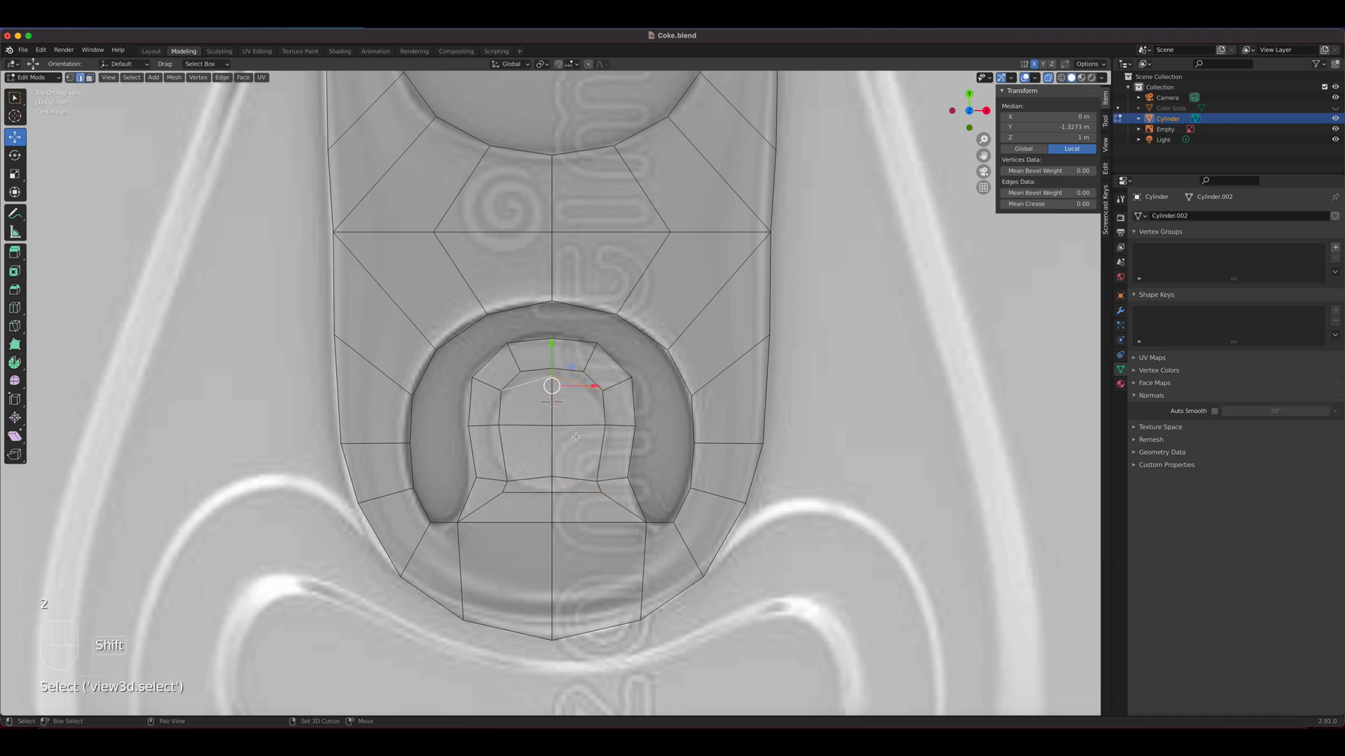
{"action": "left_click", "coordinate": [567, 477], "text": "shift"}
{"action": "left_click", "coordinate": [538, 477], "text": "shift"}
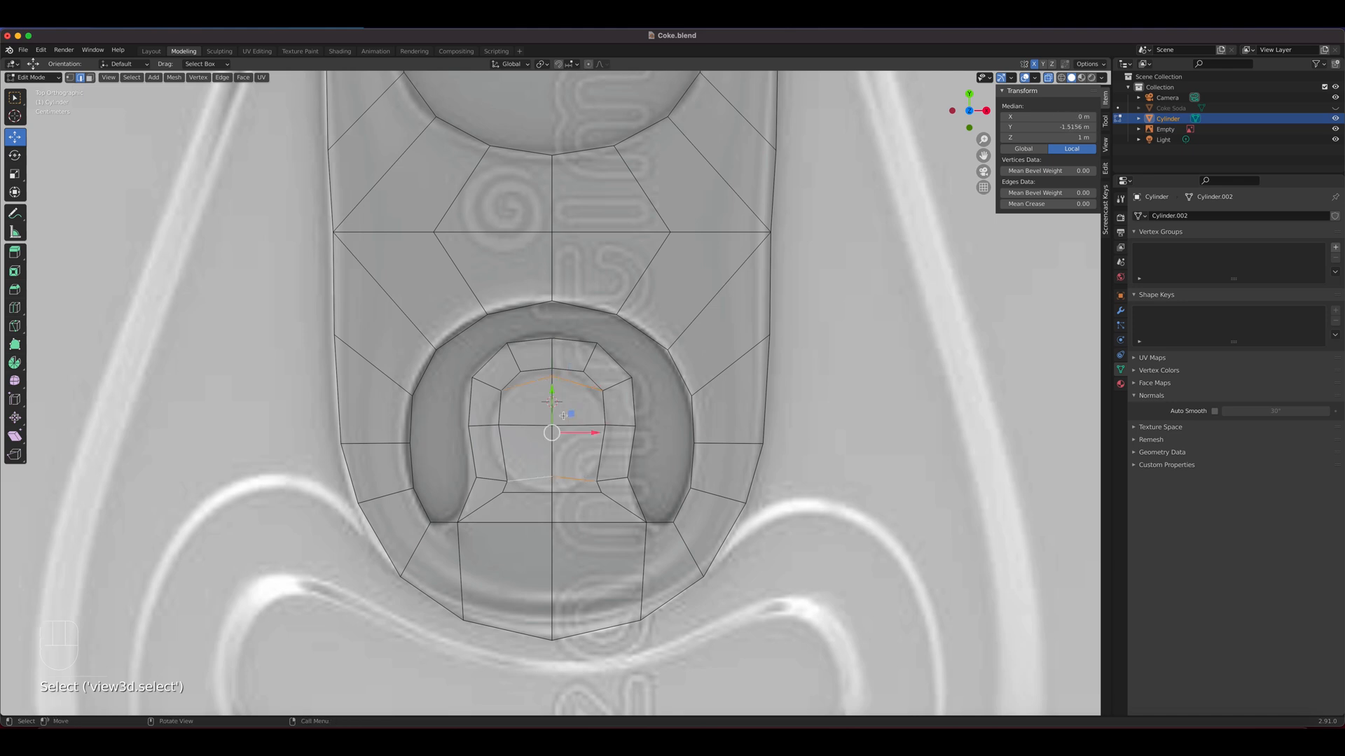
{"action": "key", "text": "x"}
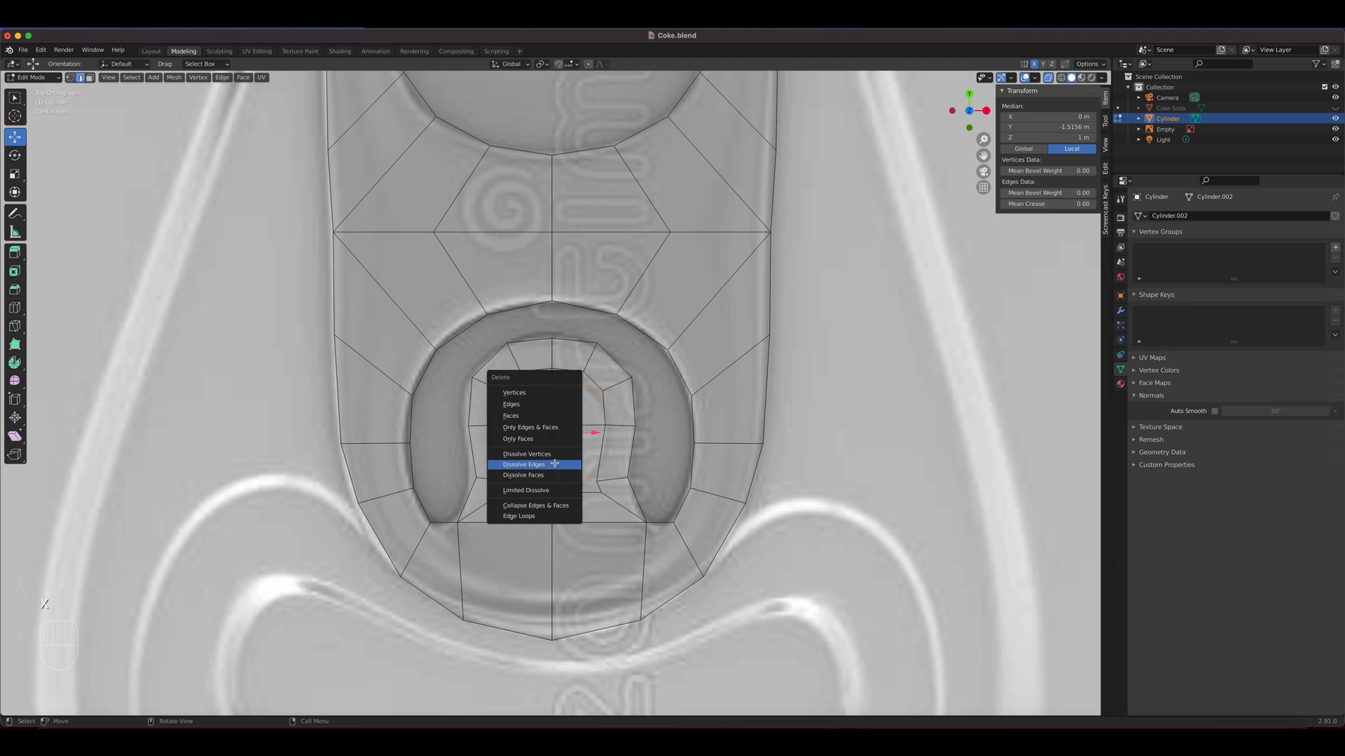
{"action": "left_click", "coordinate": [554, 465]}
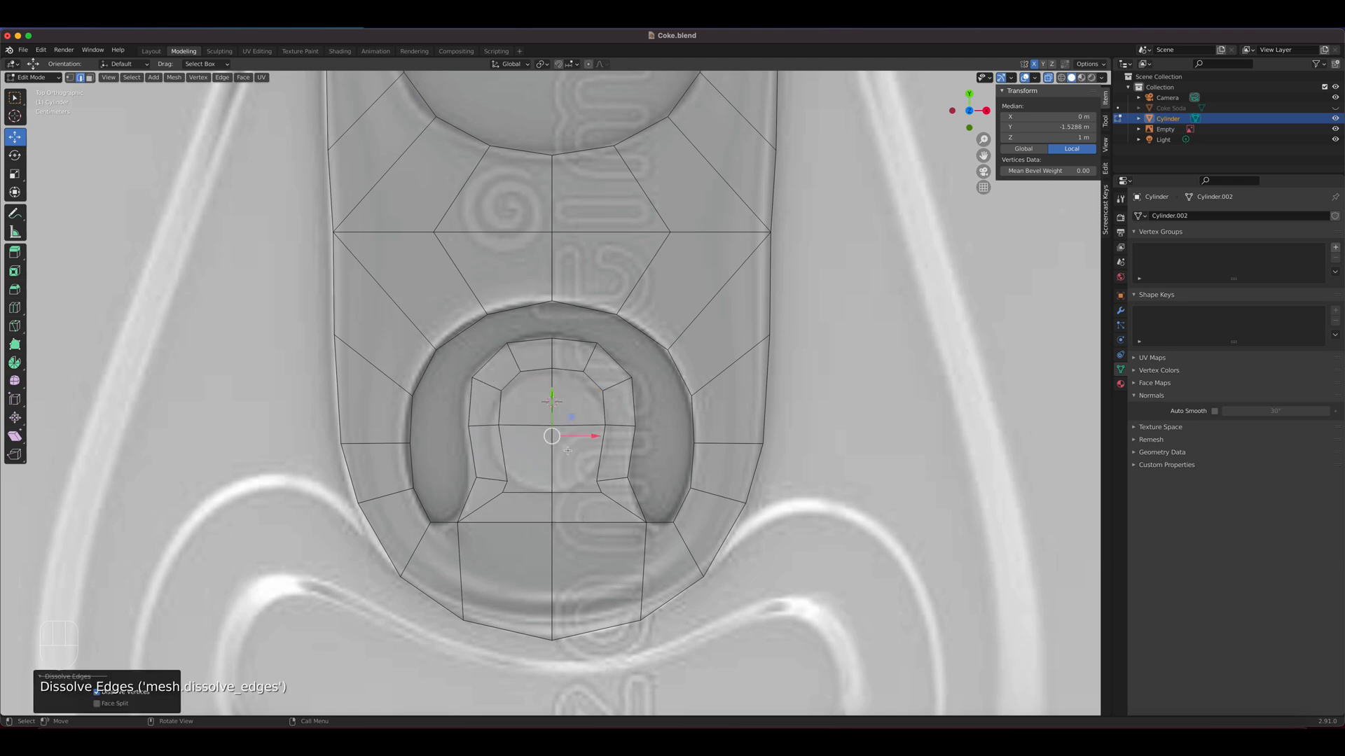
Select the four remaining inset faces and shape them into a circle with LoopTools
{"action": "key", "text": "3"}
{"action": "left_click", "coordinate": [567, 450]}
{"action": "left_click", "coordinate": [553, 397], "text": "shift"}
{"action": "left_click", "coordinate": [529, 447], "text": "shift"}
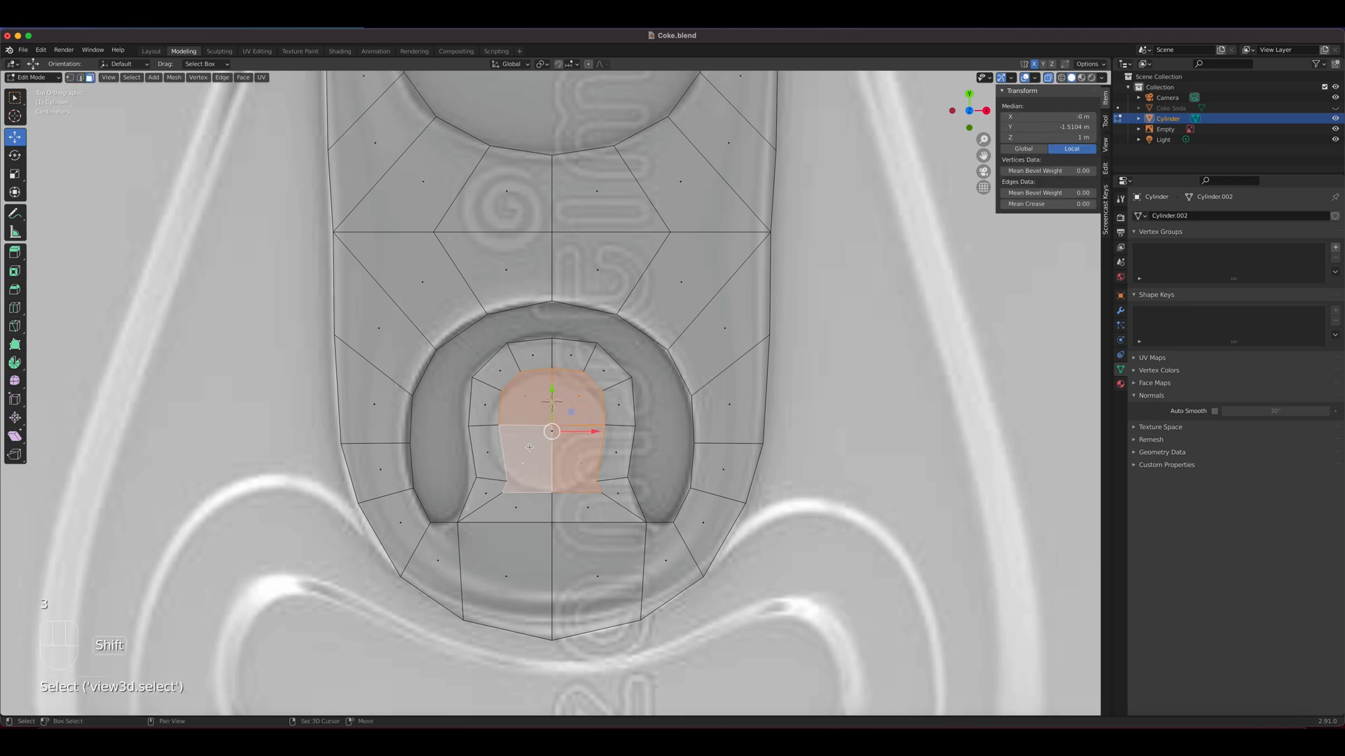
{"action": "right_click", "coordinate": [529, 447]}
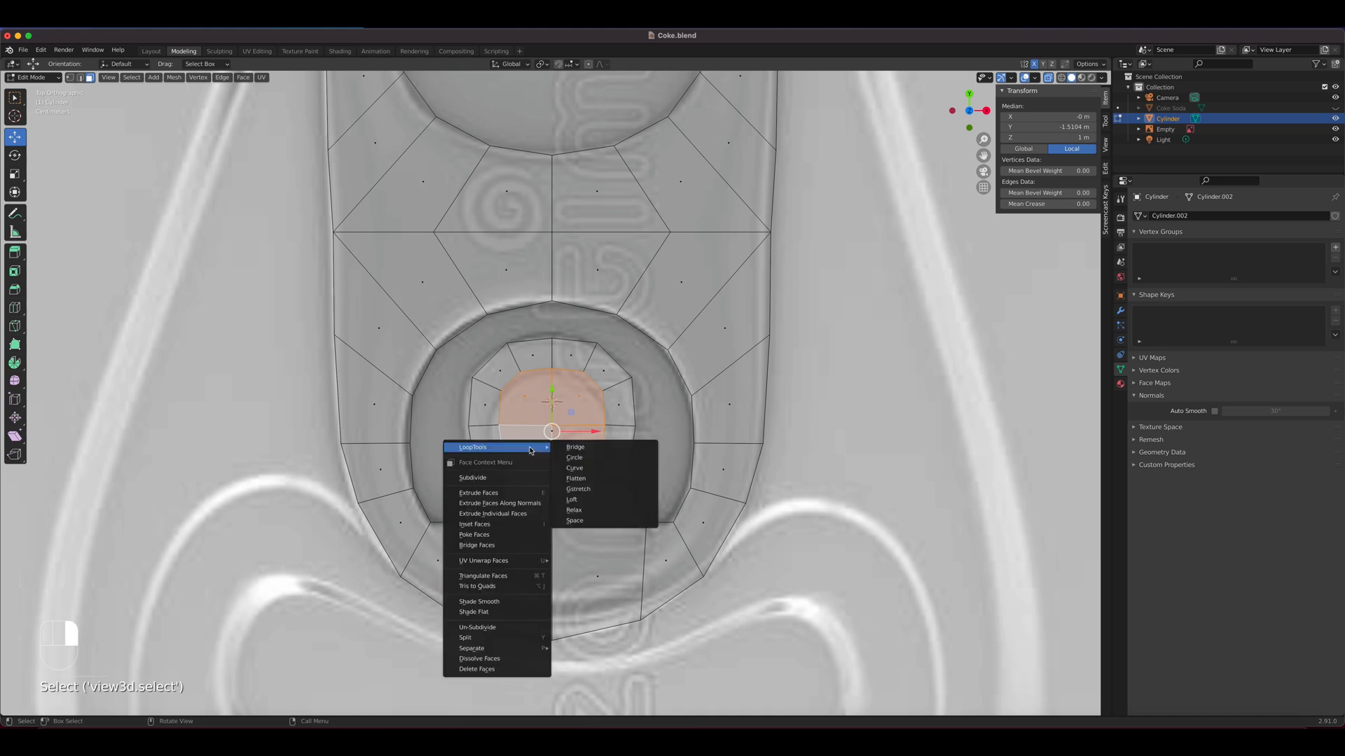
{"action": "left_click", "coordinate": [585, 455]}
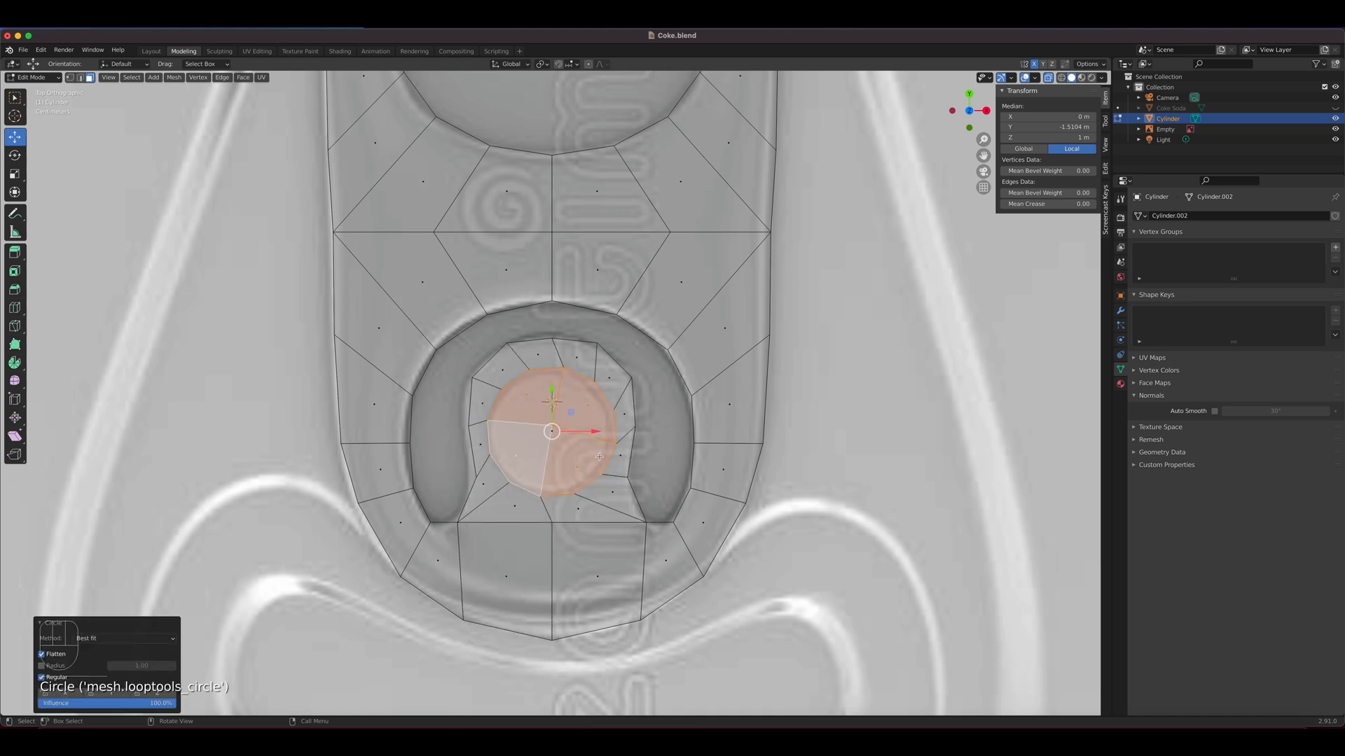
Rotate the circular faces about 11.4° to straighten their edges and scale them to about 0.891
{"action": "key", "text": "r"}
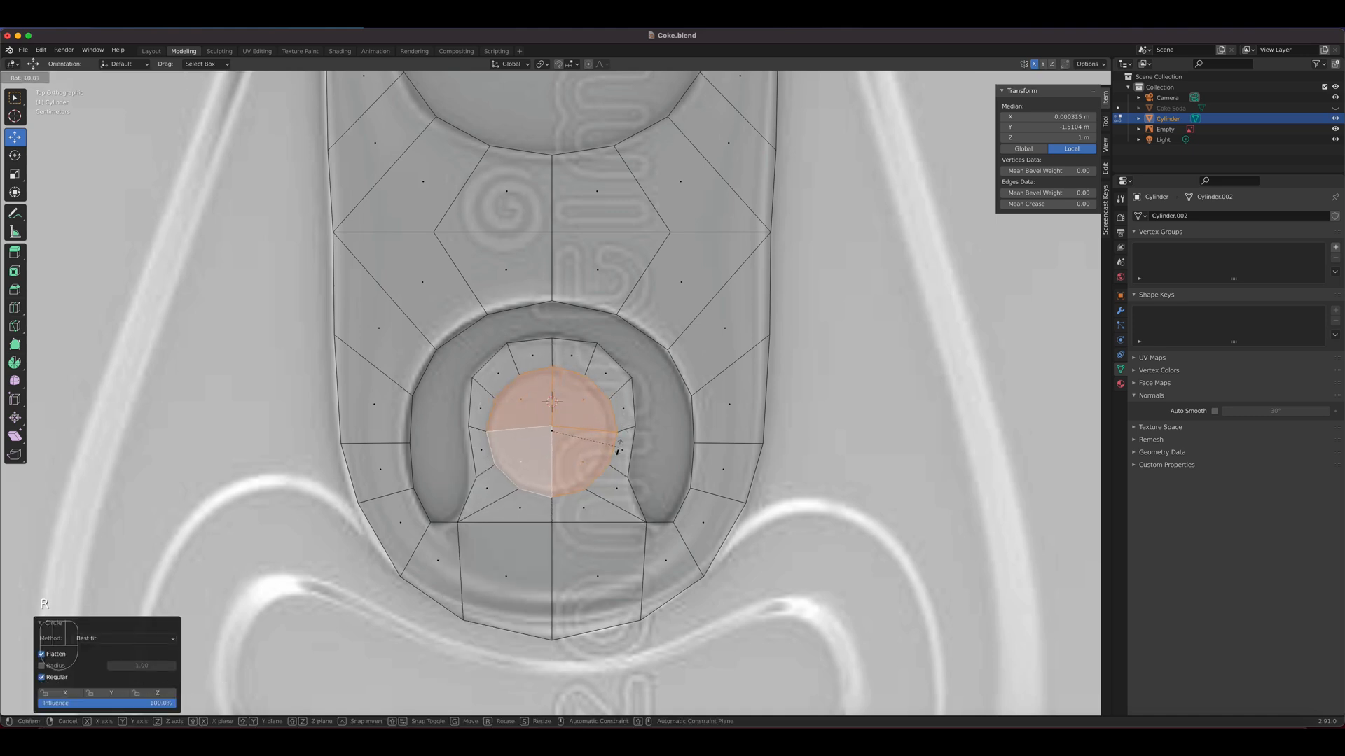
{"action": "left_click", "coordinate": [619, 449]}
{"action": "key", "text": "s"}
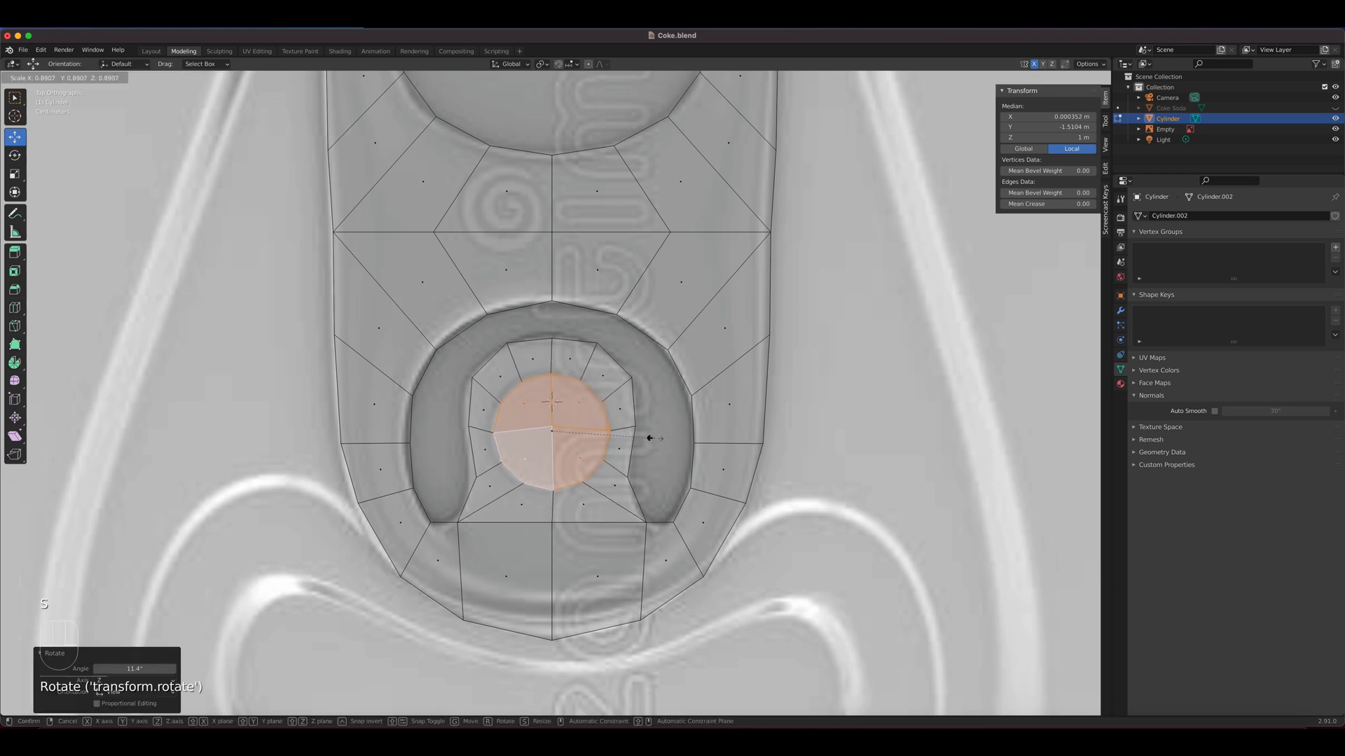
{"action": "left_click", "coordinate": [650, 438]}
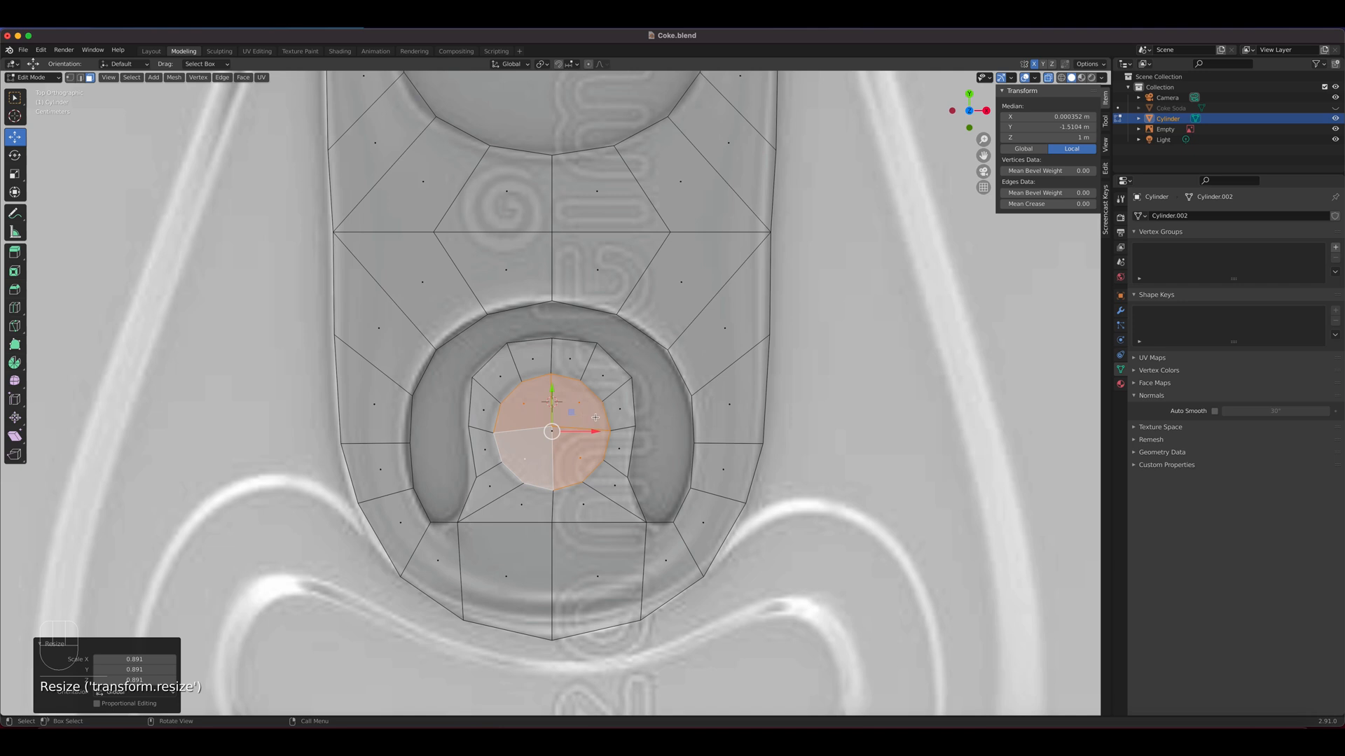
Turn off X-ray display and scale the rivet circle to about 0.876
{"action": "scroll", "coordinate": [673, 501], "scroll_direction": "down", "scroll_amount": 4}
{"action": "middle_click_drag", "start_coordinate": [672, 502], "coordinate": [611, 400]}
{"action": "middle_click_drag", "start_coordinate": [630, 480], "coordinate": [729, 84], "text": "shift"}
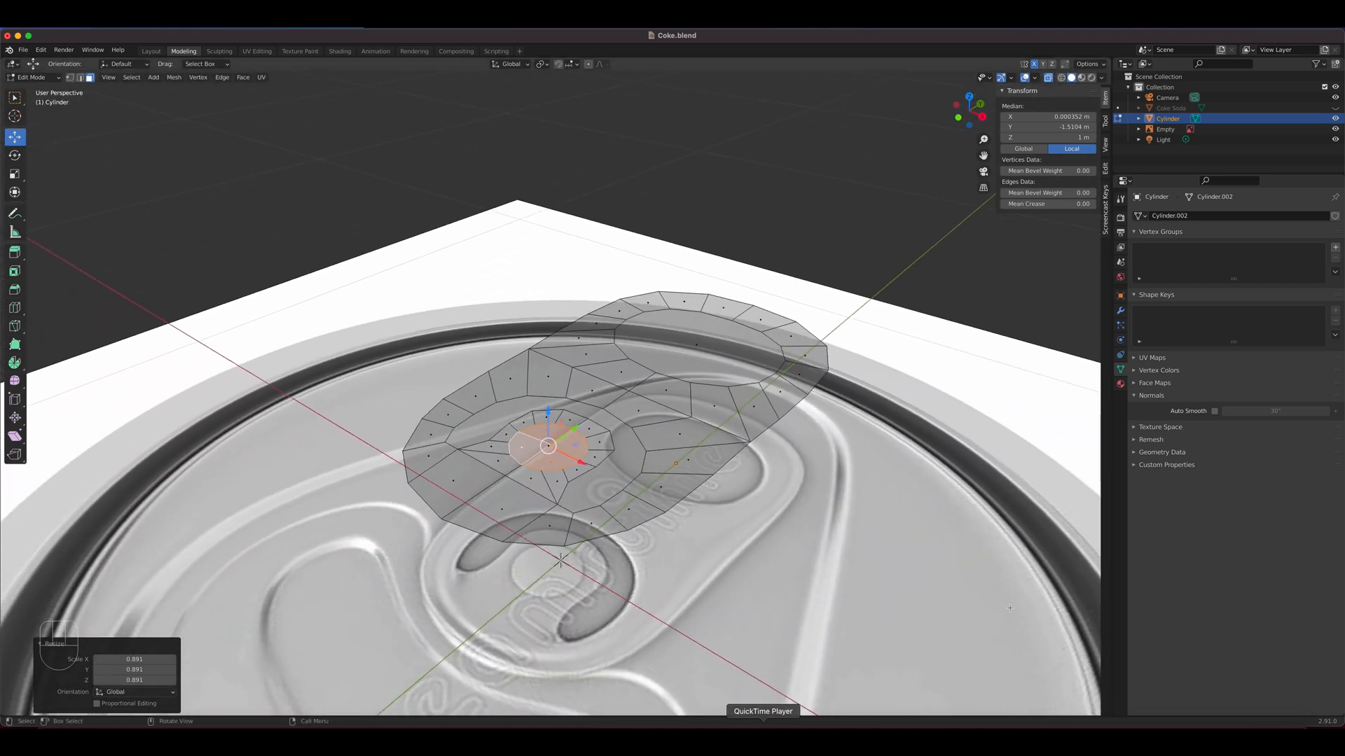
{"action": "left_click", "coordinate": [1049, 78]}
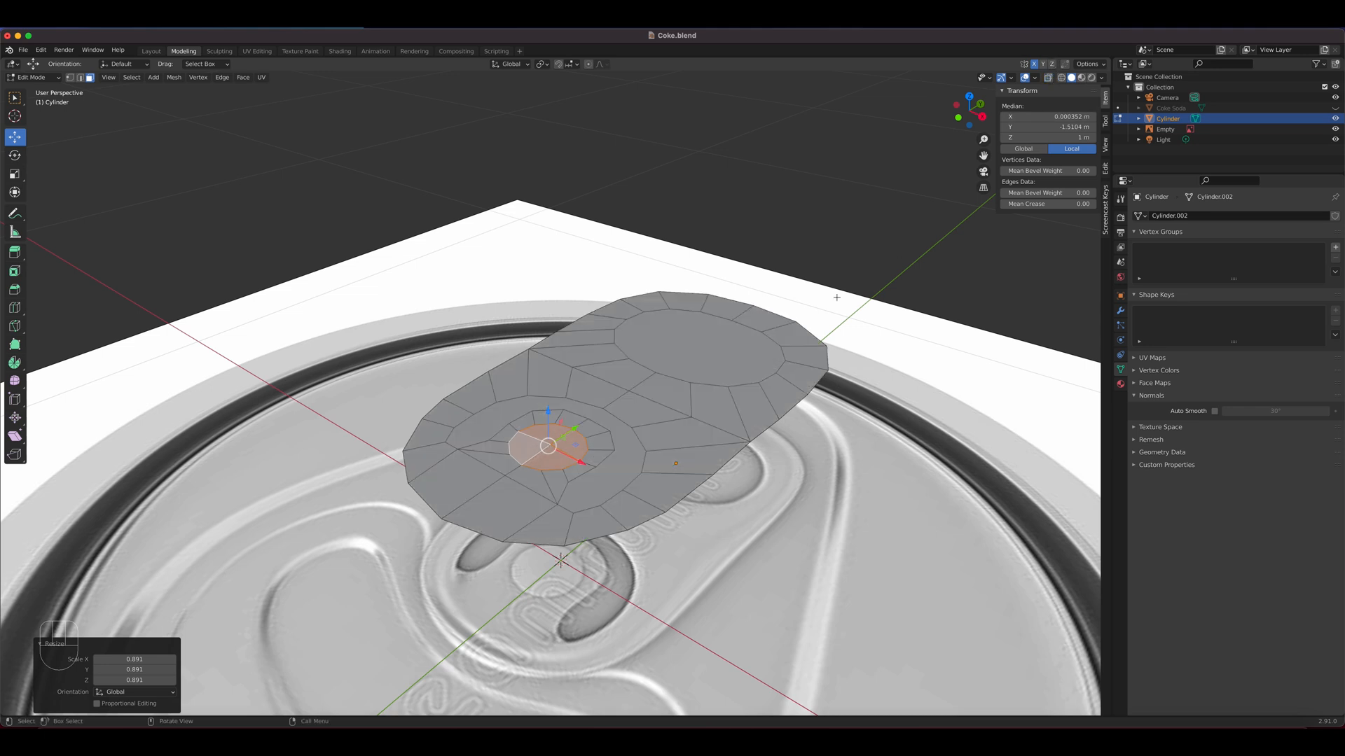
{"action": "scroll", "coordinate": [695, 422], "scroll_direction": "up", "scroll_amount": 4}
{"action": "scroll", "coordinate": [590, 515], "scroll_direction": "up", "scroll_amount": 3}
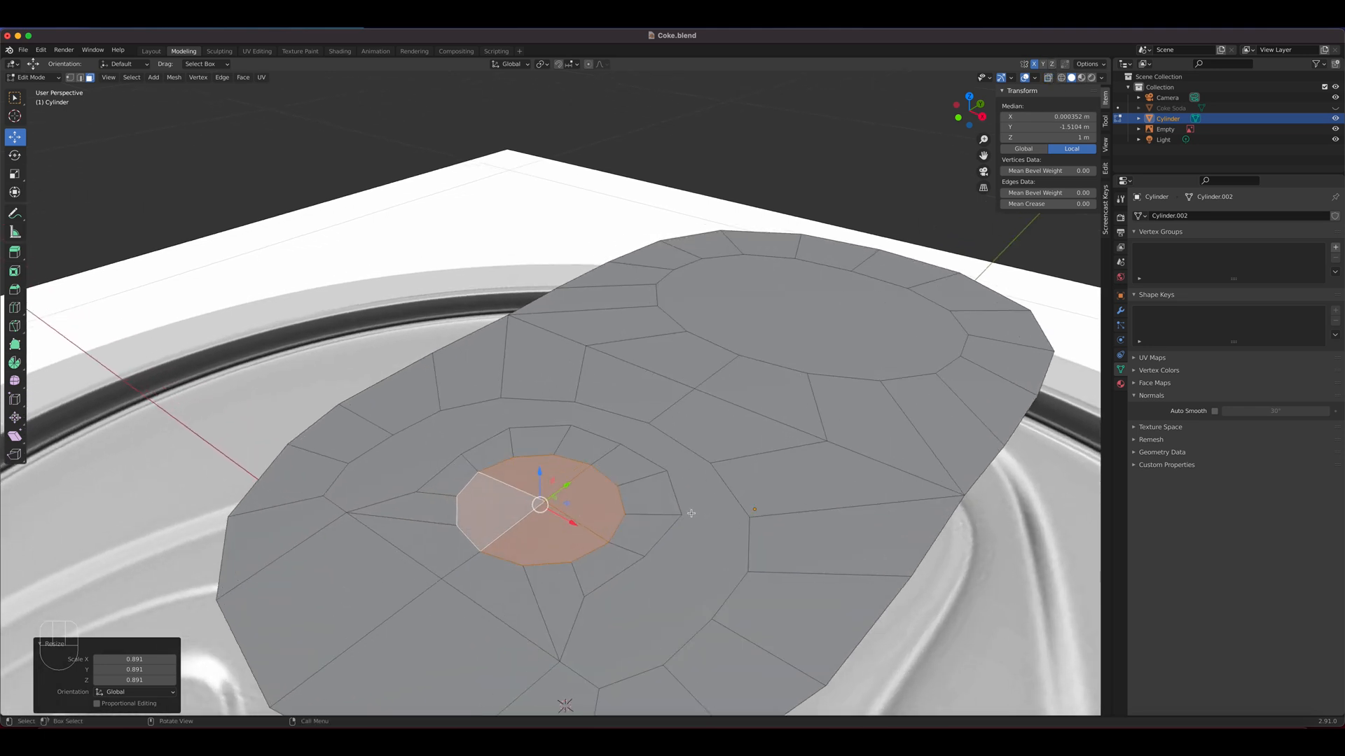
{"action": "key", "text": "s"}
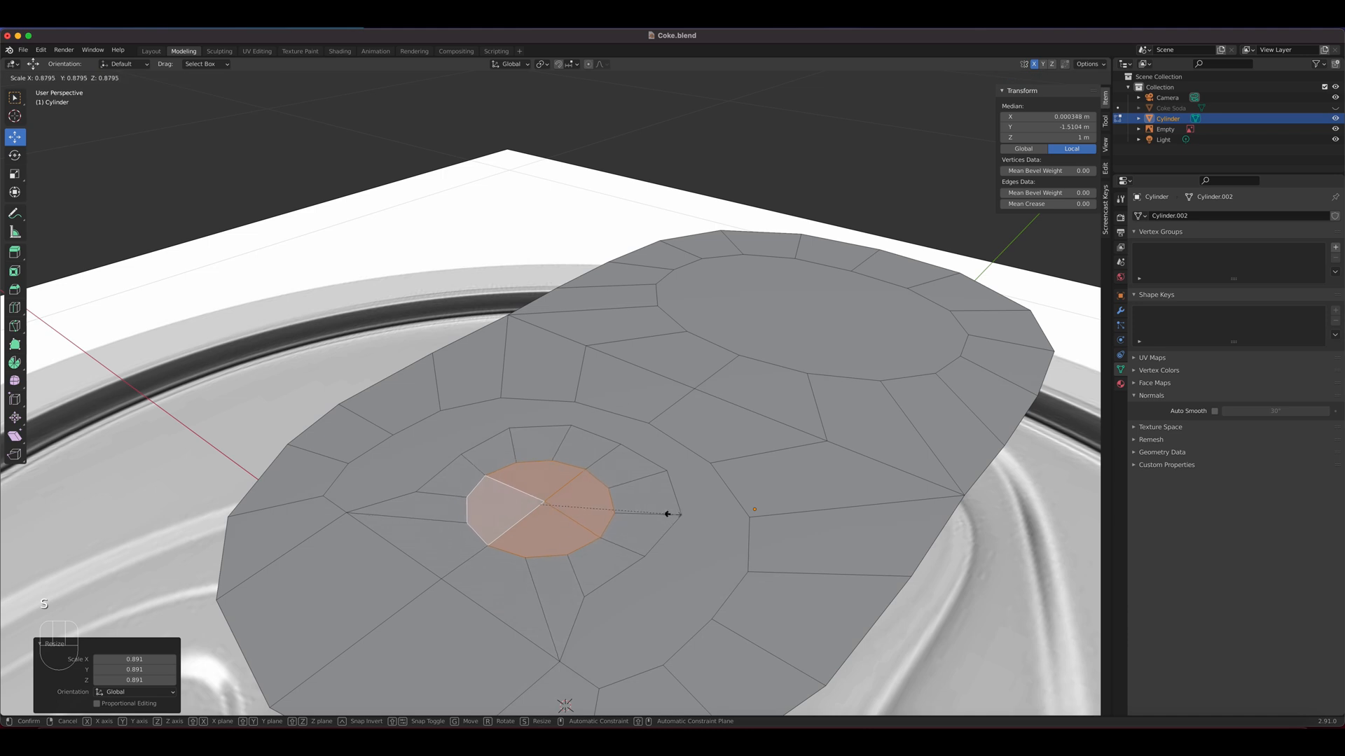
{"action": "left_click", "coordinate": [669, 514]}
Extrude the rivet circle up about 0.001 m, scale it to about 1.122, and extrude it up another 0.003 m or so
{"action": "key", "text": "e"}
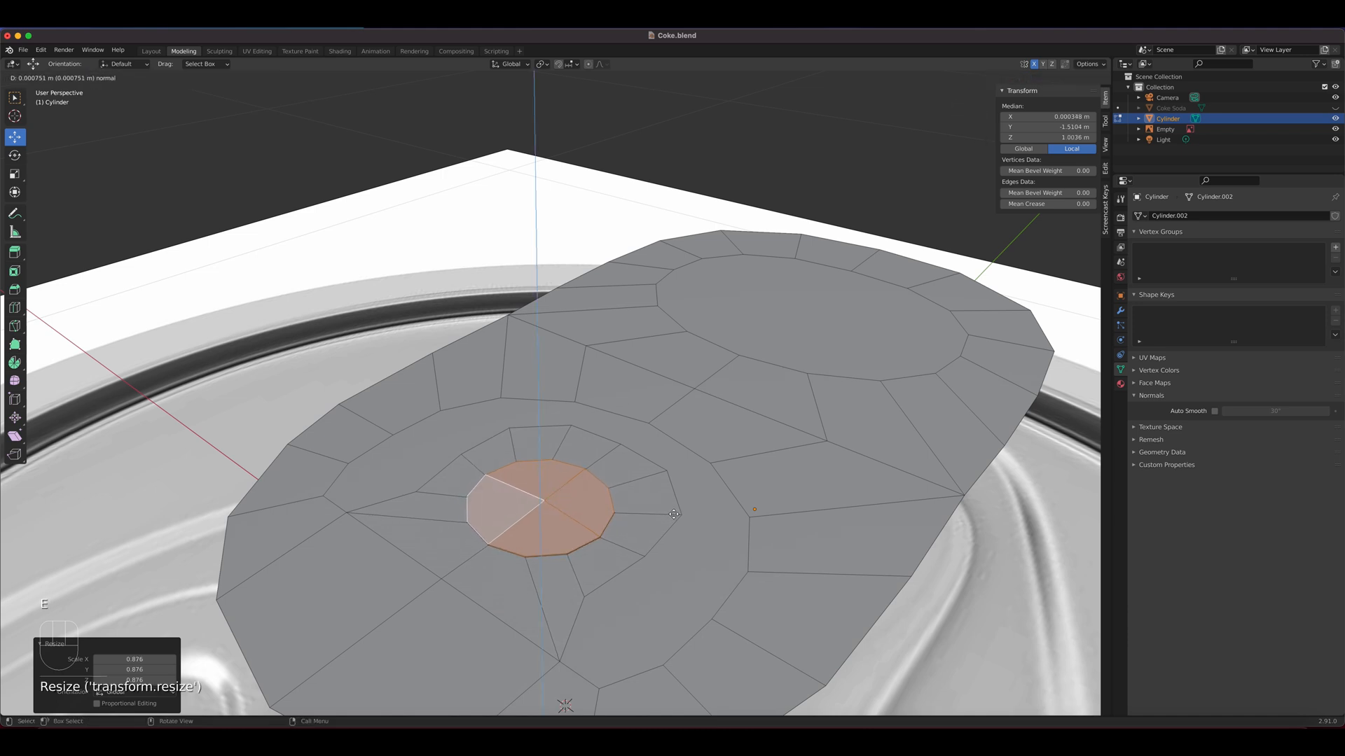
{"action": "left_click", "coordinate": [674, 517]}
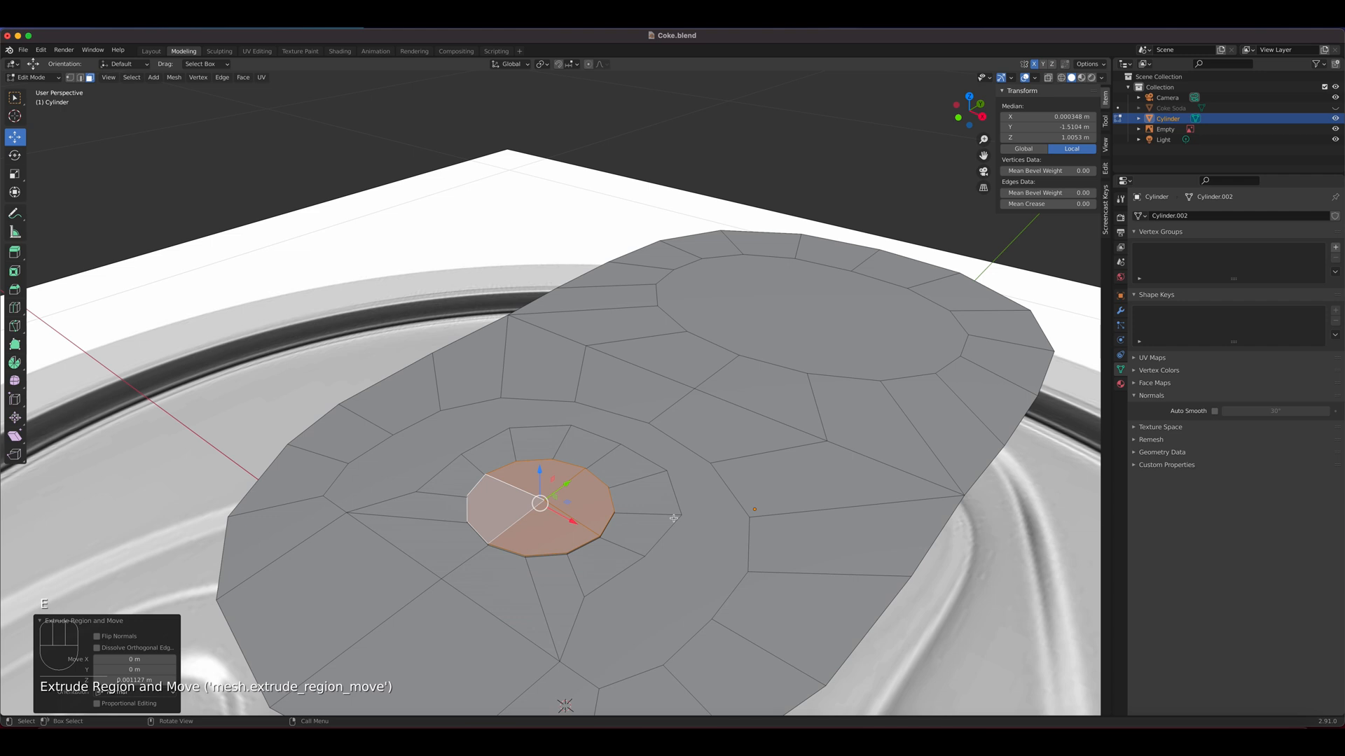
{"action": "key", "text": "s"}
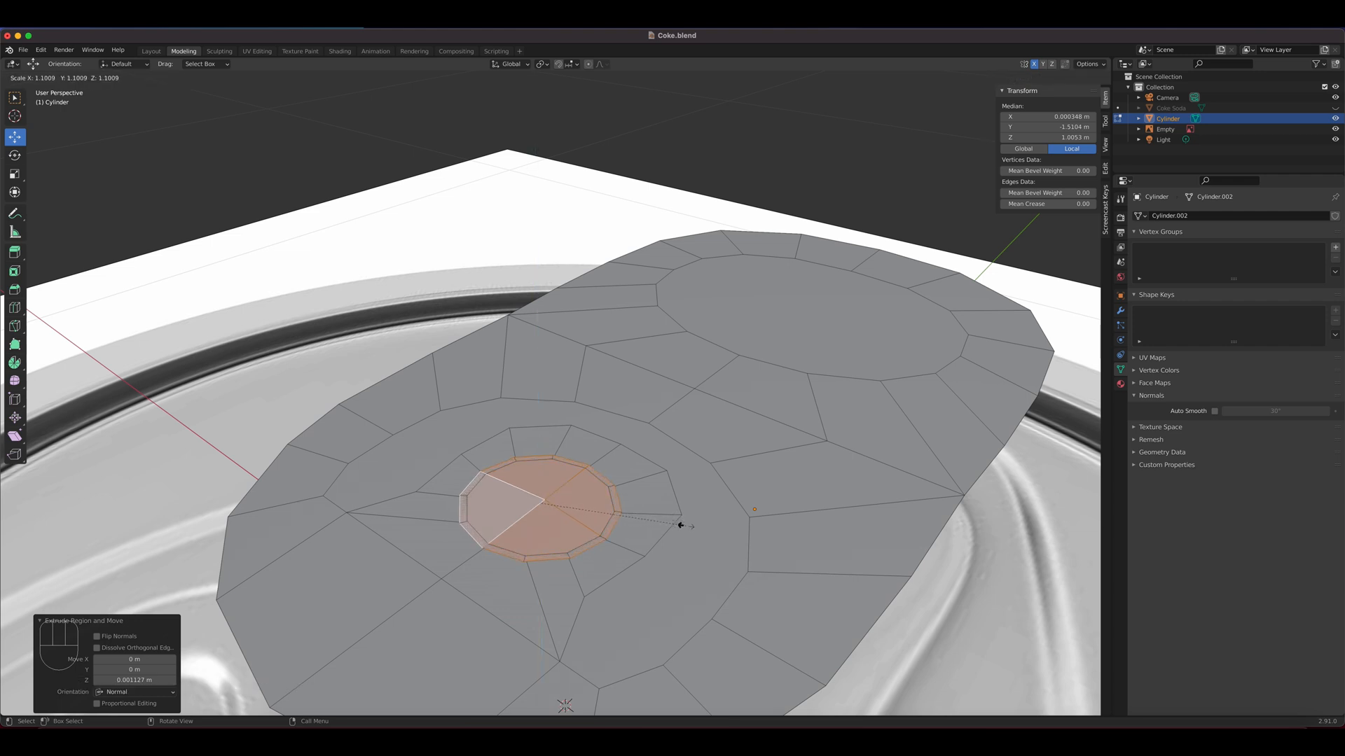
{"action": "left_click", "coordinate": [683, 527]}
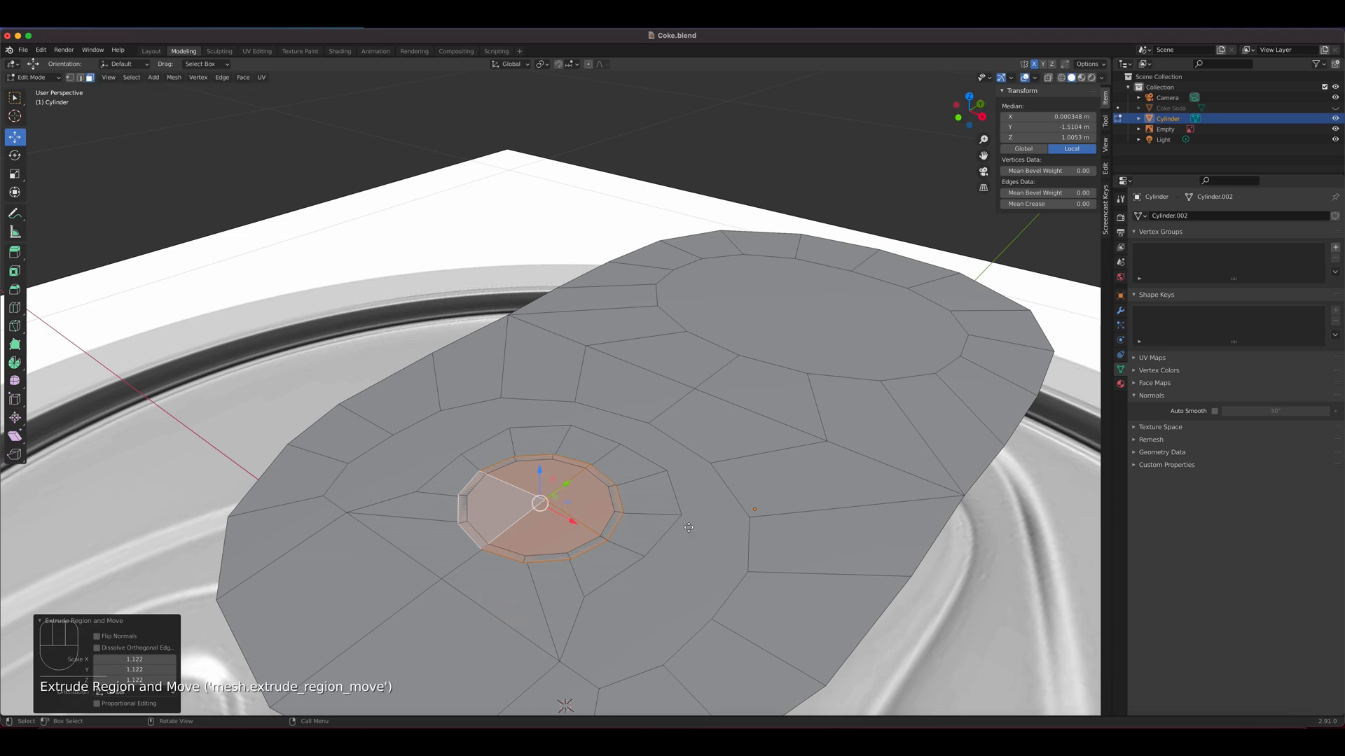
{"action": "key", "text": "e"}
{"action": "left_click", "coordinate": [688, 524]}
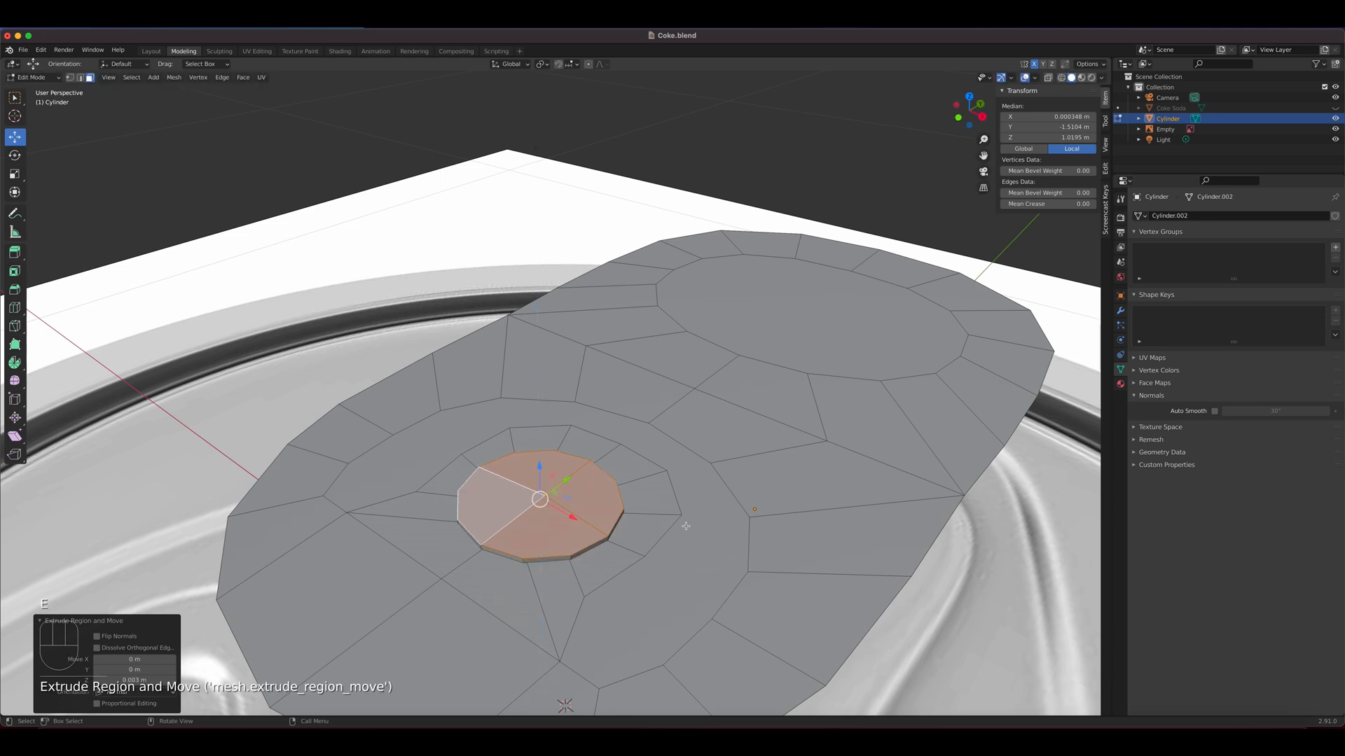
Delete the face surrounding the rivet tongue and the face filling the tab's large finger hole
{"action": "key", "text": "Tab"}
{"action": "middle_click_drag", "start_coordinate": [638, 524], "coordinate": [608, 587]}
{"action": "key", "text": "Tab"}
{"action": "scroll", "coordinate": [590, 457], "scroll_direction": "down", "scroll_amount": 3}
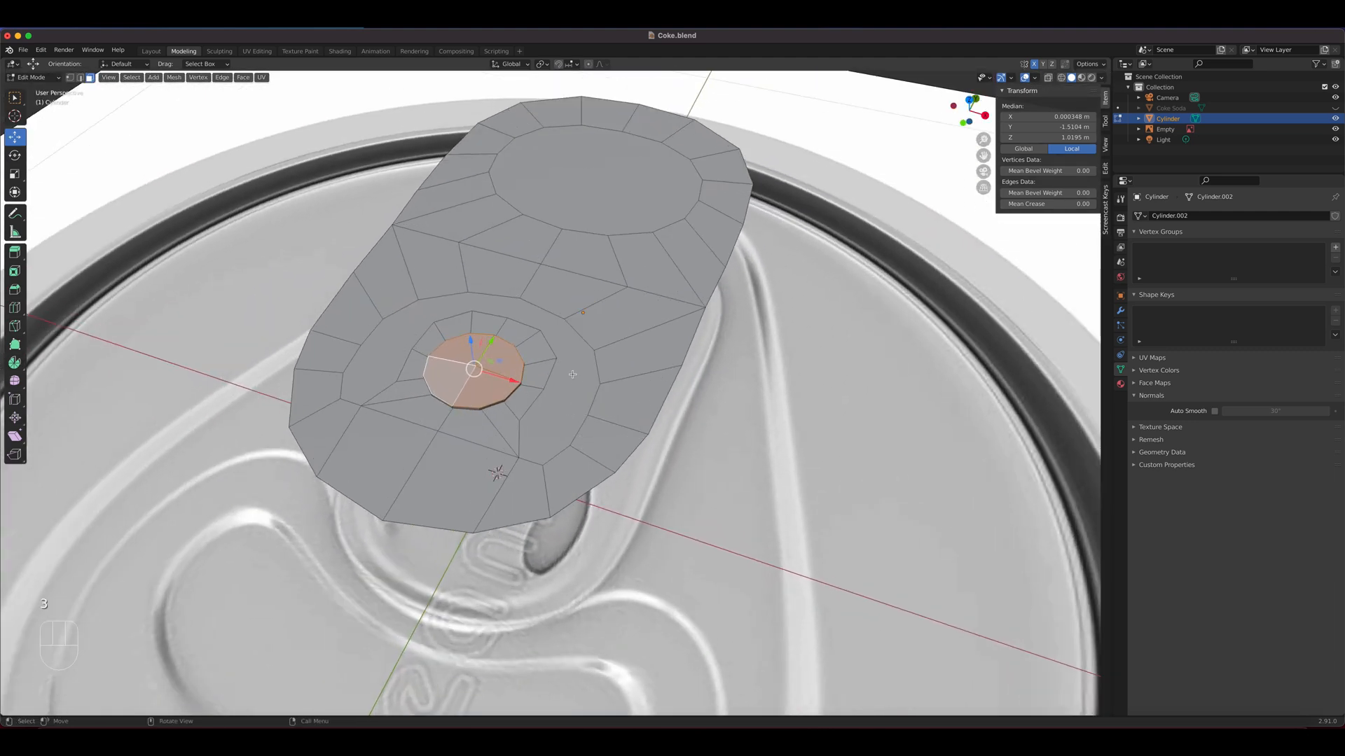
{"action": "left_click", "coordinate": [576, 410]}
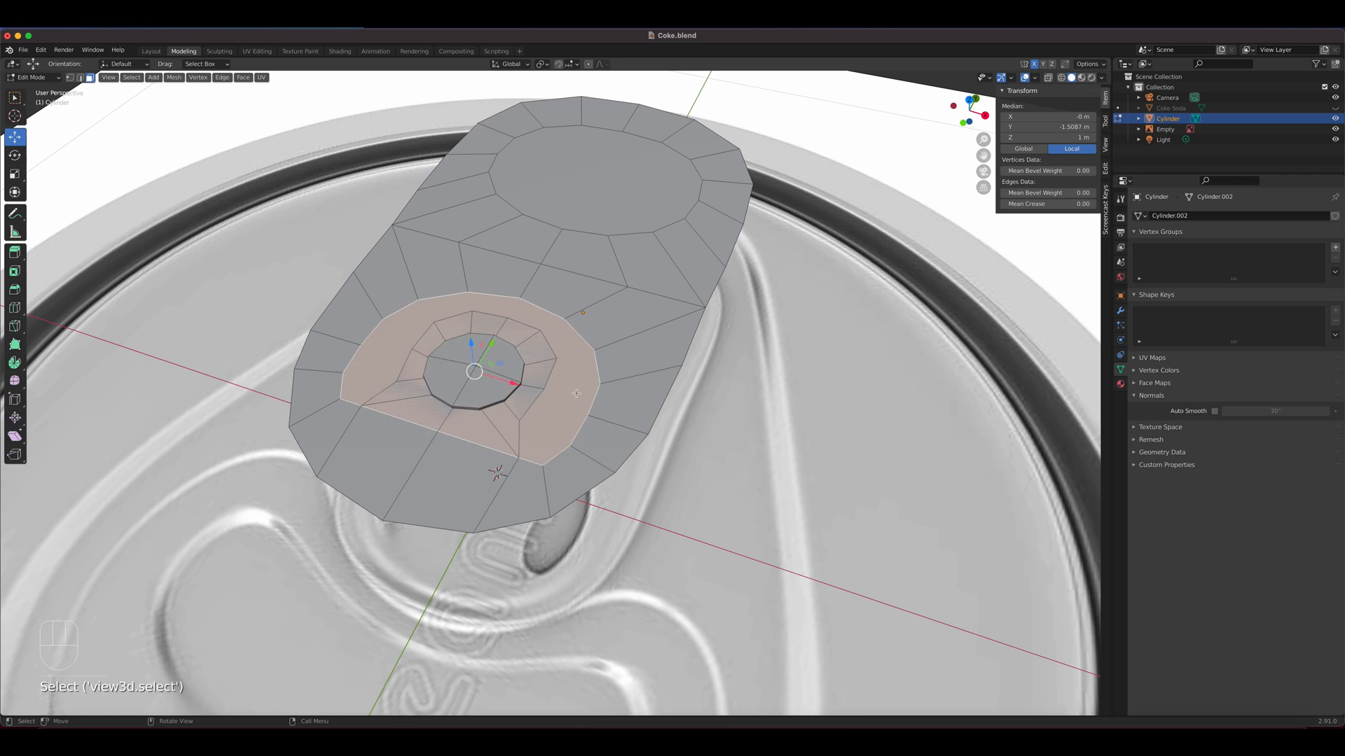
{"action": "key", "text": "x"}
{"action": "left_click", "coordinate": [559, 350]}
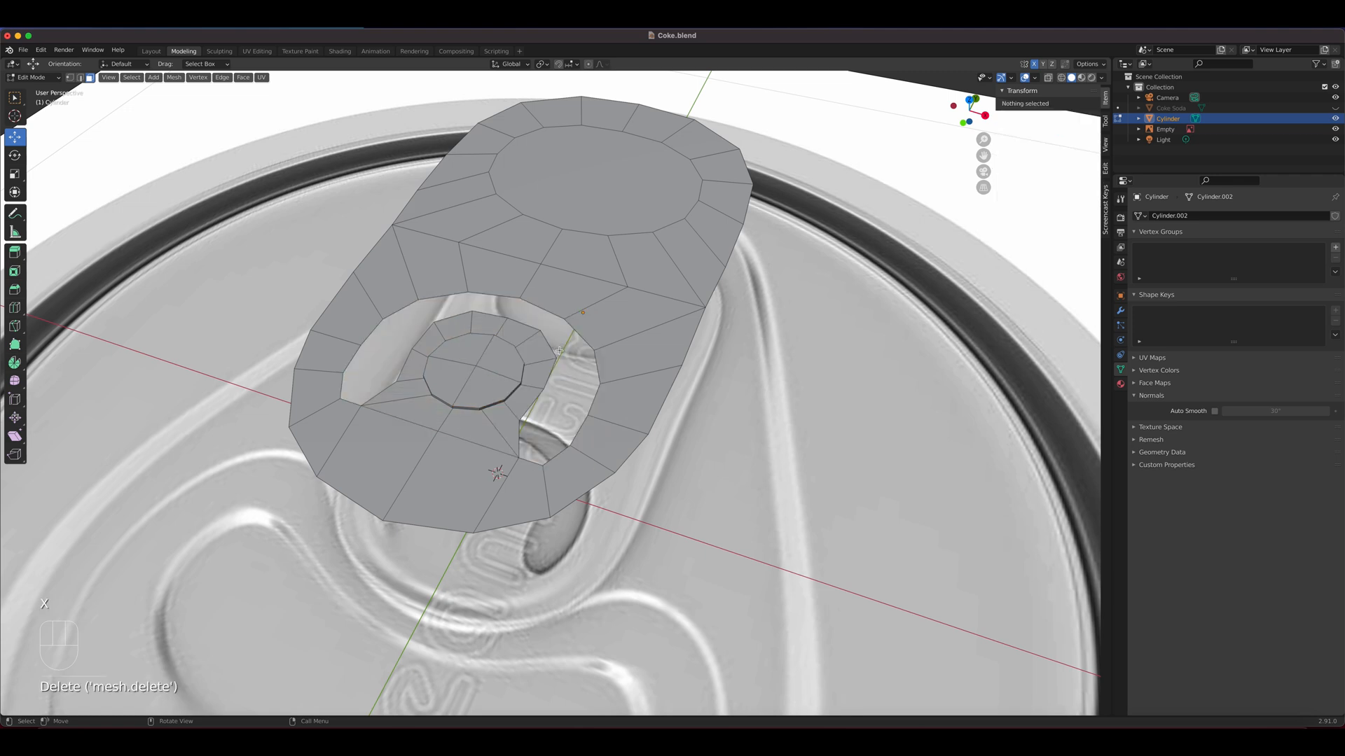
{"action": "left_click", "coordinate": [615, 201]}
{"action": "key", "text": "x"}
{"action": "left_click", "coordinate": [615, 201]}
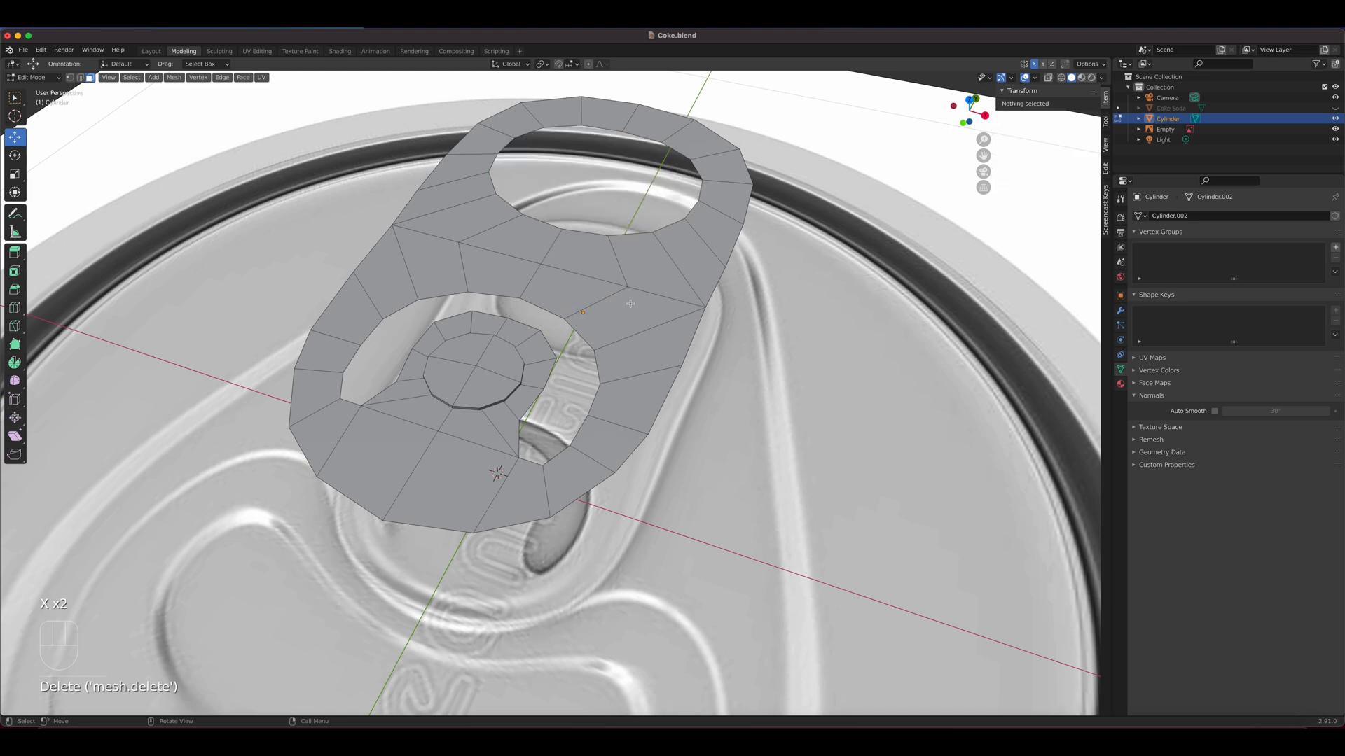
Add a Solidify modifier to the pull tab in Object Mode
{"action": "middle_click_drag", "start_coordinate": [615, 201], "coordinate": [582, 459]}
{"action": "scroll", "coordinate": [522, 451], "scroll_direction": "up", "scroll_amount": 3}
{"action": "scroll", "coordinate": [522, 450], "scroll_direction": "down", "scroll_amount": 4}
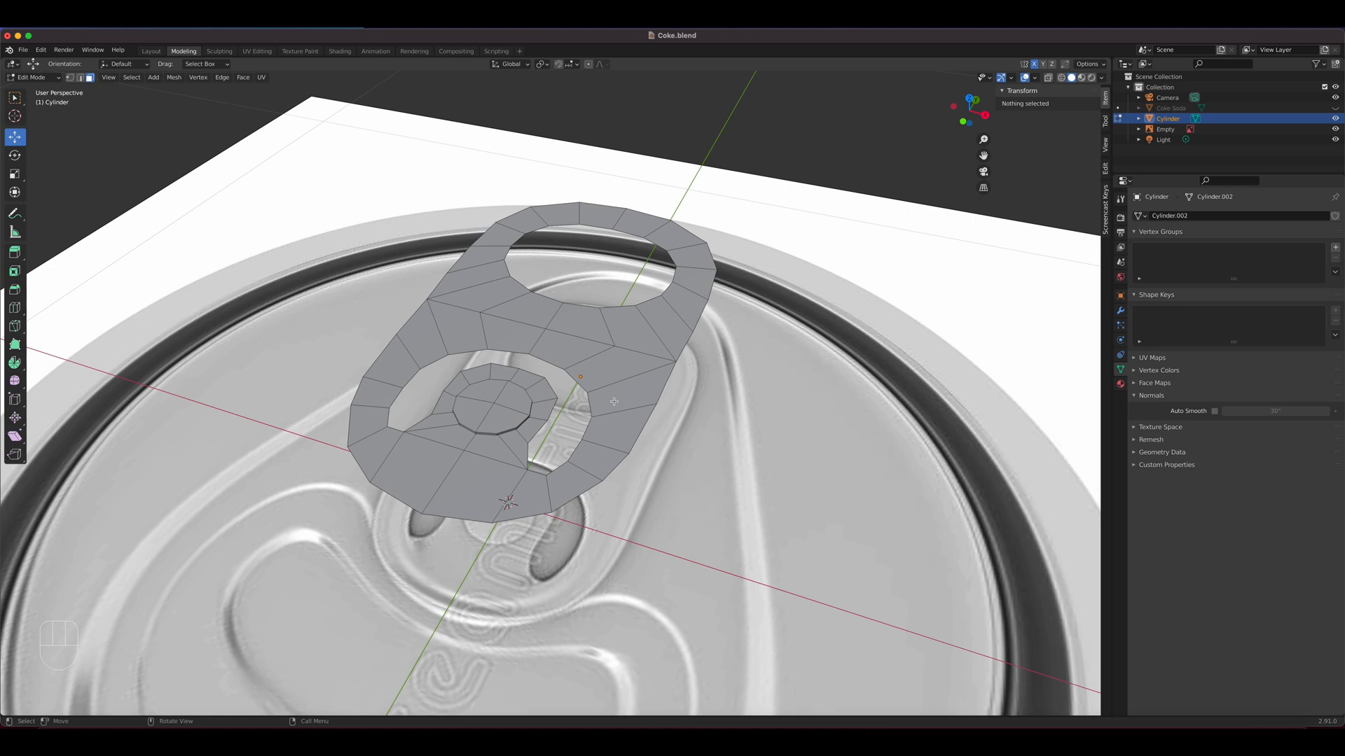
{"action": "key", "text": "Tab"}
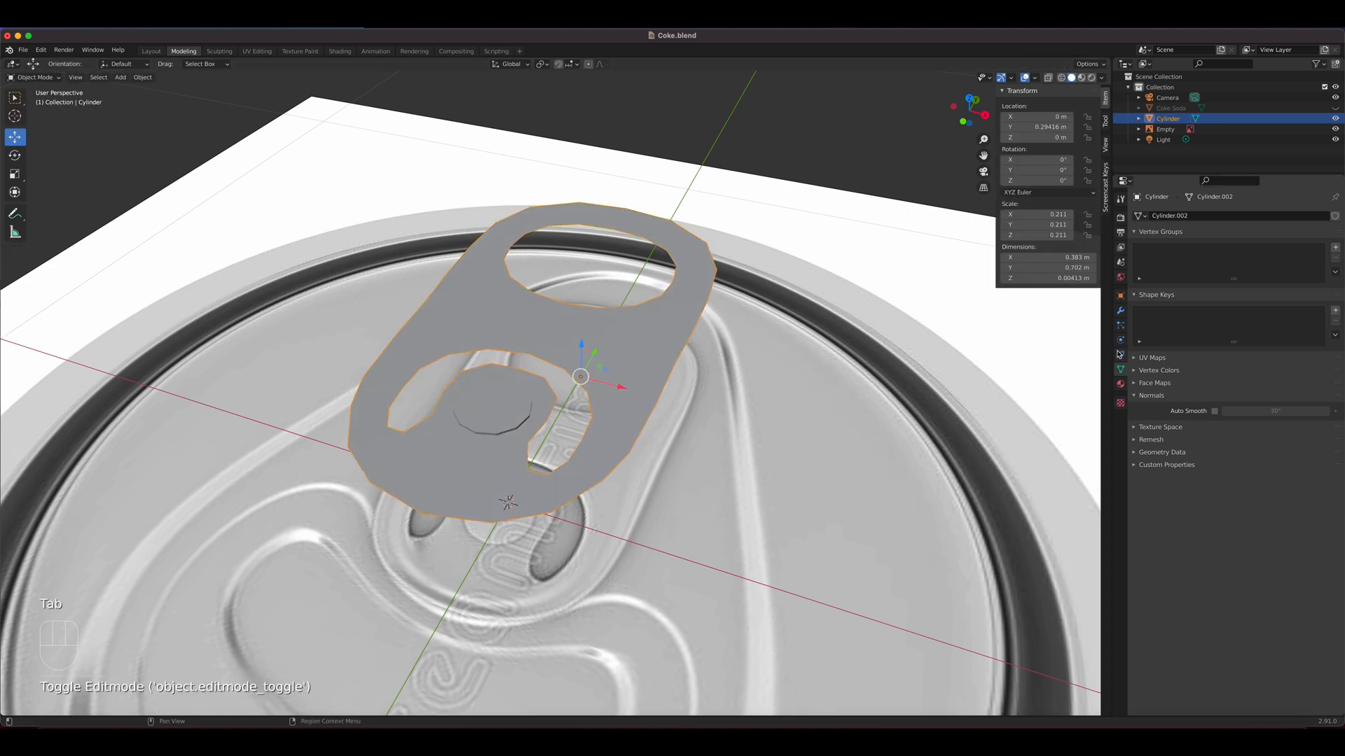
{"action": "left_click", "coordinate": [1121, 311]}
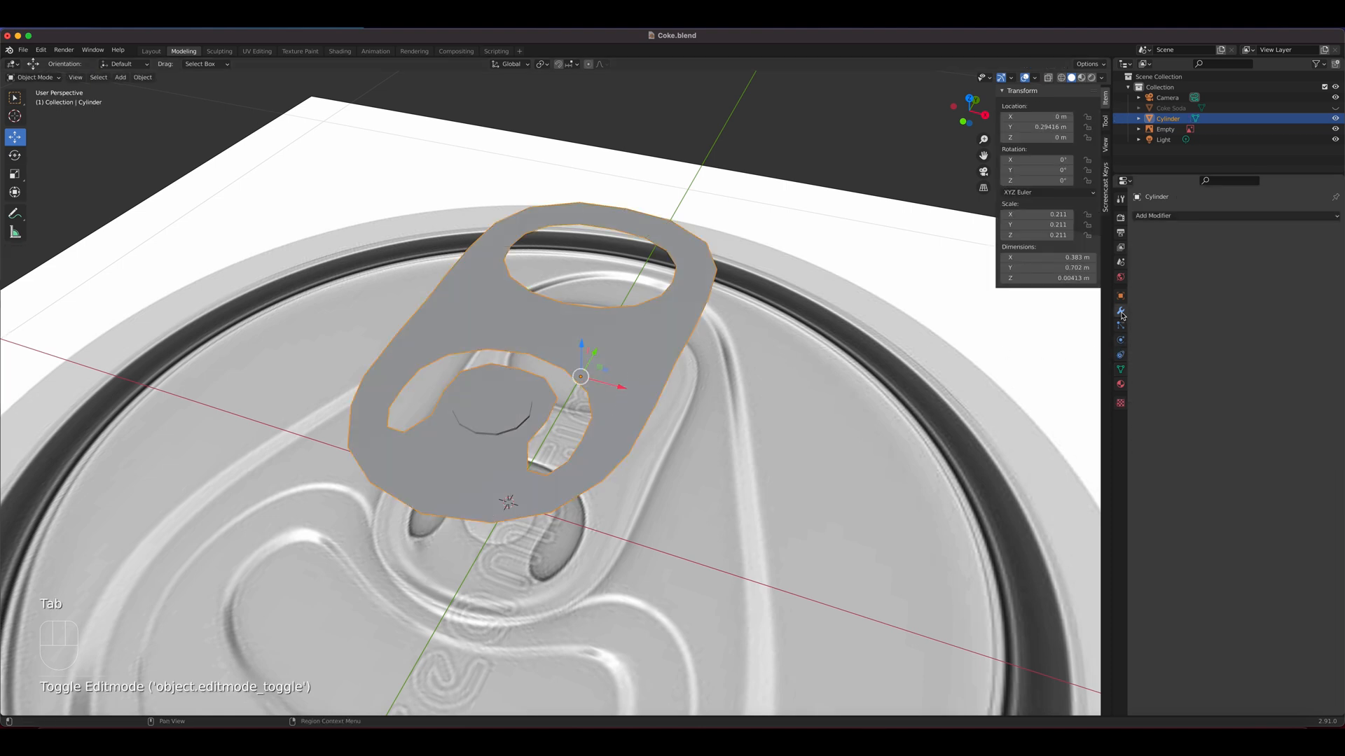
{"action": "left_click", "coordinate": [1174, 219]}
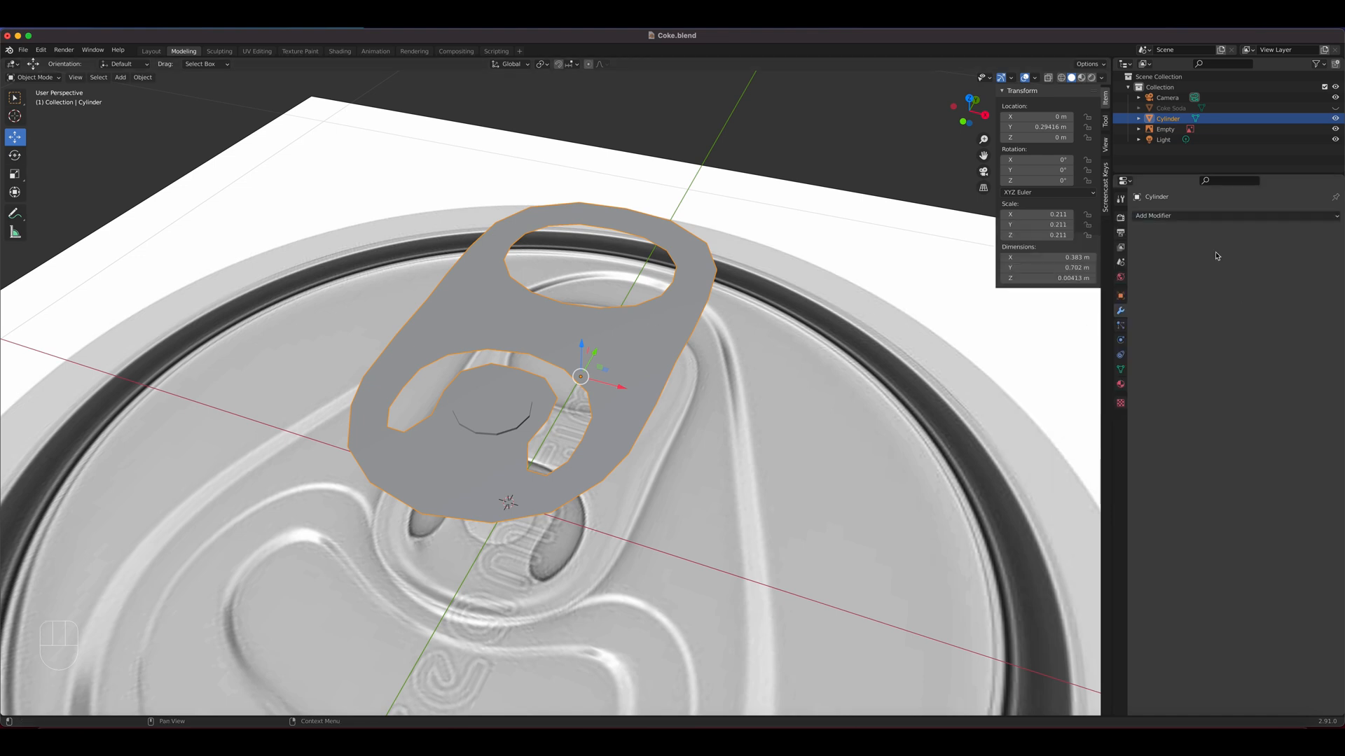
{"action": "left_click", "coordinate": [1201, 218]}
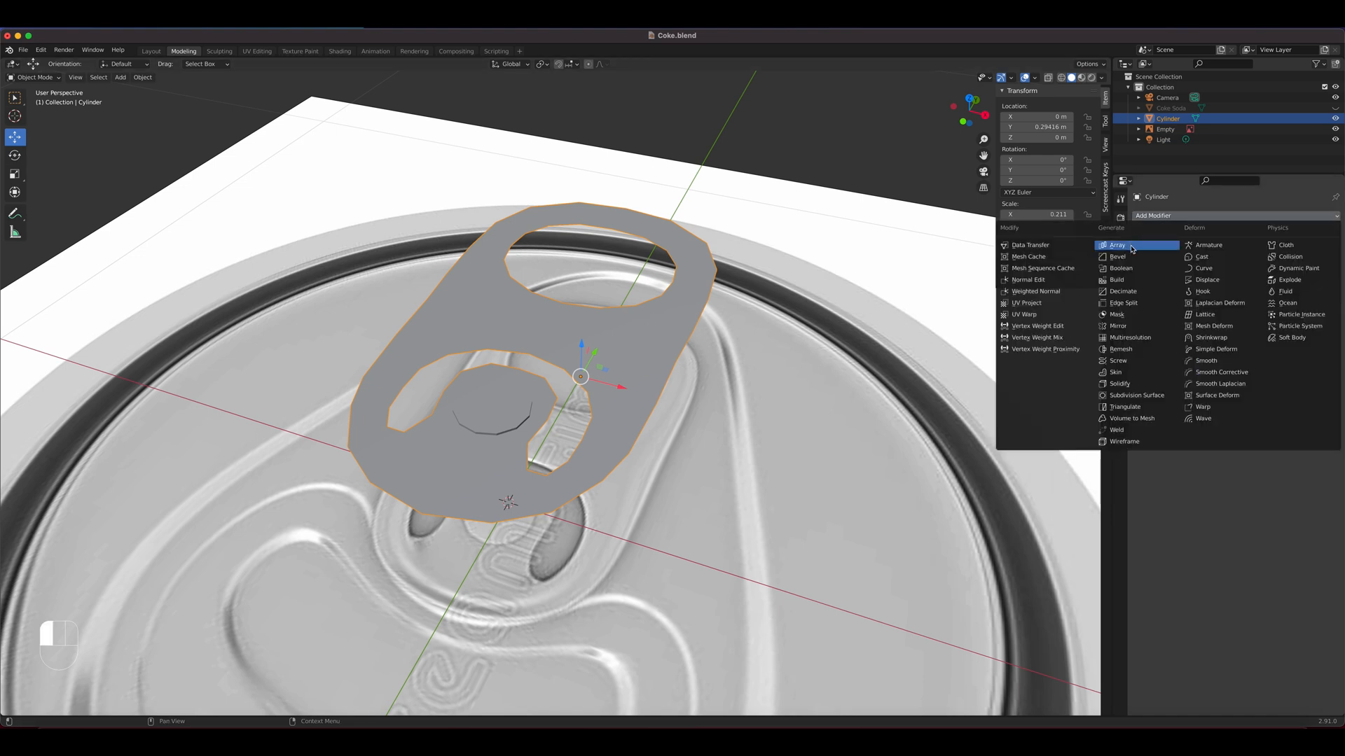
{"action": "left_click", "coordinate": [1120, 384]}
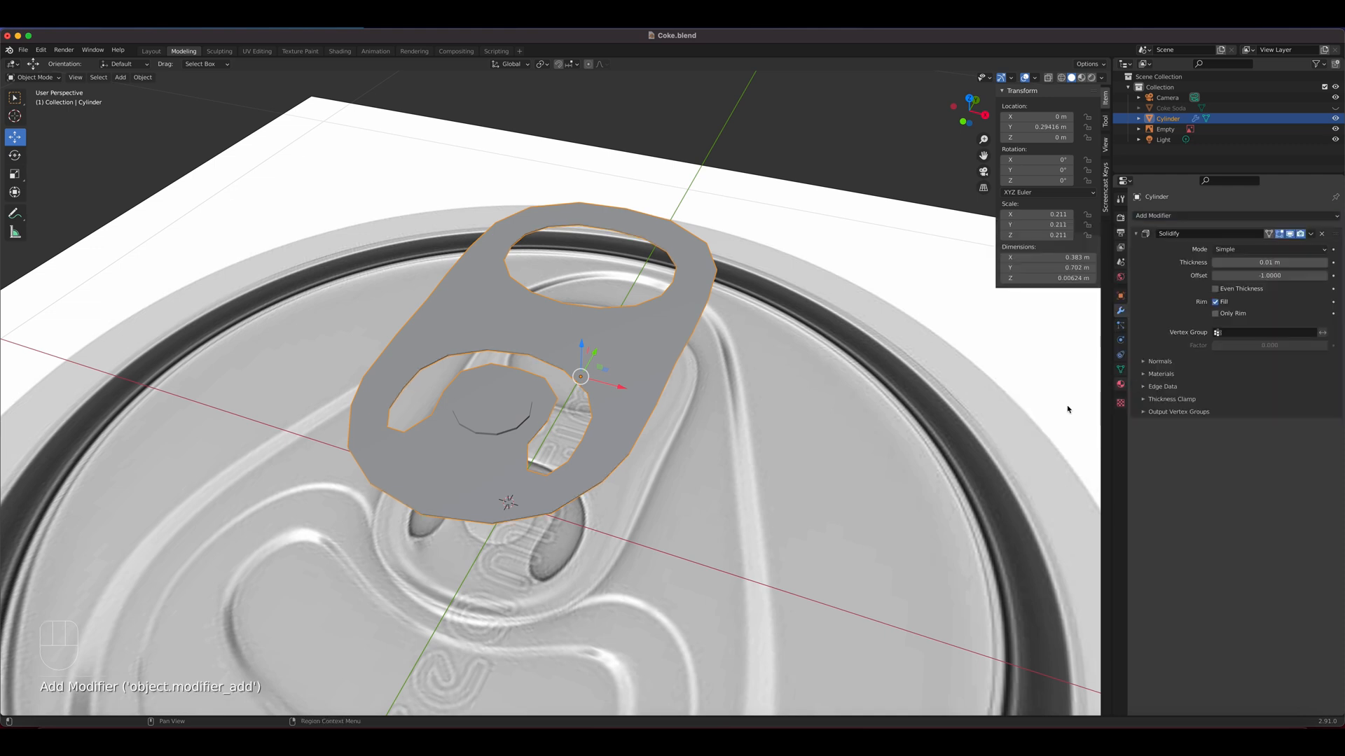
Enable Even Thickness on the Solidify modifier and set its thickness to 0.04 m
{"action": "middle_click_drag", "start_coordinate": [616, 431], "coordinate": [615, 341]}
{"action": "scroll", "coordinate": [614, 403], "scroll_direction": "up", "scroll_amount": 2}
{"action": "scroll", "coordinate": [614, 349], "scroll_direction": "up", "scroll_amount": 2}
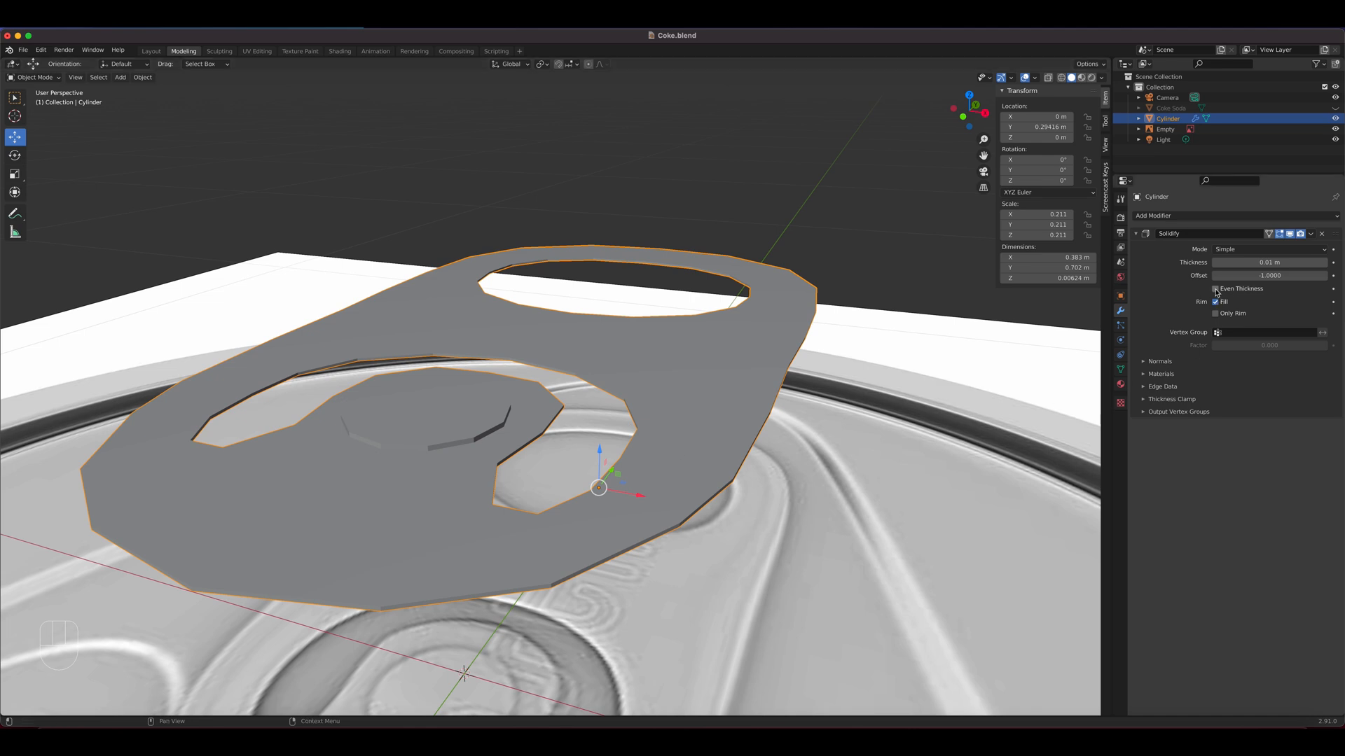
{"action": "left_click", "coordinate": [1325, 262]}
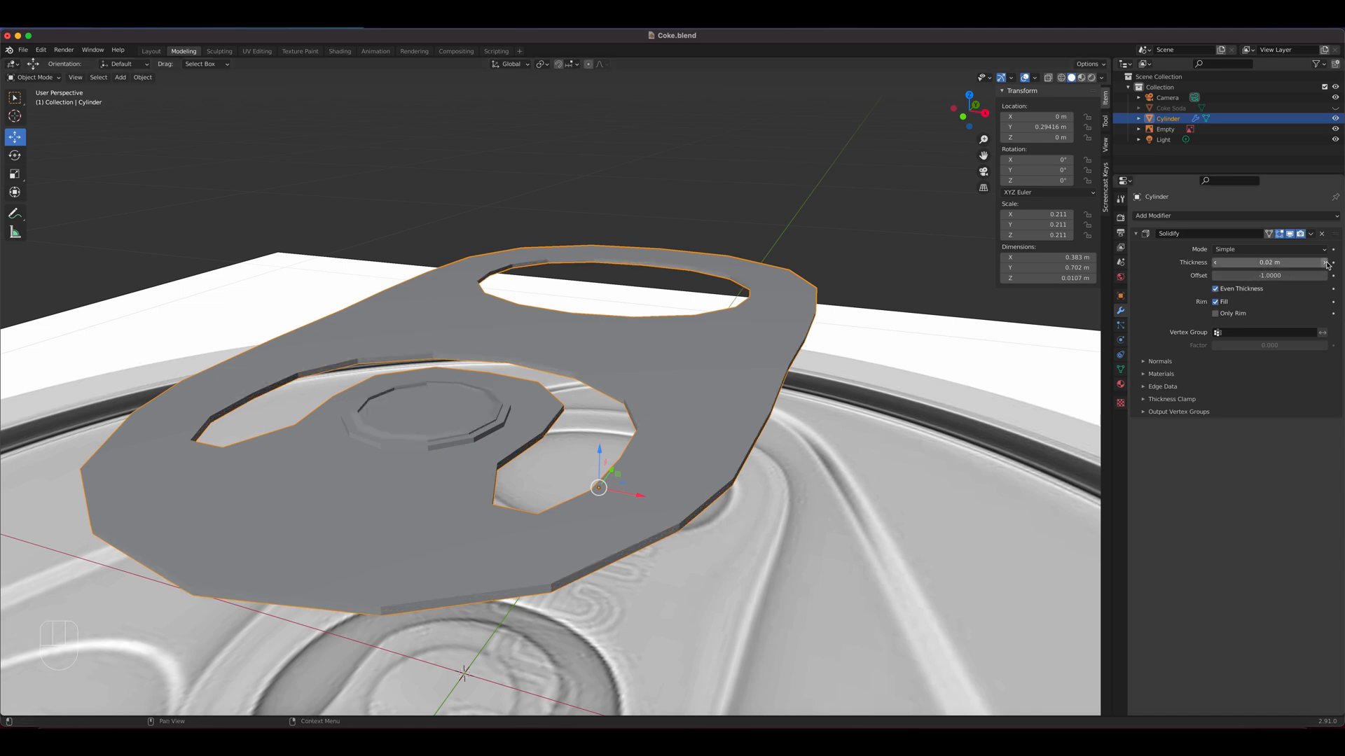
{"action": "left_click", "coordinate": [1326, 263]}
{"action": "scroll", "coordinate": [490, 473], "scroll_direction": "down", "scroll_amount": 7}
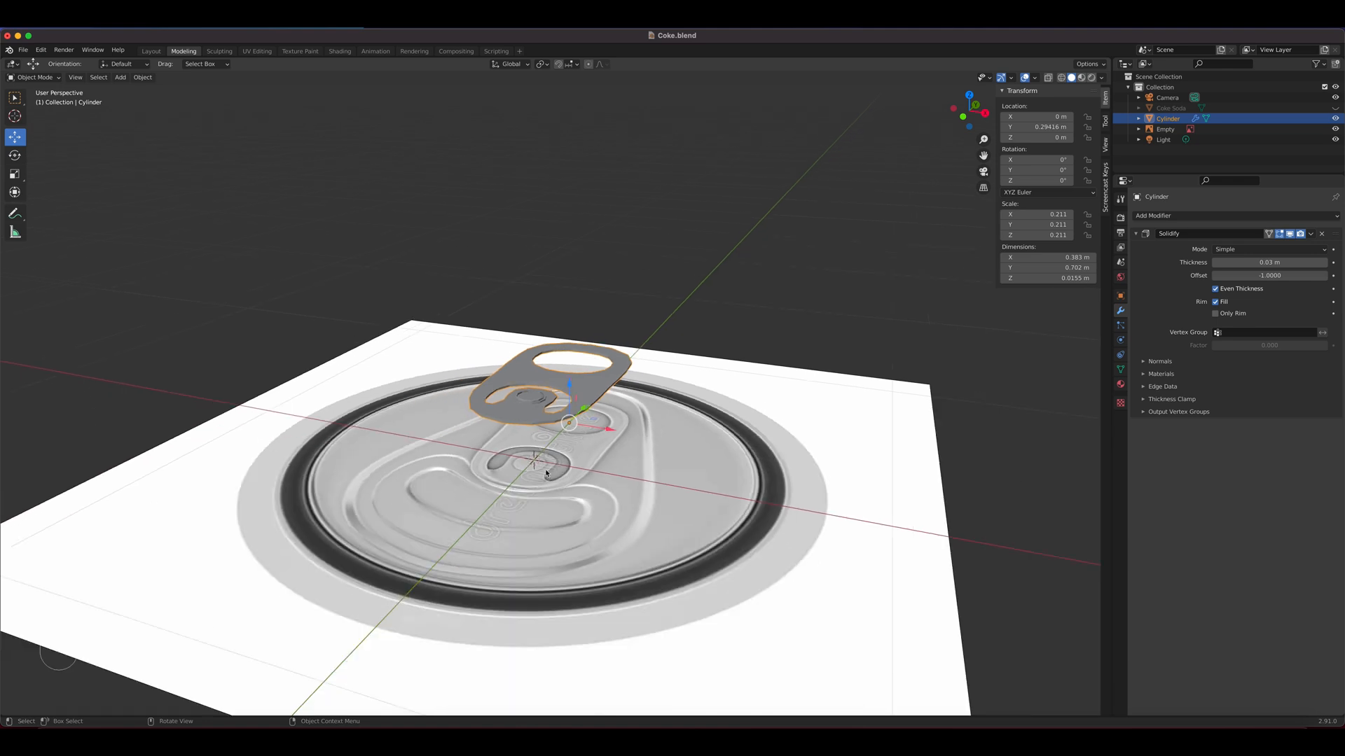
{"action": "middle_click_drag", "start_coordinate": [489, 473], "coordinate": [605, 426]}
{"action": "scroll", "coordinate": [594, 489], "scroll_direction": "up", "scroll_amount": 6}
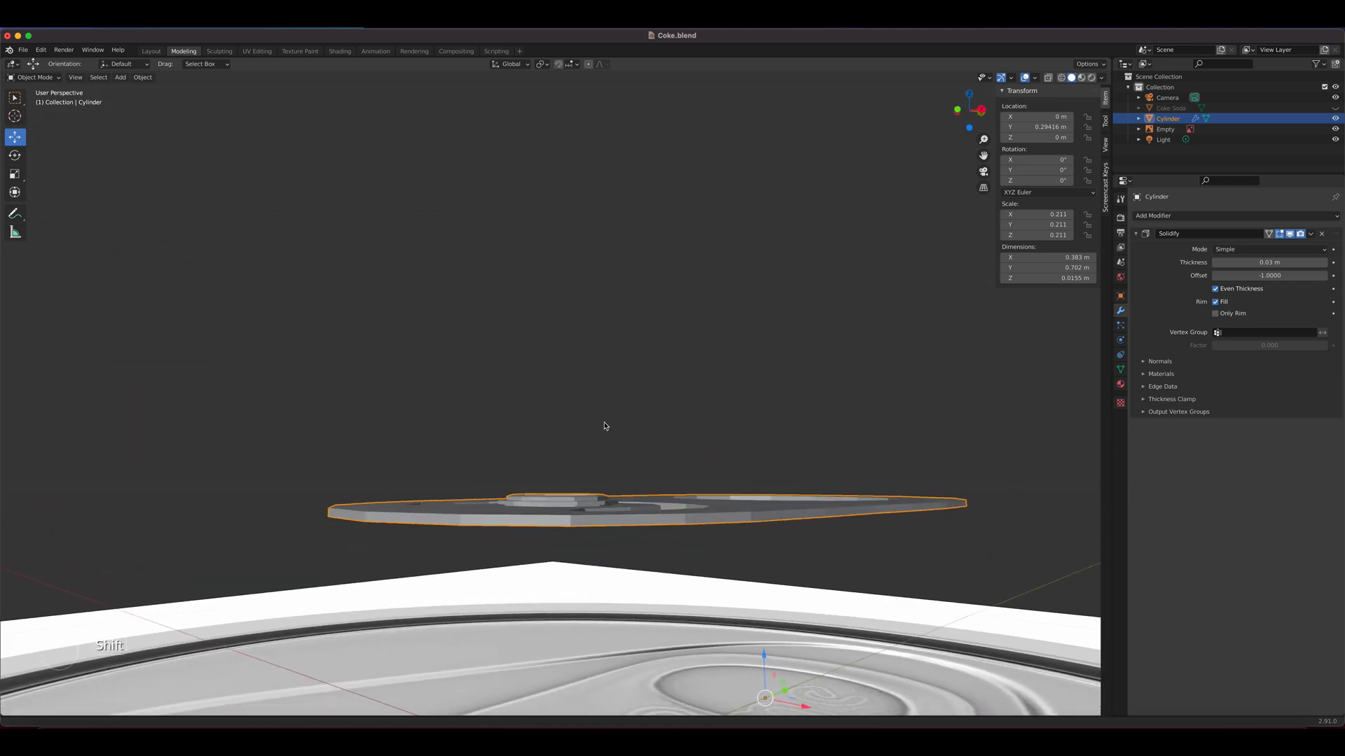
{"action": "middle_click_drag", "start_coordinate": [619, 475], "coordinate": [635, 445]}
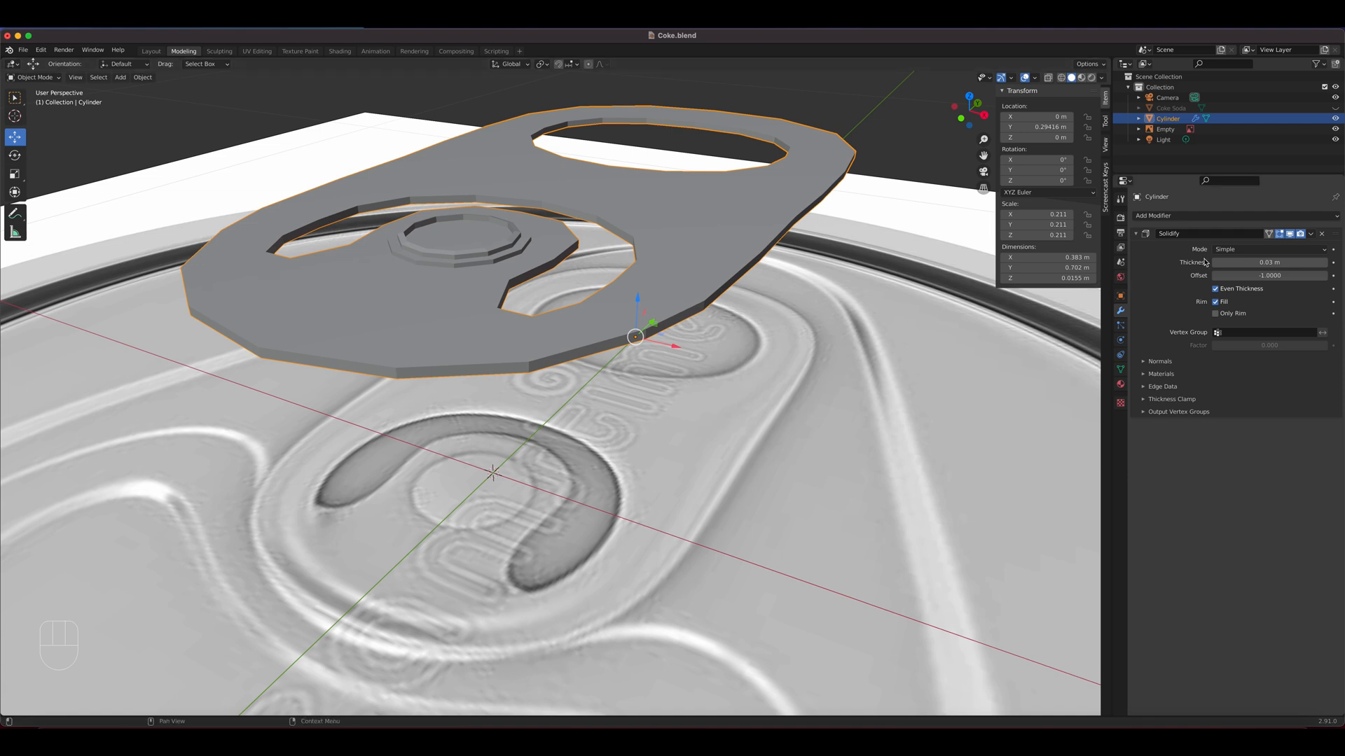
{"action": "left_click", "coordinate": [1325, 262]}
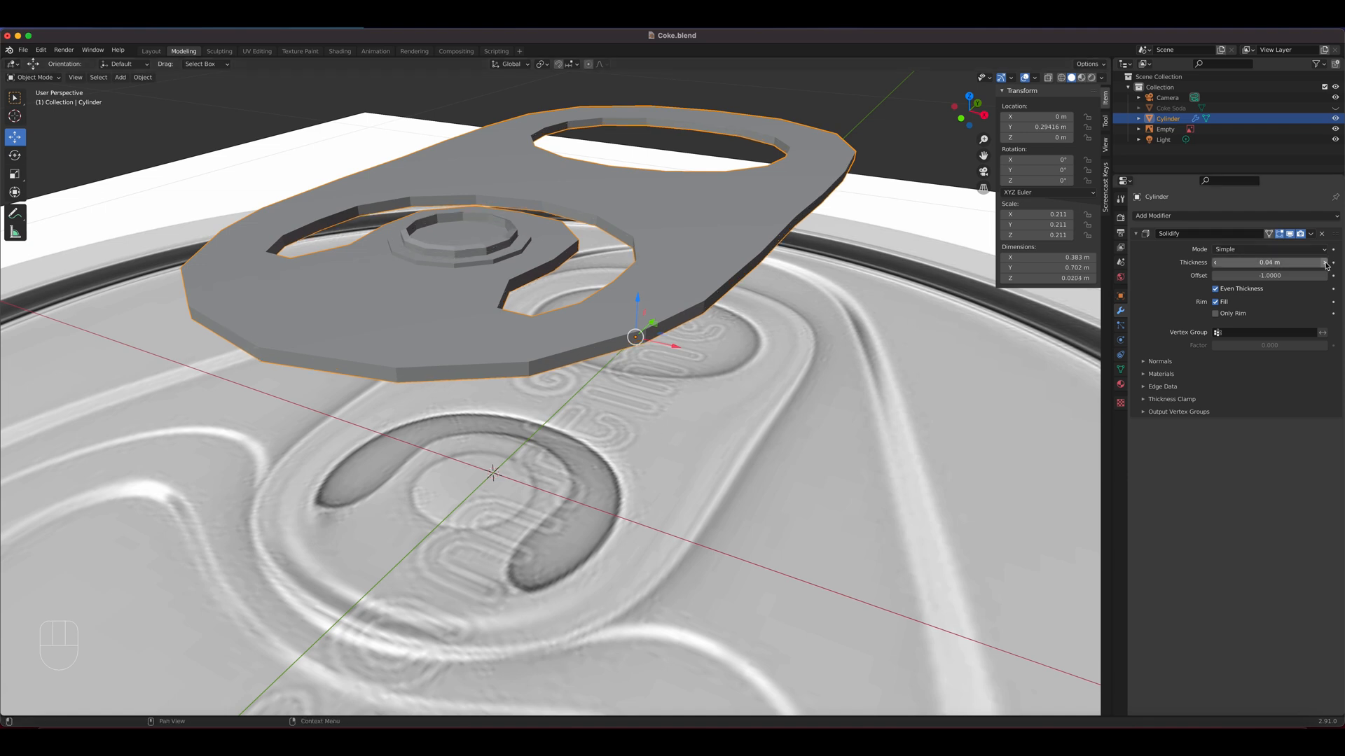
Try the Fill and Only Rim options of the Solidify modifier on the pull tab, restoring both to their original settings
{"action": "middle_click_drag", "start_coordinate": [501, 297], "coordinate": [695, 268]}
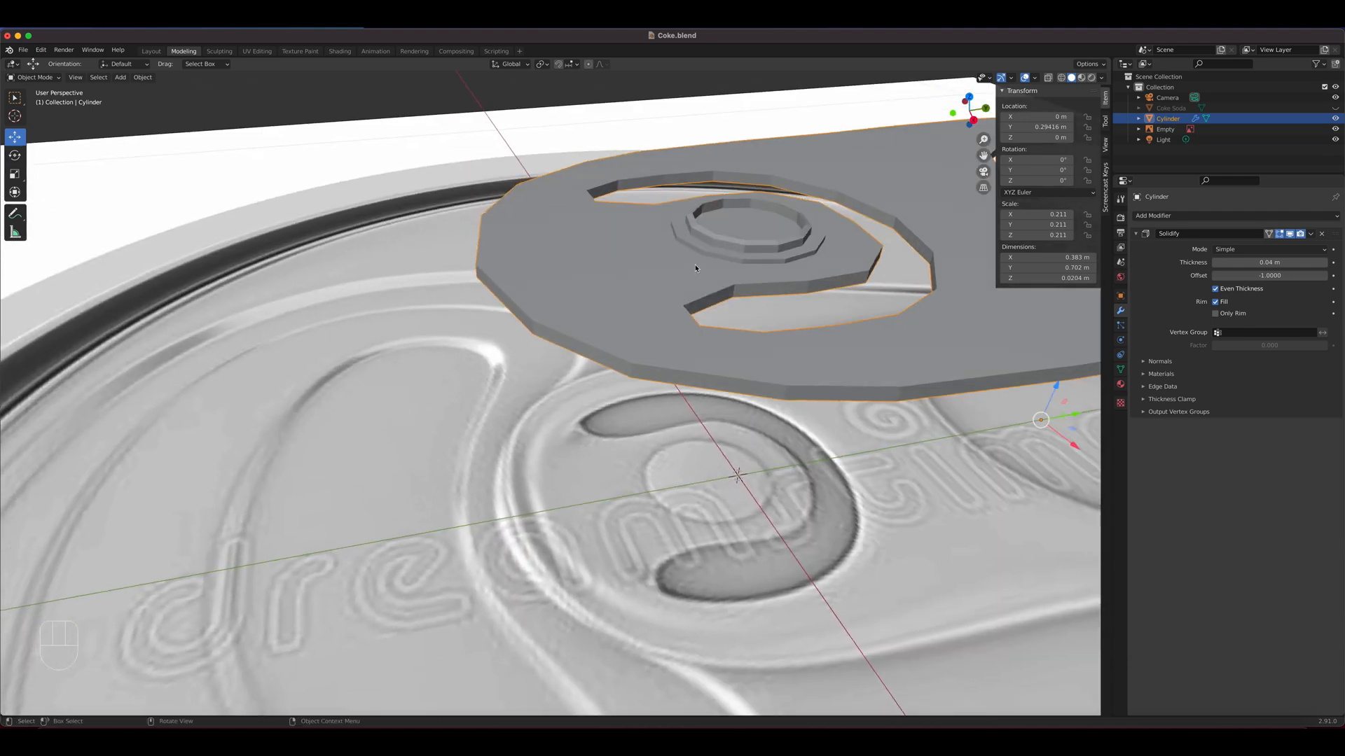
{"action": "left_click", "coordinate": [1225, 308]}
{"action": "left_click", "coordinate": [1226, 306]}
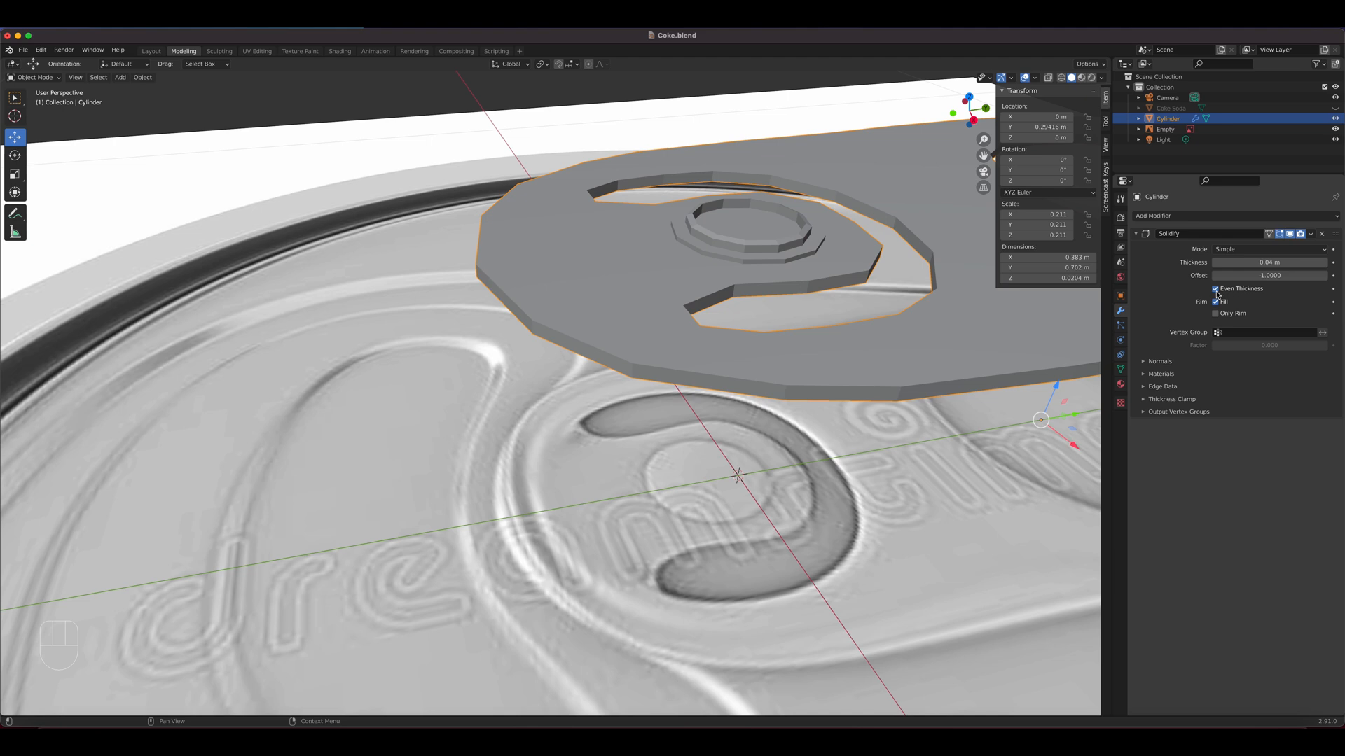
{"action": "left_click", "coordinate": [1217, 313]}
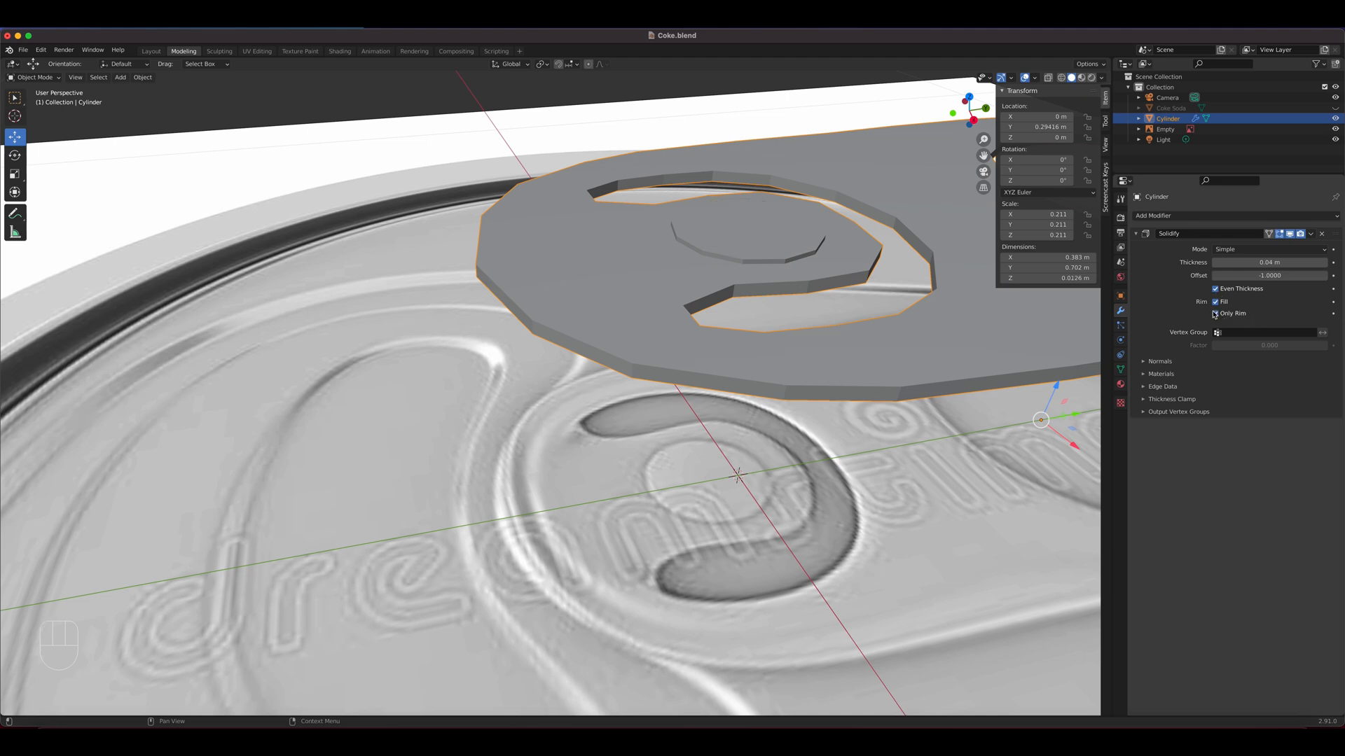
{"action": "middle_click_drag", "start_coordinate": [834, 374], "coordinate": [826, 301]}
{"action": "left_click", "coordinate": [1216, 314]}
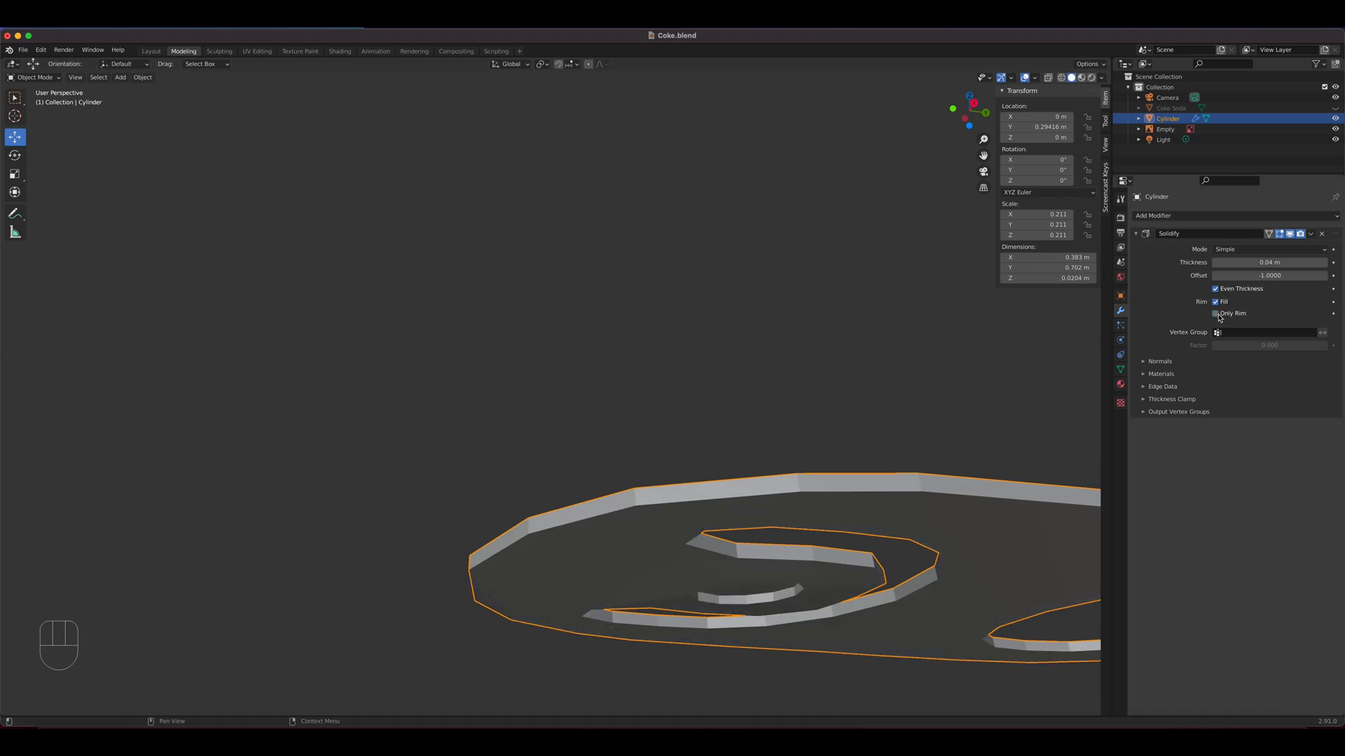
{"action": "middle_click_drag", "start_coordinate": [1051, 360], "coordinate": [1063, 429]}
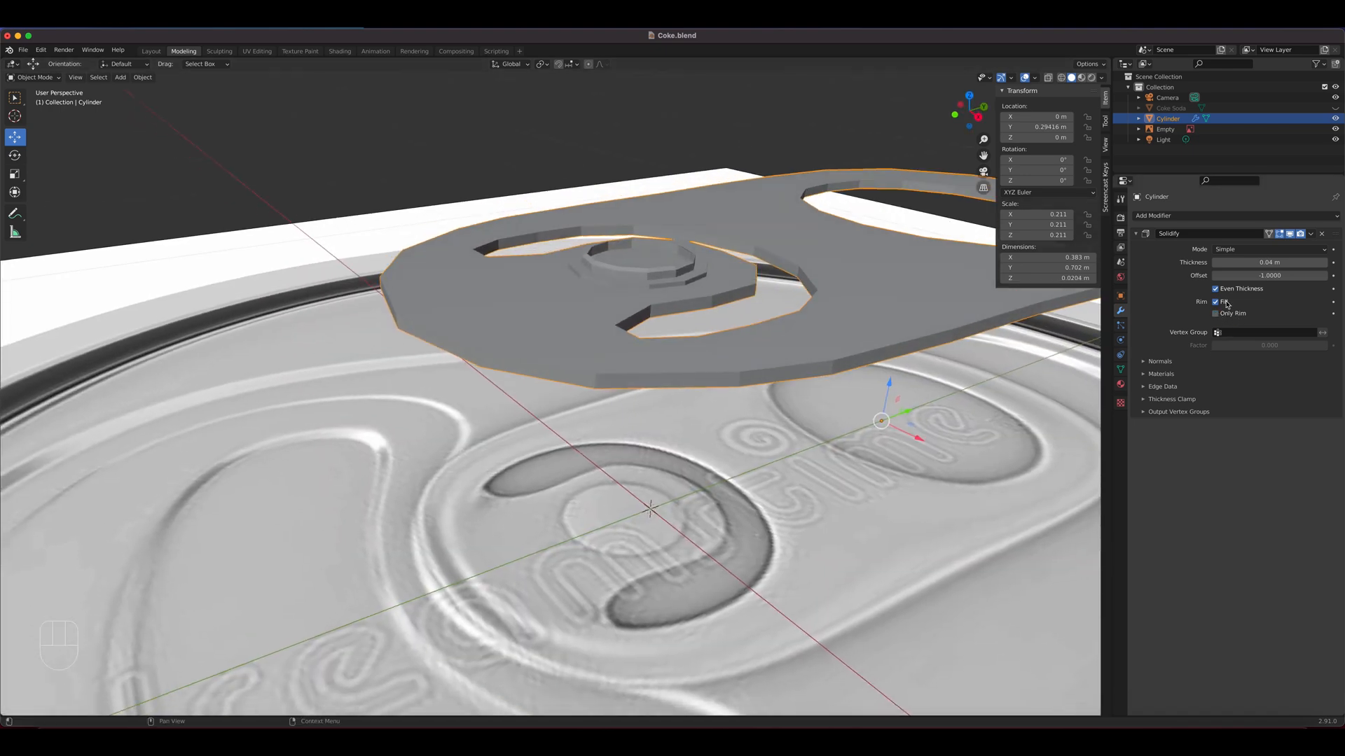
Remove the Solidify modifier from the pull tab and enter Edit Mode on its mesh
{"action": "left_click", "coordinate": [1323, 236]}
{"action": "middle_click_drag", "start_coordinate": [735, 337], "coordinate": [756, 378]}
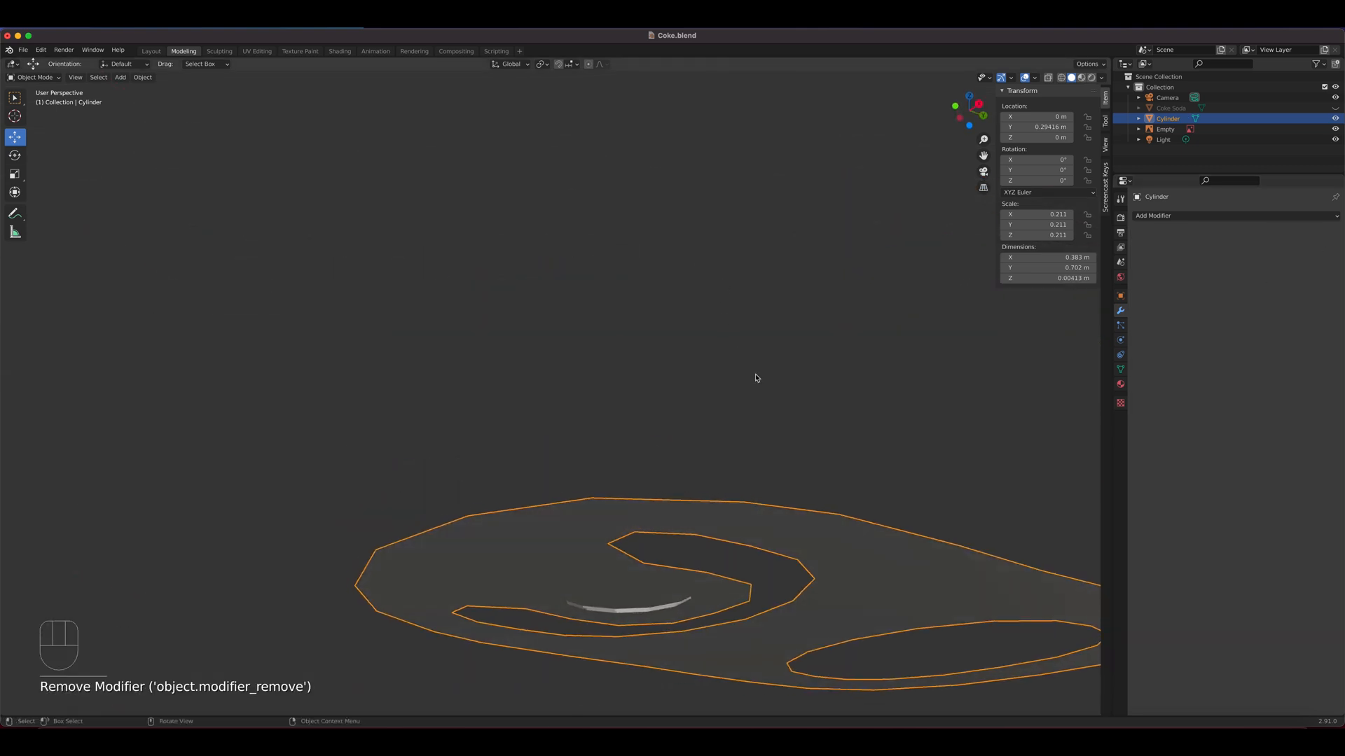
{"action": "key", "text": "Tab"}
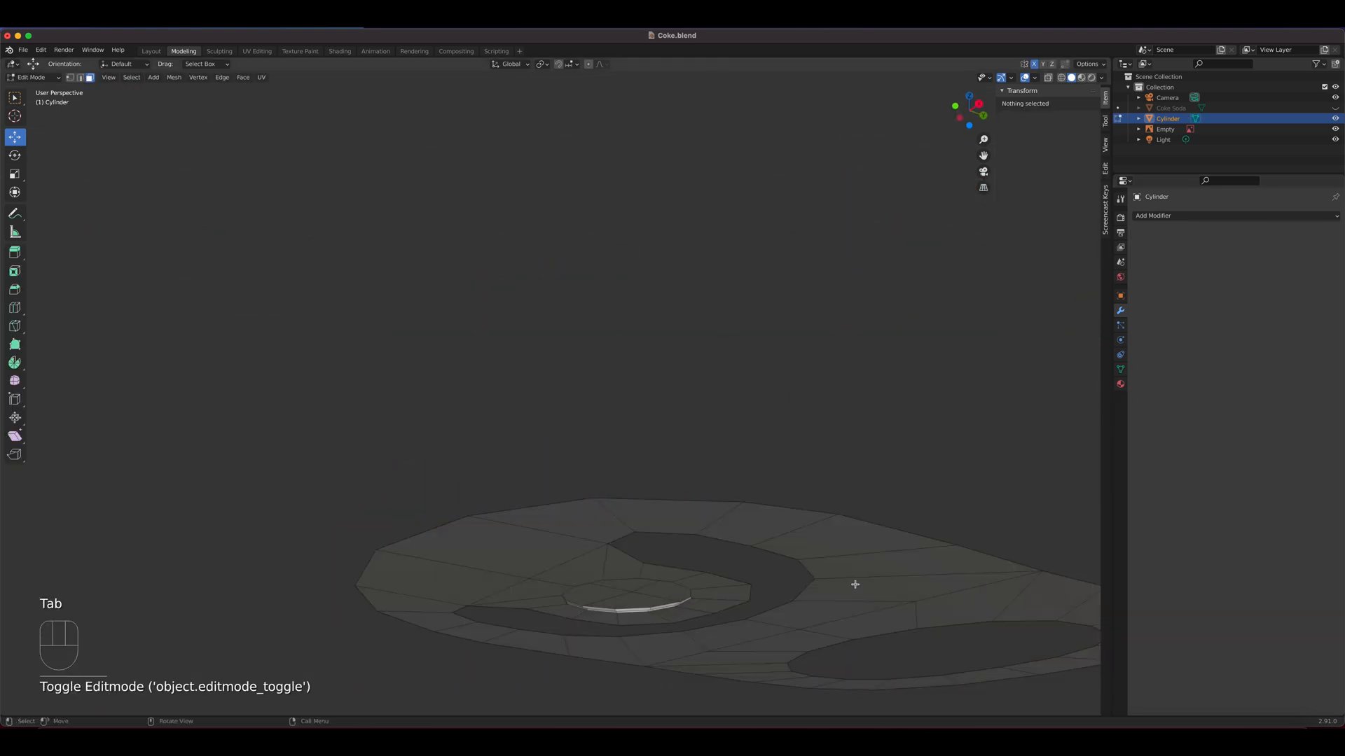
{"action": "left_click", "coordinate": [765, 535]}
{"action": "middle_click_drag", "start_coordinate": [802, 567], "coordinate": [779, 587]}
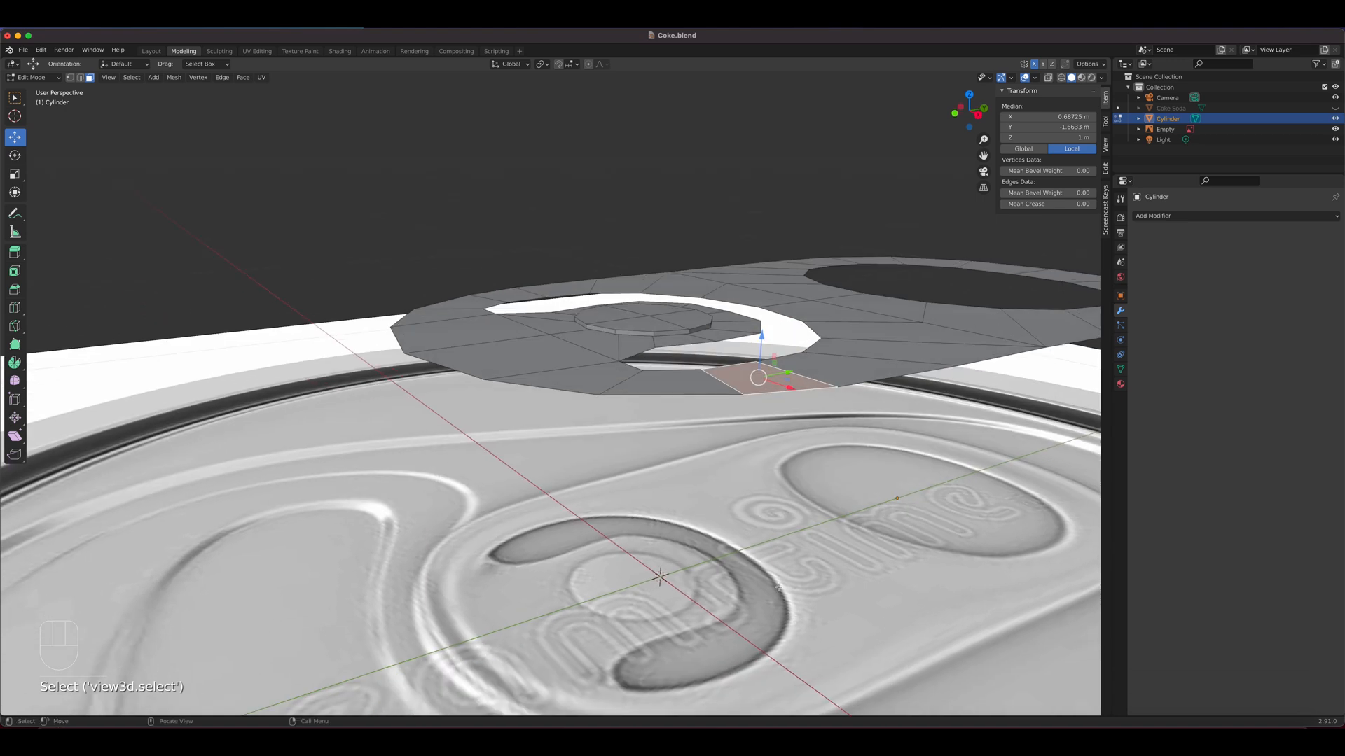
{"action": "middle_click_drag", "start_coordinate": [636, 334], "coordinate": [665, 356]}
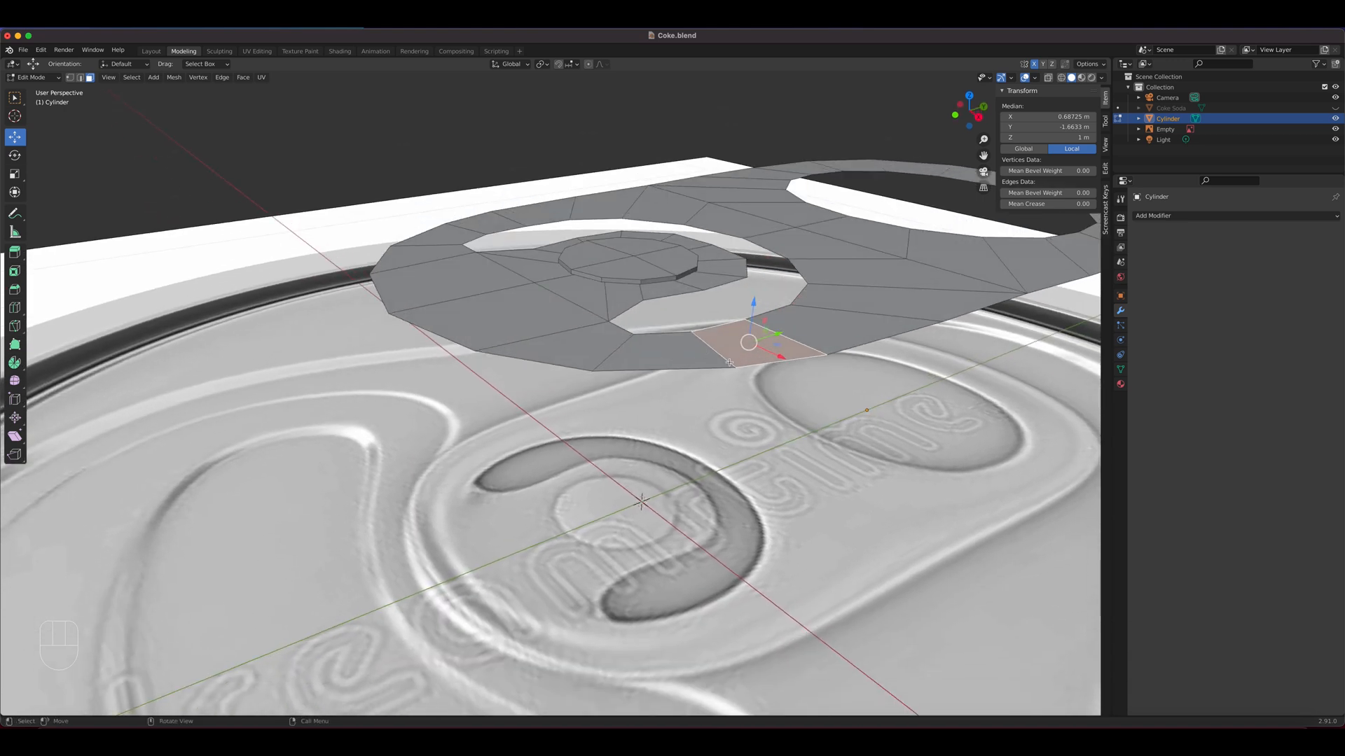
Try to select the whole rivet by growing and shrinking the selection from its four top faces
{"action": "left_click", "coordinate": [651, 260]}
{"action": "left_click", "coordinate": [631, 246], "text": "shift"}
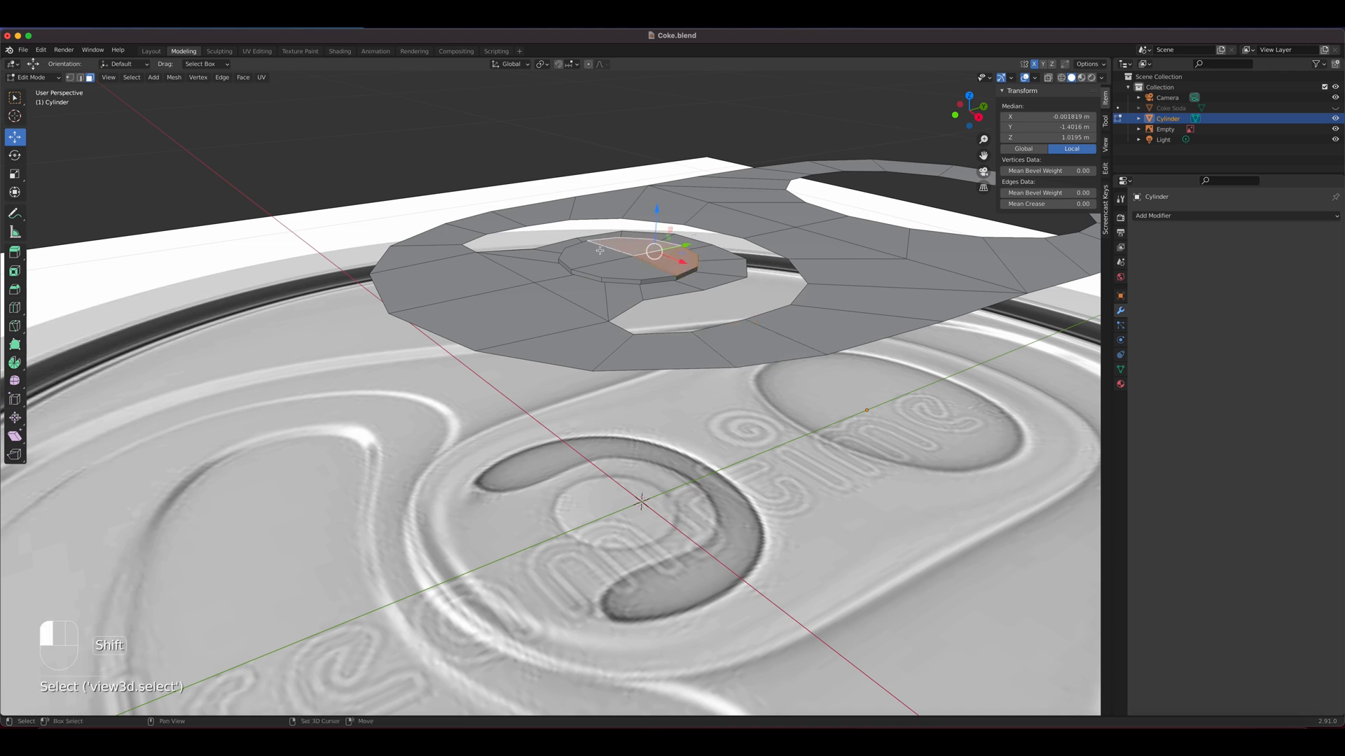
{"action": "left_click", "coordinate": [595, 256], "text": "shift"}
{"action": "left_click", "coordinate": [617, 272], "text": "shift"}
{"action": "key", "text": "ctrl+KP_Add"}
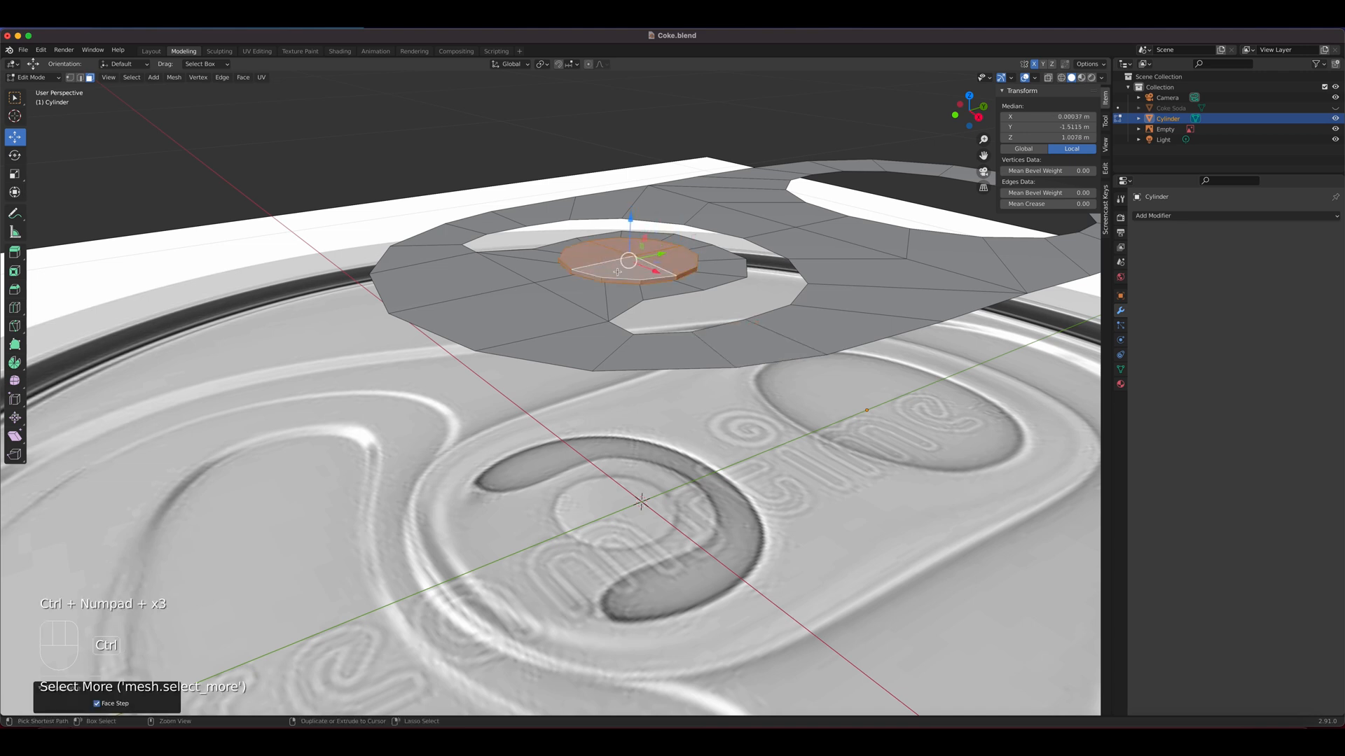
{"action": "key", "text": "ctrl+KP_Add"}
{"action": "key", "text": "ctrl+KP_Subtract"}
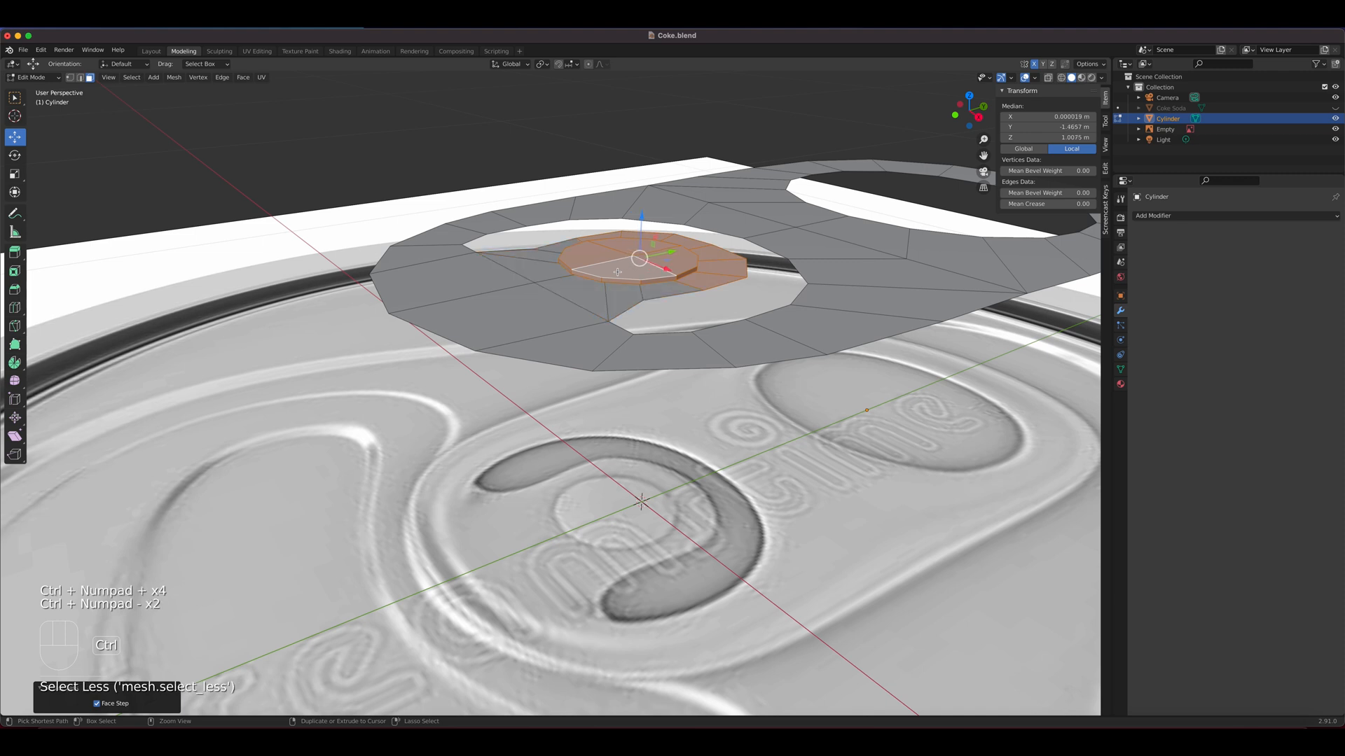
{"action": "key", "text": "ctrl+KP_Subtract"}
{"action": "key", "text": "ctrl+KP_Subtract"}
{"action": "key", "text": "ctrl+KP_Subtract"}
{"action": "key", "text": "ctrl+KP_Subtract"}
{"action": "key", "text": "ctrl+KP_Subtract"}
{"action": "key", "text": "ctrl+KP_Subtract"}
Select every pull tab face except the rivet's top and sides, and extrude them up about 0.0027 m
{"action": "left_click", "coordinate": [603, 261]}
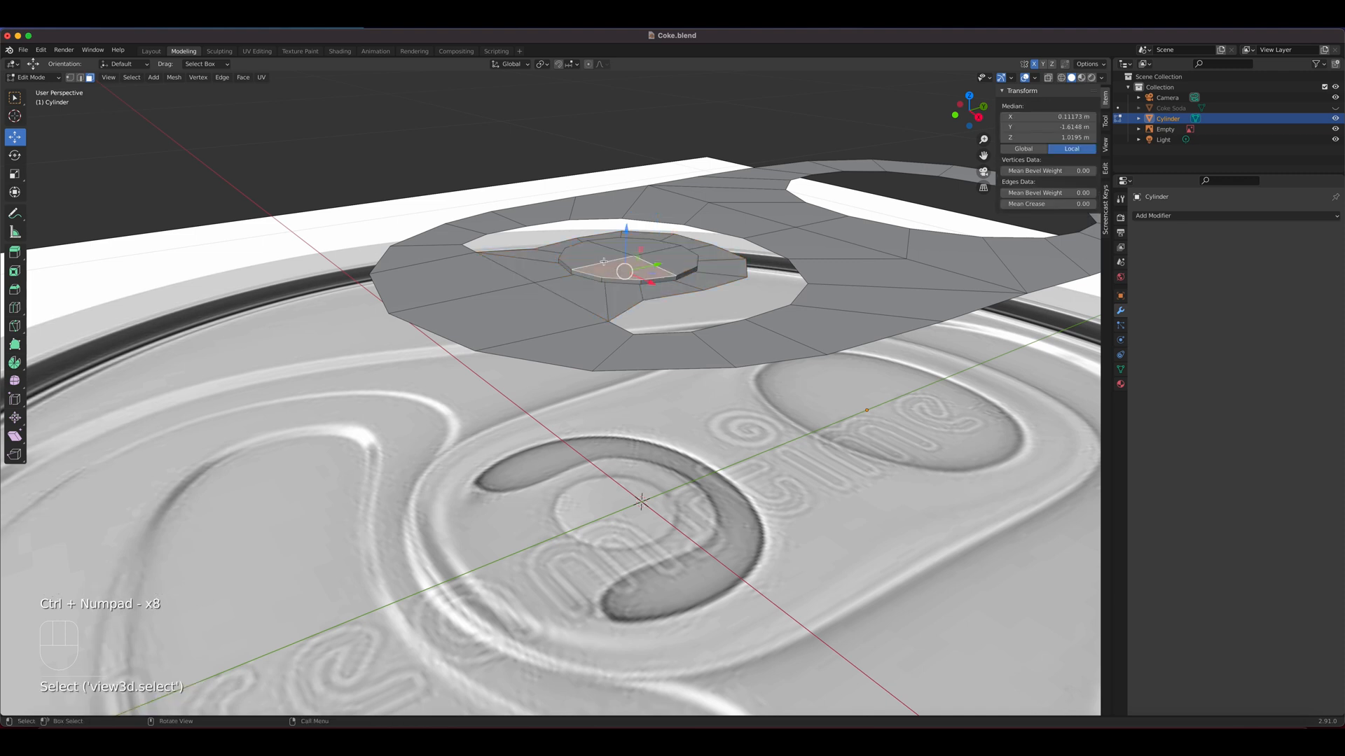
{"action": "left_click", "coordinate": [599, 256], "text": "shift"}
{"action": "left_click", "coordinate": [642, 248], "text": "shift"}
{"action": "left_click", "coordinate": [667, 257], "text": "shift"}
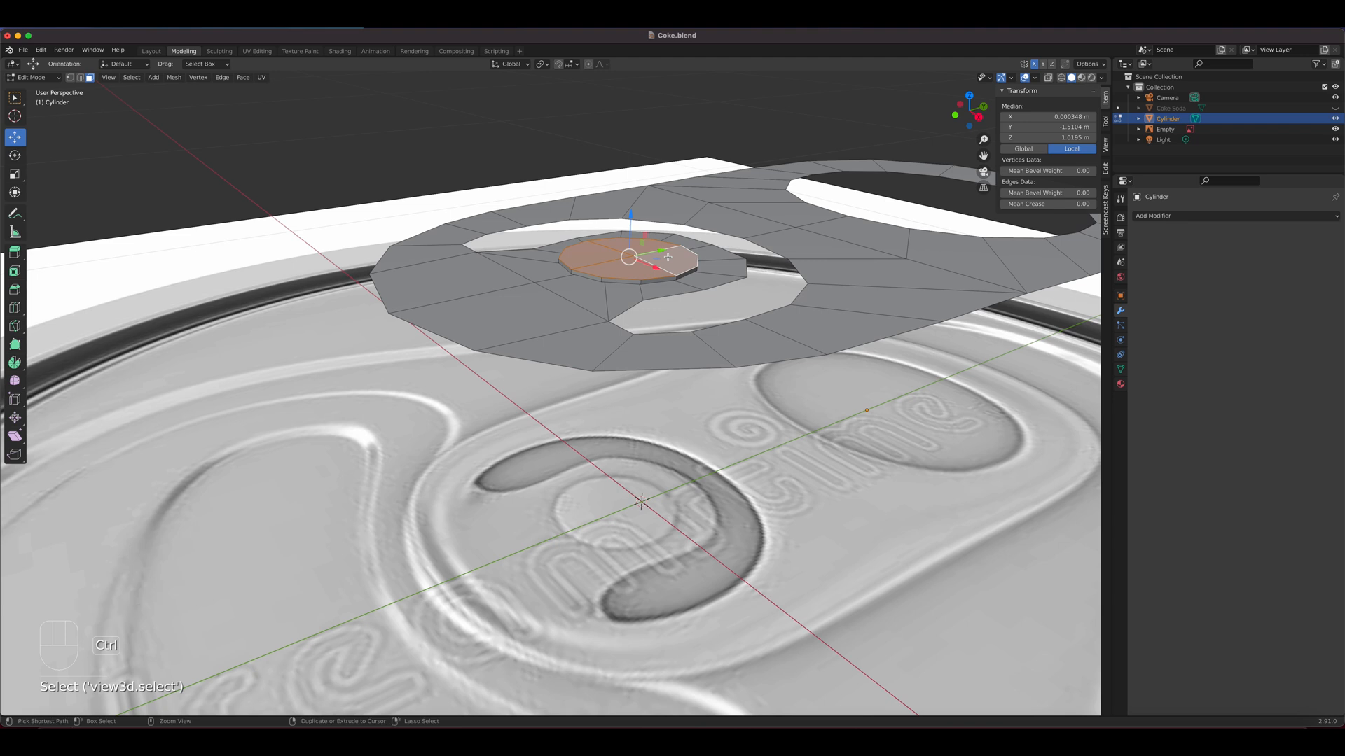
{"action": "key", "text": "ctrl+KP_Add"}
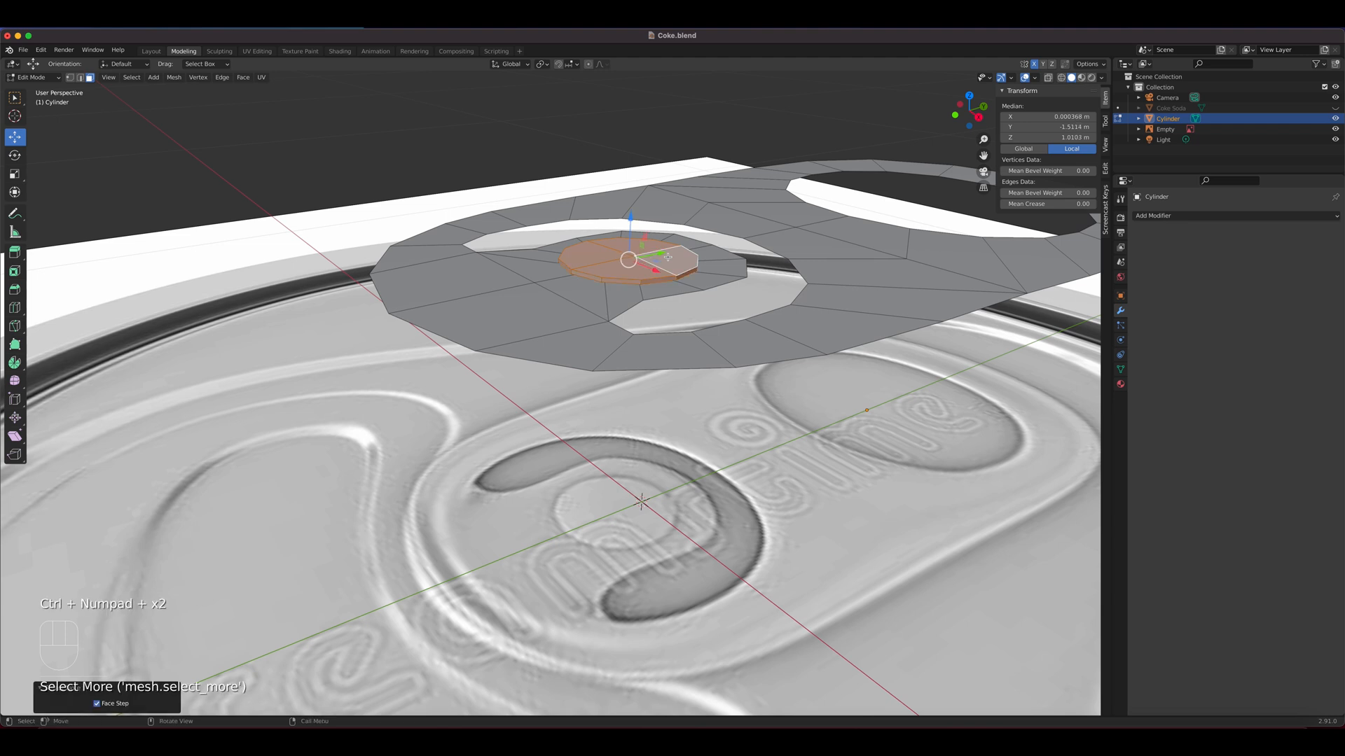
{"action": "key", "text": "ctrl+i"}
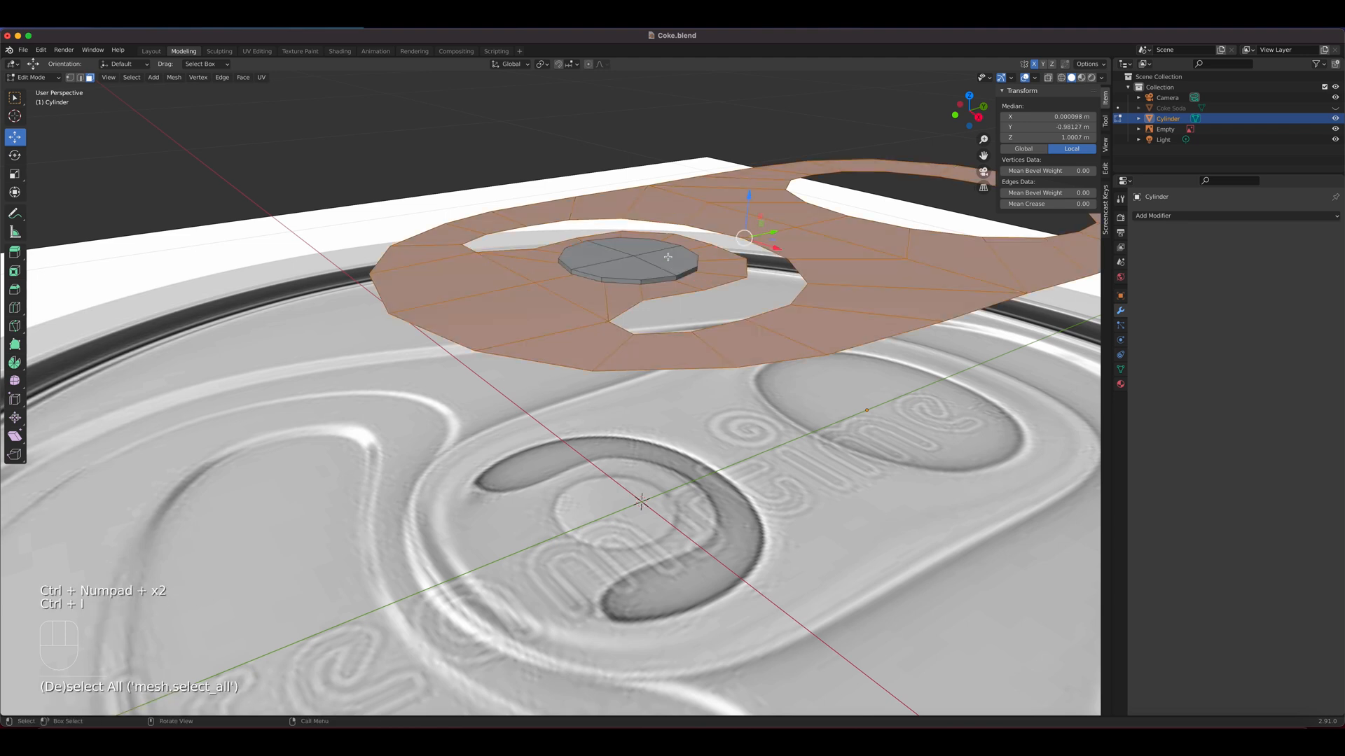
{"action": "key", "text": "e"}
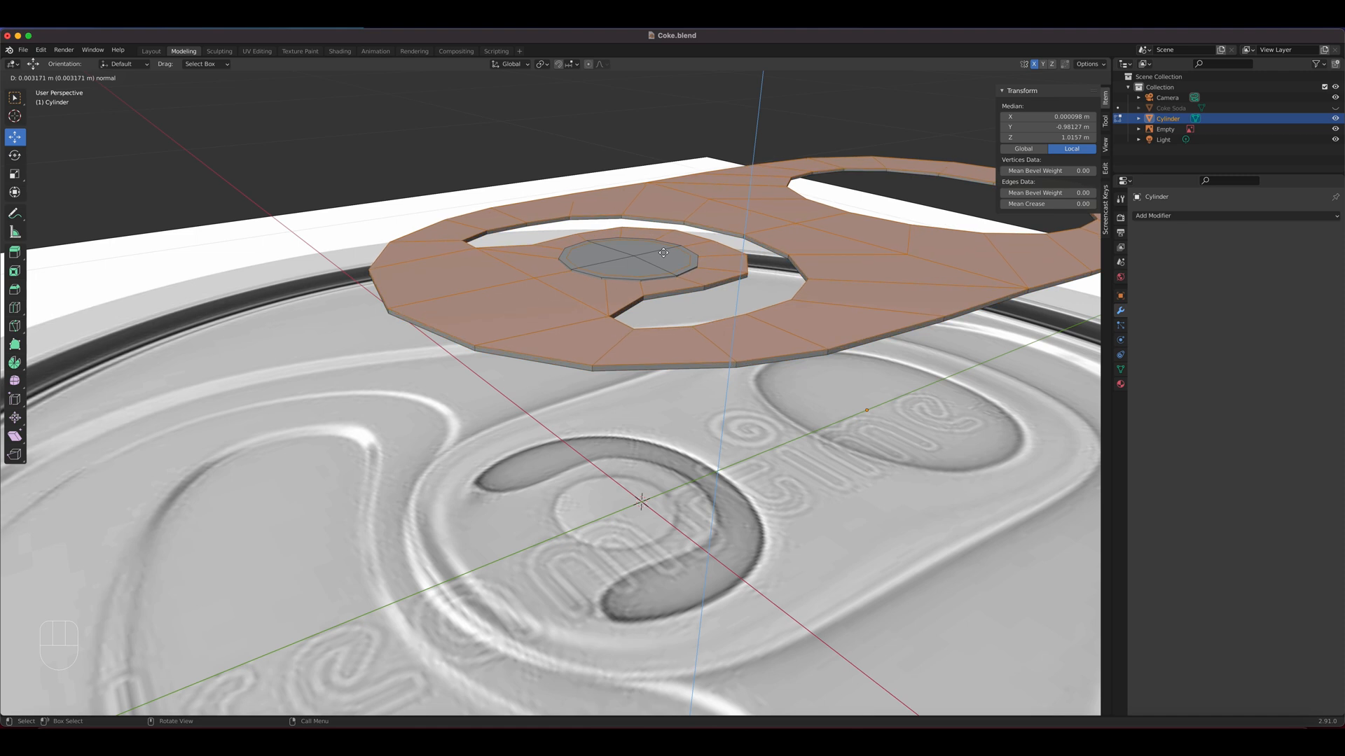
{"action": "left_click", "coordinate": [662, 253]}
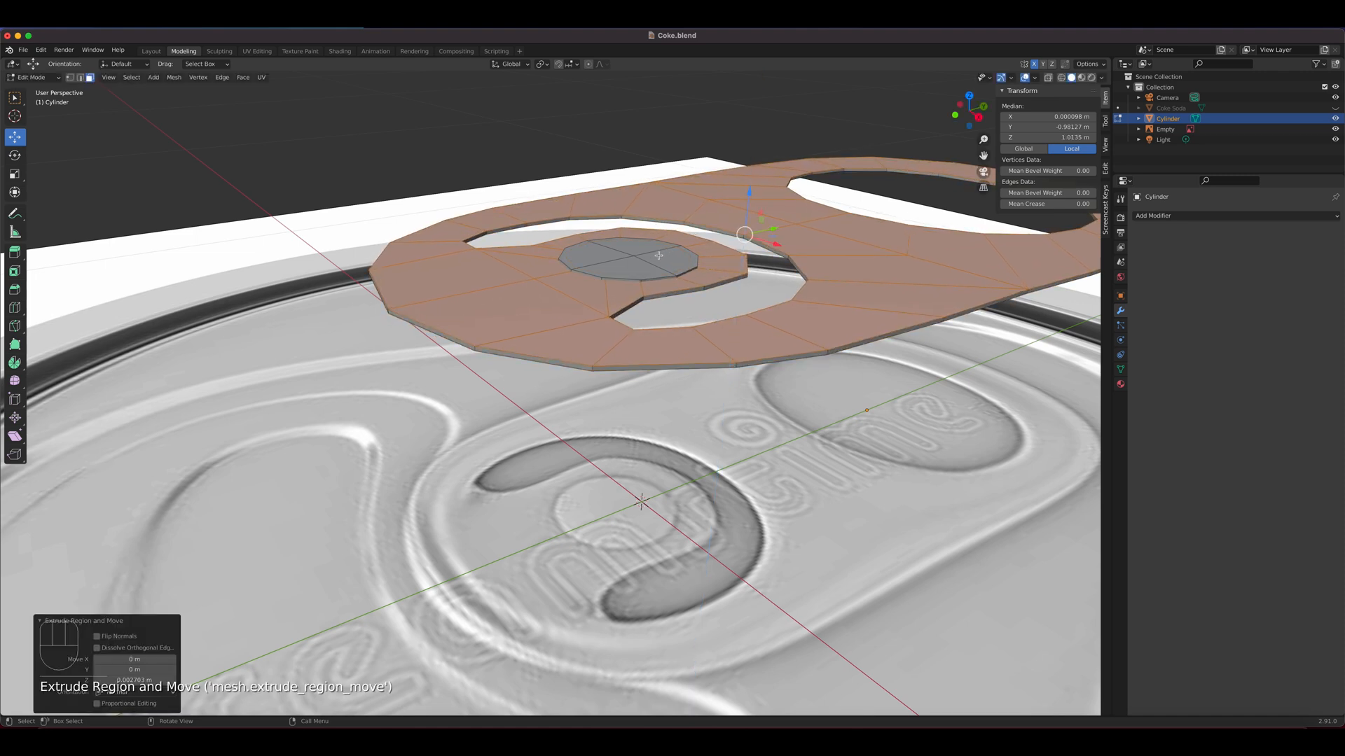
Select the rivet's top and side faces and raise them about 0.0027 m along Z
{"action": "left_click", "coordinate": [659, 255]}
{"action": "left_click", "coordinate": [626, 288], "text": "shift"}
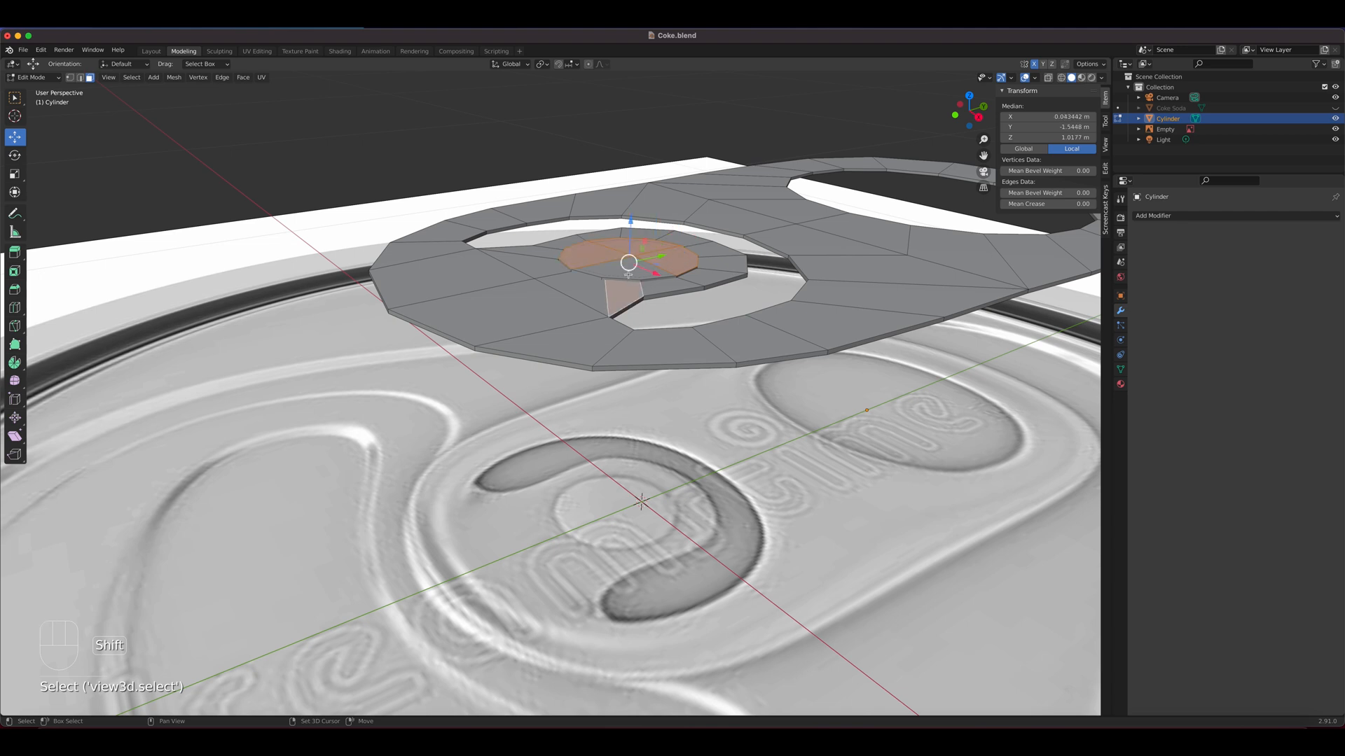
{"action": "left_click", "coordinate": [625, 288], "text": "shift"}
{"action": "left_click", "coordinate": [672, 260], "text": "shift"}
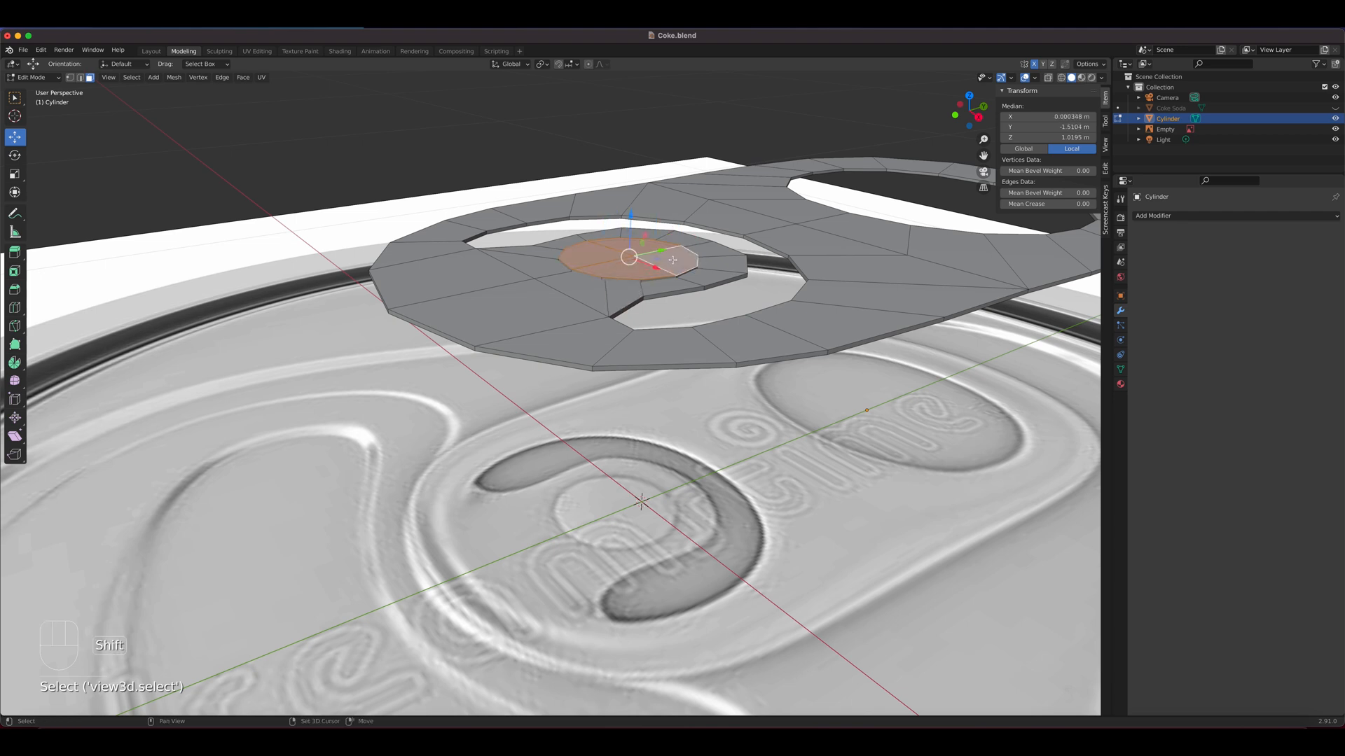
{"action": "key", "text": "ctrl+KP_Add"}
{"action": "key", "text": "ctrl+KP_Add"}
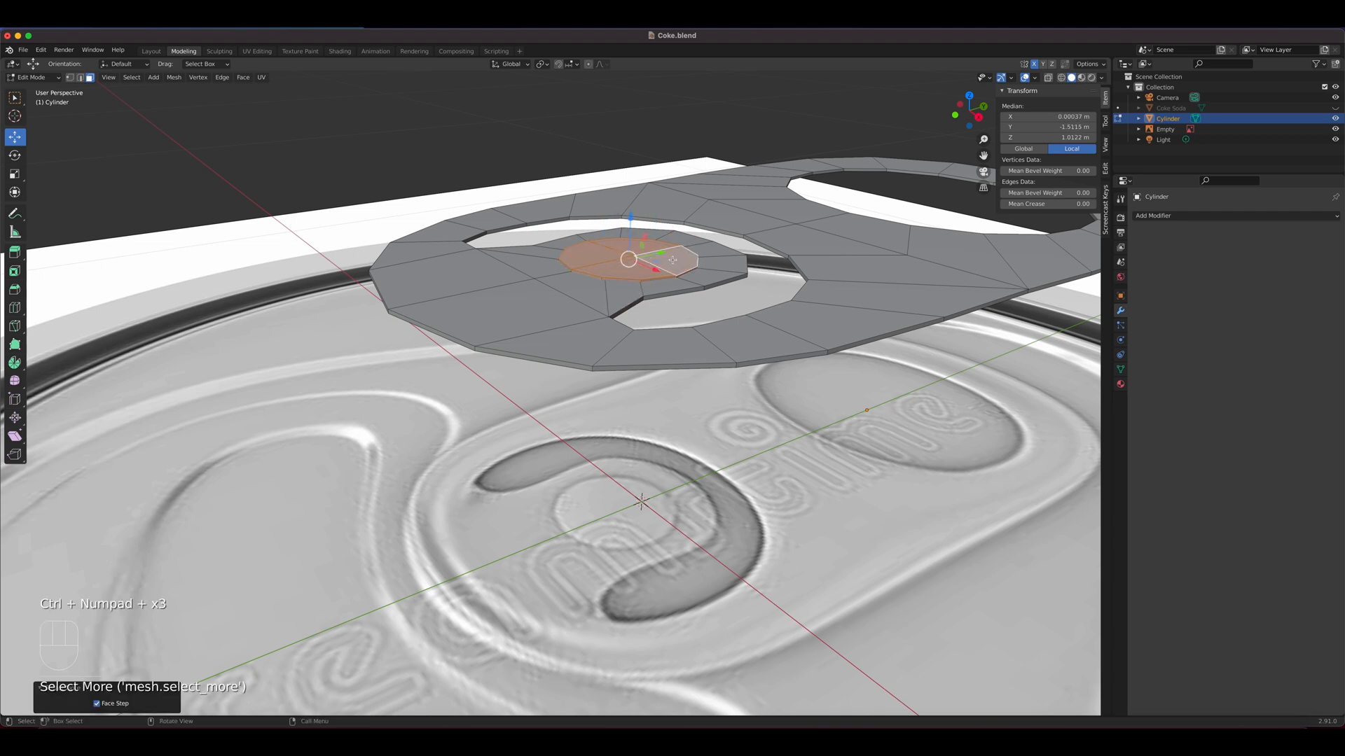
{"action": "mouse_move", "coordinate": [629, 218]}
{"action": "left_mouse_down"}
{"action": "mouse_move", "coordinate": [630, 199]}
{"action": "mouse_move", "coordinate": [627, 213]}
{"action": "left_mouse_up"}
Select the lower outer edge loop on the tab's underside and try to fill it with a face
{"action": "middle_click_drag", "start_coordinate": [676, 303], "coordinate": [686, 374]}
{"action": "scroll", "coordinate": [703, 335], "scroll_direction": "down", "scroll_amount": 2}
{"action": "scroll", "coordinate": [744, 550], "scroll_direction": "up", "scroll_amount": 2}
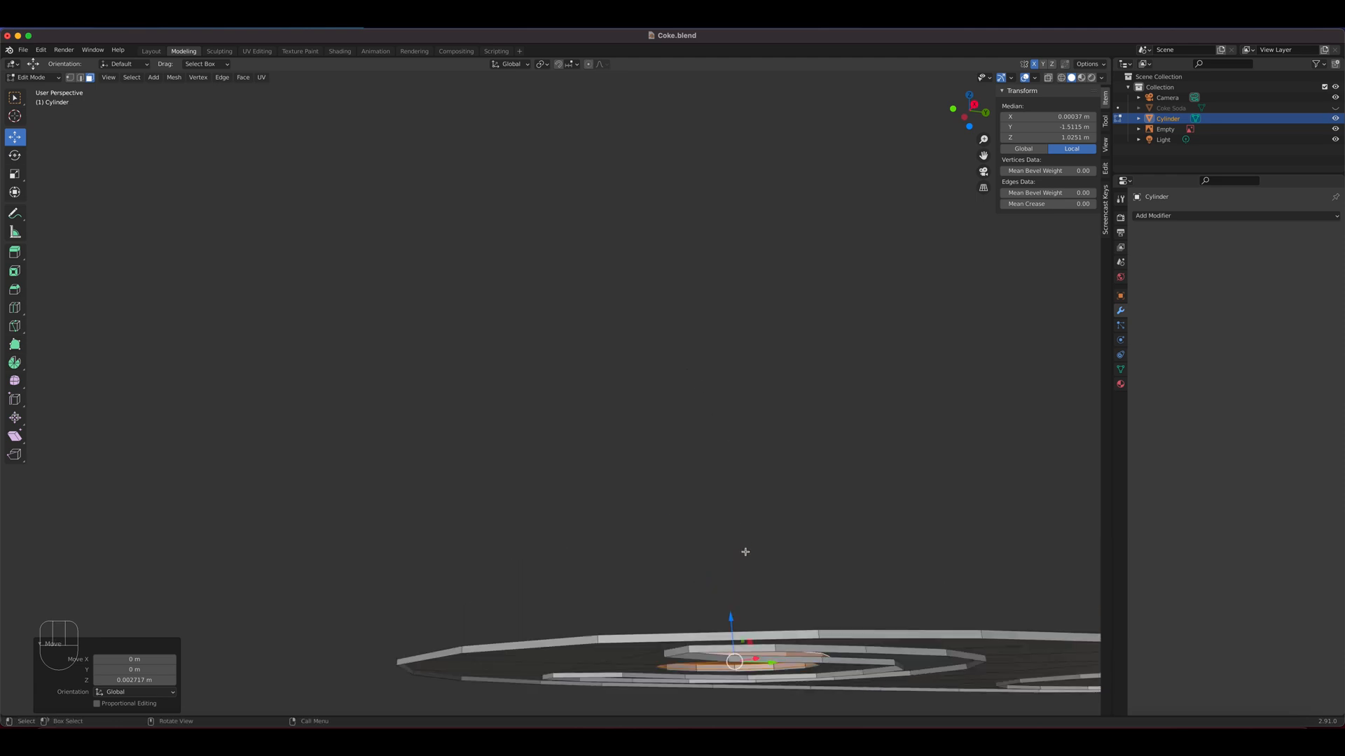
{"action": "scroll", "coordinate": [744, 551], "scroll_direction": "down", "scroll_amount": 2}
{"action": "middle_click_drag", "start_coordinate": [717, 516], "coordinate": [703, 414], "text": "shift"}
{"action": "middle_click_drag", "start_coordinate": [702, 414], "coordinate": [533, 376]}
{"action": "key", "text": "2"}
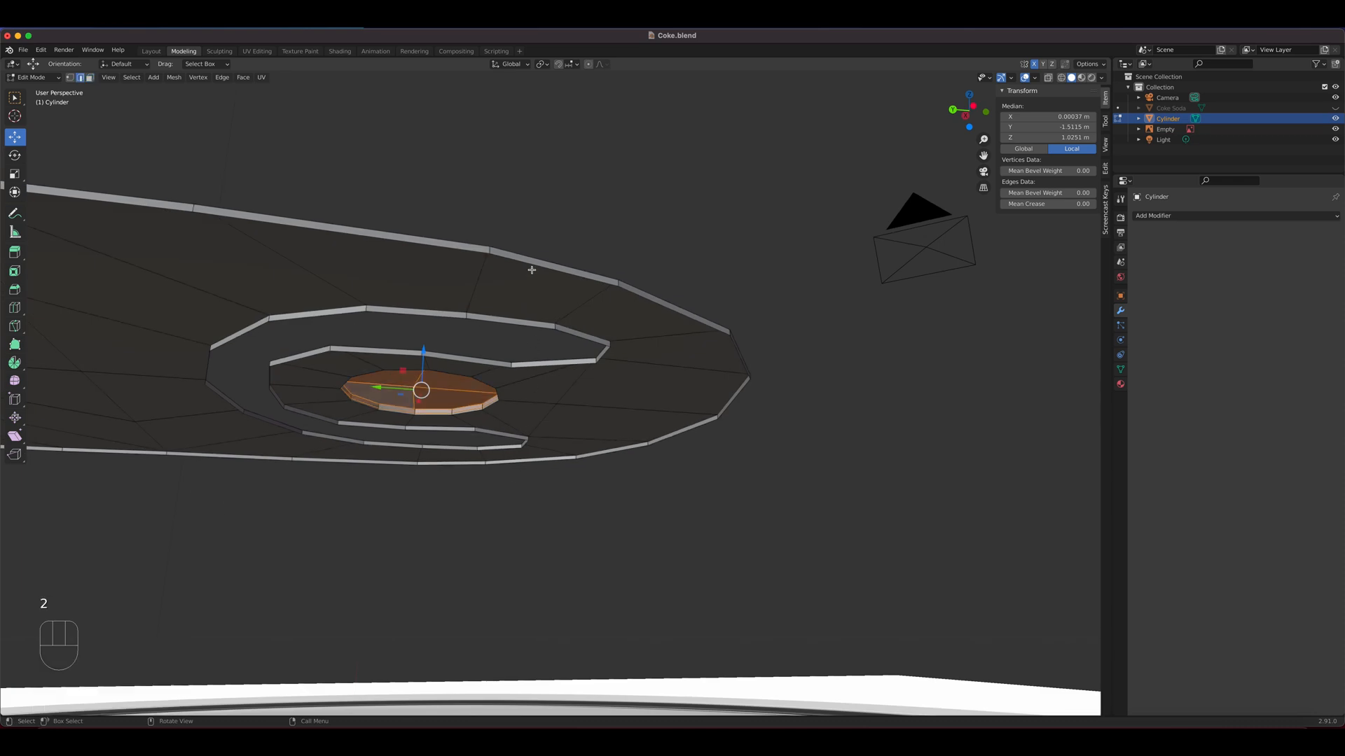
{"action": "left_click", "coordinate": [532, 266], "text": "alt"}
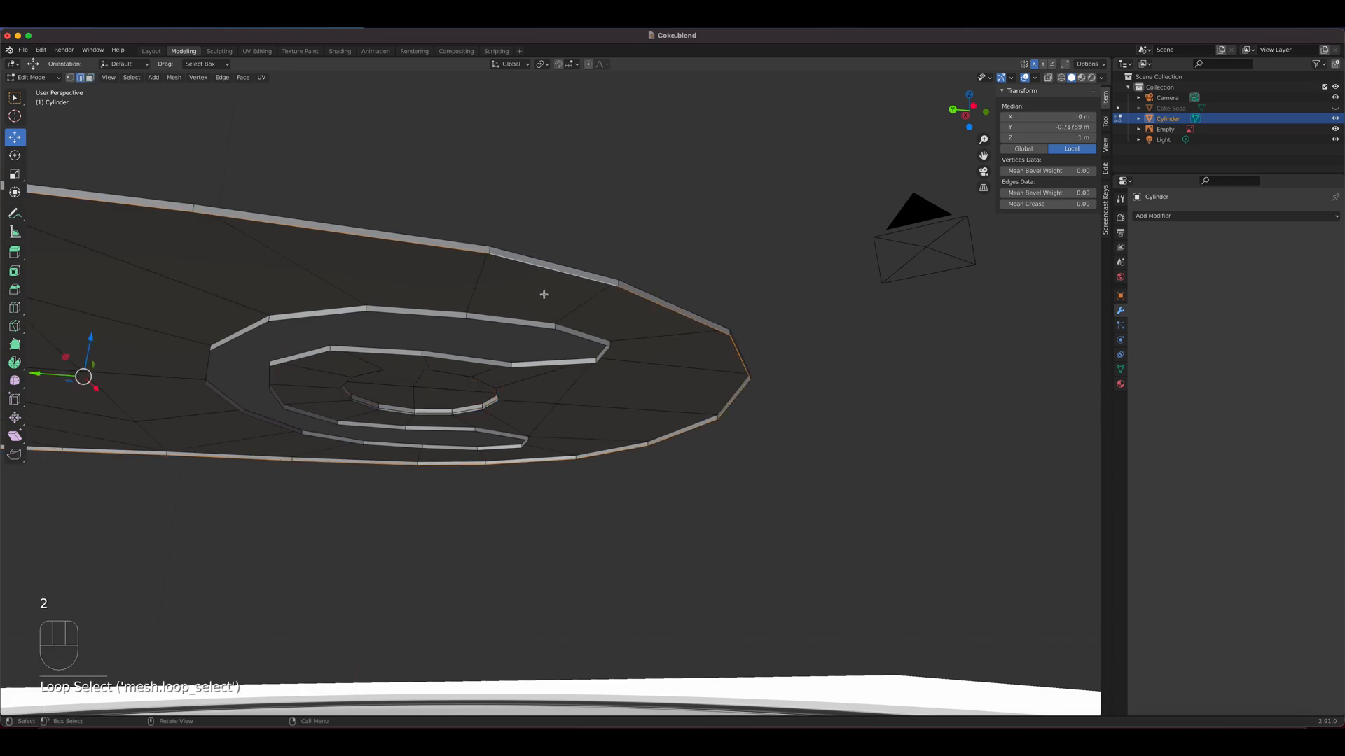
{"action": "key", "text": "f"}
{"action": "middle_click_drag", "start_coordinate": [564, 393], "coordinate": [533, 438]}
Undo the underside fill, the rivet's raise and the tab extrusion
{"action": "key", "text": "super+z"}
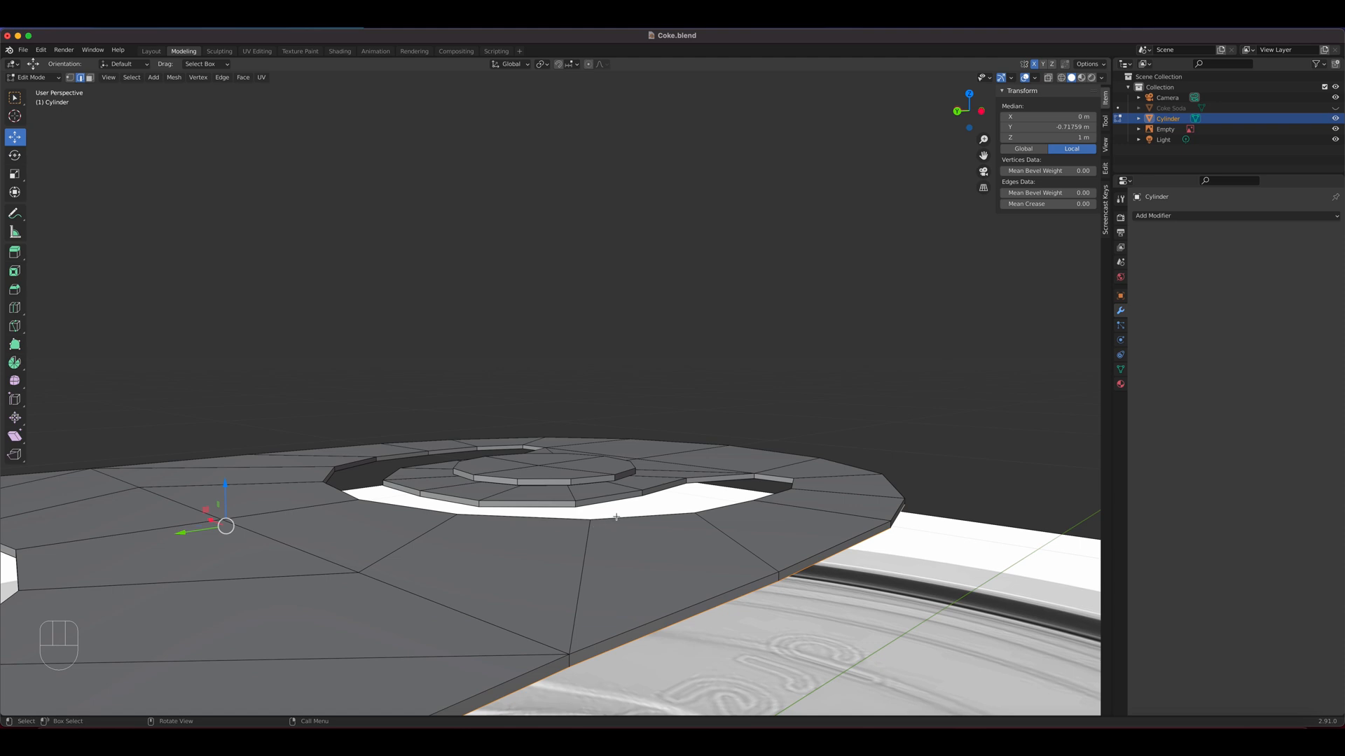
{"action": "key", "text": "super+z"}
{"action": "key", "text": "super+z"}
{"action": "key", "text": "super+z"}
{"action": "key", "text": "super+z"}
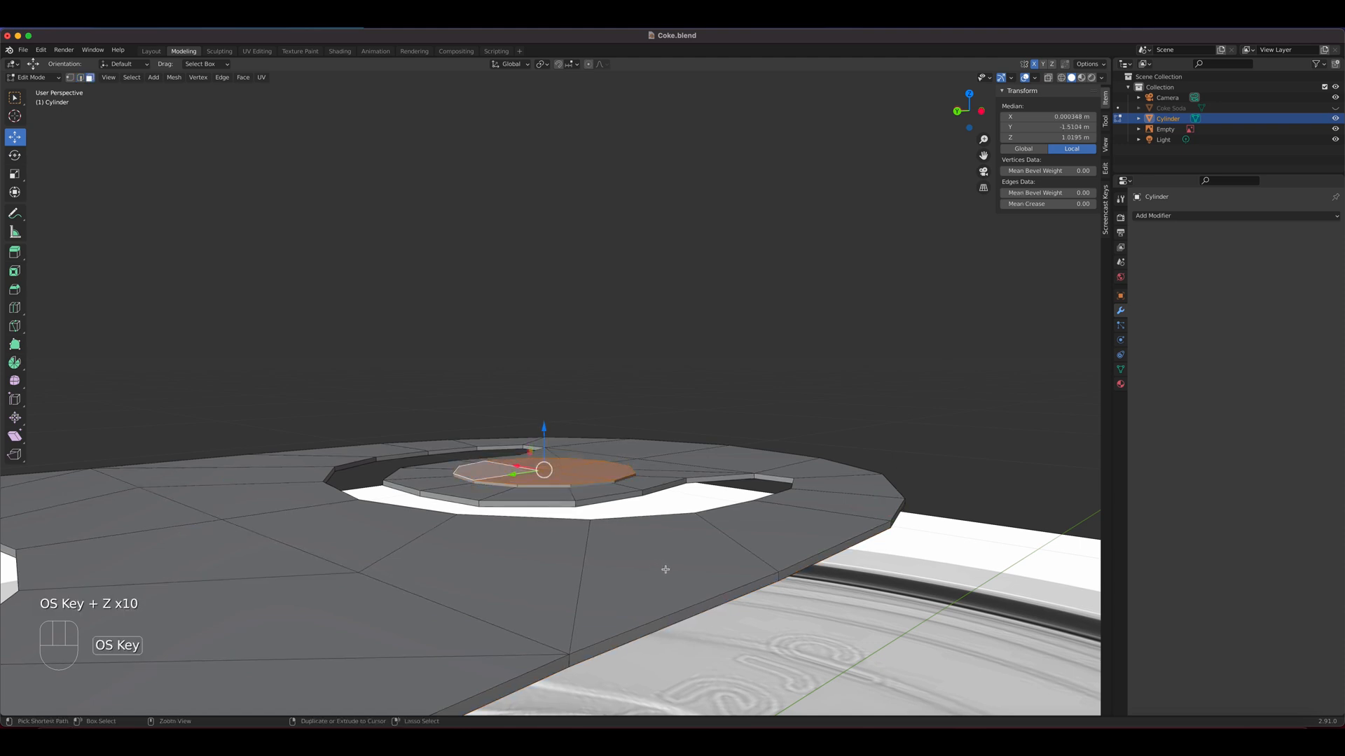
{"action": "key", "text": "super+z"}
{"action": "key", "text": "super+z"}
{"action": "key", "text": "super+z"}
{"action": "key", "text": "super+z"}
{"action": "key", "text": "super+z"}
{"action": "key", "text": "super+z"}
{"action": "key", "text": "super+z"}
{"action": "key", "text": "super+z"}
{"action": "key", "text": "super+z"}
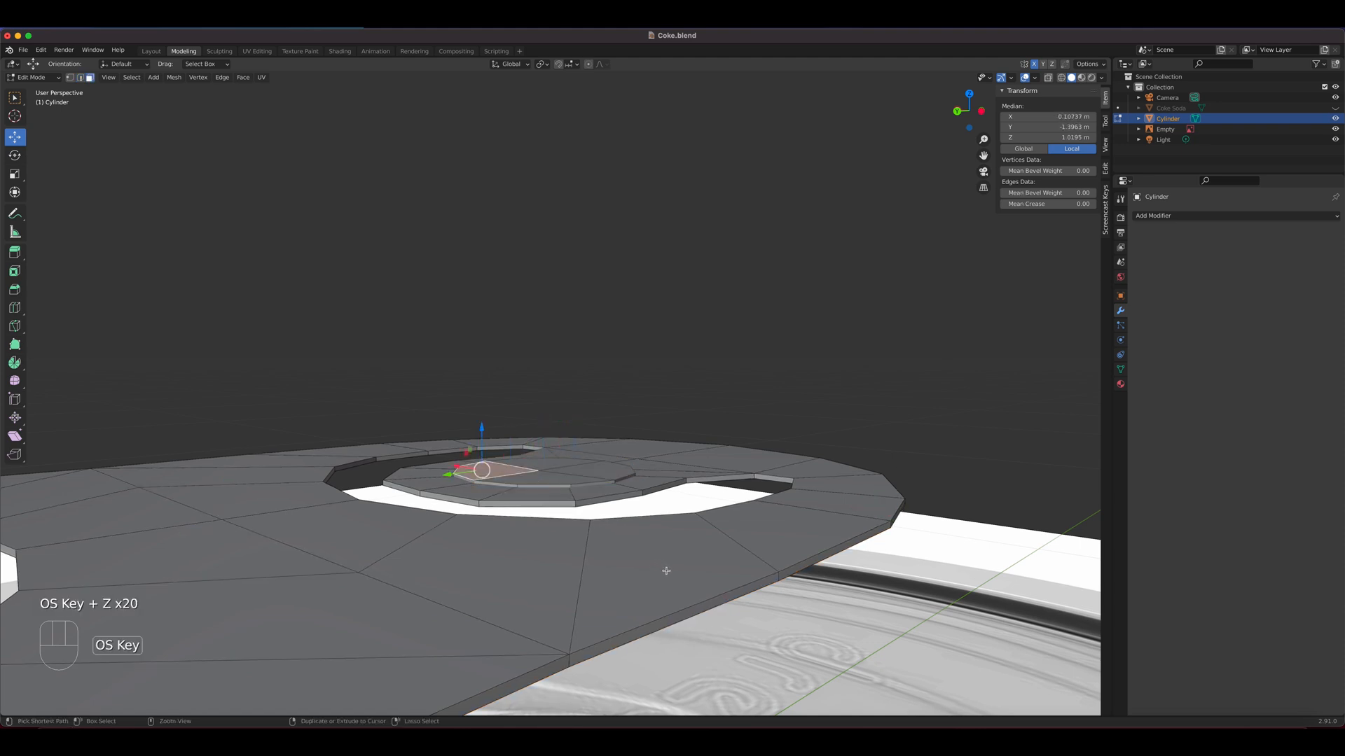
{"action": "middle_click_drag", "start_coordinate": [666, 572], "coordinate": [590, 523]}
{"action": "middle_click_drag", "start_coordinate": [652, 577], "coordinate": [684, 609]}
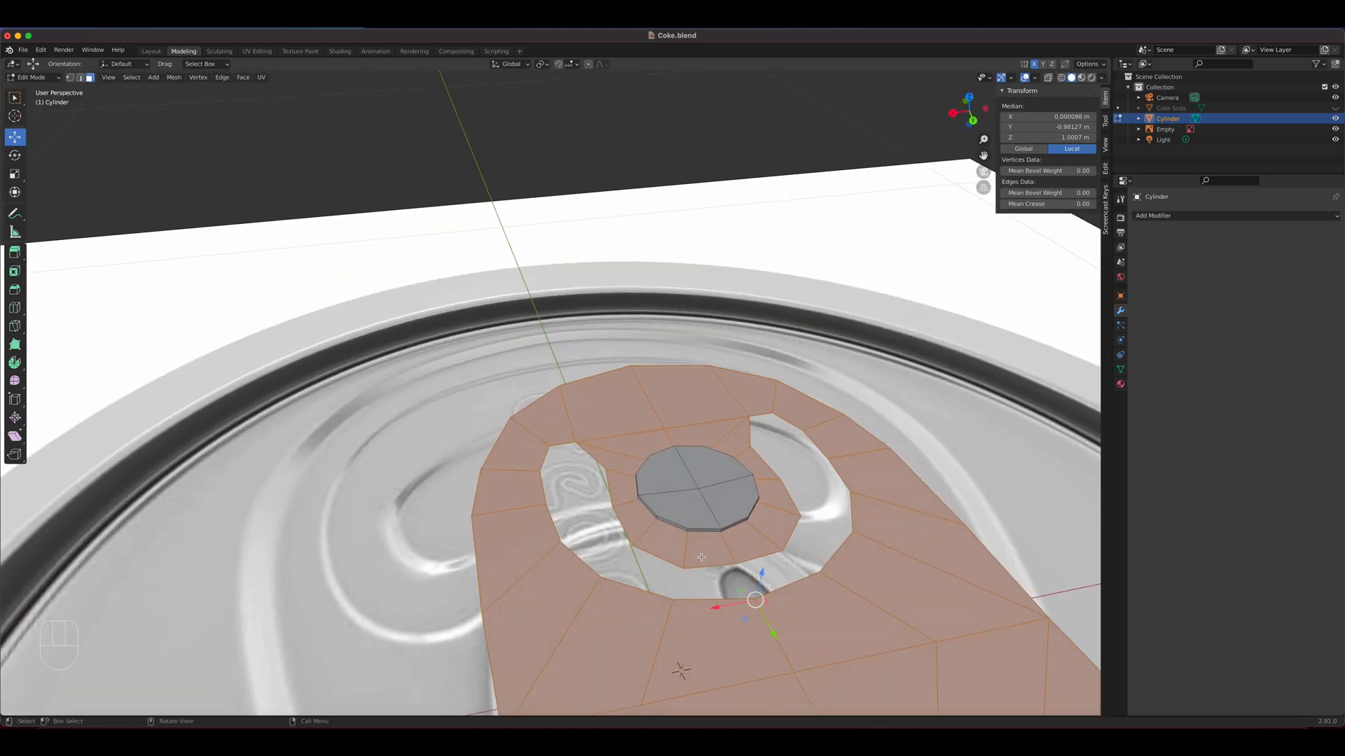
Select the rivet's four top faces plus its sides and separate them from the pull tab as their own object
{"action": "scroll", "coordinate": [684, 608], "scroll_direction": "up", "scroll_amount": 1}
{"action": "middle_click_drag", "start_coordinate": [676, 521], "coordinate": [564, 496], "text": "shift"}
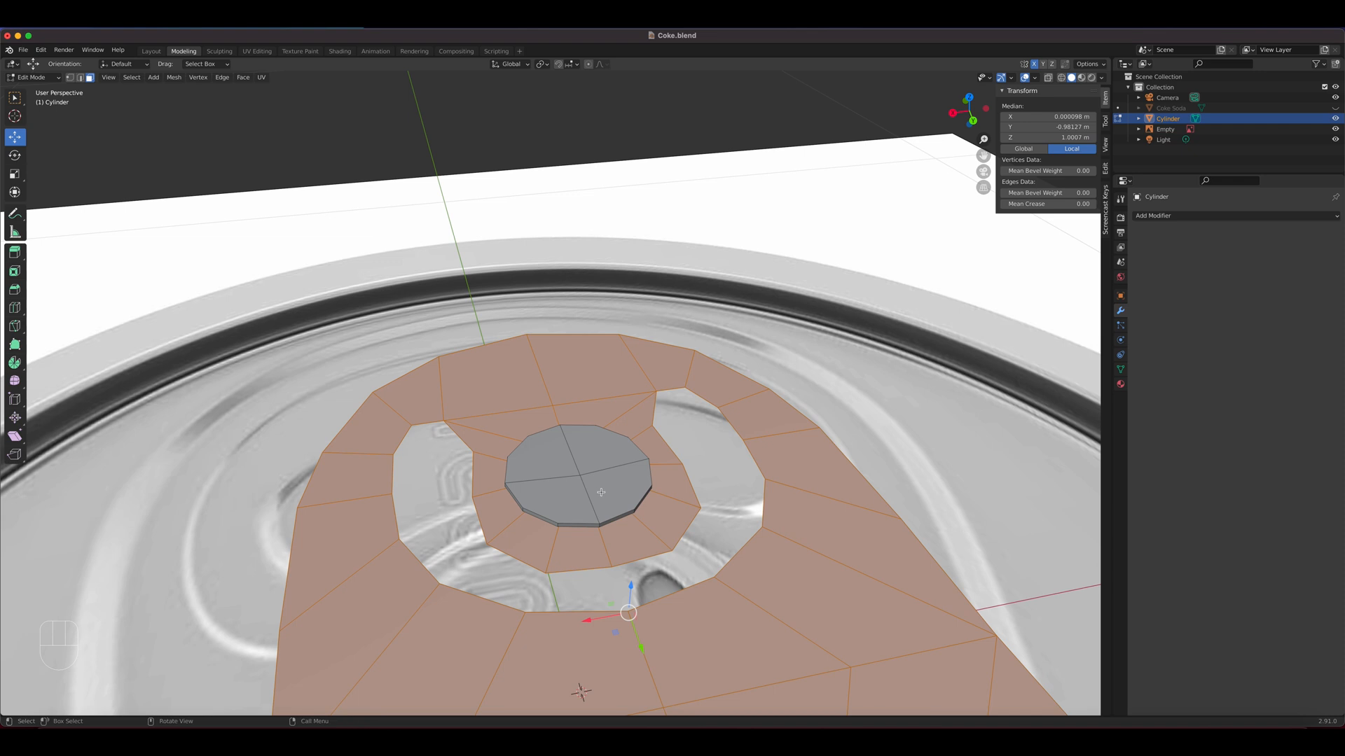
{"action": "left_click", "coordinate": [601, 492]}
{"action": "left_click", "coordinate": [600, 464], "text": "shift"}
{"action": "left_click", "coordinate": [543, 459], "text": "shift"}
{"action": "left_click", "coordinate": [563, 499], "text": "shift"}
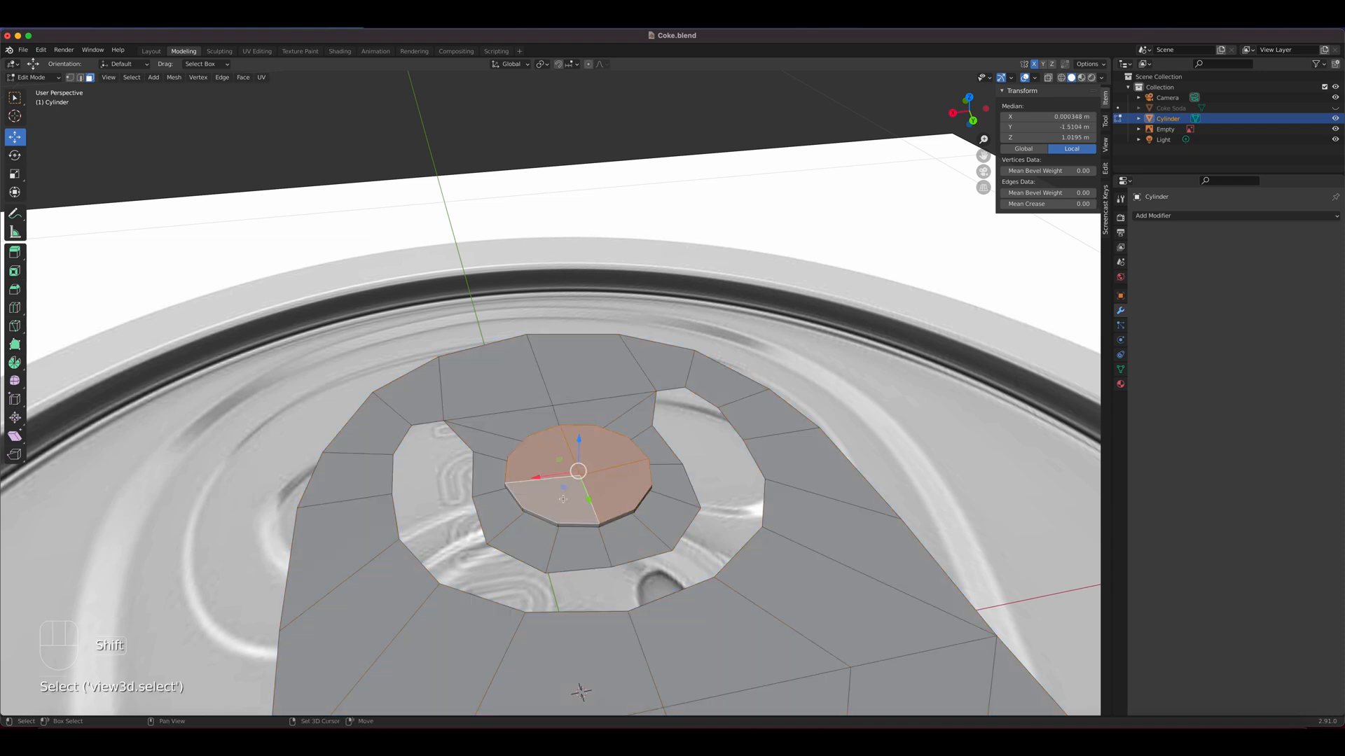
{"action": "key", "text": "ctrl+KP_Add"}
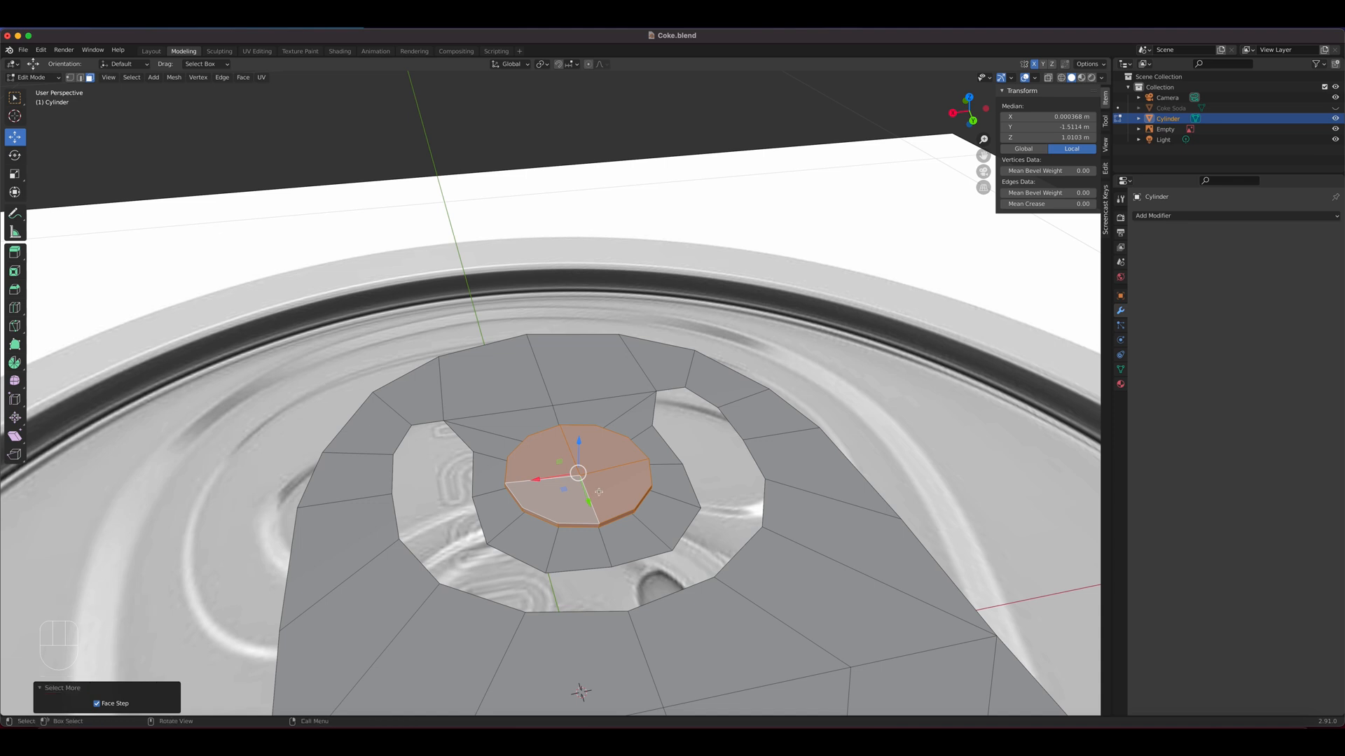
{"action": "key", "text": "p"}
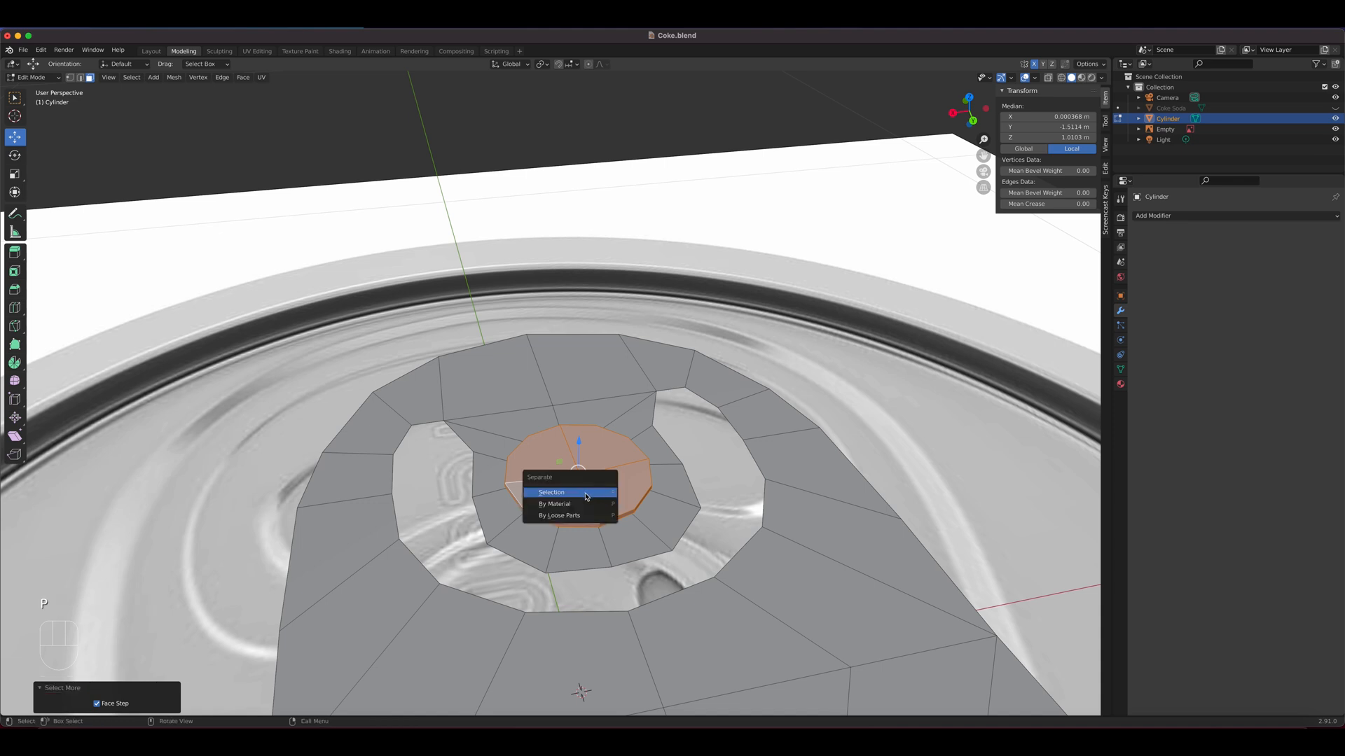
{"action": "left_click", "coordinate": [586, 495]}
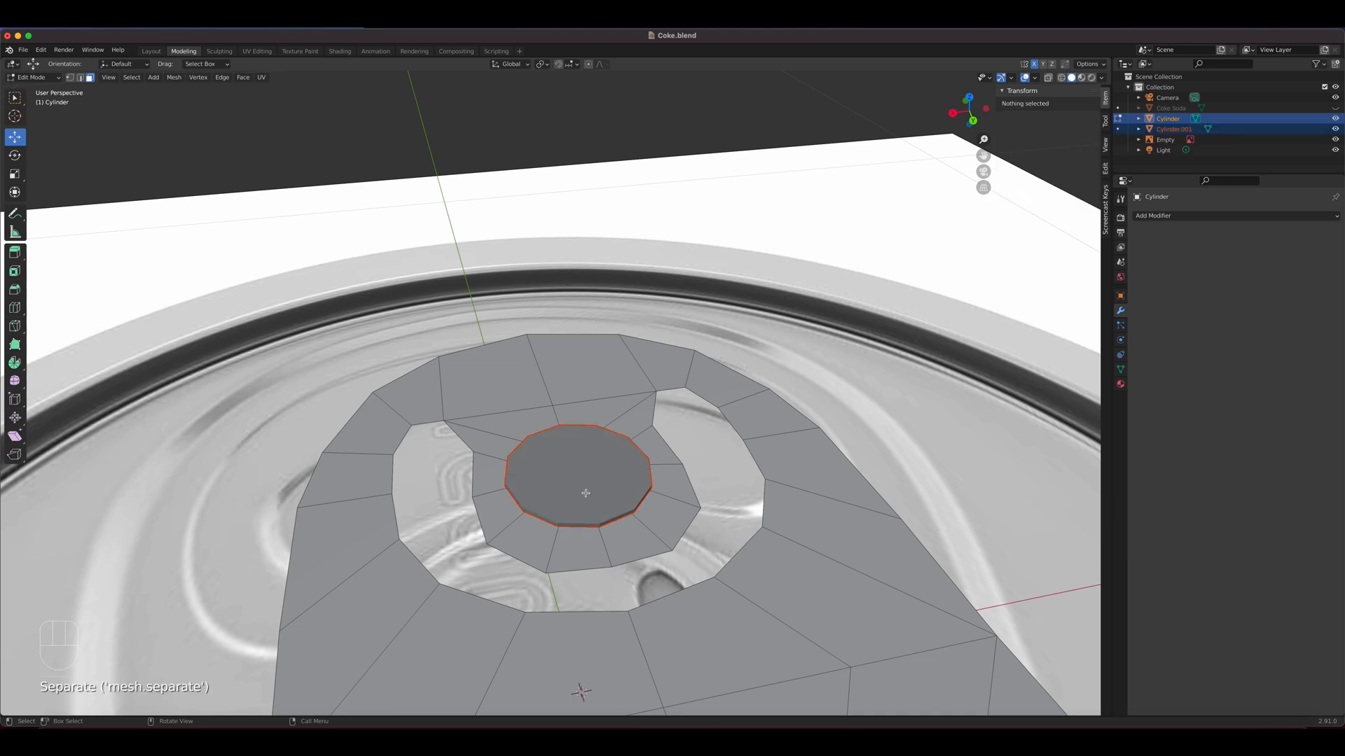
Select the separated rivet object and raise it about 0.132 m along Z, clear of the pull tab
{"action": "key", "text": "Tab"}
{"action": "left_click", "coordinate": [584, 493]}
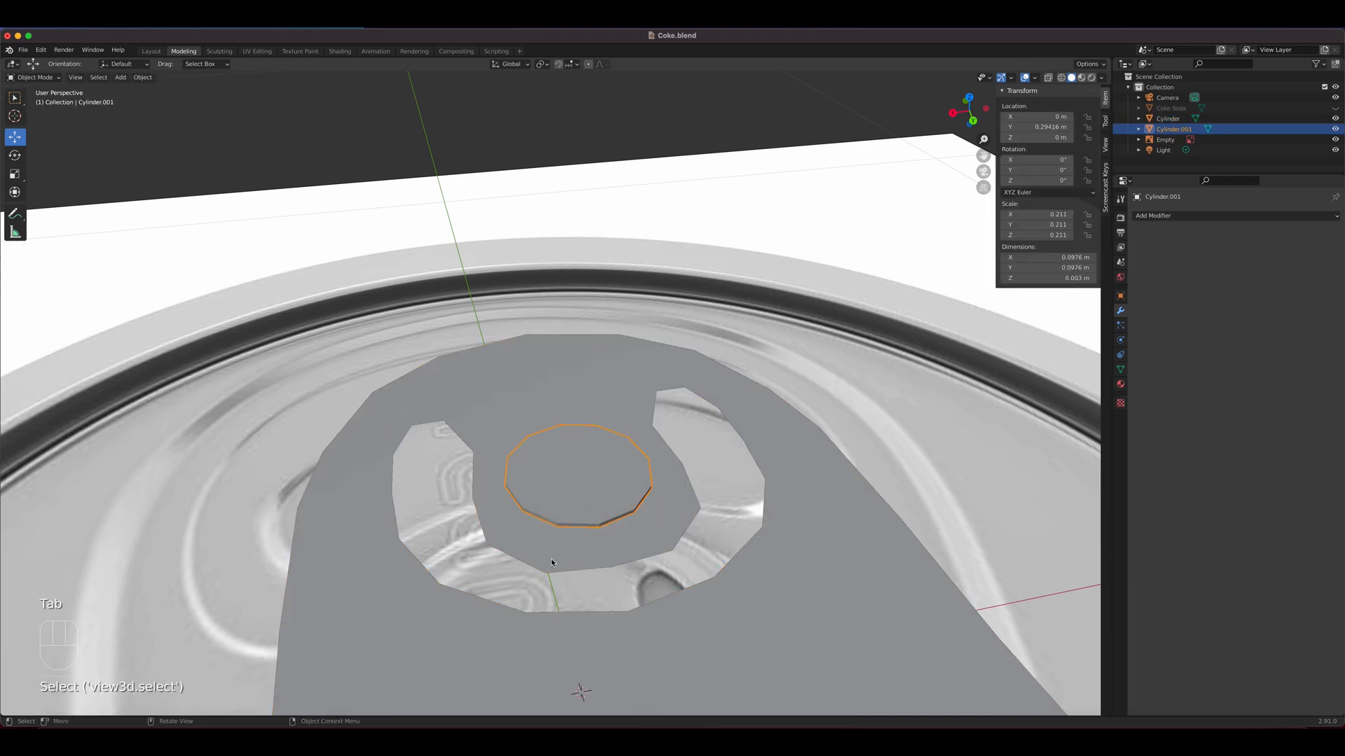
{"action": "middle_click_drag", "start_coordinate": [553, 563], "coordinate": [726, 532]}
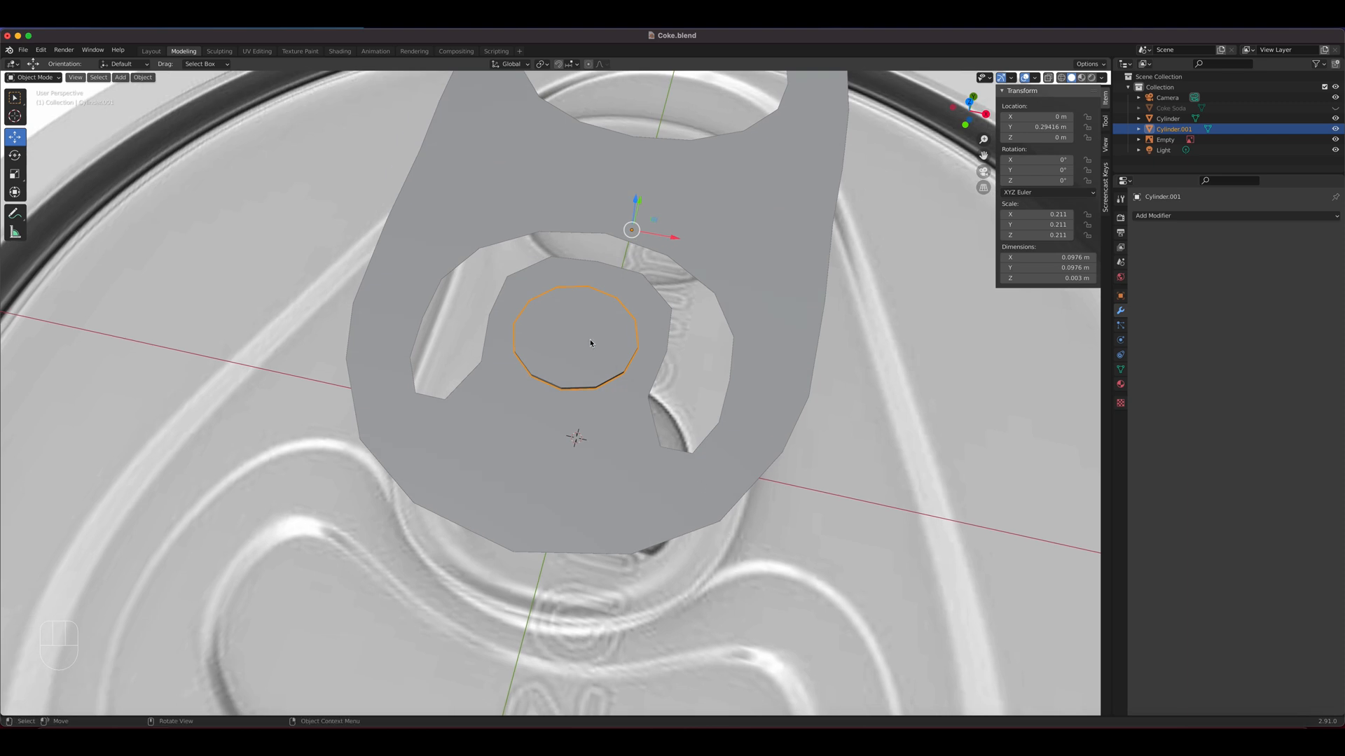
{"action": "key", "text": "g"}
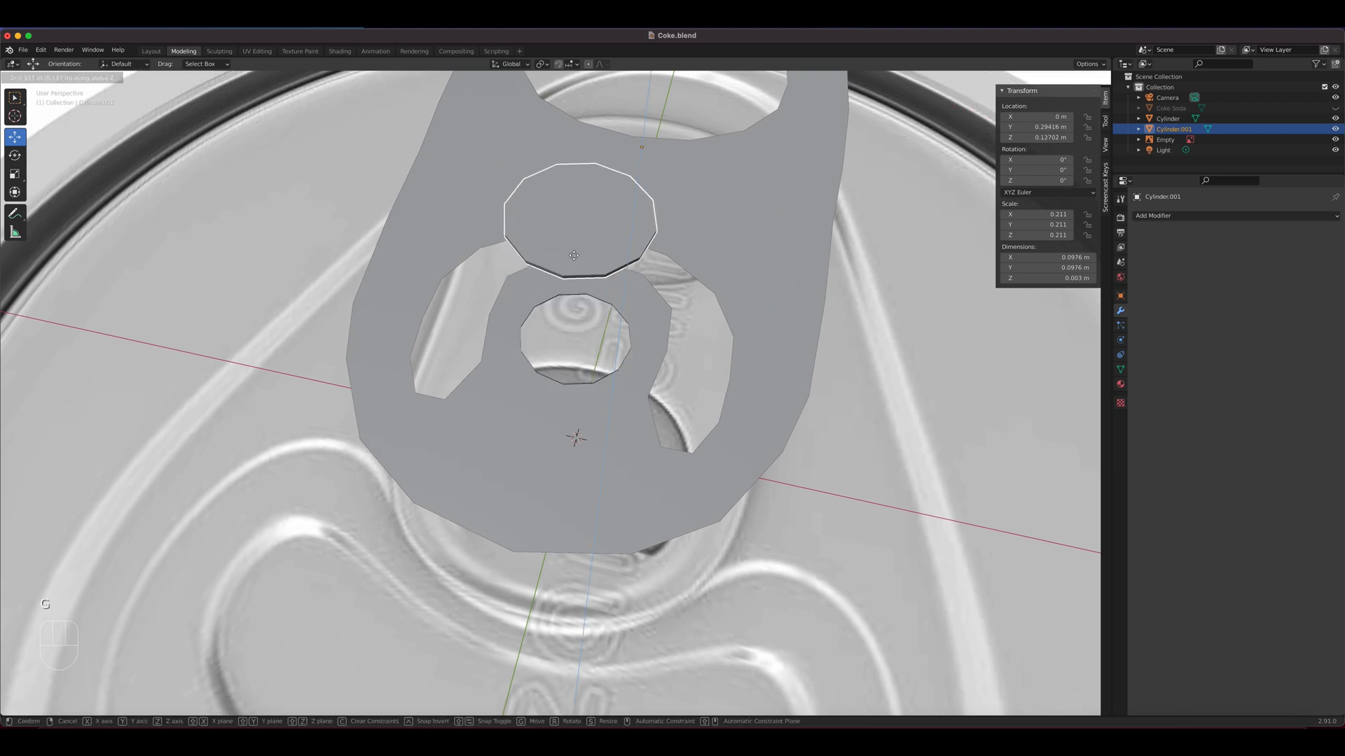
{"action": "left_click", "coordinate": [648, 410]}
Select the pull tab and delete the loop of thin wall faces around its rivet hole
{"action": "left_click", "coordinate": [604, 413]}
{"action": "scroll", "coordinate": [604, 414], "scroll_direction": "up", "scroll_amount": 3}
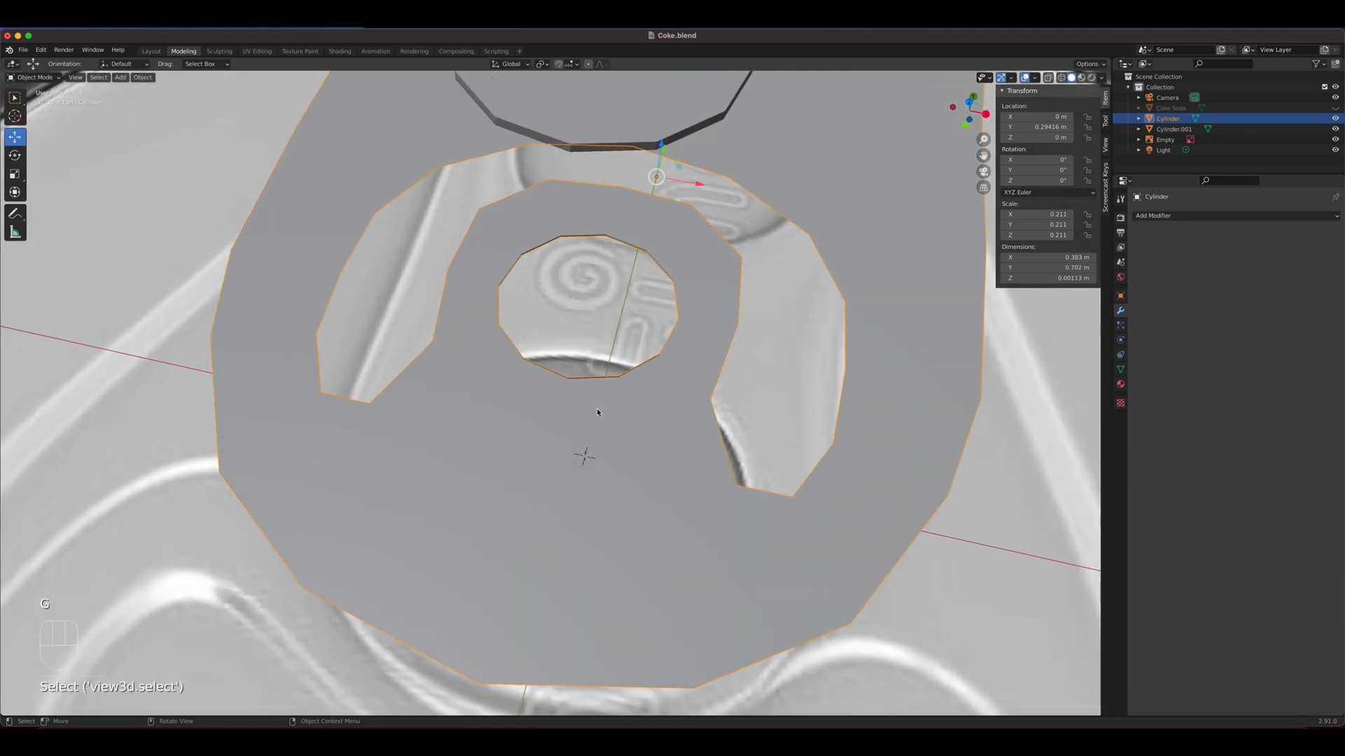
{"action": "middle_click_drag", "start_coordinate": [604, 414], "coordinate": [645, 516], "text": "shift"}
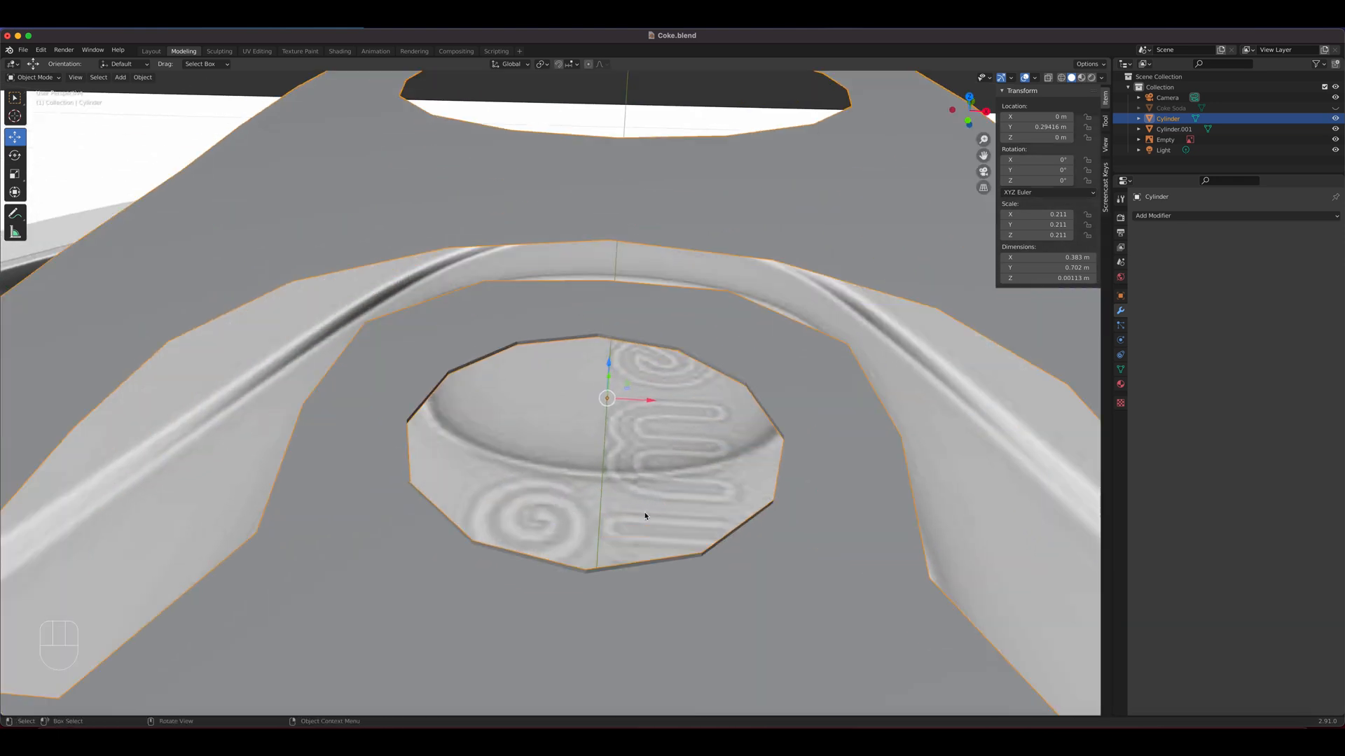
{"action": "scroll", "coordinate": [645, 516], "scroll_direction": "down", "scroll_amount": 4}
{"action": "key", "text": "Tab"}
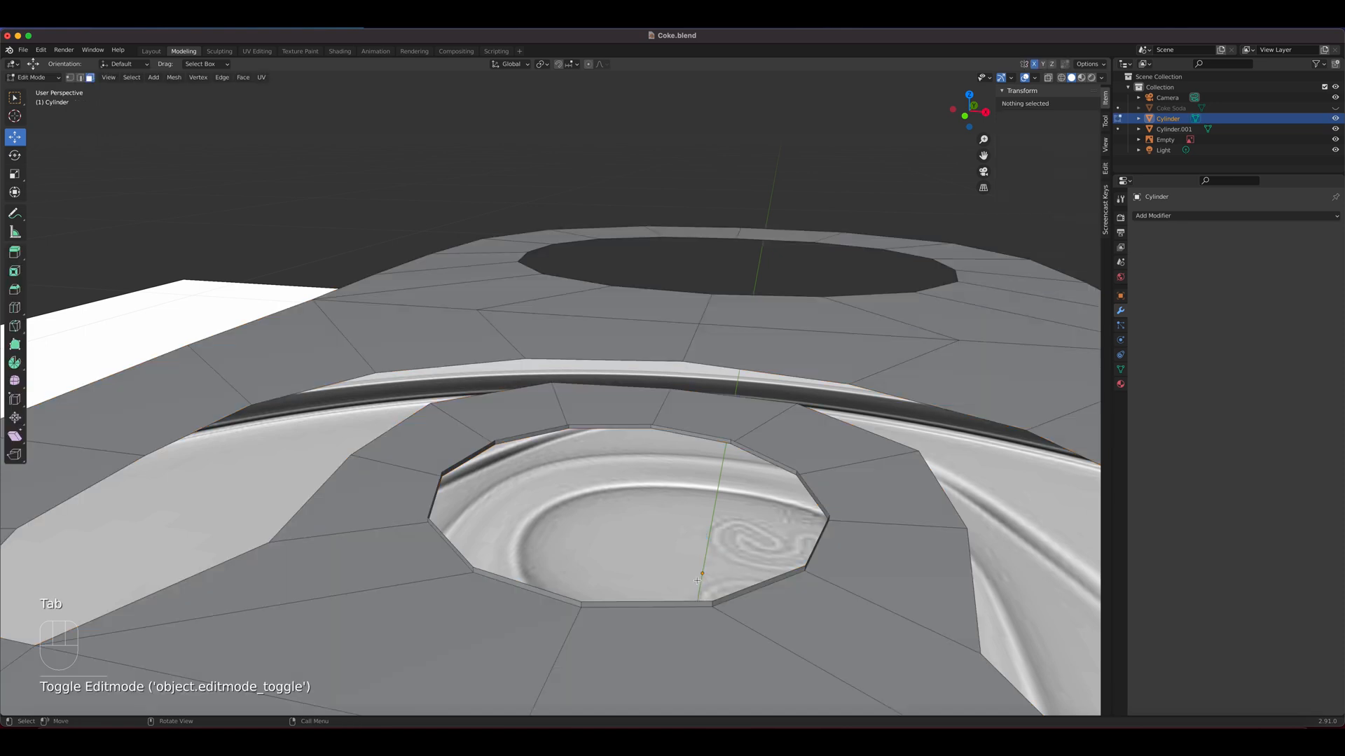
{"action": "left_click", "coordinate": [705, 603], "text": "alt"}
{"action": "left_click", "coordinate": [709, 607], "text": "alt"}
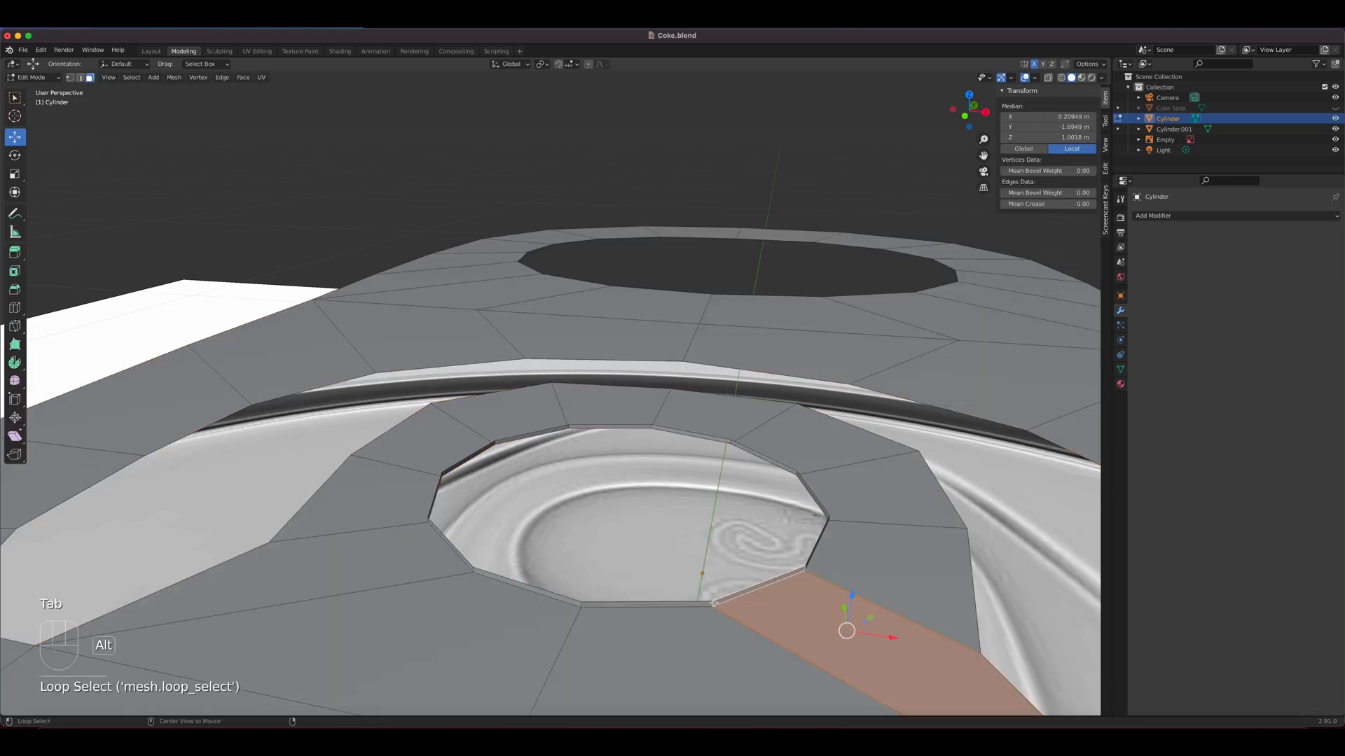
{"action": "left_click", "coordinate": [713, 603], "text": "alt"}
{"action": "key", "text": "x"}
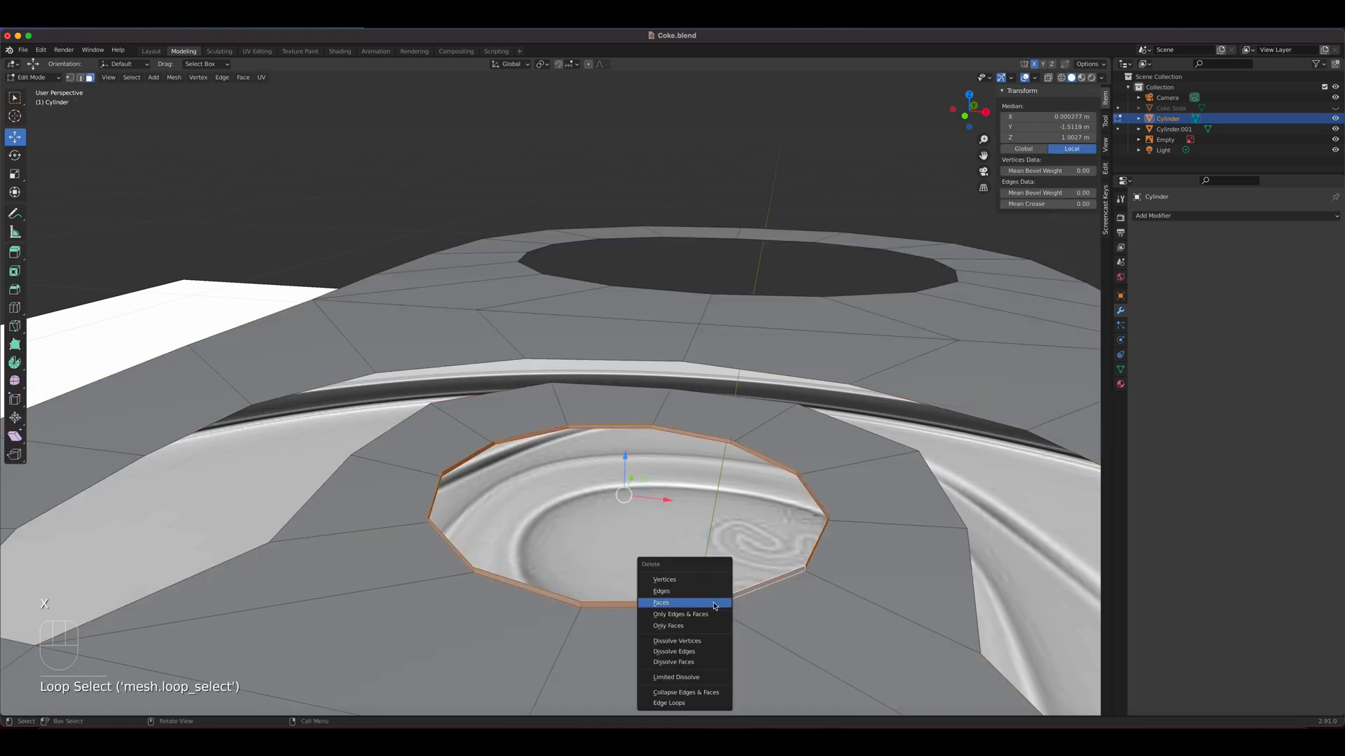
{"action": "left_click", "coordinate": [714, 605]}
Fill the edge loop of the tab's rivet hole with a single face and return to Object Mode
{"action": "scroll", "coordinate": [673, 588], "scroll_direction": "down", "scroll_amount": 4}
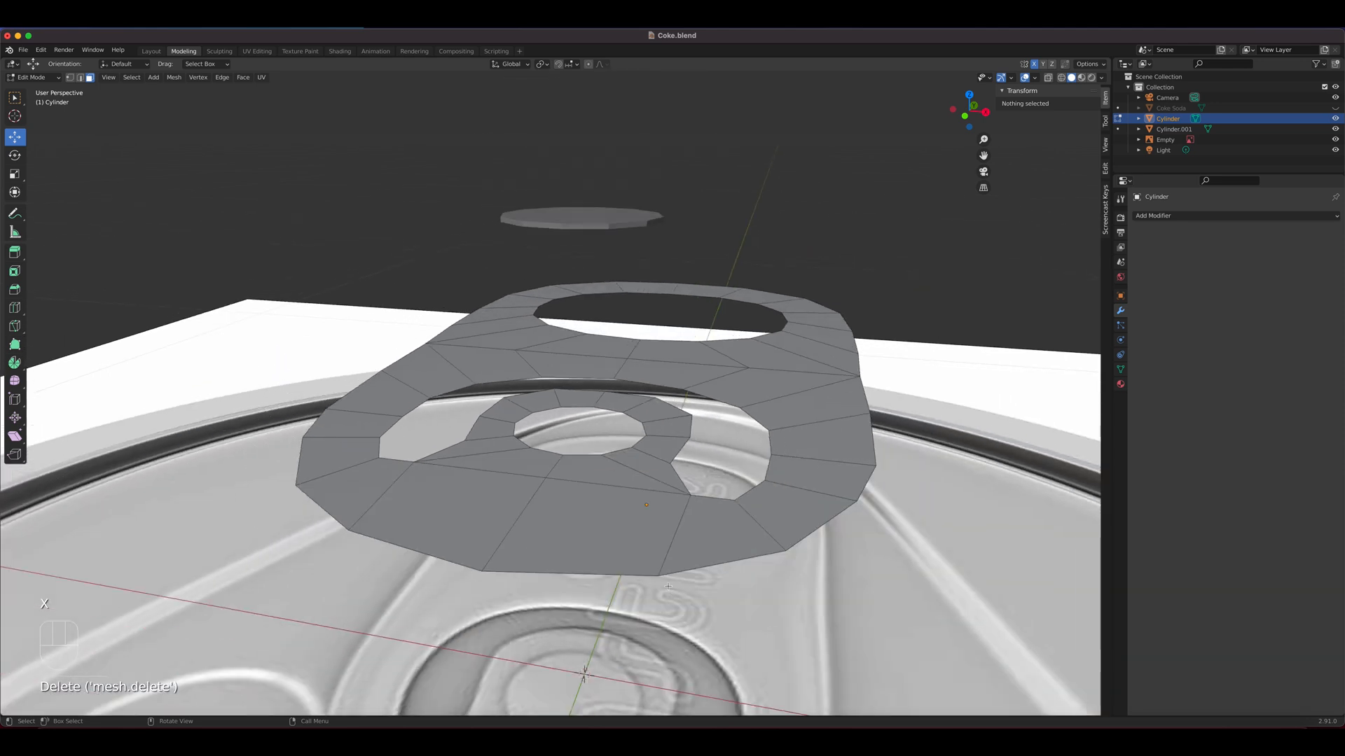
{"action": "key", "text": "2"}
{"action": "left_click", "coordinate": [614, 454], "text": "alt"}
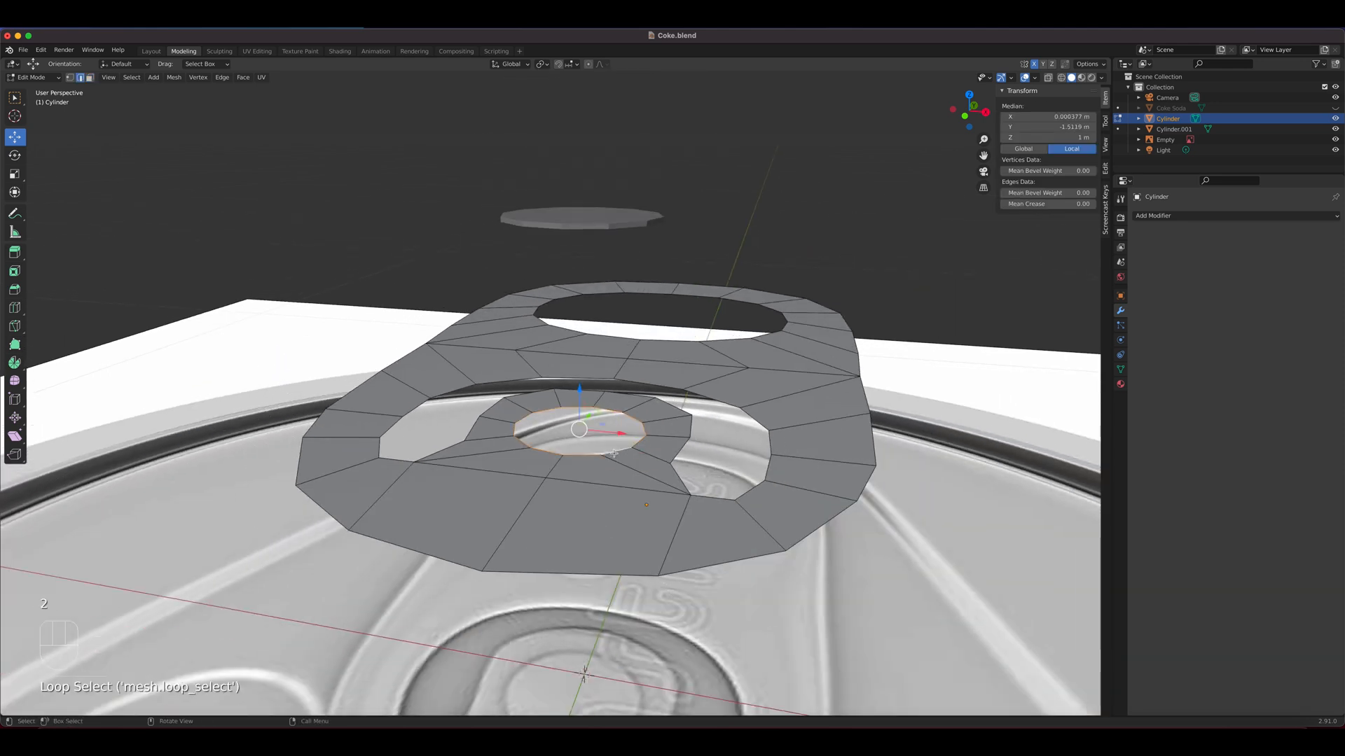
{"action": "key", "text": "f"}
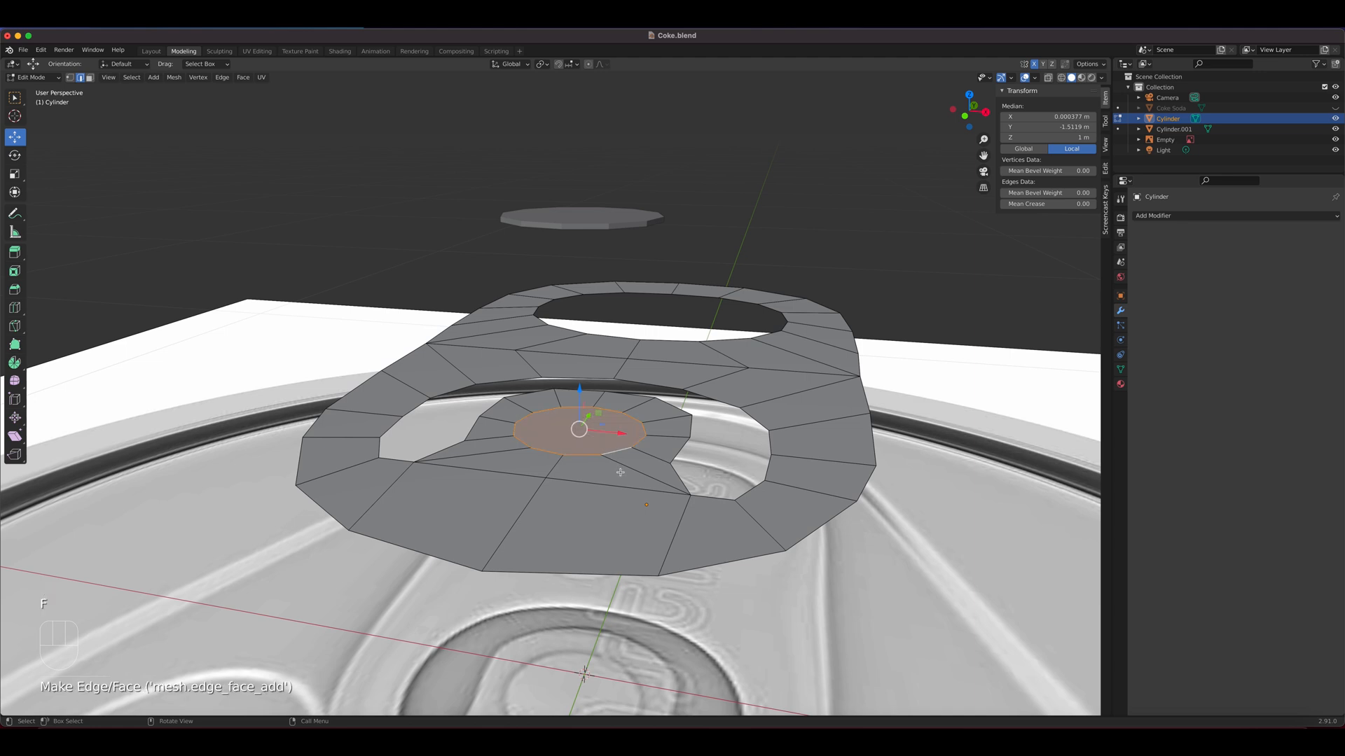
{"action": "key", "text": "Tab"}
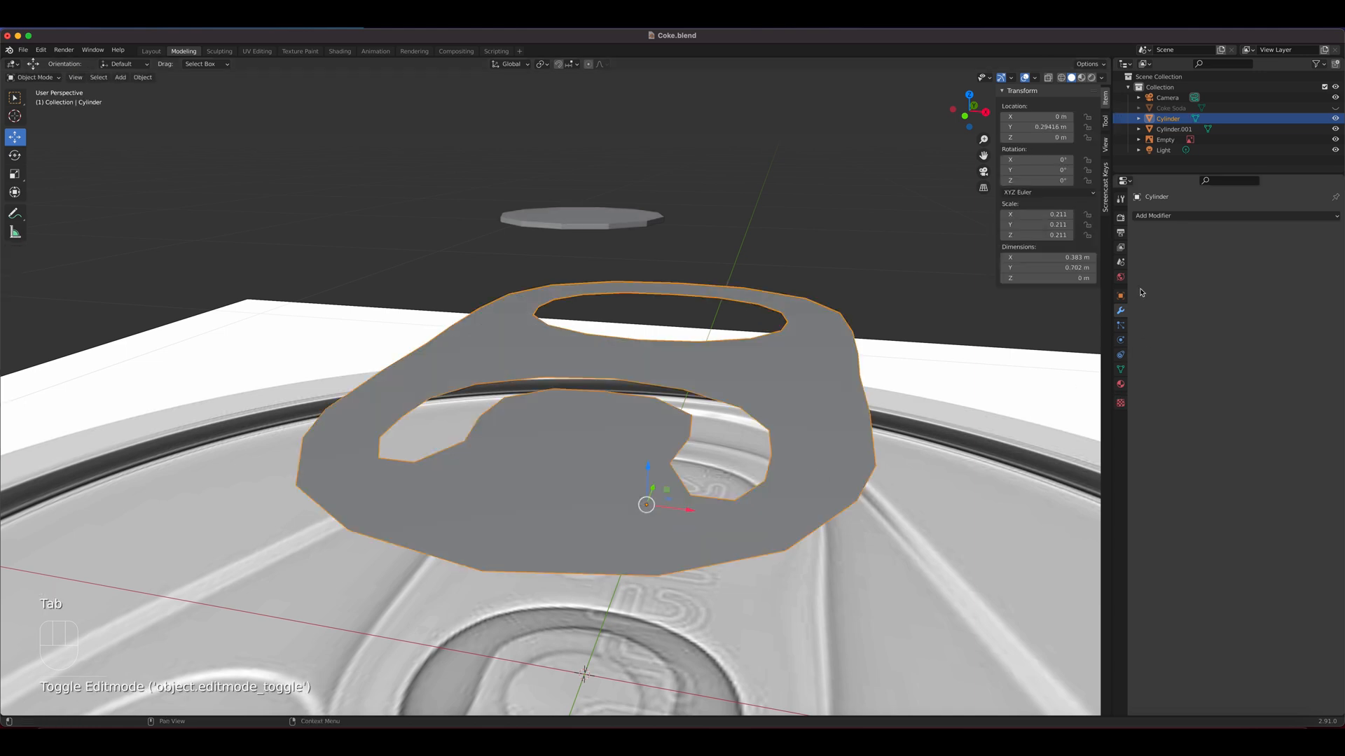
Add a Solidify modifier to the tab with even thickness and a thickness of 0.03 m, and apply it
{"action": "left_click", "coordinate": [1169, 217]}
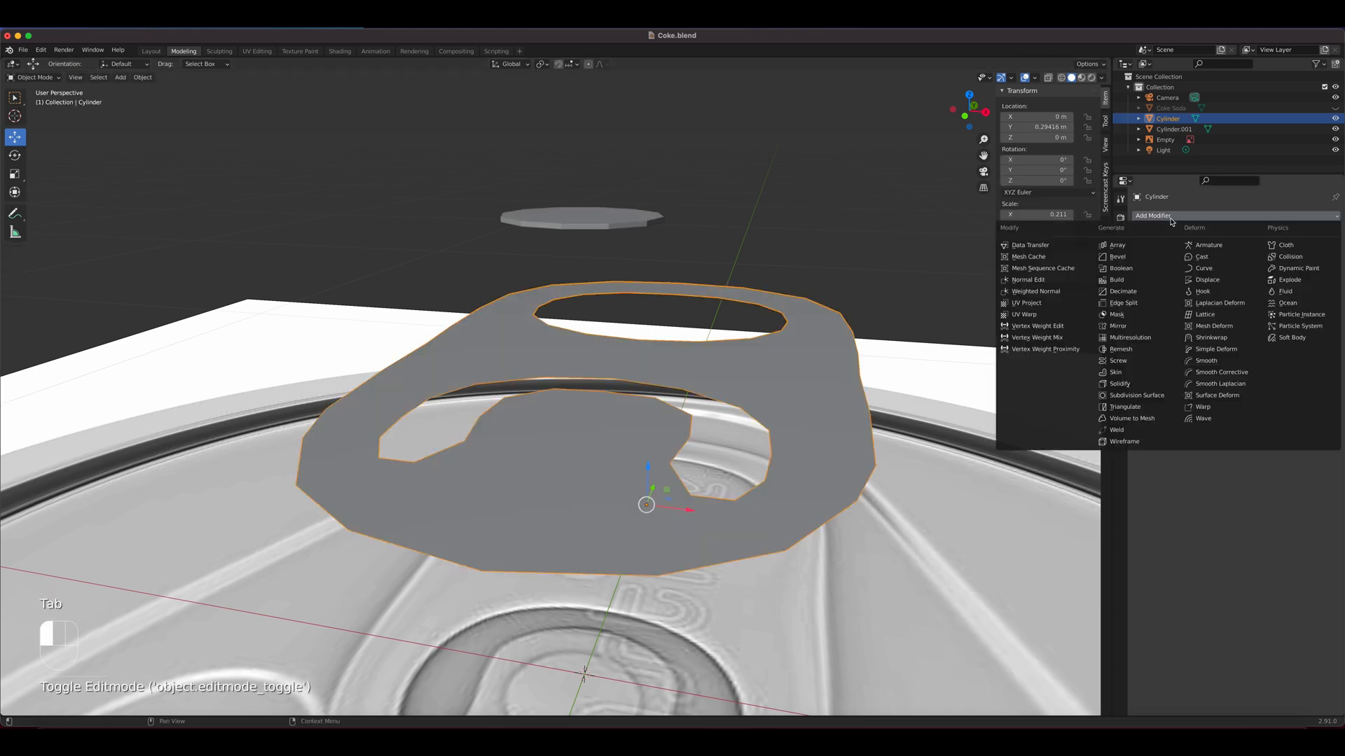
{"action": "left_click", "coordinate": [1127, 384]}
{"action": "left_click", "coordinate": [1234, 290]}
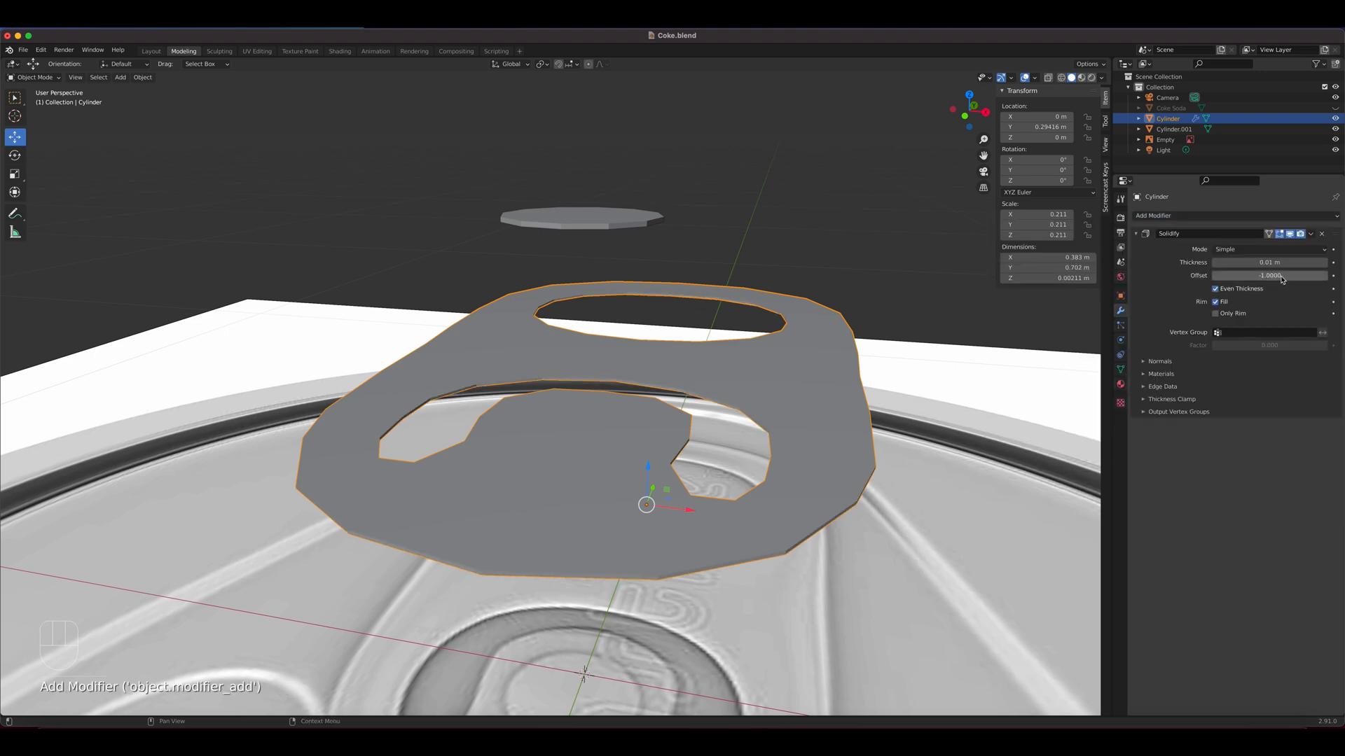
{"action": "left_click", "coordinate": [1324, 263]}
{"action": "left_click", "coordinate": [1324, 263]}
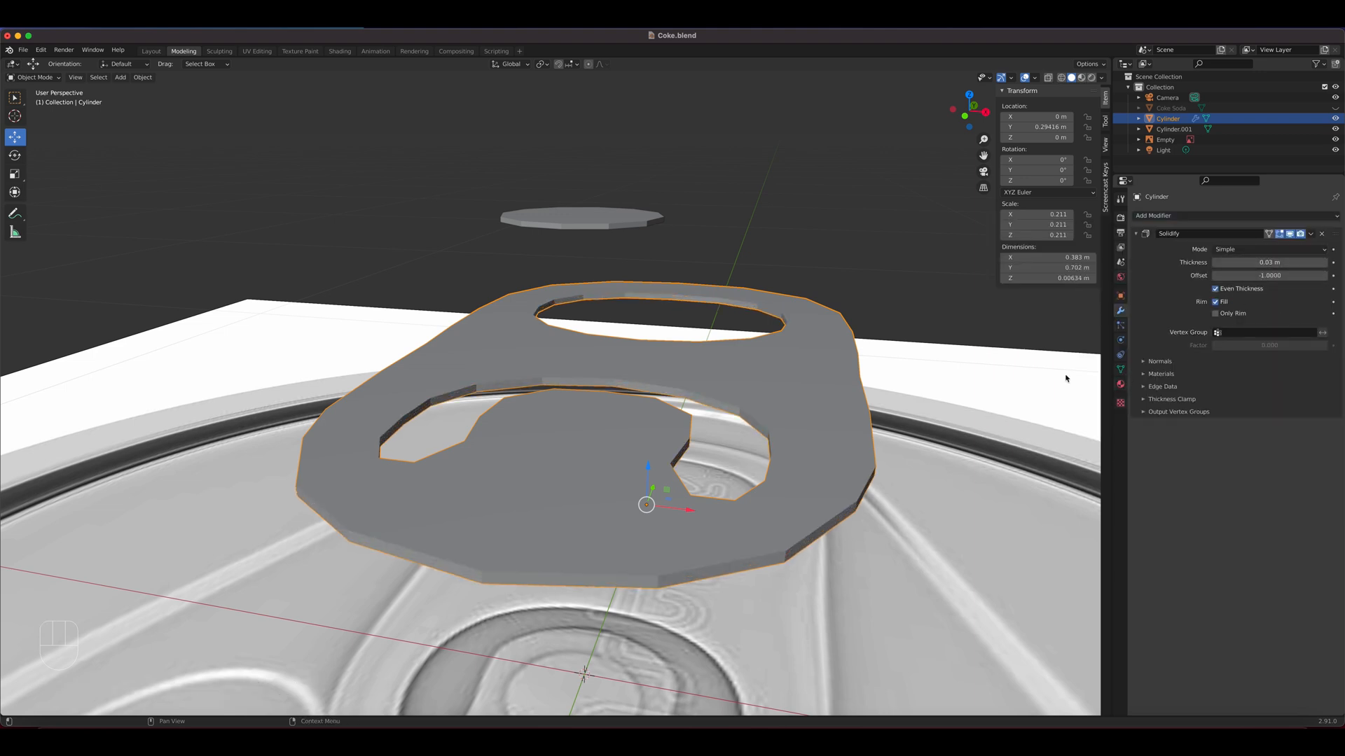
{"action": "middle_click_drag", "start_coordinate": [746, 410], "coordinate": [719, 428]}
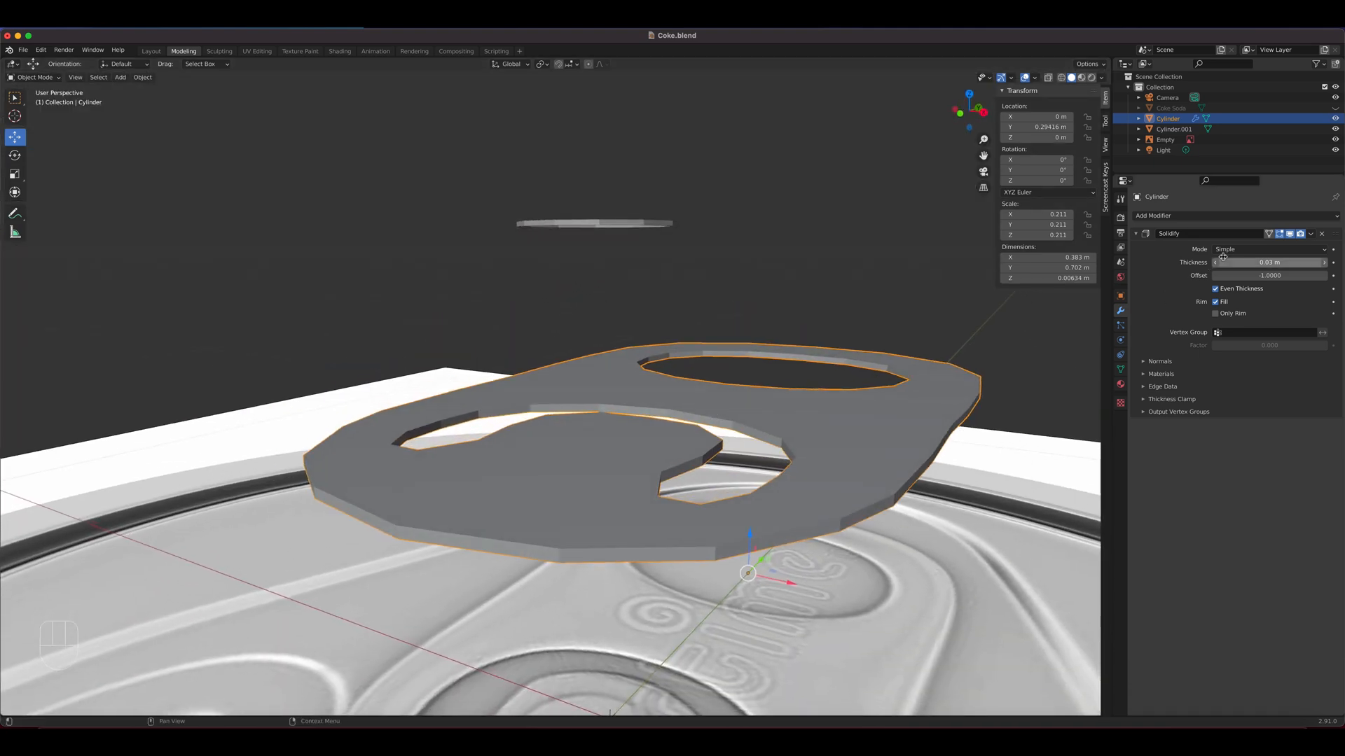
{"action": "left_click", "coordinate": [1309, 238]}
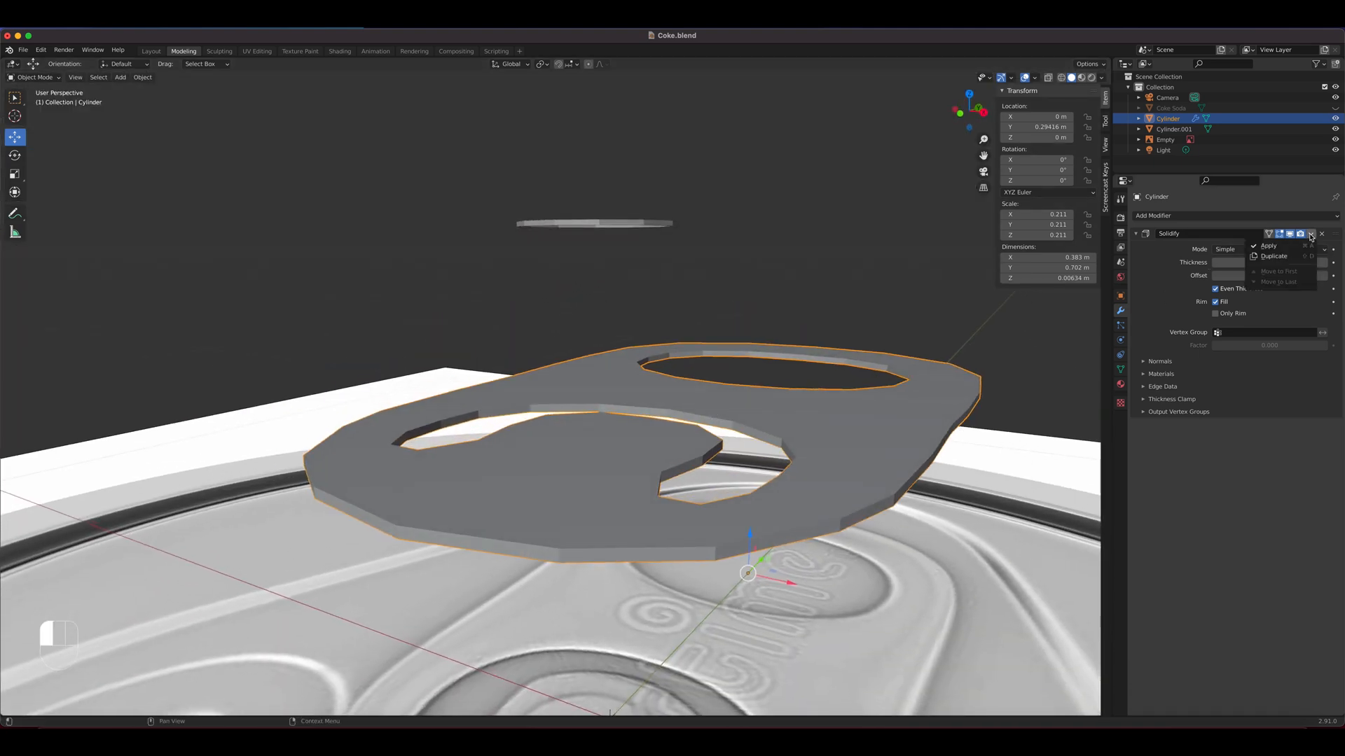
{"action": "left_click", "coordinate": [1296, 249]}
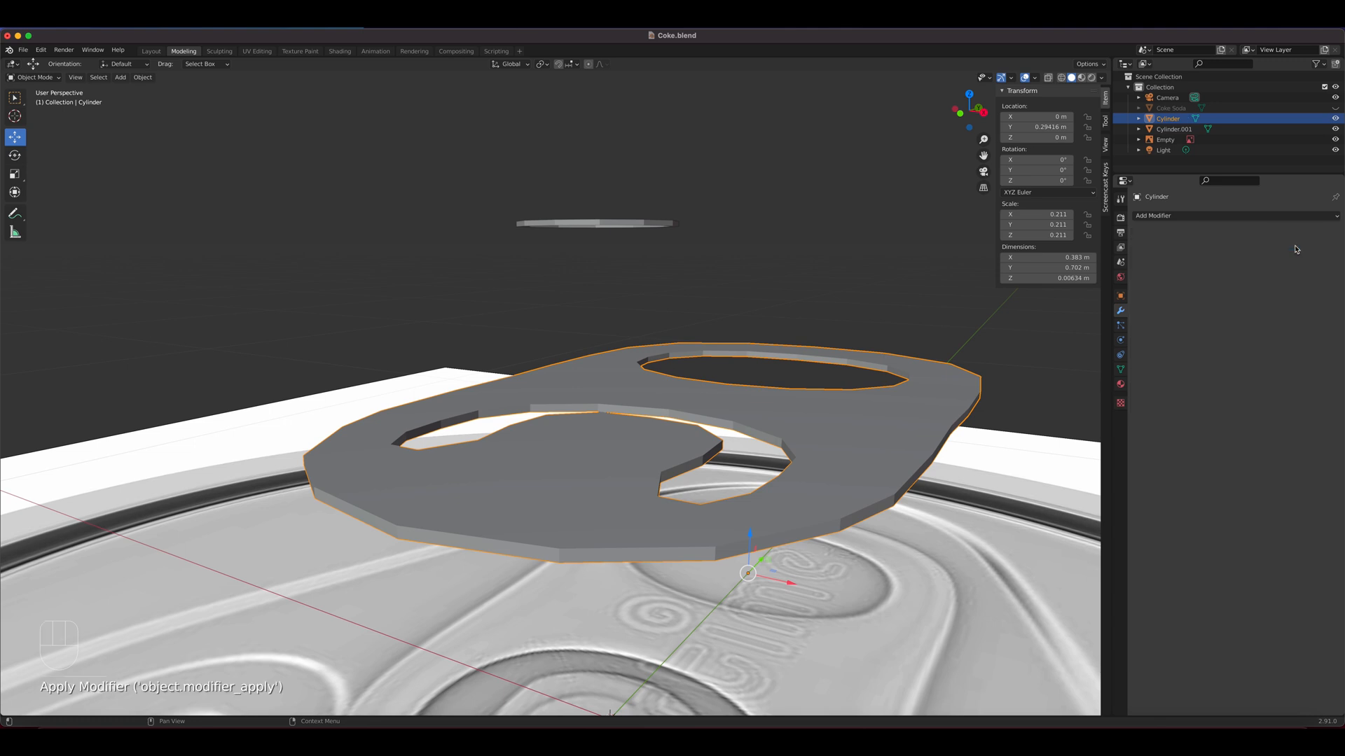
Lower the floating rivet about 0.1335 m along Z so it sits on the tab
{"action": "middle_click_drag", "start_coordinate": [744, 452], "coordinate": [664, 295]}
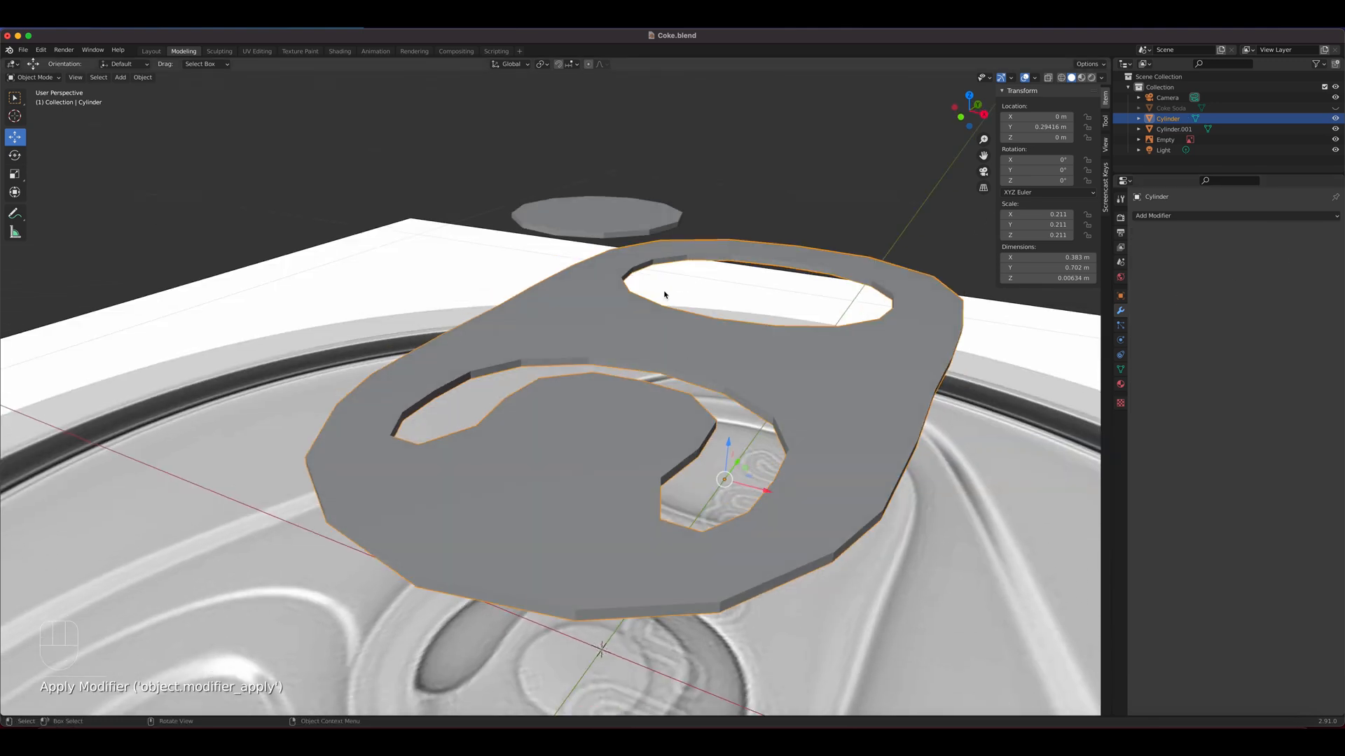
{"action": "left_click", "coordinate": [644, 234]}
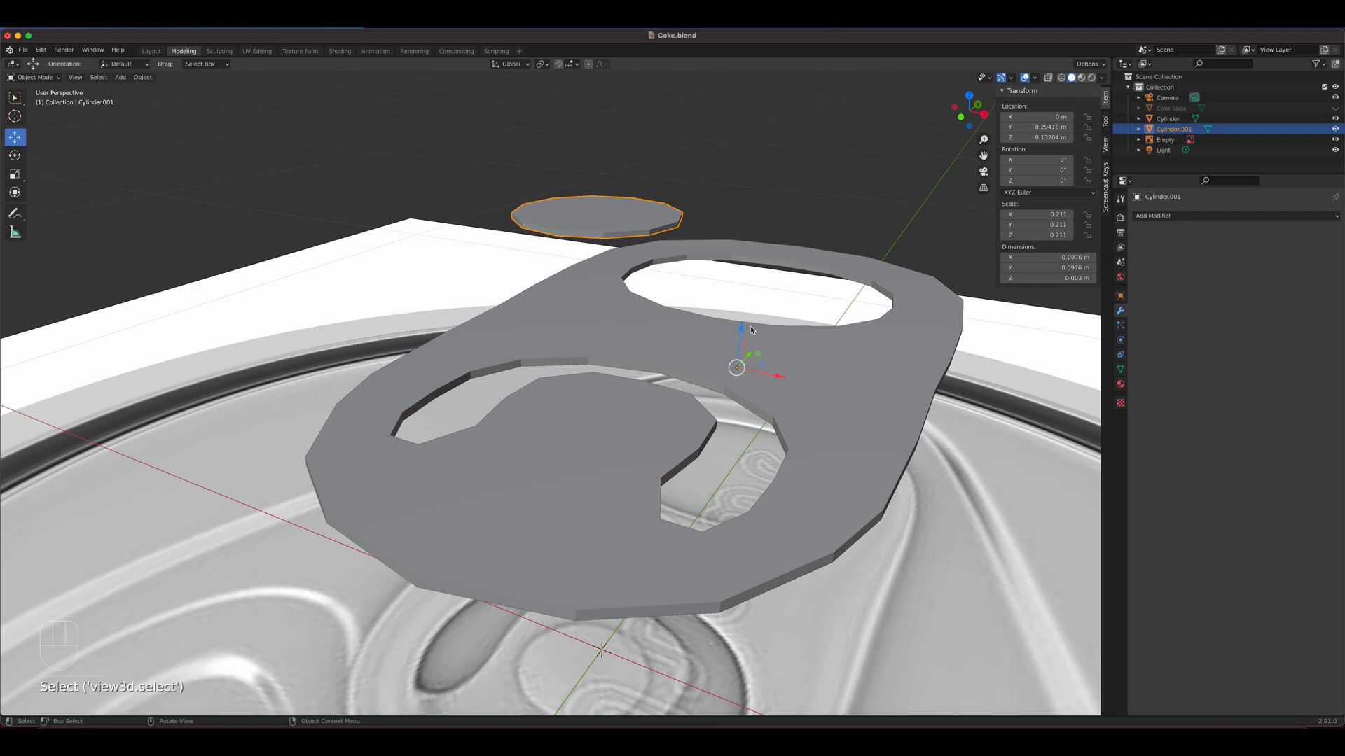
{"action": "left_click_drag", "start_coordinate": [742, 331], "coordinate": [761, 447]}
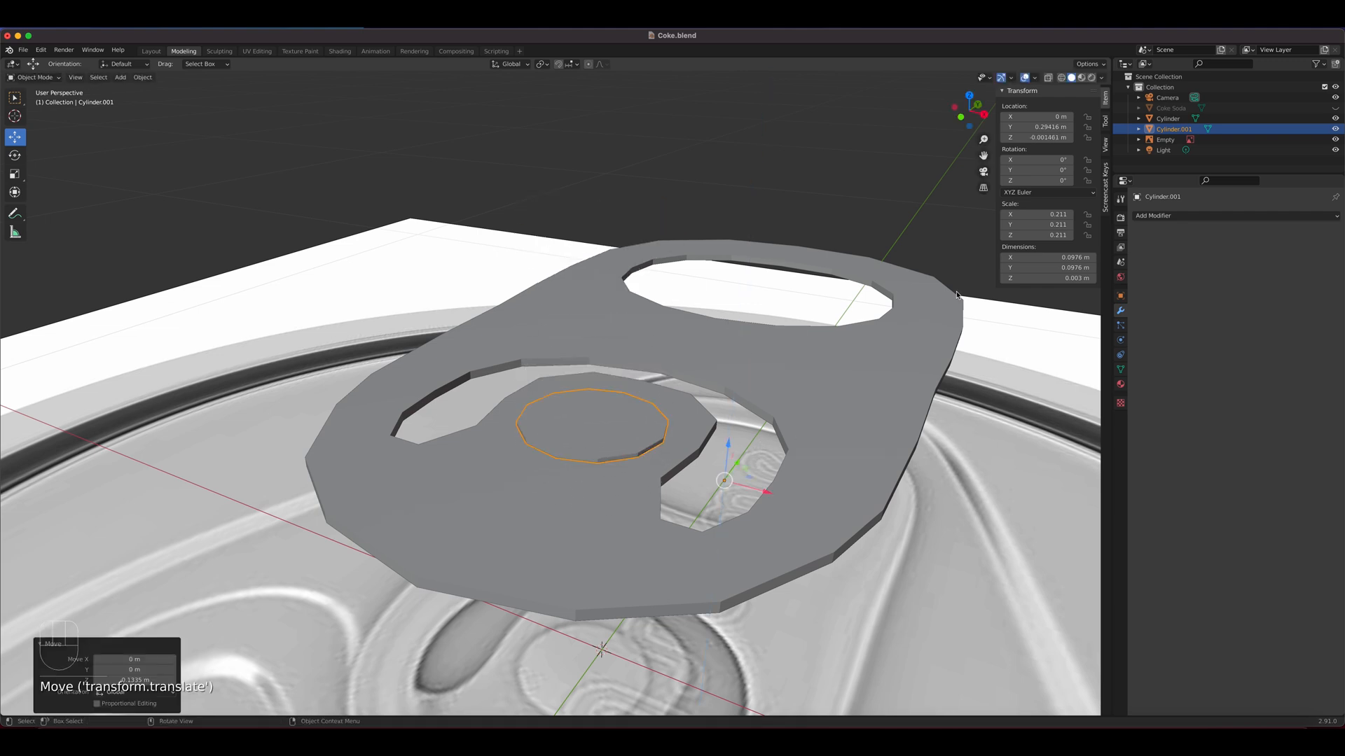
Examine the tab and rivet in Material Preview shading, return to Solid shading and view the whole can top
{"action": "left_click", "coordinate": [1082, 77]}
{"action": "mouse_move", "coordinate": [734, 461]}
{"action": "middle_mouse_down"}
{"action": "mouse_move", "coordinate": [746, 442]}
{"action": "mouse_move", "coordinate": [755, 498]}
{"action": "middle_mouse_up"}
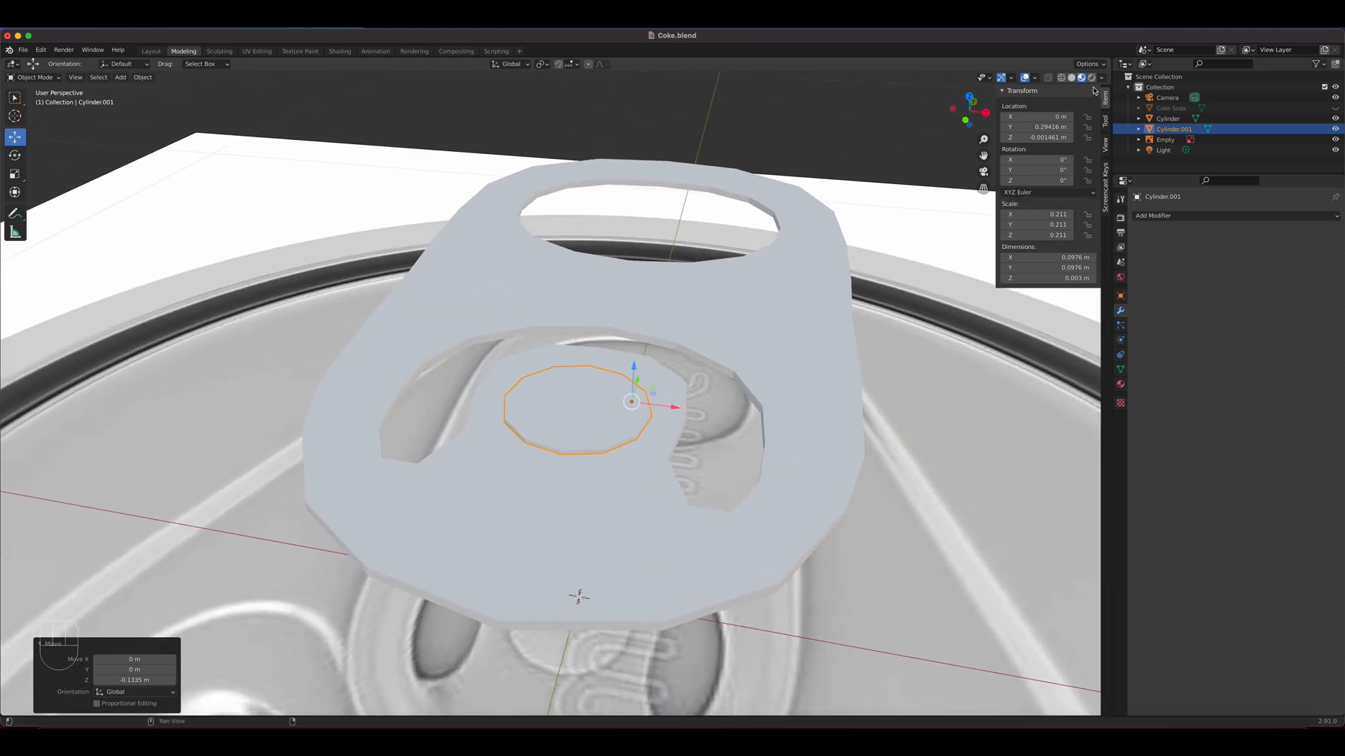
{"action": "left_click", "coordinate": [1072, 77]}
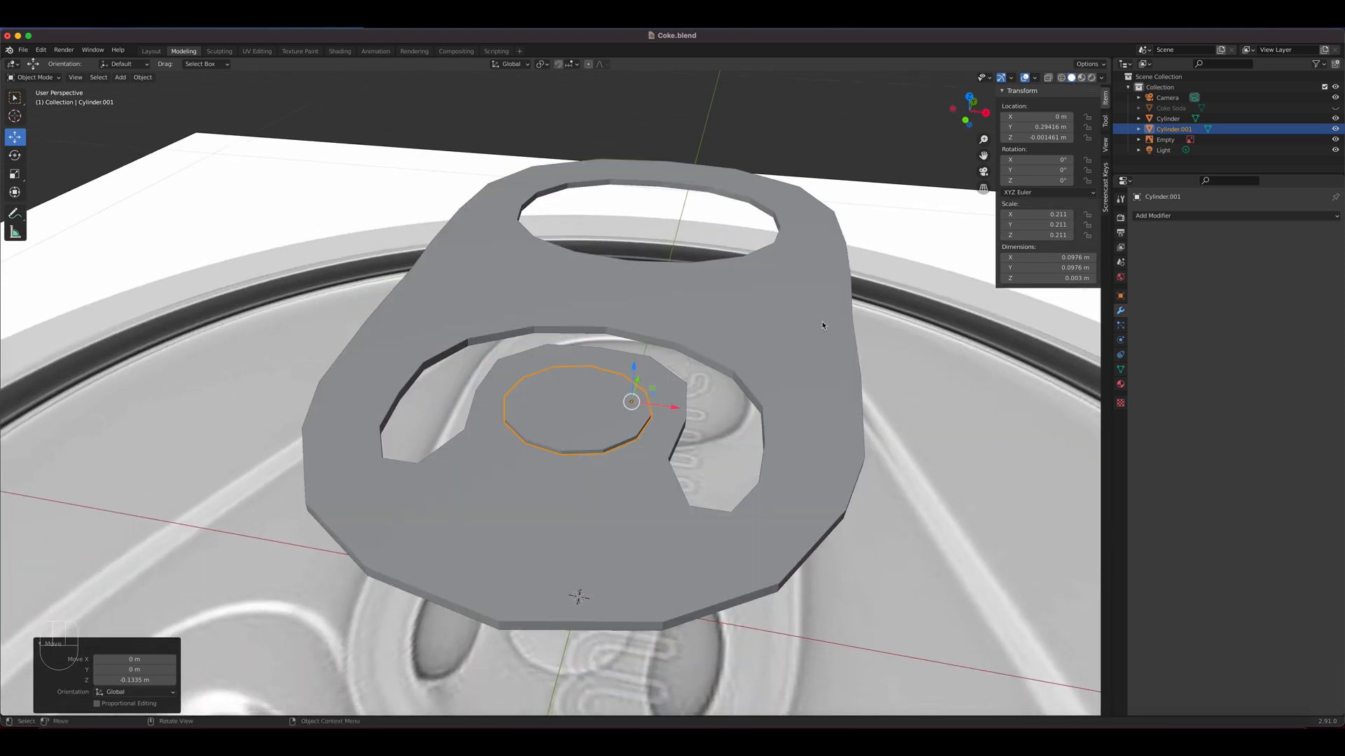
{"action": "middle_click_drag", "start_coordinate": [824, 319], "coordinate": [604, 451]}
{"action": "scroll", "coordinate": [604, 451], "scroll_direction": "down", "scroll_amount": 5}
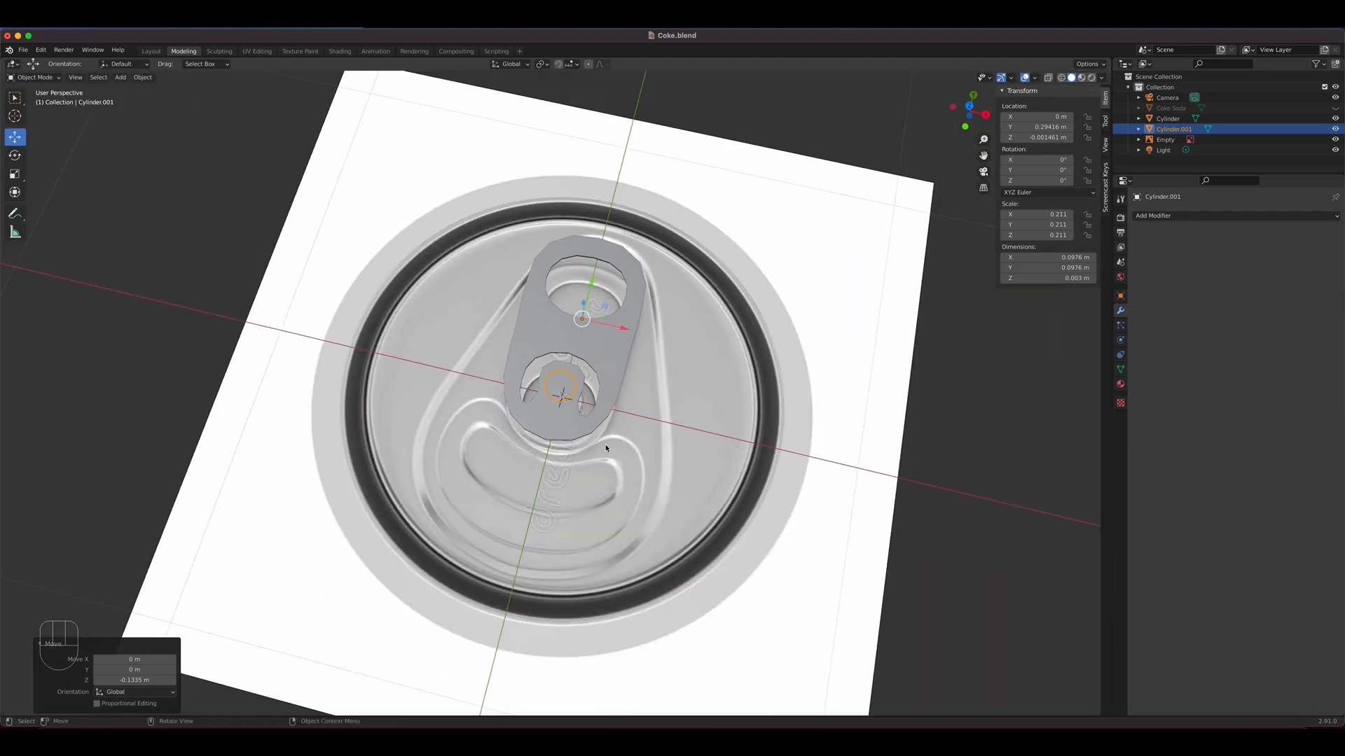
Give the pull tab a Subdivision Surface modifier with 2 viewport levels and shade it smooth
{"action": "scroll", "coordinate": [636, 313], "scroll_direction": "up", "scroll_amount": 3}
{"action": "left_click", "coordinate": [634, 361]}
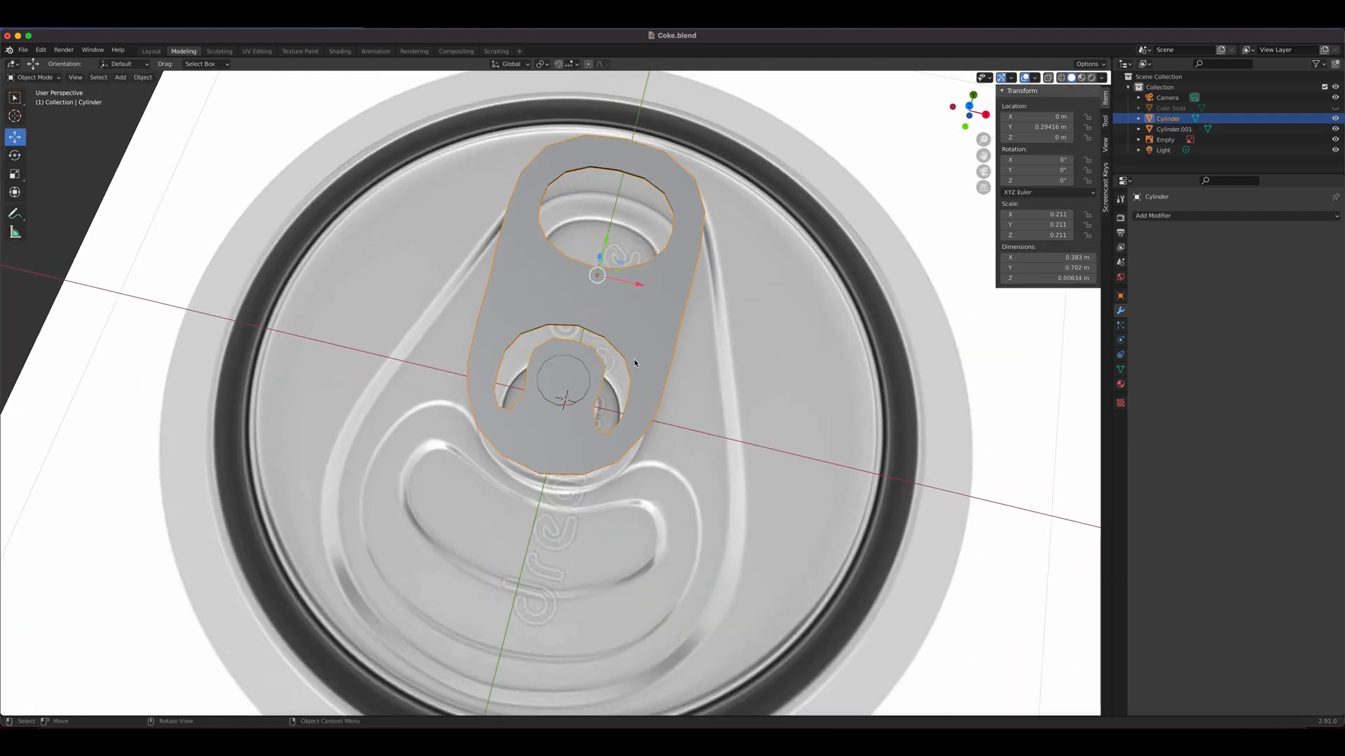
{"action": "left_click", "coordinate": [1168, 216]}
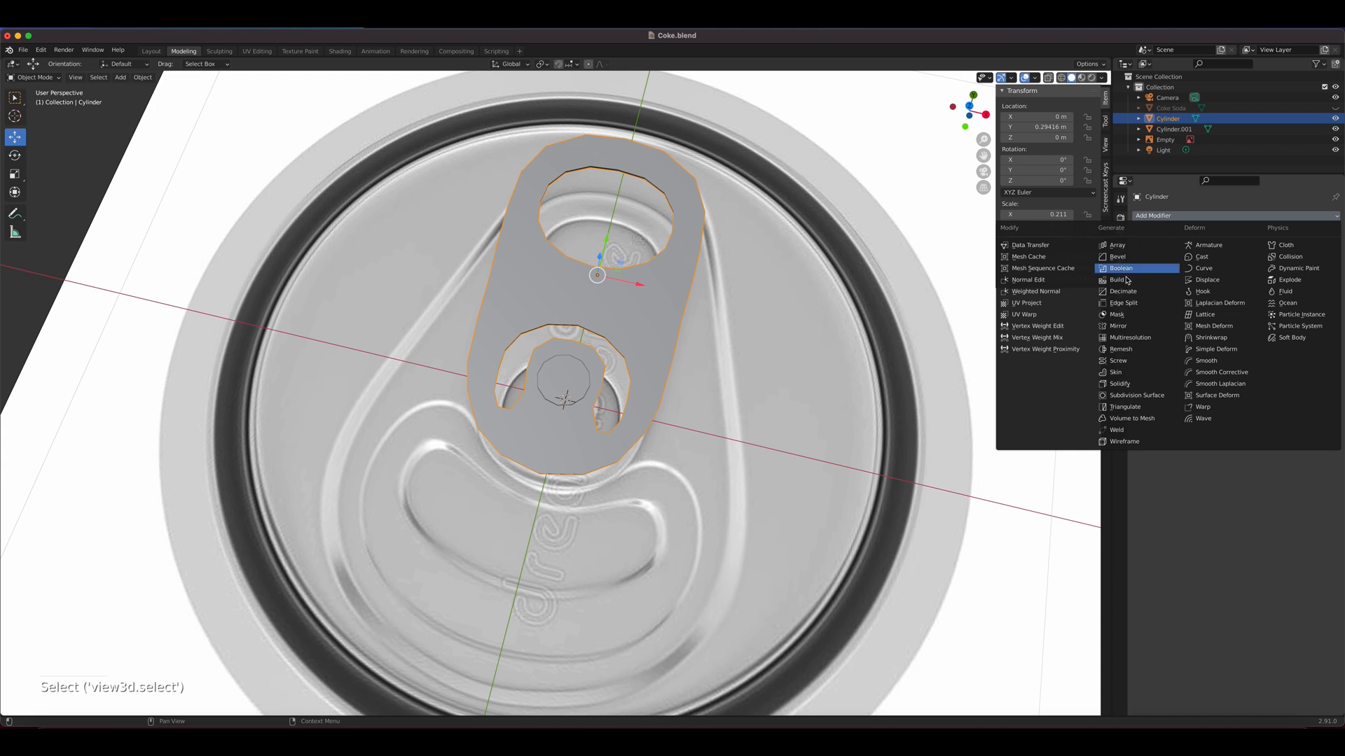
{"action": "left_click", "coordinate": [1134, 396]}
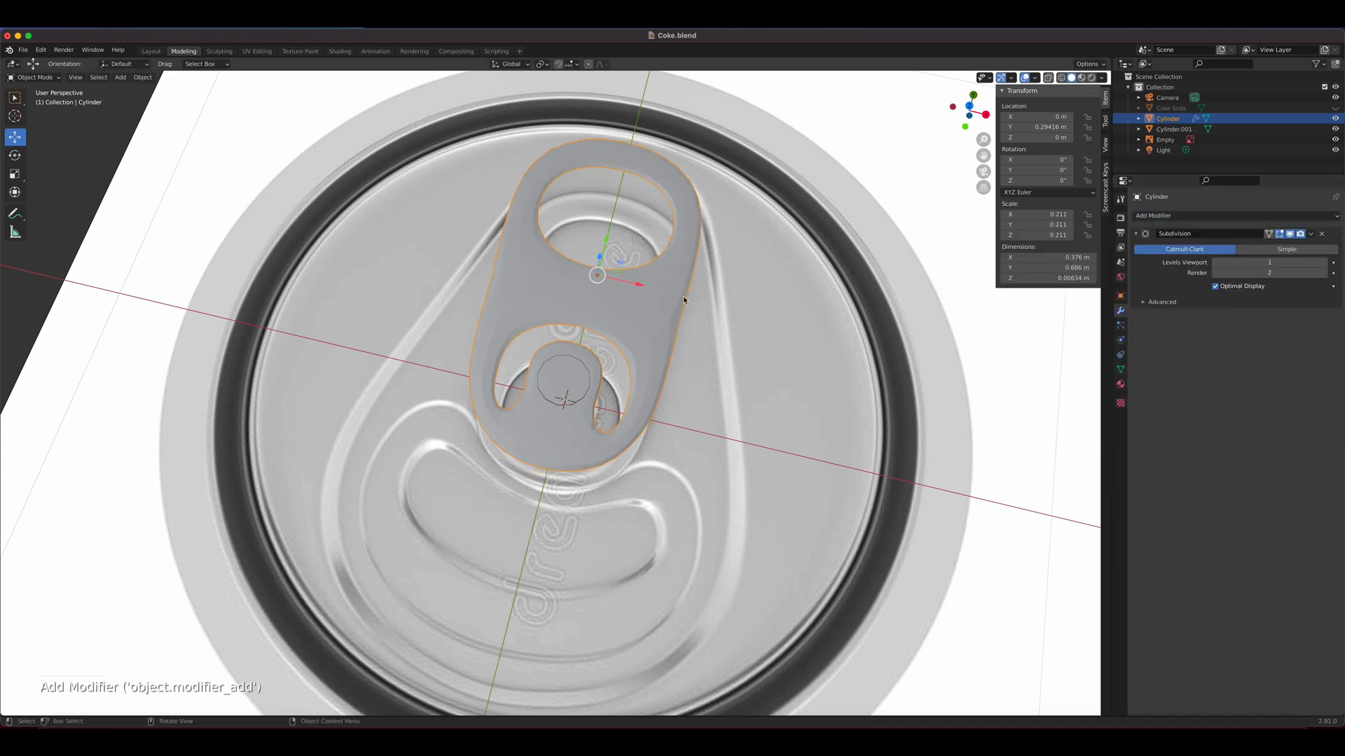
{"action": "middle_click_drag", "start_coordinate": [683, 296], "coordinate": [669, 319]}
{"action": "scroll", "coordinate": [667, 322], "scroll_direction": "up", "scroll_amount": 3}
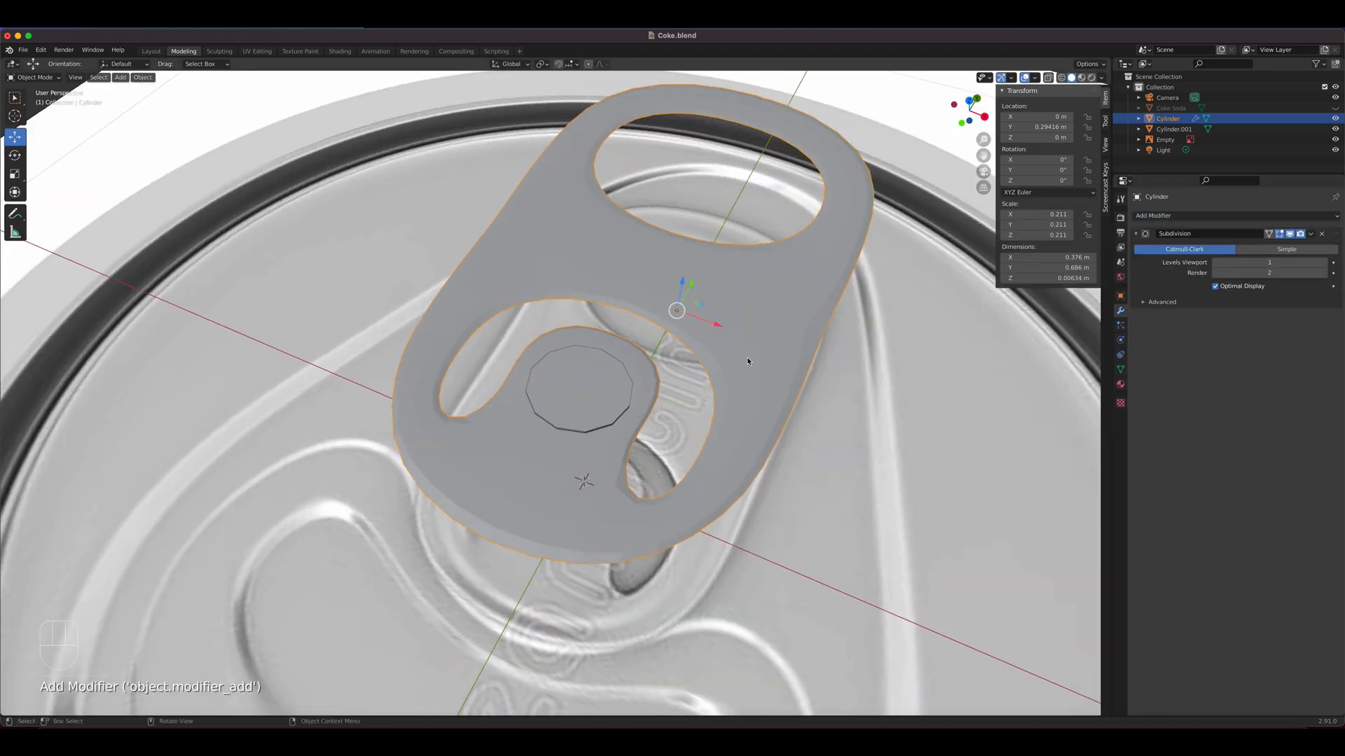
{"action": "middle_click_drag", "start_coordinate": [747, 362], "coordinate": [707, 348], "text": "shift"}
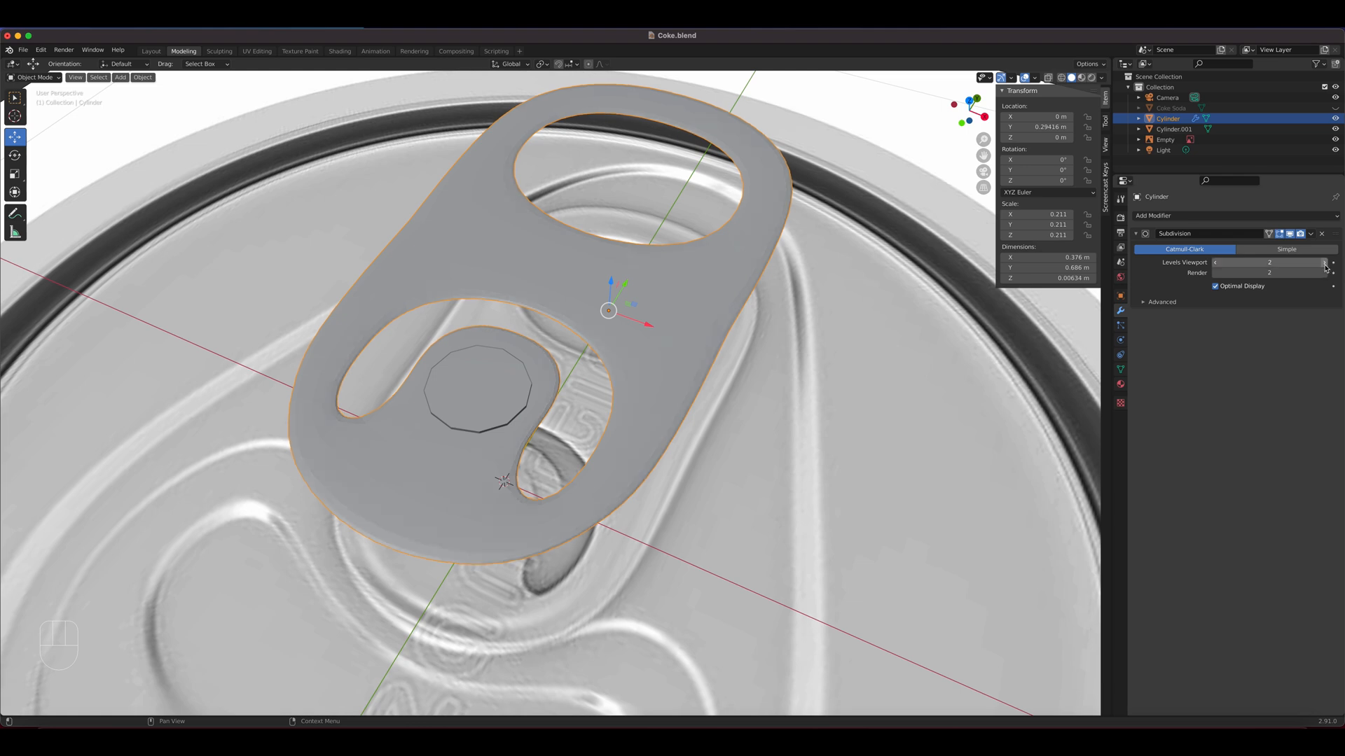
{"action": "right_click", "coordinate": [658, 312]}
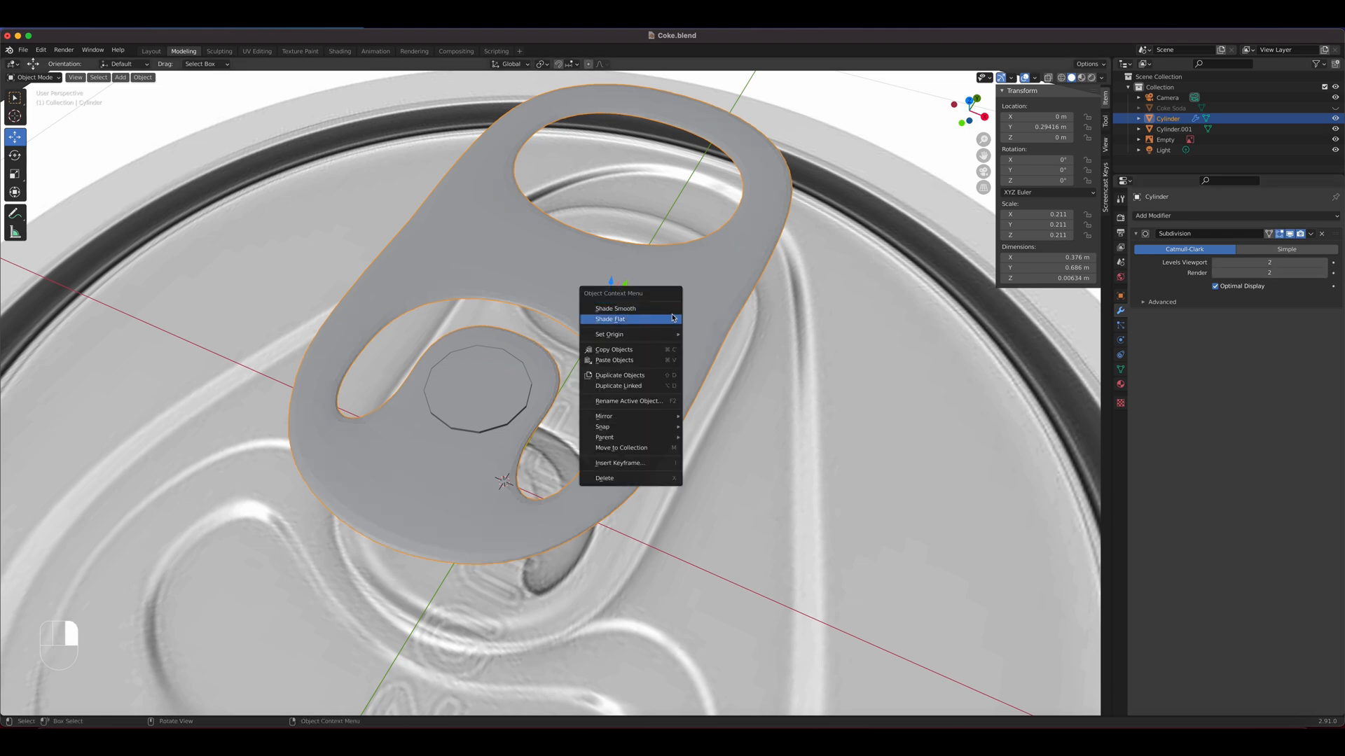
{"action": "left_click", "coordinate": [670, 315]}
Add a Subdivision Surface modifier to the rivet with 2 viewport levels
{"action": "left_click", "coordinate": [486, 396]}
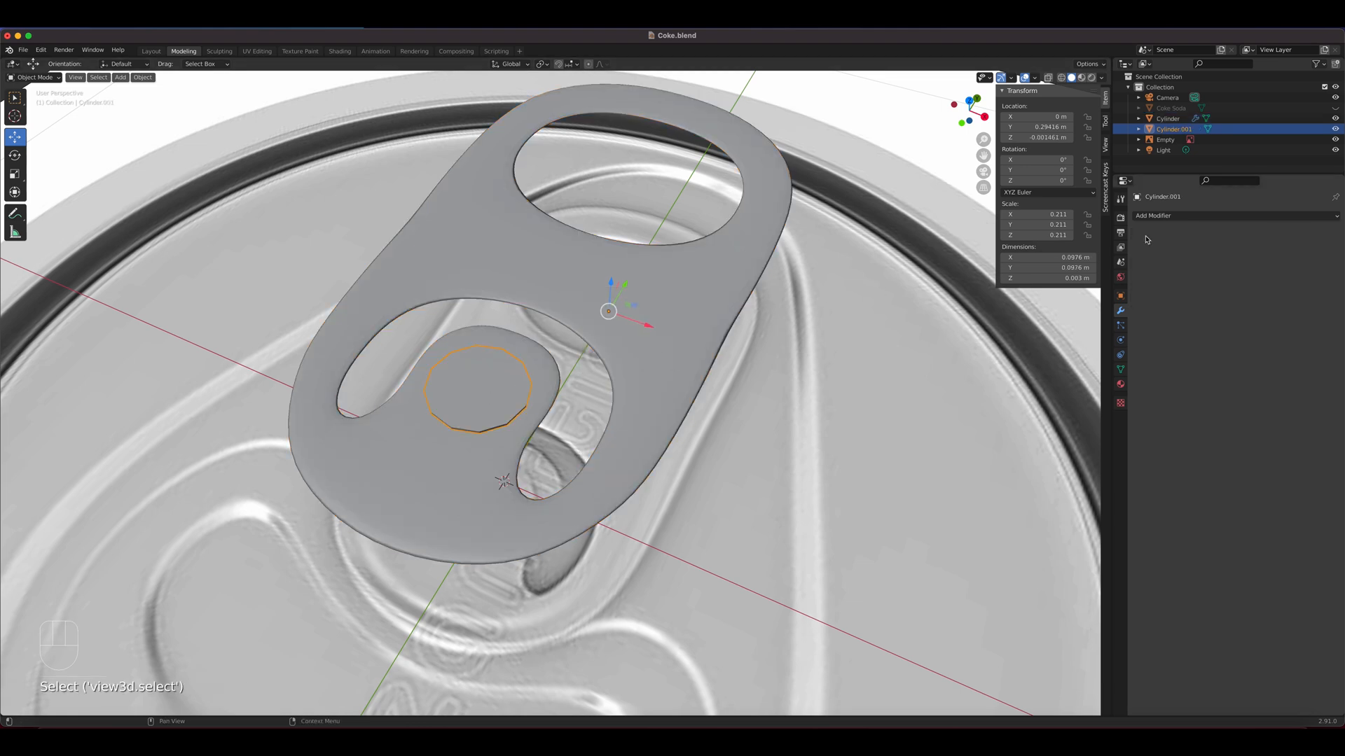
{"action": "left_click", "coordinate": [1166, 217]}
{"action": "left_click", "coordinate": [1146, 396]}
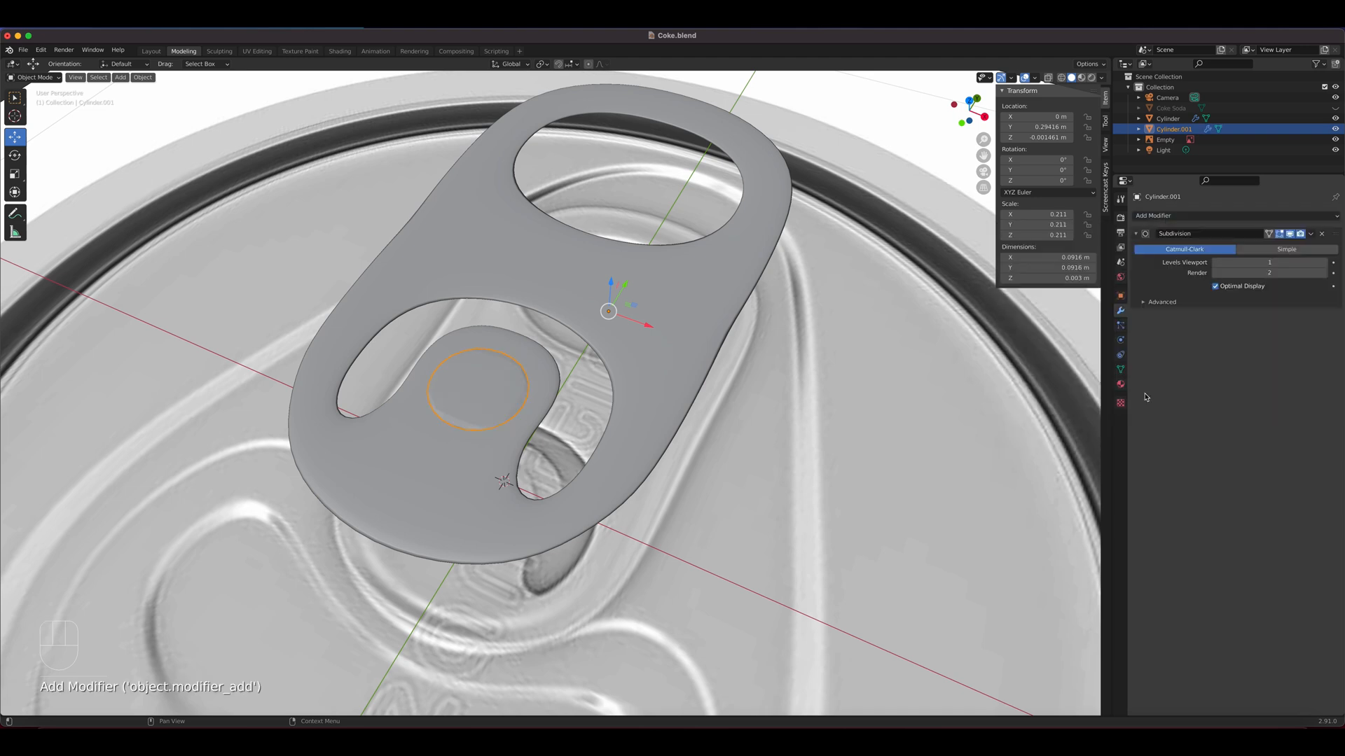
{"action": "left_click", "coordinate": [1332, 265]}
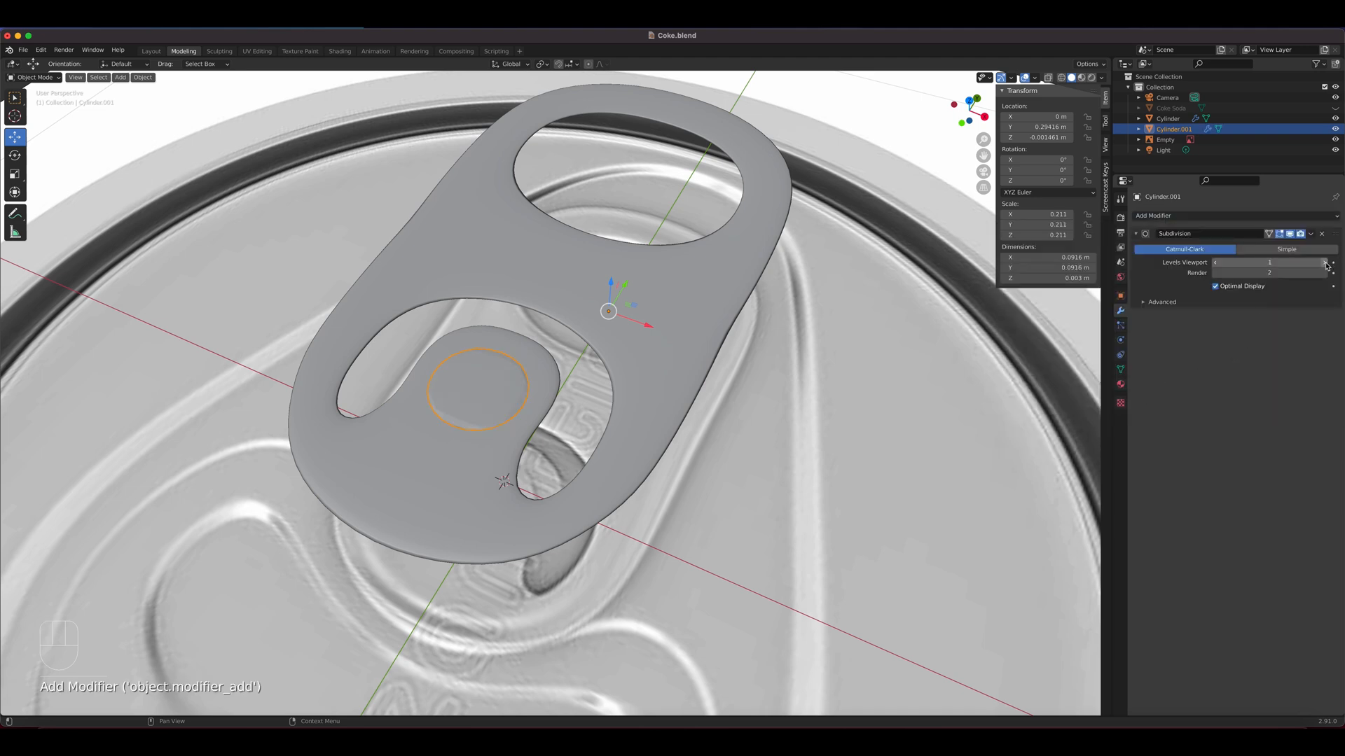
Raise the rivet about 0.003 m along Z so it stands slightly above the tab's surface
{"action": "scroll", "coordinate": [584, 378], "scroll_direction": "up", "scroll_amount": 3}
{"action": "middle_click_drag", "start_coordinate": [584, 379], "coordinate": [530, 342]}
{"action": "key", "text": "g"}
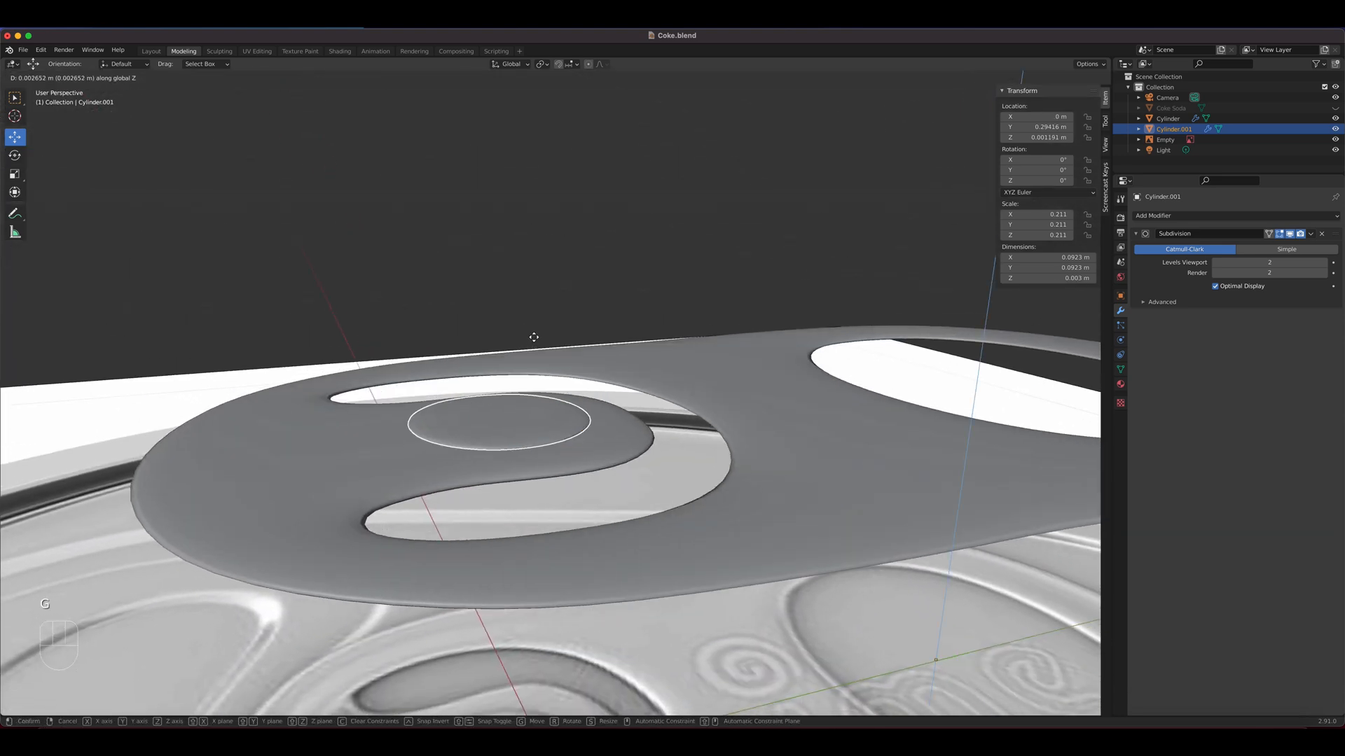
{"action": "left_click", "coordinate": [534, 341]}
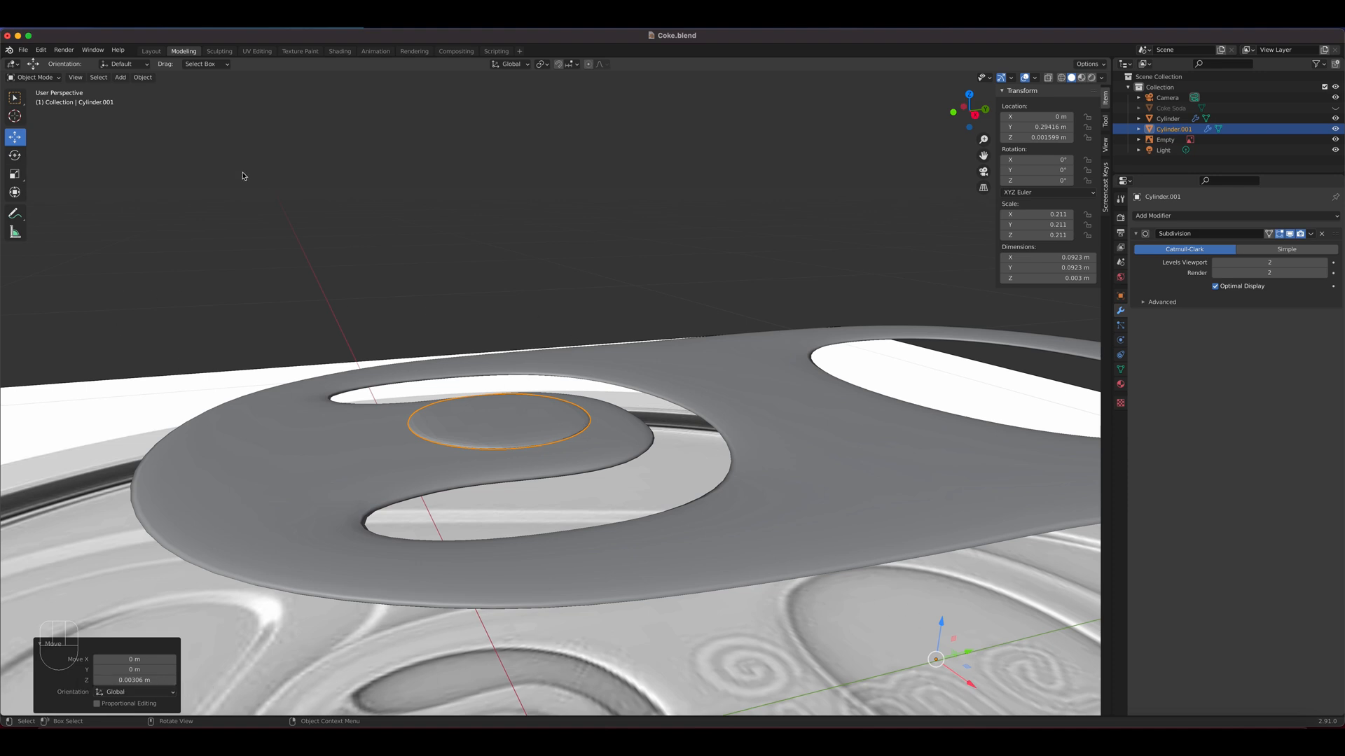
Set the rivet's origin to its geometry and thicken it along Z to a scale of about 0.491
{"action": "left_click", "coordinate": [135, 77]}
{"action": "mouse_move", "coordinate": [148, 104]}
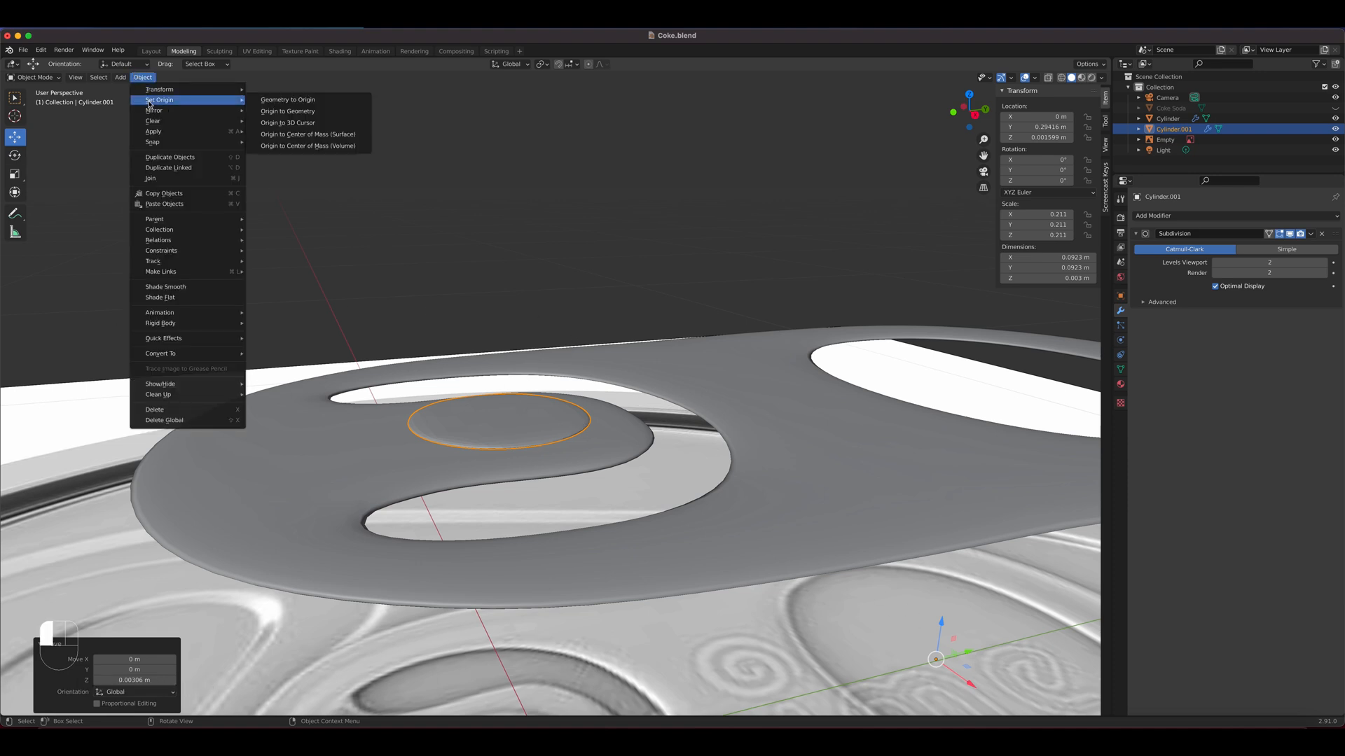
{"action": "left_click", "coordinate": [277, 111]}
{"action": "key", "text": "shift+space"}
{"action": "key", "text": "s"}
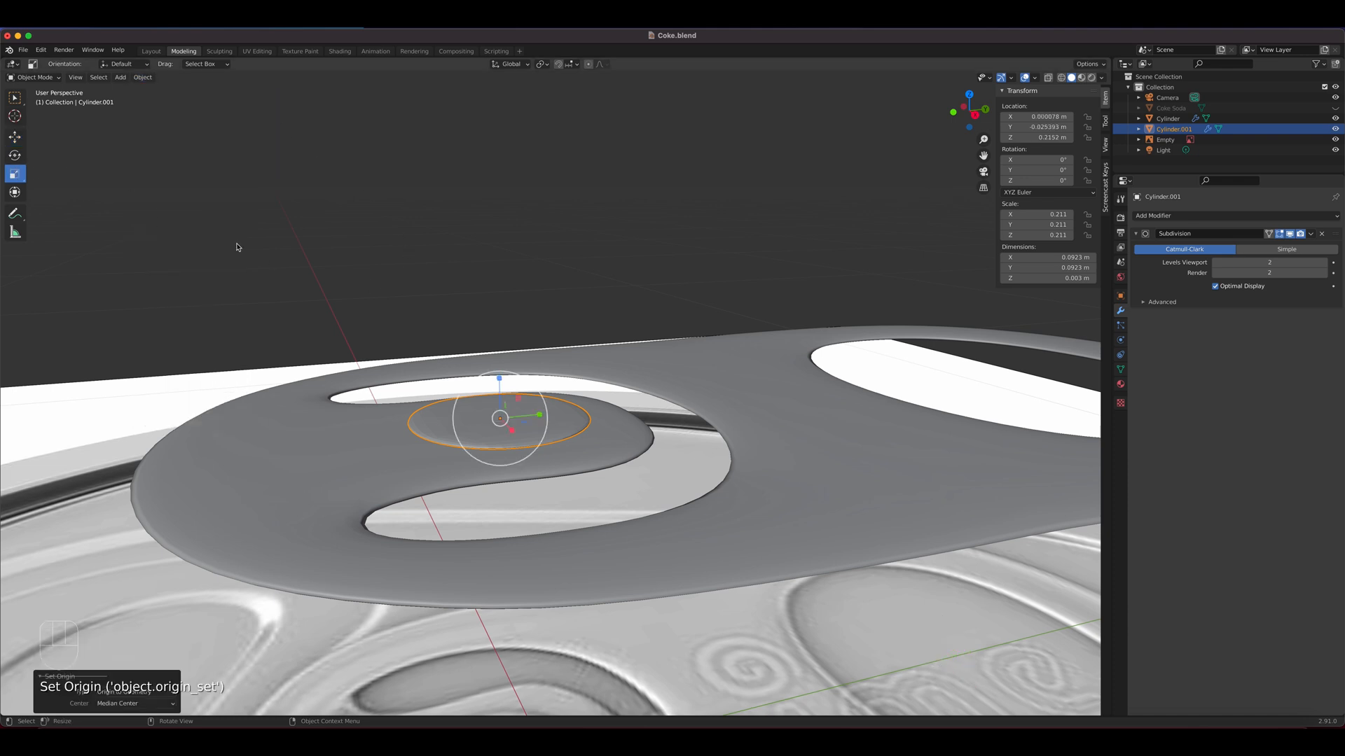
{"action": "left_click_drag", "start_coordinate": [498, 379], "coordinate": [502, 326]}
Shade the rivet smooth
{"action": "right_click", "coordinate": [566, 413]}
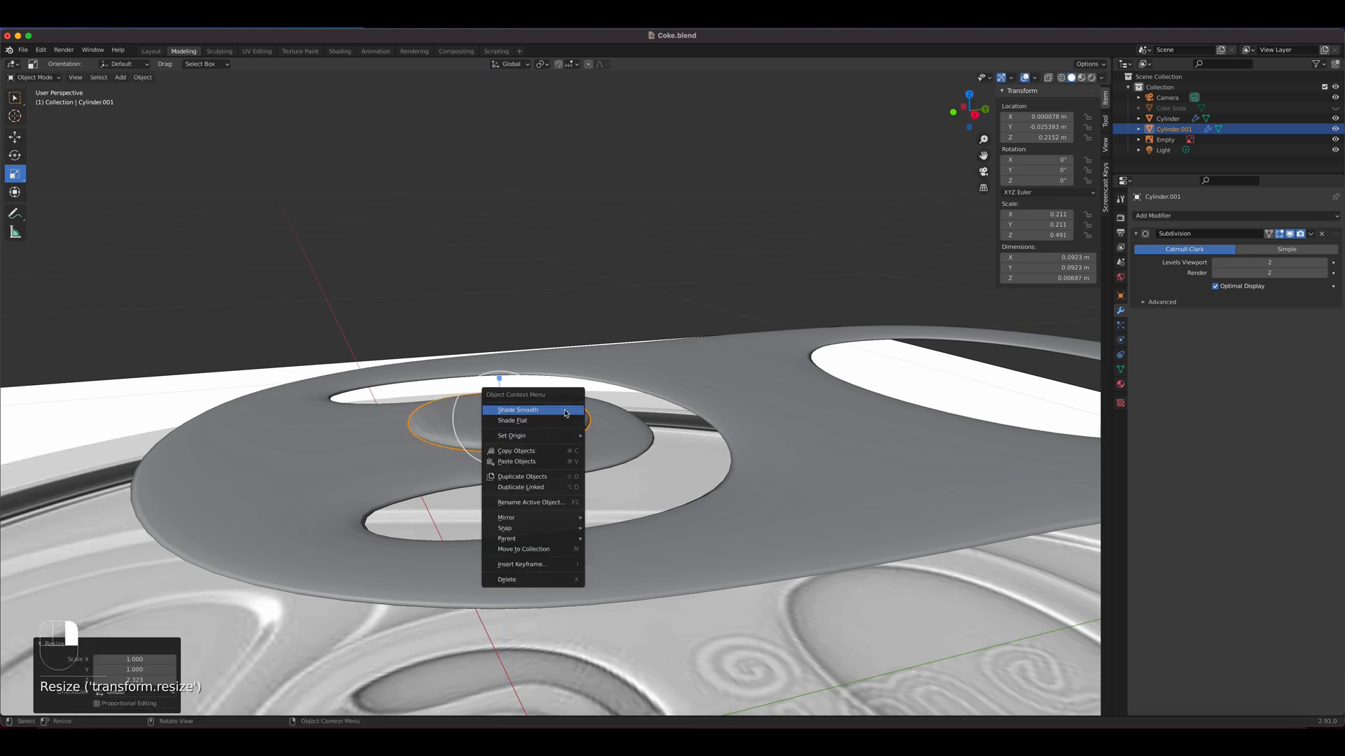
{"action": "left_click", "coordinate": [566, 413]}
{"action": "middle_click_drag", "start_coordinate": [566, 413], "coordinate": [540, 381]}
Set the pull tab's origin to its geometry and thicken it along Z to a scale of about 0.408
{"action": "left_click", "coordinate": [633, 394]}
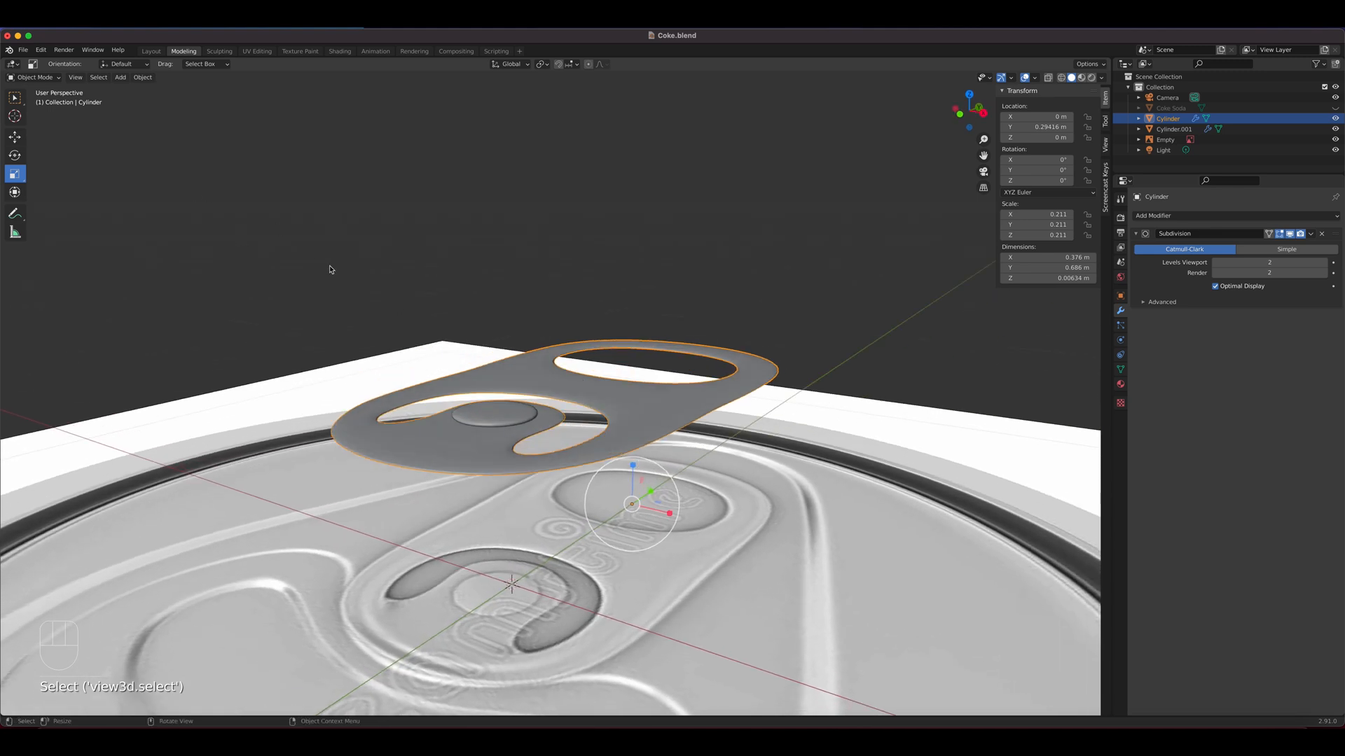
{"action": "left_click", "coordinate": [143, 77]}
{"action": "mouse_move", "coordinate": [157, 104]}
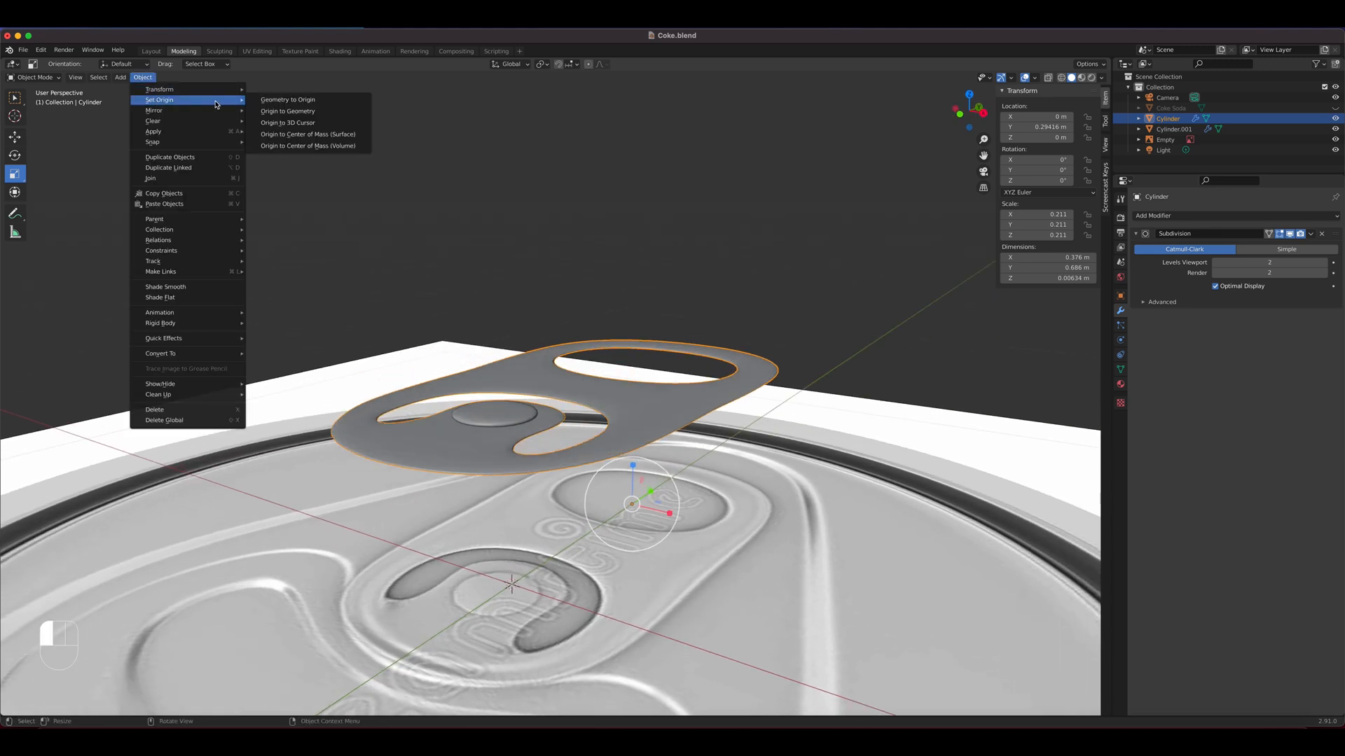
{"action": "left_click", "coordinate": [285, 113]}
{"action": "left_click_drag", "start_coordinate": [560, 362], "coordinate": [552, 319]}
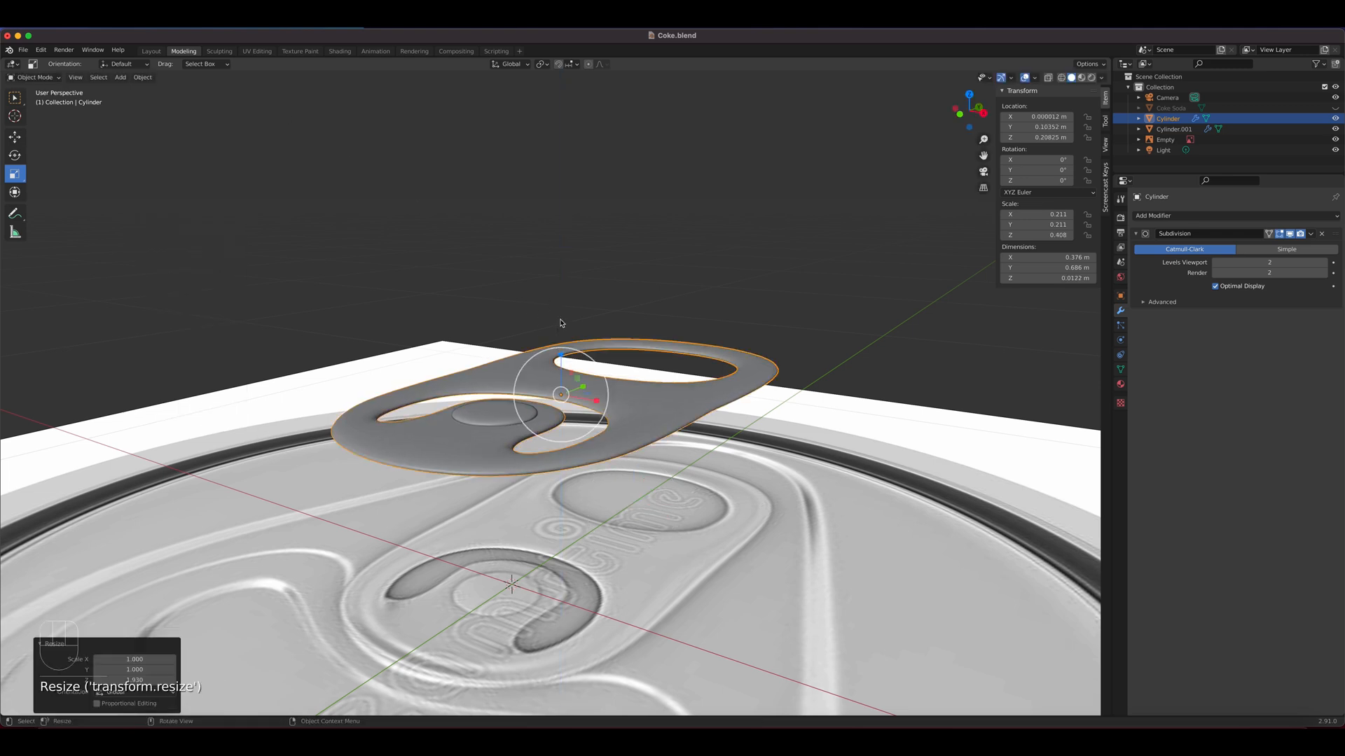
Lower the pull tab about 0.0013 m along Z beneath the rivet
{"action": "key", "text": "g"}
{"action": "key", "text": "z"}
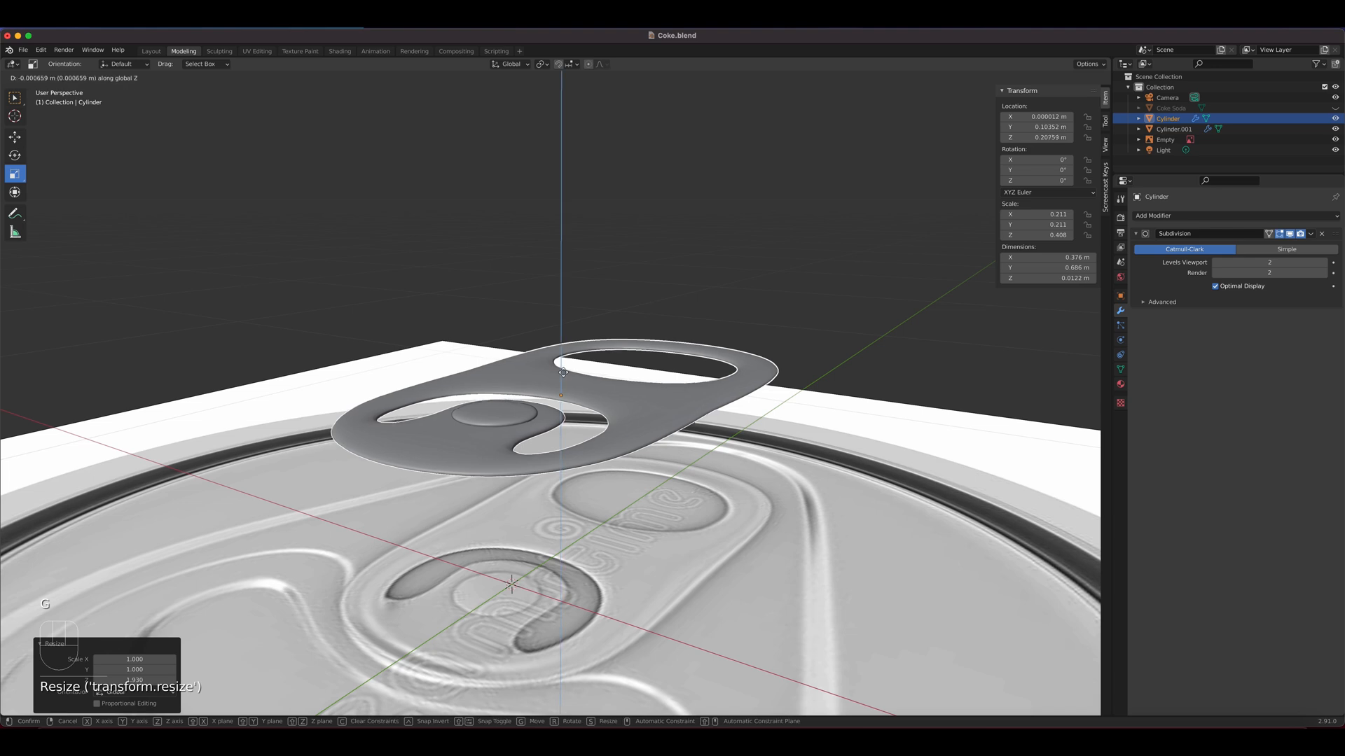
{"action": "left_click", "coordinate": [564, 376]}
{"action": "scroll", "coordinate": [613, 421], "scroll_direction": "down", "scroll_amount": 2}
{"action": "middle_click_drag", "start_coordinate": [613, 421], "coordinate": [588, 480]}
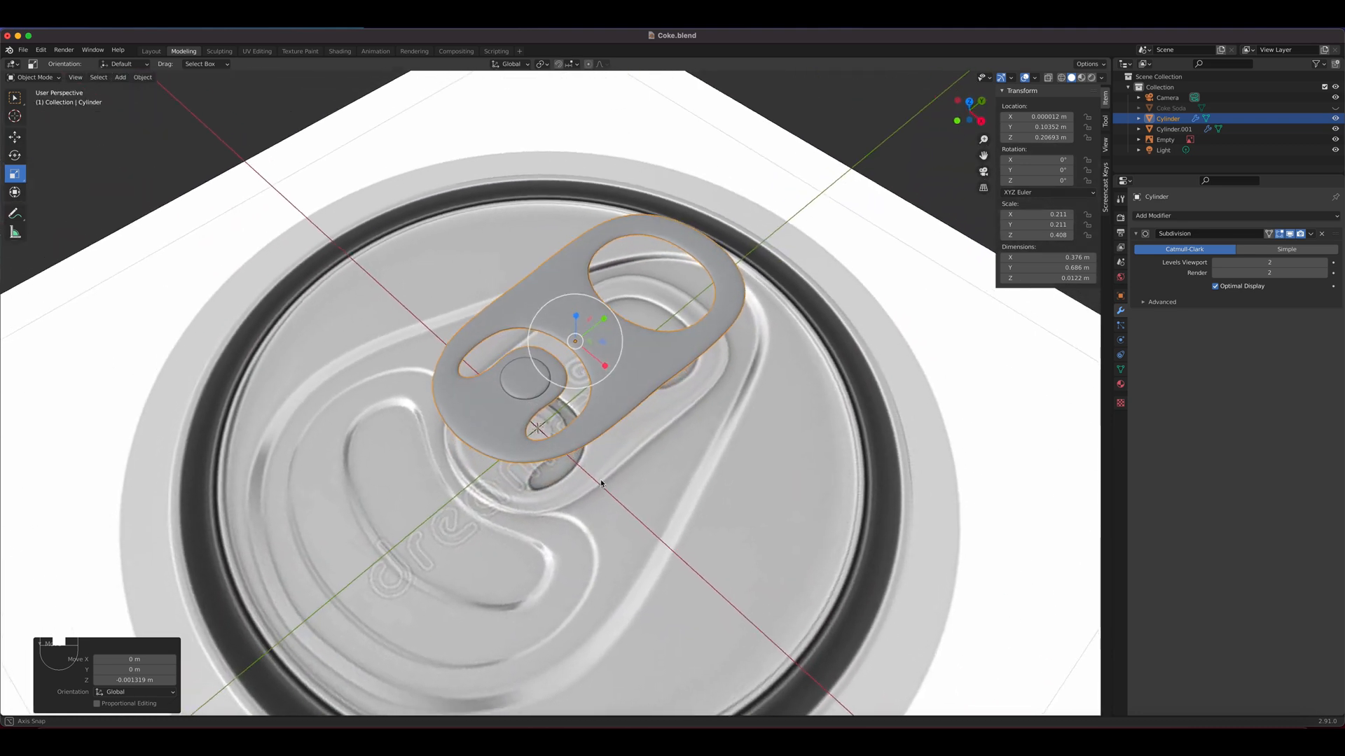
{"action": "scroll", "coordinate": [633, 426], "scroll_direction": "up", "scroll_amount": 4}
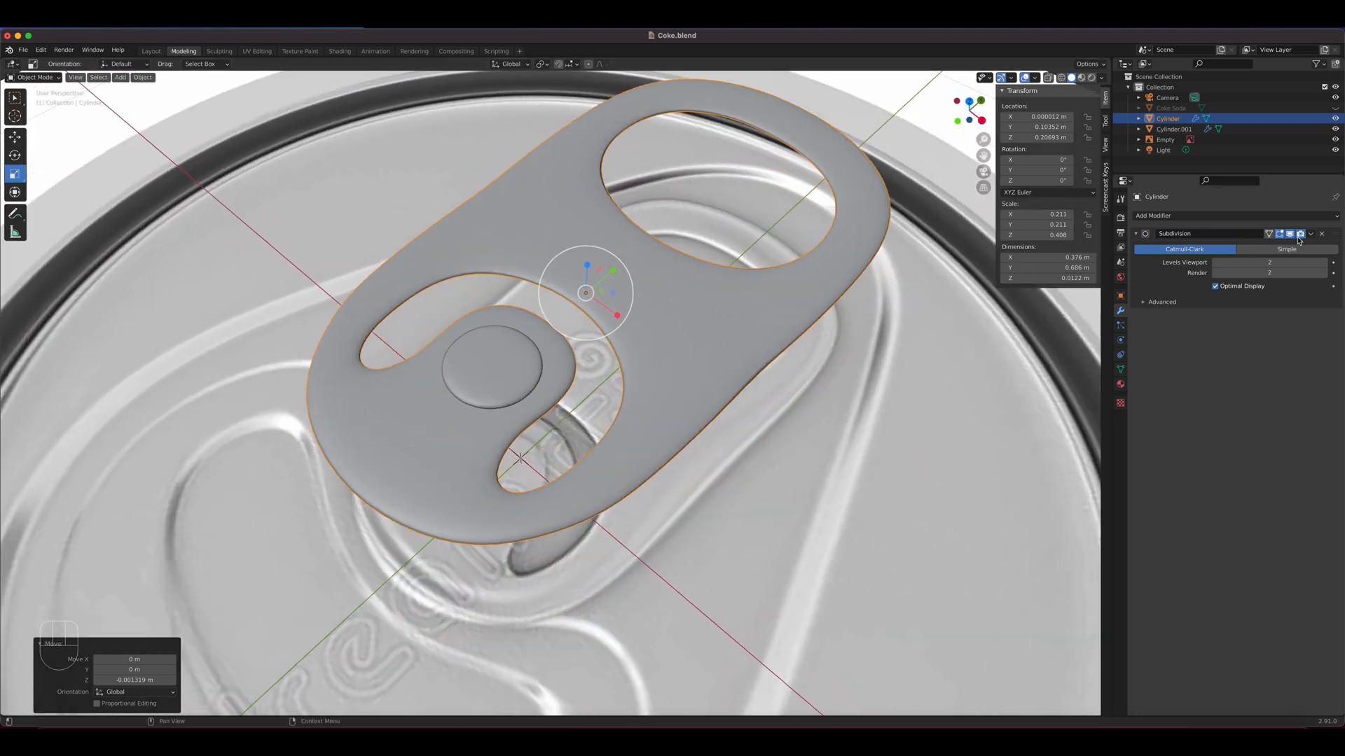
Compare the pull tab with its viewport subdivision off and flat shading, and restore the subdivision and smooth shading
{"action": "left_click", "coordinate": [1290, 235]}
{"action": "left_click", "coordinate": [1290, 235]}
{"action": "left_click", "coordinate": [1291, 234]}
{"action": "right_click", "coordinate": [739, 300]}
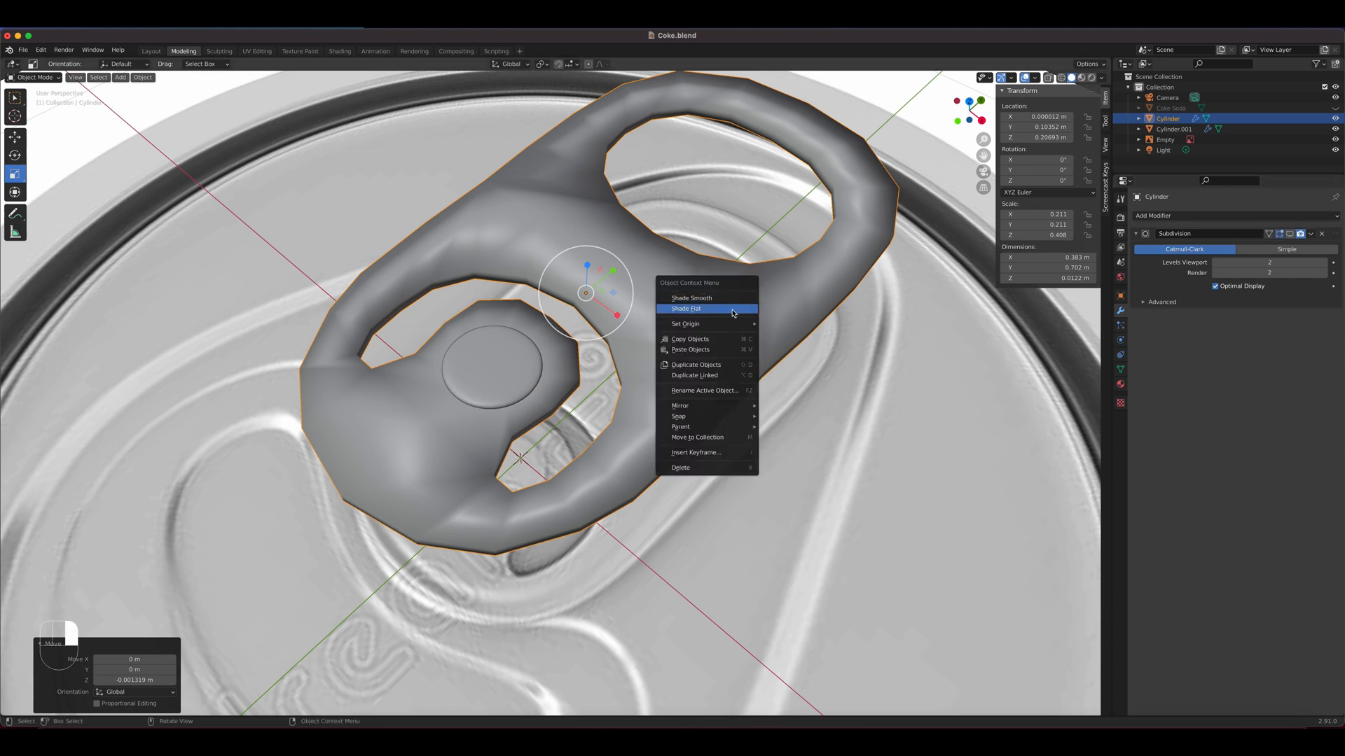
{"action": "left_click", "coordinate": [735, 309]}
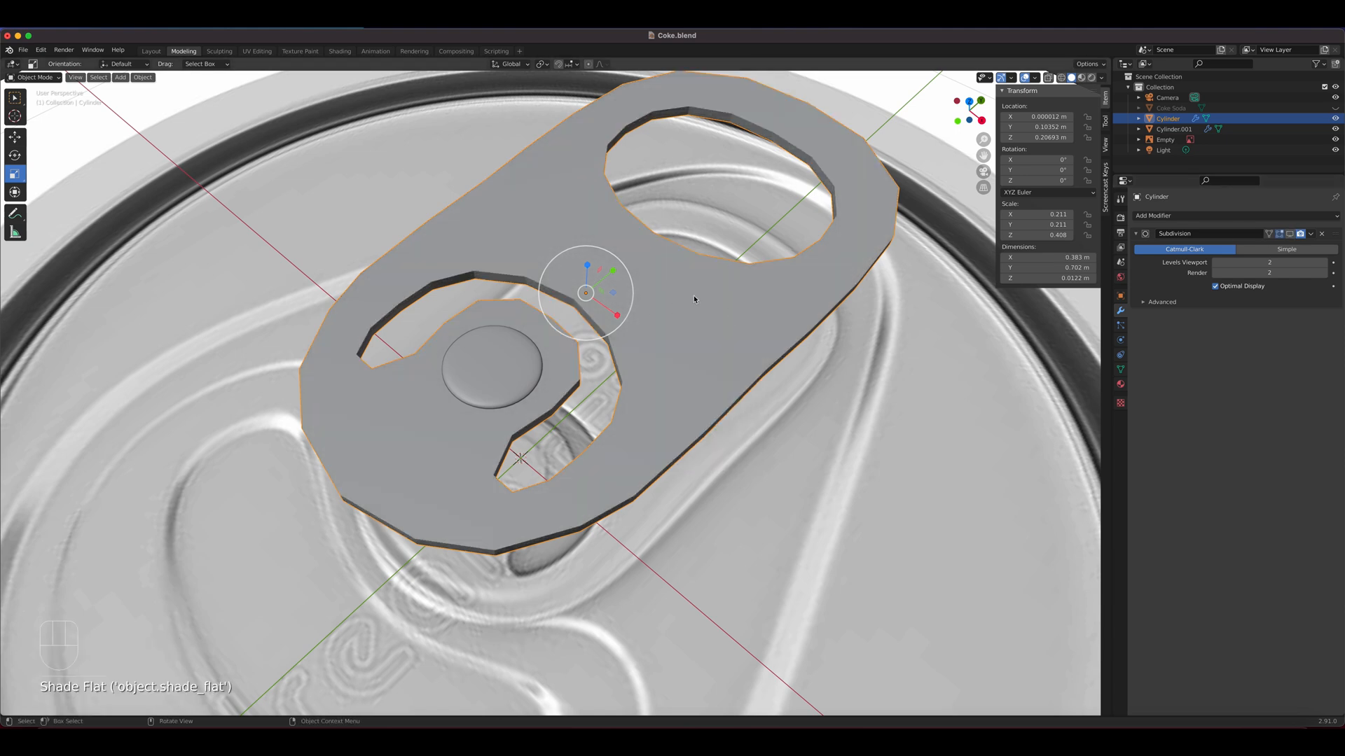
{"action": "left_click", "coordinate": [1299, 234]}
{"action": "right_click", "coordinate": [728, 318]}
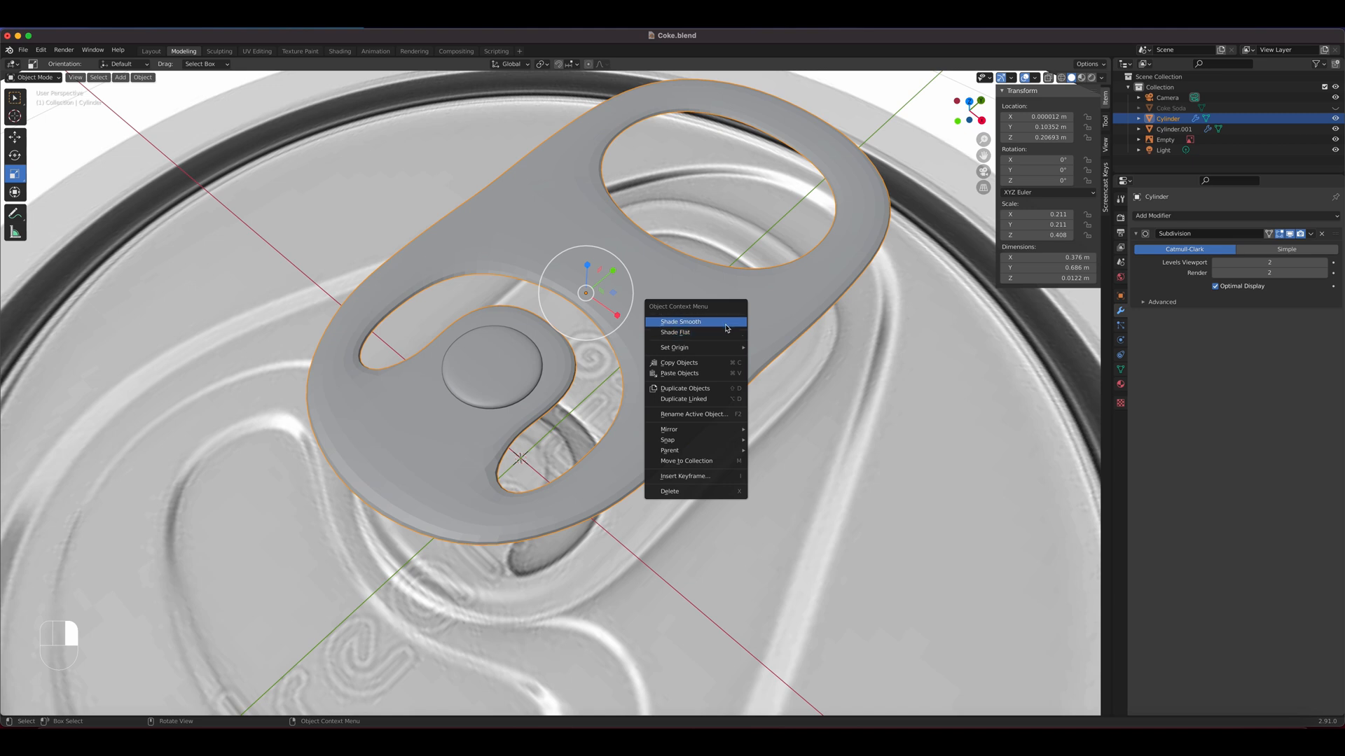
{"action": "left_click", "coordinate": [701, 321]}
Delete the can-top reference image and unhide the Coke Soda object
{"action": "scroll", "coordinate": [814, 455], "scroll_direction": "down", "scroll_amount": 10}
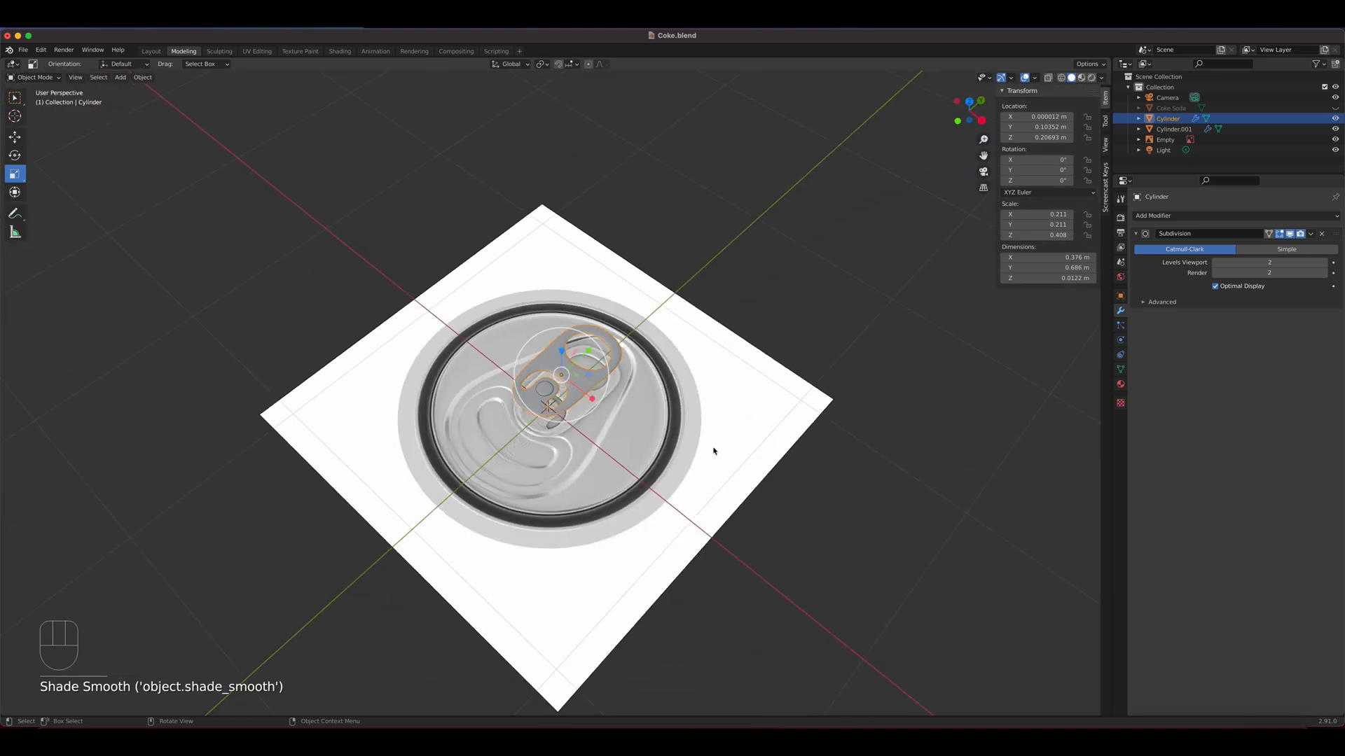
{"action": "left_click", "coordinate": [691, 450]}
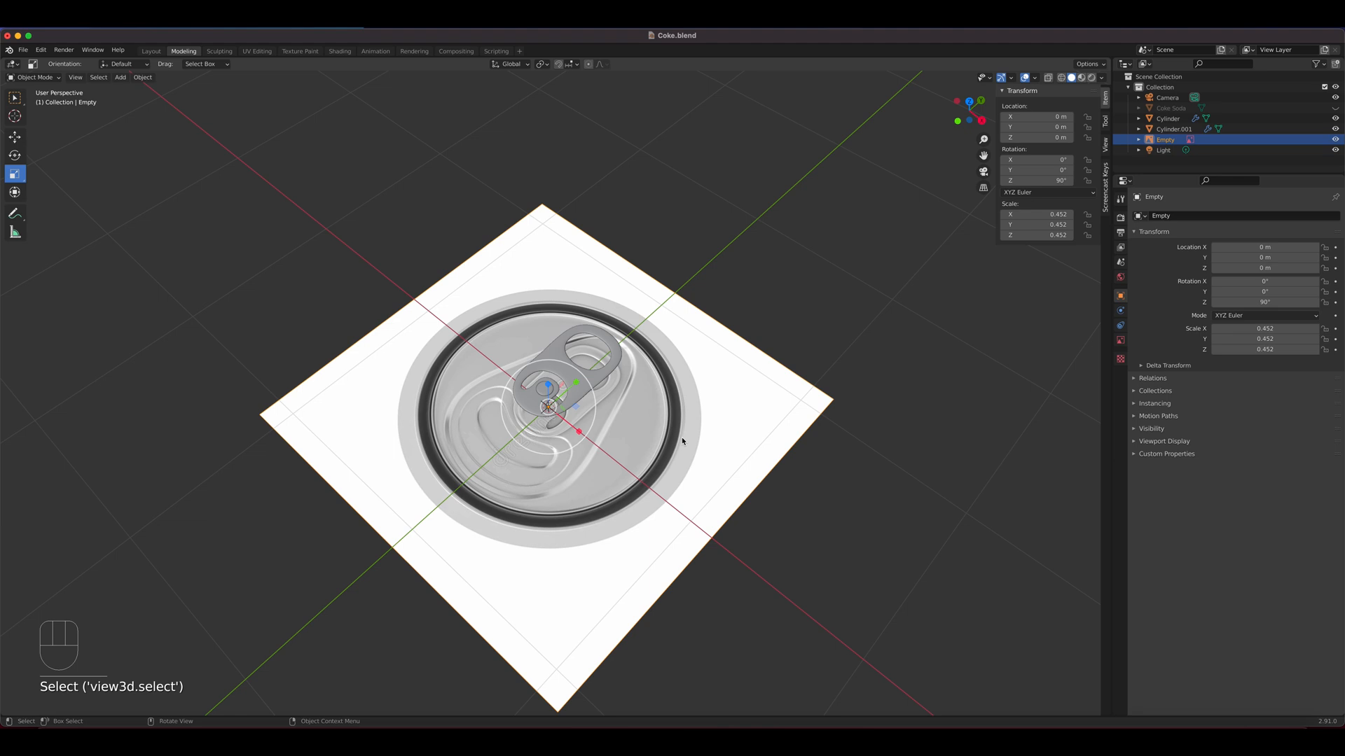
{"action": "key", "text": "Delete"}
{"action": "scroll", "coordinate": [599, 396], "scroll_direction": "up", "scroll_amount": 4}
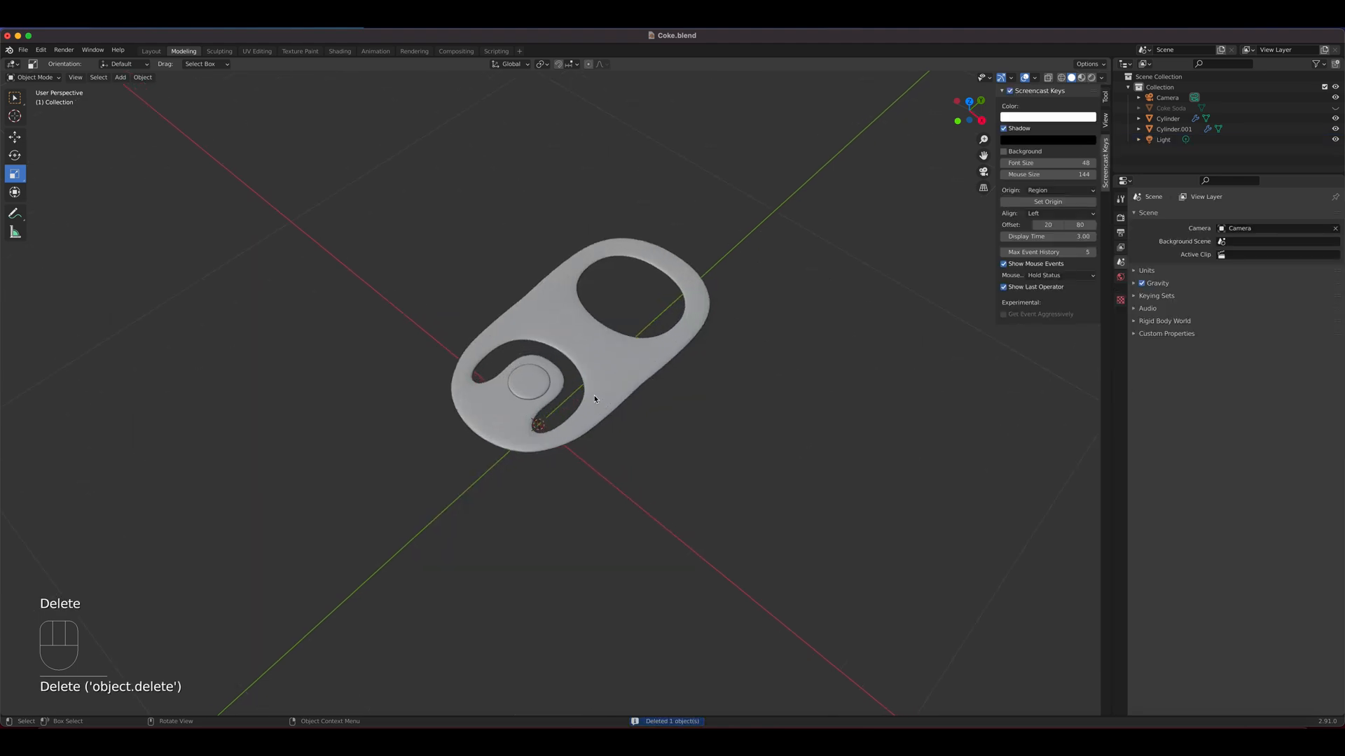
{"action": "scroll", "coordinate": [598, 397], "scroll_direction": "down", "scroll_amount": 3}
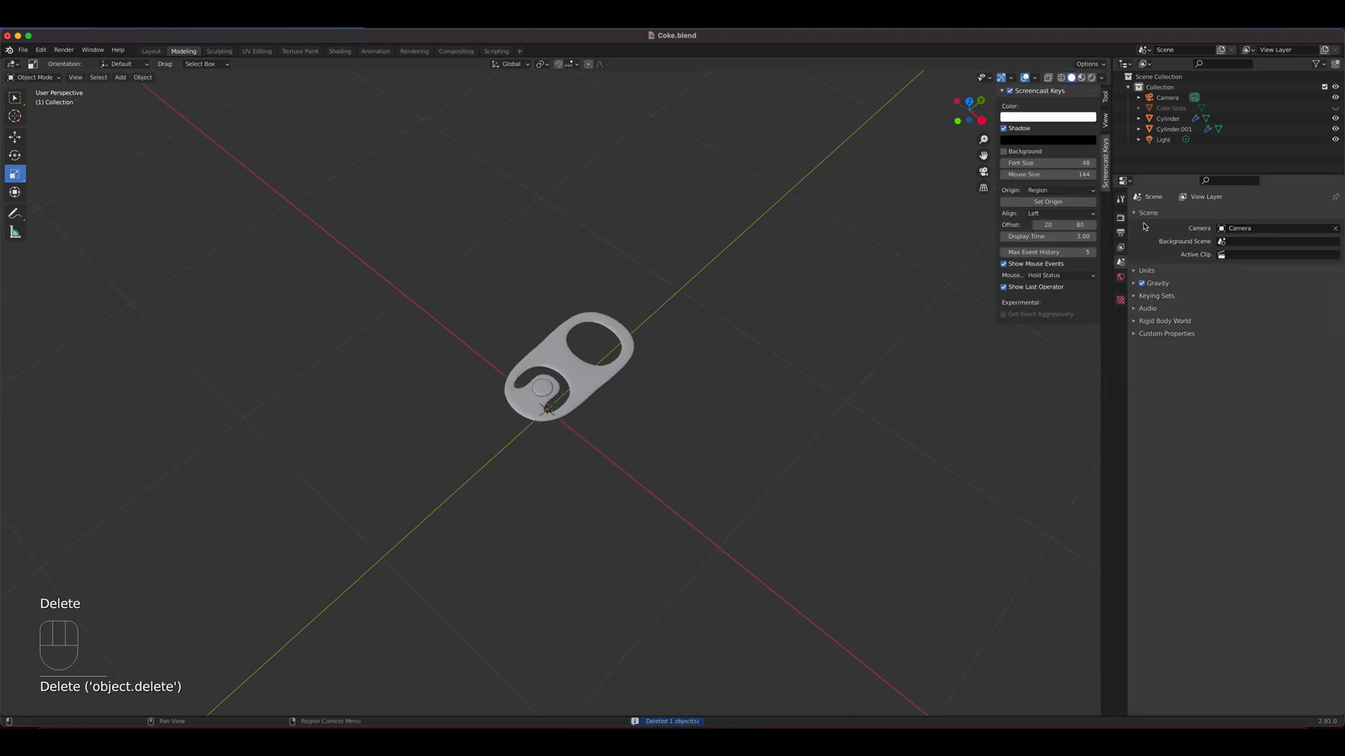
{"action": "left_click", "coordinate": [1335, 108]}
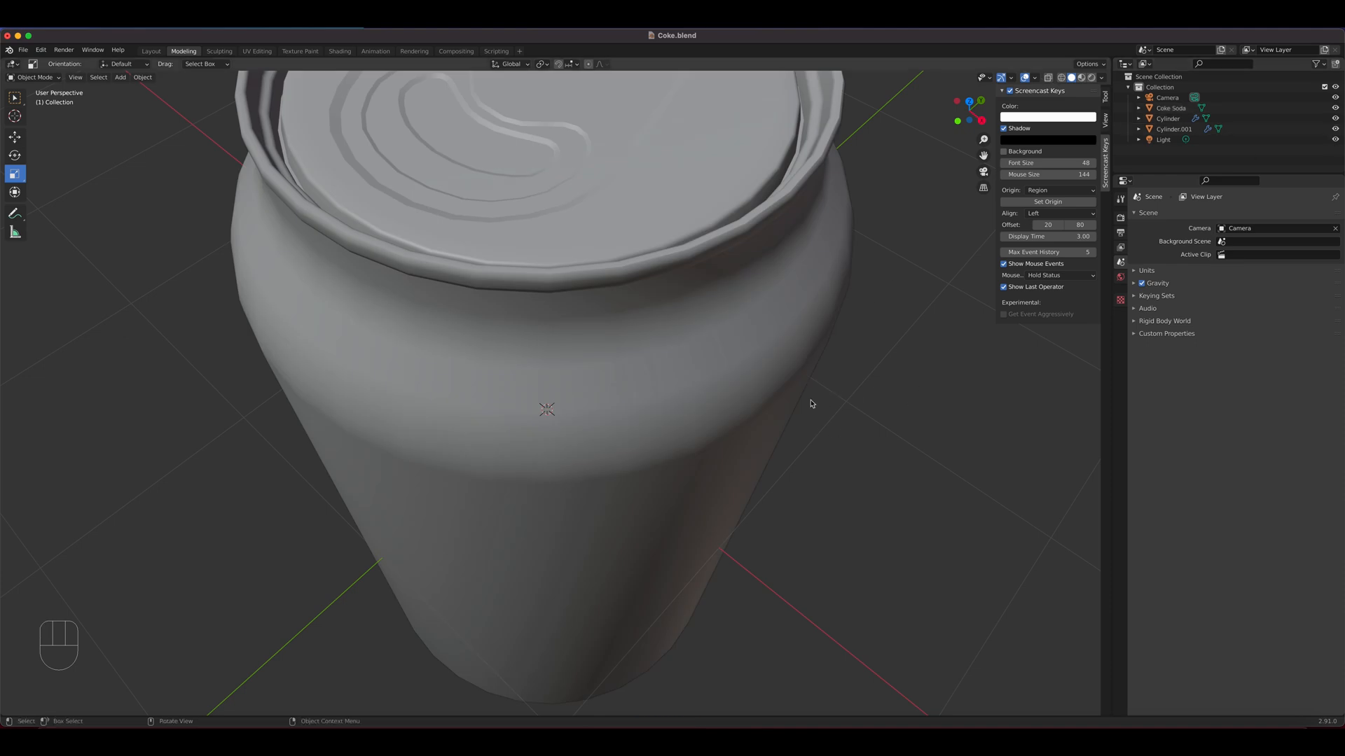
In front X-ray view, raise the pull tab and rivet together along Z to the can's top, with the tab at about Z 1.87 m
{"action": "key", "text": "KP_1"}
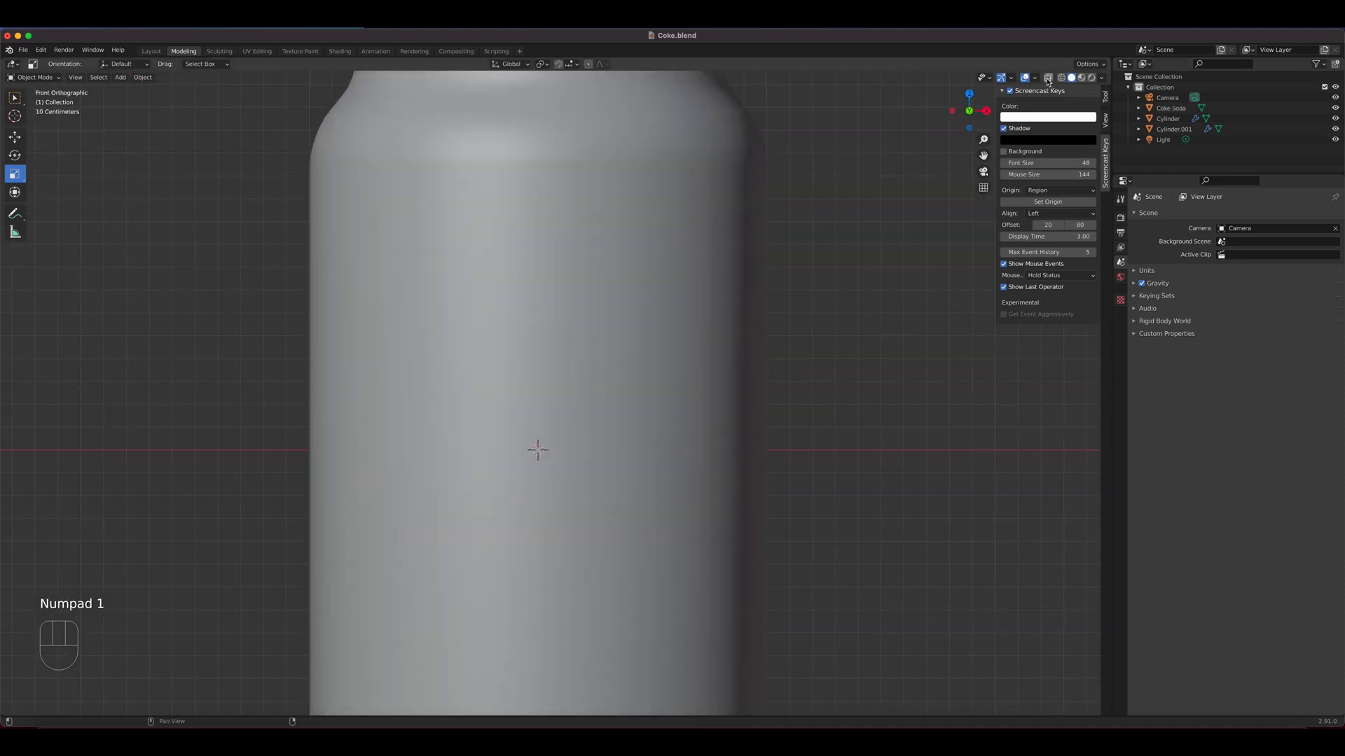
{"action": "left_click", "coordinate": [1048, 78]}
{"action": "left_click", "coordinate": [552, 406]}
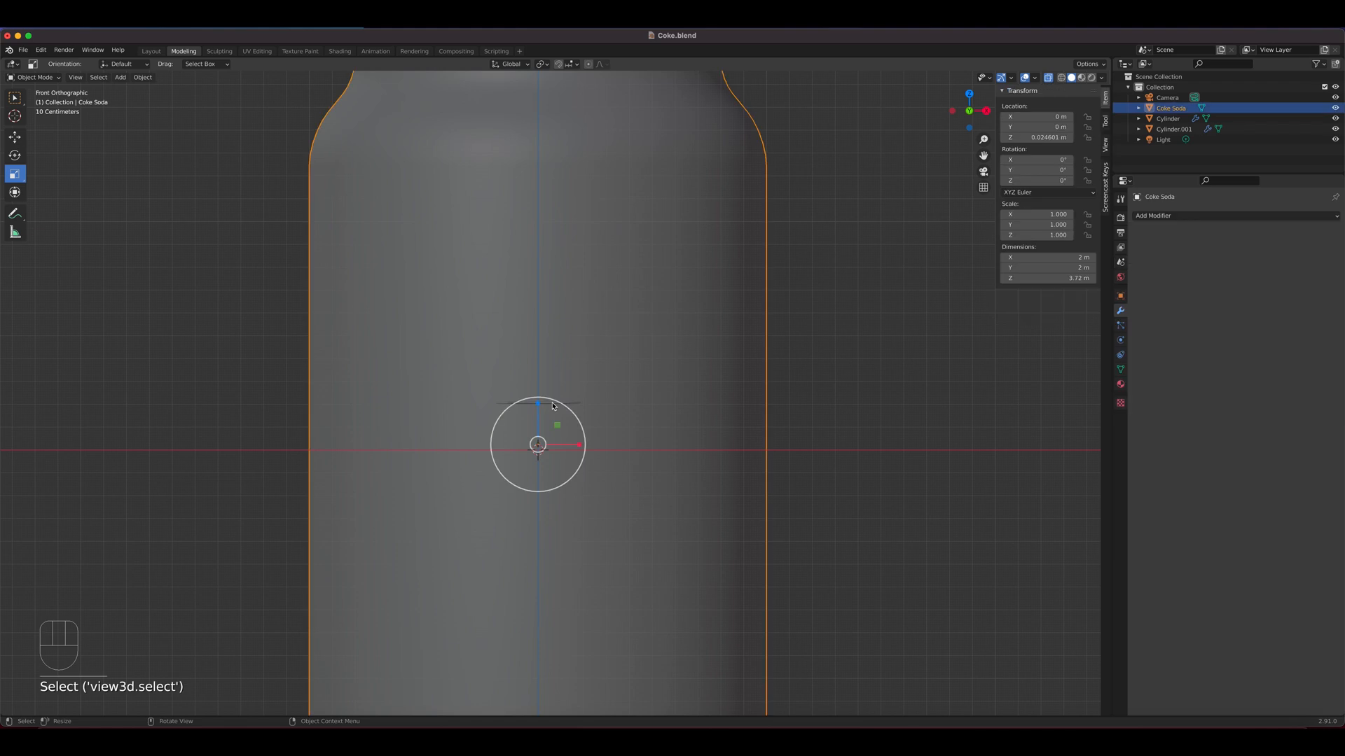
{"action": "left_click", "coordinate": [1168, 120]}
{"action": "left_click", "coordinate": [1175, 129], "text": "shift"}
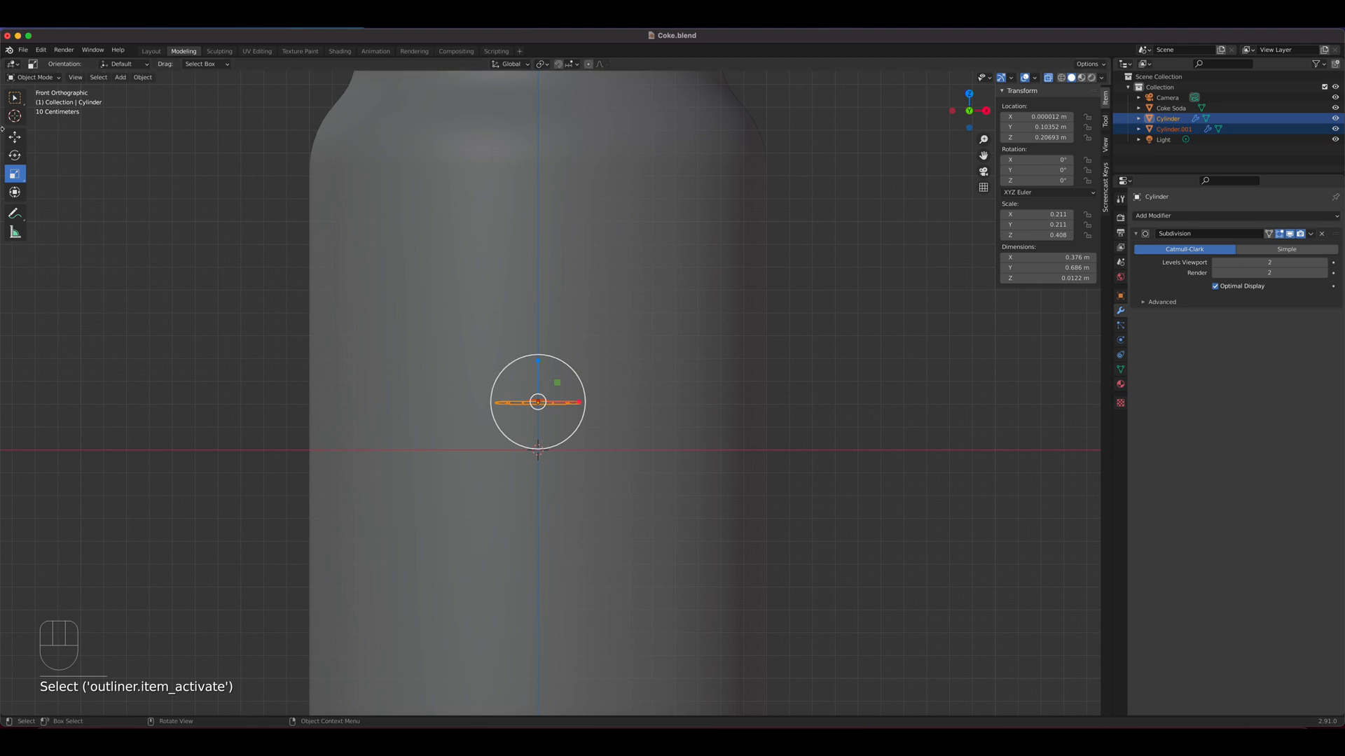
{"action": "left_click", "coordinate": [14, 138]}
{"action": "left_click_drag", "start_coordinate": [533, 361], "coordinate": [491, 649]}
{"action": "middle_click_drag", "start_coordinate": [703, 483], "coordinate": [711, 183], "text": "shift"}
{"action": "scroll", "coordinate": [690, 229], "scroll_direction": "down", "scroll_amount": 1}
{"action": "scroll", "coordinate": [690, 229], "scroll_direction": "down", "scroll_amount": 6}
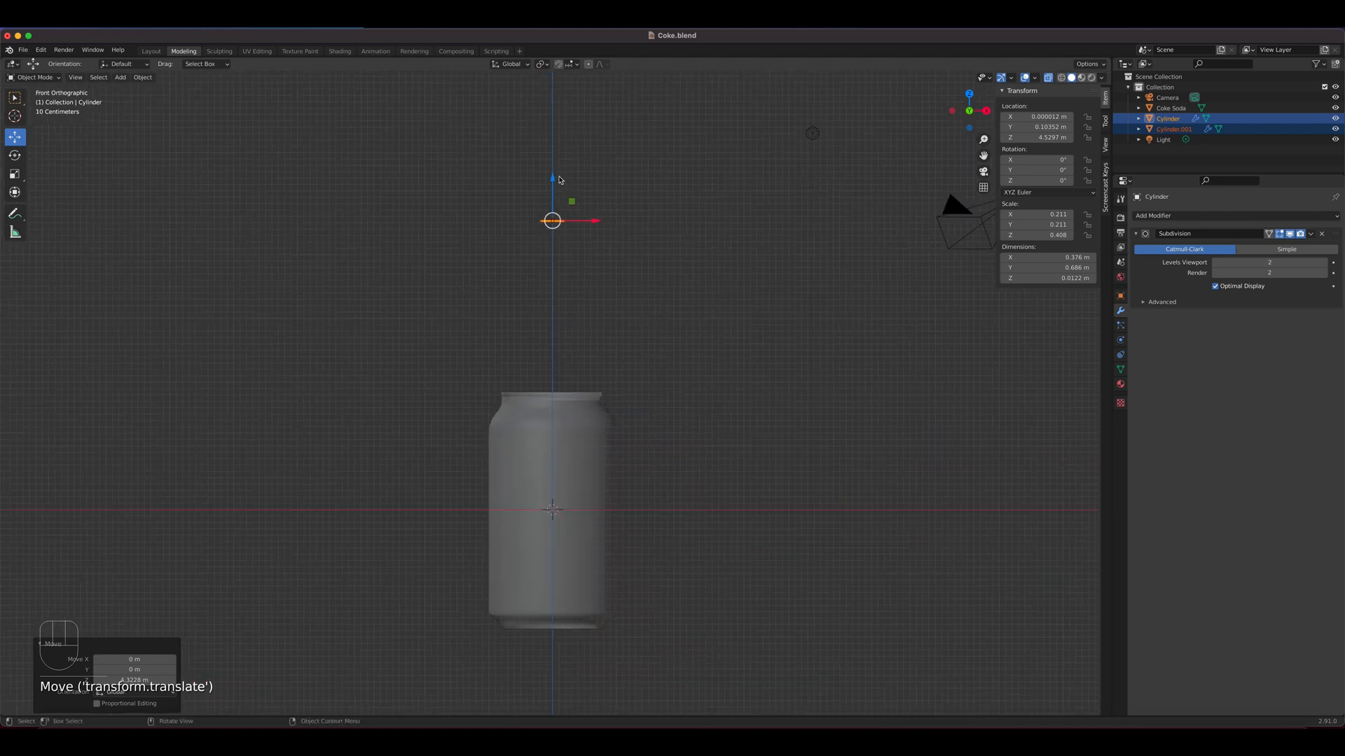
{"action": "left_click_drag", "start_coordinate": [559, 180], "coordinate": [567, 352]}
Lower the pull tab and rivet together onto the can's lid, with the tab at about Z 1.76 m
{"action": "middle_click_drag", "start_coordinate": [567, 351], "coordinate": [691, 340]}
{"action": "scroll", "coordinate": [669, 354], "scroll_direction": "up", "scroll_amount": 6}
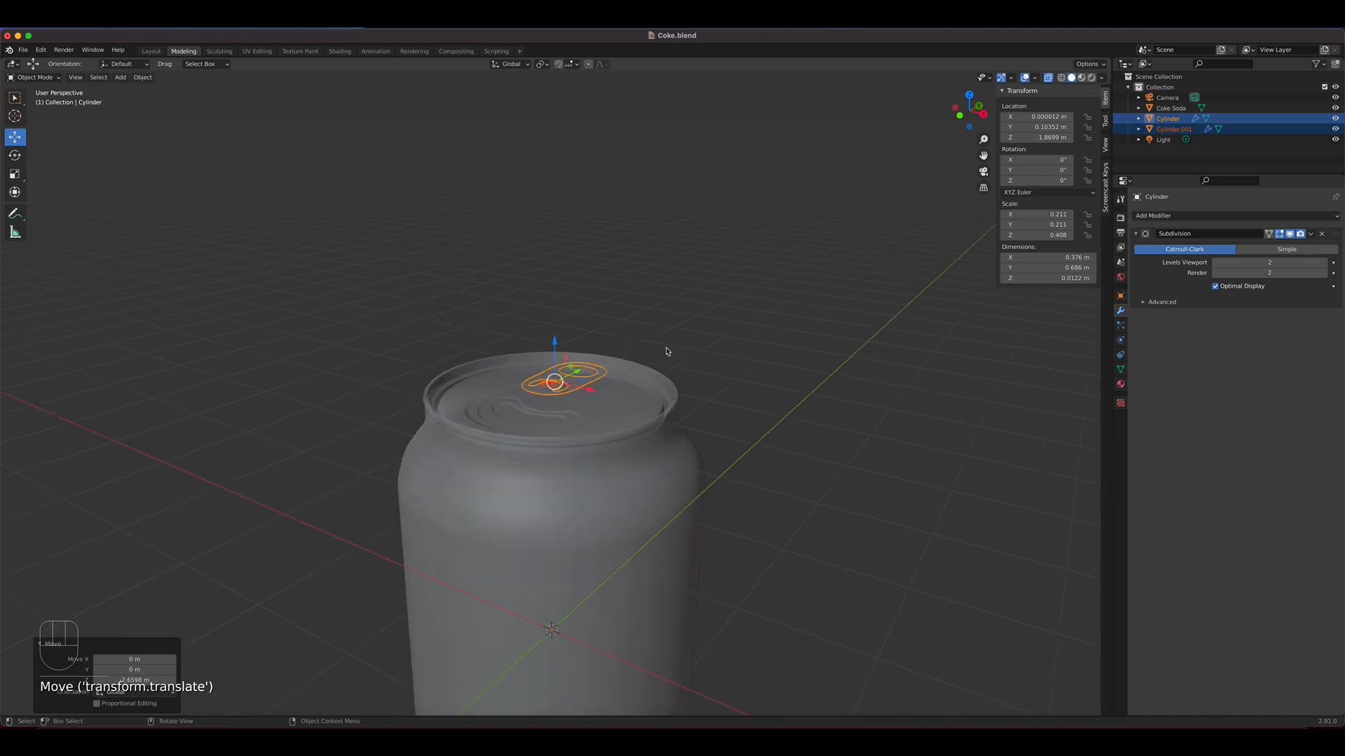
{"action": "left_click_drag", "start_coordinate": [553, 309], "coordinate": [578, 373]}
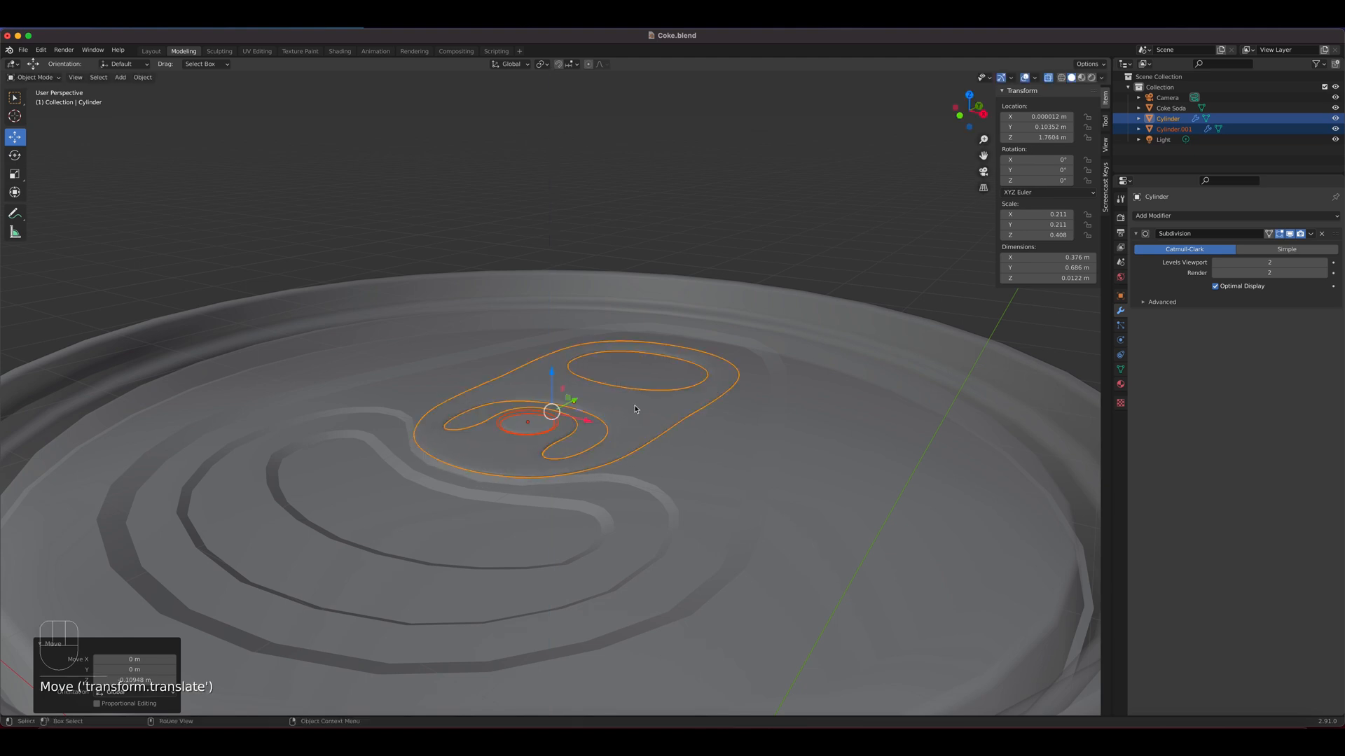
Join the pull tab and rivet into the Coke Soda can object
{"action": "left_click", "coordinate": [1194, 121]}
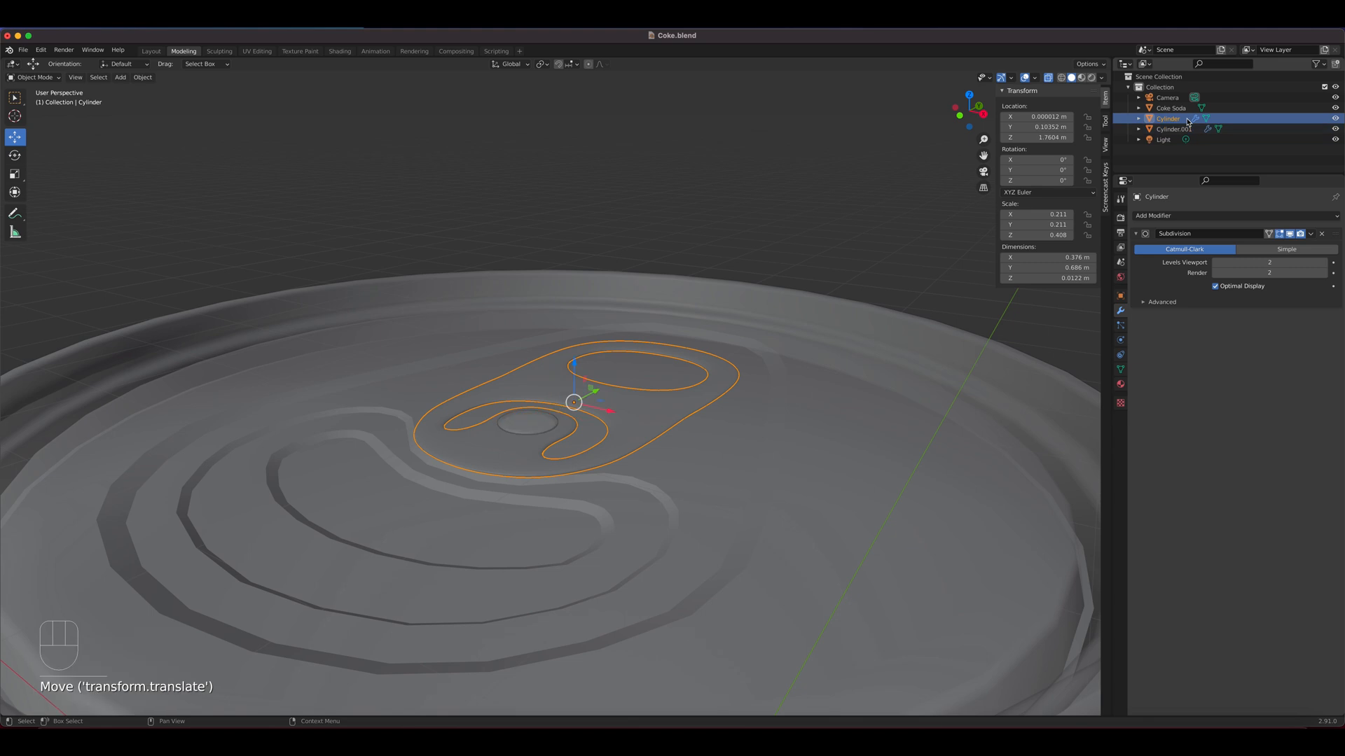
{"action": "left_click", "coordinate": [534, 430], "text": "shift"}
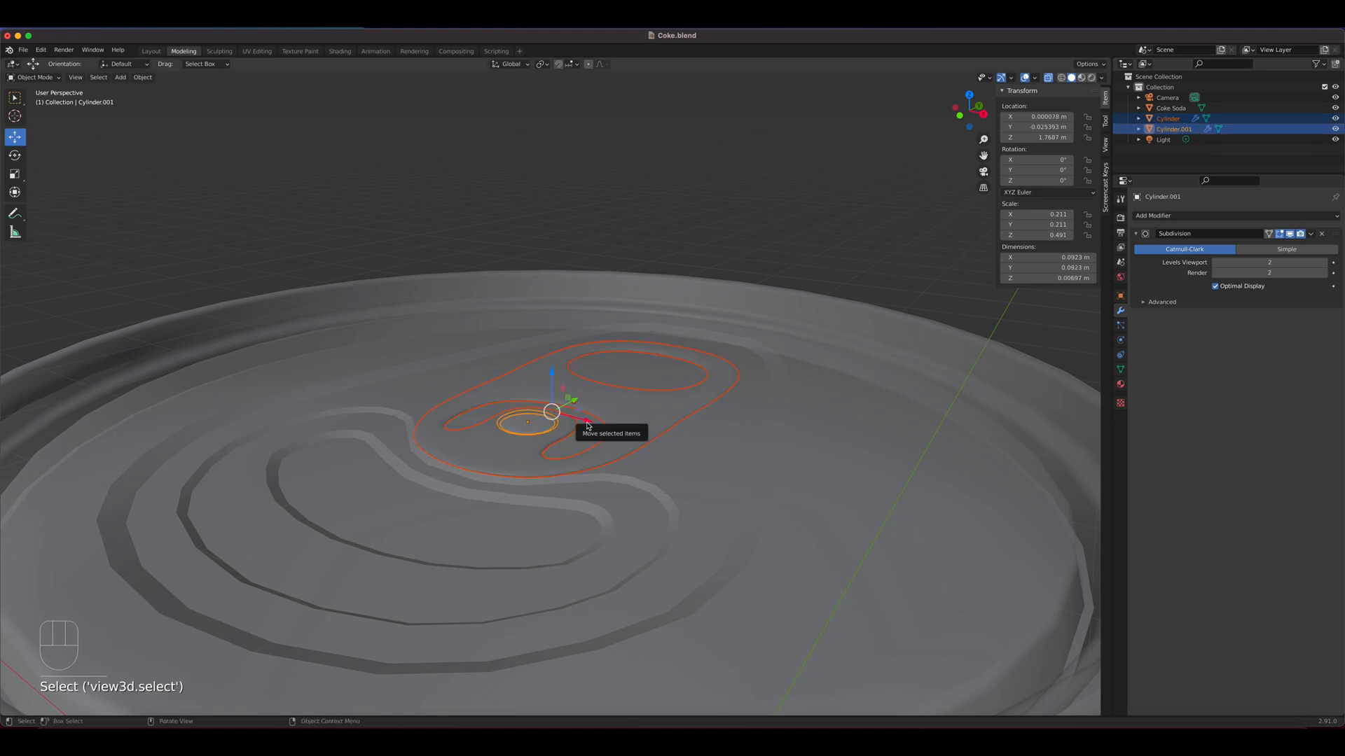
{"action": "left_click", "coordinate": [695, 474], "text": "shift"}
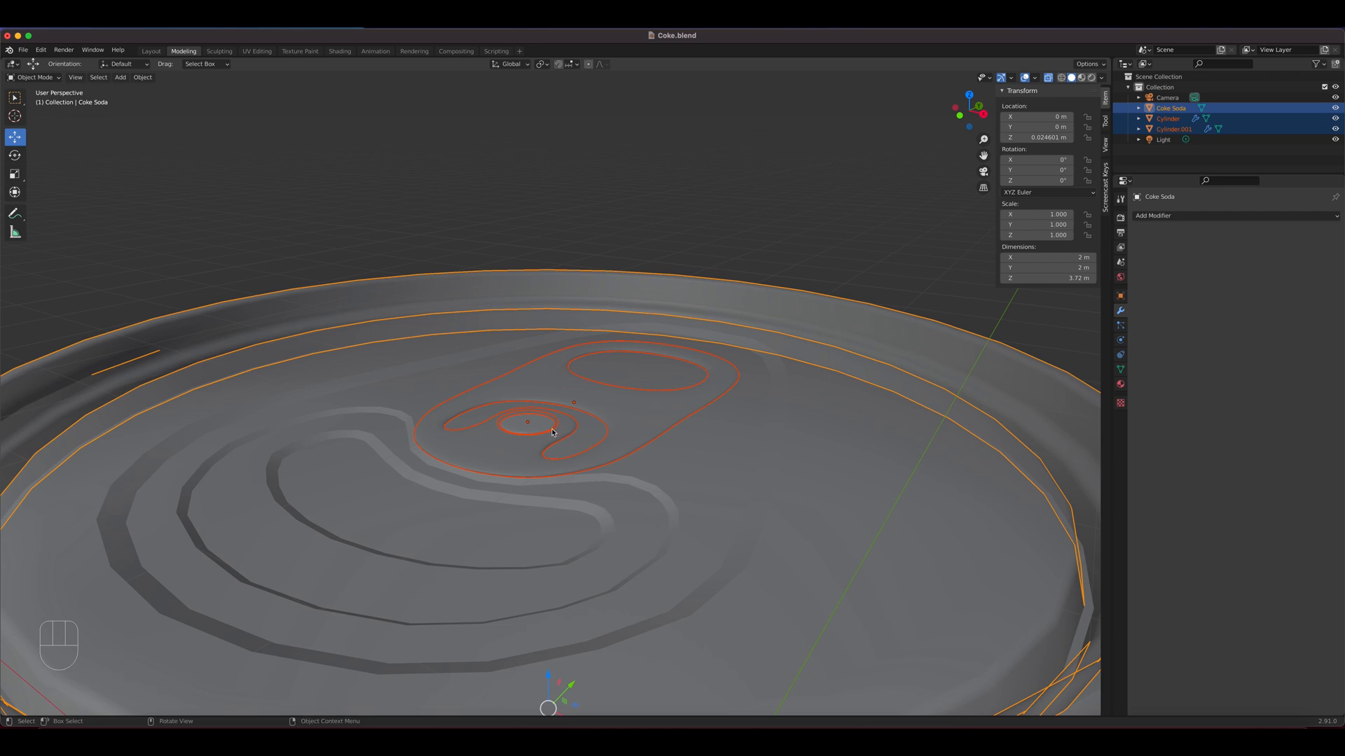
{"action": "key", "text": "ctrl"}
{"action": "key", "text": "ctrl+j"}
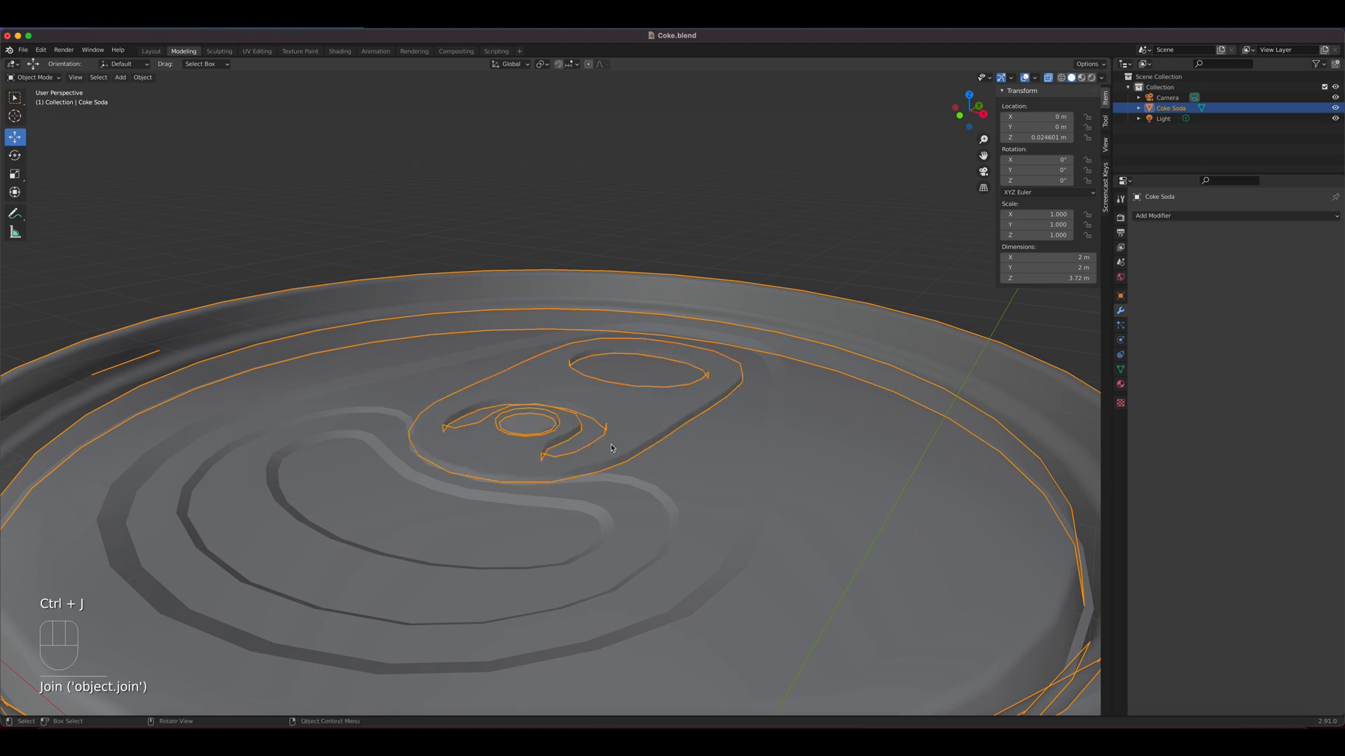
{"action": "key", "text": "Tab"}
{"action": "key", "text": "Tab"}
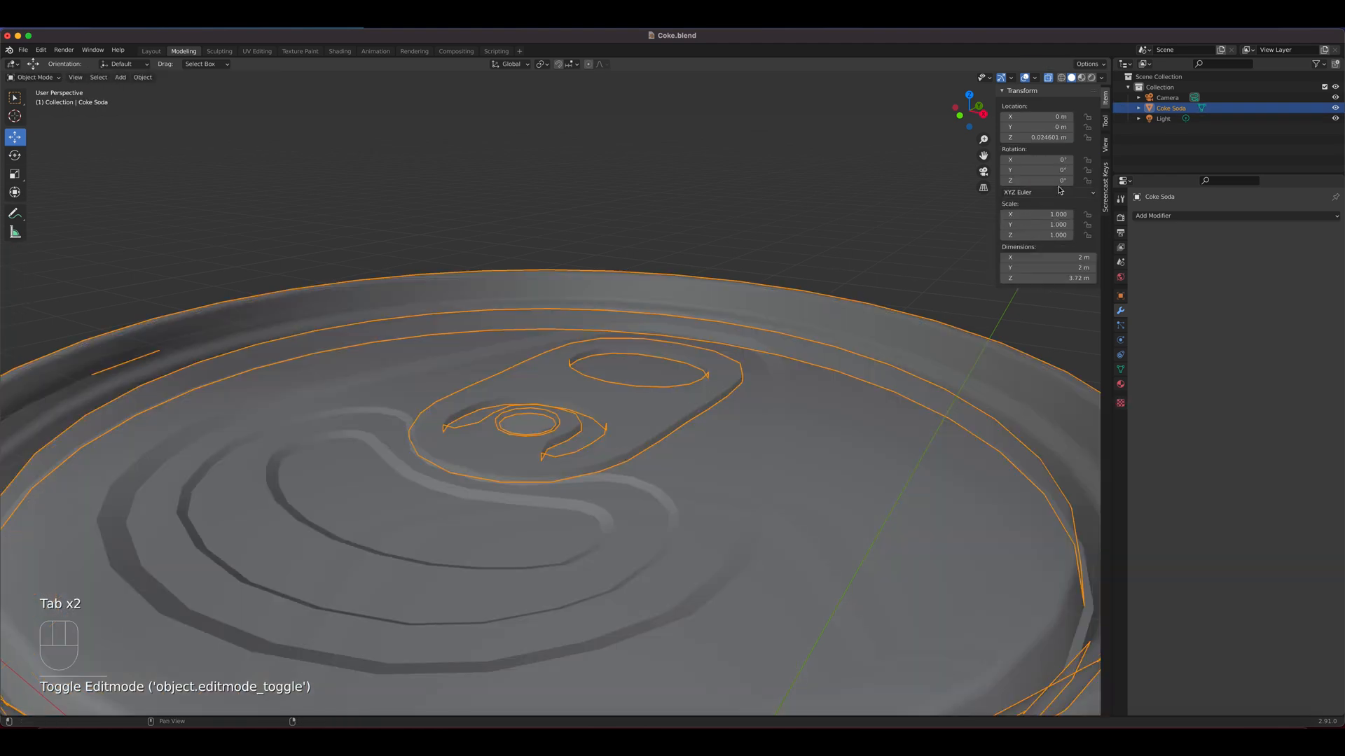
Examine the joined can top and pull tab in Material Preview and Rendered shading
{"action": "scroll", "coordinate": [799, 324], "scroll_direction": "down", "scroll_amount": 3}
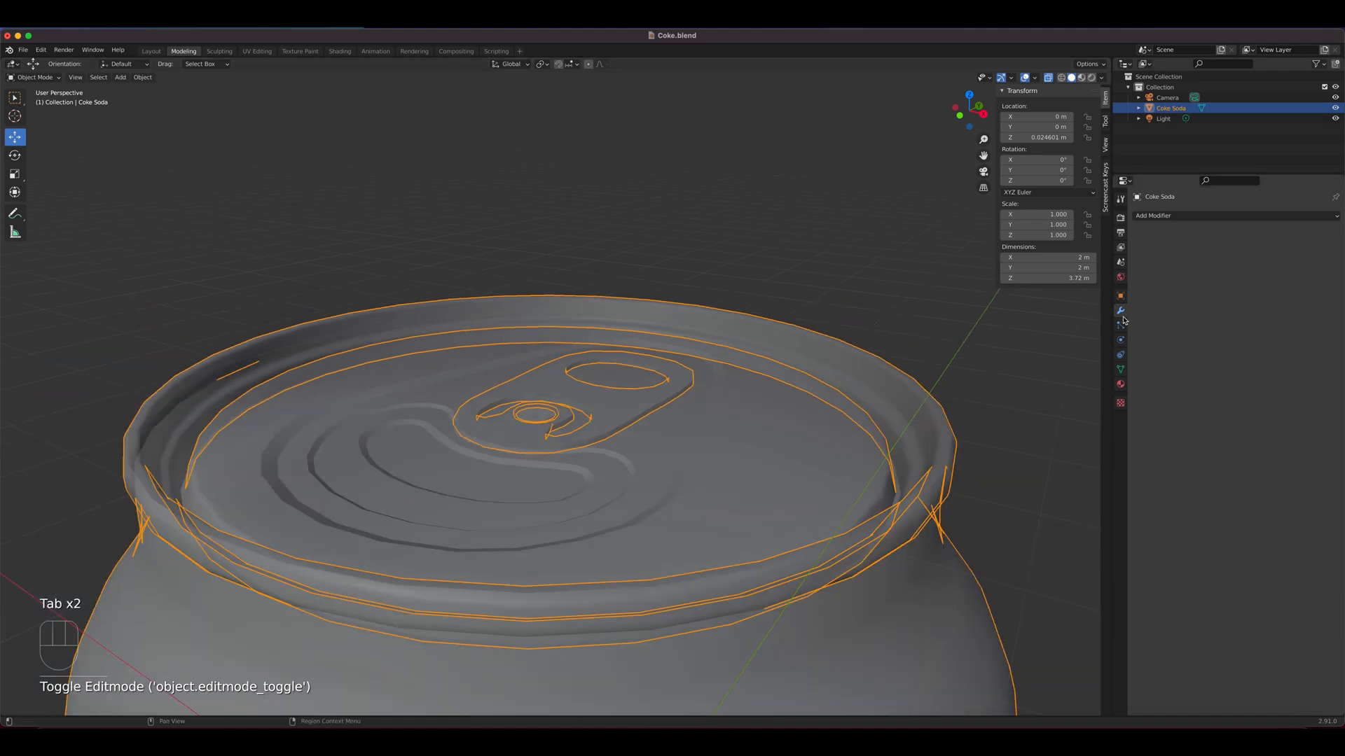
{"action": "mouse_move", "coordinate": [611, 348]}
{"action": "middle_mouse_down"}
{"action": "mouse_move", "coordinate": [624, 367]}
{"action": "mouse_move", "coordinate": [596, 357]}
{"action": "middle_mouse_up"}
{"action": "left_click", "coordinate": [593, 374]}
{"action": "scroll", "coordinate": [863, 622], "scroll_direction": "down", "scroll_amount": 4}
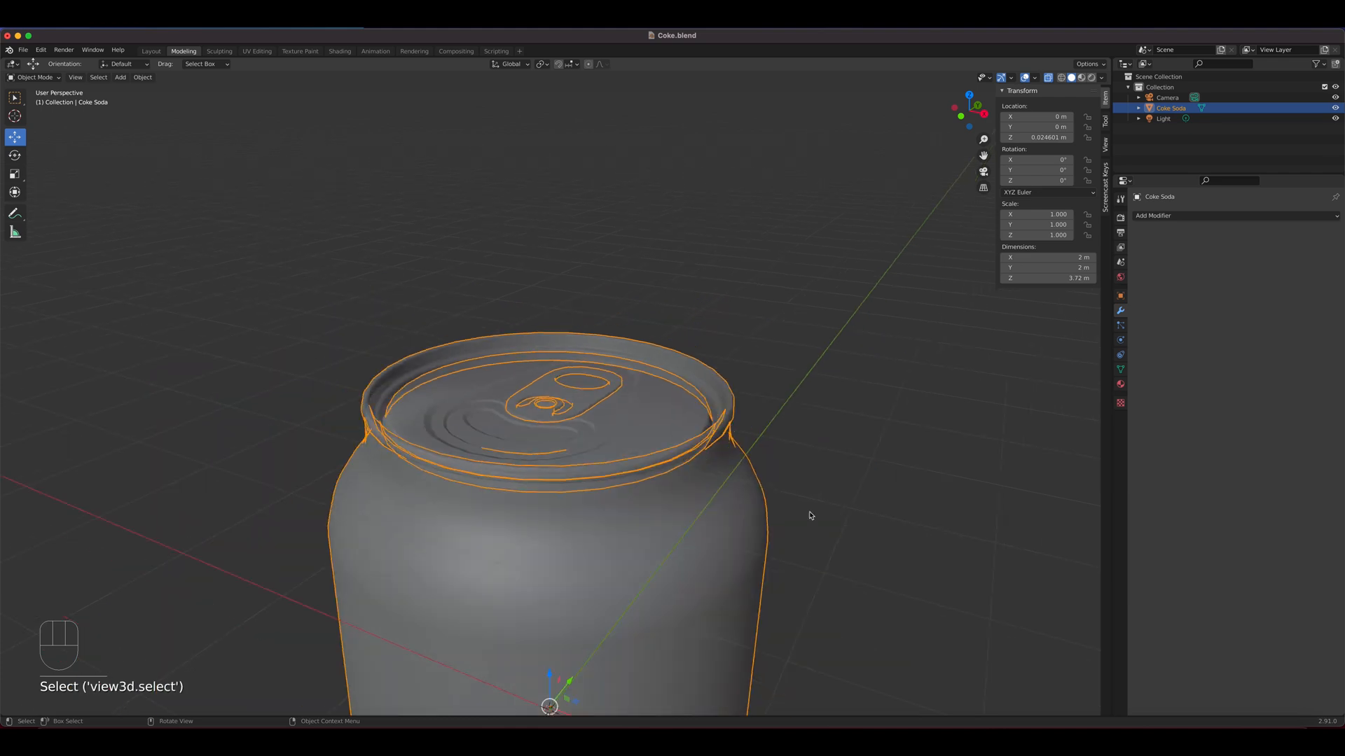
{"action": "left_click", "coordinate": [1082, 78]}
{"action": "mouse_move", "coordinate": [754, 353]}
{"action": "middle_mouse_down"}
{"action": "mouse_move", "coordinate": [758, 420]}
{"action": "mouse_move", "coordinate": [761, 348]}
{"action": "mouse_move", "coordinate": [856, 417]}
{"action": "mouse_move", "coordinate": [649, 359]}
{"action": "mouse_move", "coordinate": [640, 423]}
{"action": "mouse_move", "coordinate": [697, 483]}
{"action": "middle_mouse_up"}
{"action": "scroll", "coordinate": [645, 424], "scroll_direction": "up", "scroll_amount": 5}
{"action": "scroll", "coordinate": [645, 423], "scroll_direction": "down", "scroll_amount": 5}
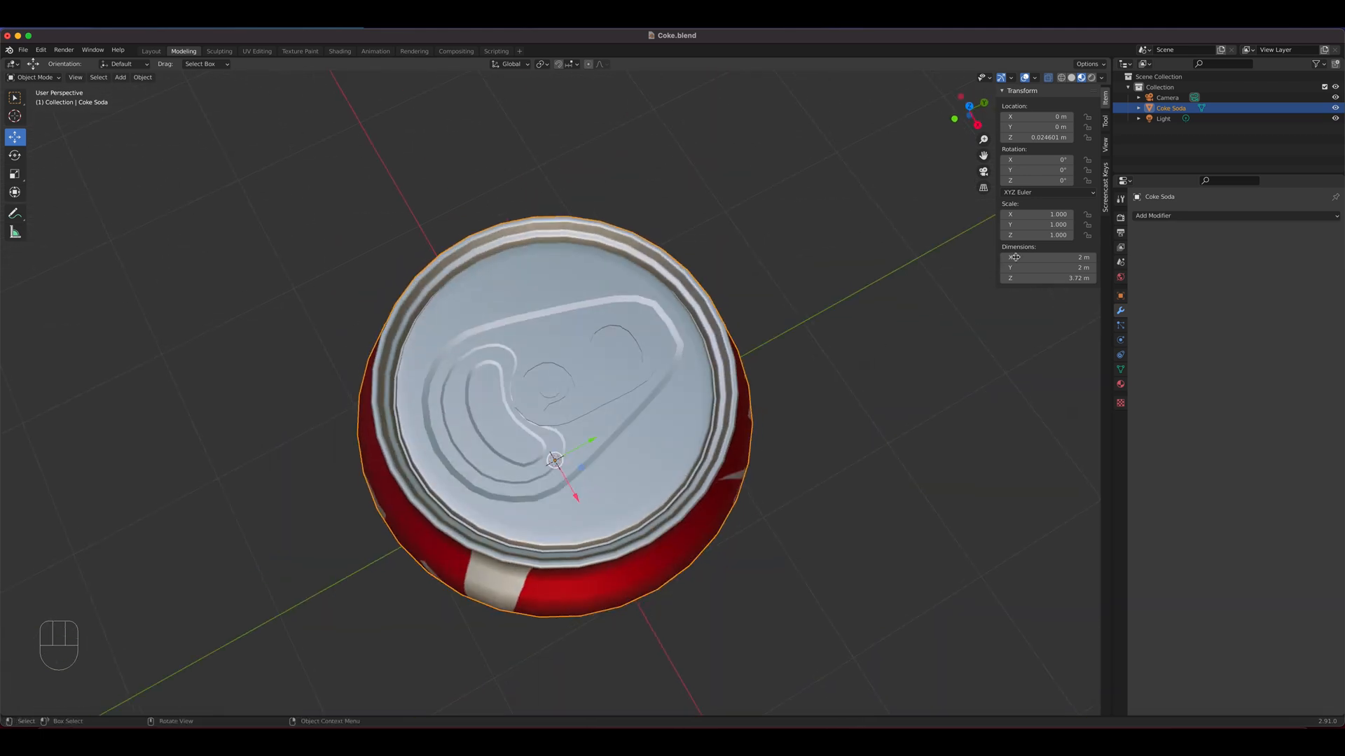
{"action": "left_click", "coordinate": [1092, 78]}
{"action": "mouse_move", "coordinate": [784, 266]}
{"action": "middle_mouse_down"}
{"action": "mouse_move", "coordinate": [796, 306]}
{"action": "mouse_move", "coordinate": [834, 315]}
{"action": "mouse_move", "coordinate": [741, 345]}
{"action": "middle_mouse_up"}
{"action": "scroll", "coordinate": [602, 415], "scroll_direction": "up", "scroll_amount": 5}
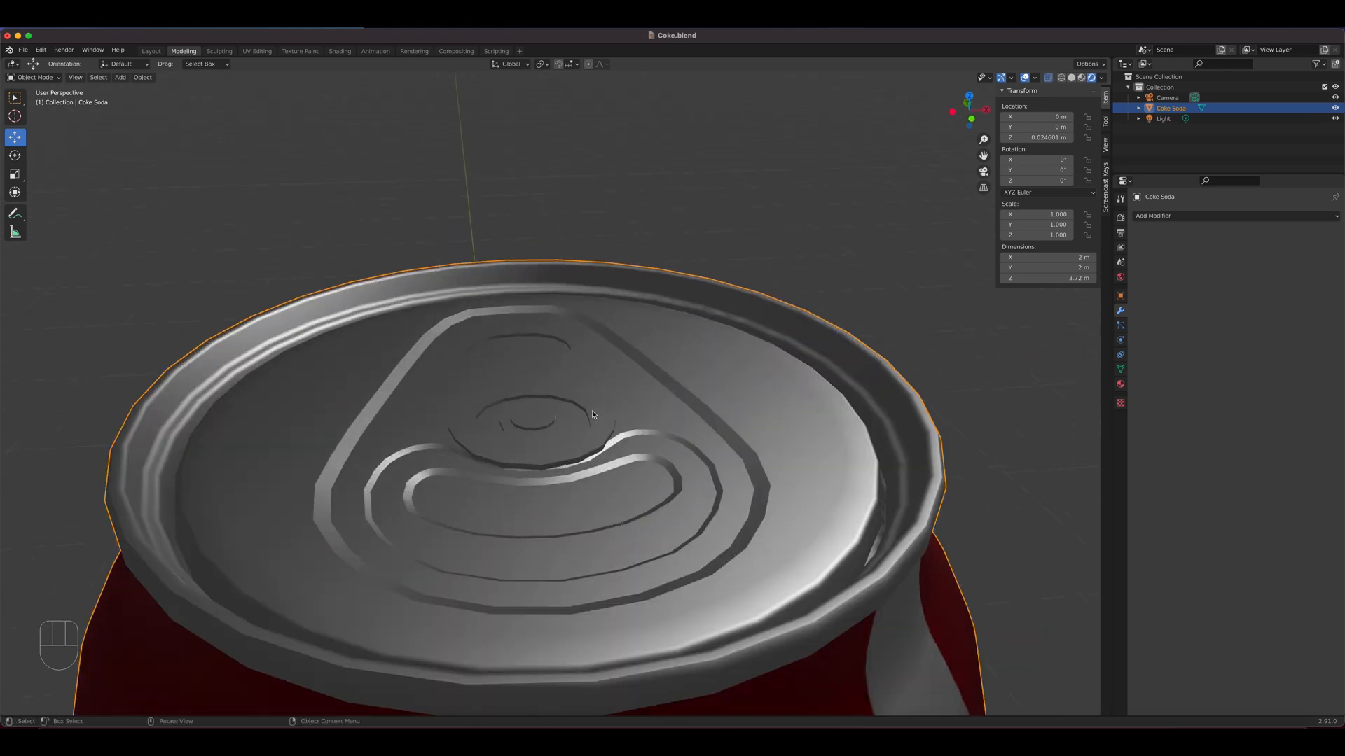
In Edit Mode with solid shading and X-ray off, select only the rivet's top faces and one adjacent pull tab face
{"action": "key", "text": "Tab"}
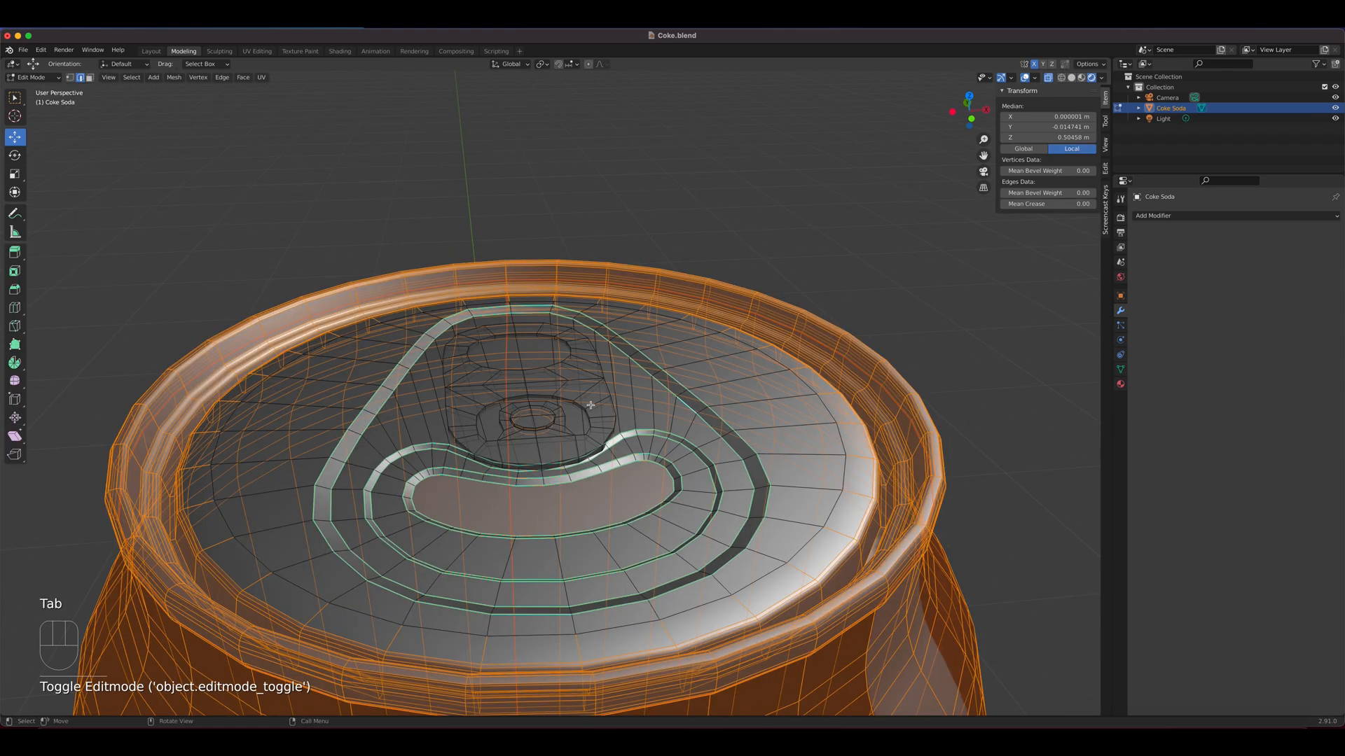
{"action": "key", "text": "alt+z"}
{"action": "left_click", "coordinate": [1050, 78]}
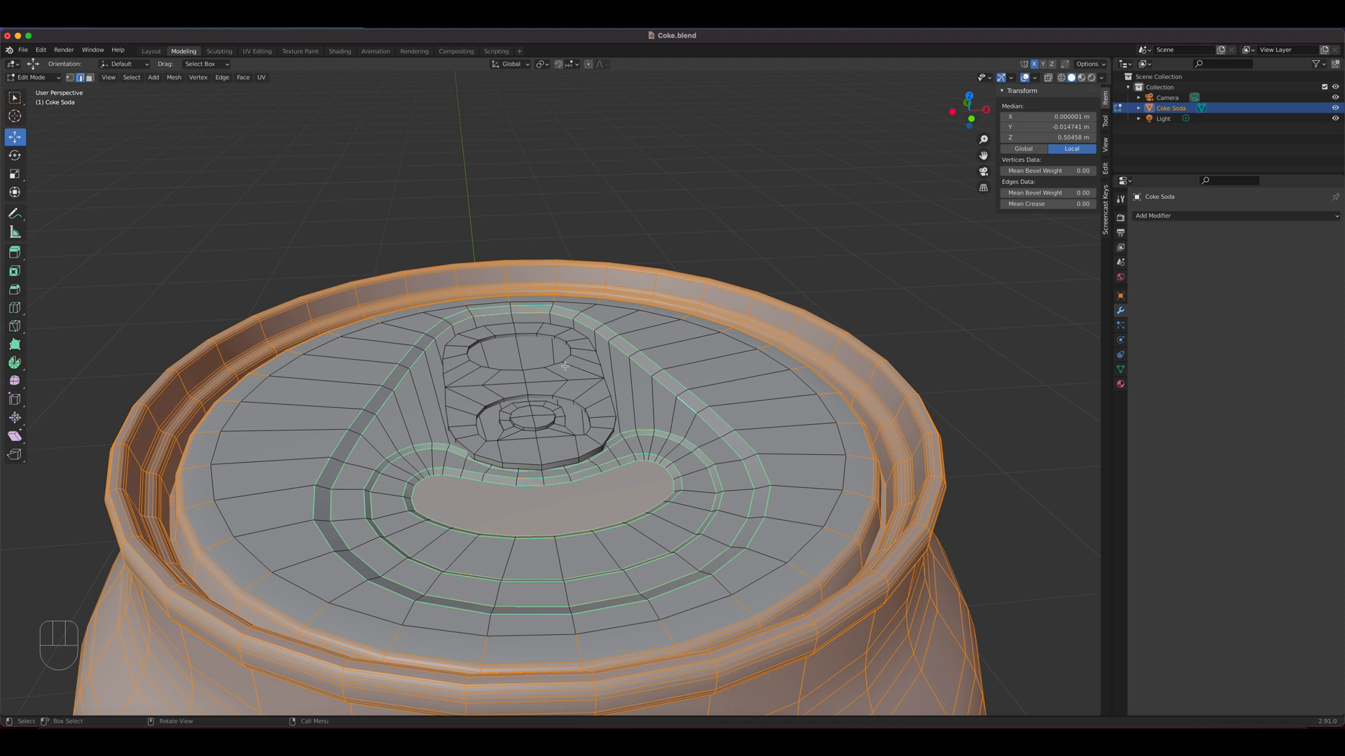
{"action": "middle_click_drag", "start_coordinate": [566, 366], "coordinate": [547, 407]}
{"action": "key", "text": "alt+a"}
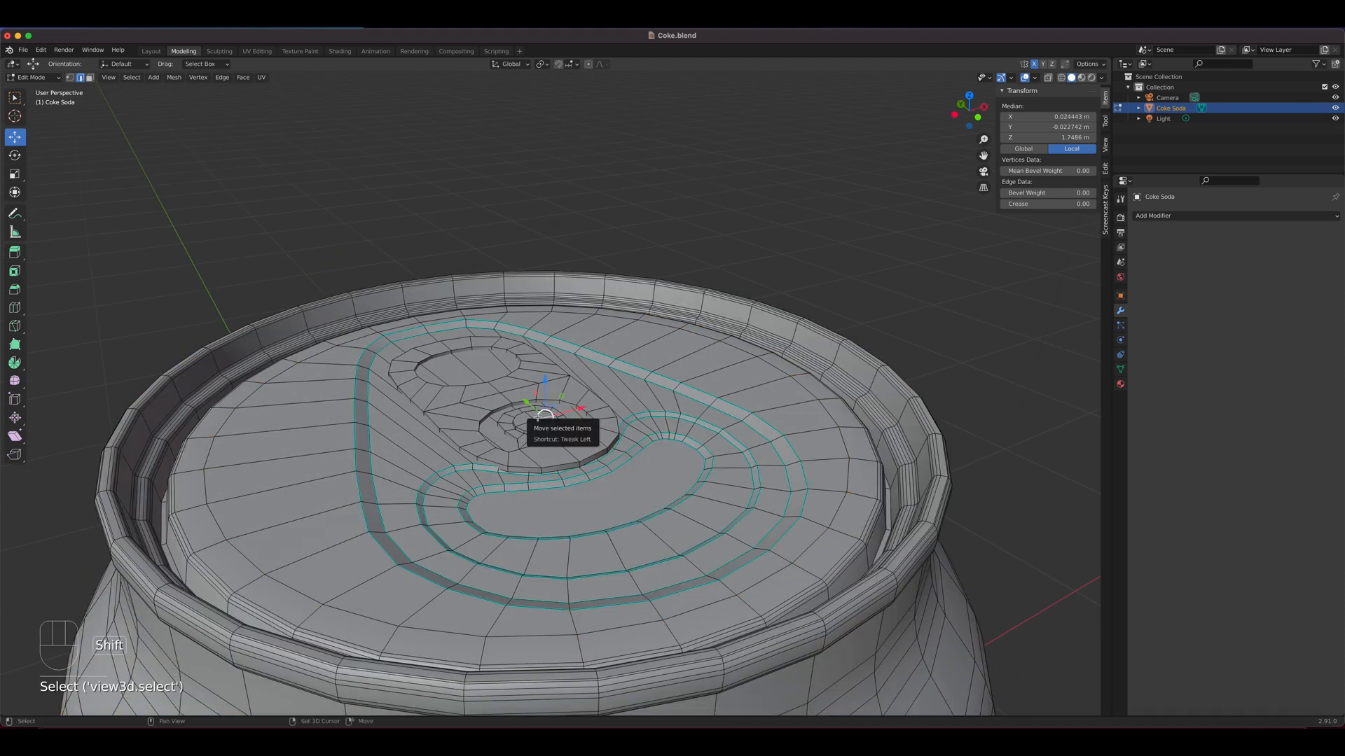
{"action": "key", "text": "3"}
{"action": "left_click", "coordinate": [538, 416]}
{"action": "left_click", "coordinate": [524, 421], "text": "shift"}
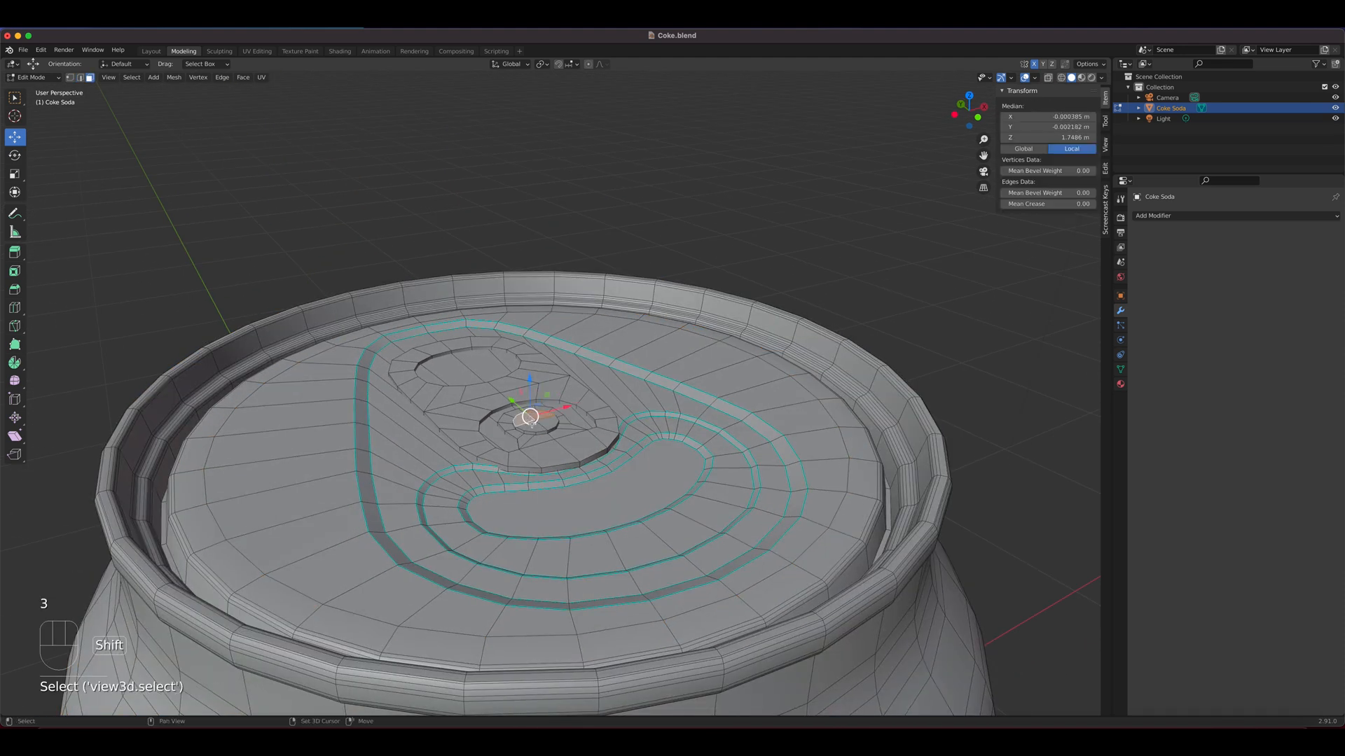
{"action": "left_click", "coordinate": [537, 427], "text": "shift"}
{"action": "left_click", "coordinate": [548, 423], "text": "shift"}
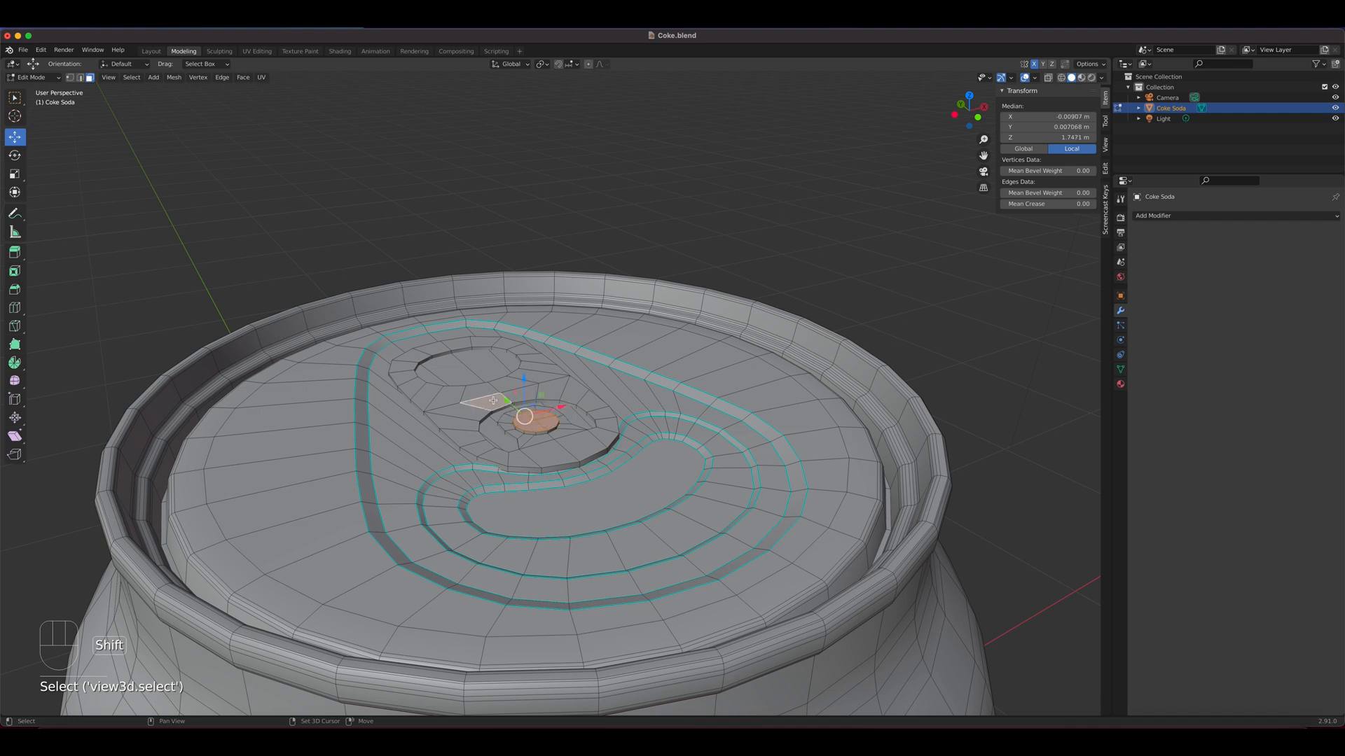
Grow the face selection to the whole pull tab and rivet, raise them slightly along Z, and return to Object Mode
{"action": "key", "text": "ctrl+KP_Add"}
{"action": "key", "text": "ctrl+KP_Add"}
{"action": "key", "text": "ctrl+KP_Add"}
{"action": "key", "text": "ctrl+KP_Add"}
{"action": "key", "text": "ctrl+KP_Add"}
{"action": "key", "text": "ctrl+KP_Add"}
{"action": "key", "text": "ctrl+KP_Add"}
{"action": "key", "text": "ctrl+KP_Add"}
{"action": "key", "text": "ctrl+KP_Add"}
{"action": "key", "text": "ctrl+KP_Add"}
{"action": "key", "text": "ctrl+KP_Add"}
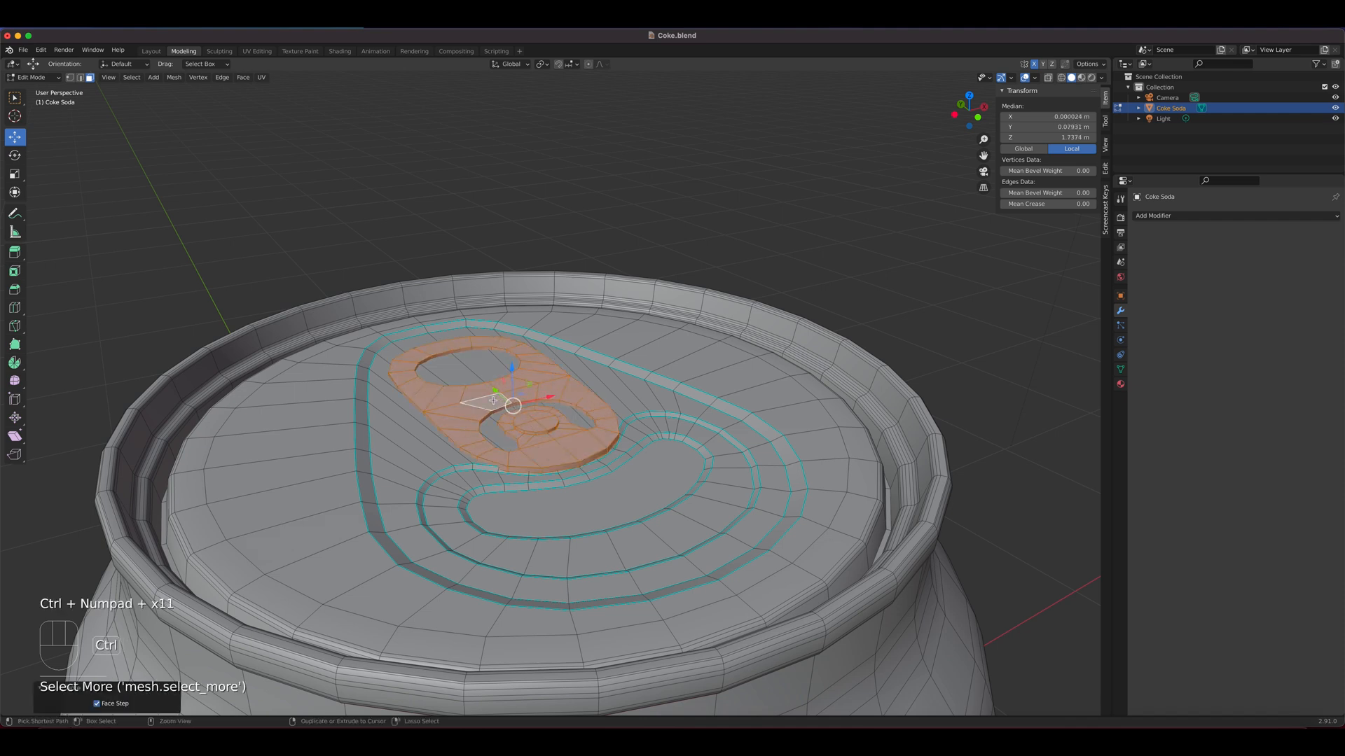
{"action": "key", "text": "ctrl+KP_Add"}
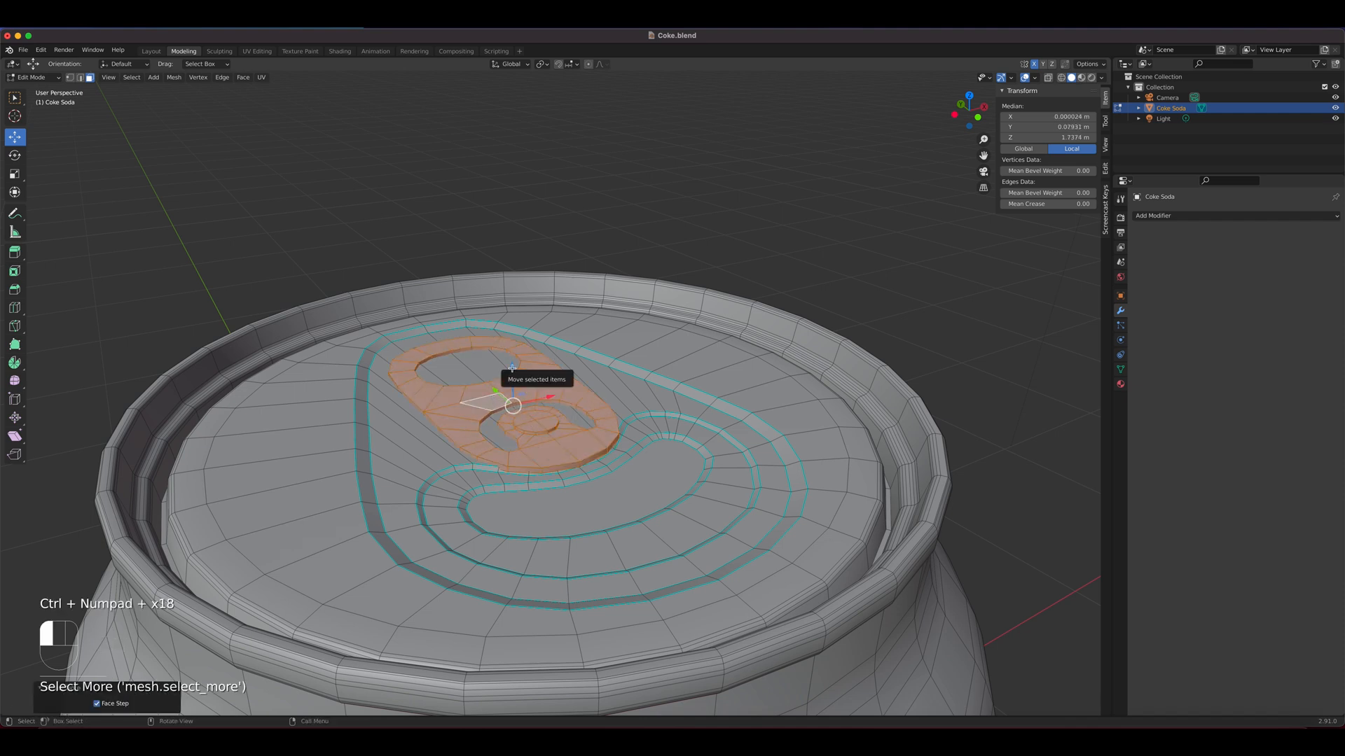
{"action": "left_click_drag", "start_coordinate": [511, 374], "coordinate": [512, 361]}
{"action": "key", "text": "Tab"}
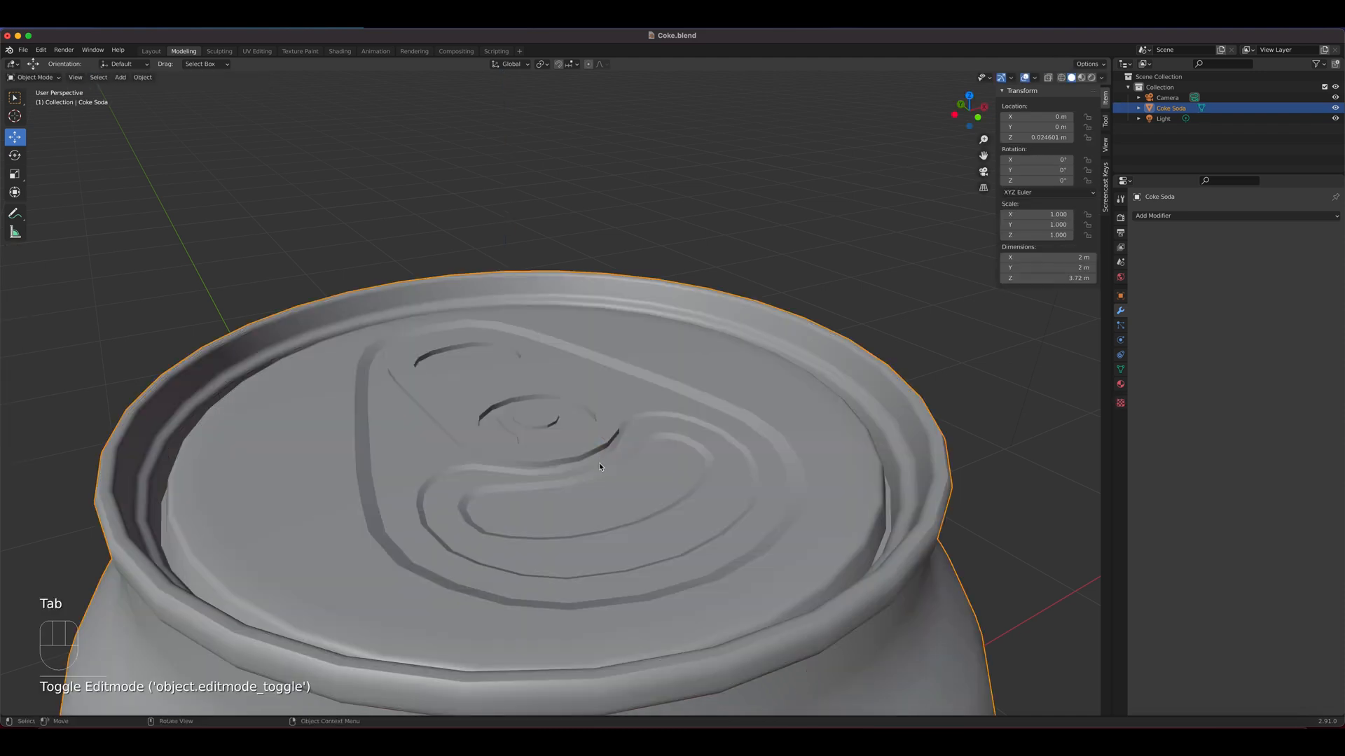
Examine the whole Coke can from the lid down to the front label in Material Preview shading
{"action": "scroll", "coordinate": [599, 463], "scroll_direction": "down", "scroll_amount": 5}
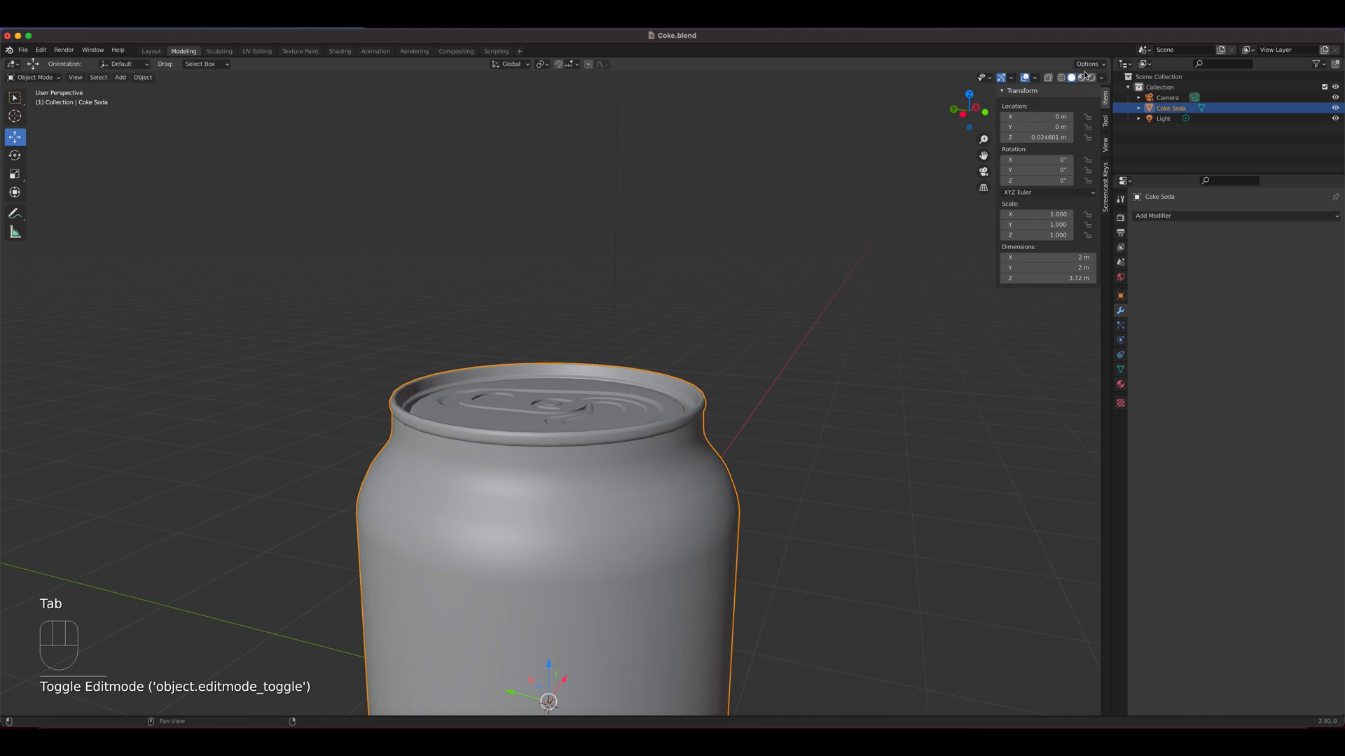
{"action": "left_click", "coordinate": [1081, 77]}
{"action": "middle_click_drag", "start_coordinate": [657, 595], "coordinate": [602, 371], "text": "shift"}
{"action": "scroll", "coordinate": [662, 319], "scroll_direction": "down", "scroll_amount": 4}
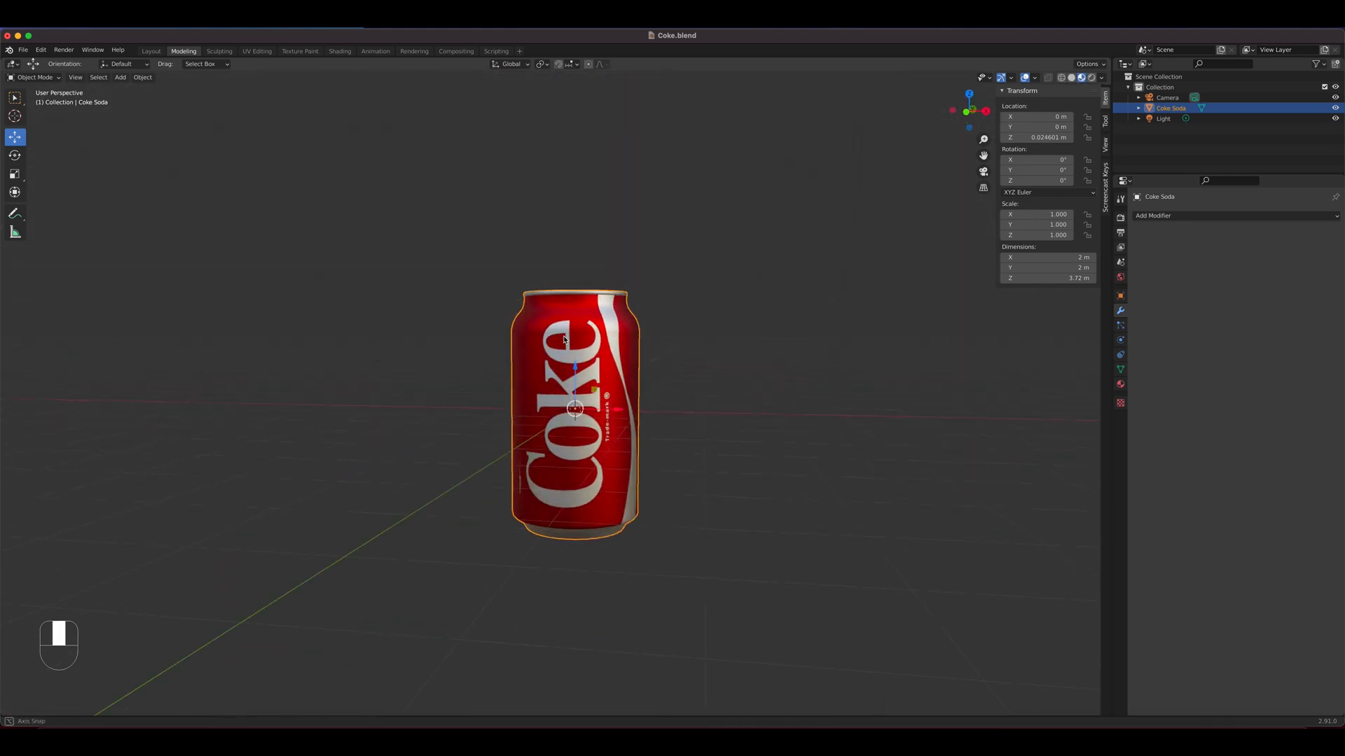
{"action": "scroll", "coordinate": [564, 340], "scroll_direction": "up", "scroll_amount": 6}
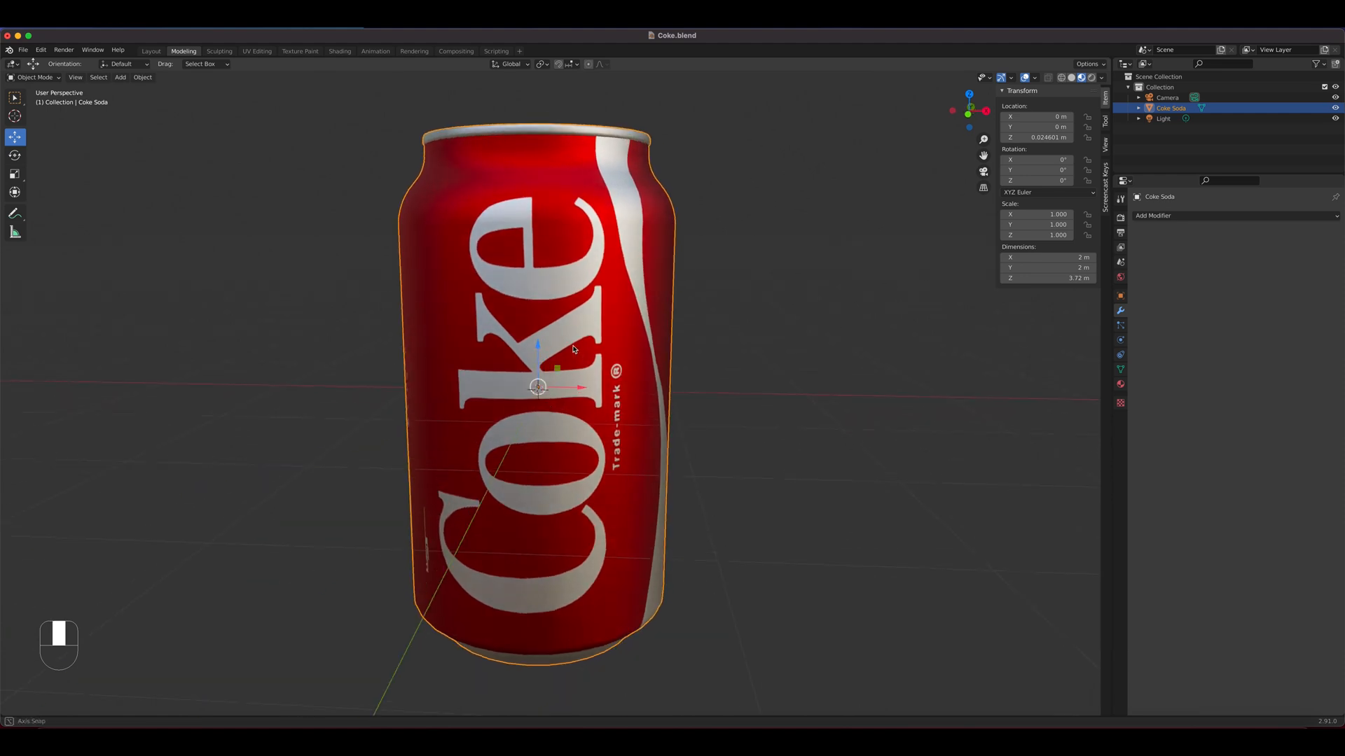